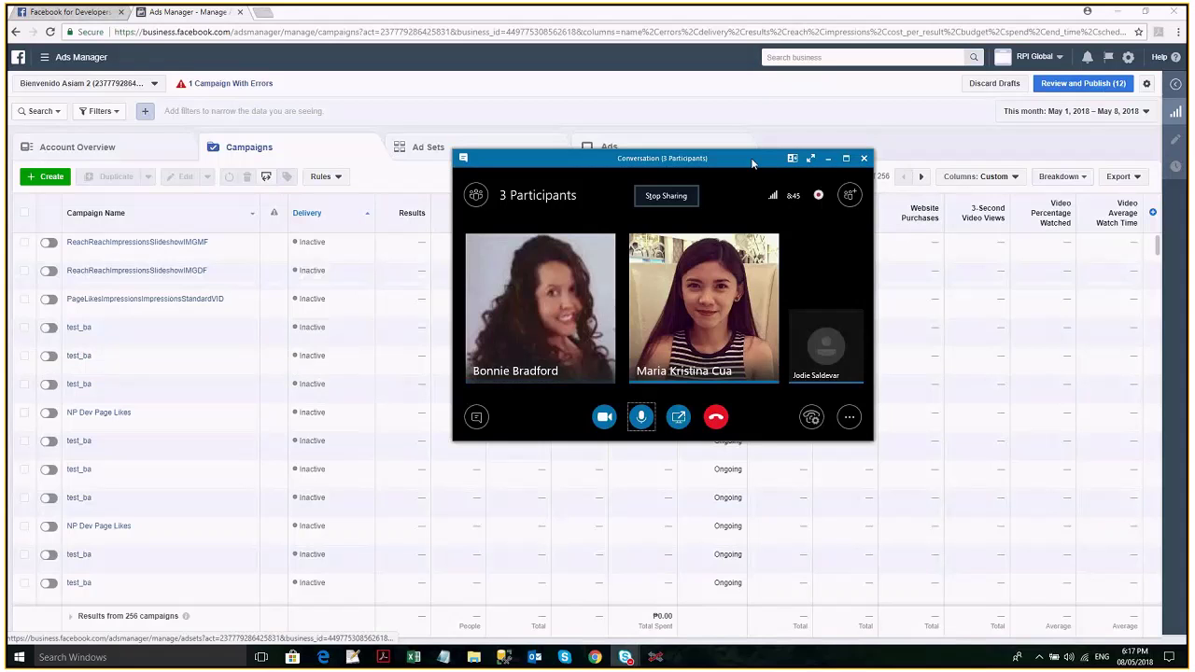
# Drag the three-person Skype call window up and right, uncovering more Ads Manager campaigns.
pyautogui.moveTo(753, 163); pyautogui.dragTo(822, 137)
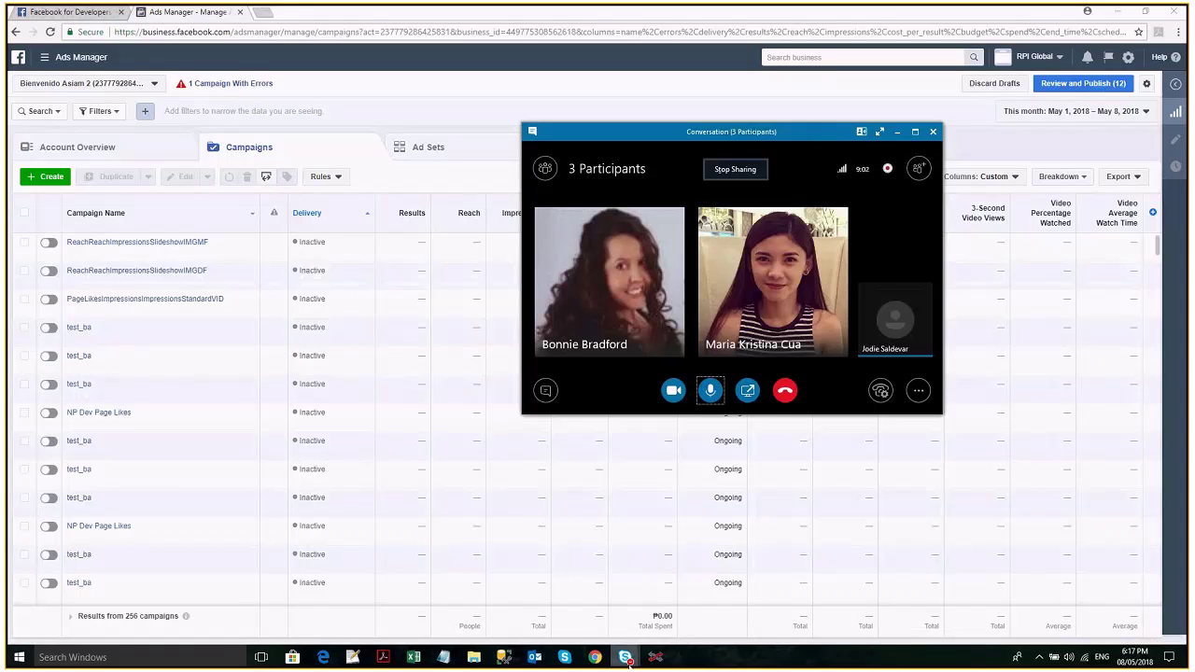
pyautogui.moveTo(628, 662)
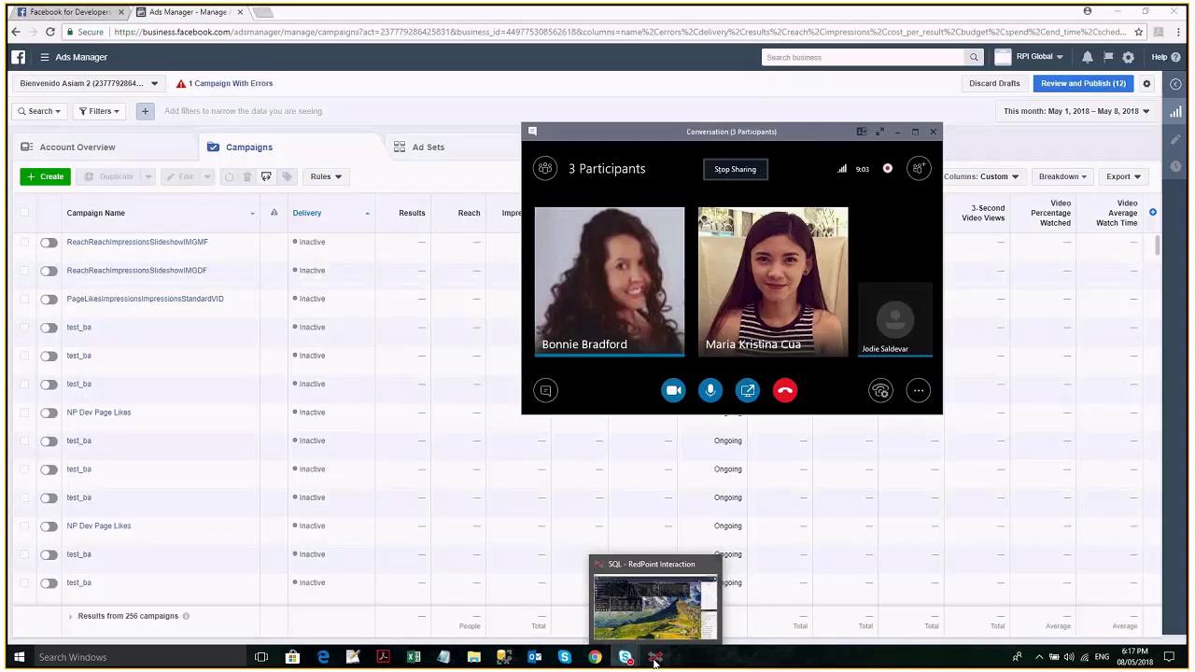
pyautogui.click(655, 659)
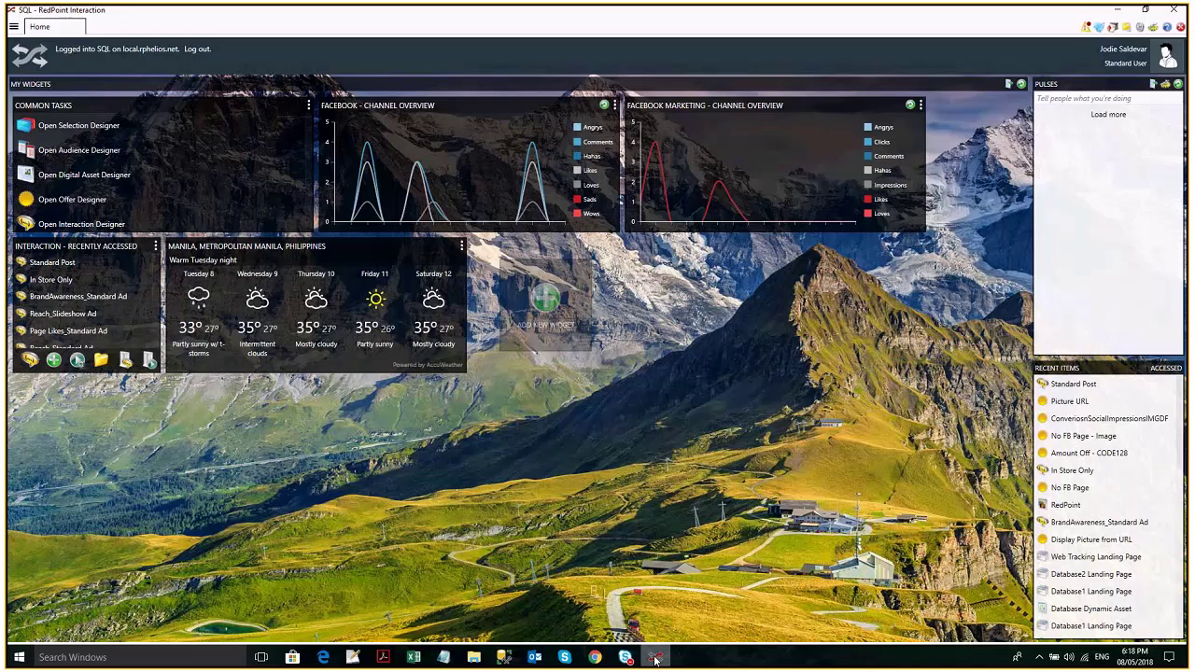
pyautogui.click(655, 661)
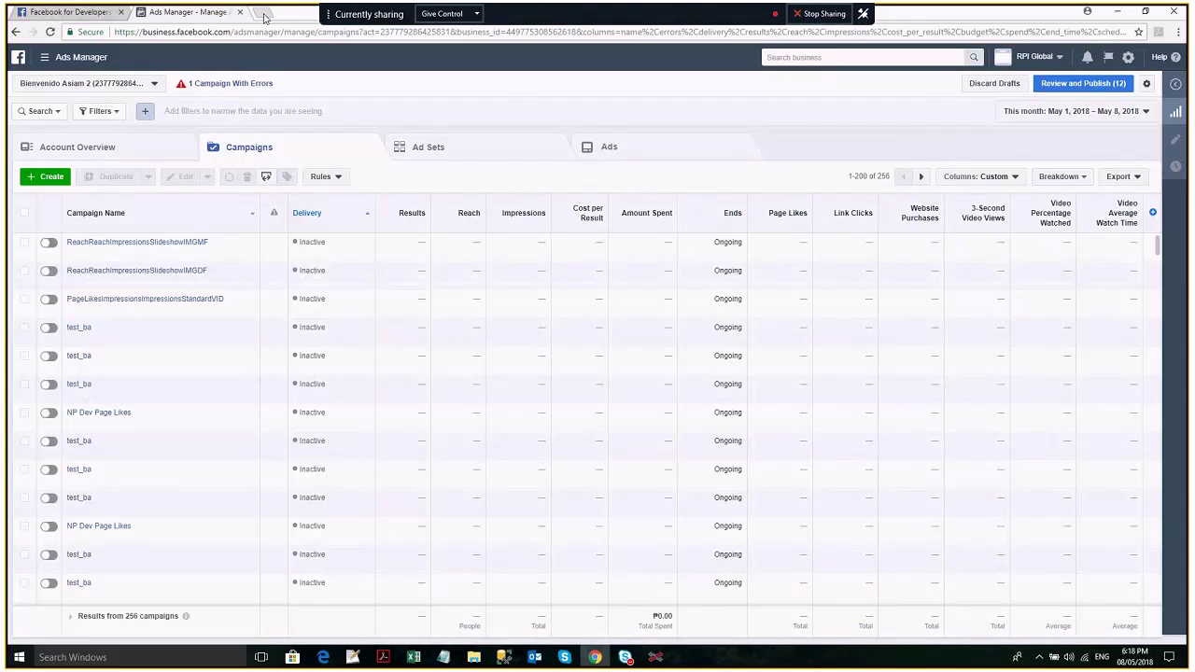
# Load facebook.com in a new browser tab and start a Business or Brand page.
pyautogui.click(265, 15)
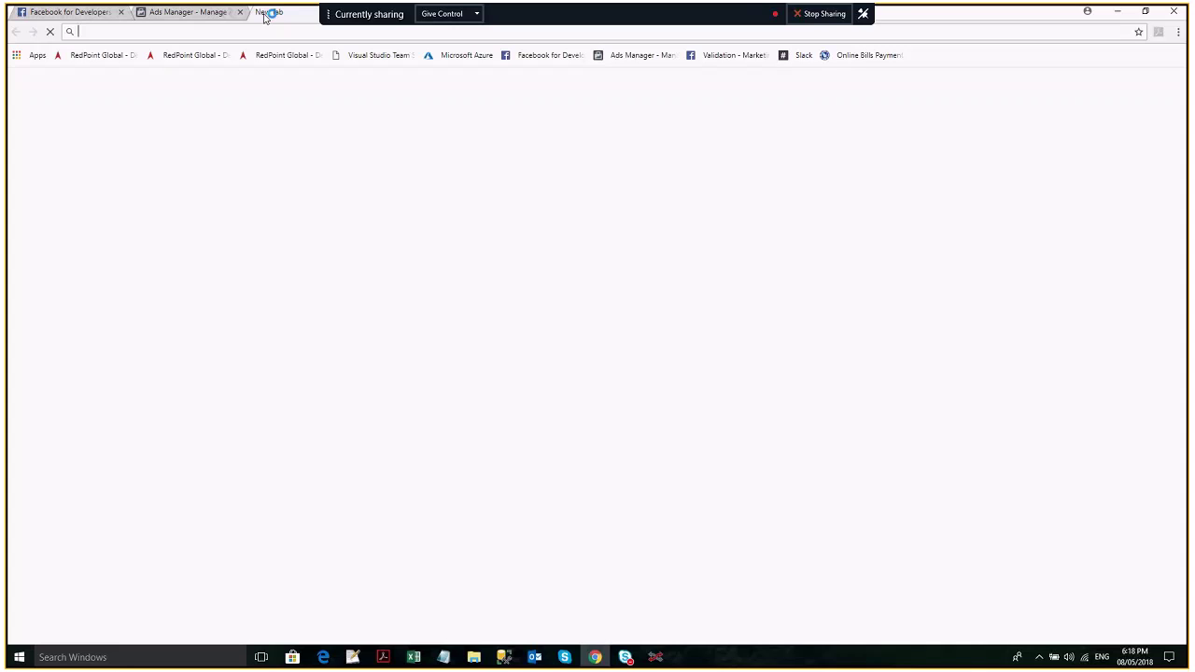
pyautogui.write('facebook.com')
pyautogui.press('Return')
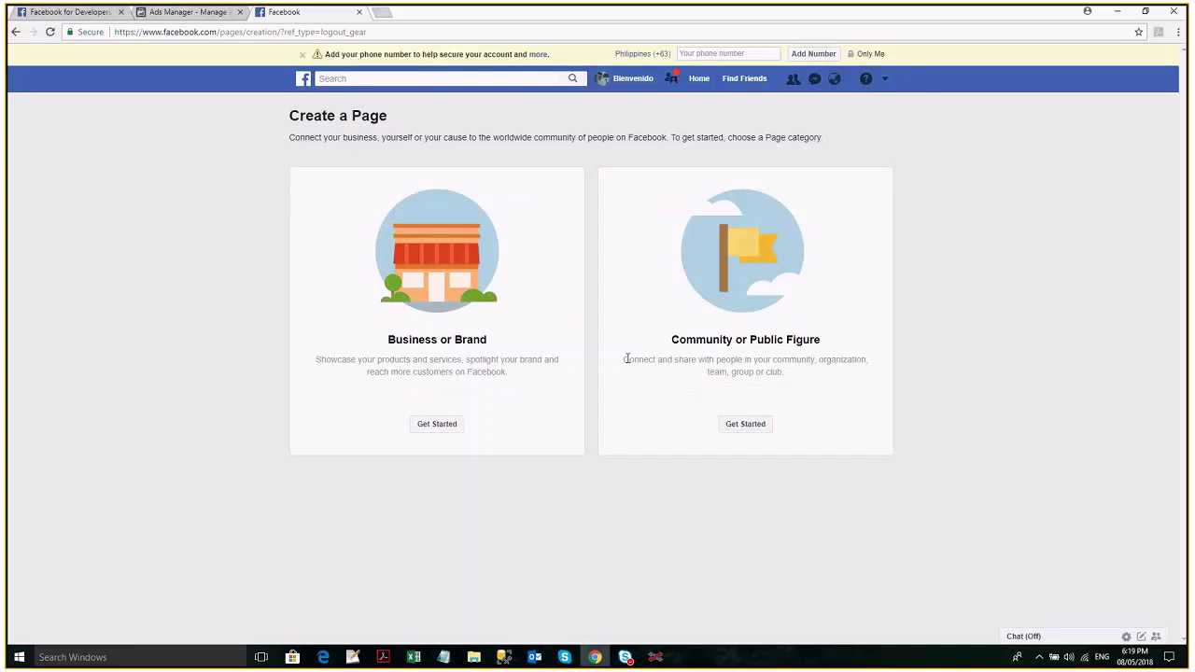
pyautogui.click(437, 424)
# Enter page name 'RedPoint Dem' with category Website and submit the page details.
pyautogui.click(411, 250)
pyautogui.write('RedPoint Demo')
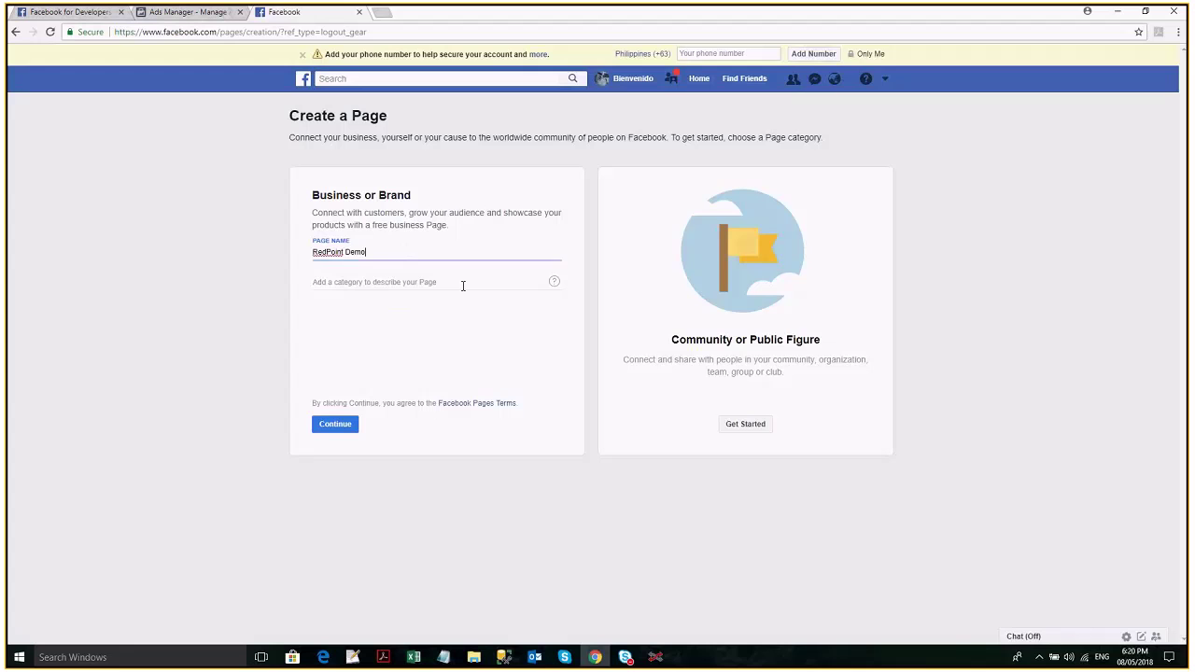
pyautogui.click(462, 286)
pyautogui.write('Websitew')
pyautogui.press('BackSpace')
pyautogui.click(437, 304)
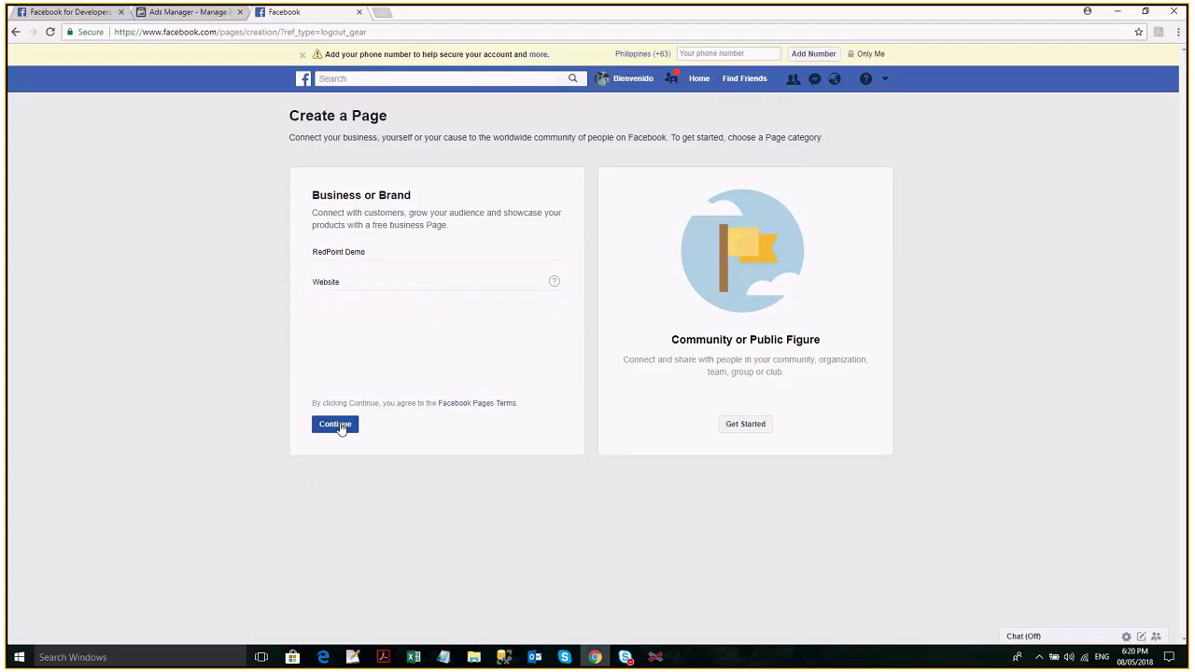
pyautogui.click(338, 425)
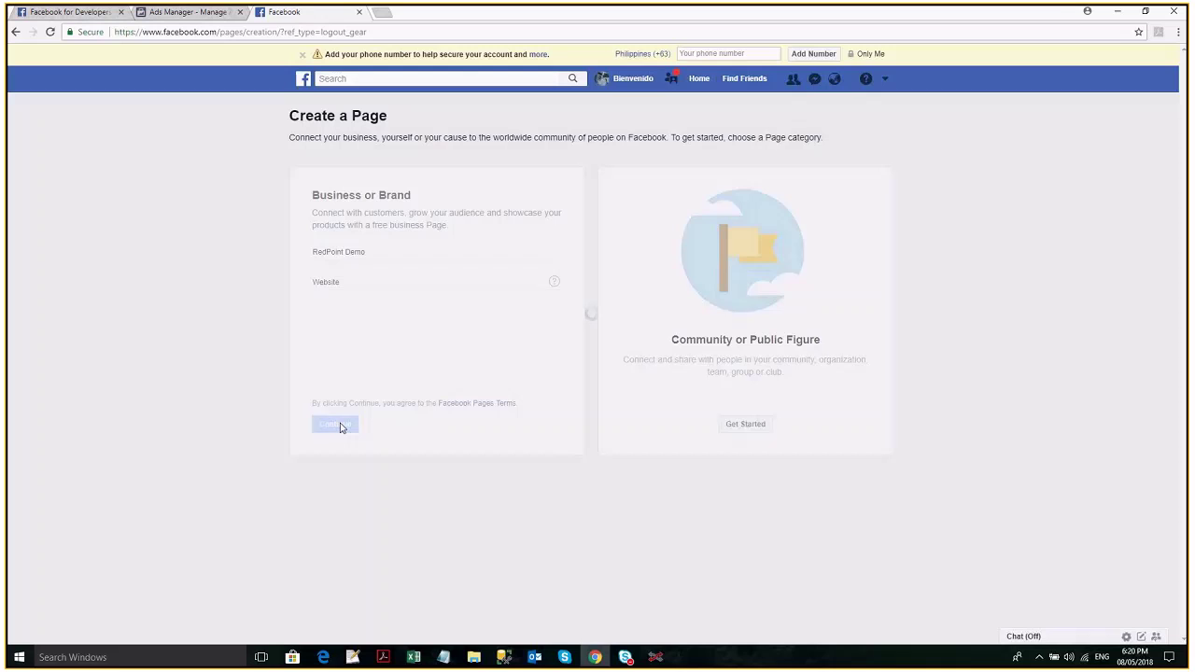
# Correct the page name to 'RedPoint Demo Global' and submit it again.
pyautogui.click(501, 289)
pyautogui.write('Faceb')
pyautogui.press('BackSpace')
pyautogui.press('BackSpace')
pyautogui.press('BackSpace')
pyautogui.press('BackSpace')
pyautogui.press('BackSpace')
pyautogui.write('Global')
pyautogui.click(335, 425)
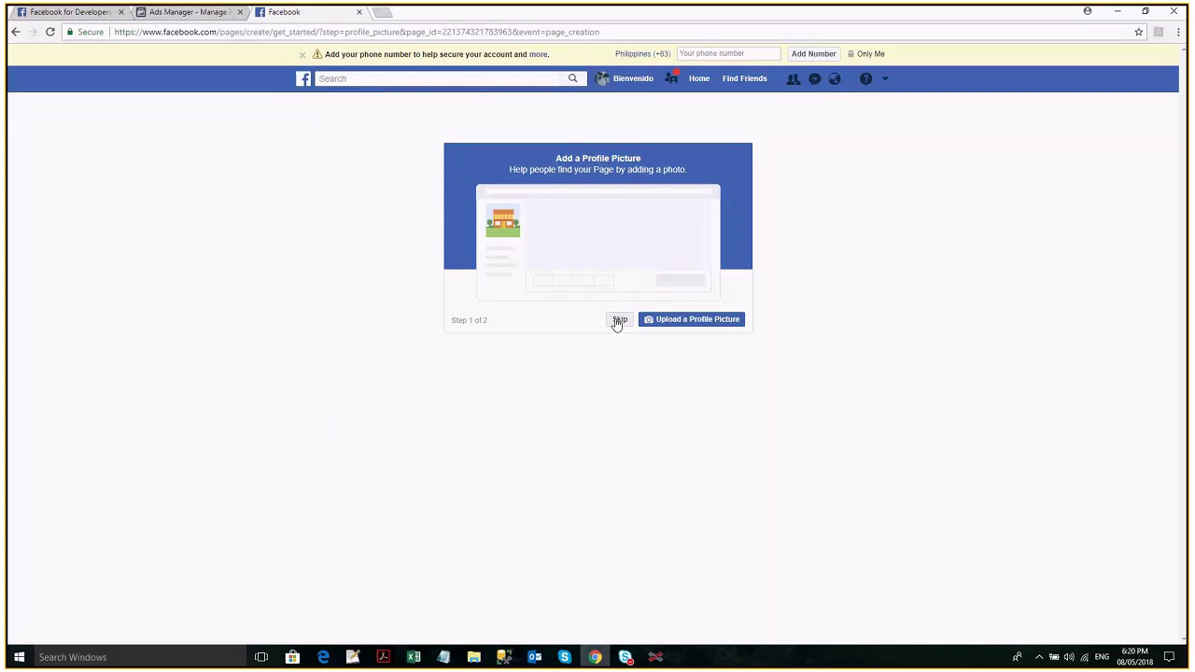
# Skip the profile picture, then close the invite-friends and Publish Your First Post tips.
pyautogui.click(618, 320)
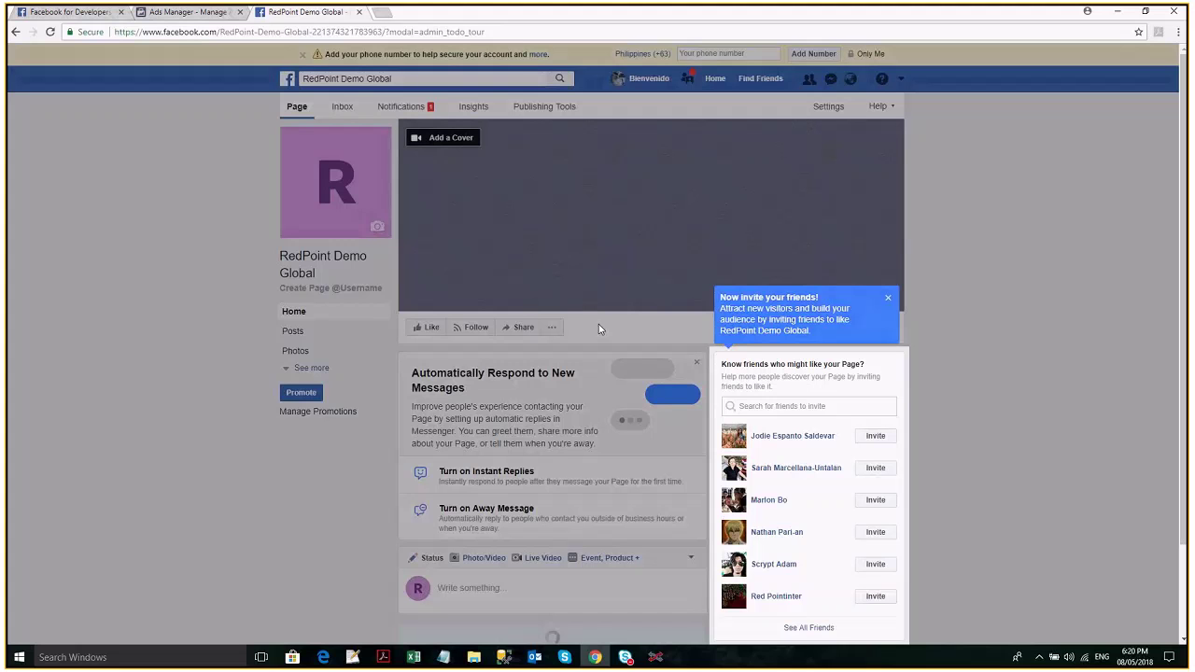
pyautogui.click(599, 324)
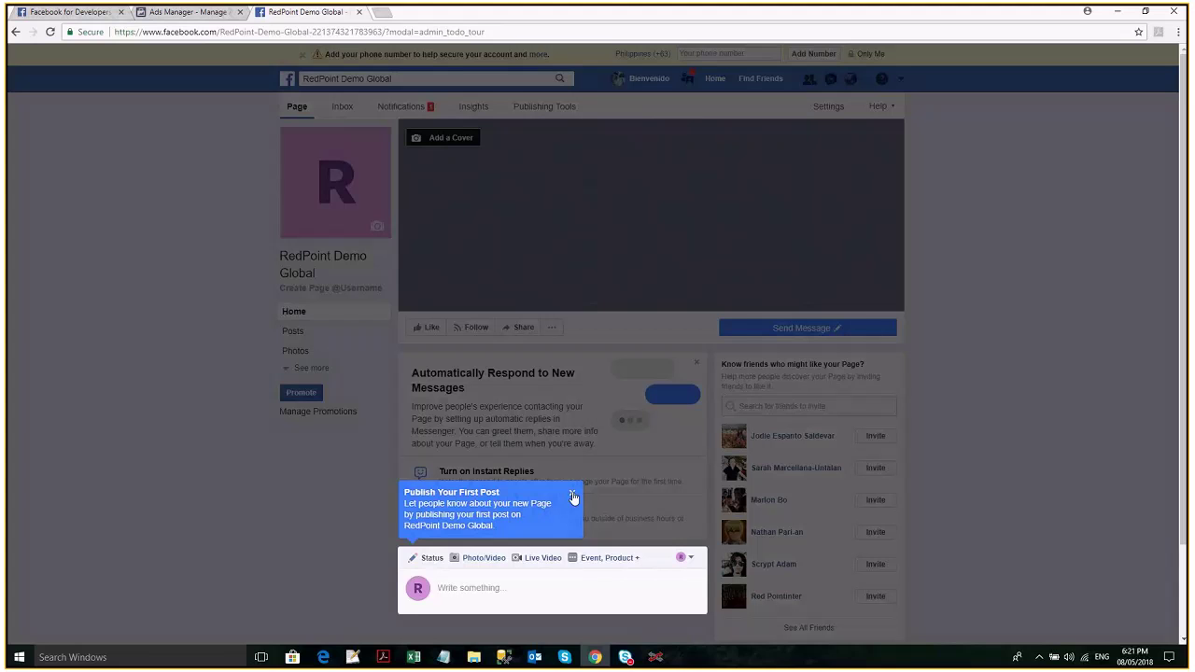
pyautogui.click(573, 496)
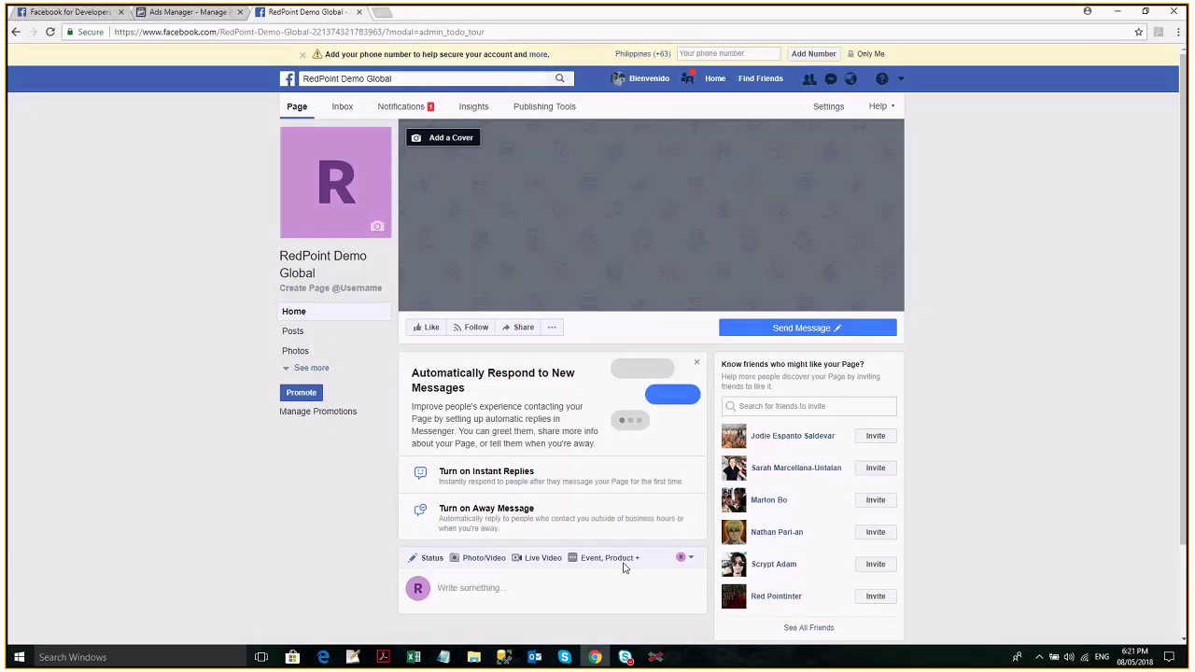
# Switch from the Facebook page over to the RedPoint Interaction workbench.
pyautogui.hotkey('alt', 'Tab')
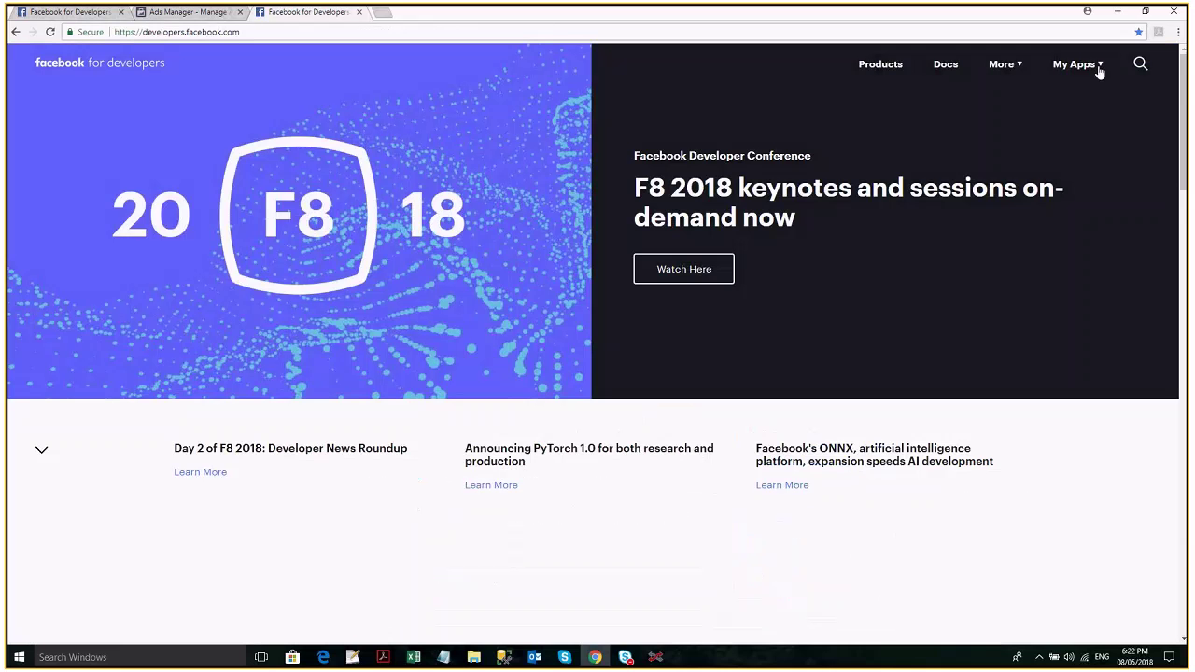
# Add the RedPoint Demo Global app via My Apps with a contact email, passing the security check.
pyautogui.click(1100, 68)
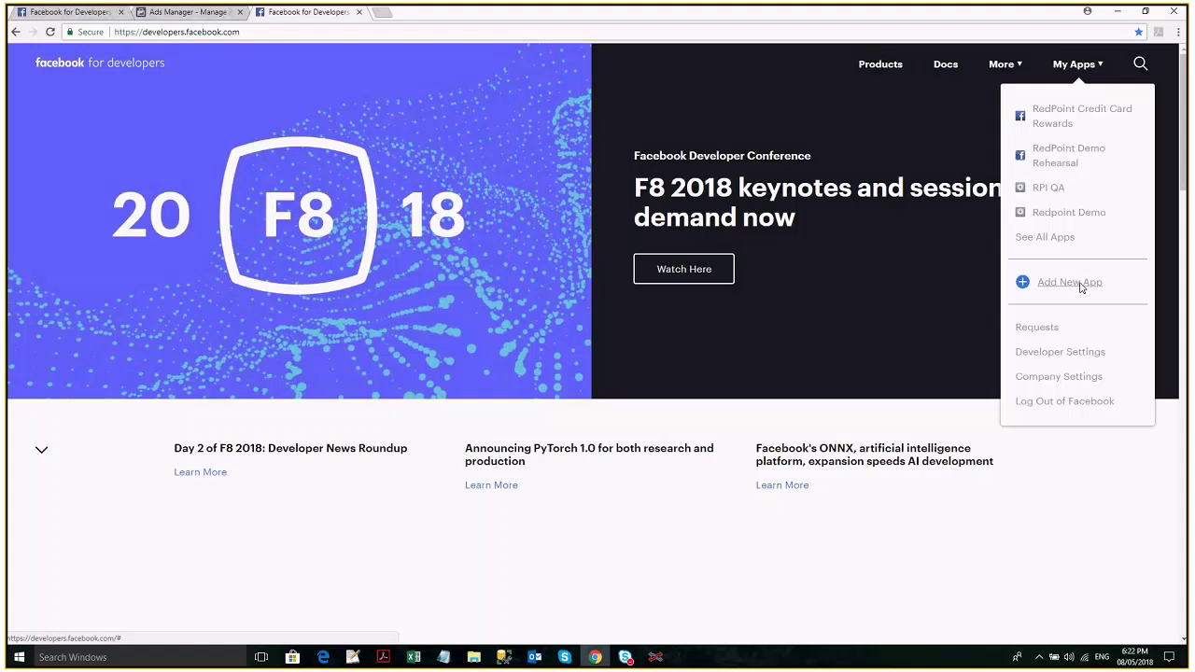
pyautogui.click(1071, 282)
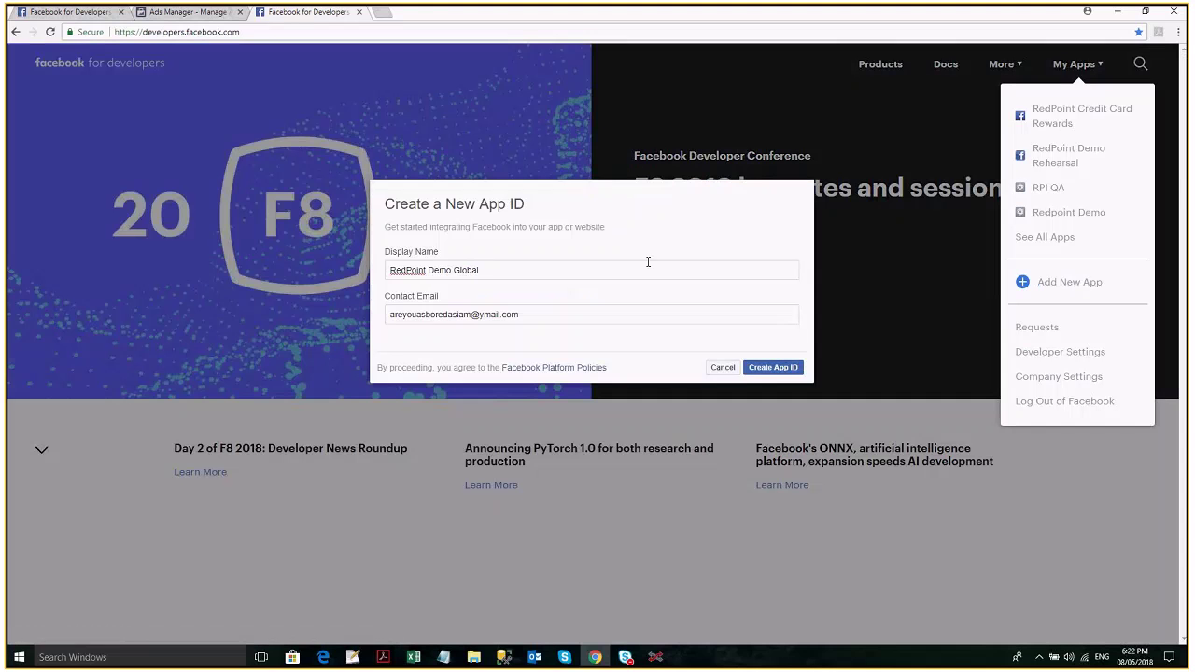
pyautogui.click(561, 314)
pyautogui.click(770, 370)
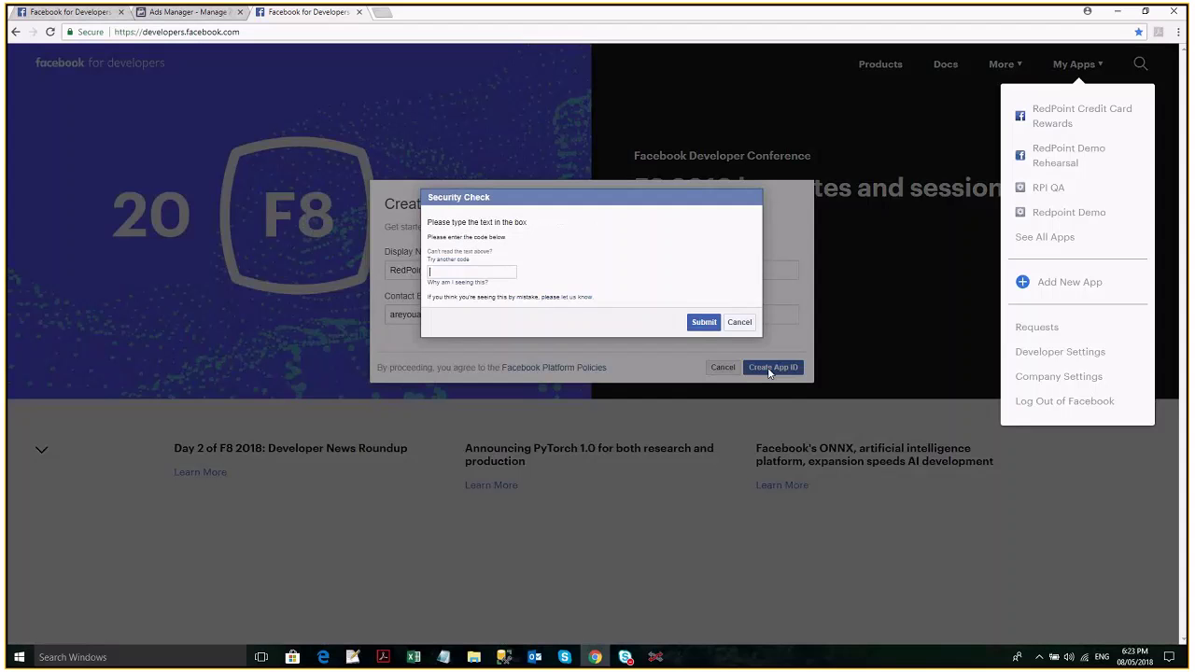
pyautogui.write('OBHykX')
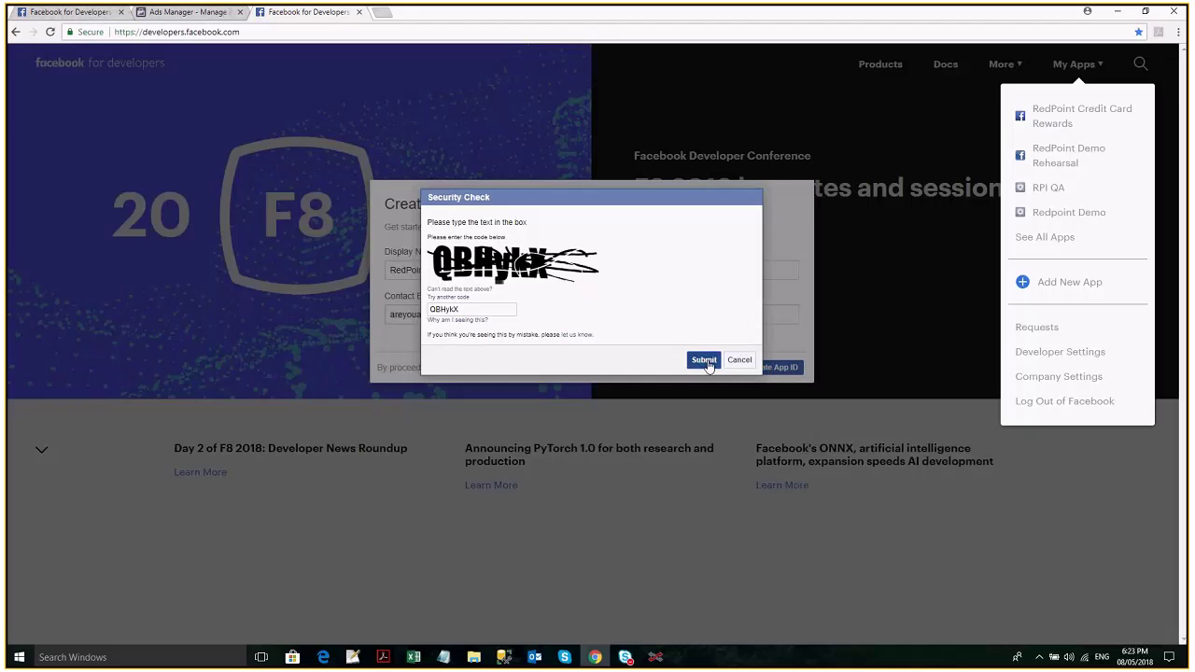
pyautogui.click(704, 361)
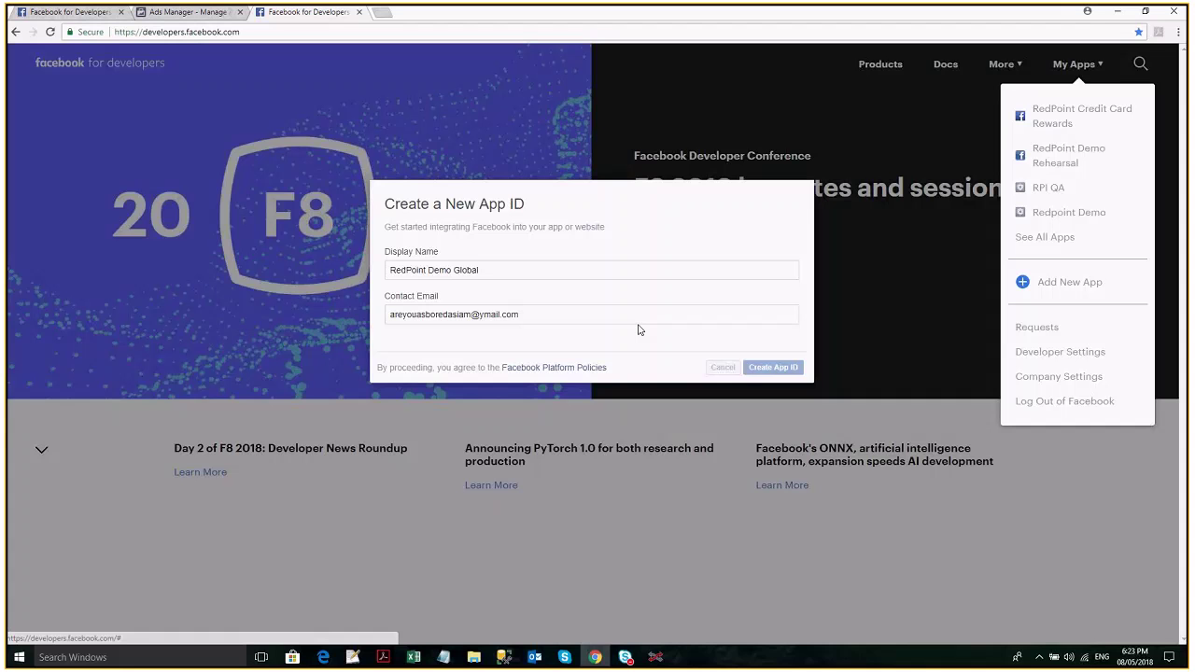
pyautogui.press('F5')
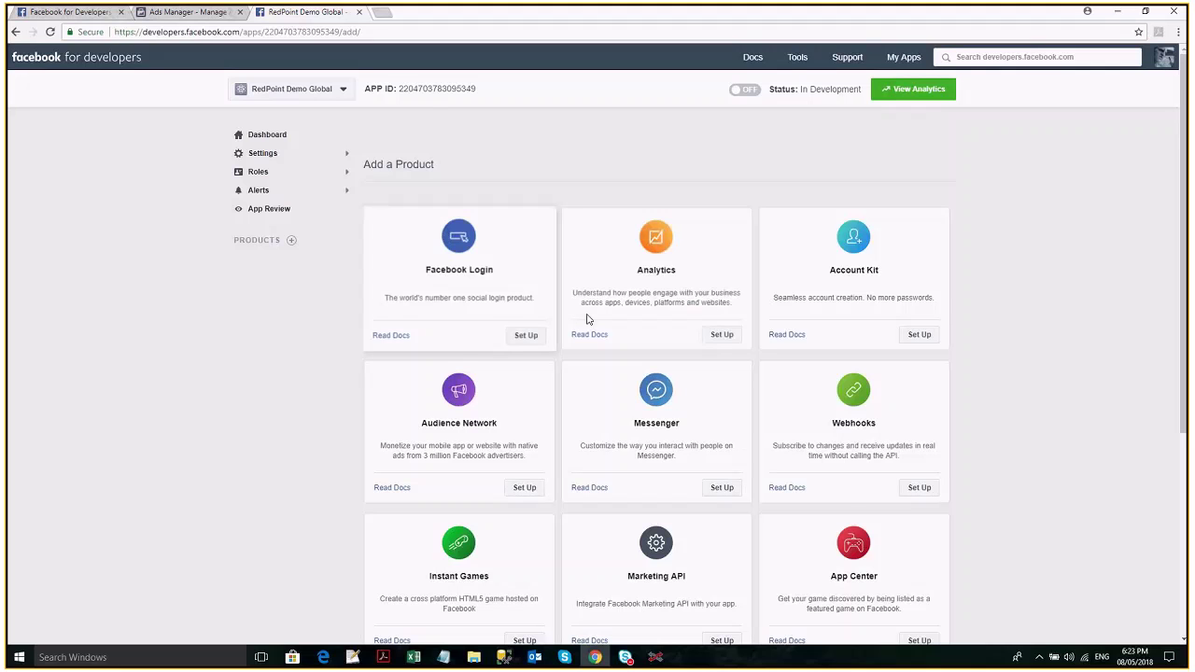
# Set up the Facebook Login product from the Add a Product grid.
pyautogui.scroll(-1, 593, 365)
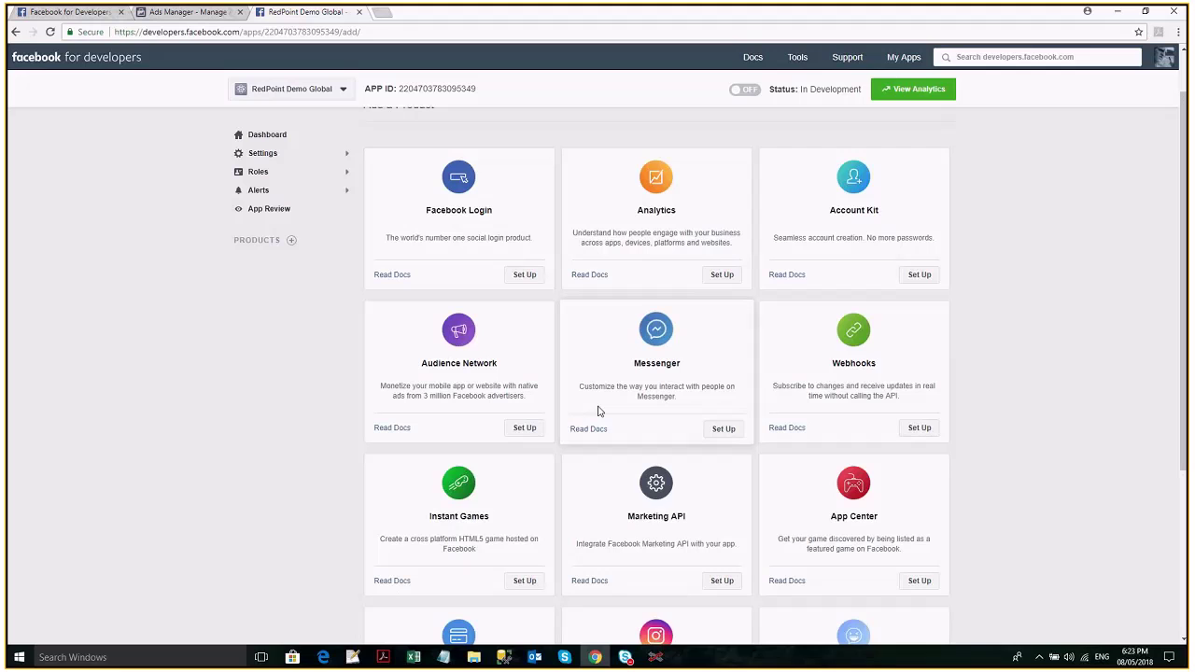
pyautogui.scroll(-1, 532, 229)
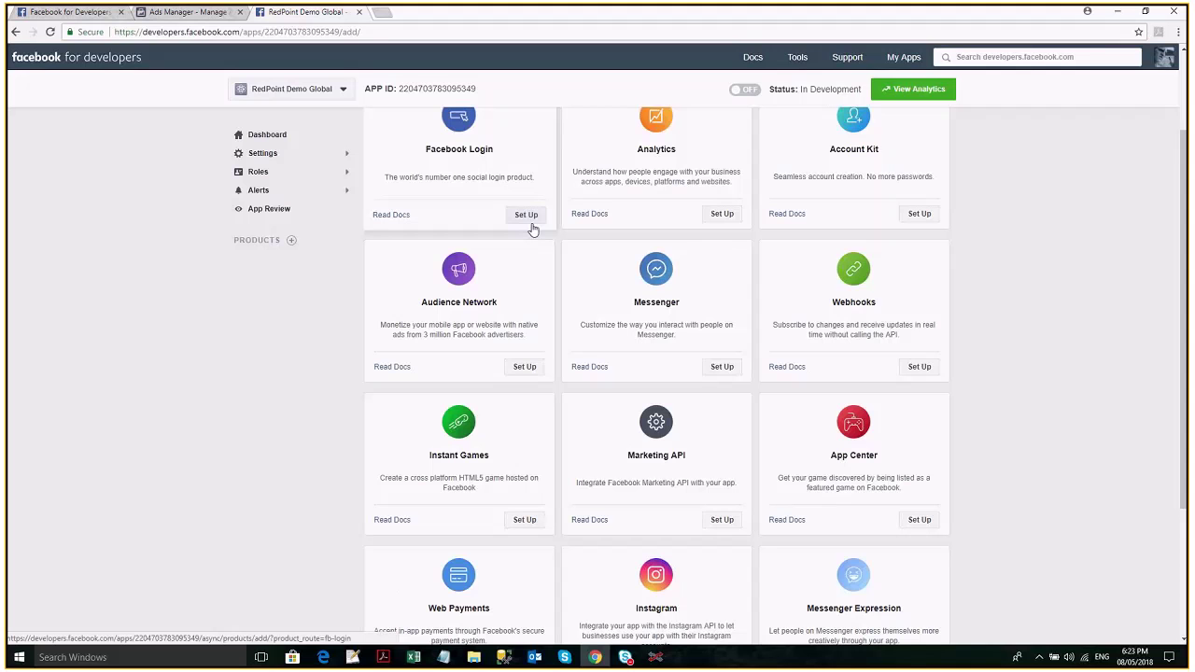
pyautogui.click(528, 222)
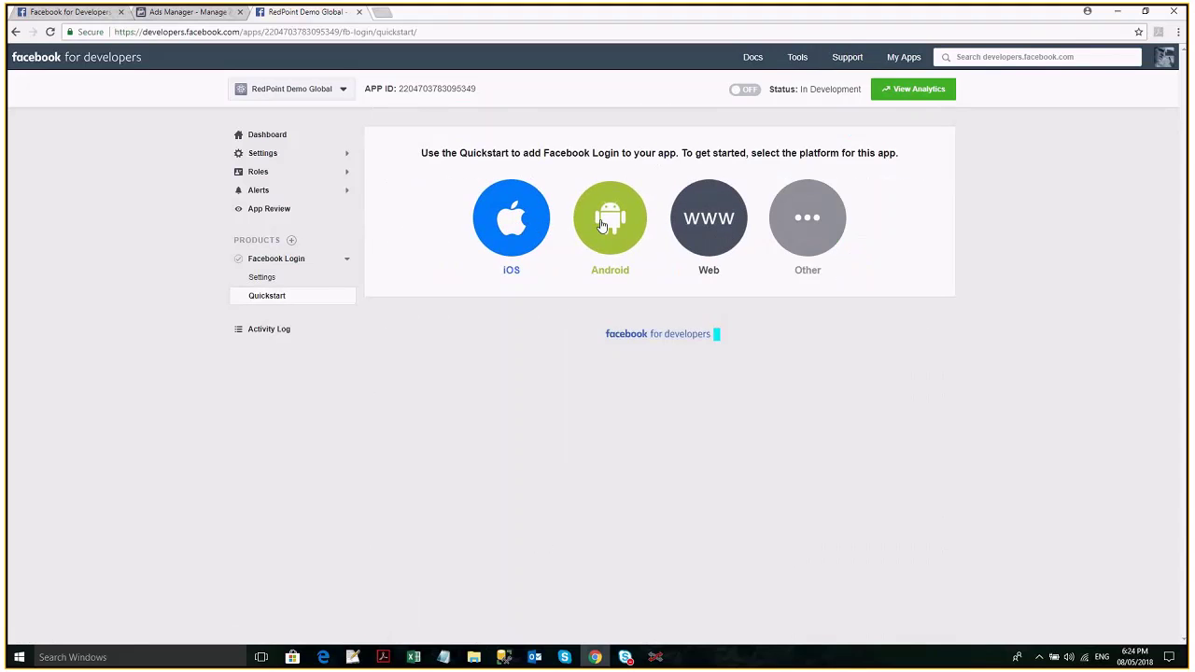
pyautogui.click(725, 228)
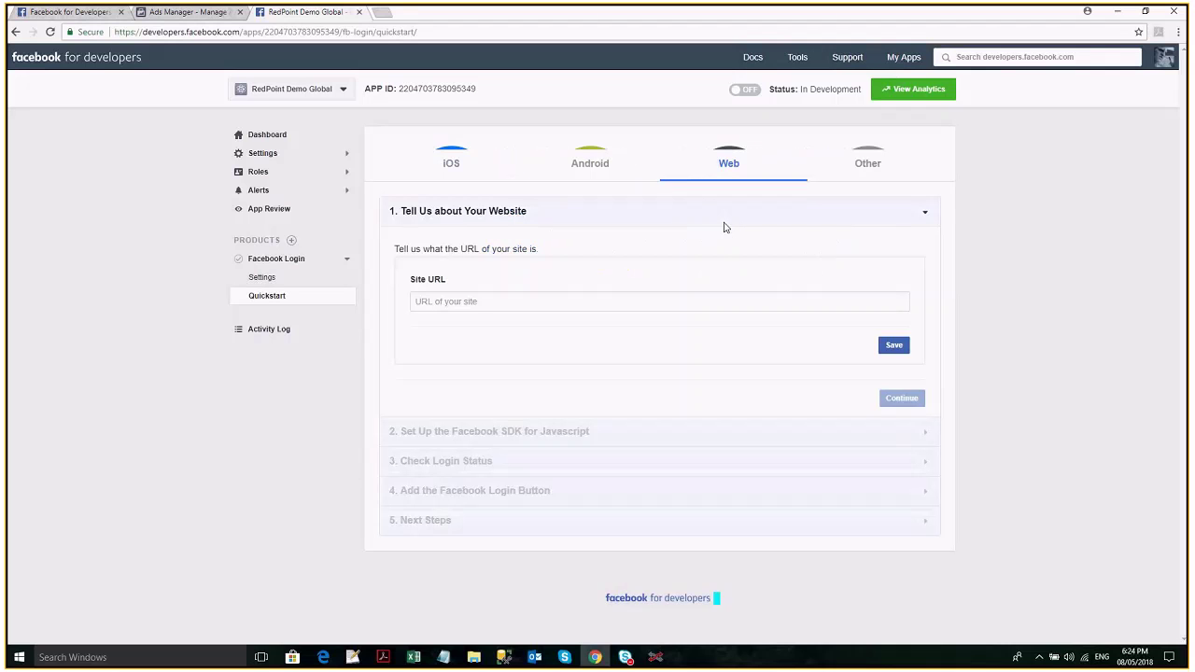
pyautogui.click(736, 276)
pyautogui.write('www.redpoint')
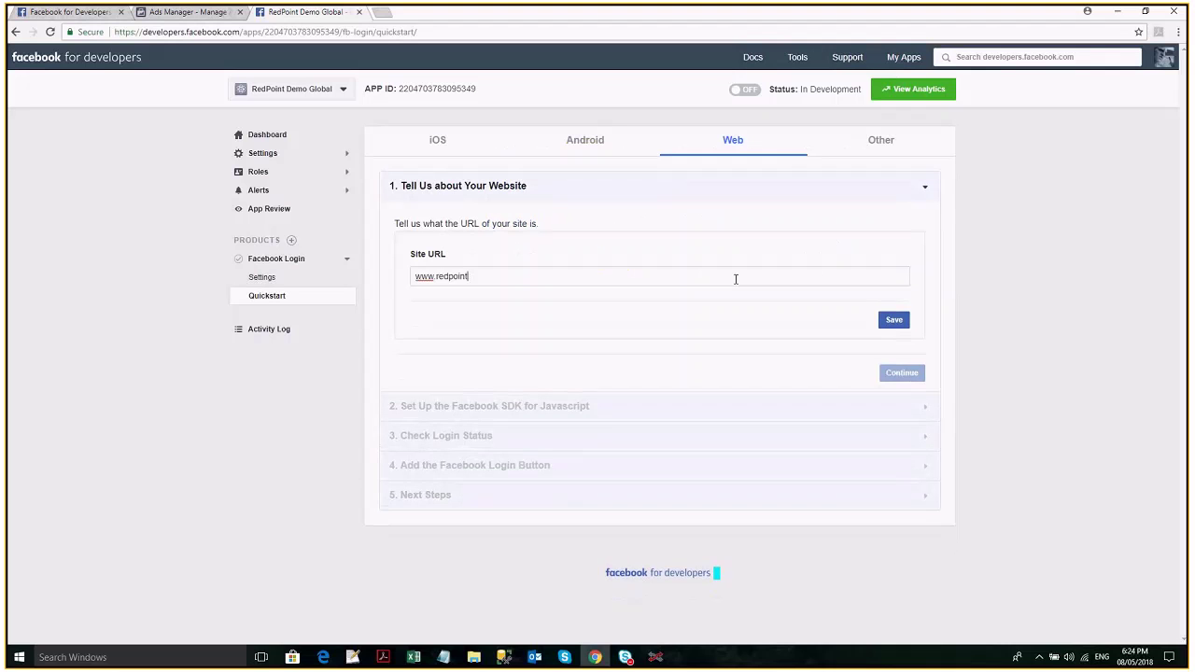
pyautogui.write('global.com')
pyautogui.click(895, 320)
pyautogui.click(908, 378)
# Expand the JavaScript SDK setup step and scroll through the quickstart to Check Login Status.
pyautogui.click(903, 373)
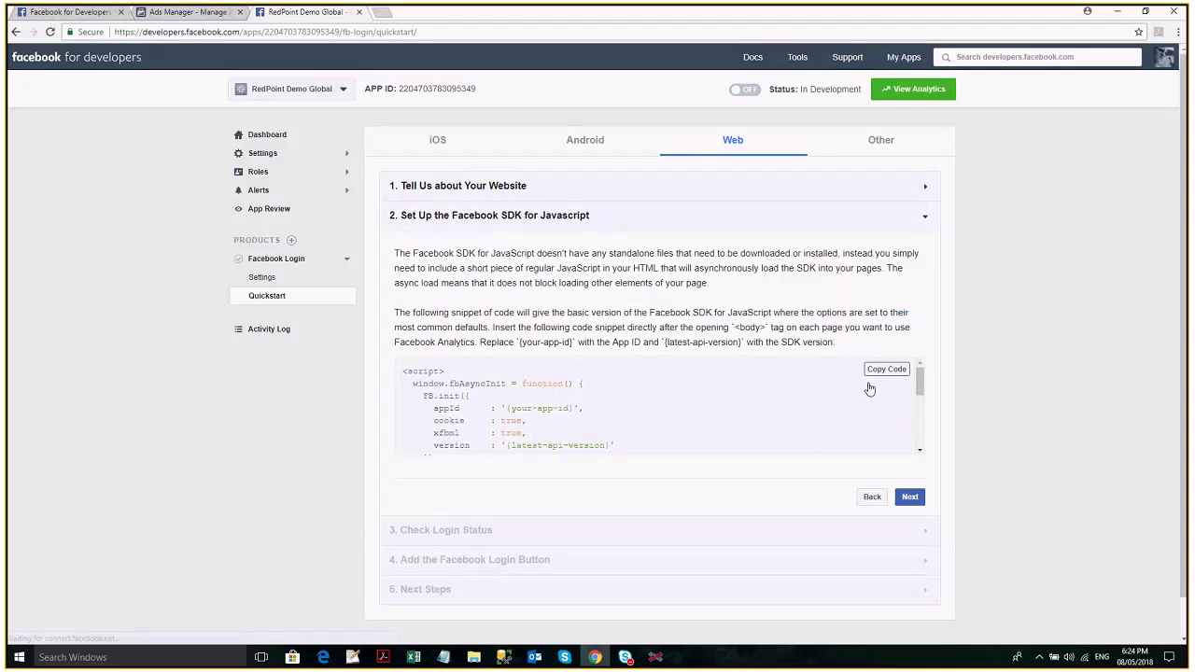
pyautogui.scroll(-2, 808, 396)
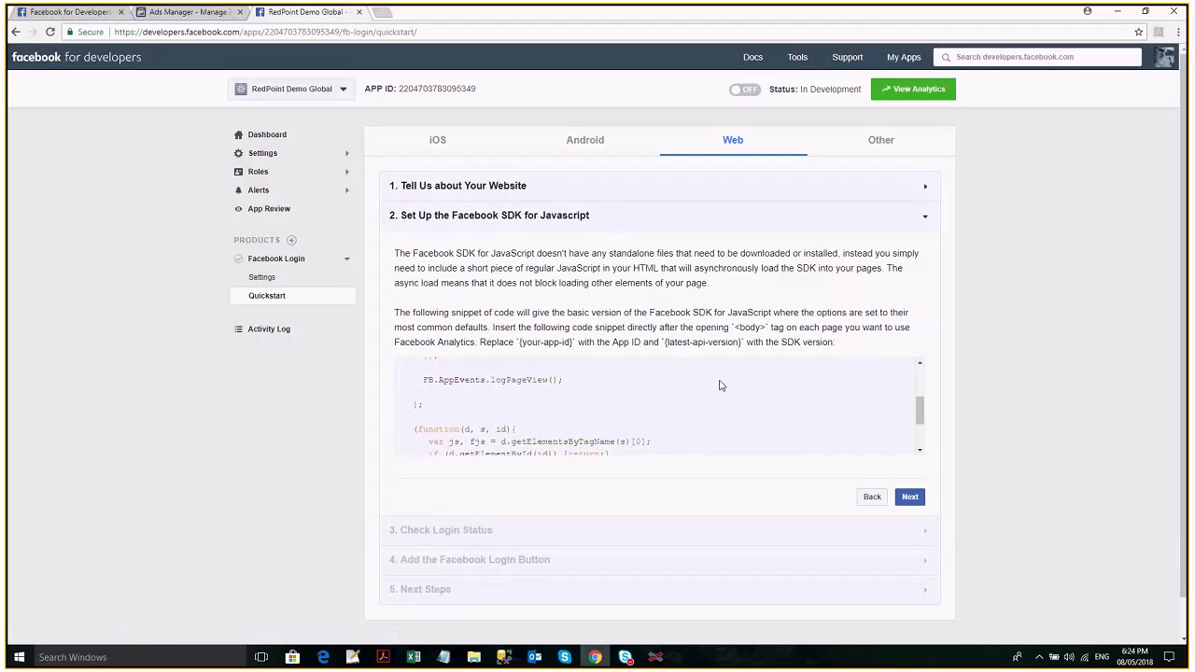
pyautogui.scroll(-2, 709, 384)
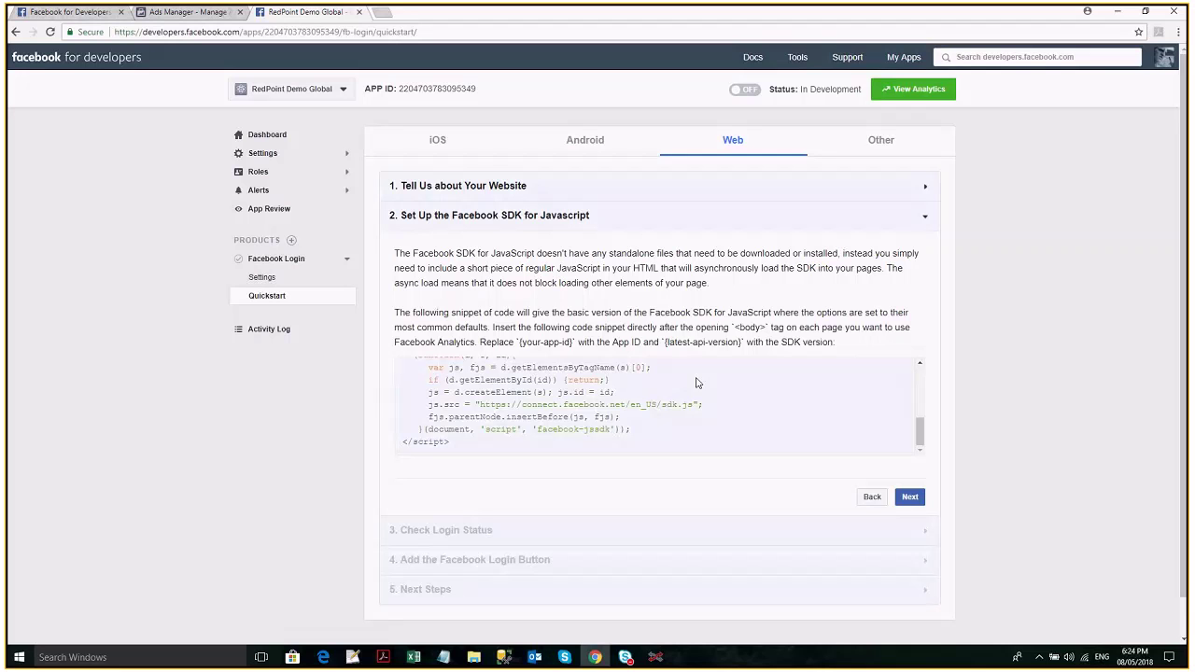
pyautogui.scroll(-1, 891, 359)
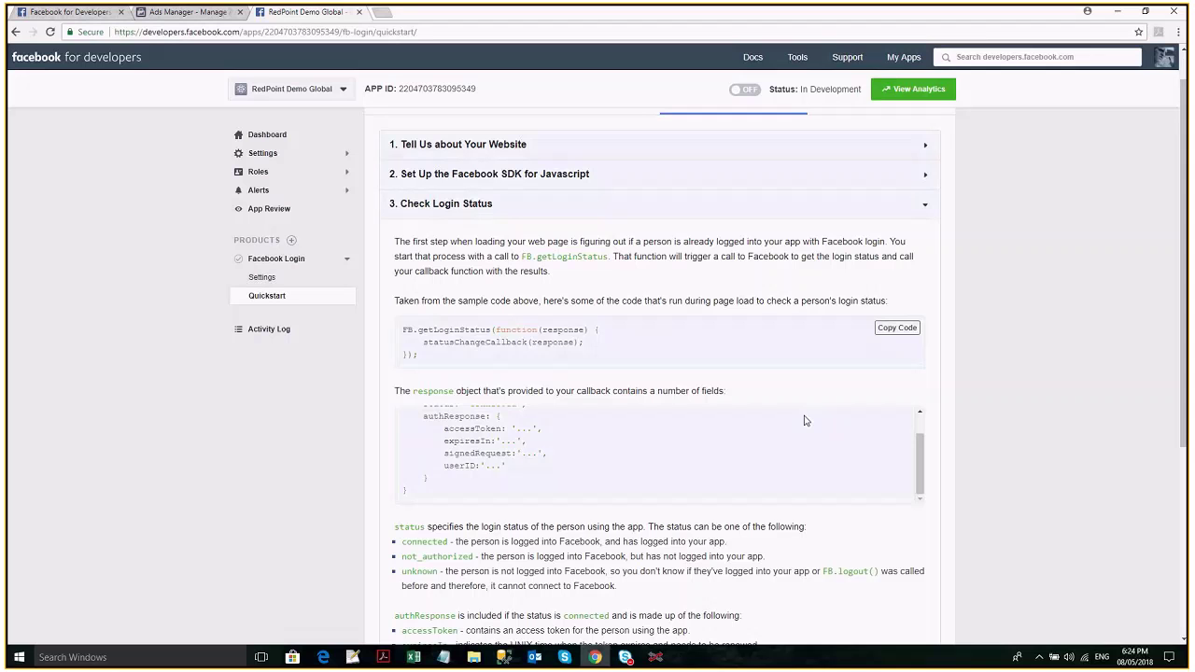
pyautogui.scroll(-15, 806, 420)
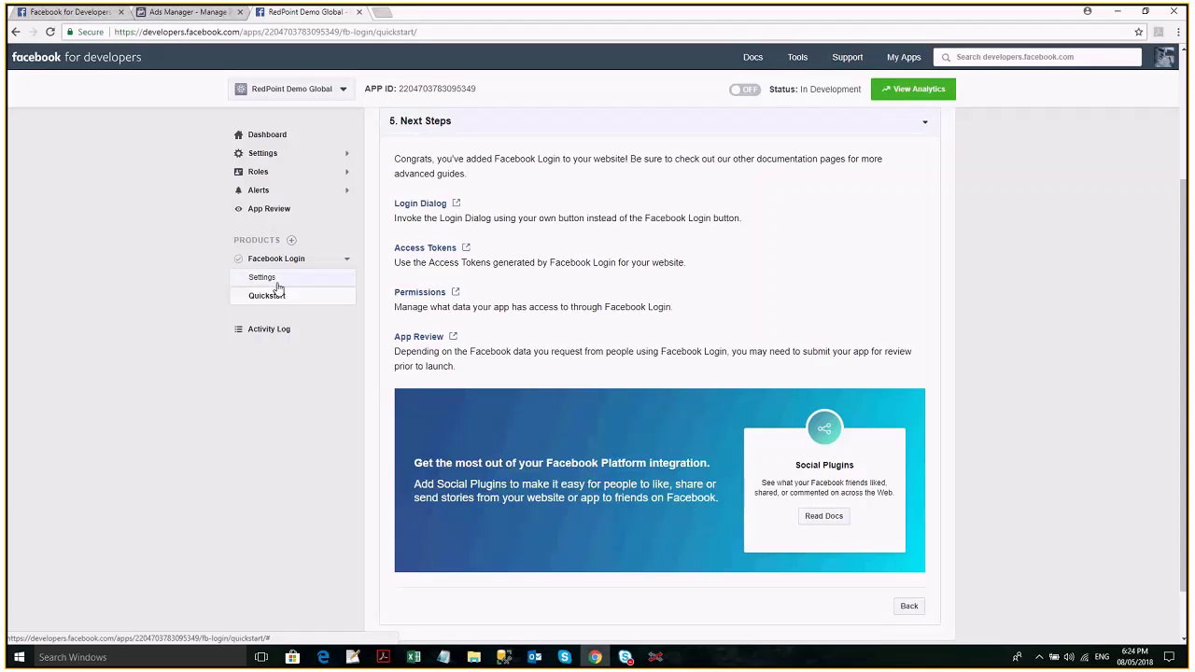
pyautogui.click(276, 279)
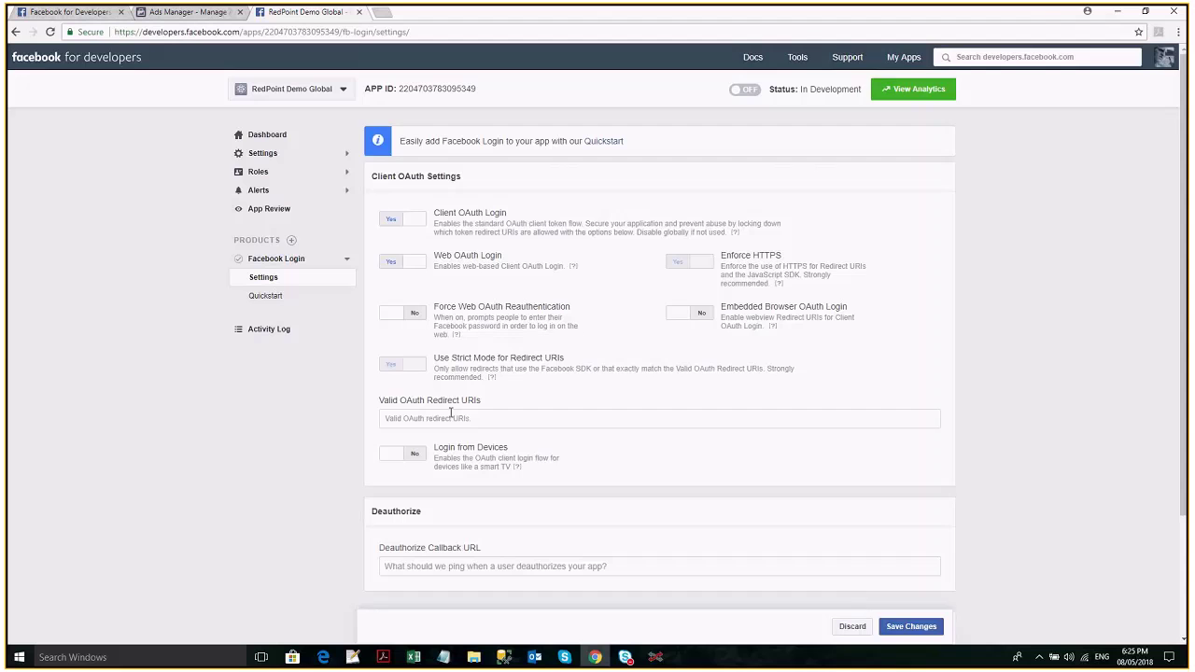
pyautogui.hotkey('alt', 'Tab')
pyautogui.hotkey('alt', 'Tab')
pyautogui.hotkey('ctrl', 'v')
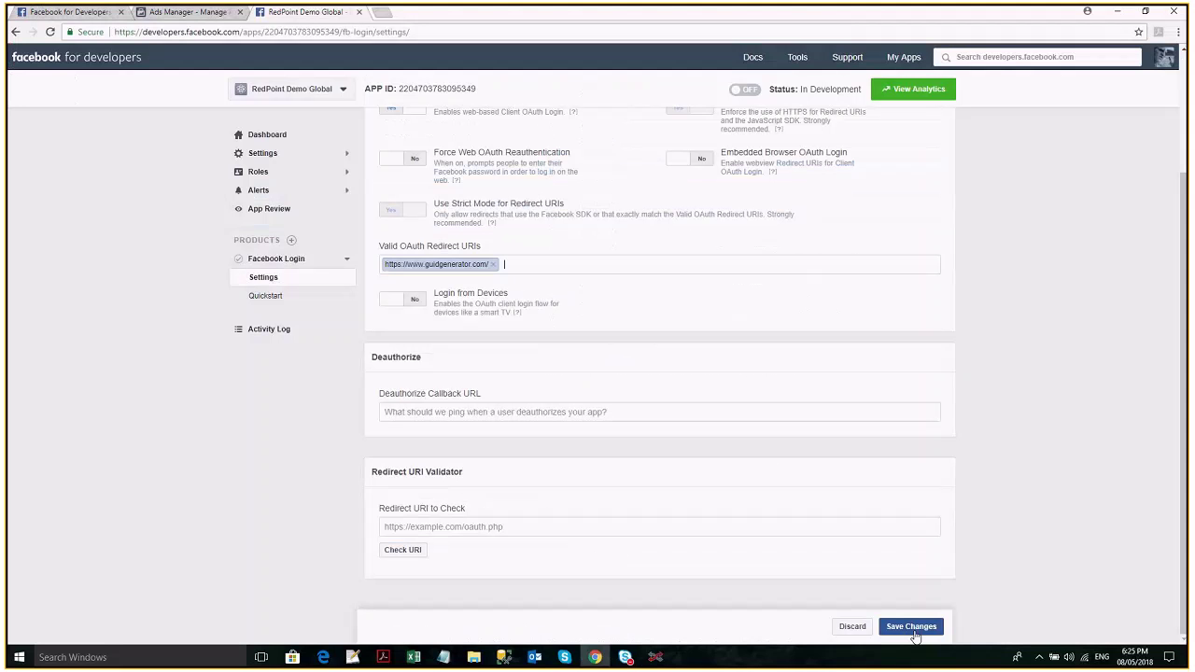
pyautogui.click(914, 629)
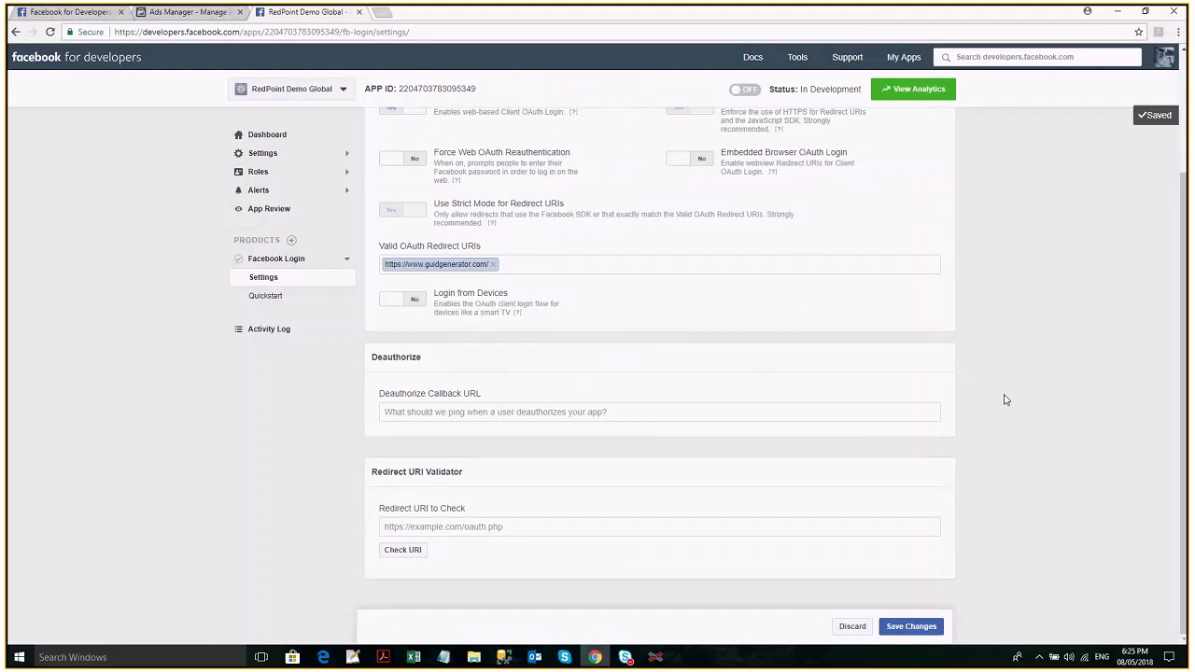
pyautogui.scroll(2, 1005, 400)
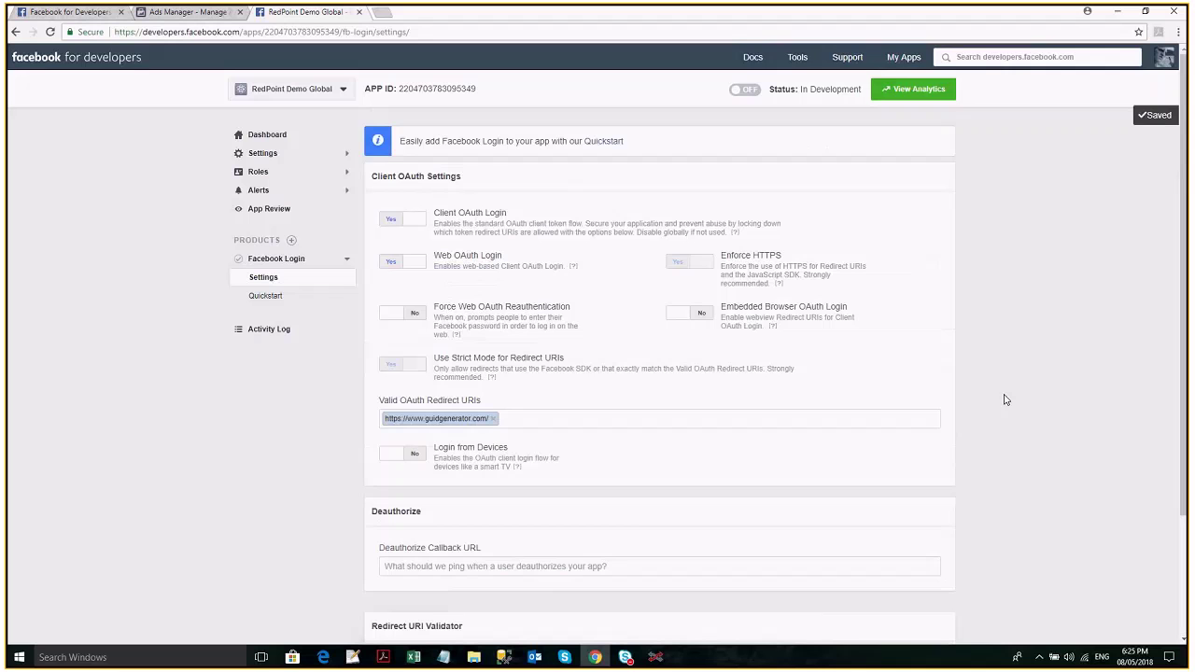
pyautogui.scroll(-2, 1003, 400)
pyautogui.click(270, 296)
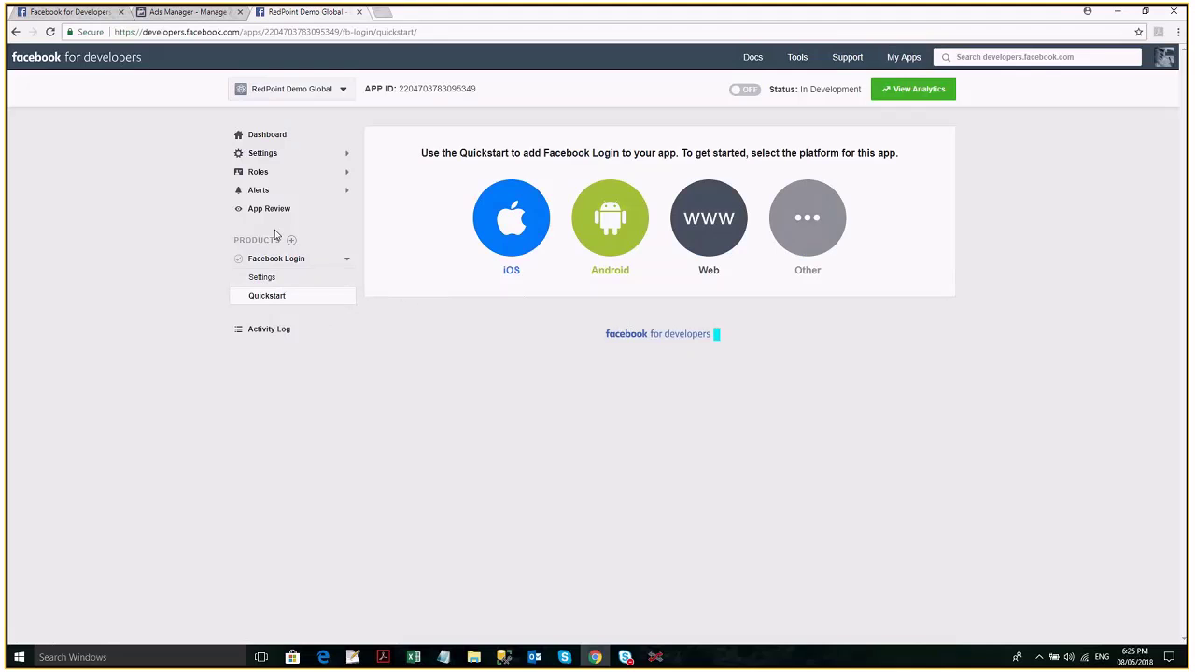
# Open the Products list and set up the Marketing API card for the app.
pyautogui.click(292, 241)
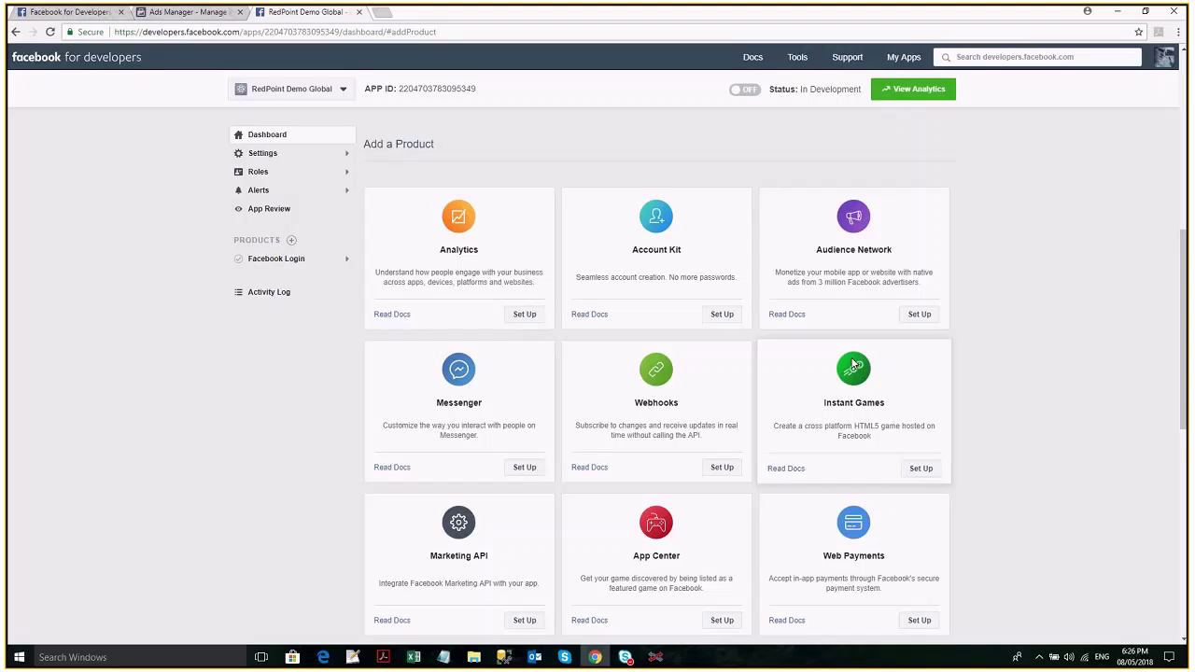
pyautogui.scroll(-1, 853, 364)
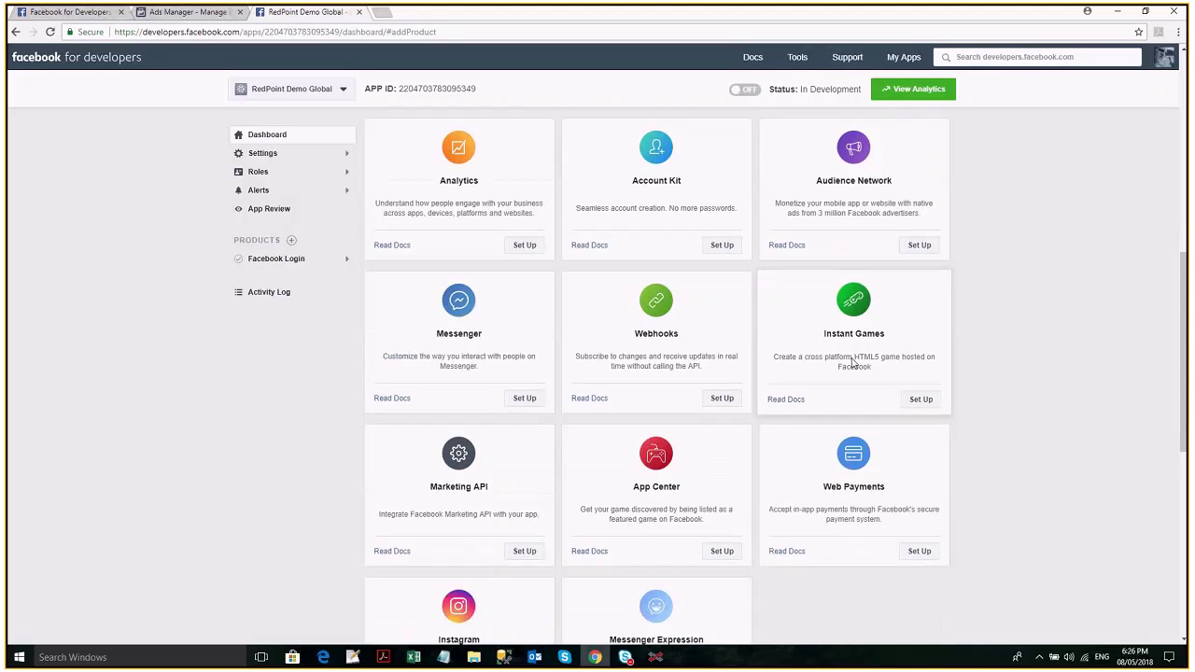
pyautogui.scroll(-2, 852, 365)
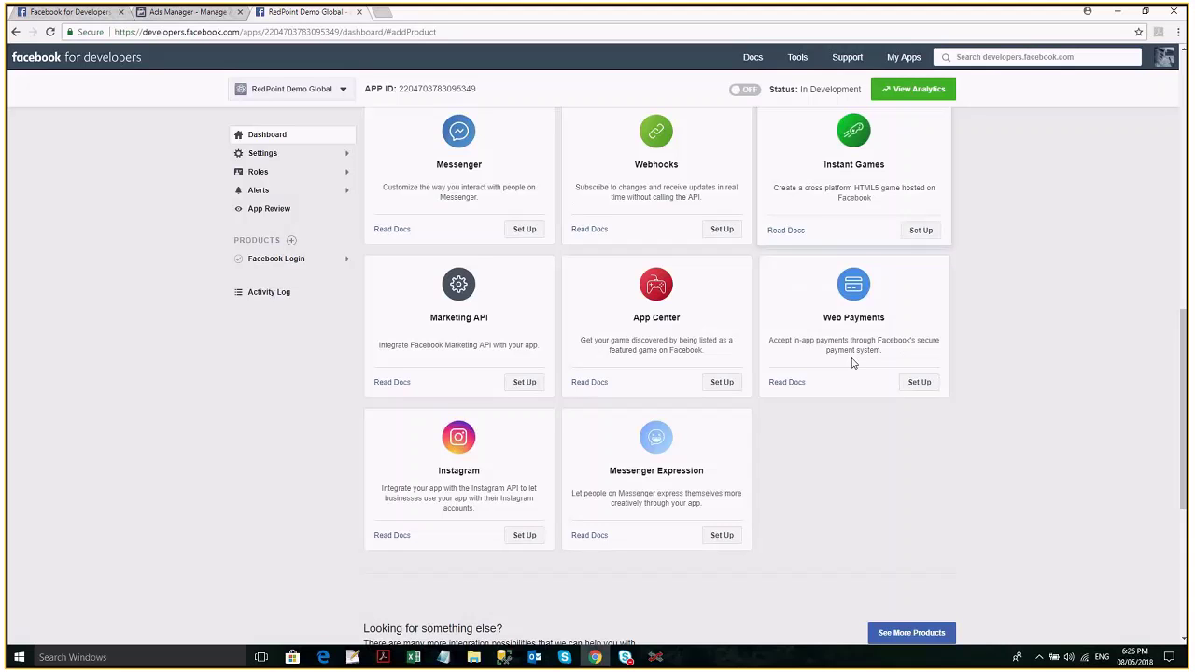
pyautogui.click(525, 381)
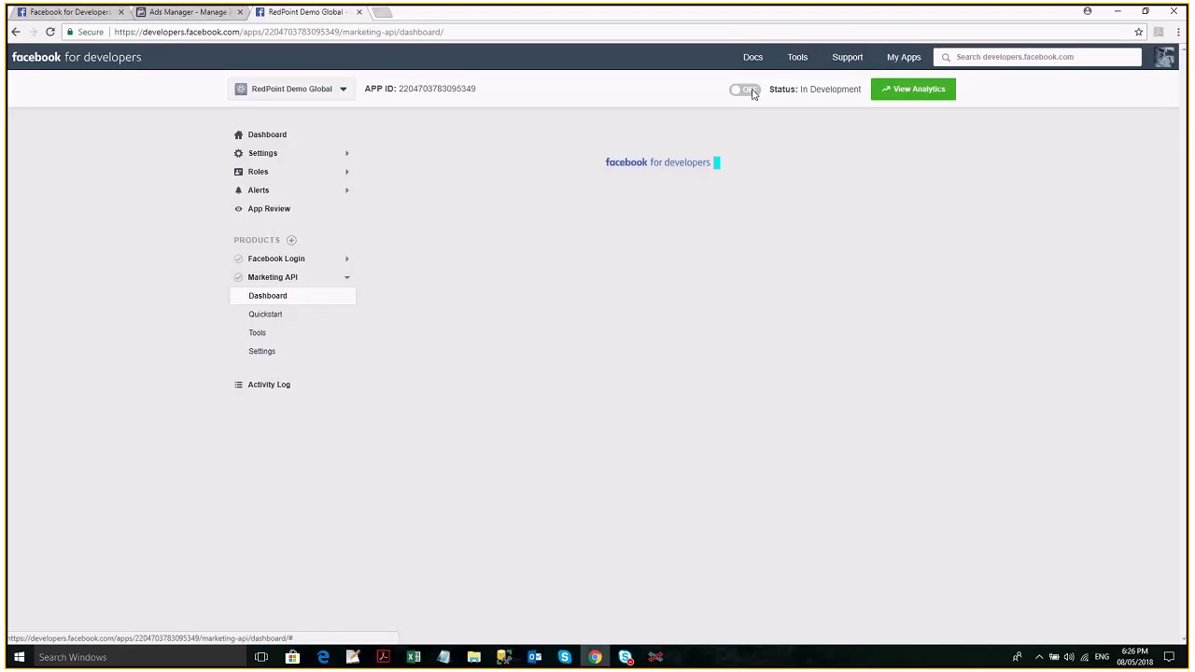
# Try taking the app live, dismiss the Invalid Privacy Policy URL error, and open Marketing API Tools and Settings.
pyautogui.click(753, 91)
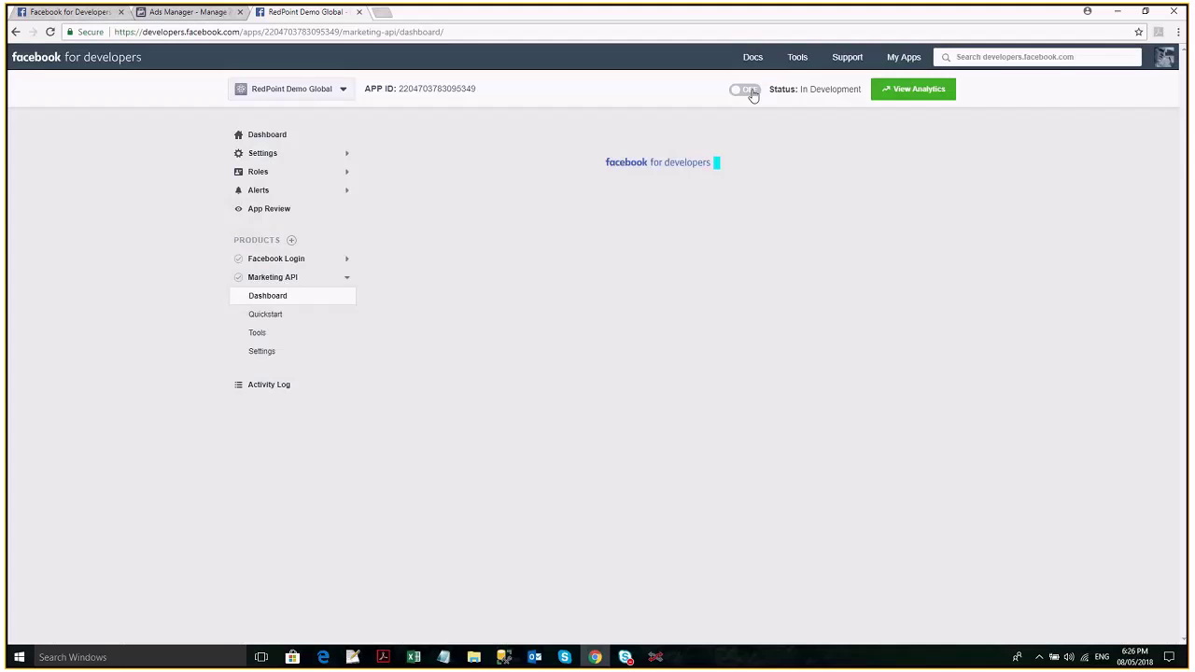
pyautogui.click(753, 91)
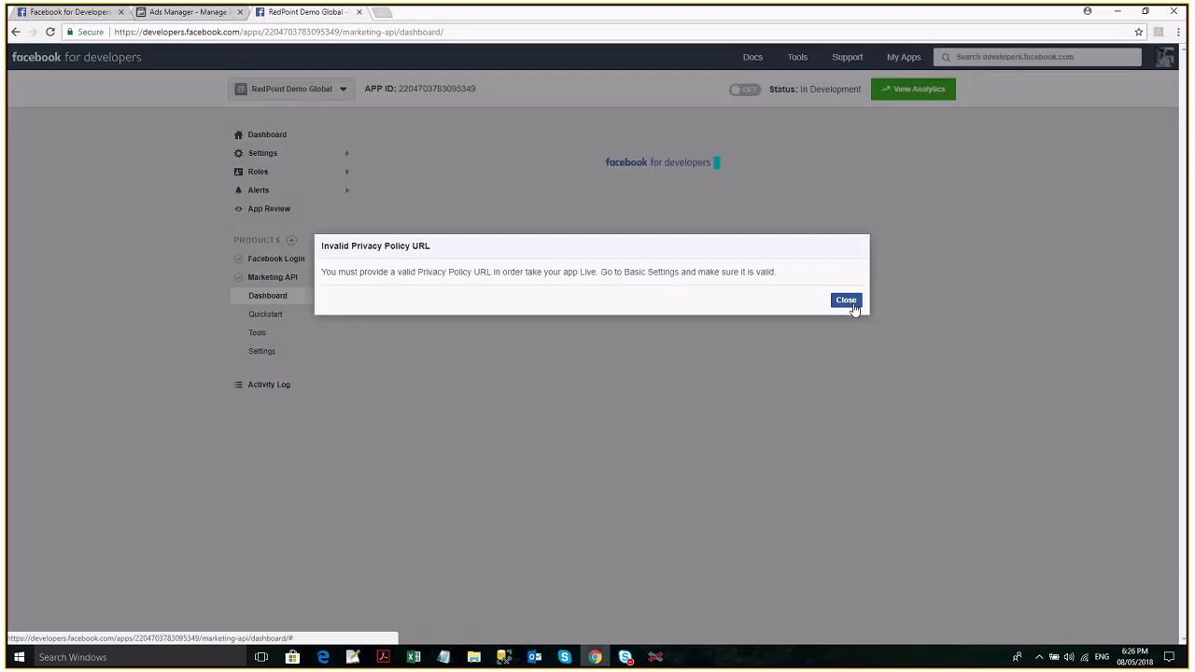
pyautogui.click(846, 300)
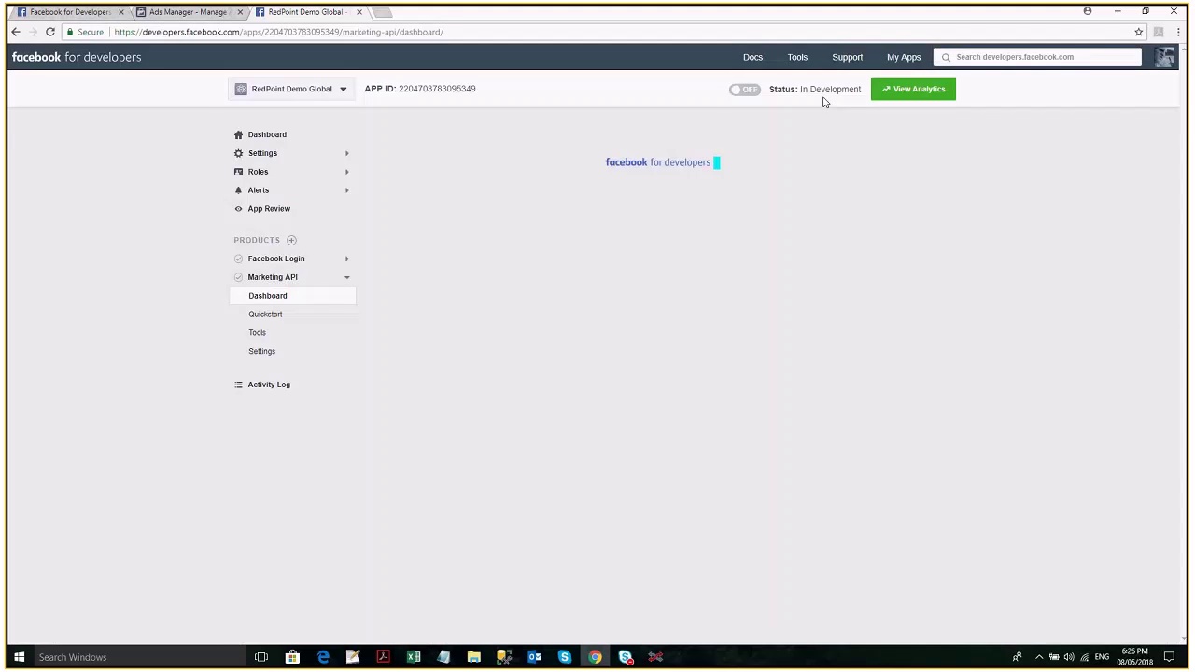
pyautogui.click(290, 336)
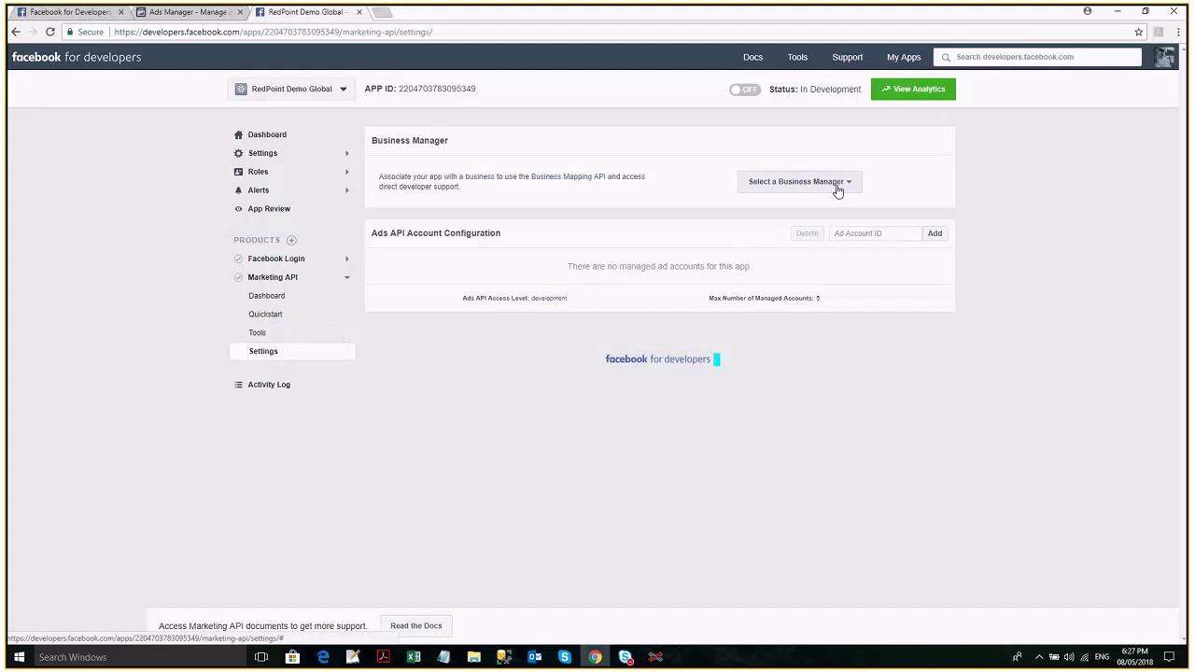
# Check the Business Manager list without choosing one, then return to the RedPoint Demo Global Dashboard.
pyautogui.click(838, 190)
pyautogui.click(838, 191)
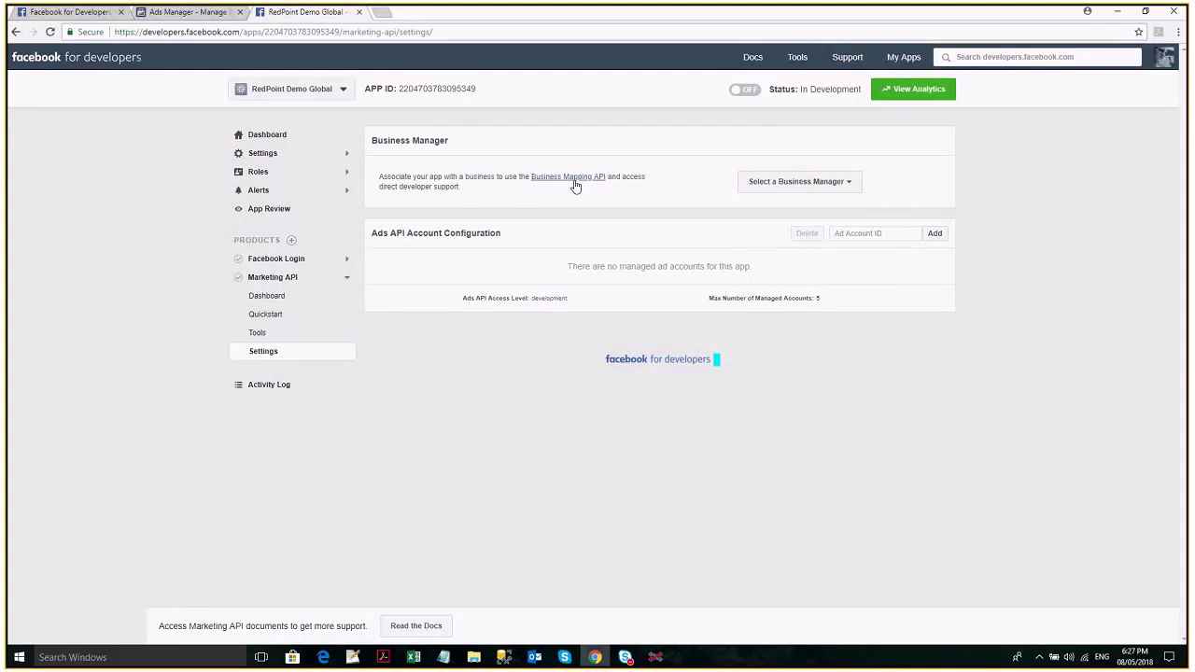
pyautogui.click(290, 157)
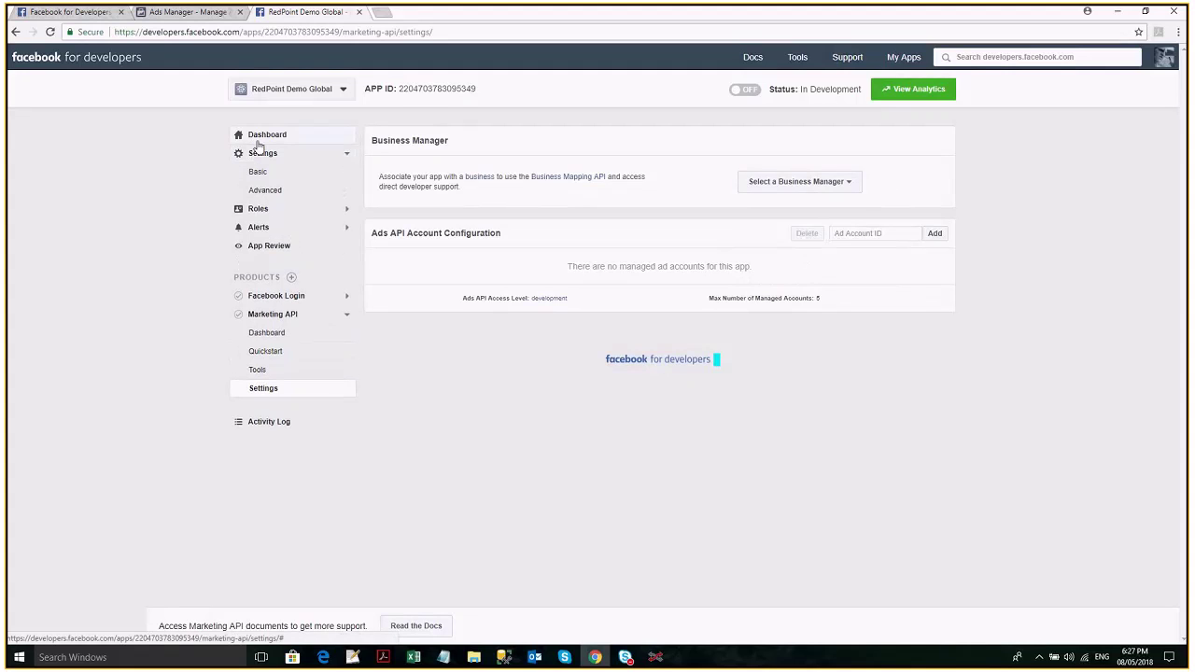
pyautogui.click(295, 140)
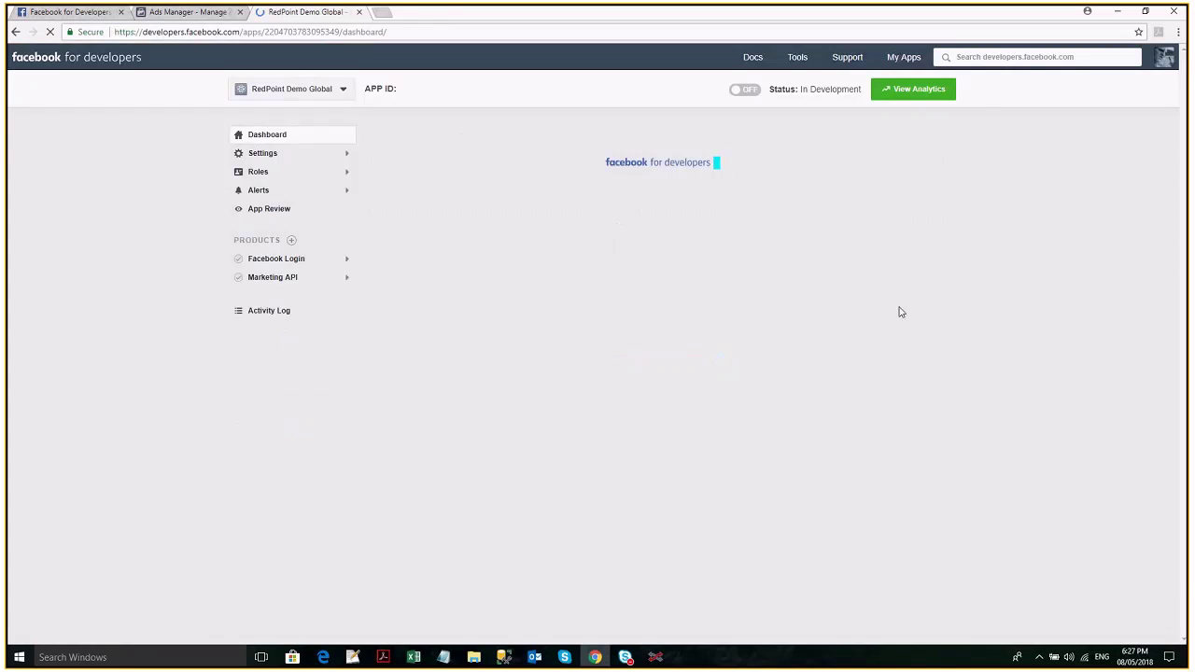
pyautogui.click(315, 163)
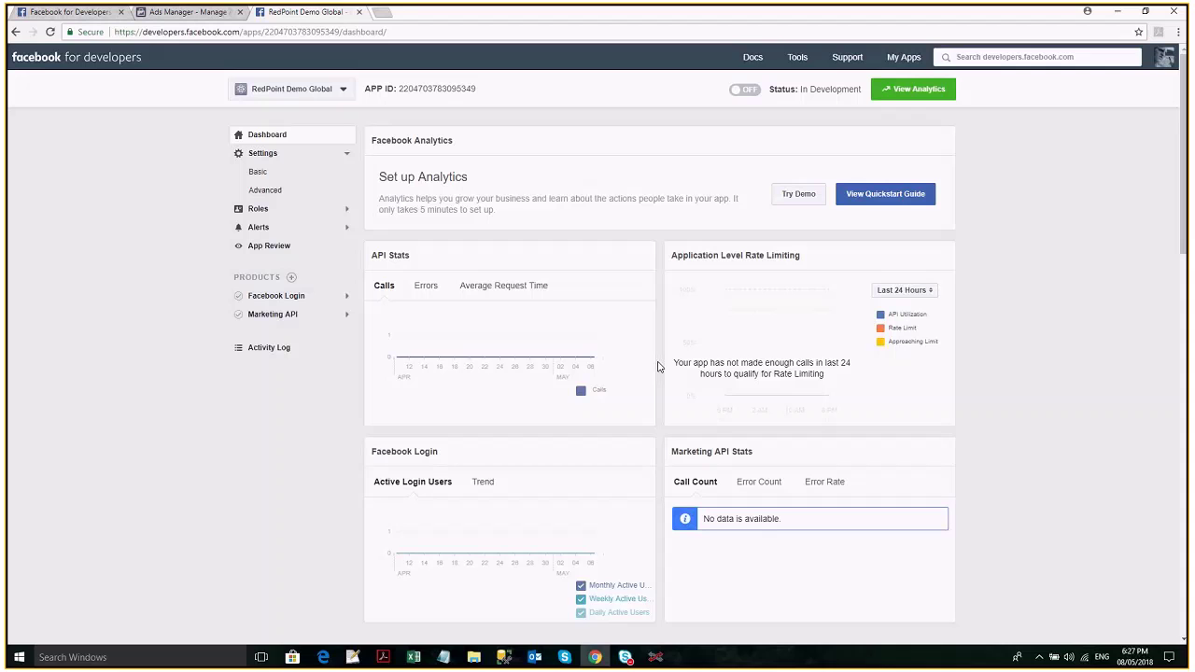
pyautogui.scroll(-1, 659, 367)
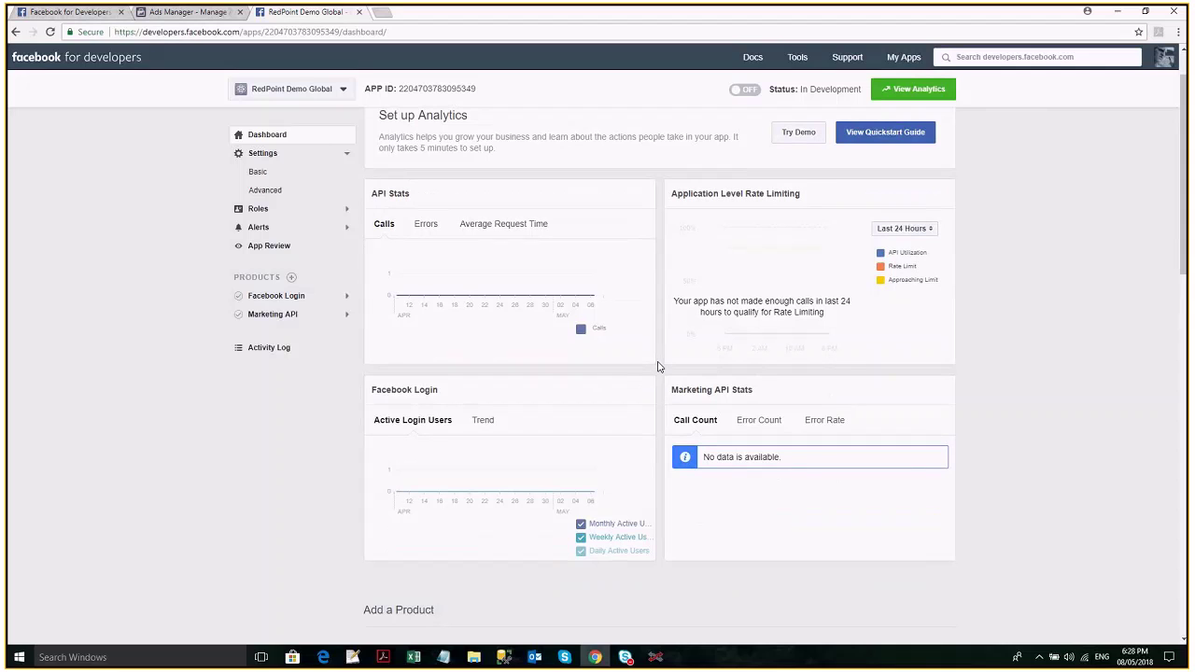
pyautogui.scroll(1, 663, 366)
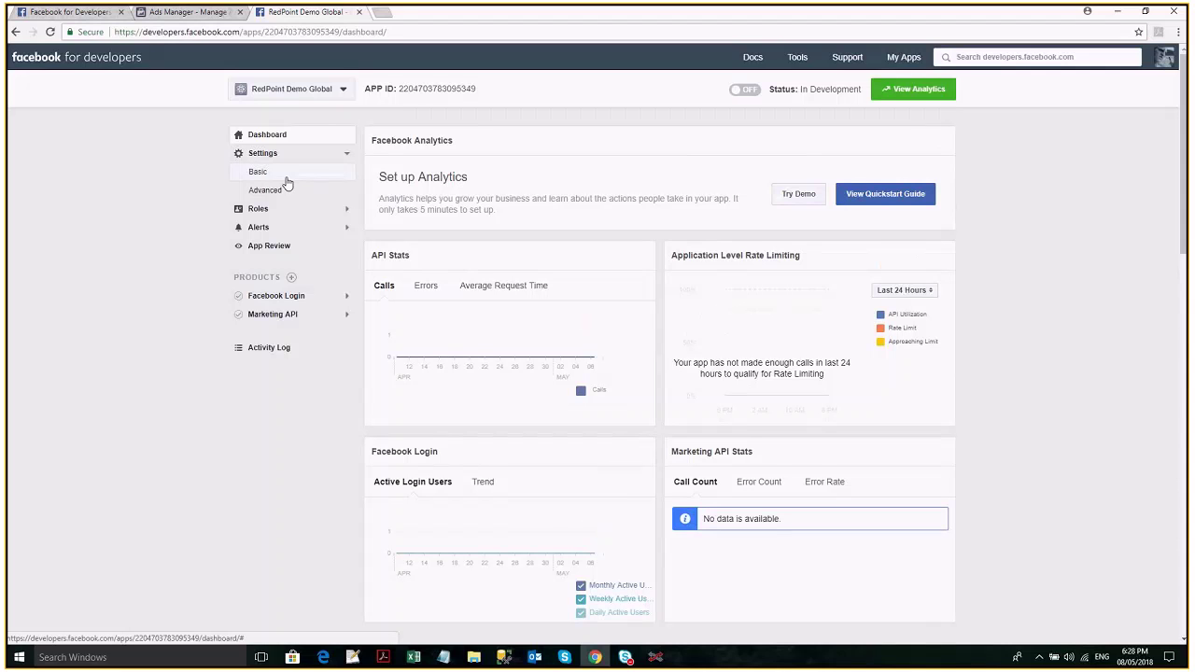
# Copy the App ID from Basic settings and select the existing App ID in RedPoint's channel details.
pyautogui.click(287, 178)
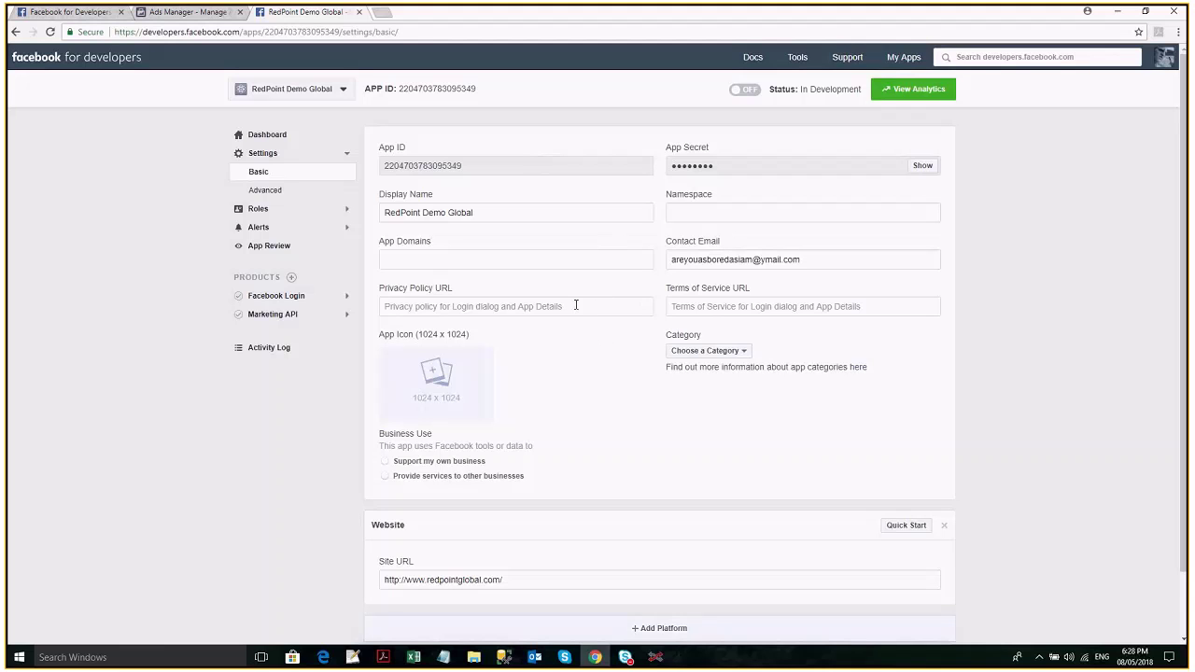
pyautogui.doubleClick(423, 164)
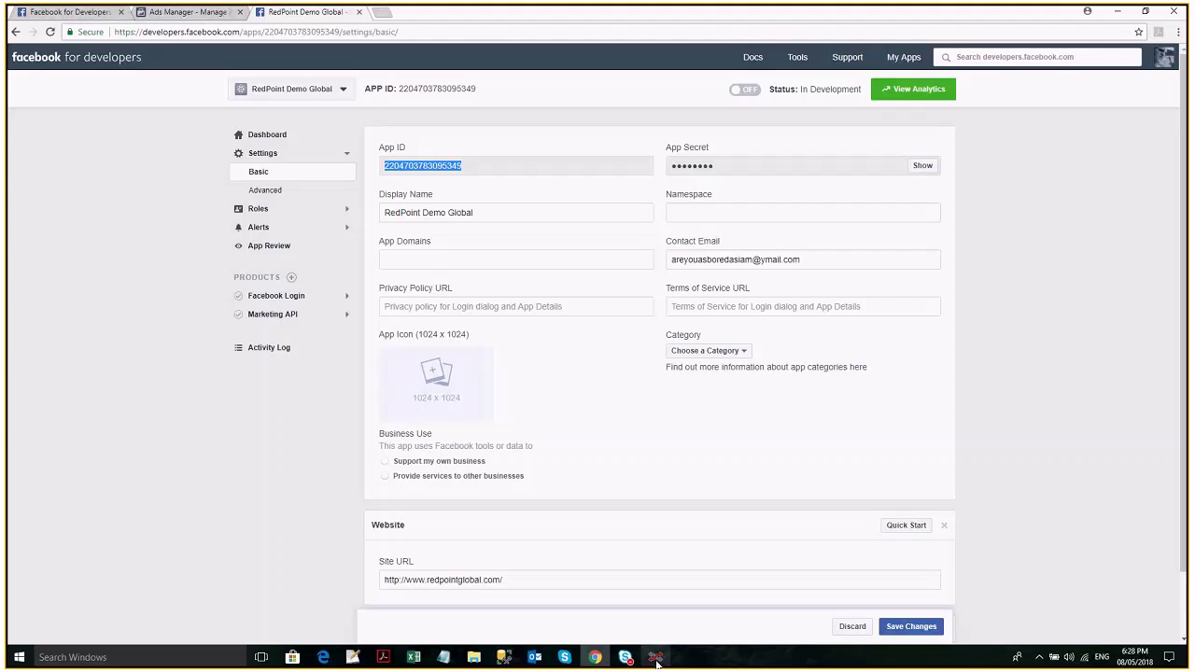
pyautogui.click(656, 659)
pyautogui.doubleClick(363, 517)
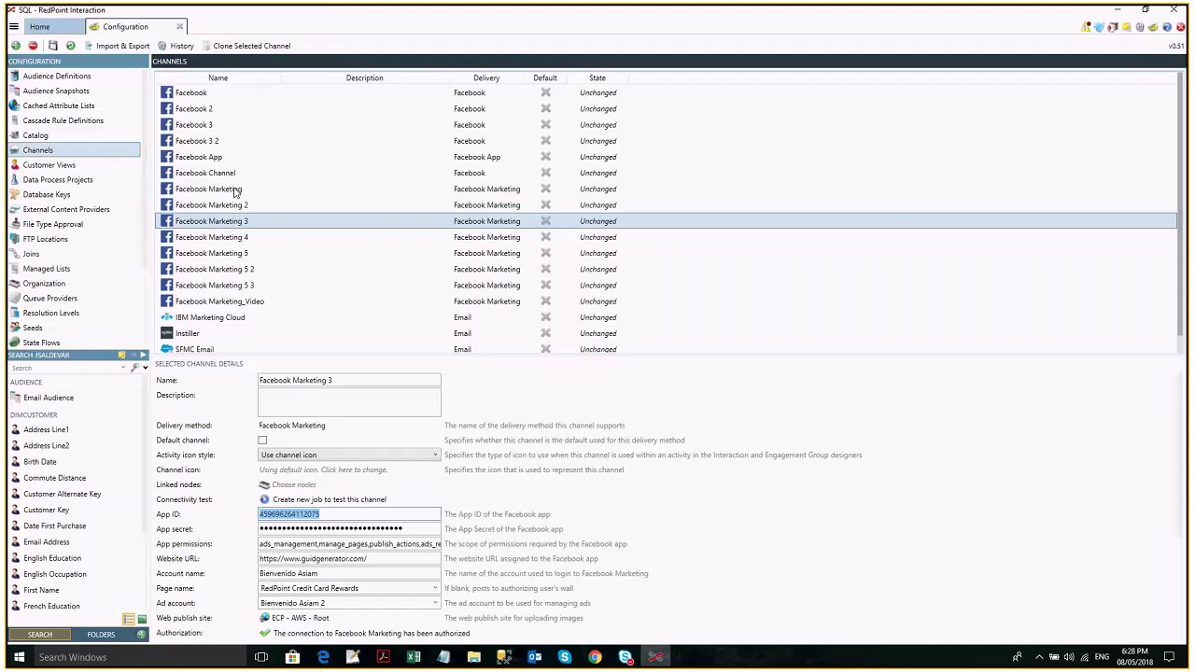
# Request the hidden App Secret and confirm identity with the account password.
pyautogui.hotkey('alt', 'Tab')
pyautogui.click(936, 167)
pyautogui.hotkey('ctrl', 'v')
pyautogui.press('Return')
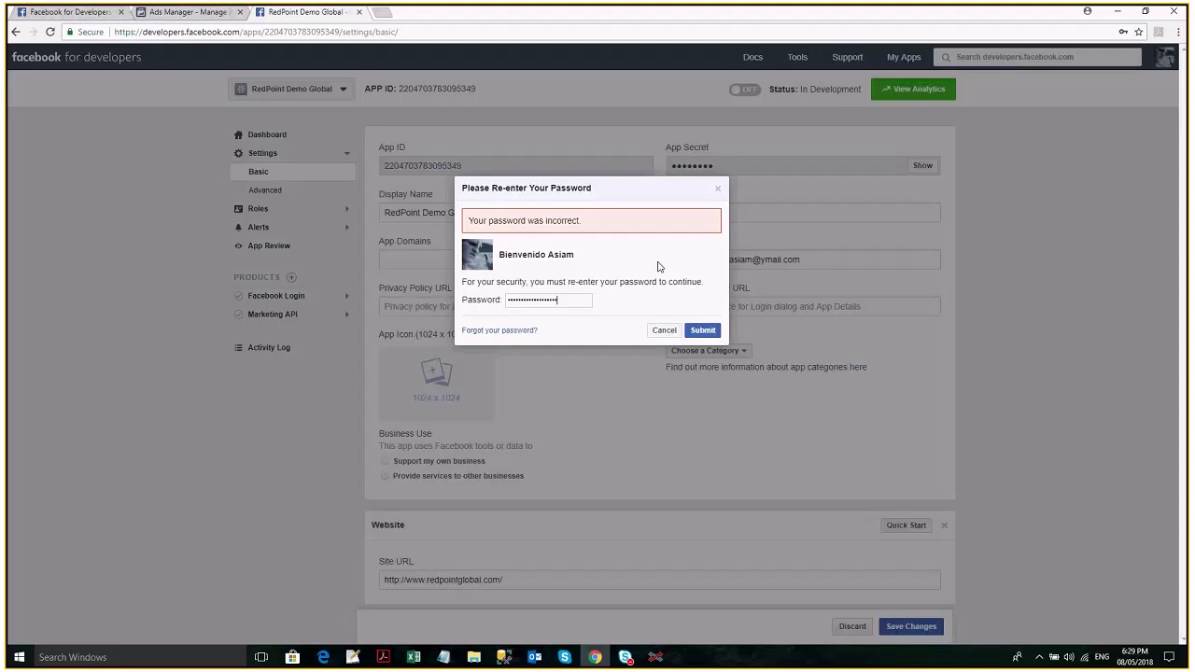
pyautogui.press('Return')
pyautogui.doubleClick(747, 166)
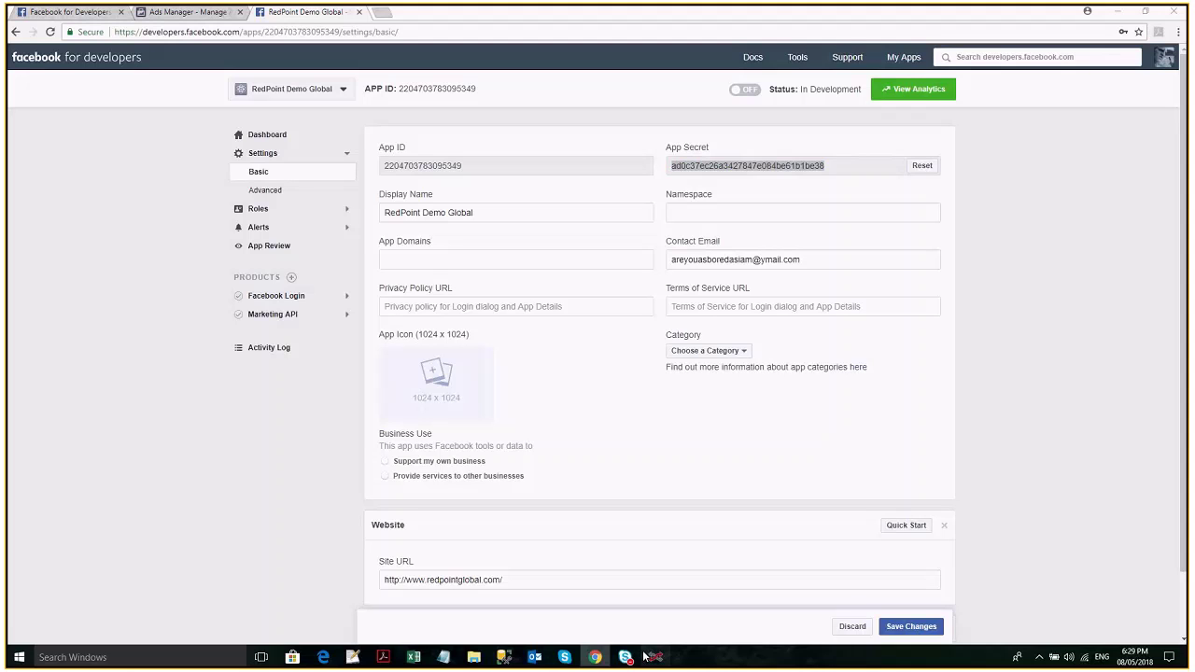
pyautogui.click(655, 658)
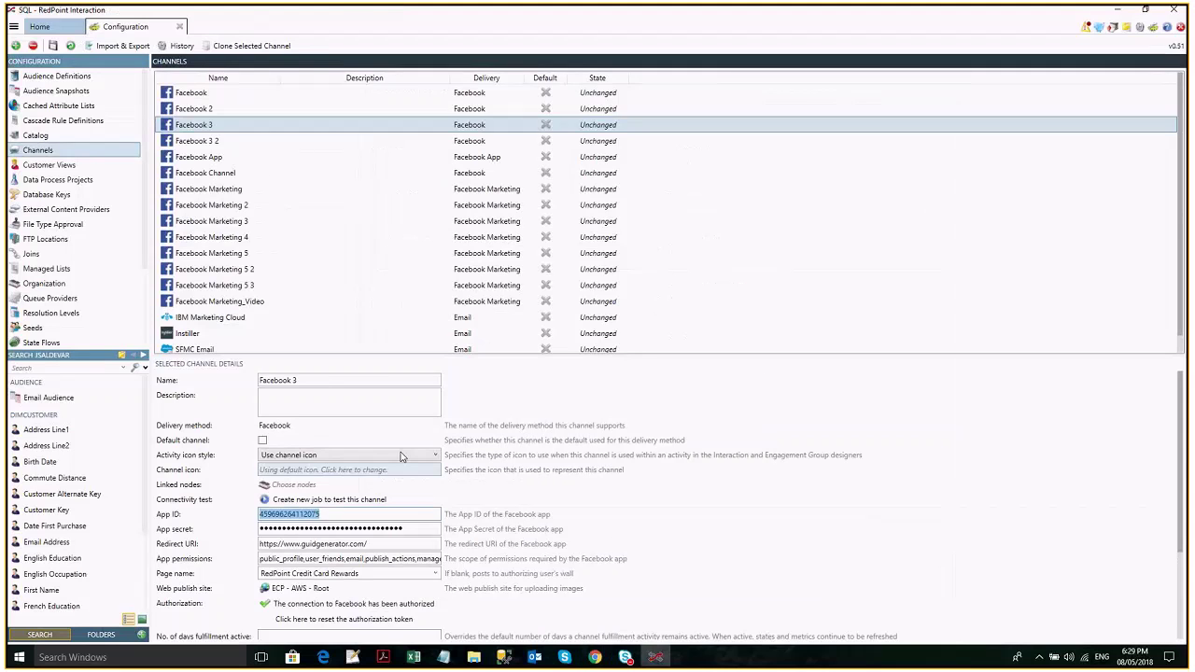
pyautogui.click(374, 221)
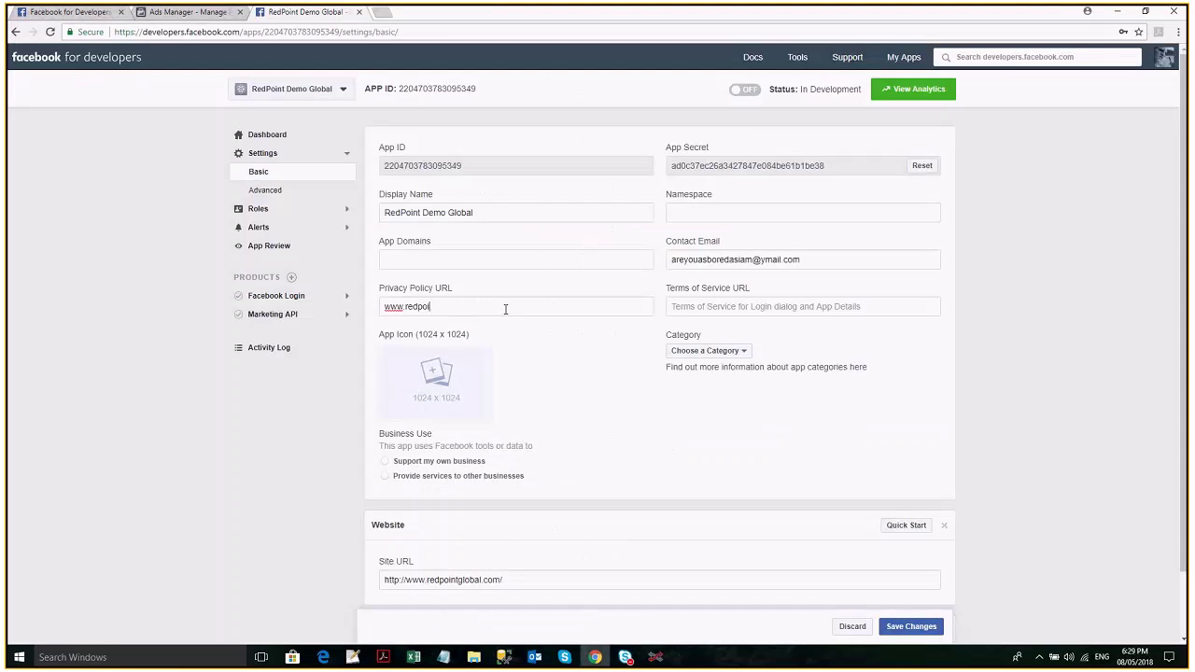
pyautogui.write('ntglobal.com')
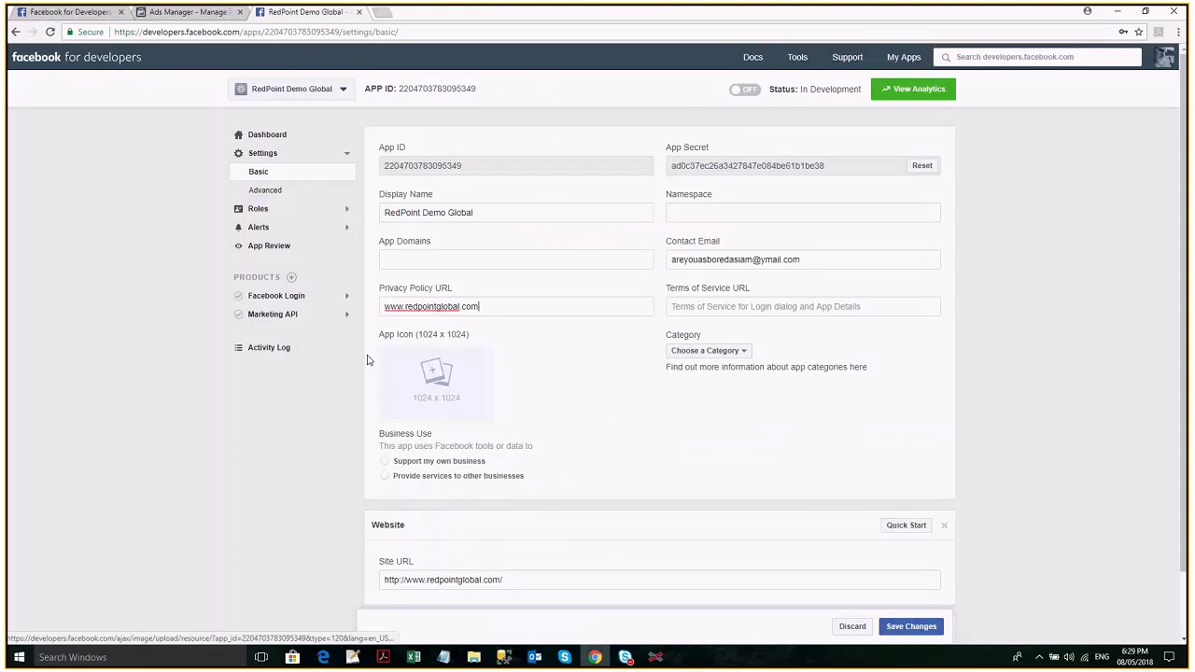
# Set the Facebook logo as app icon, category Business and Pages, and mark it for own business.
pyautogui.click(438, 385)
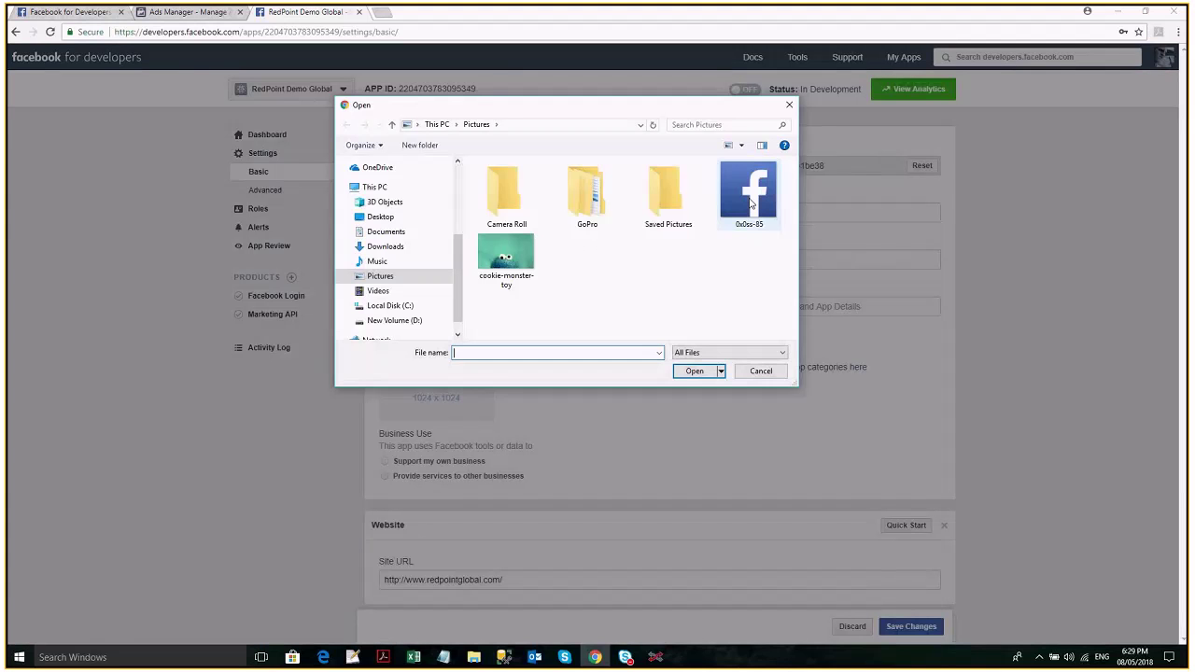
pyautogui.doubleClick(751, 204)
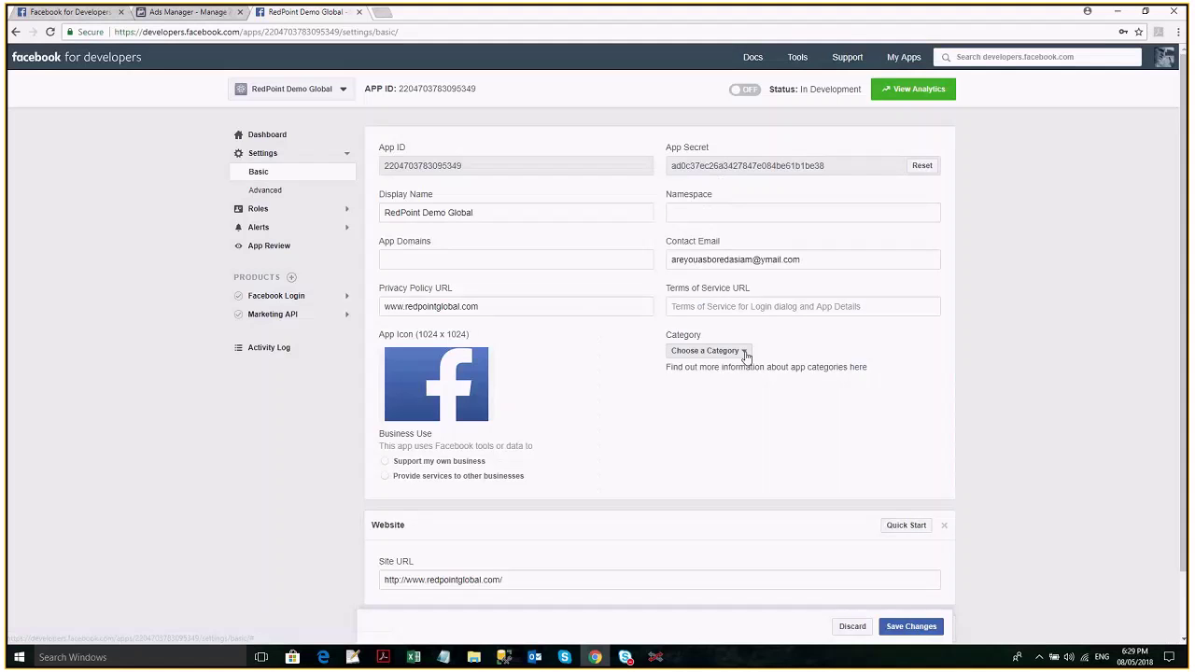
pyautogui.click(744, 392)
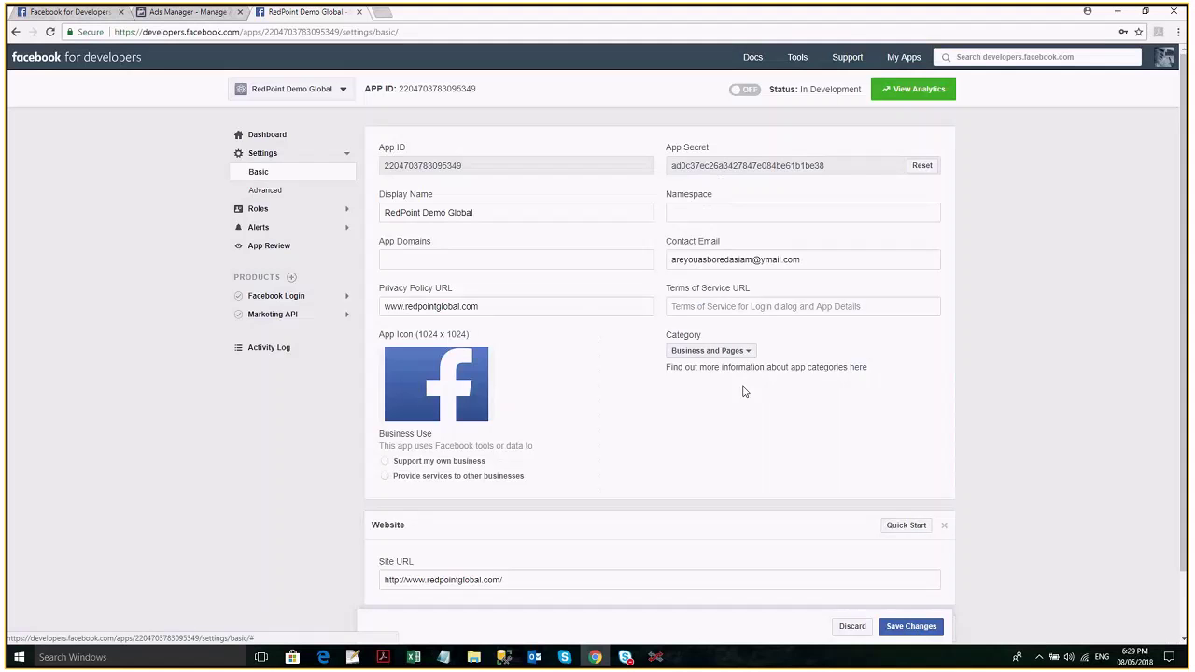
pyautogui.click(386, 463)
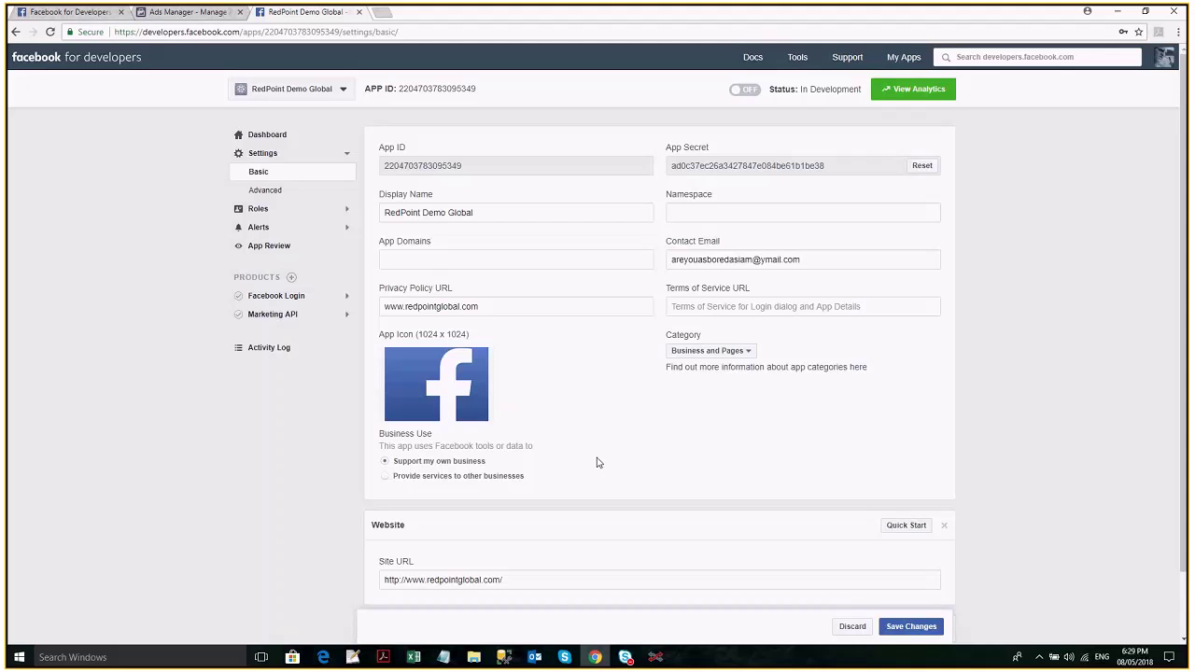
# Save the basic settings without adding a platform.
pyautogui.scroll(-2, 598, 462)
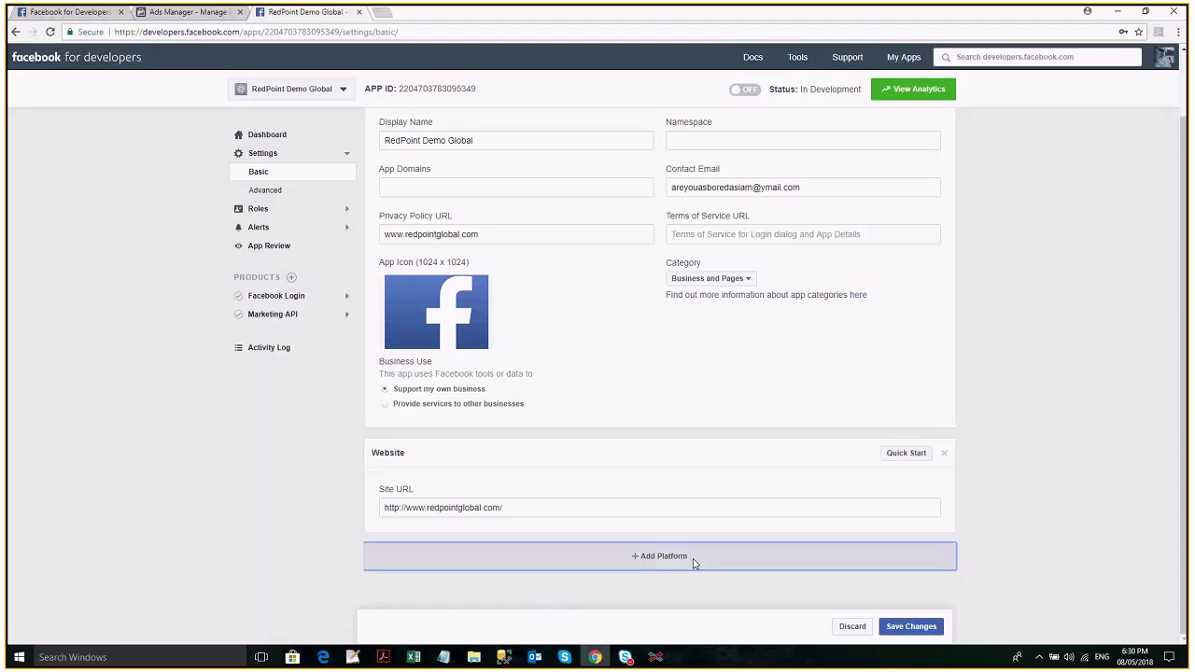
pyautogui.click(693, 563)
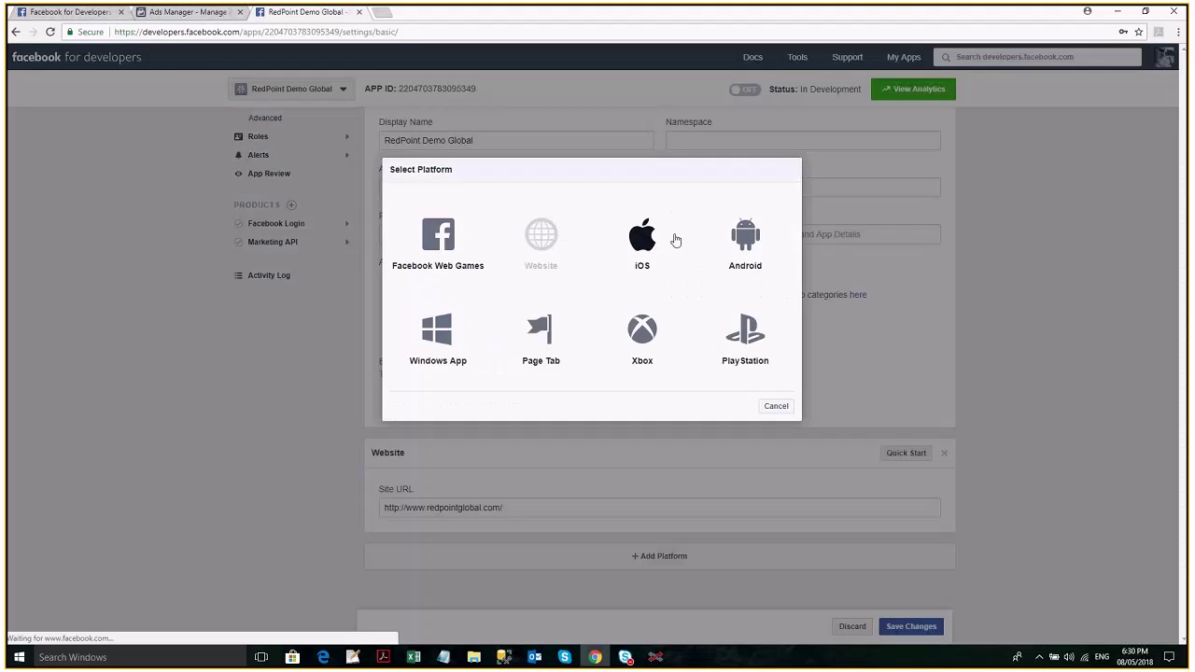
pyautogui.click(775, 411)
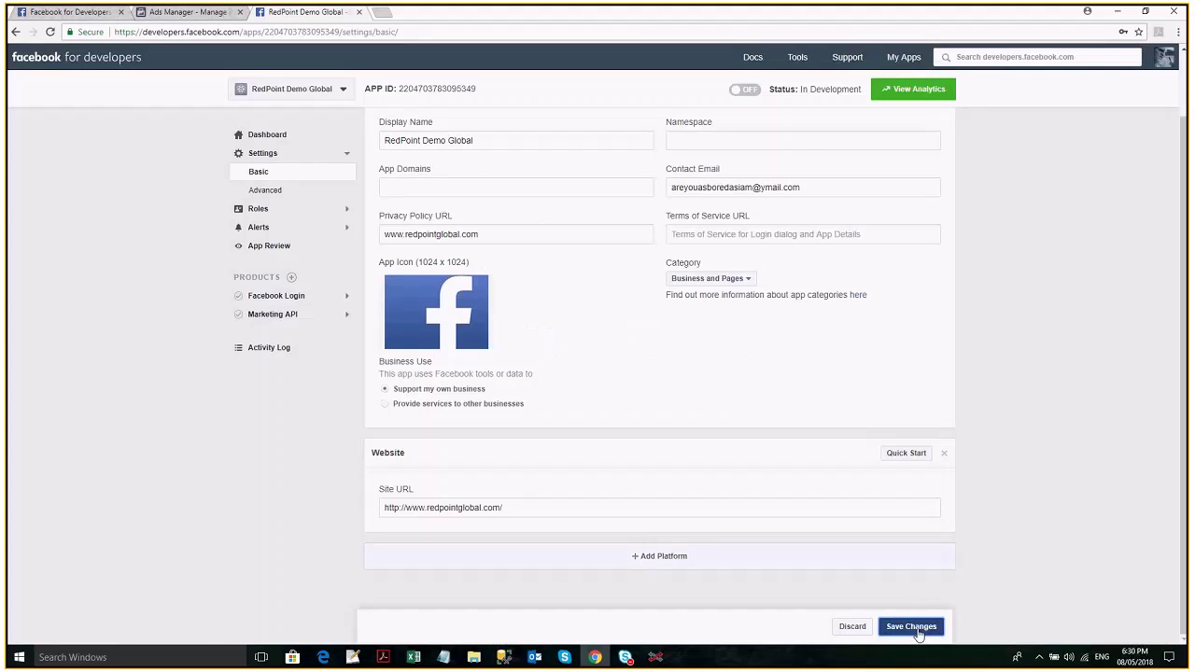
pyautogui.click(911, 628)
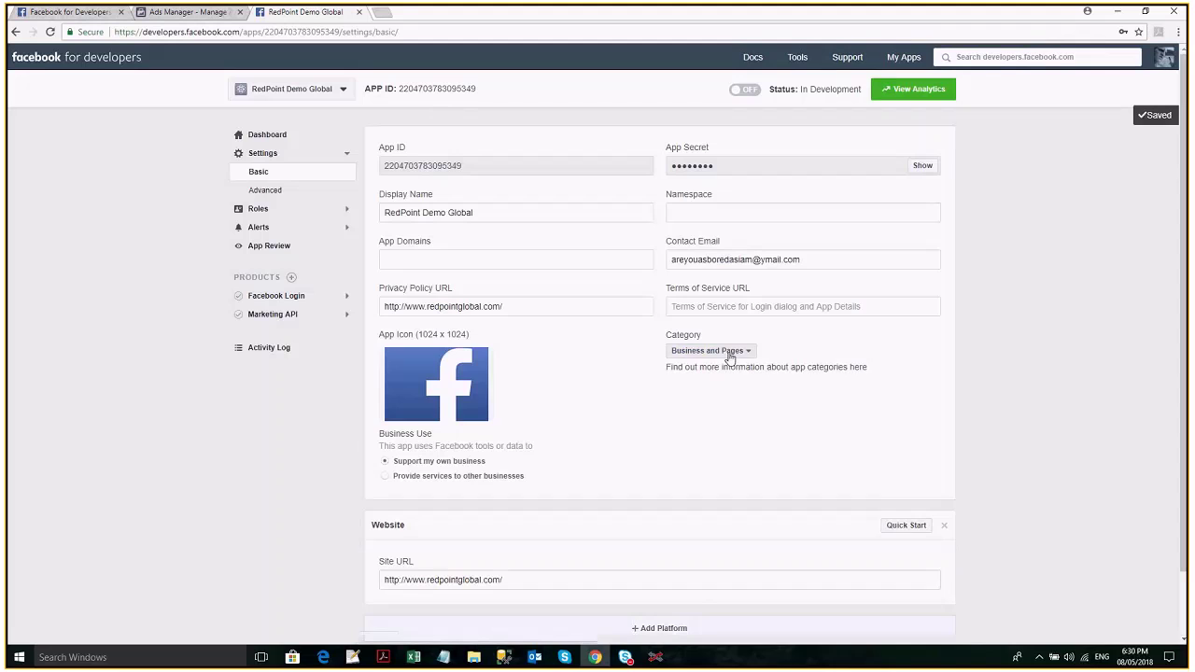
# Go to Advanced settings and check the Upgrade All Calls versions, leaving v3.0 unchanged.
pyautogui.click(304, 191)
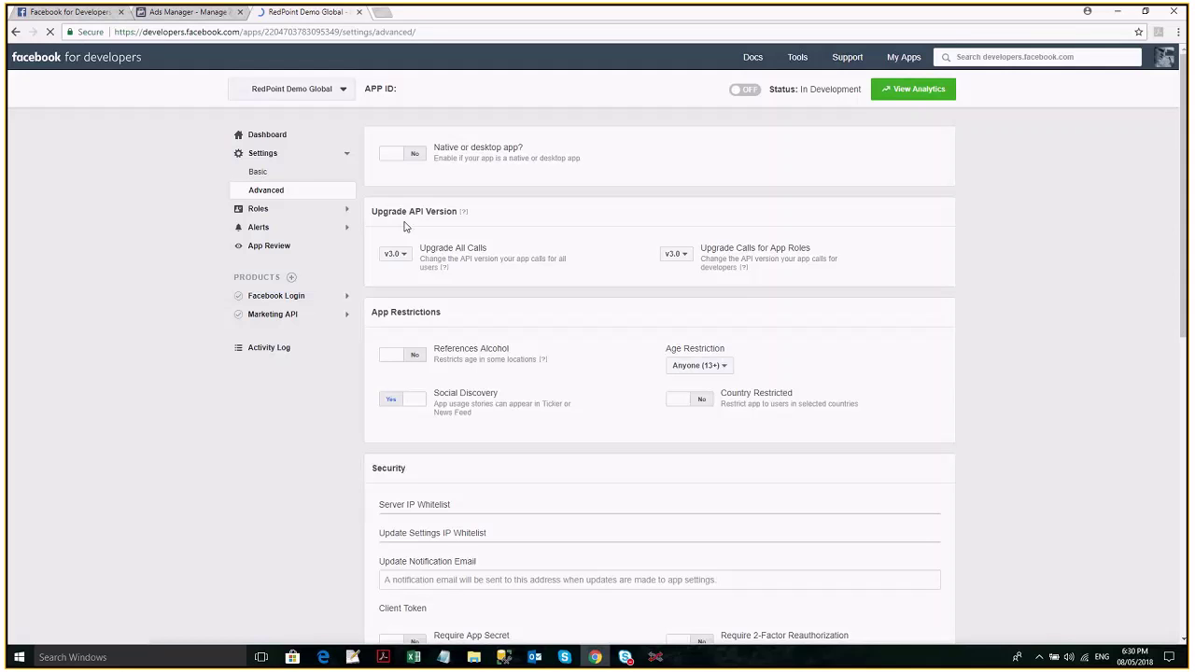
pyautogui.click(394, 256)
pyautogui.click(402, 258)
pyautogui.click(407, 260)
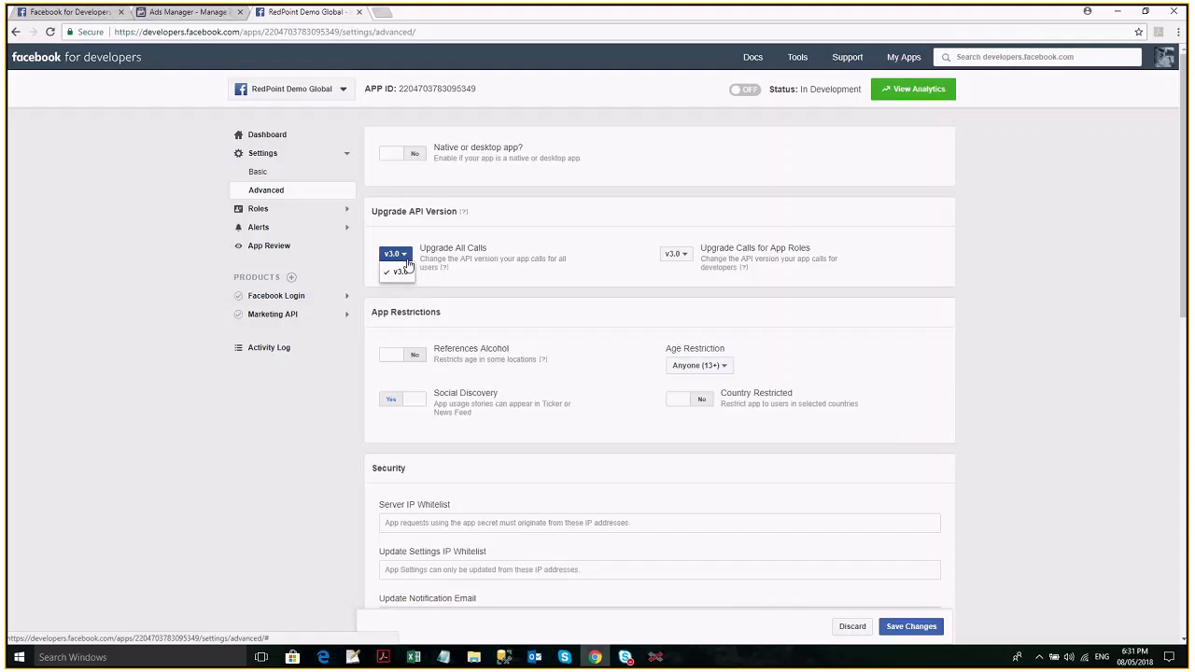
pyautogui.click(561, 345)
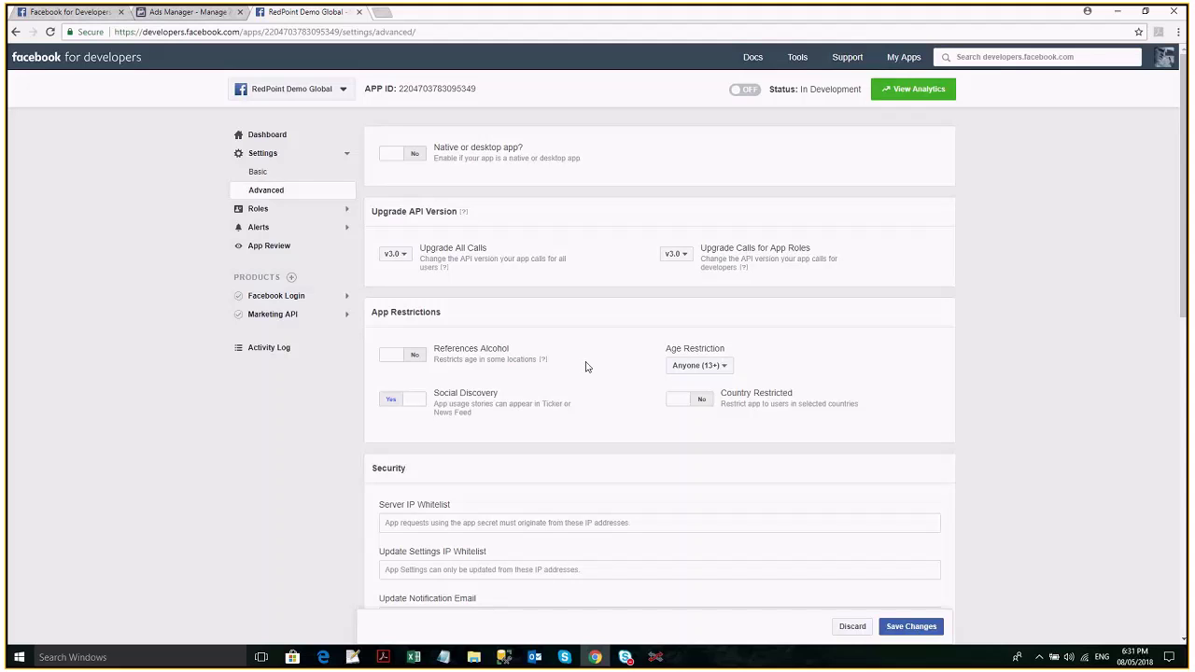
pyautogui.scroll(-1, 586, 368)
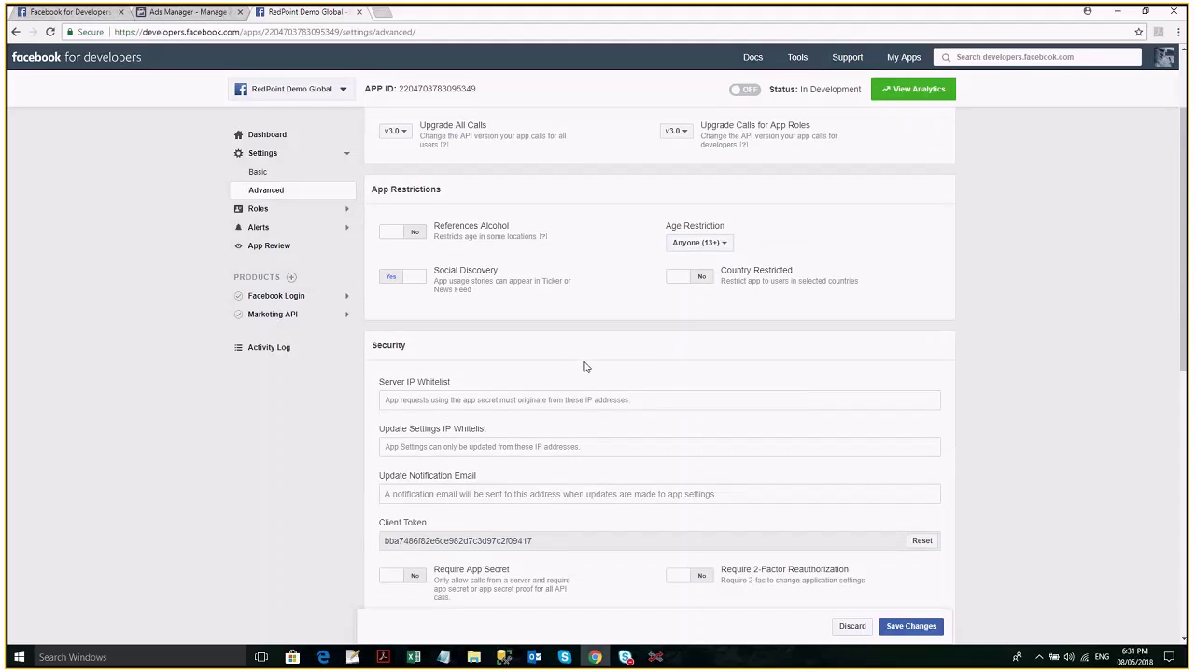
pyautogui.scroll(-1, 586, 367)
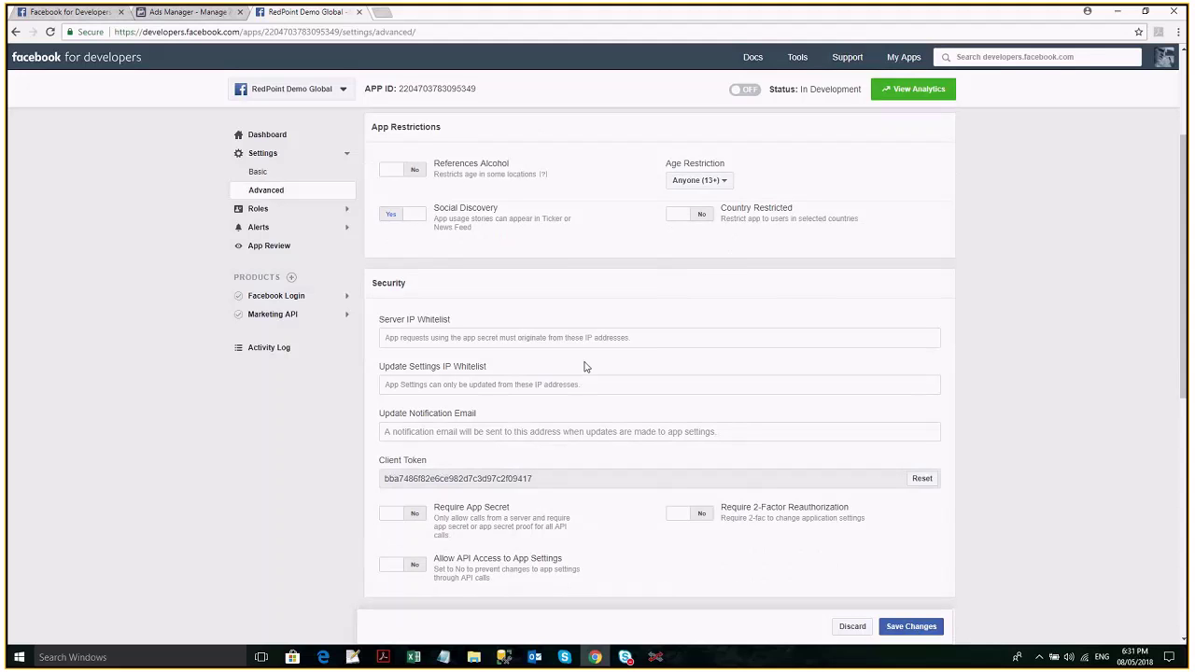
pyautogui.scroll(-3, 587, 367)
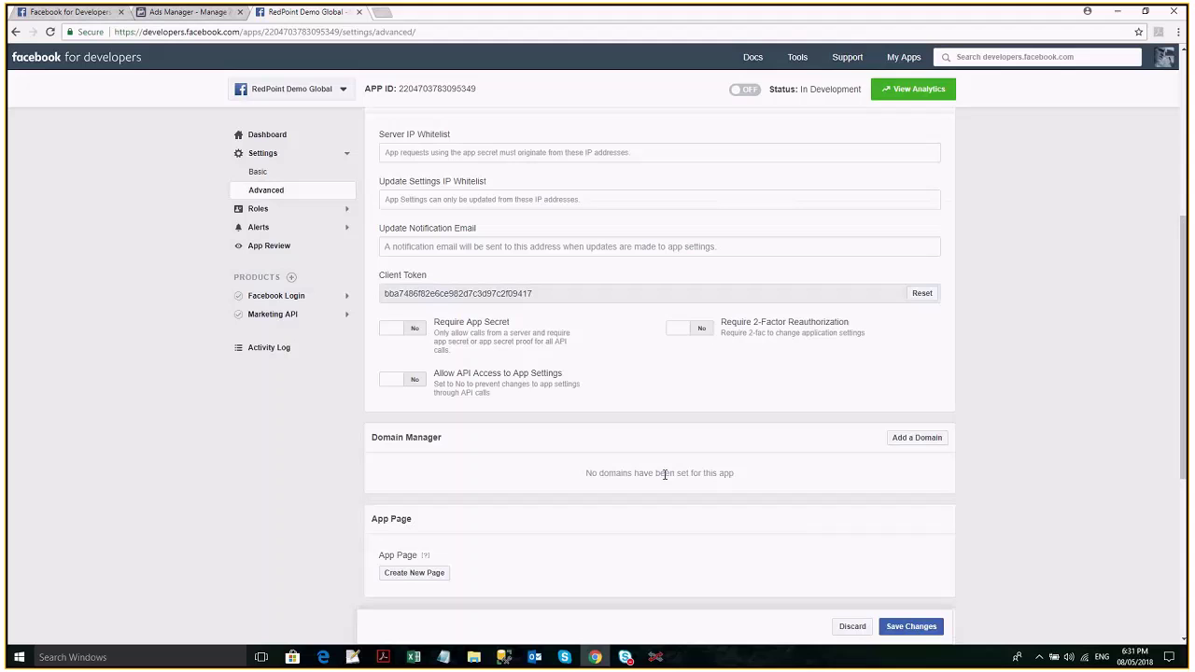
pyautogui.scroll(-2, 665, 474)
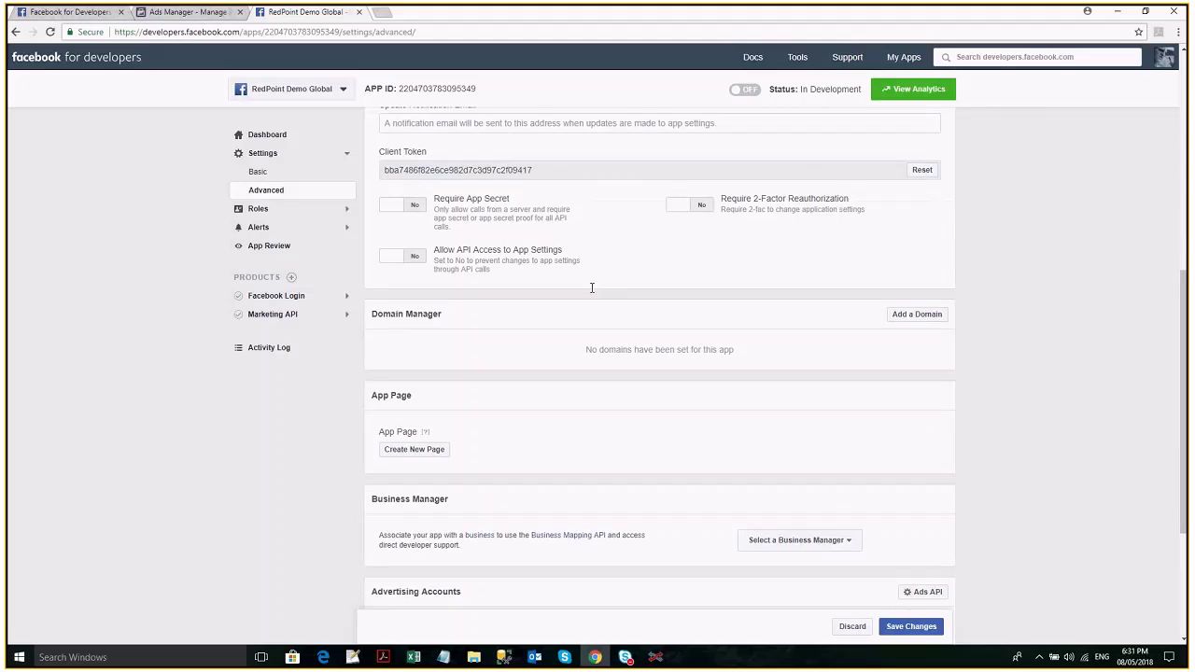
pyautogui.scroll(-3, 592, 287)
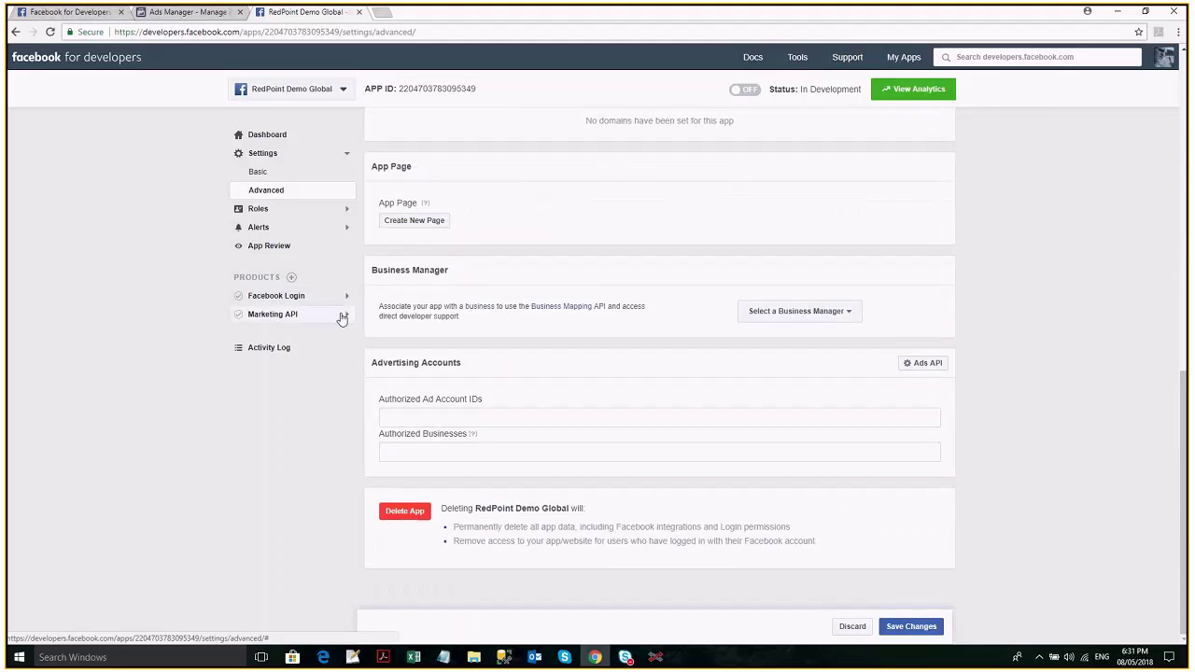
pyautogui.click(414, 221)
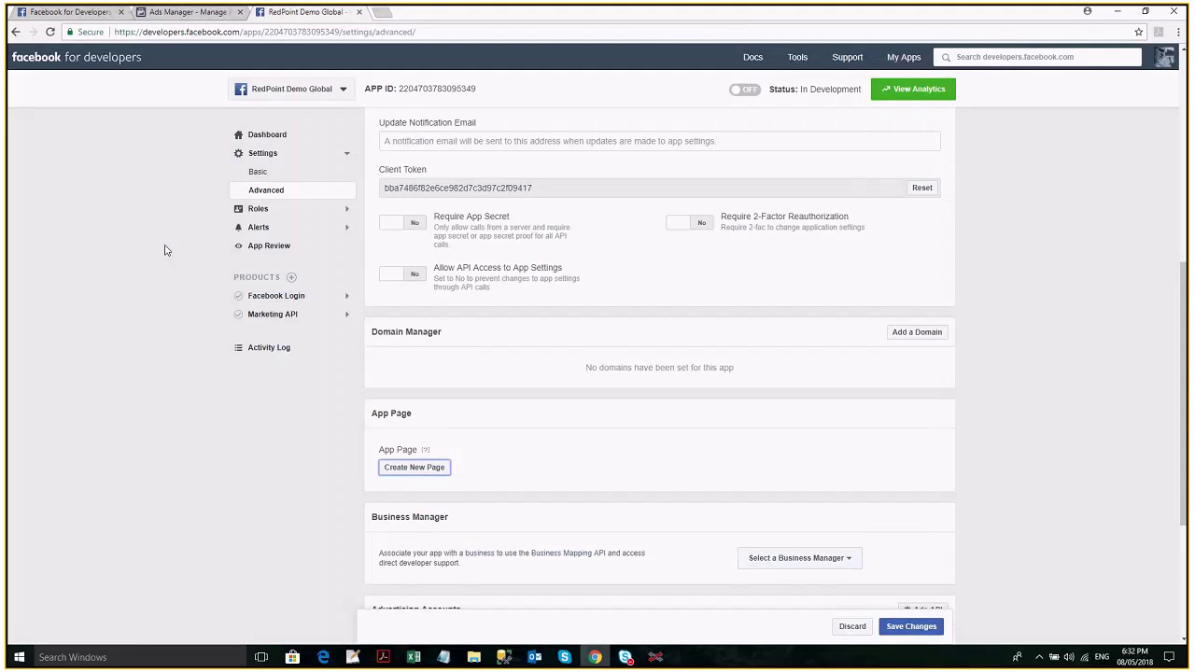
pyautogui.scroll(5, 407, 261)
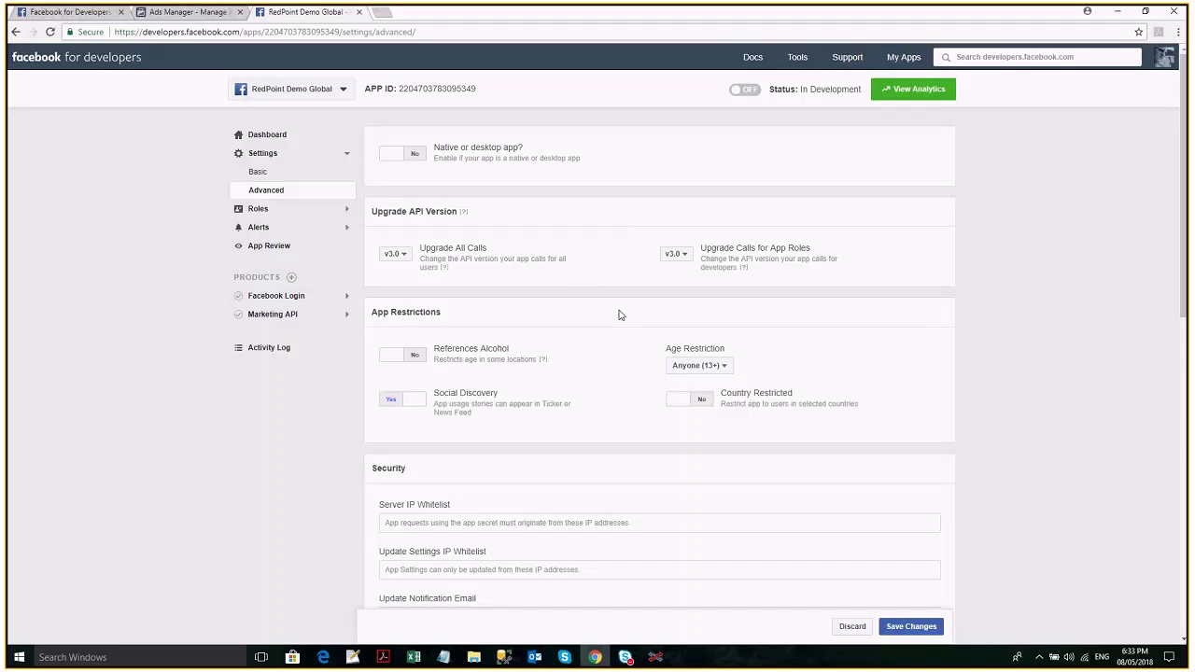
# Scroll to the Business Manager section and list the Business Managers available to link.
pyautogui.scroll(-1, 621, 316)
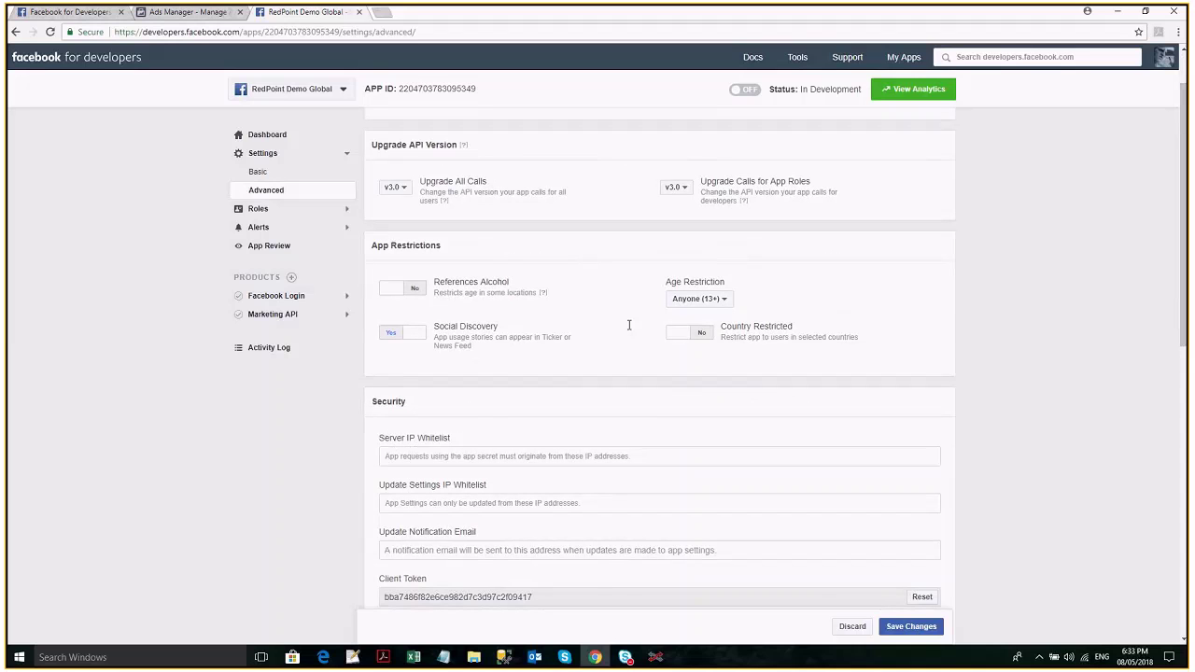
pyautogui.scroll(-3, 629, 325)
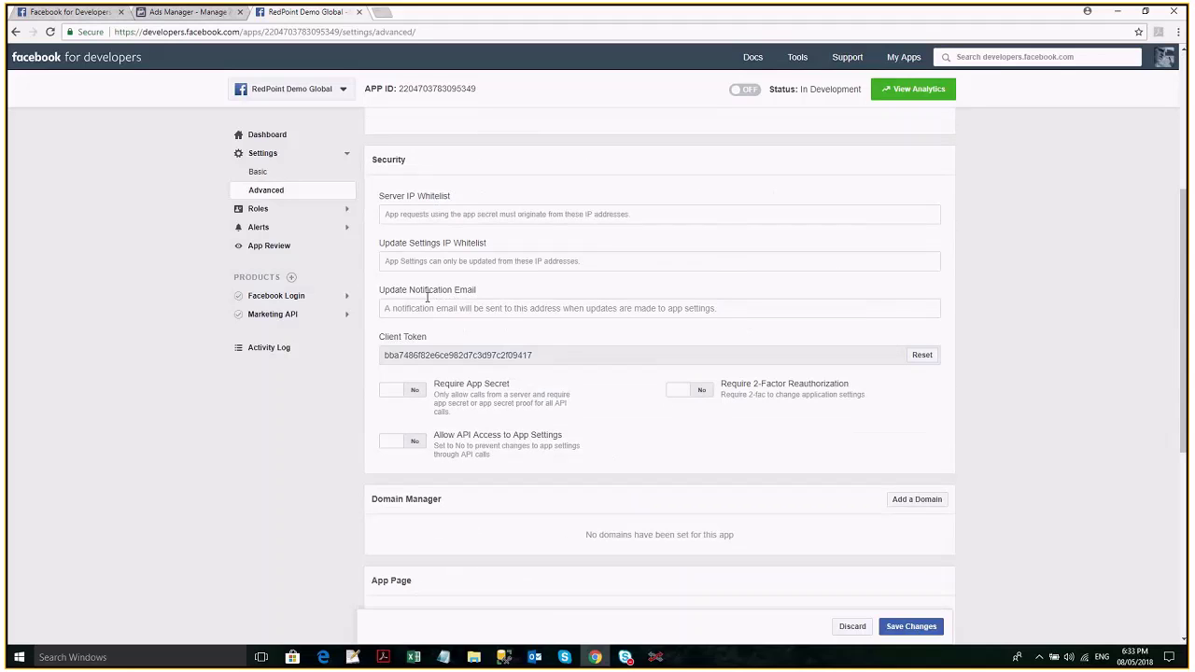
pyautogui.scroll(-3, 523, 353)
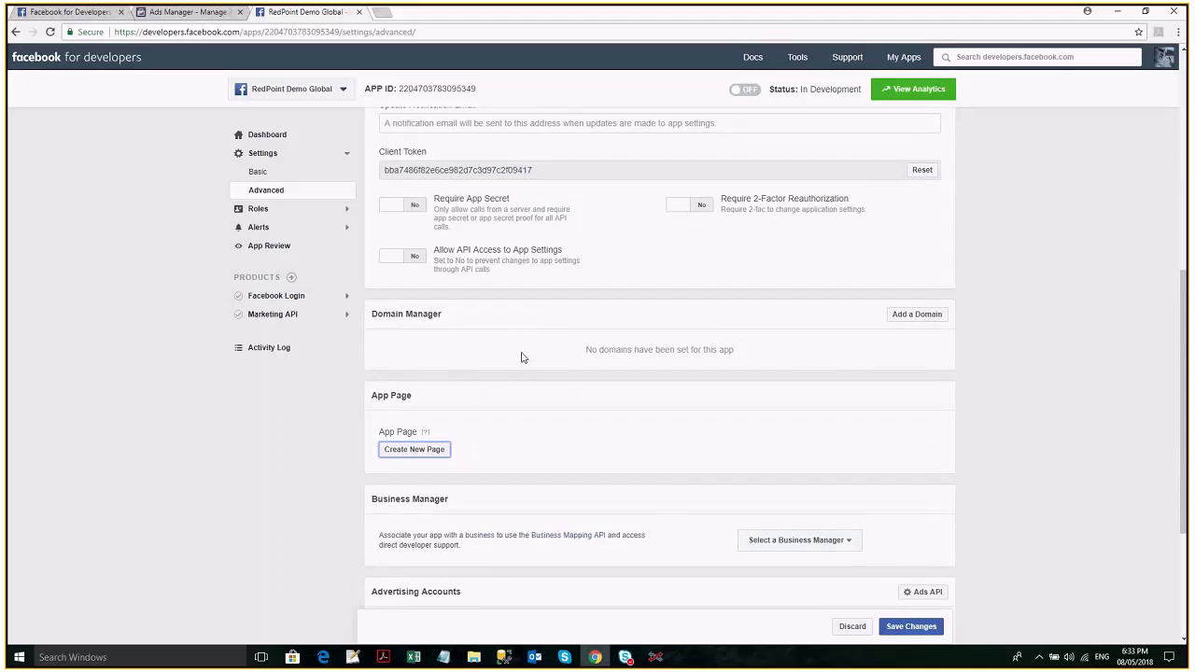
pyautogui.scroll(-1, 548, 384)
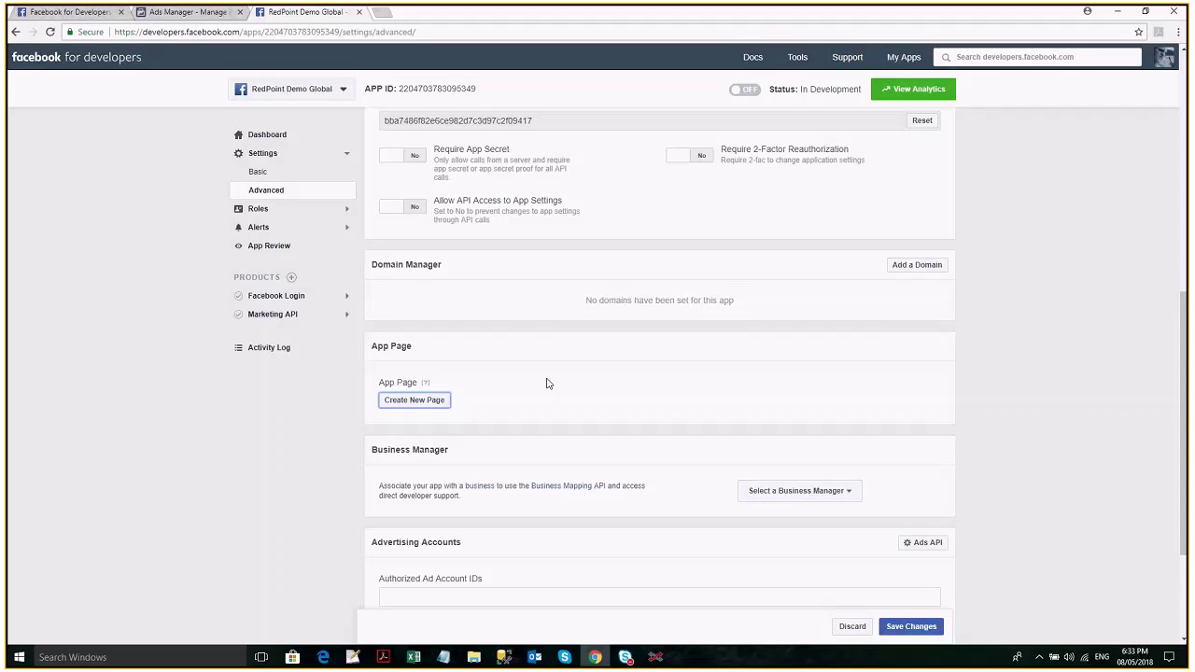
pyautogui.scroll(-1, 814, 487)
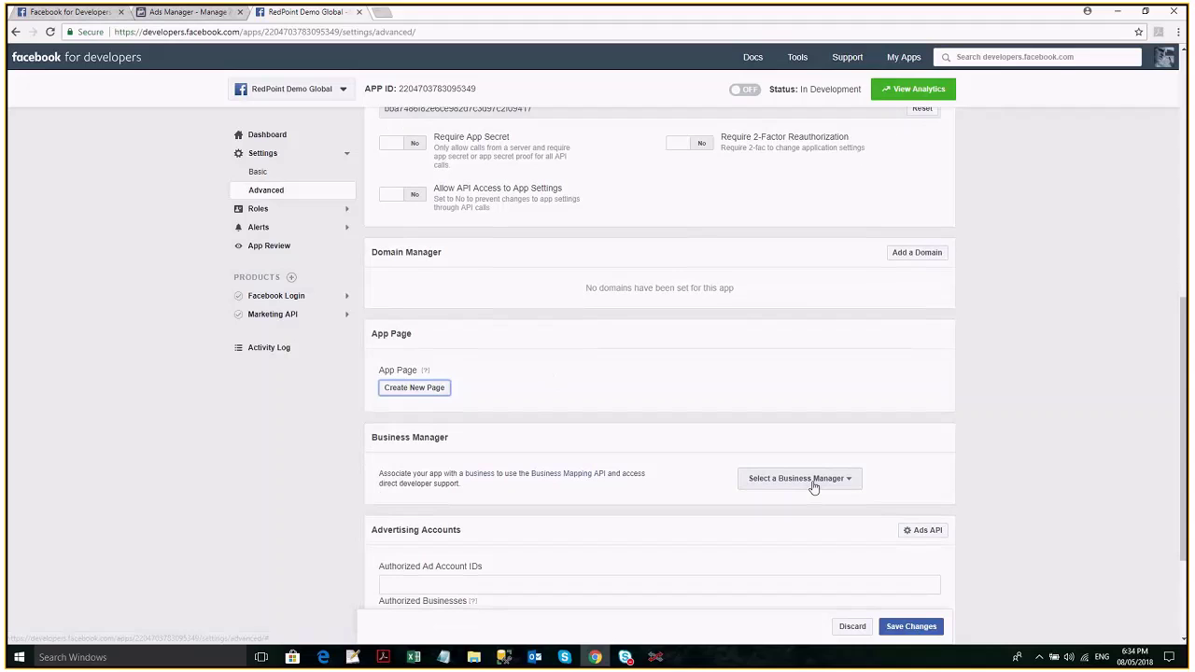
pyautogui.scroll(-1, 813, 486)
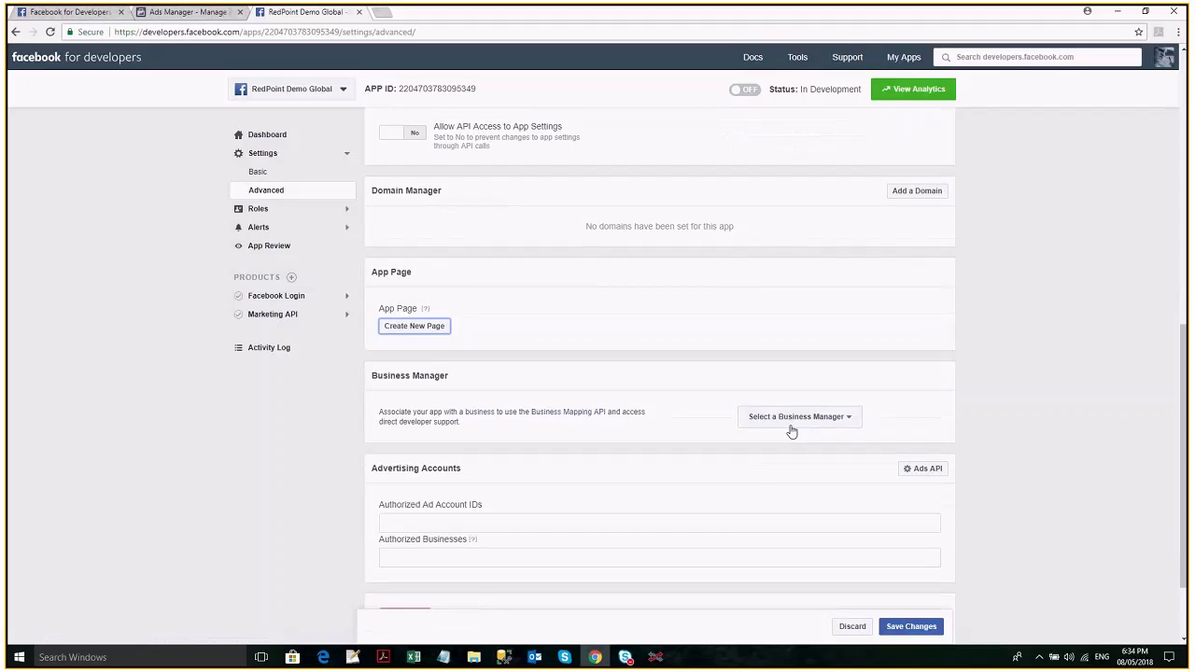
pyautogui.click(800, 420)
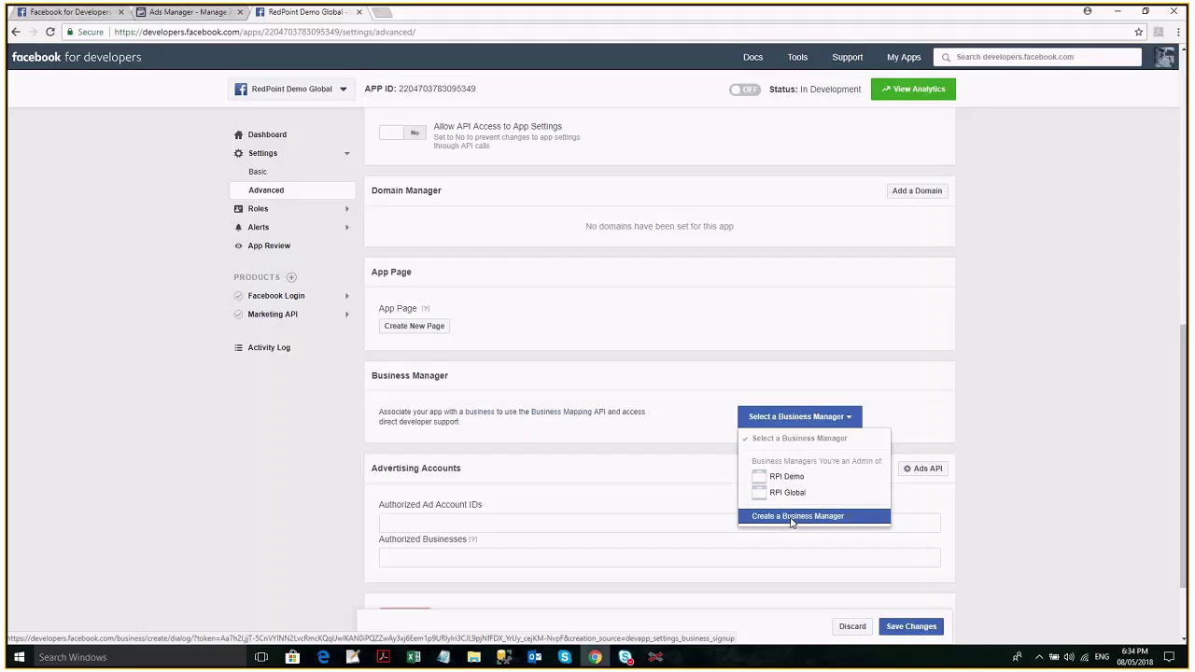
# Start a new Business Manager, filling in the business e-mail and its confirmation.
pyautogui.click(791, 517)
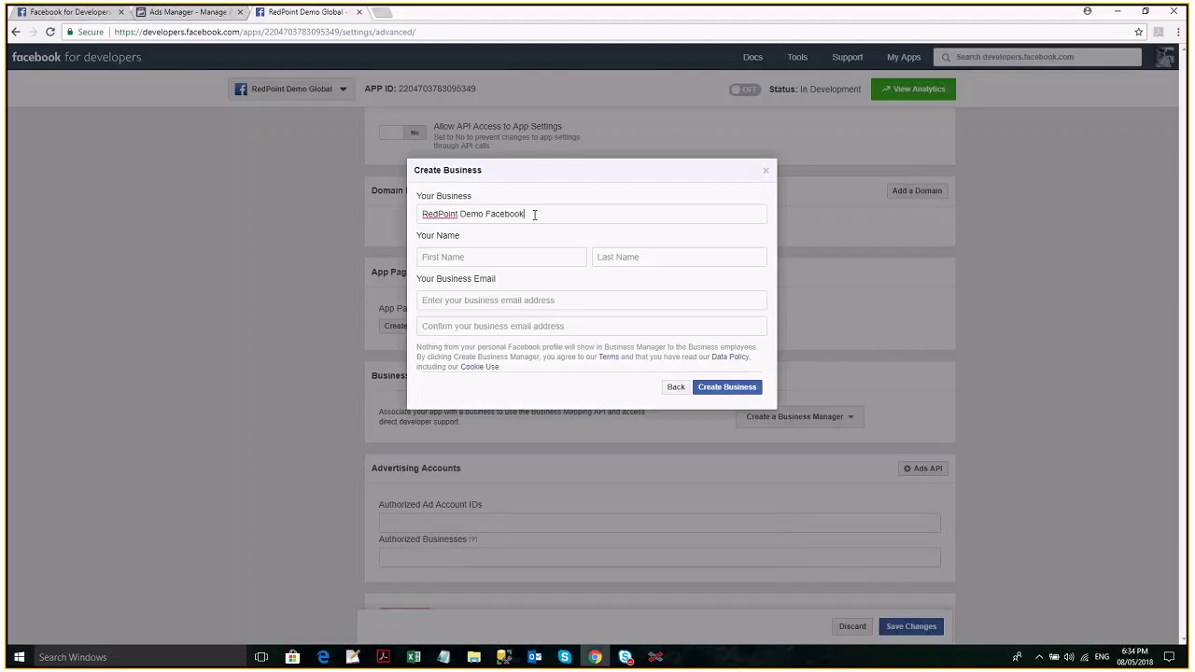
pyautogui.hotkey('ctrl', 'v')
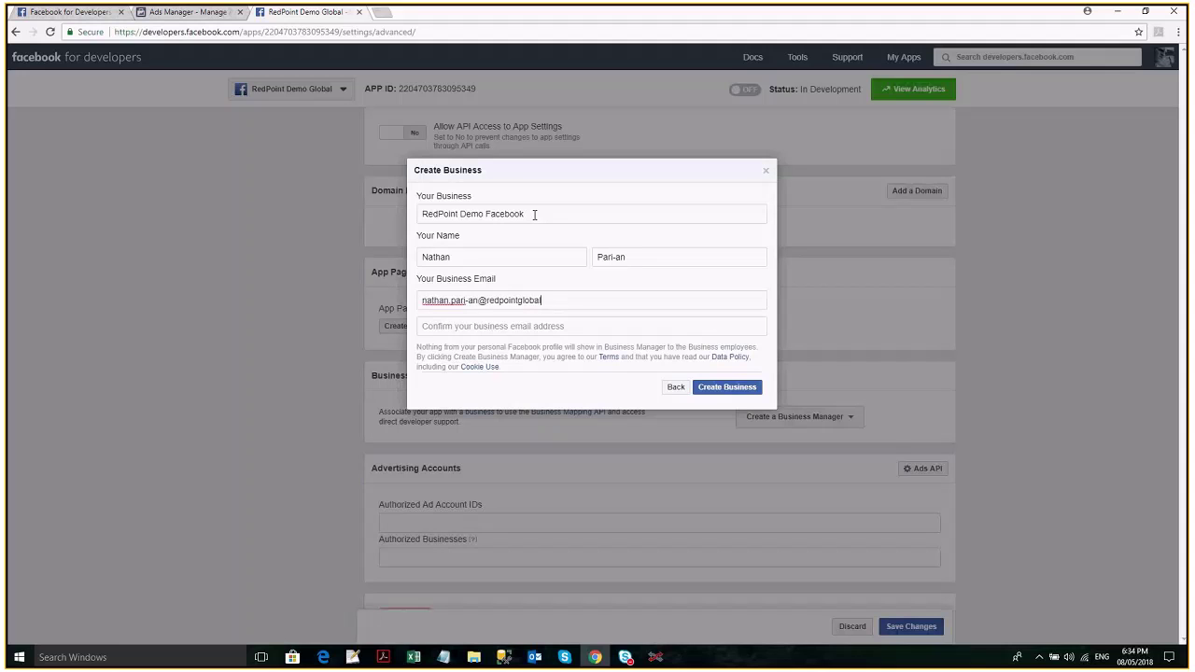
pyautogui.hotkey('ctrl', 'a')
pyautogui.hotkey('ctrl', 'c')
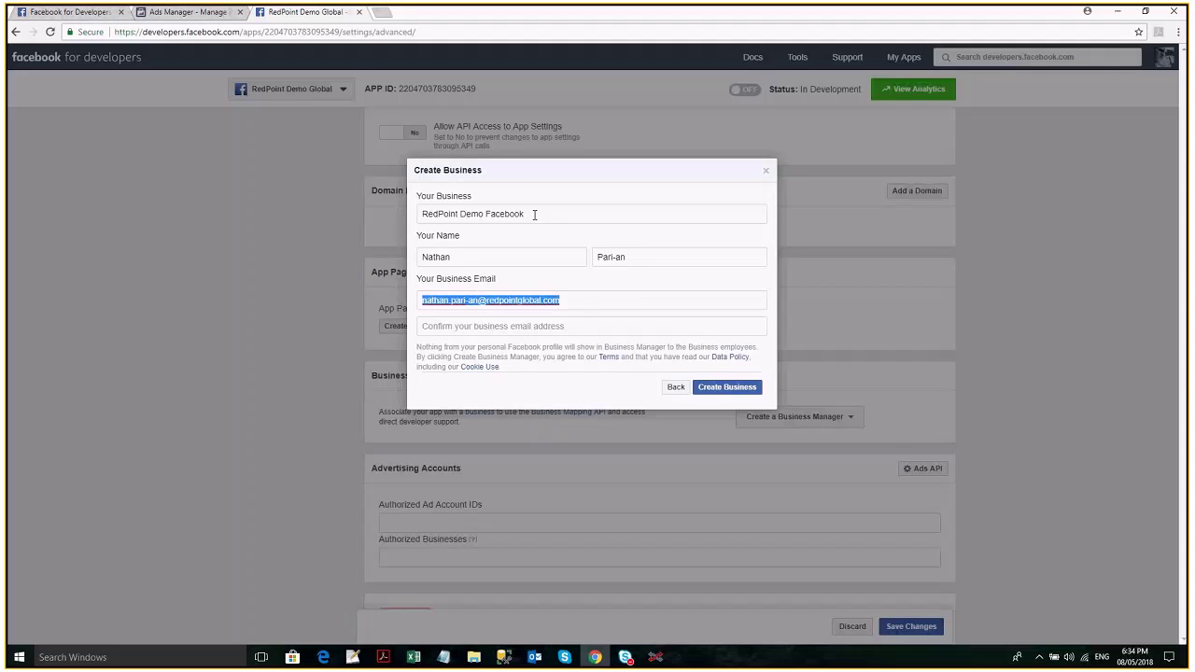
pyautogui.click(594, 328)
pyautogui.hotkey('ctrl', 'v')
pyautogui.click(726, 392)
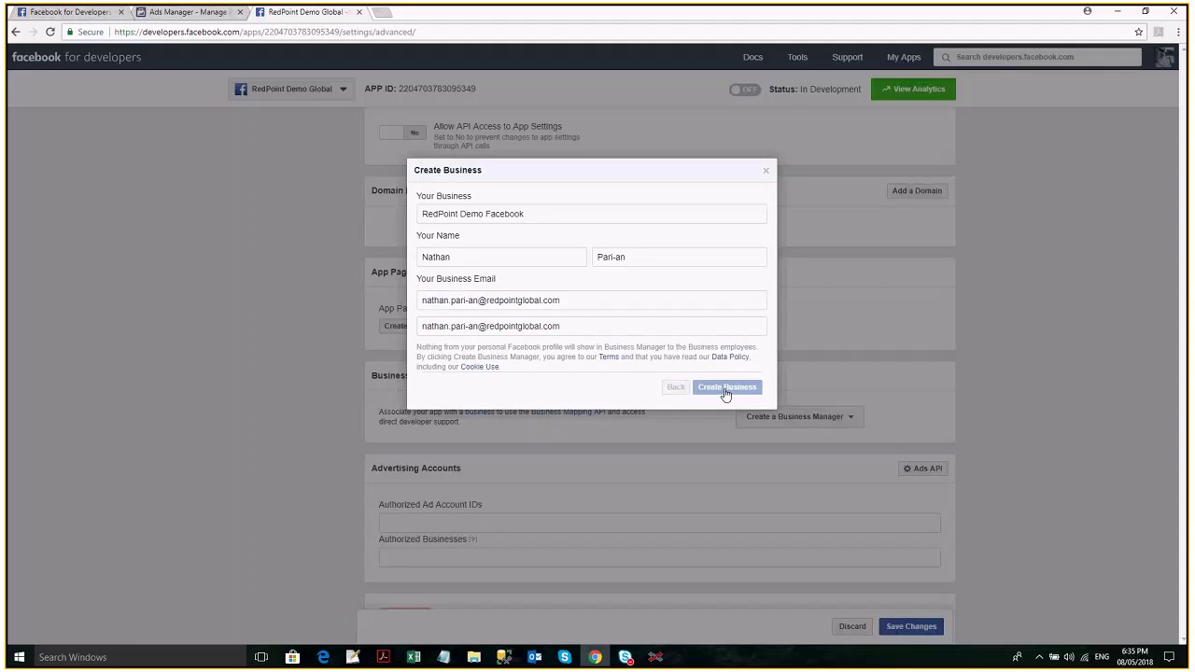
# Revise the rejected business name, appending 2 and then removing the word Facebook.
pyautogui.click(726, 214)
pyautogui.write('2')
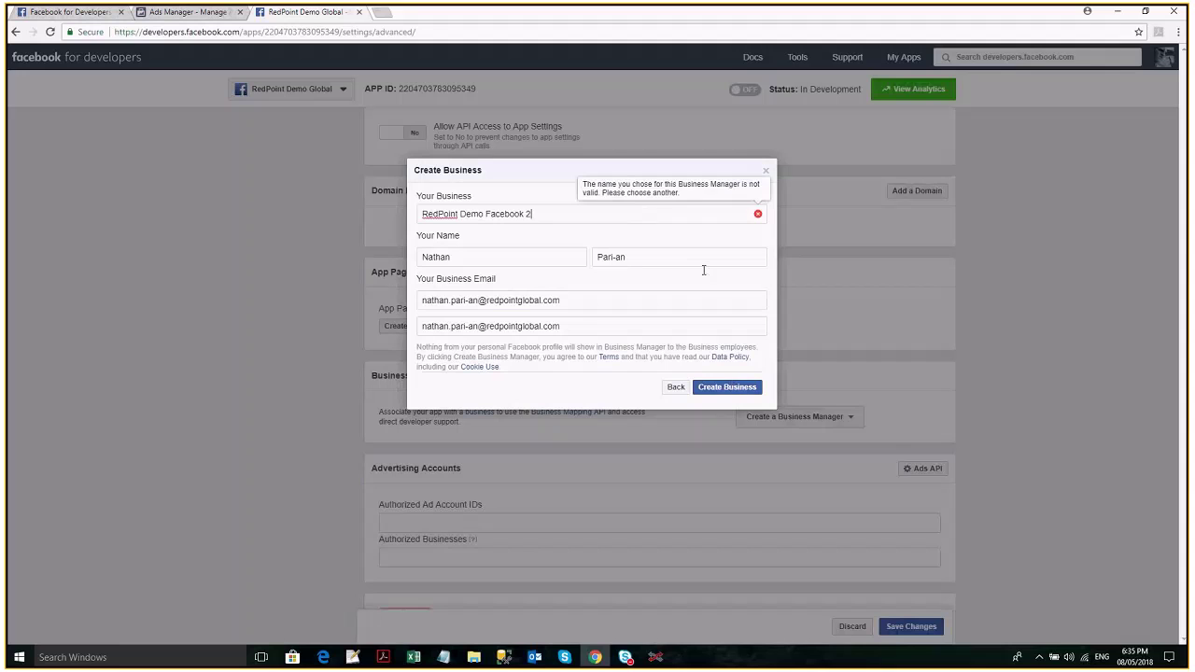
pyautogui.click(726, 389)
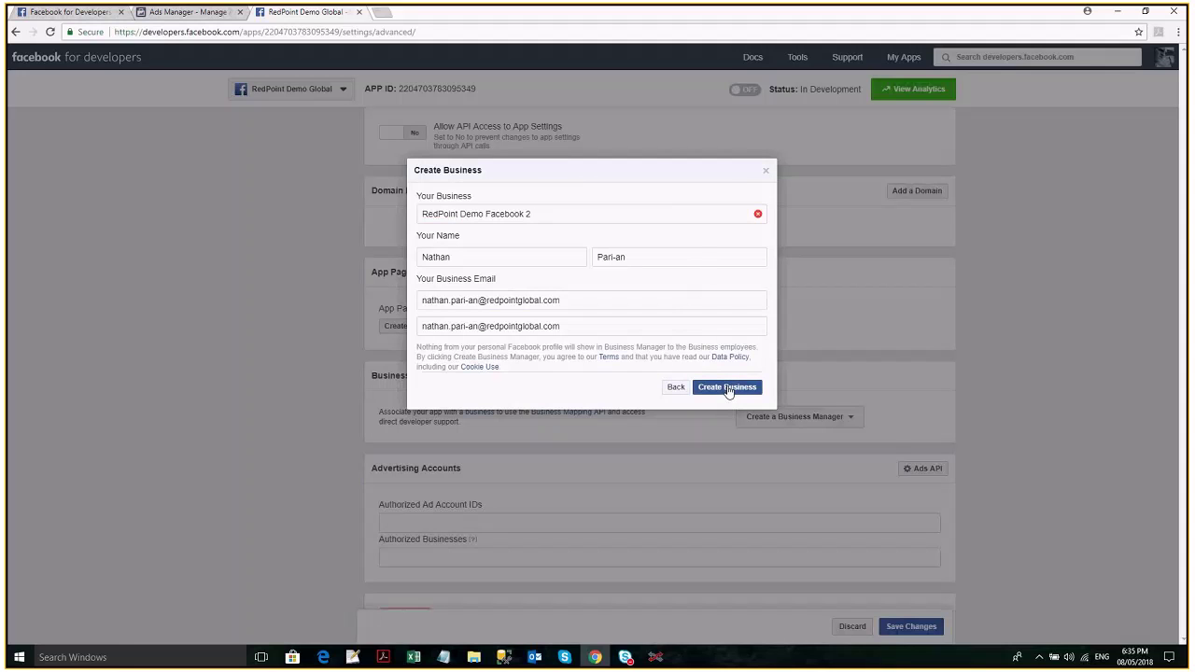
pyautogui.moveTo(705, 218)
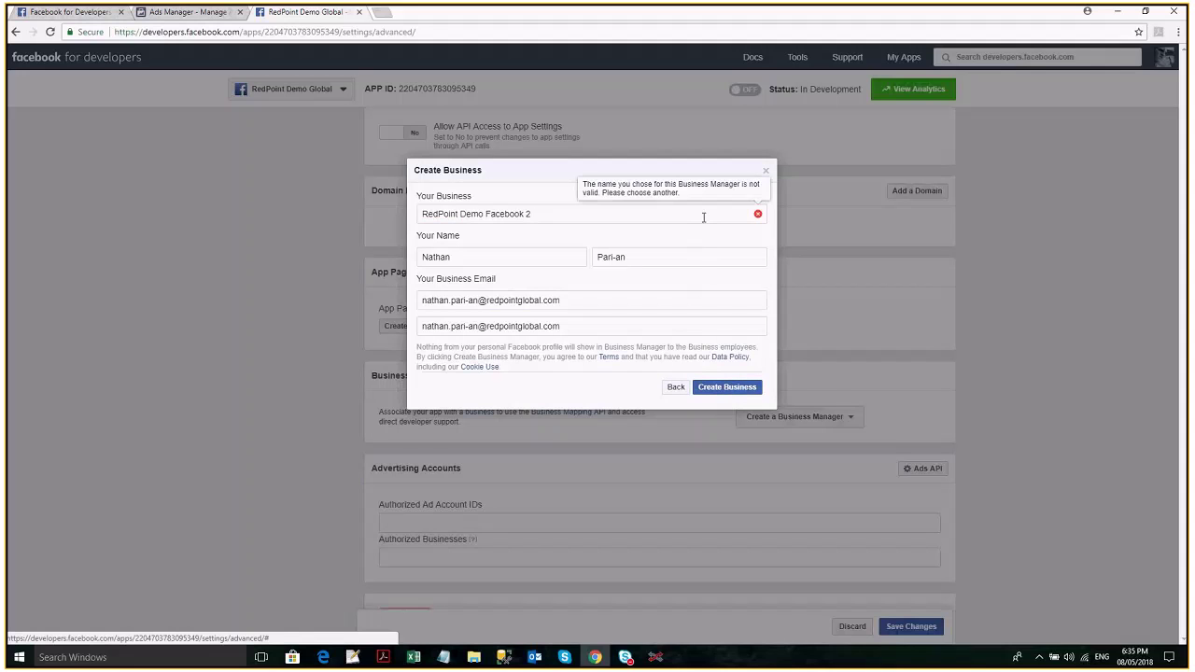
pyautogui.doubleClick(495, 214)
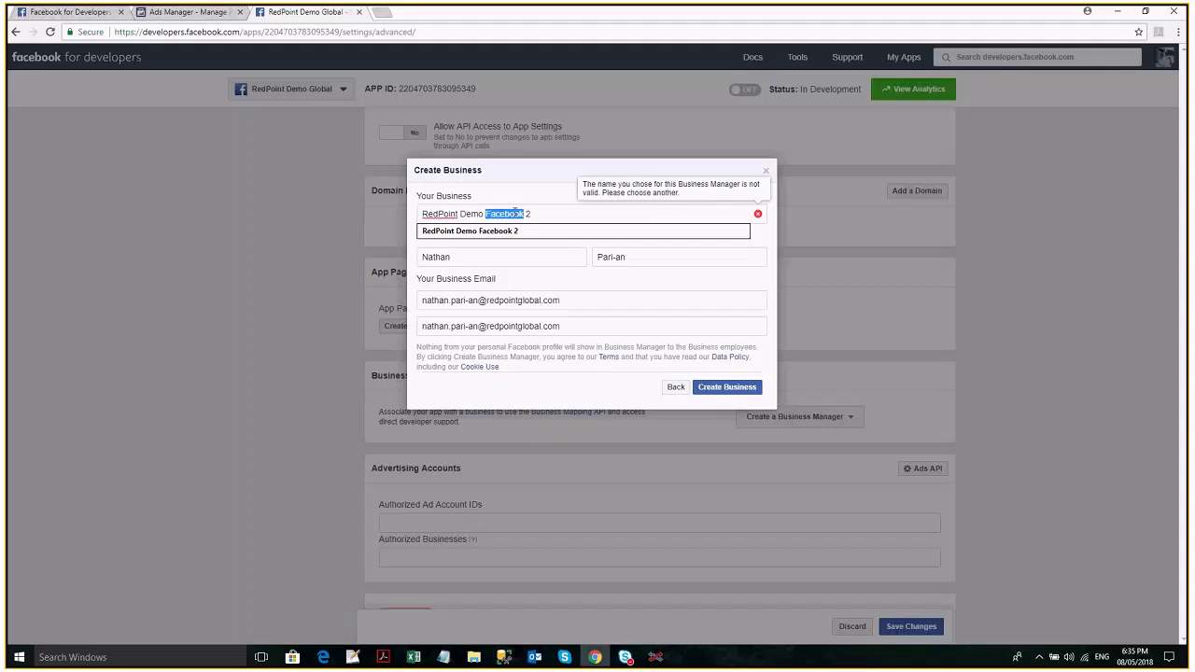
pyautogui.press('BackSpace')
pyautogui.click(730, 395)
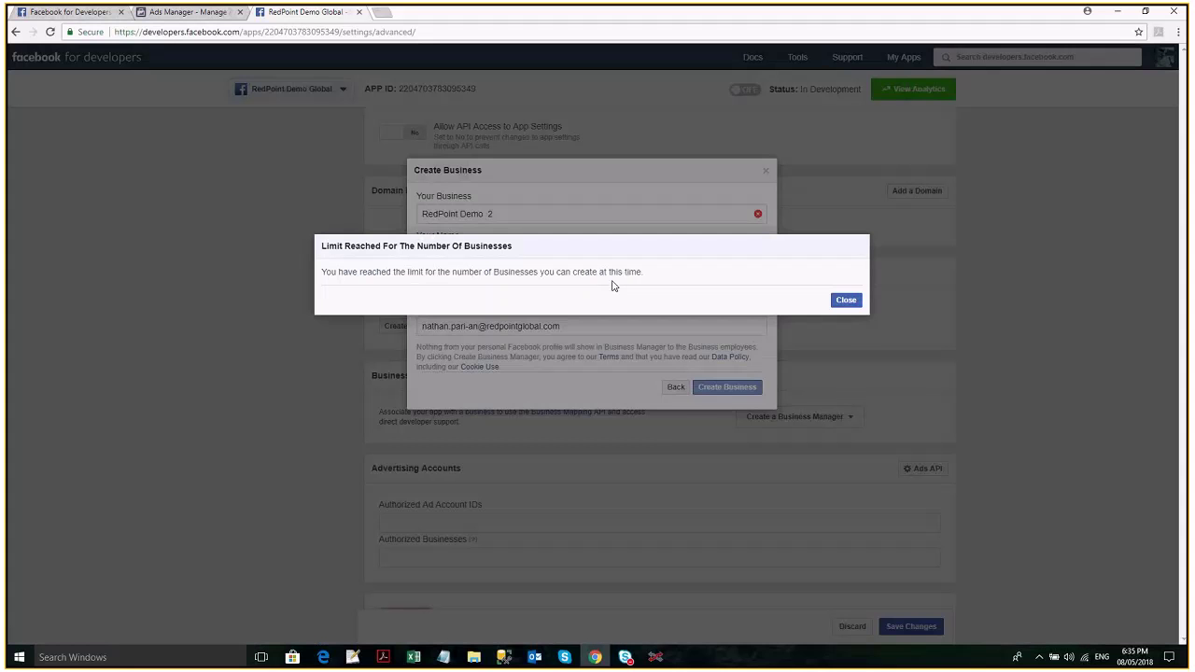
# Dismiss the limit-reached message and cancel creating the new business.
pyautogui.click(846, 300)
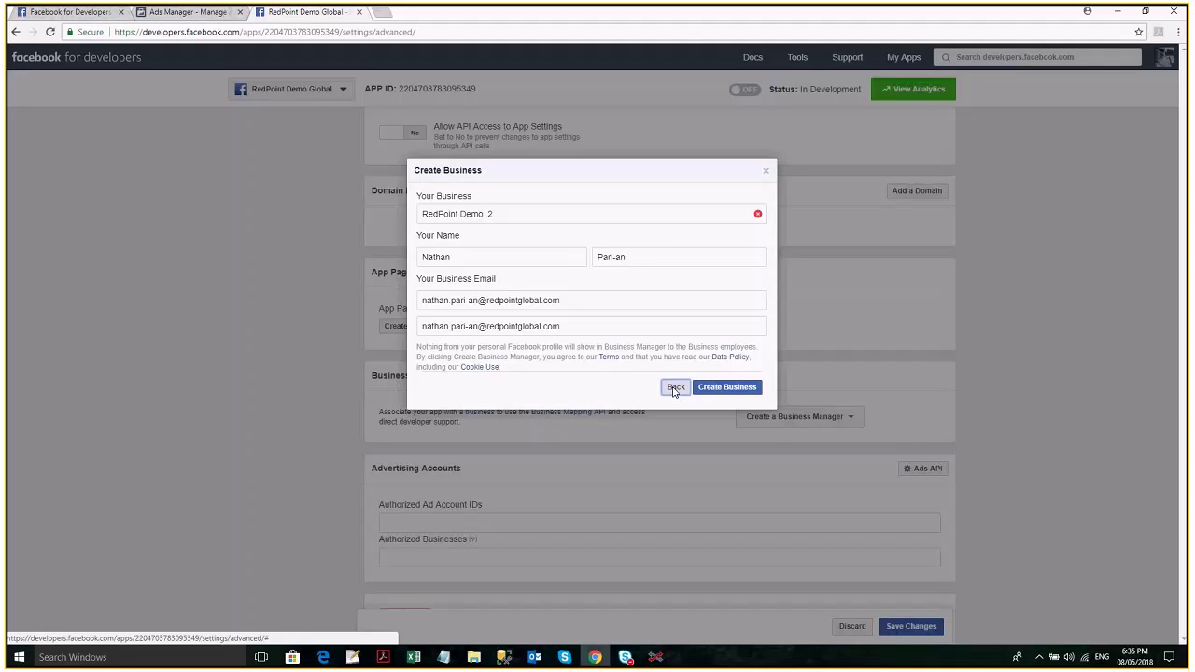
pyautogui.click(674, 388)
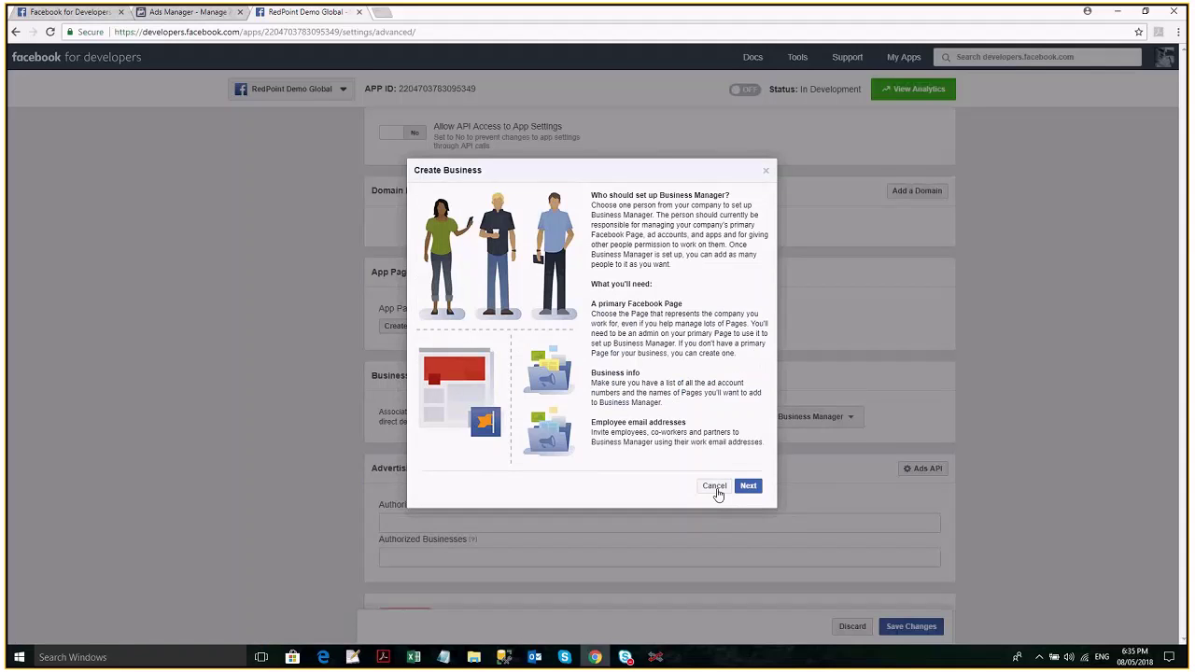
pyautogui.click(715, 491)
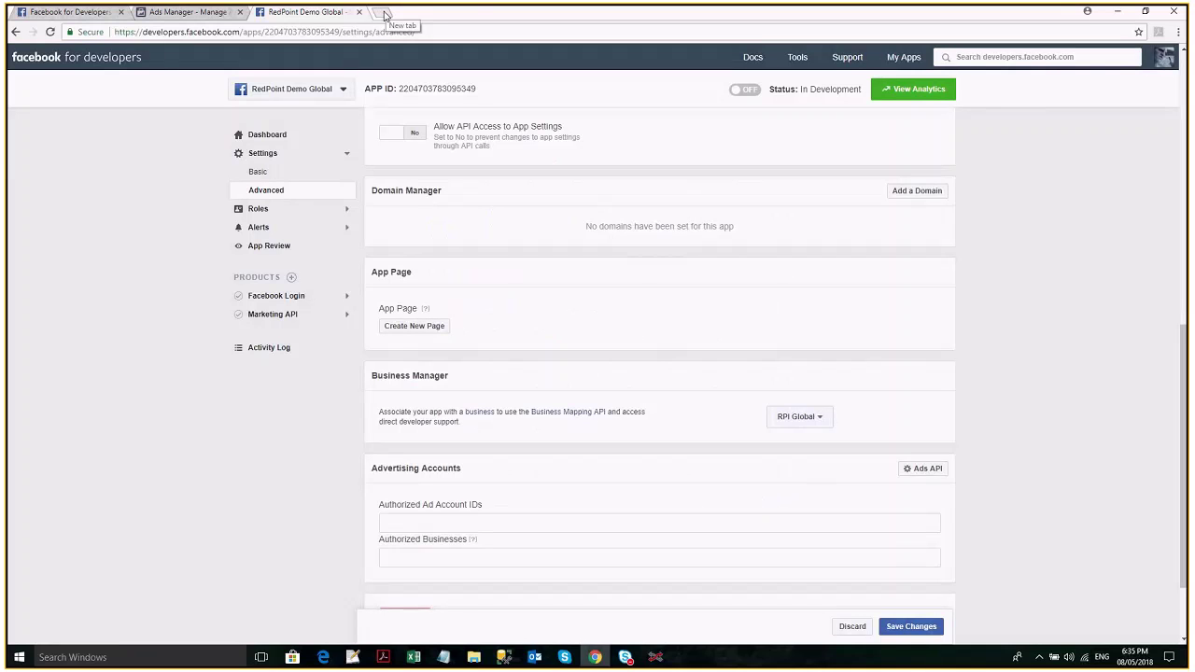
# Load business.facebook.com in a new Chrome tab.
pyautogui.click(384, 14)
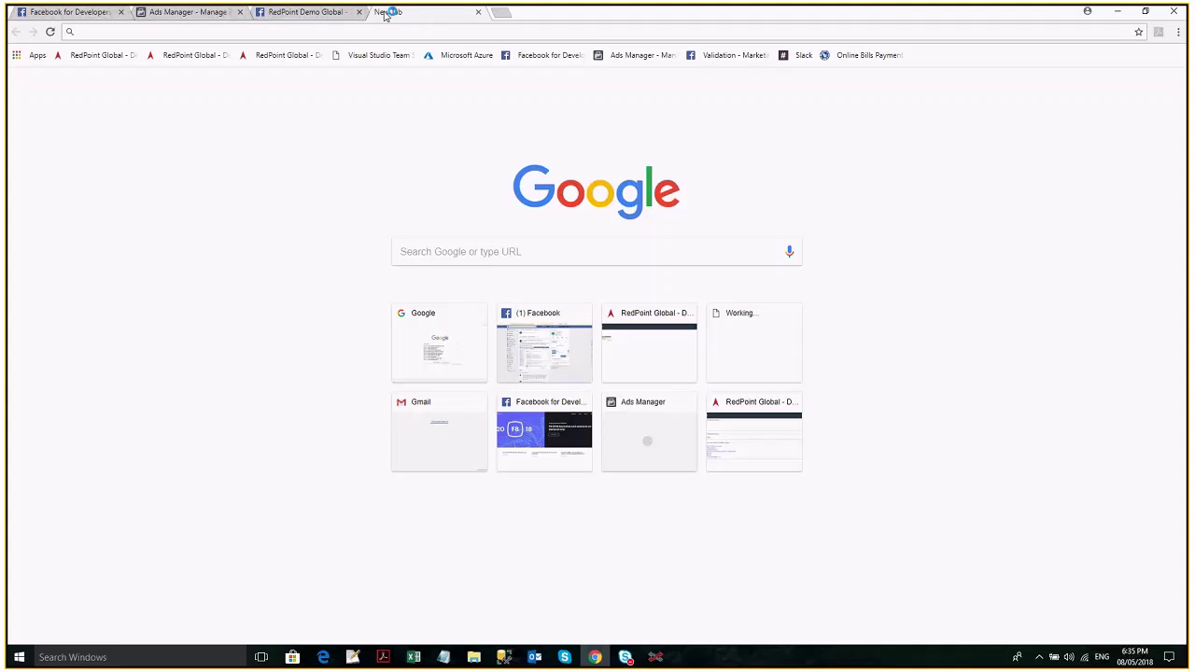
pyautogui.write('b')
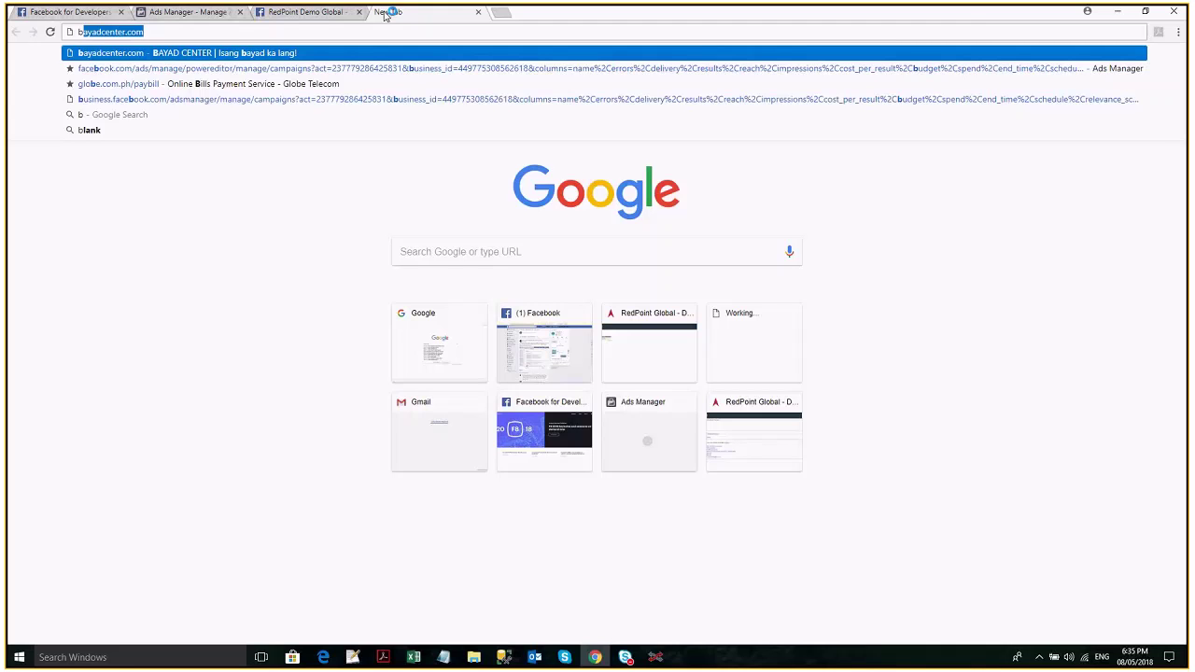
pyautogui.write('usiness.faceo')
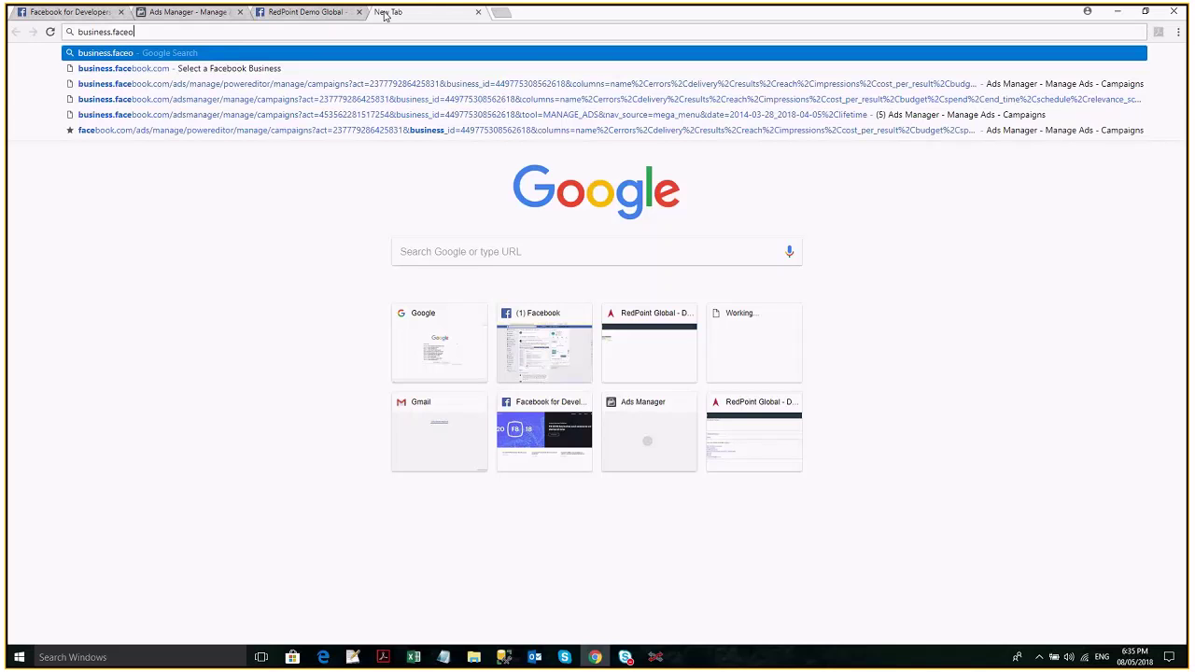
pyautogui.press('Down')
pyautogui.press('Return')
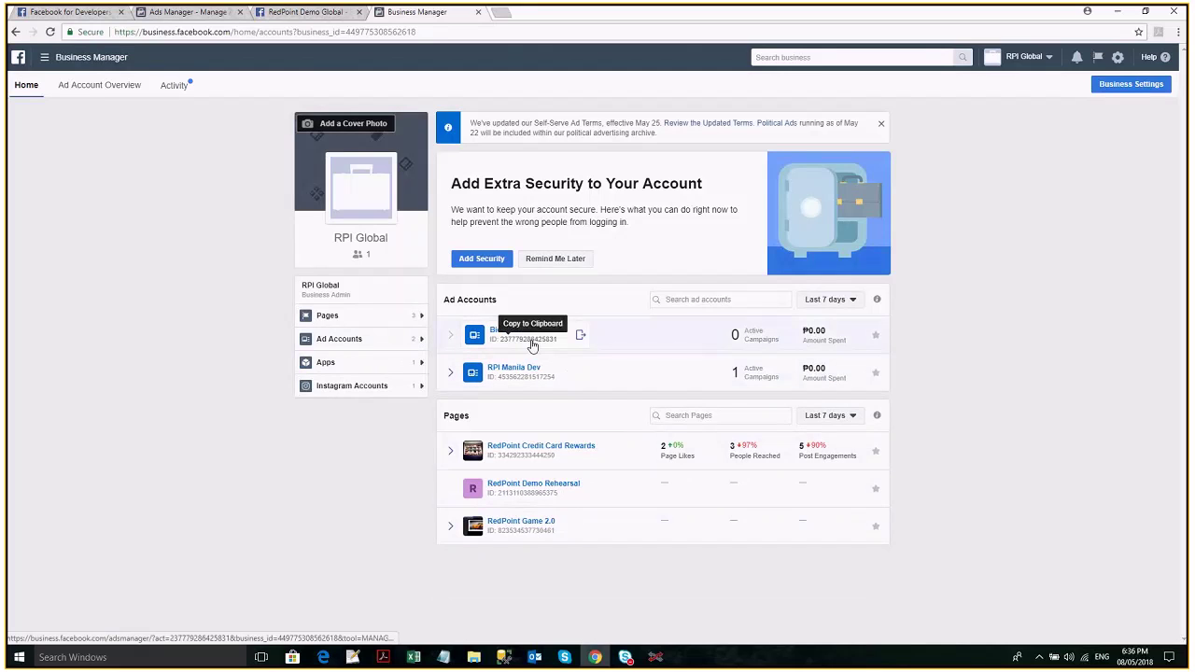
# Open the first ad account in a new Ads Manager tab and view its account switcher.
pyautogui.rightClick(533, 340)
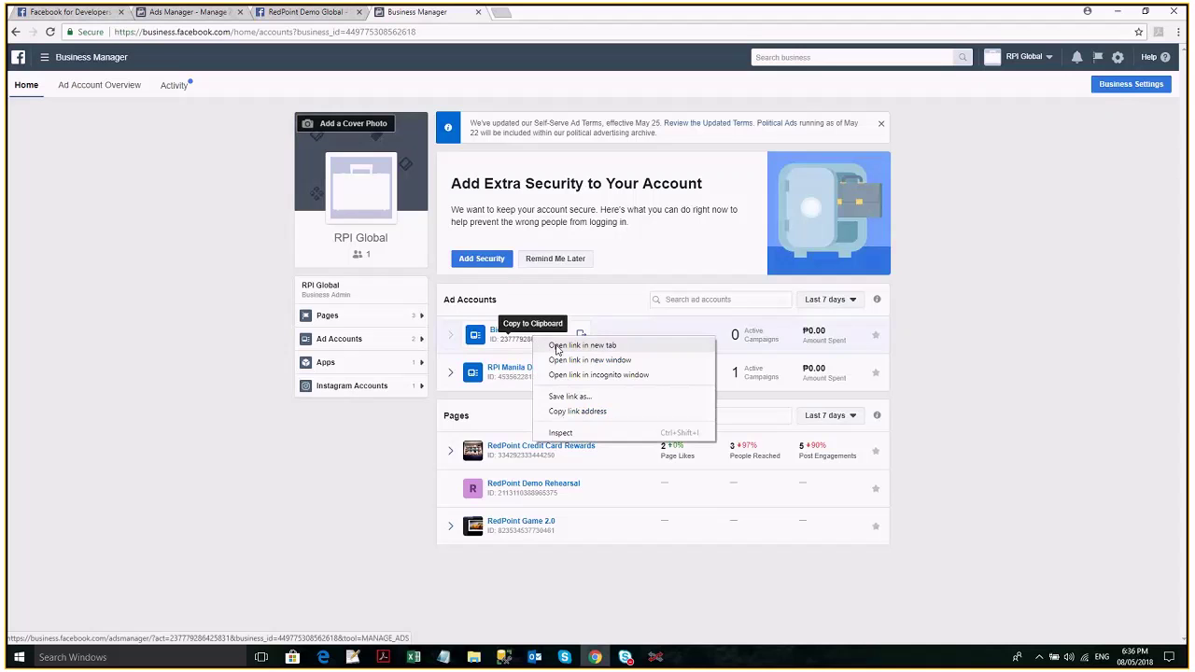
pyautogui.click(575, 342)
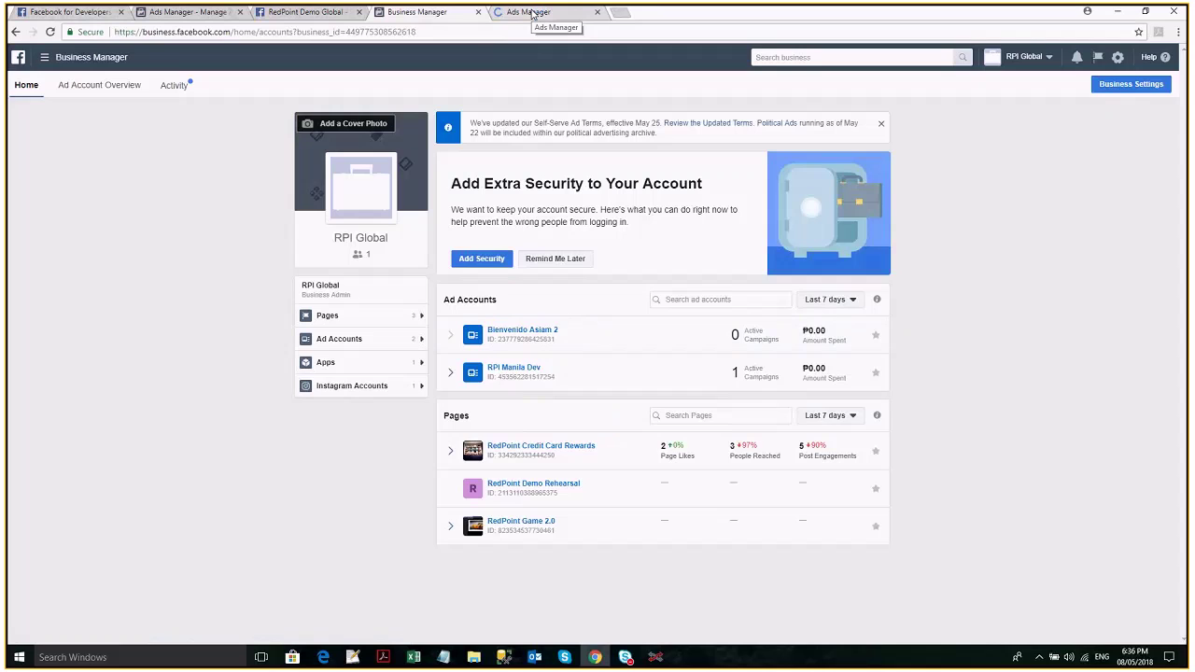
pyautogui.click(532, 12)
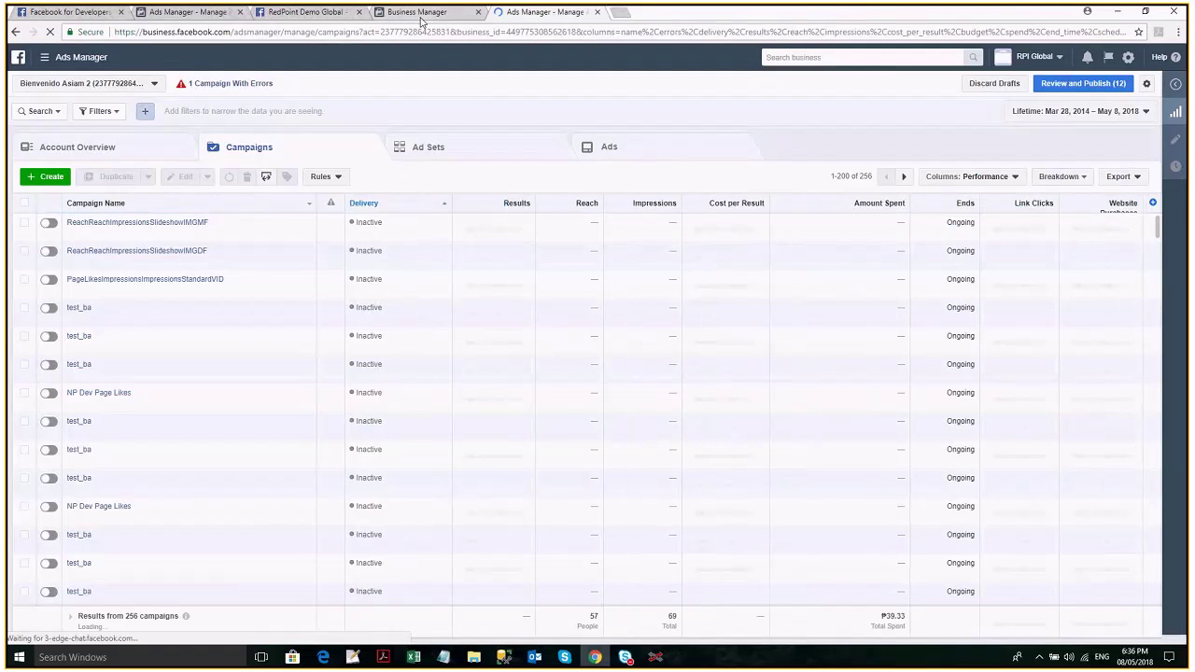
pyautogui.click(422, 13)
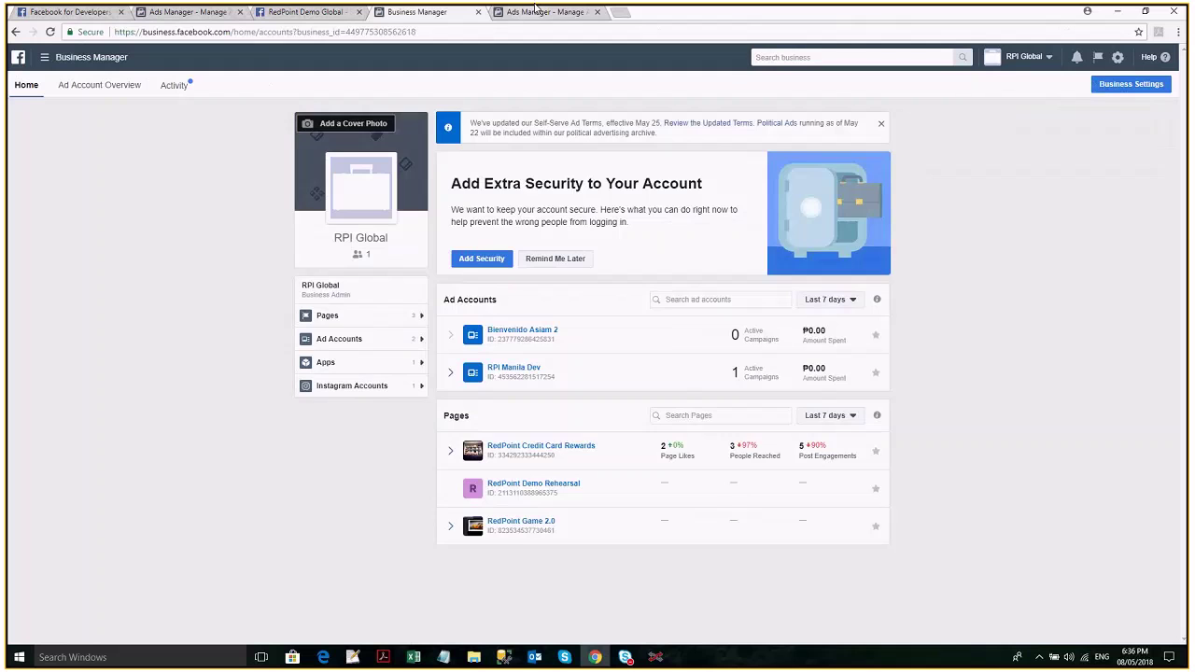
pyautogui.click(537, 11)
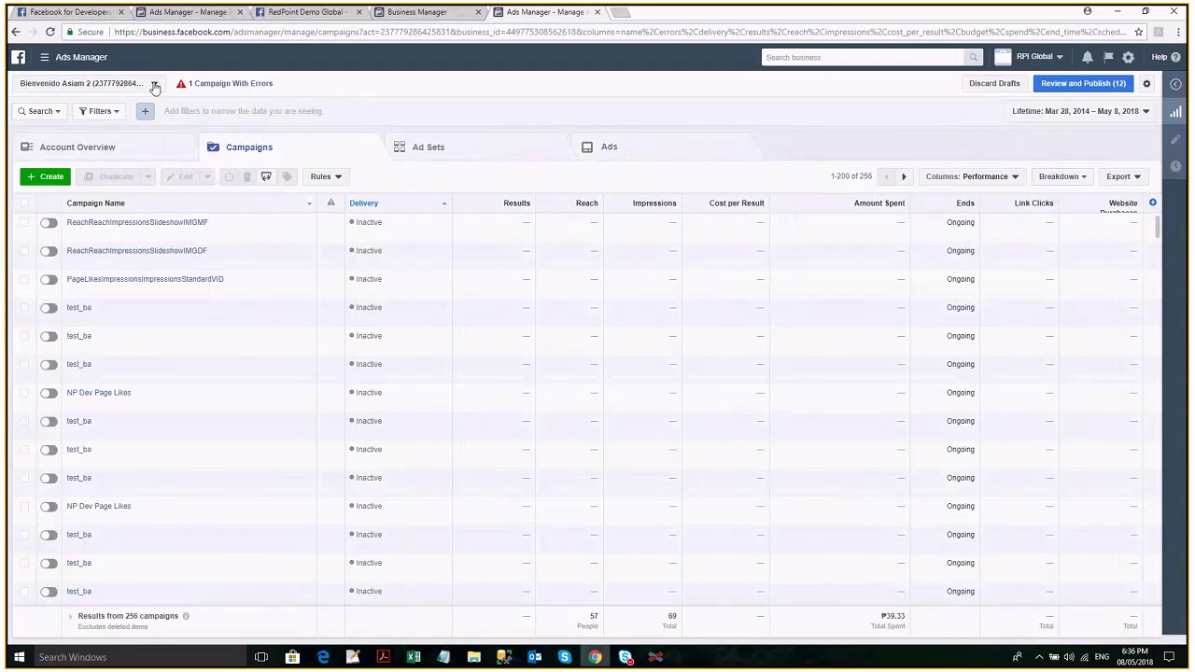
pyautogui.click(156, 86)
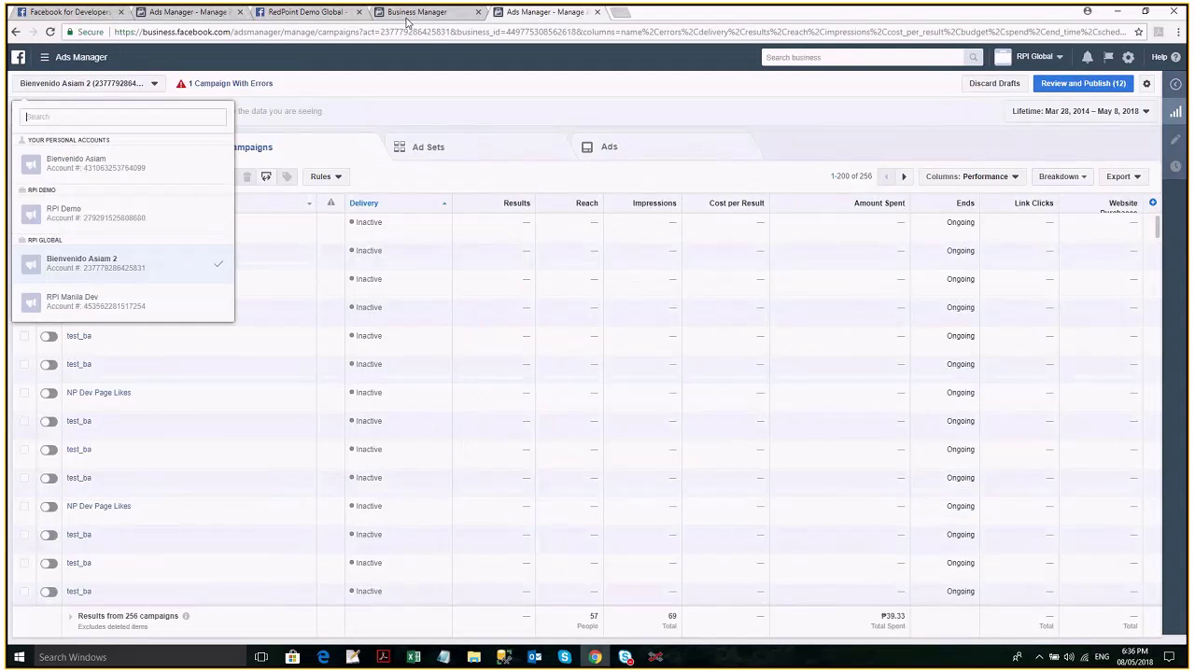
# List the business's apps in Business Manager, then go back to the developer settings.
pyautogui.click(407, 13)
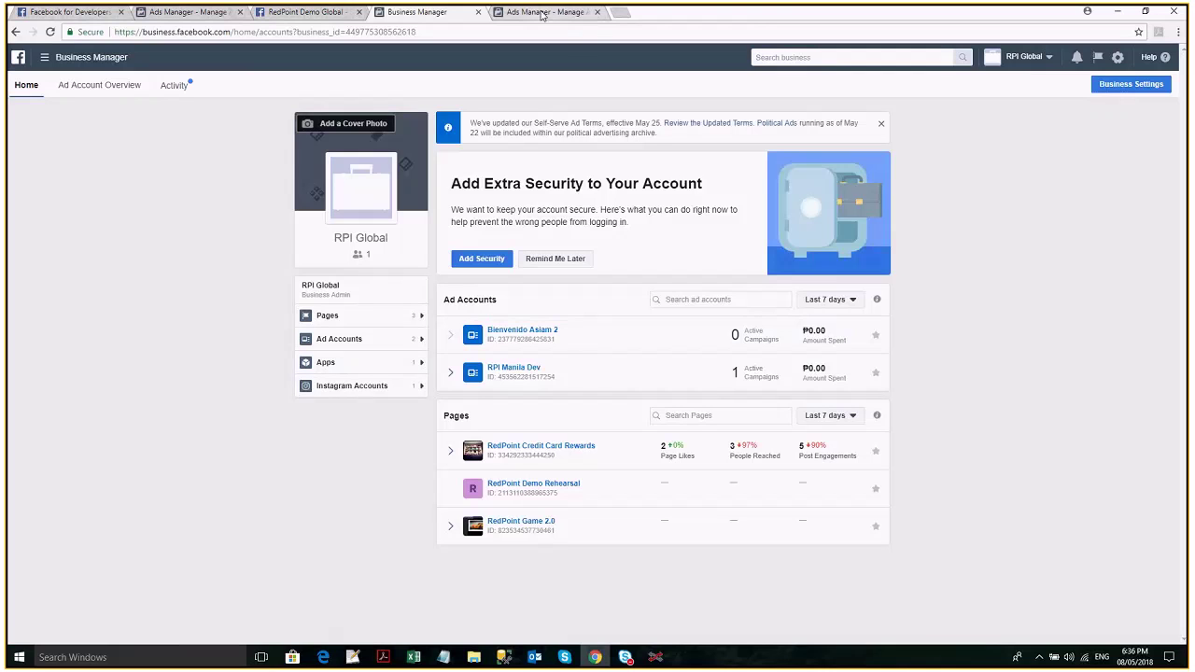
pyautogui.click(346, 369)
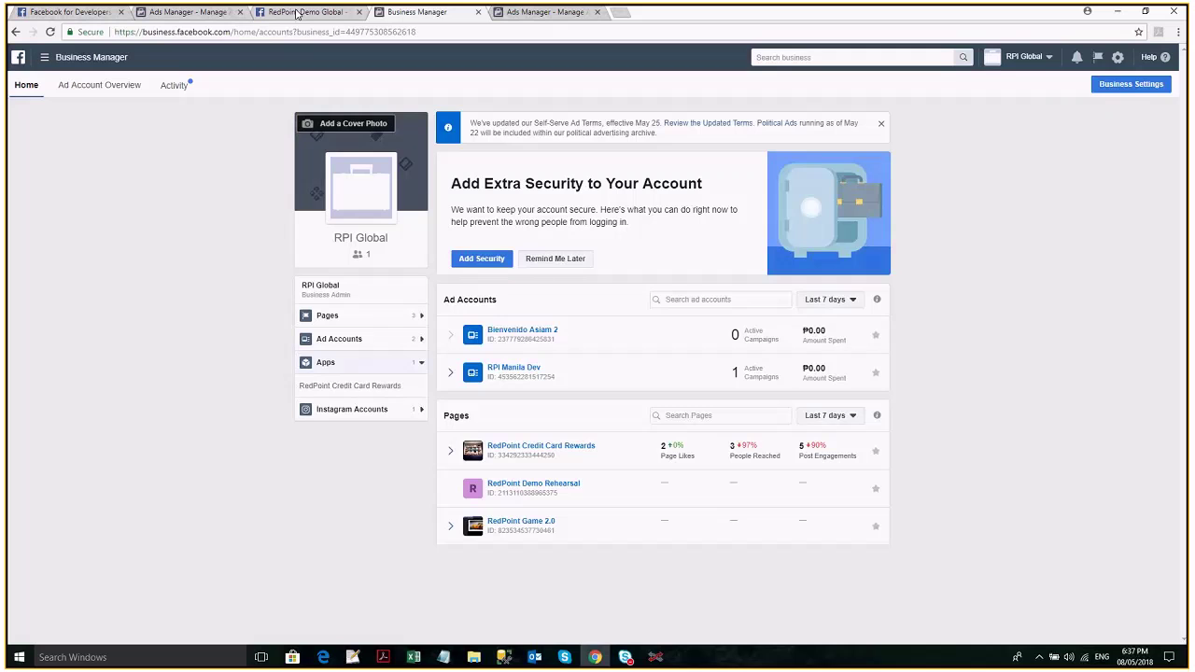
pyautogui.click(297, 12)
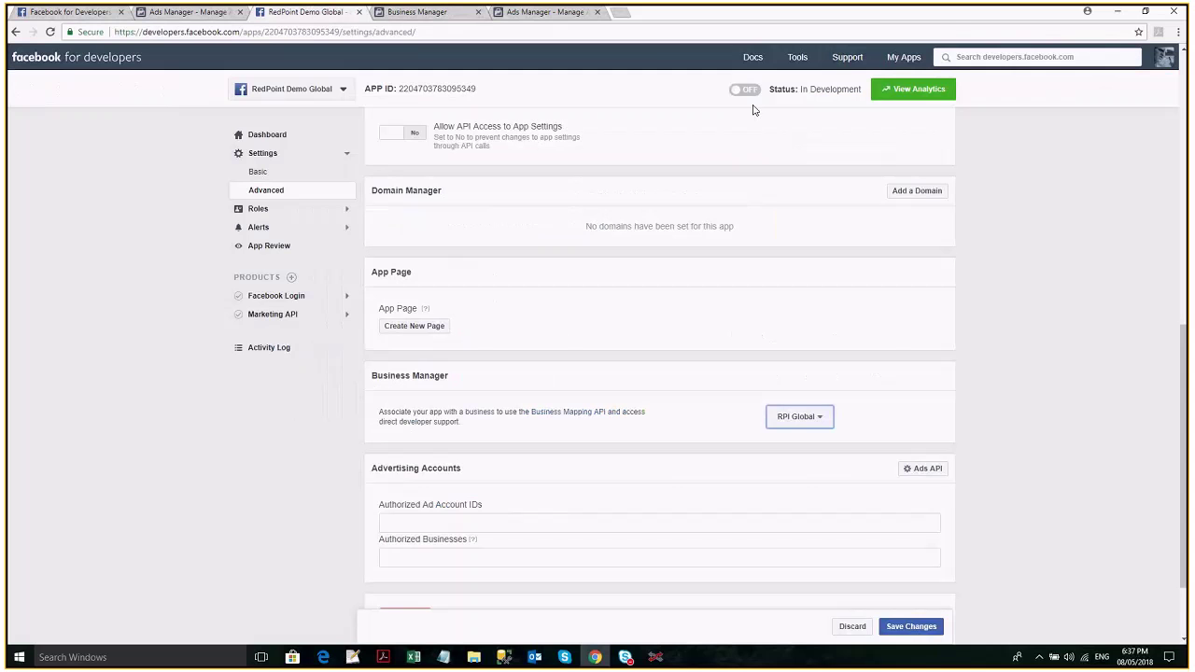
# Assign RedPoint Demo Global to the RPI Global business under Advanced settings' Business Manager.
pyautogui.click(910, 66)
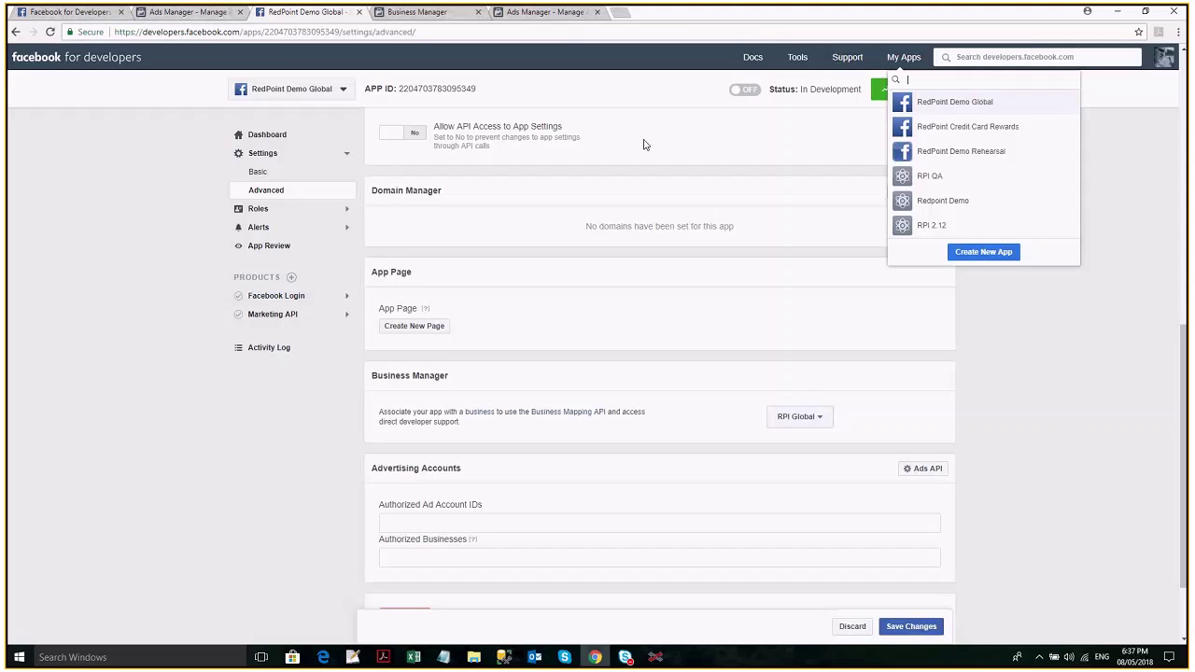
pyautogui.scroll(2, 644, 144)
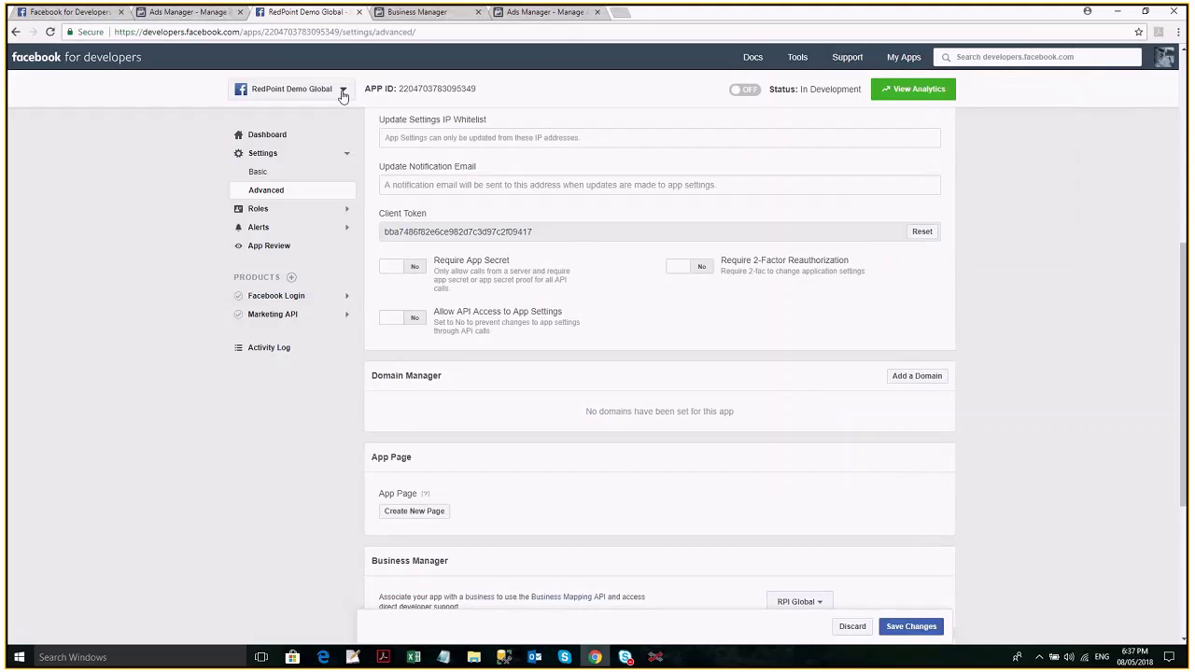
pyautogui.click(342, 89)
pyautogui.scroll(-3, 341, 168)
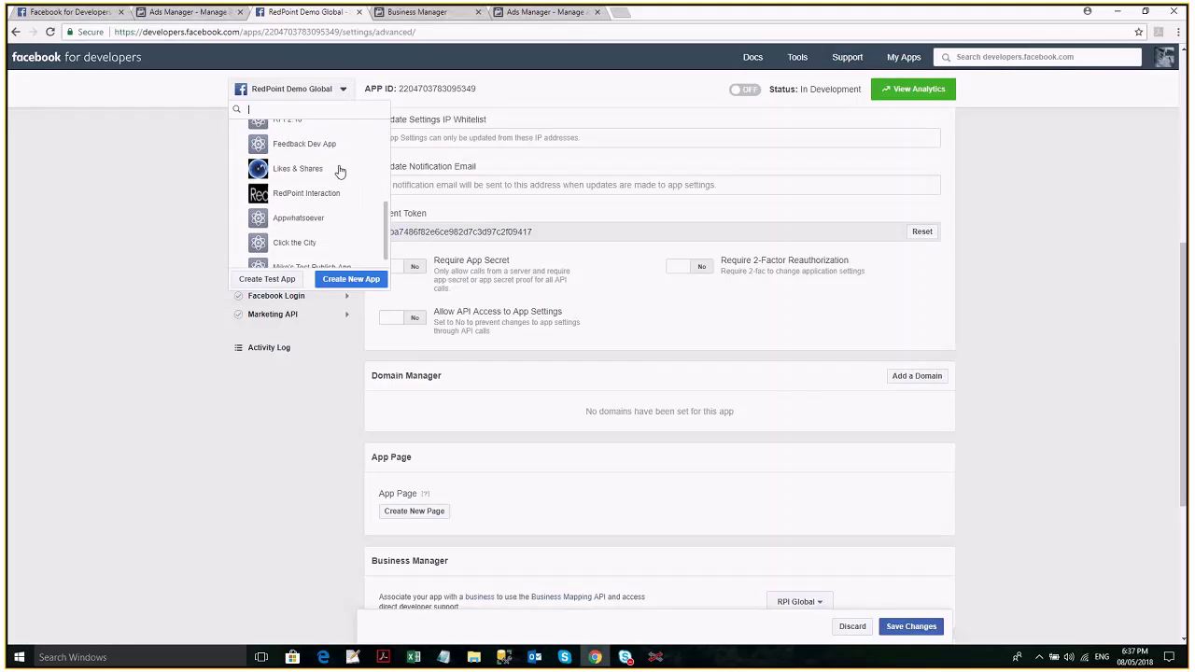
pyautogui.click(457, 13)
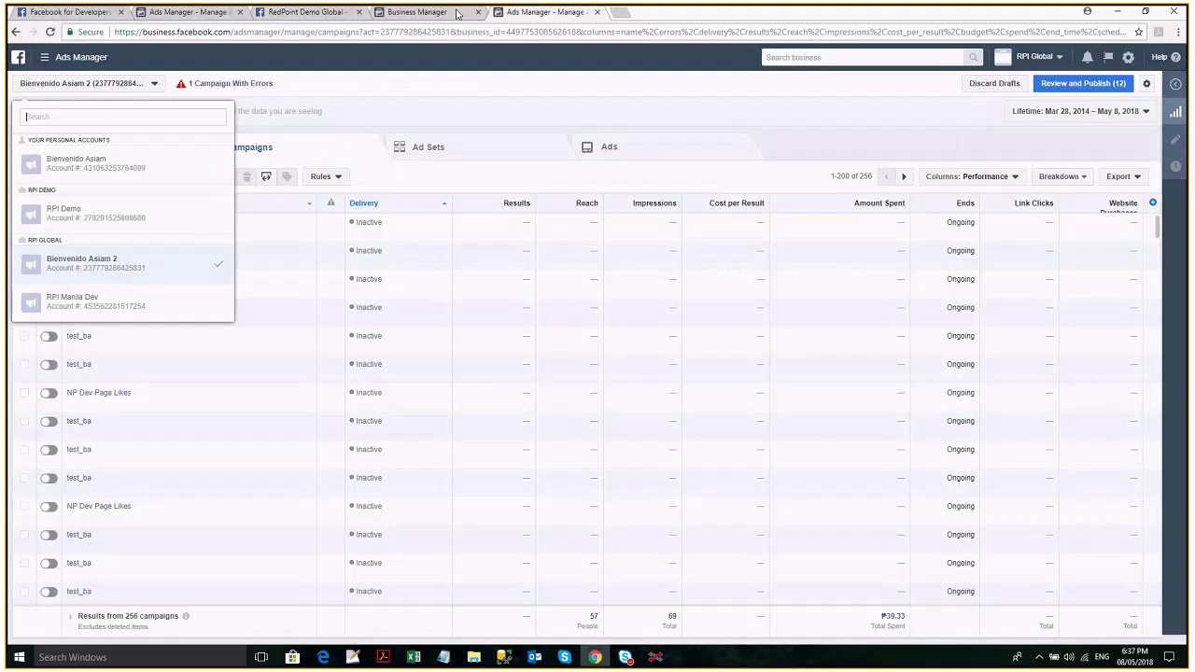
pyautogui.click(458, 13)
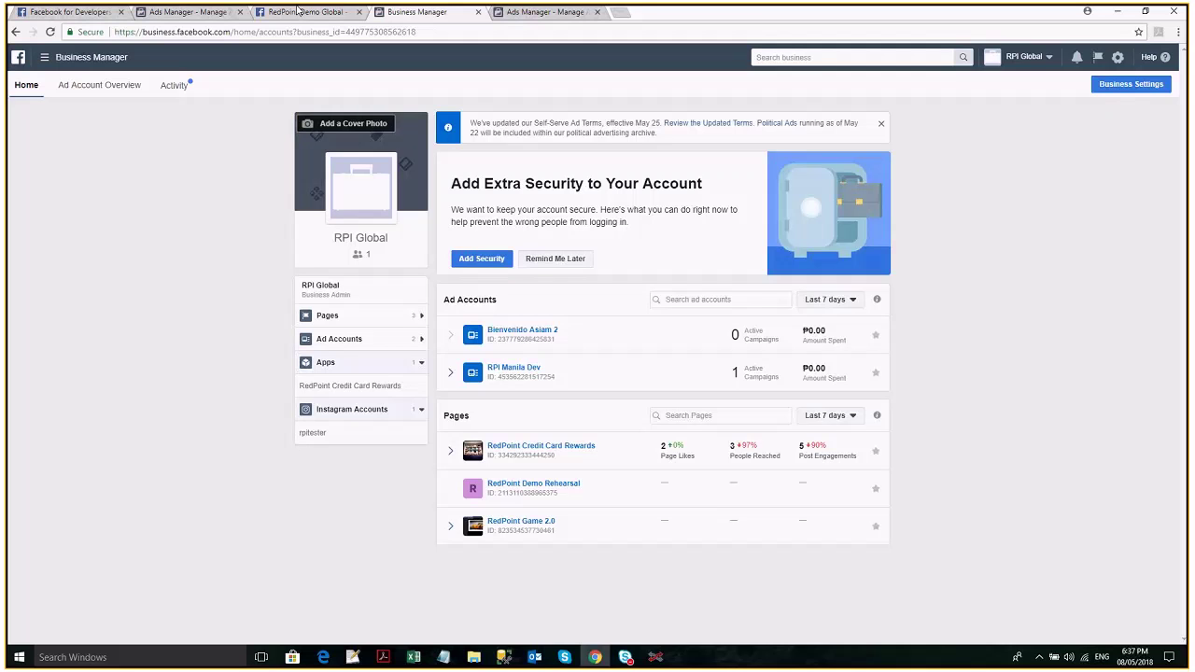
pyautogui.click(298, 12)
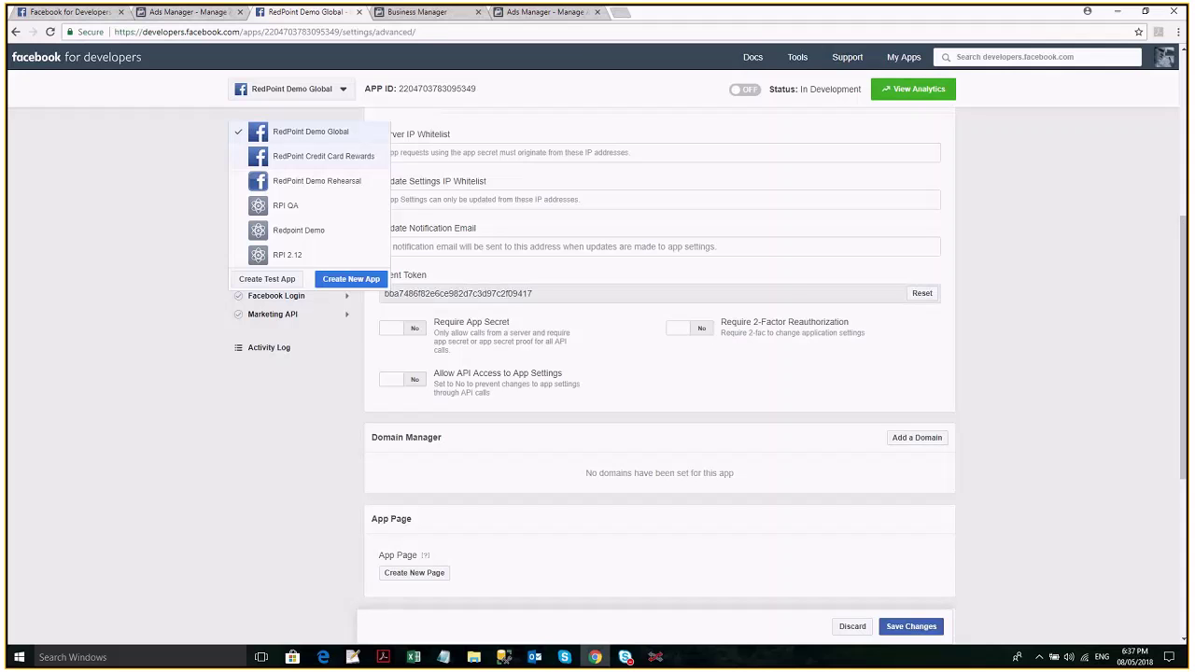
pyautogui.scroll(-4, 521, 473)
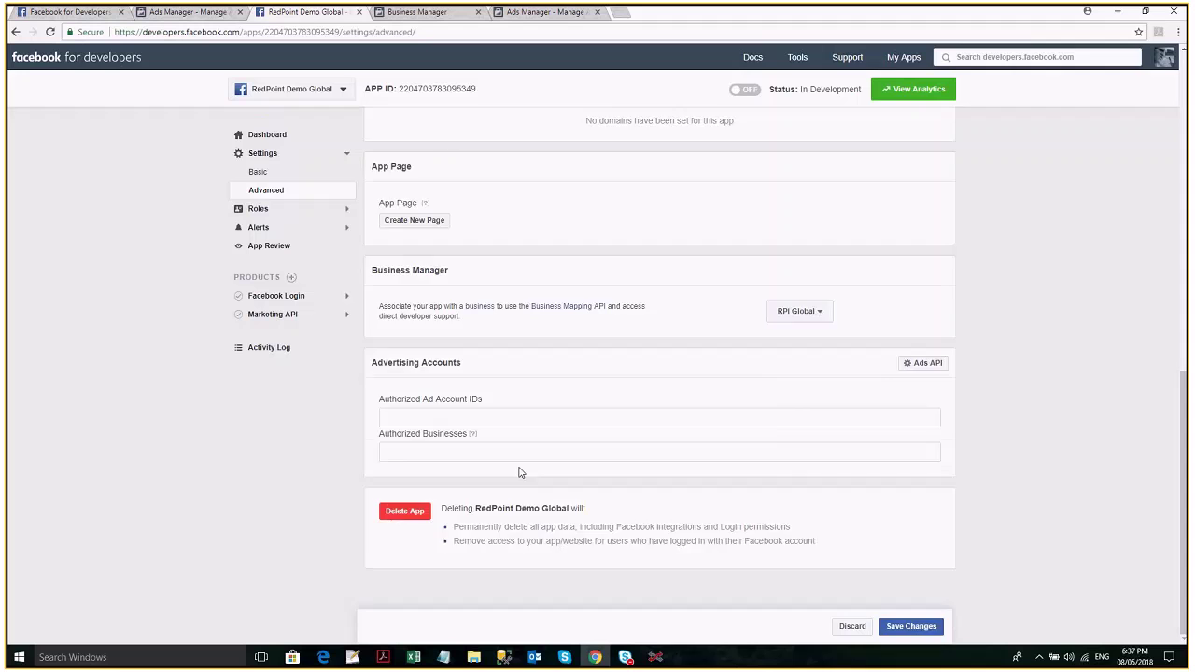
pyautogui.click(800, 311)
pyautogui.click(812, 432)
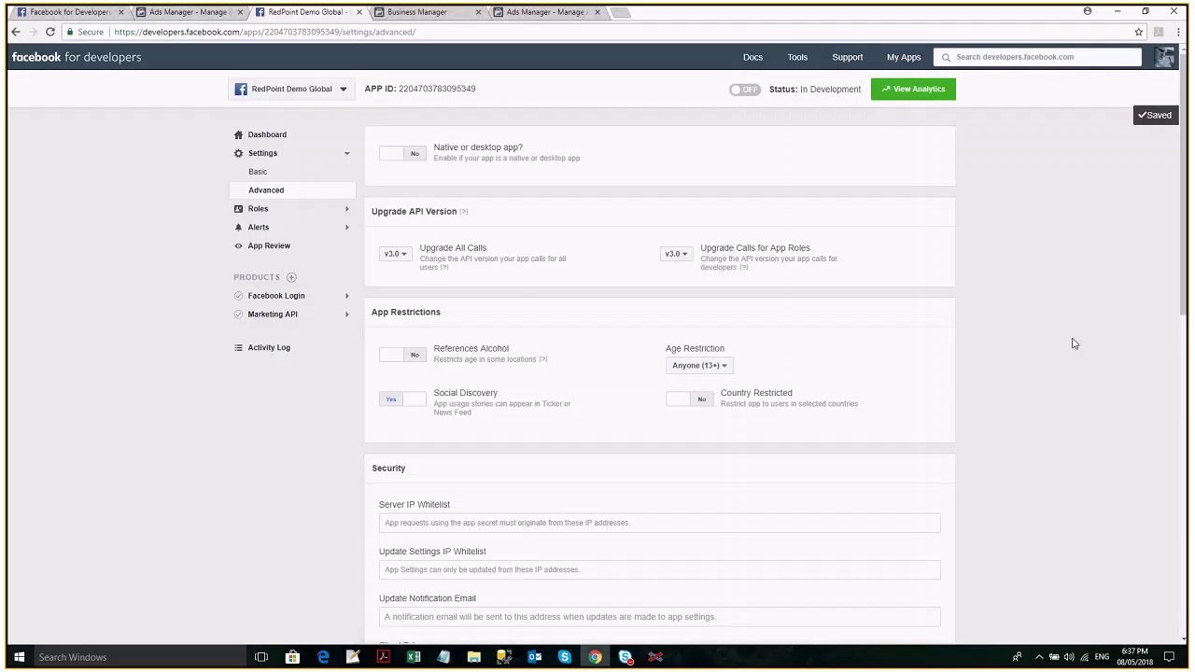
# Check RPI Global's ad accounts, then view RedPoint Demo Global's Roles page.
pyautogui.scroll(-10, 441, 393)
pyautogui.hotkey('ctrl', 'Tab')
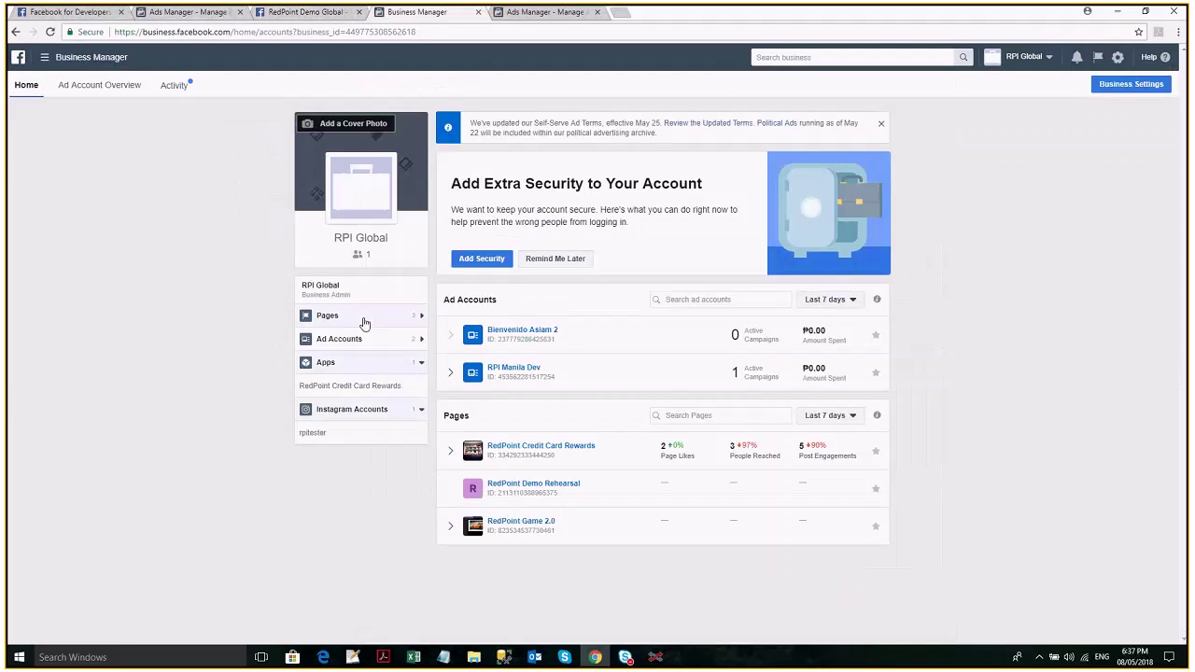
pyautogui.click(374, 344)
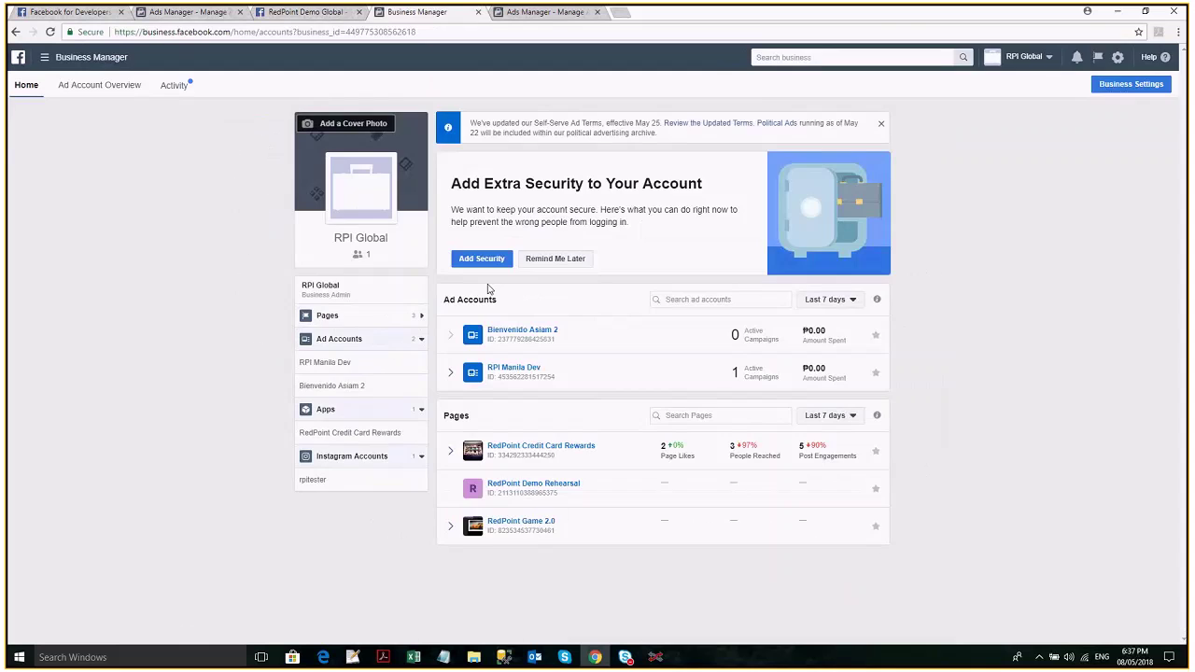
pyautogui.hotkey('ctrl', 'shift', 'Tab')
pyautogui.click(414, 418)
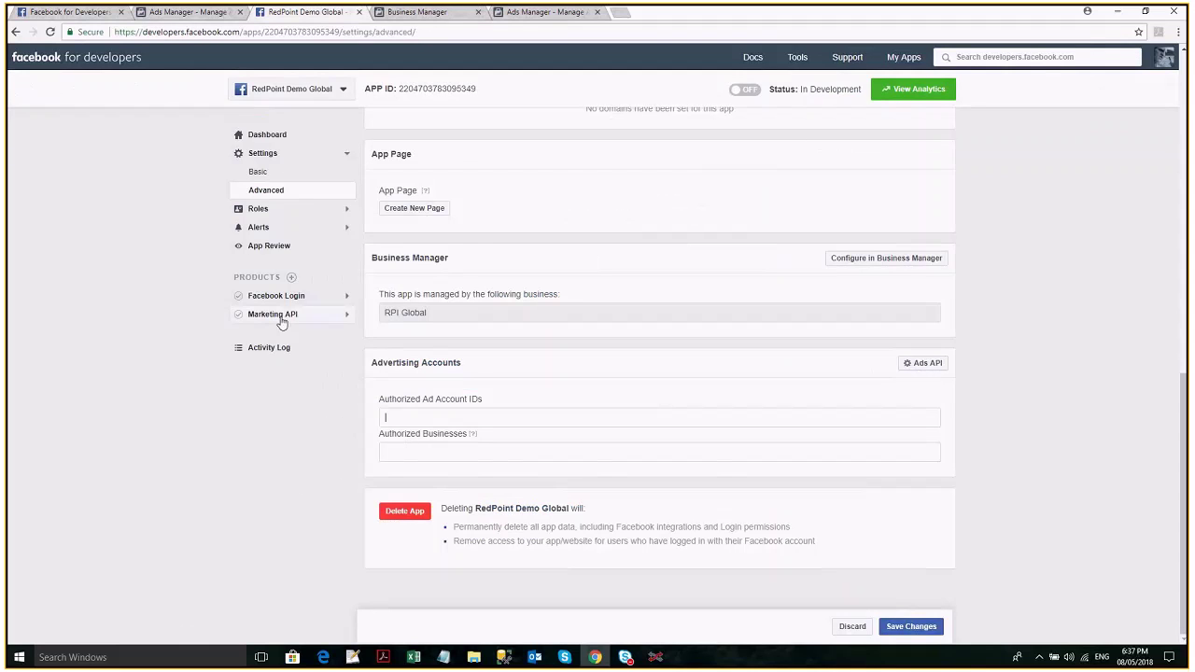
pyautogui.click(264, 211)
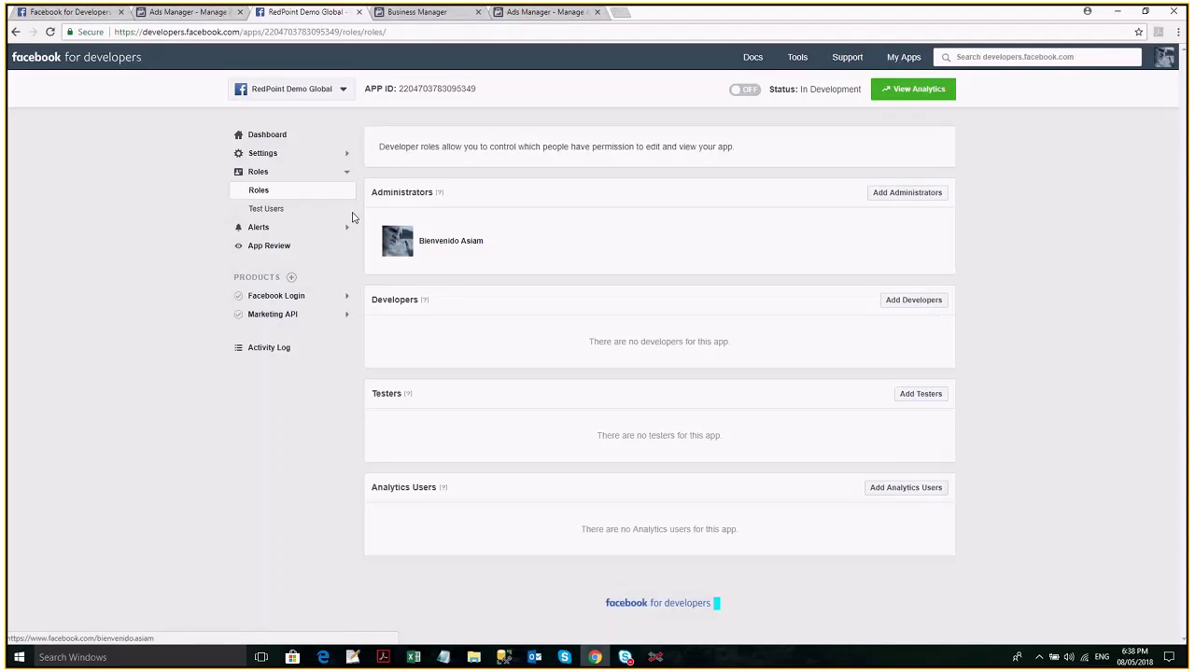
# Check the app's Alerts inbox and App Review status, then bring up RedPoint Interaction.
pyautogui.click(275, 229)
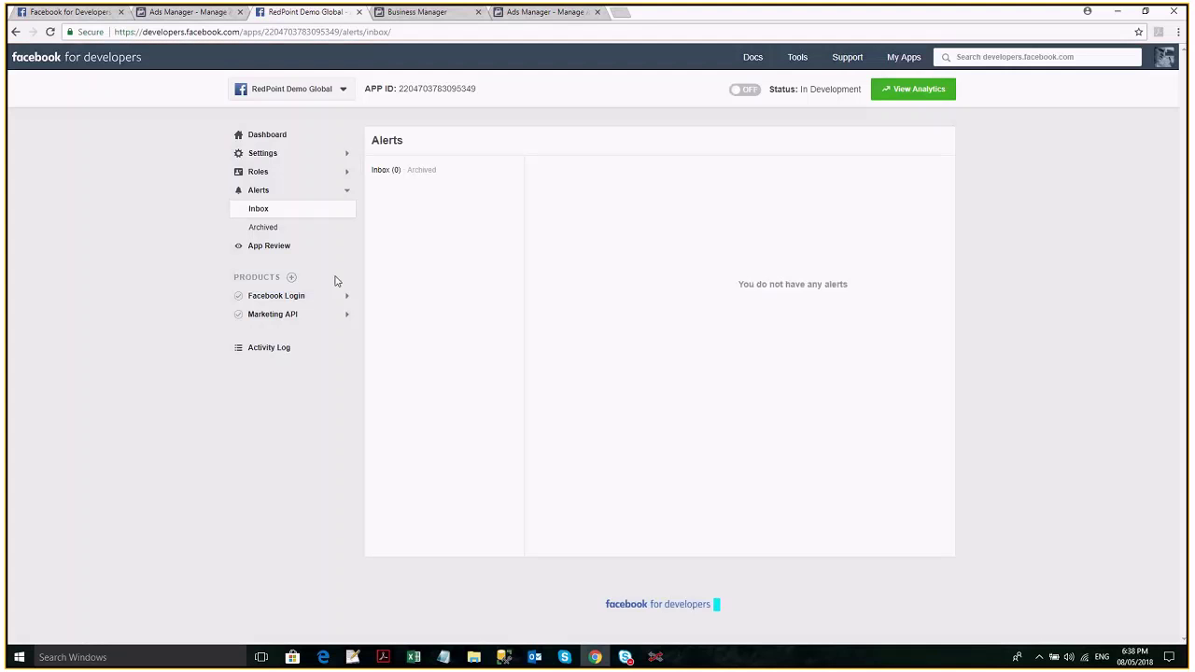
pyautogui.click(281, 251)
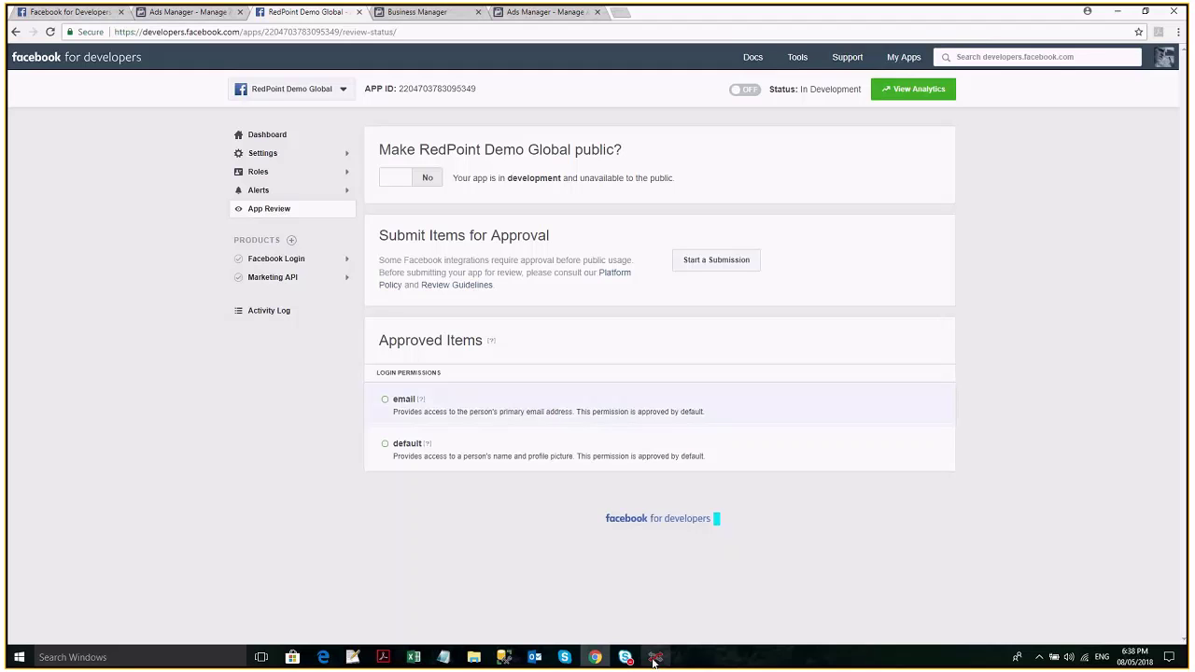
pyautogui.click(655, 659)
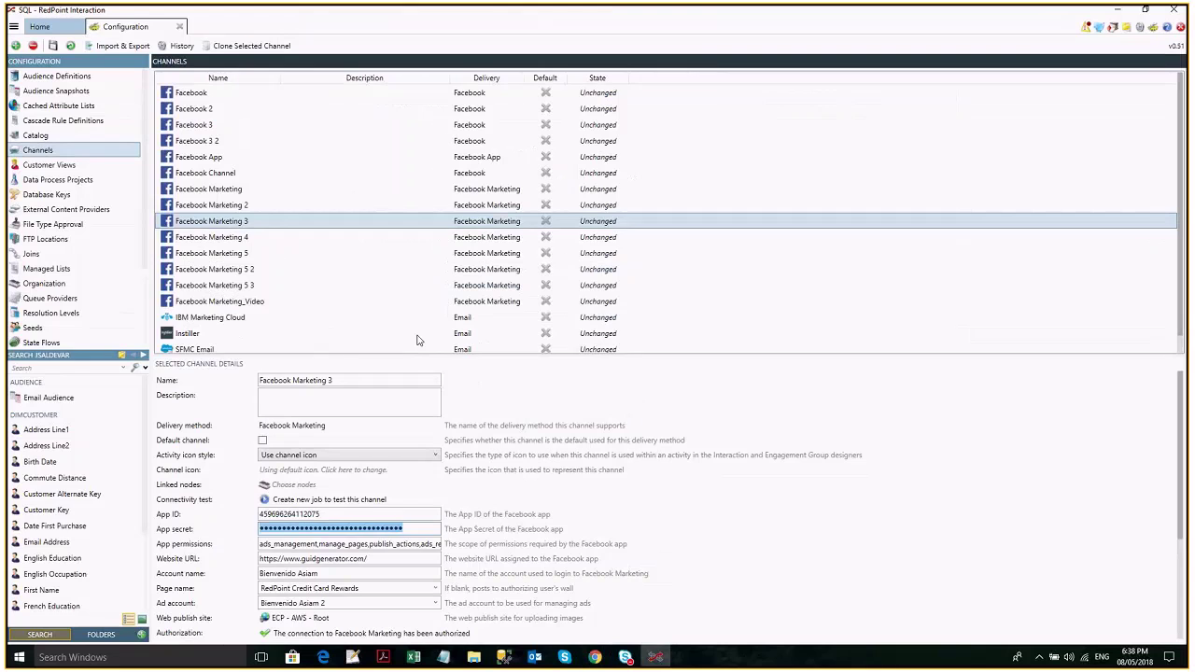
# View the Facebook Marketing 5 channel's settings, then return to the Facebook developer page.
pyautogui.click(418, 253)
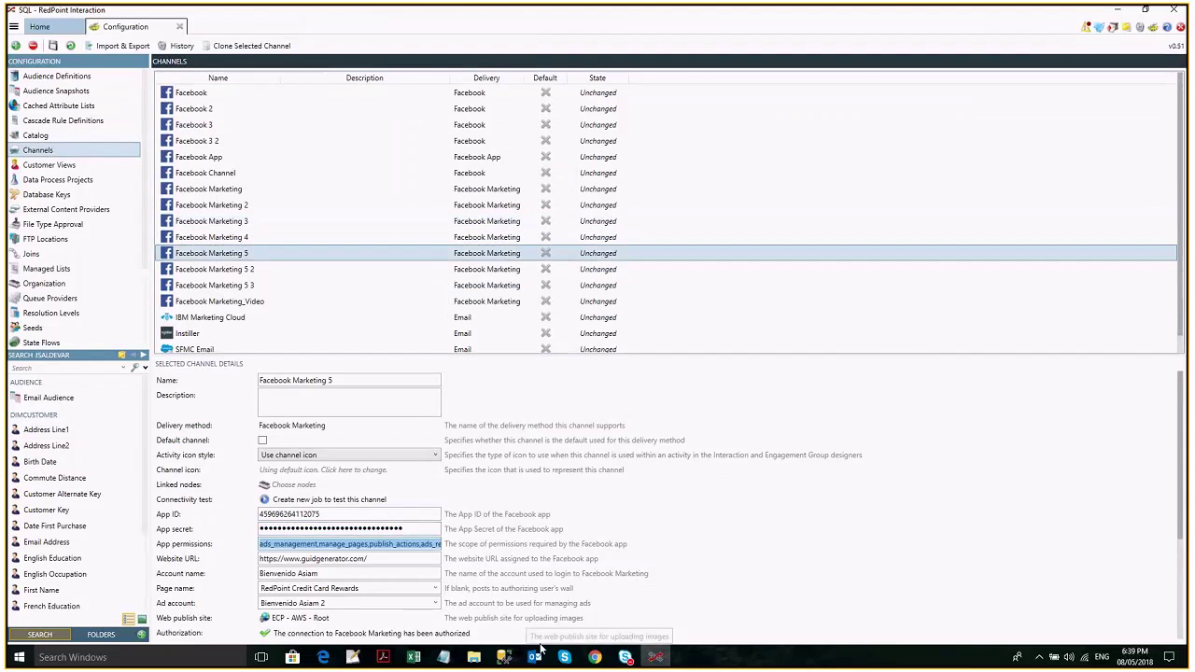
pyautogui.click(595, 657)
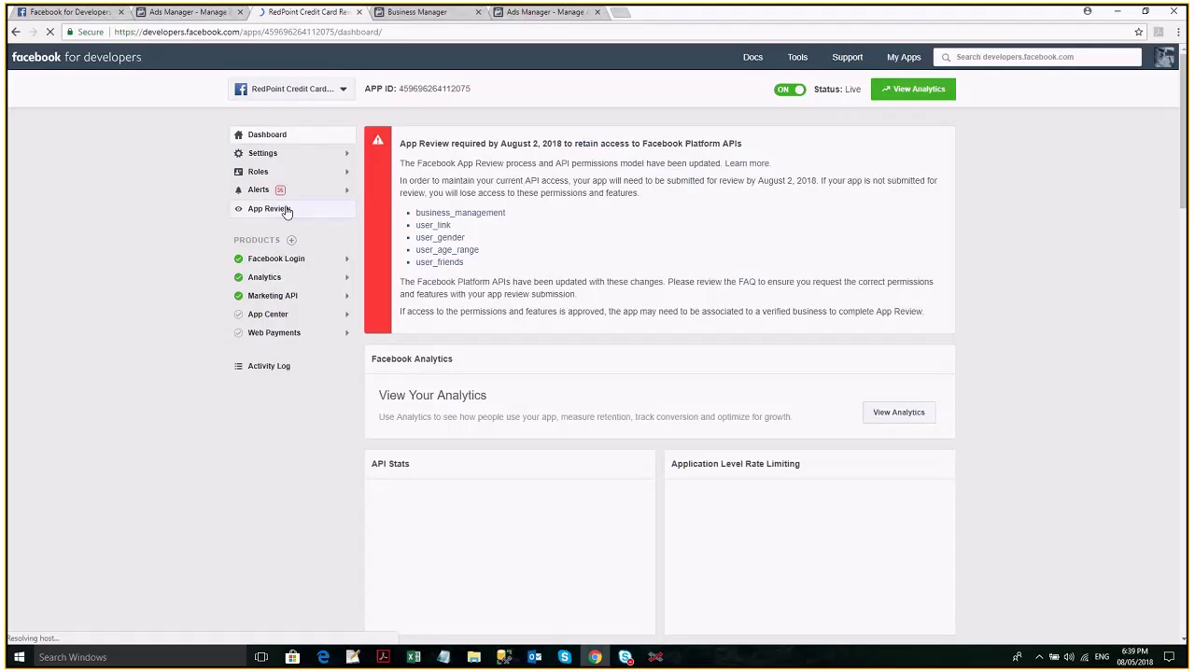
# Review the Credit Card Rewards app's App Review page and select its Approved Items permissions.
pyautogui.click(285, 209)
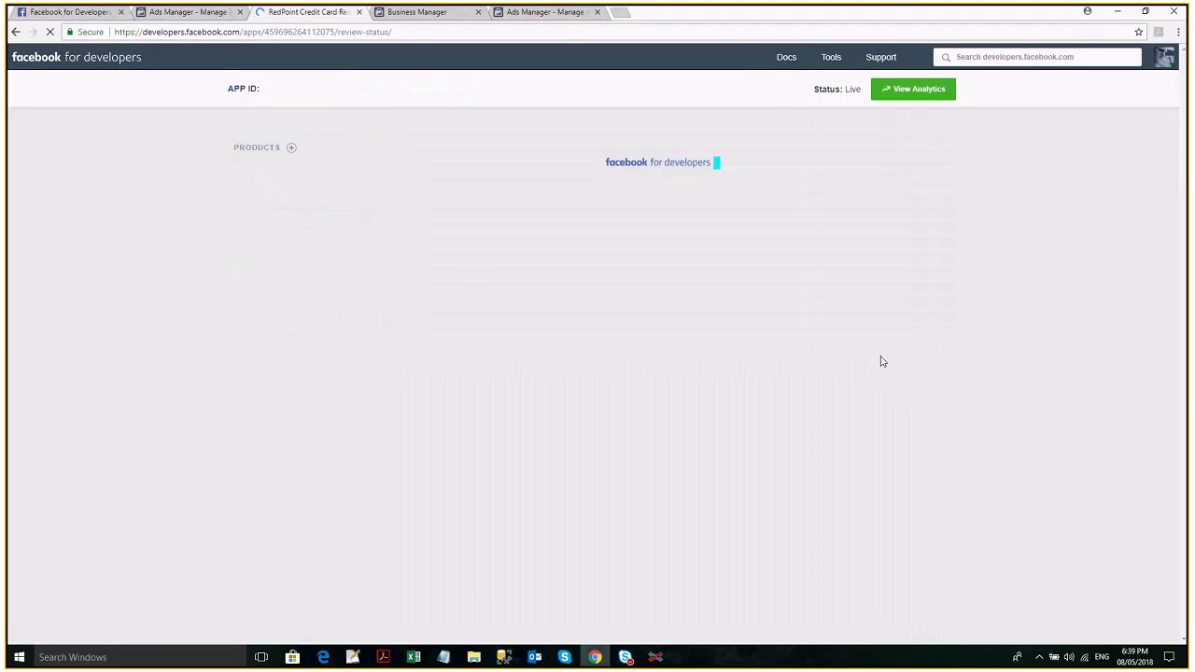
pyautogui.scroll(-1, 1042, 381)
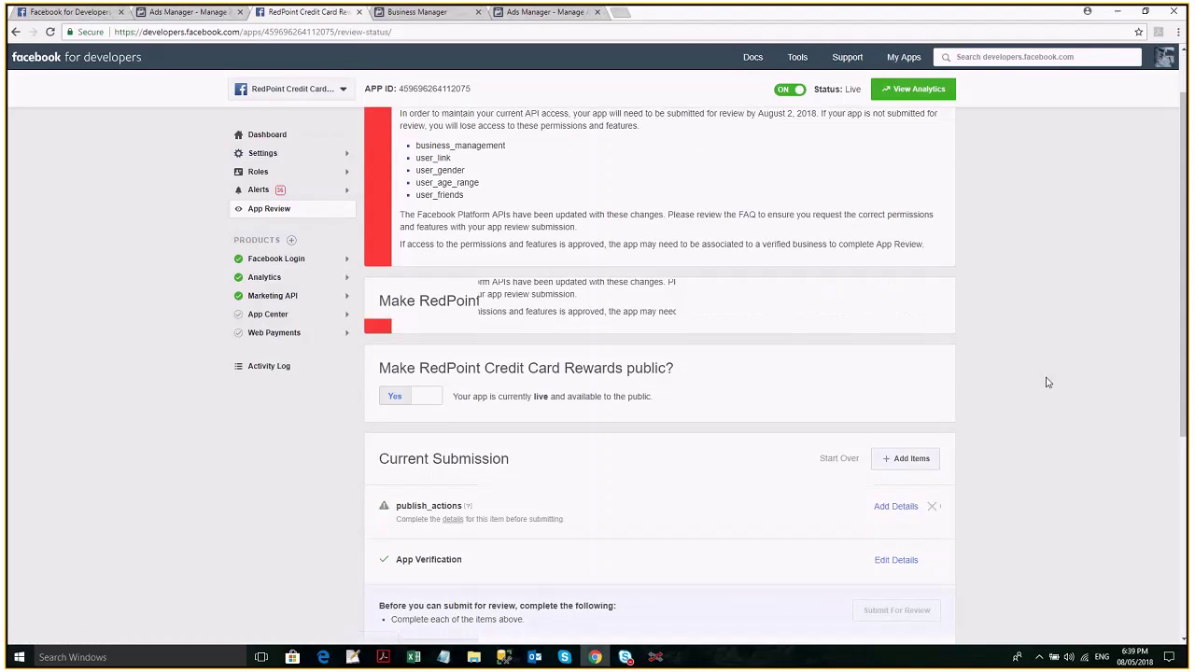
pyautogui.scroll(-2, 1046, 381)
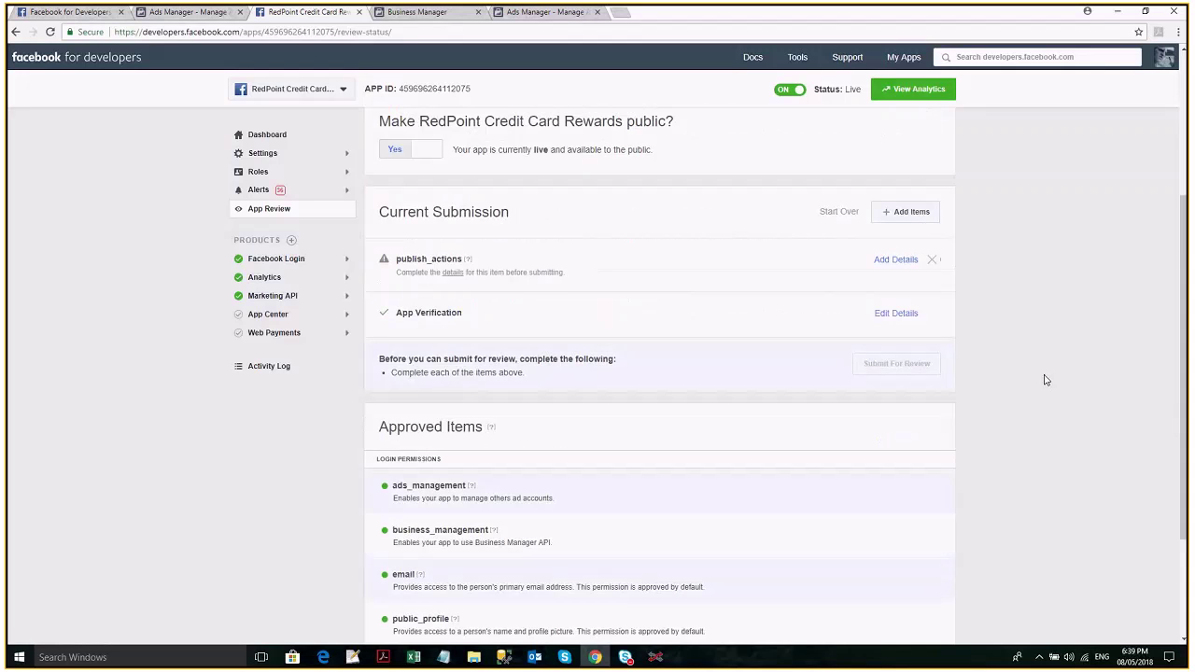
pyautogui.scroll(-2, 1046, 380)
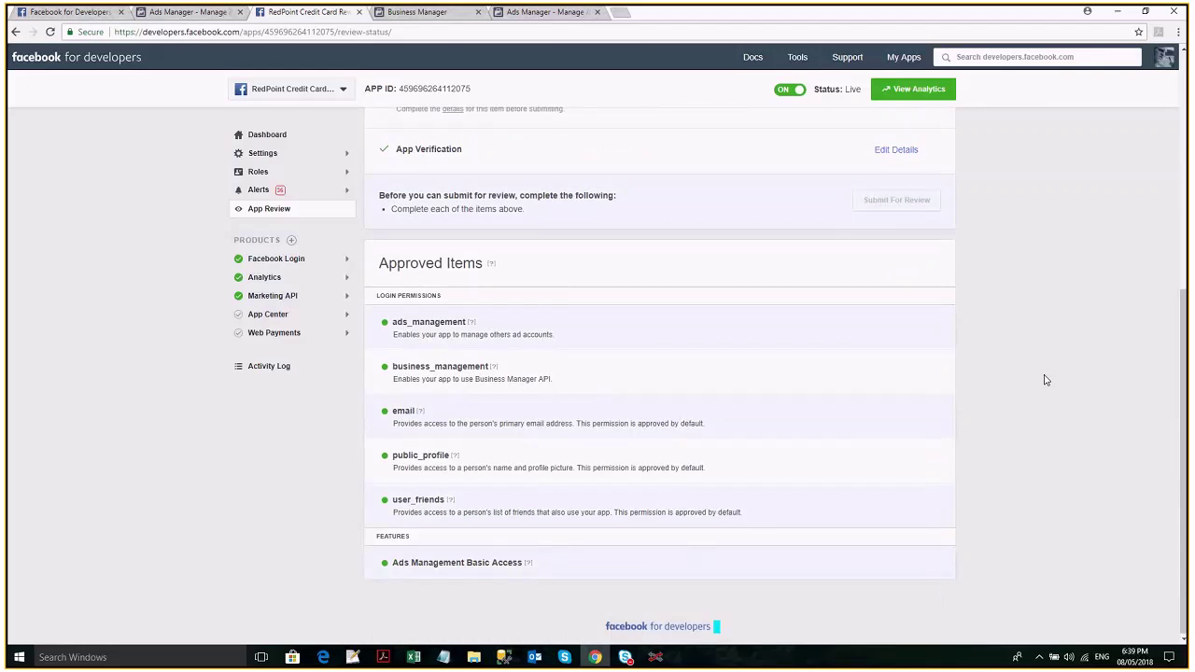
pyautogui.tripleClick(529, 262)
pyautogui.moveTo(529, 261); pyautogui.dragTo(730, 417)
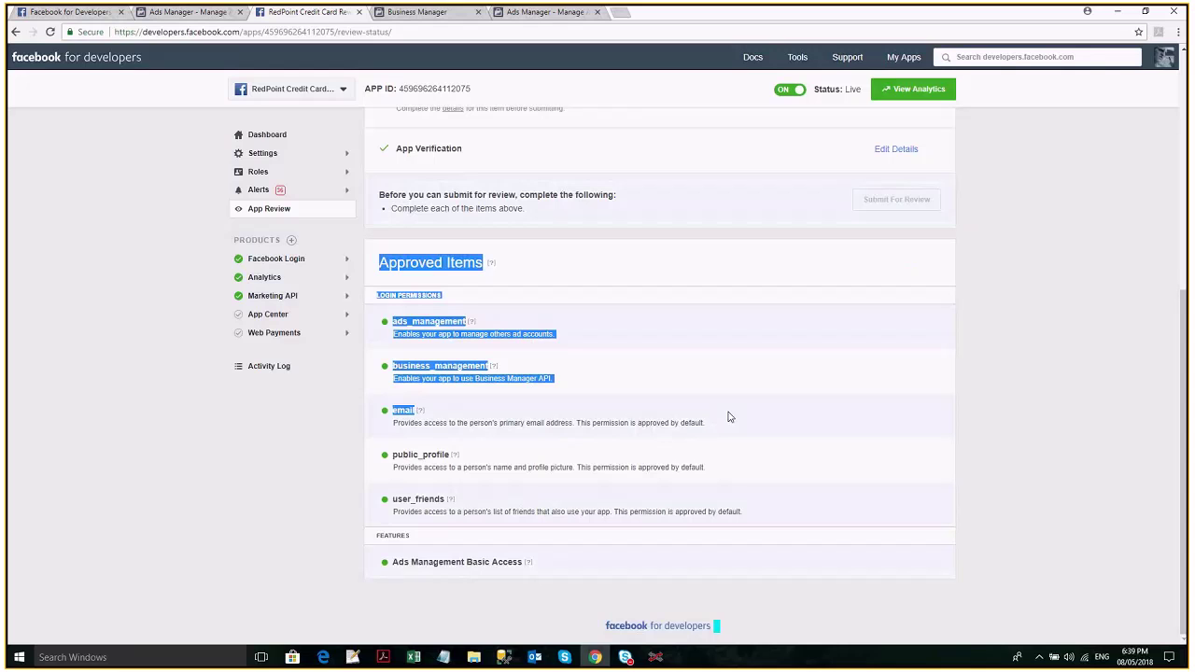
pyautogui.moveTo(730, 418); pyautogui.dragTo(822, 561)
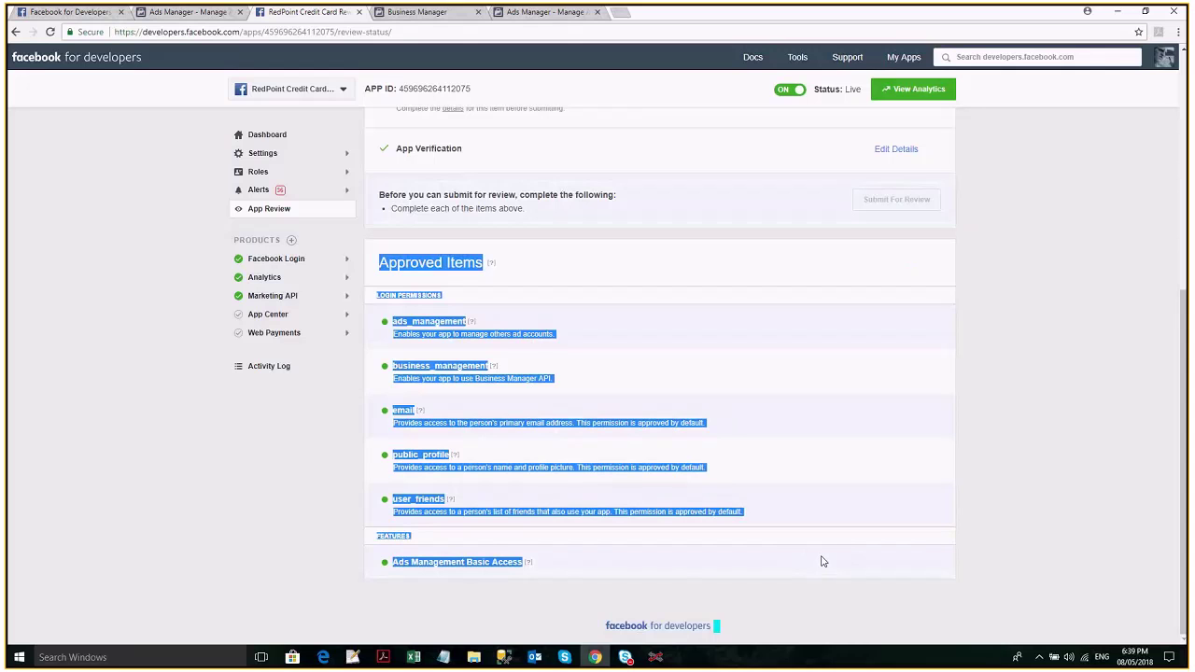
pyautogui.scroll(1, 914, 507)
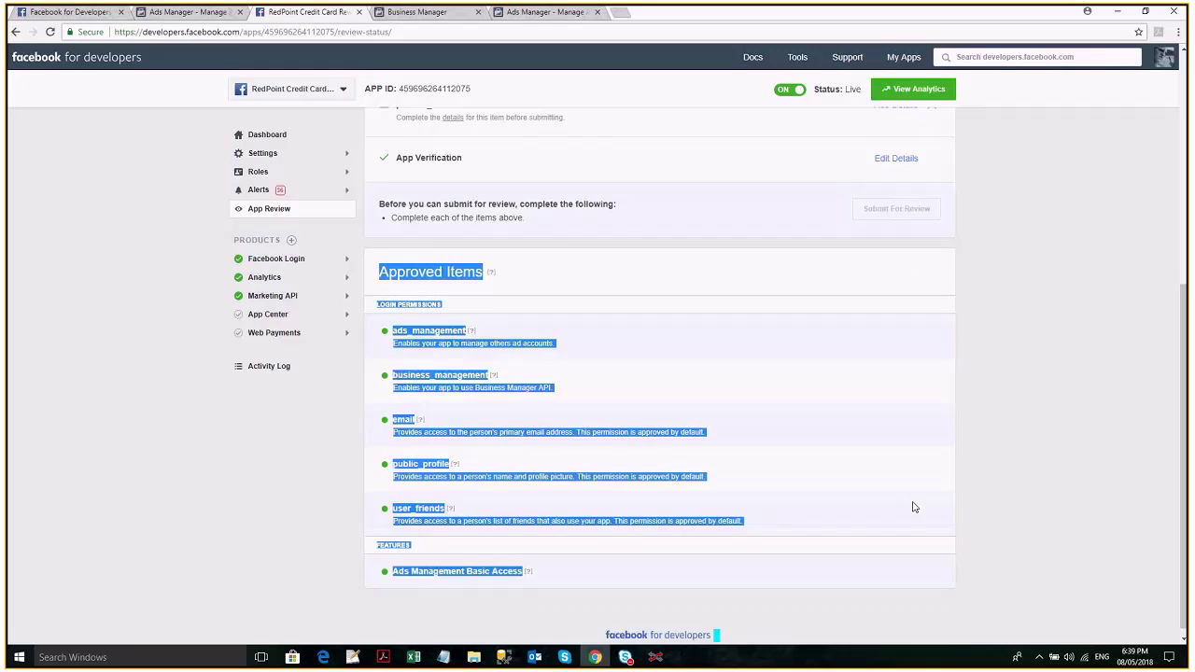
pyautogui.scroll(3, 468, 309)
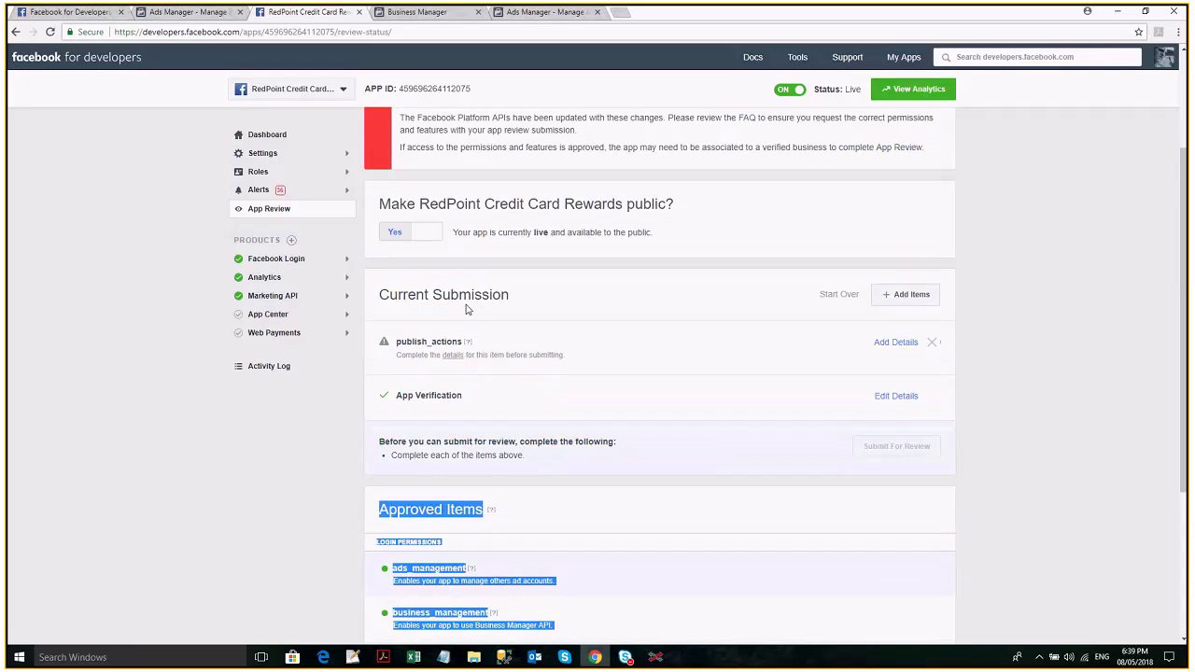
pyautogui.click(468, 309)
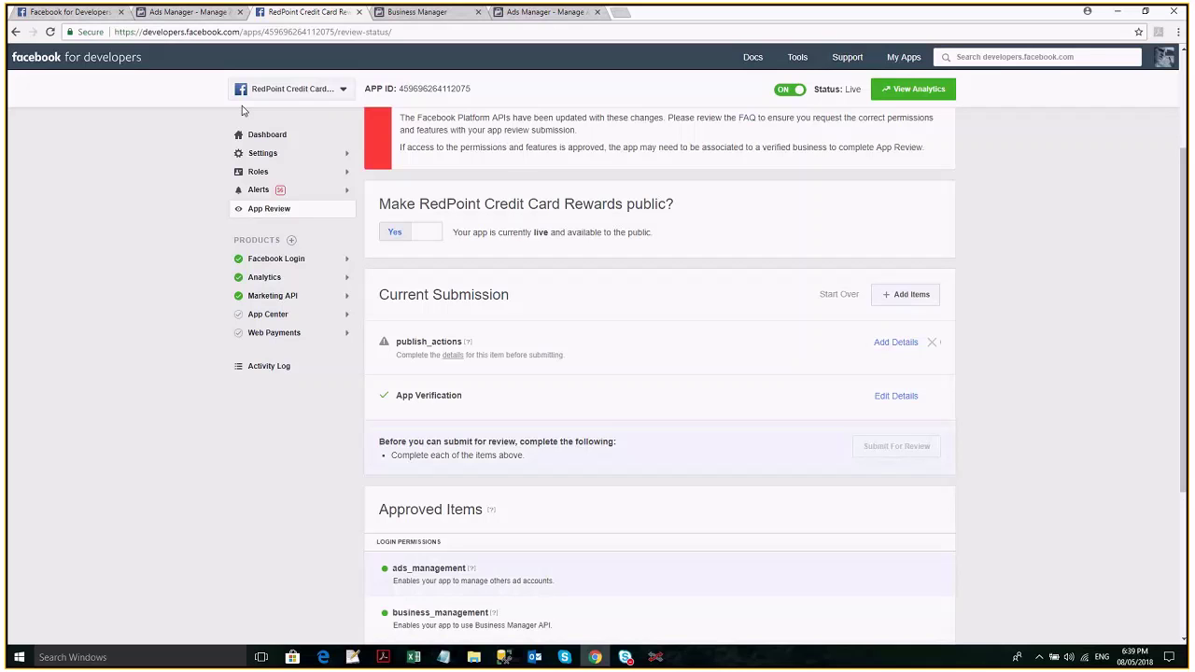
pyautogui.scroll(1, 242, 111)
pyautogui.click(290, 89)
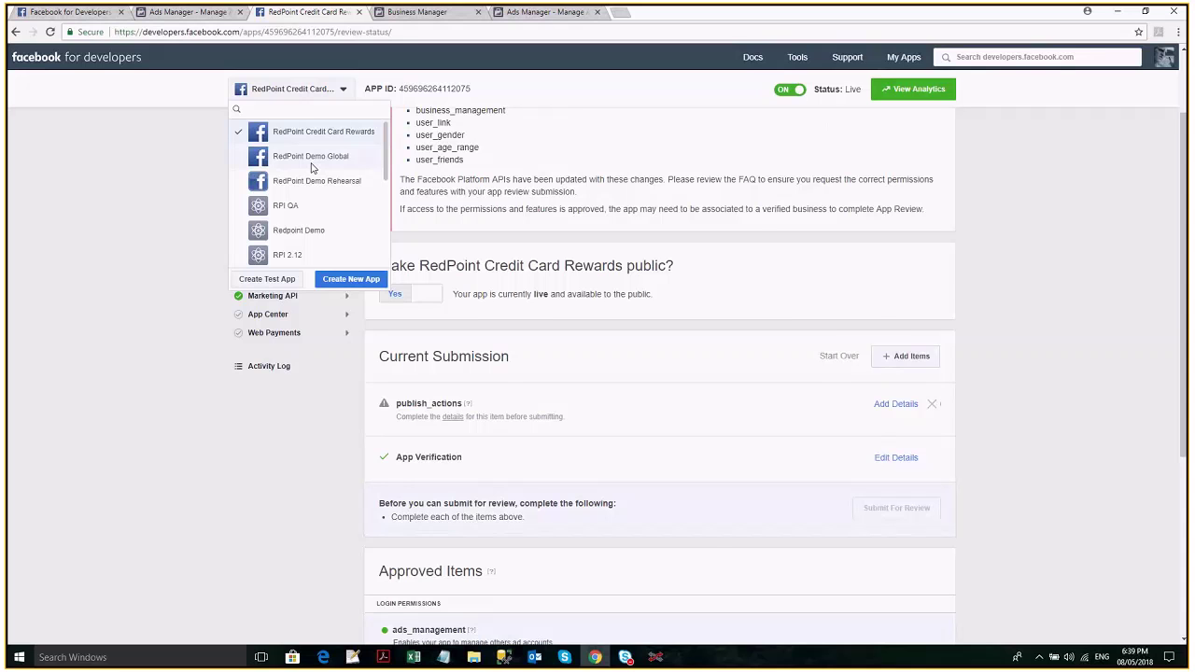
# Switch to the RedPoint Demo Global app and start a new review submission.
pyautogui.click(311, 157)
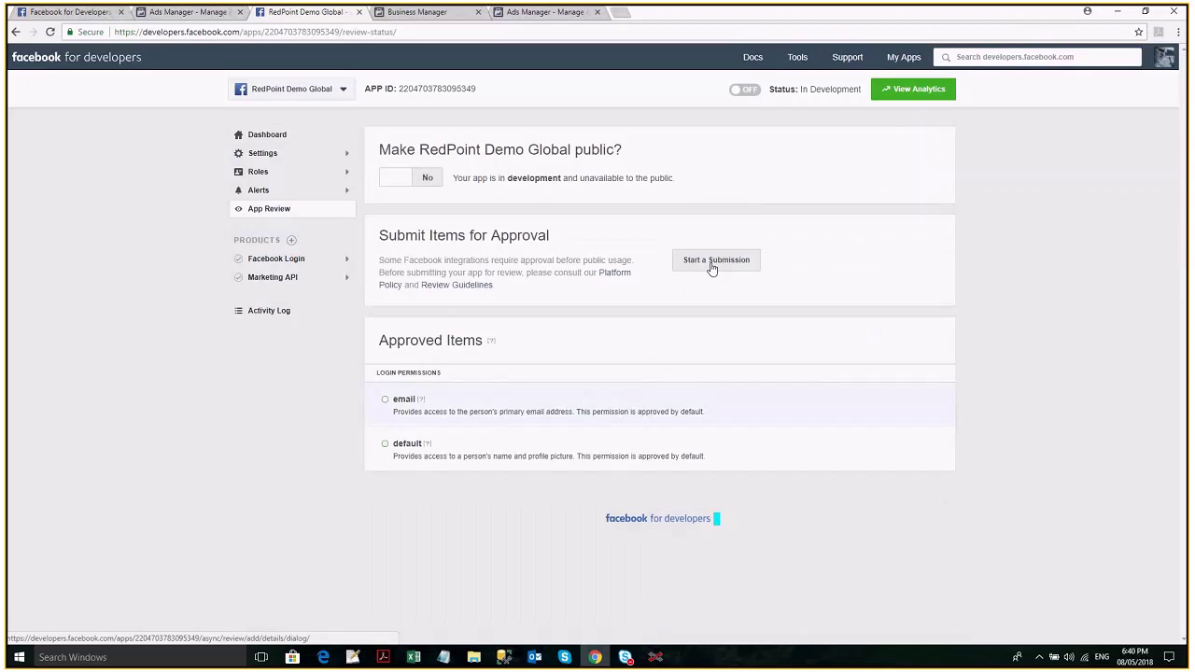
pyautogui.click(712, 268)
pyautogui.click(641, 609)
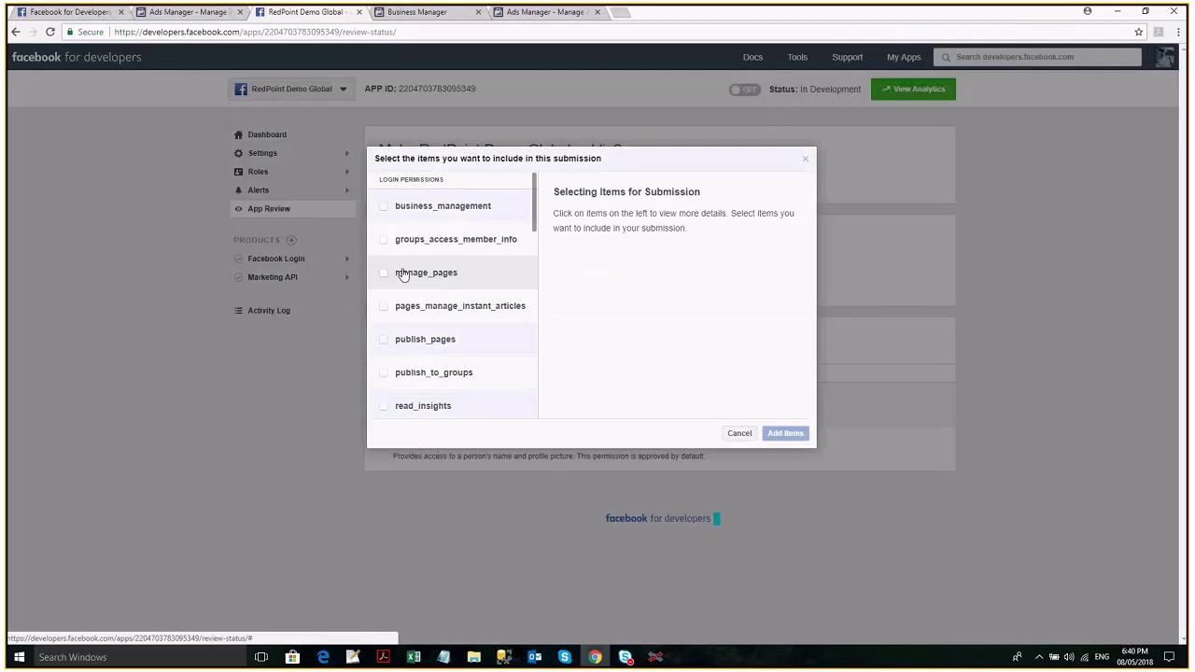
# Tick manage_pages, user_friends, Ads Management Basic Access and publish_pages, comparing with RedPoint Interaction's permissions.
pyautogui.click(403, 274)
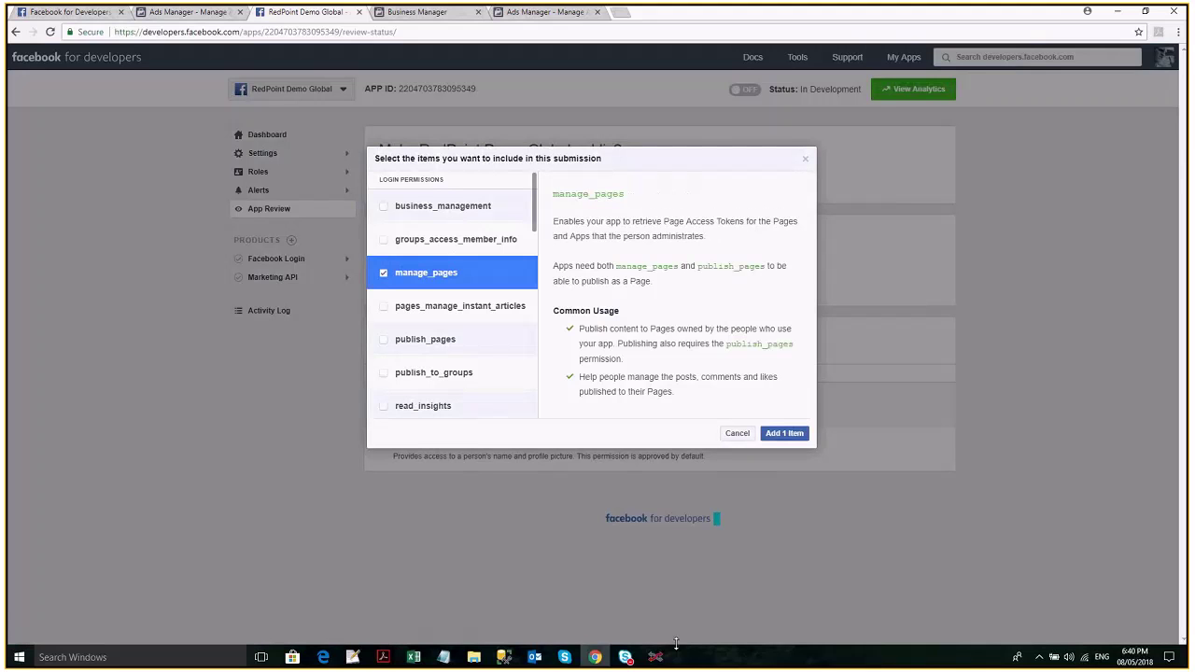
pyautogui.scroll(-1, 411, 383)
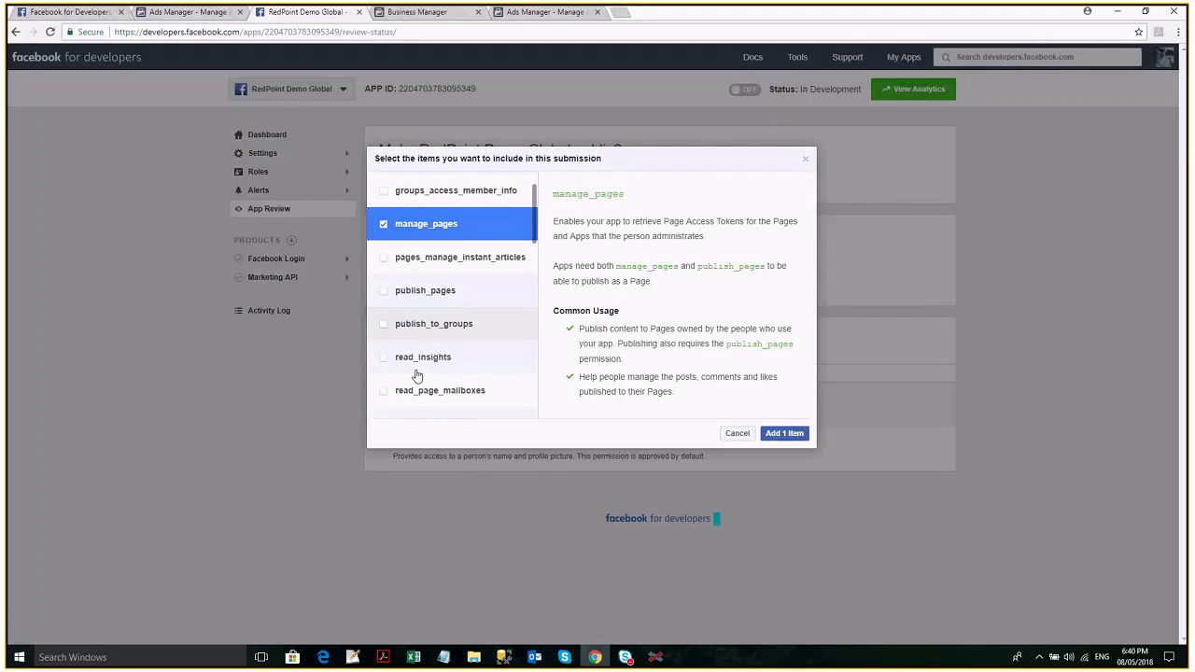
pyautogui.scroll(-3, 417, 374)
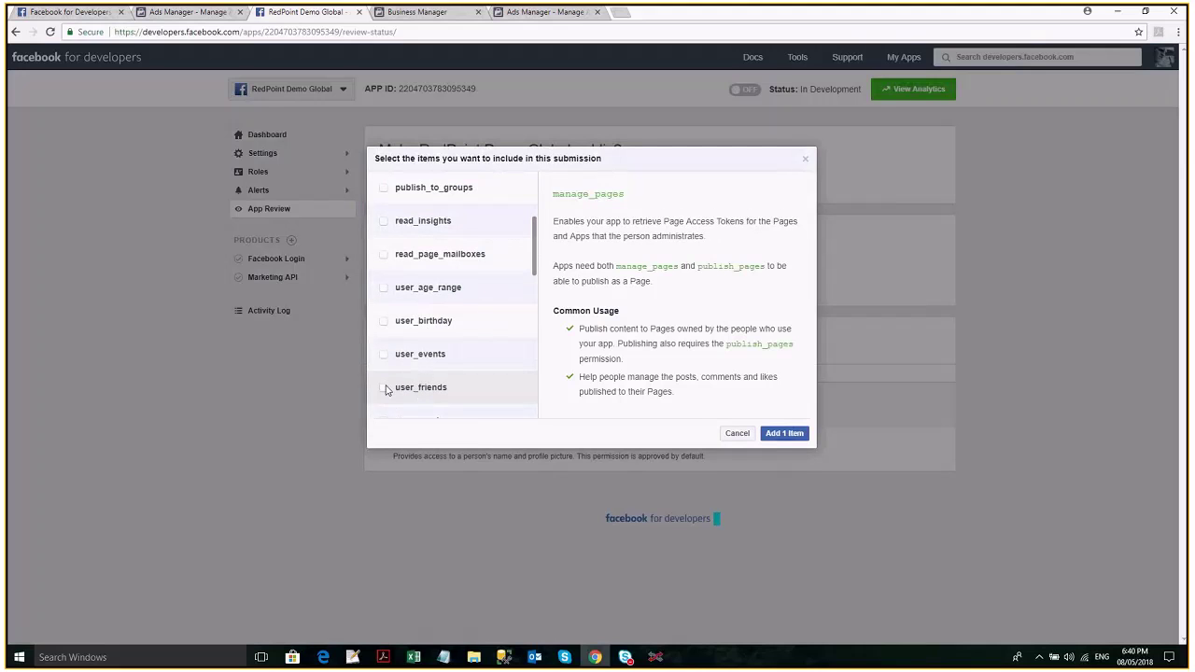
pyautogui.click(388, 391)
pyautogui.scroll(-3, 413, 376)
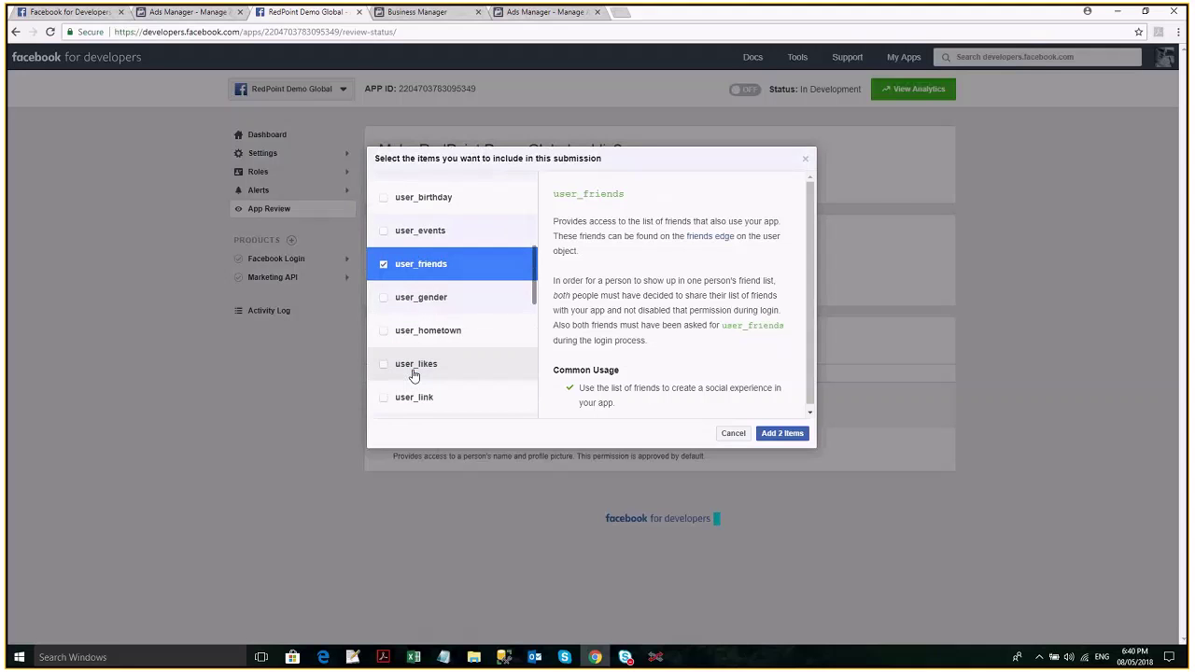
pyautogui.scroll(-8, 416, 375)
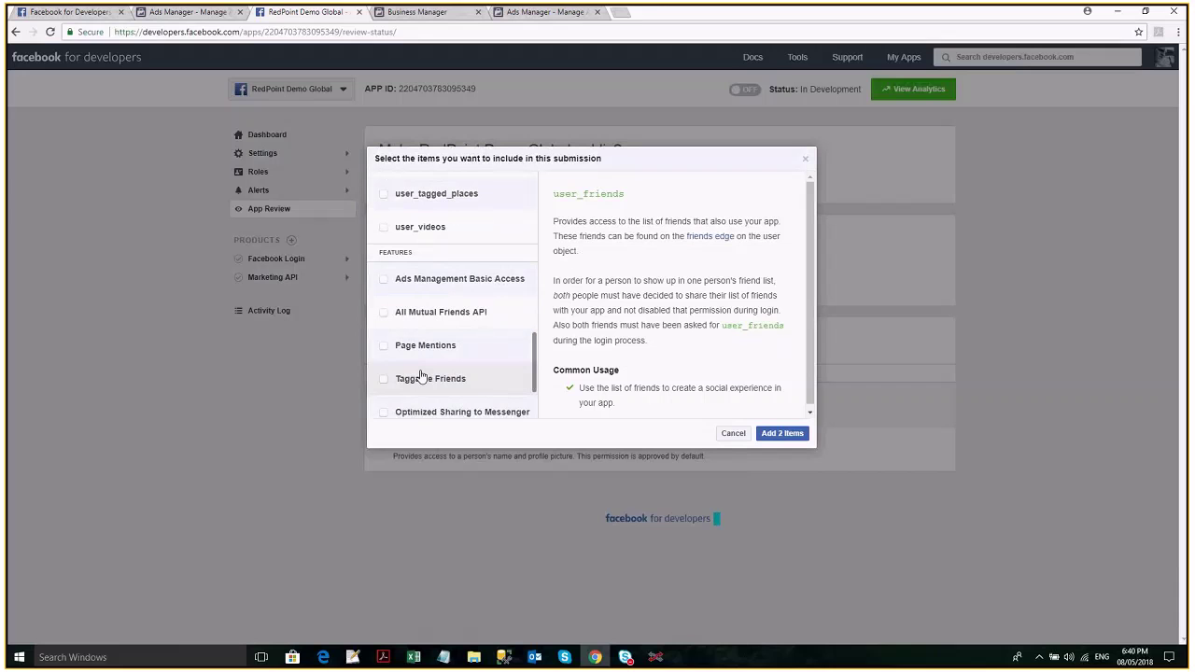
pyautogui.click(434, 279)
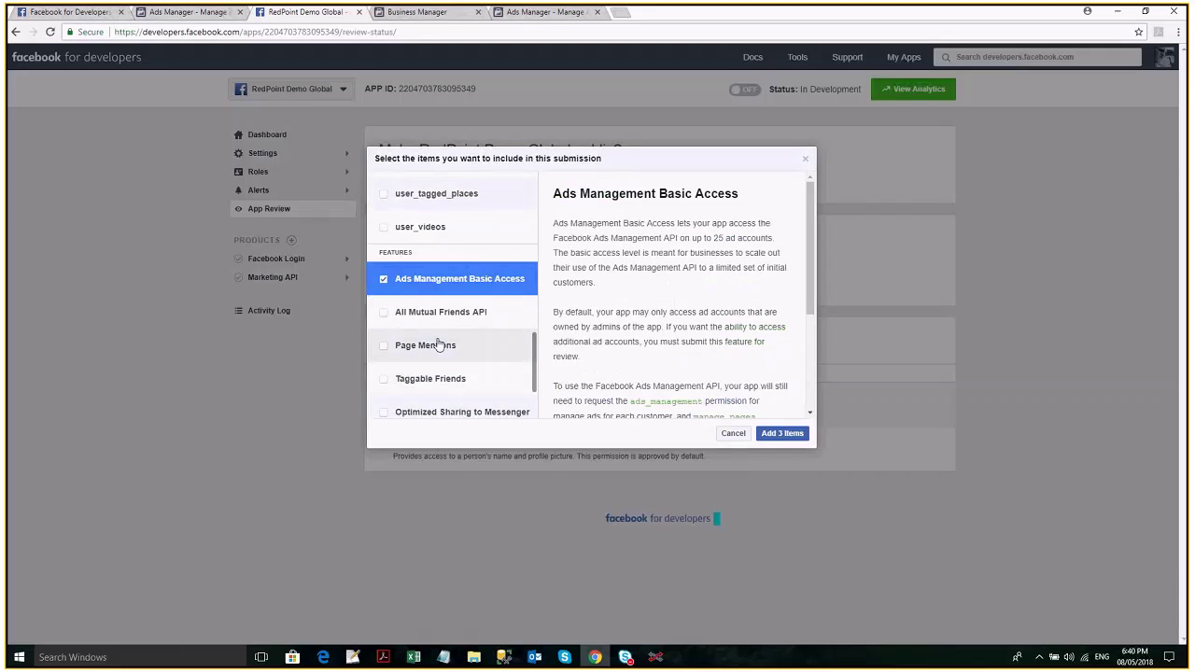
pyautogui.scroll(10, 439, 346)
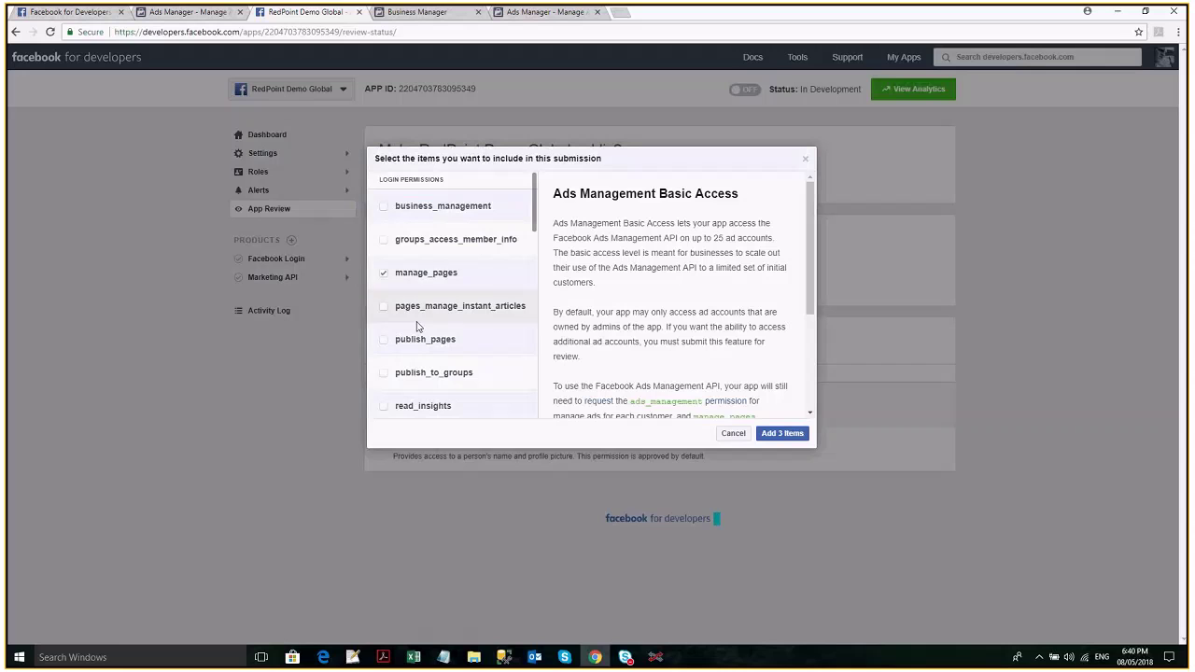
pyautogui.click(390, 341)
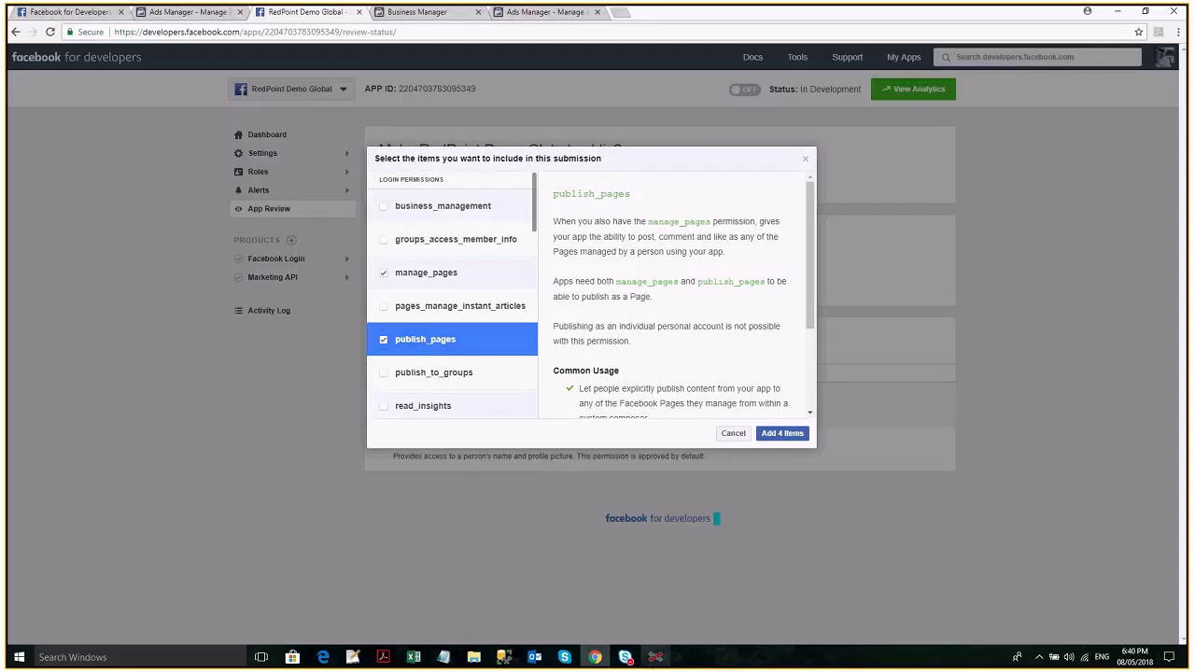
pyautogui.hotkey('alt', 'Tab')
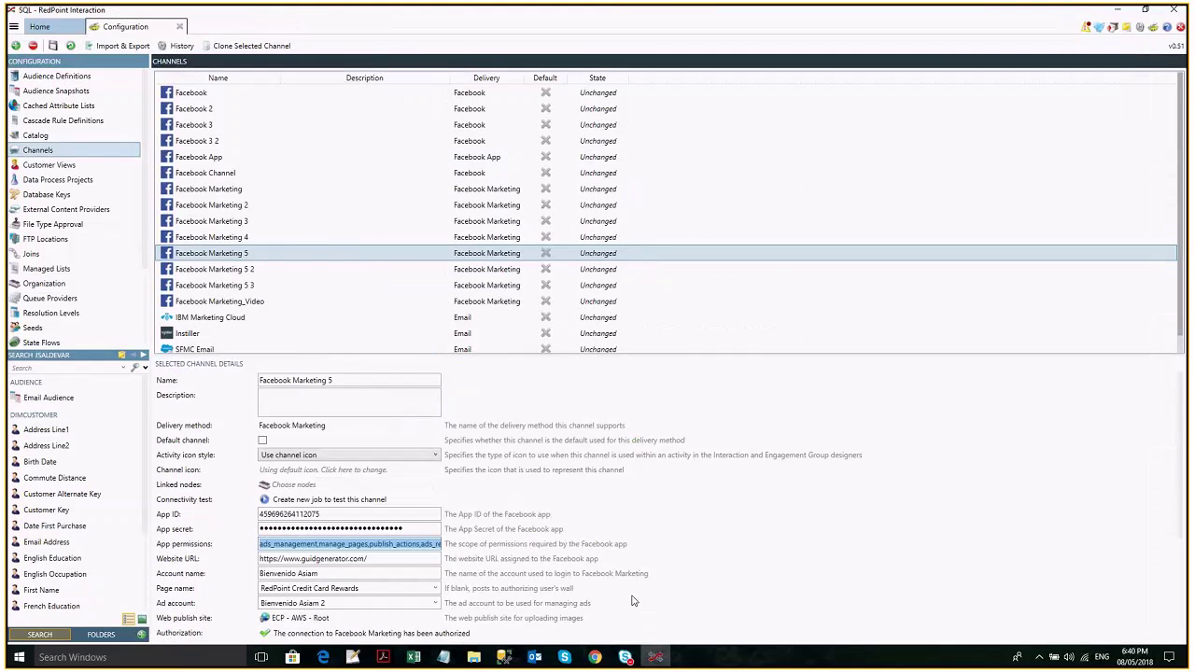
pyautogui.hotkey('alt', 'Tab')
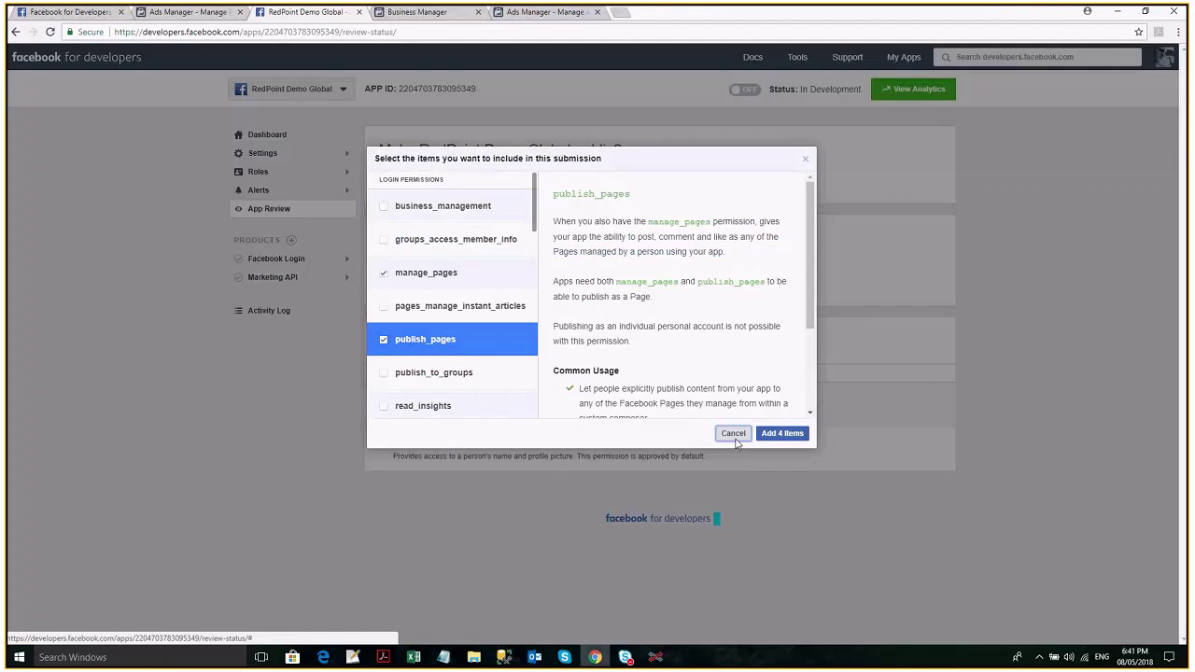
# Discard the chosen submission items and close the manage_pages details form unsaved.
pyautogui.click(734, 434)
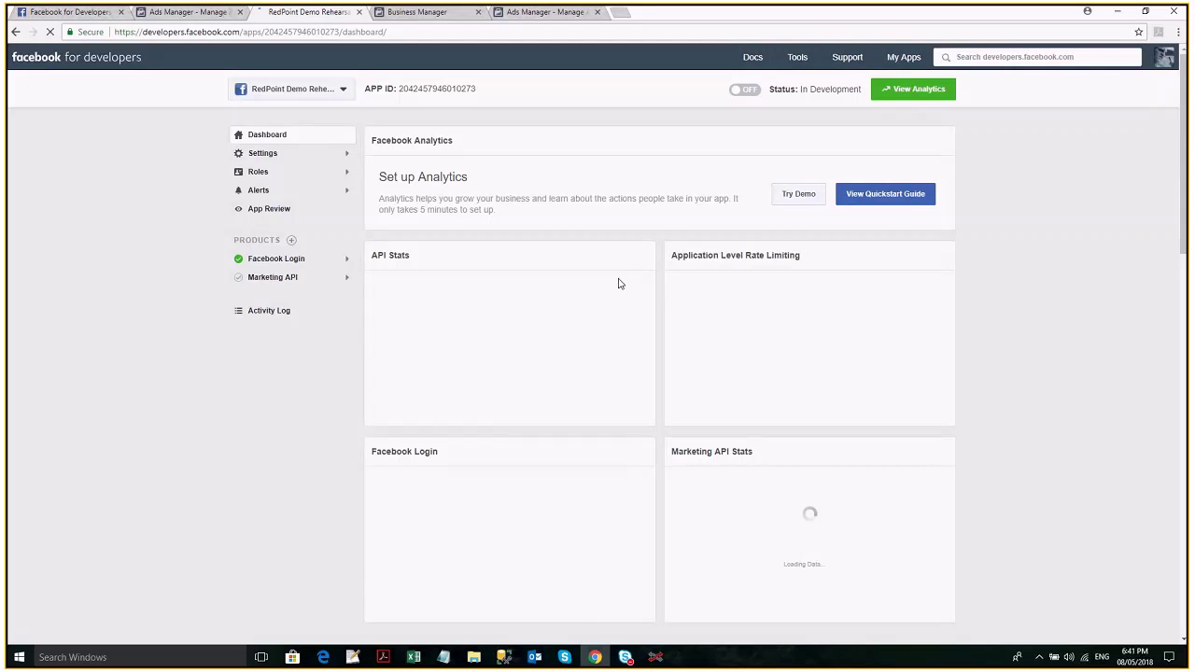
pyautogui.click(278, 209)
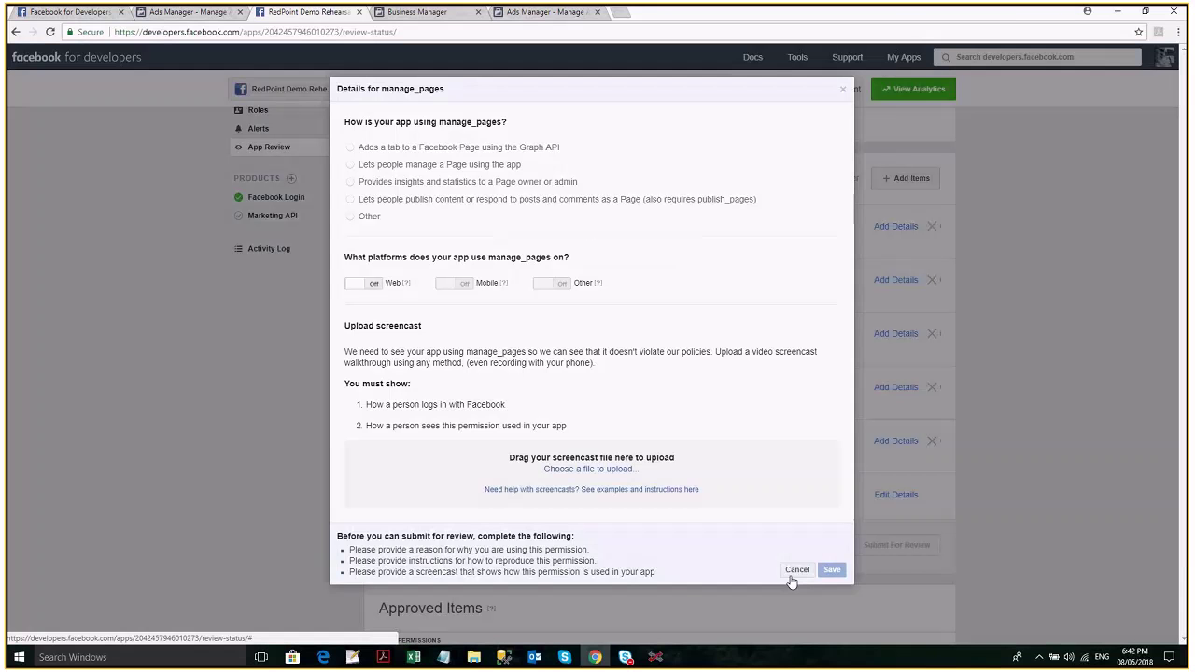
pyautogui.click(792, 576)
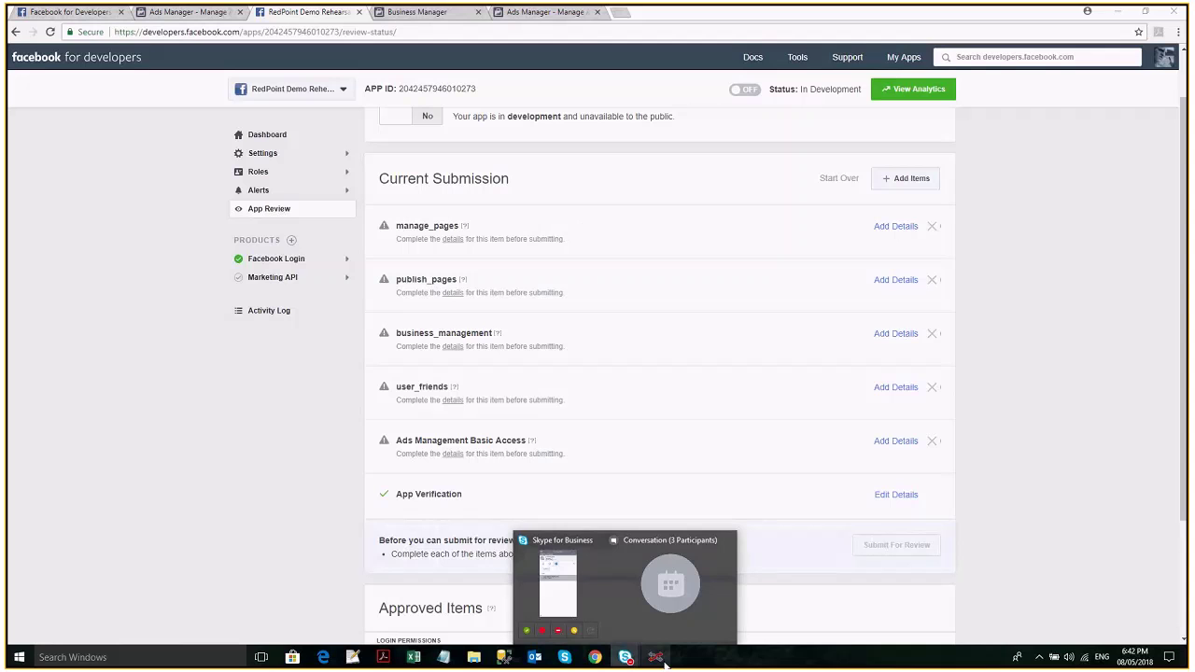
# Glance at RedPoint Interaction, then switch the developer page to RedPoint Credit Card Rewards.
pyautogui.click(658, 660)
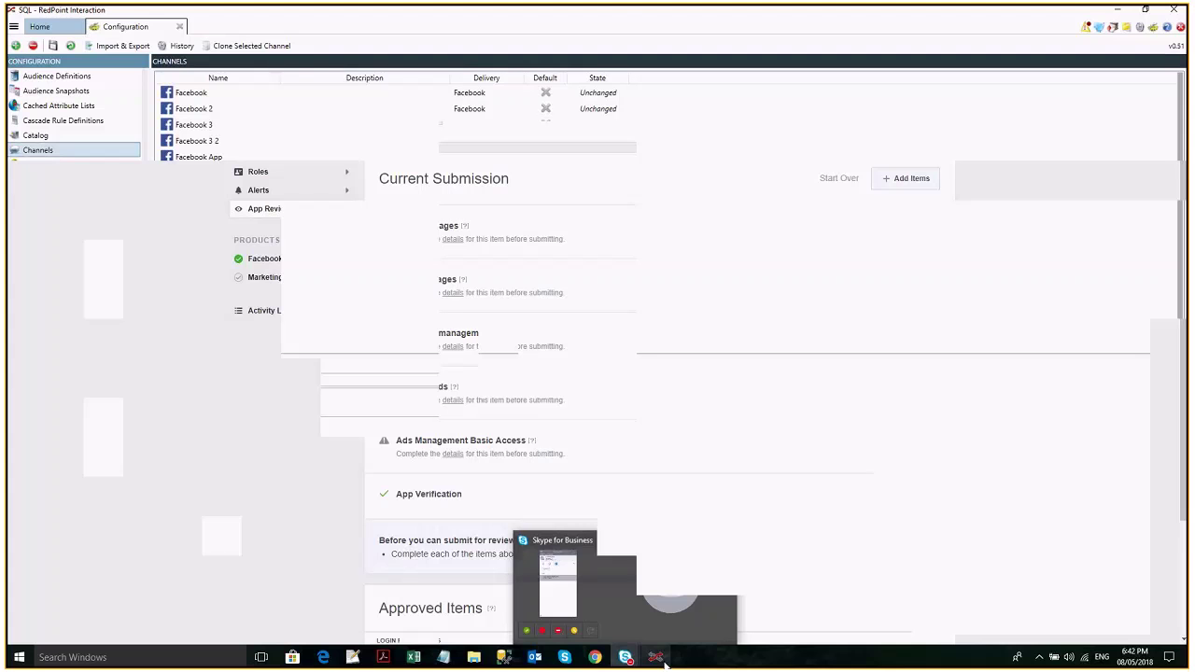
pyautogui.click(595, 659)
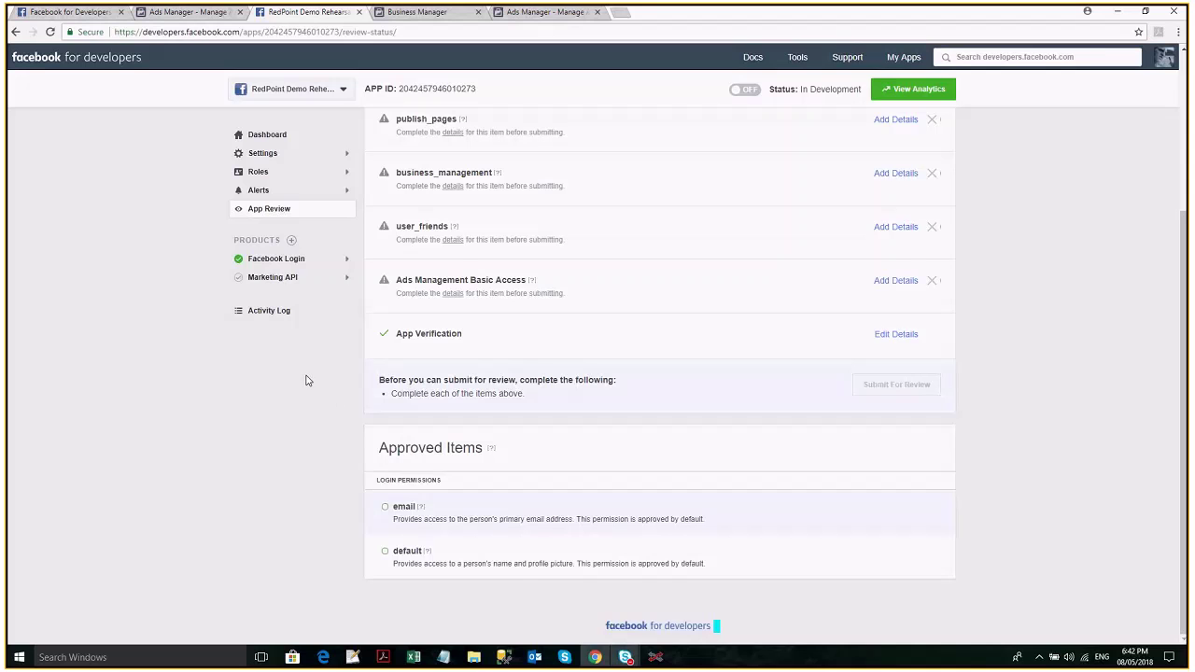
pyautogui.scroll(2, 306, 380)
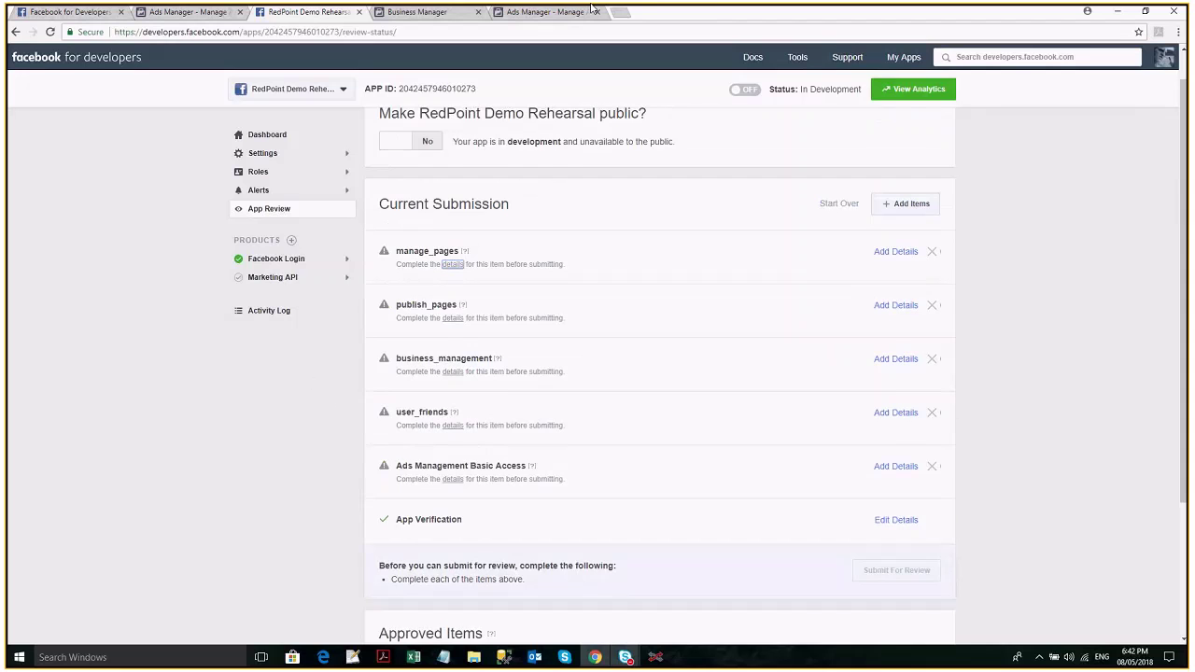
pyautogui.scroll(1, 338, 96)
pyautogui.click(338, 93)
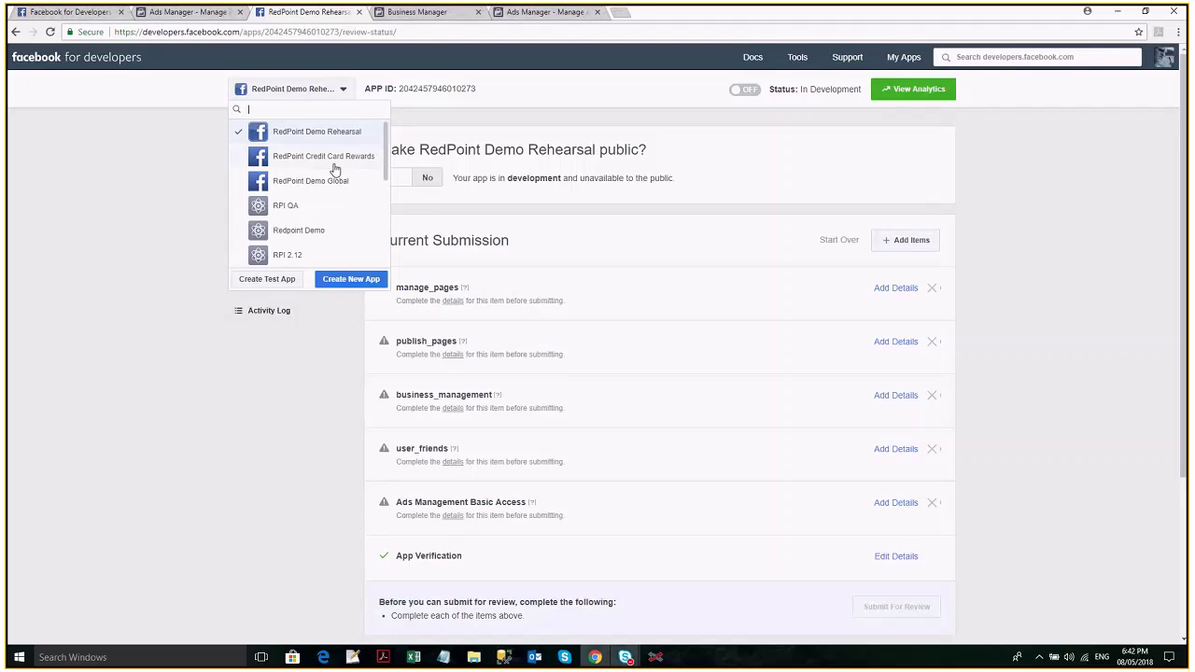
pyautogui.click(333, 164)
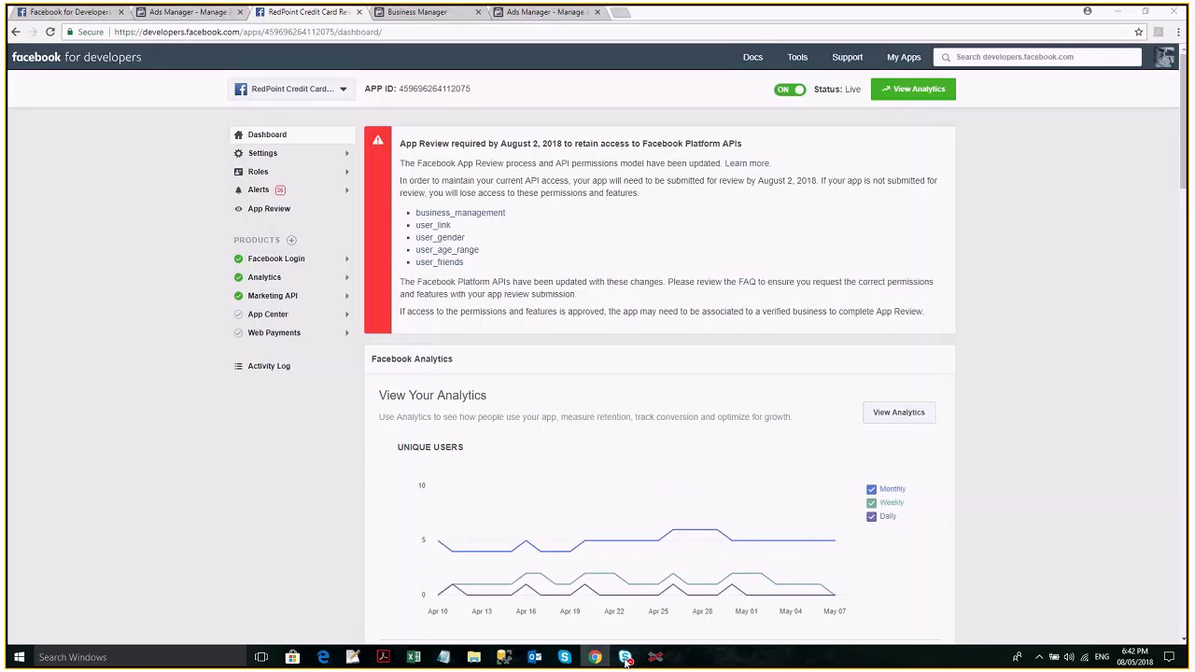
pyautogui.click(625, 658)
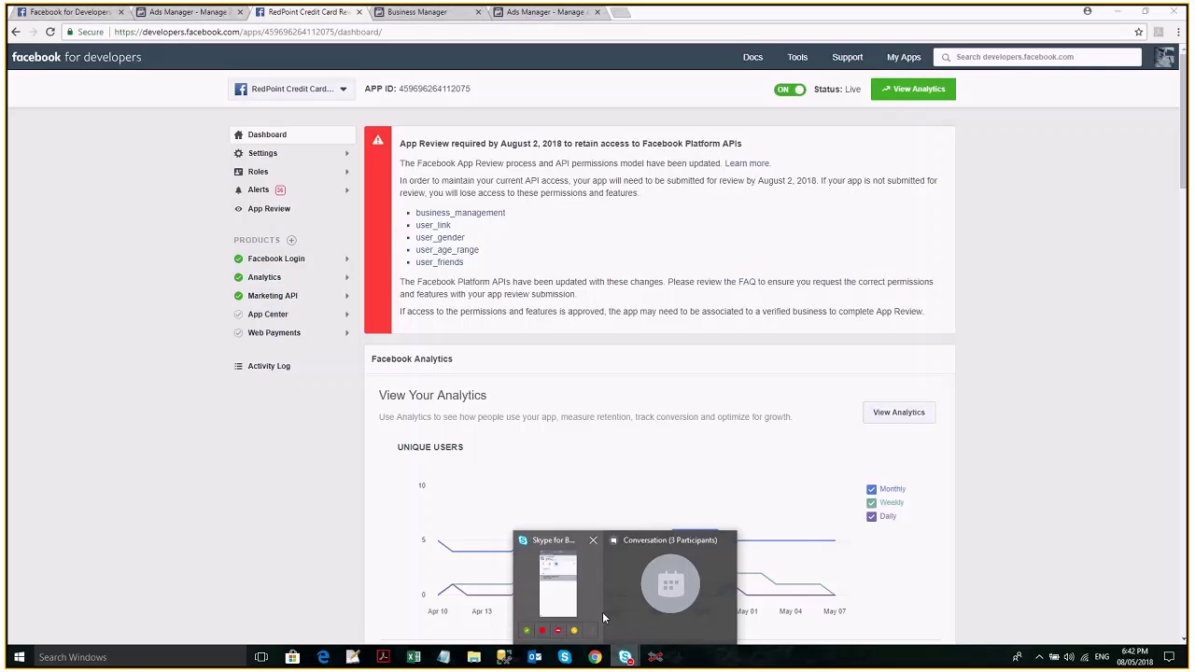
pyautogui.moveTo(636, 606)
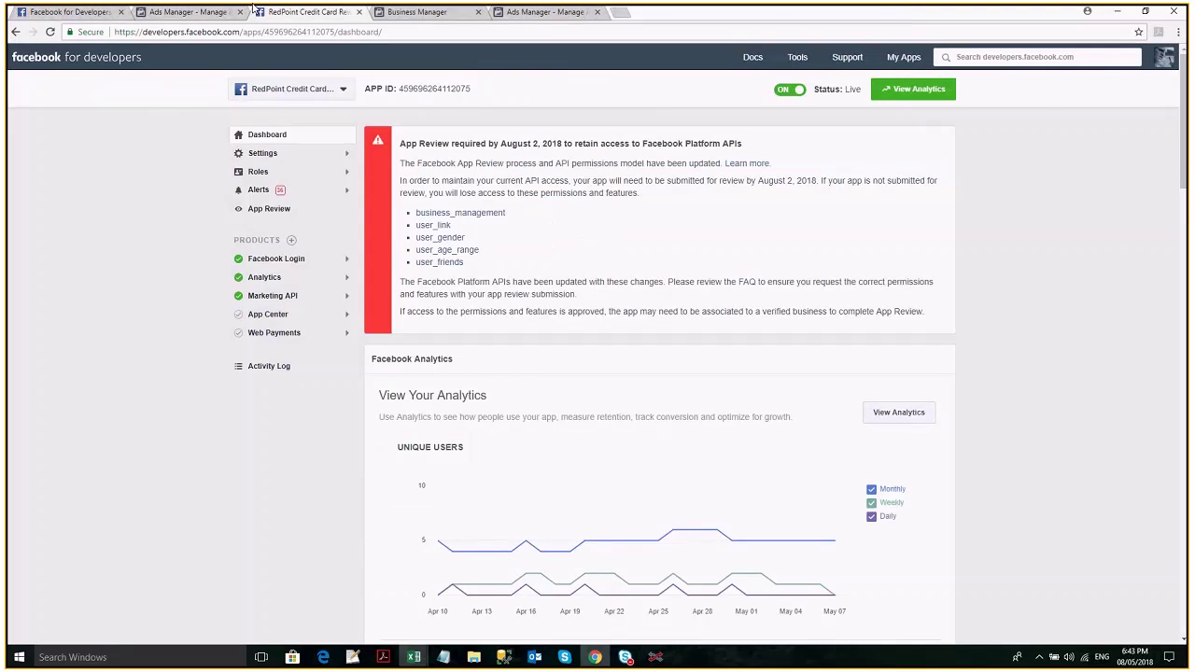
# Copy the Credit Card Rewards app ID and go to its Basic settings.
pyautogui.click(434, 89)
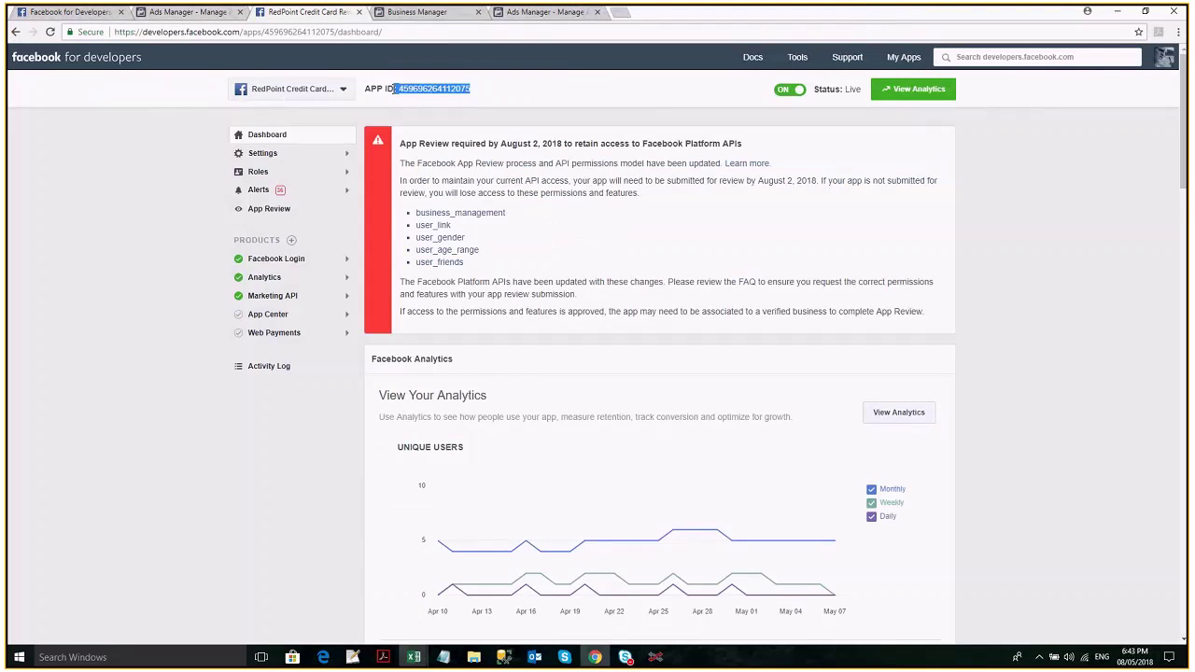
pyautogui.click(290, 155)
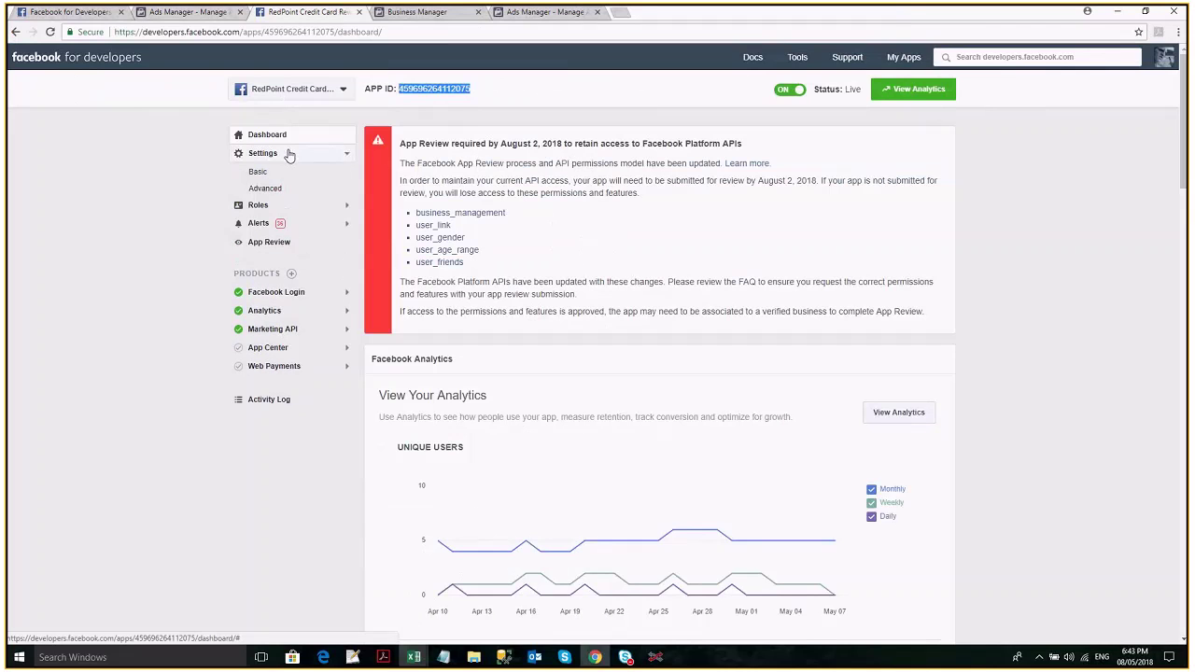
pyautogui.click(279, 176)
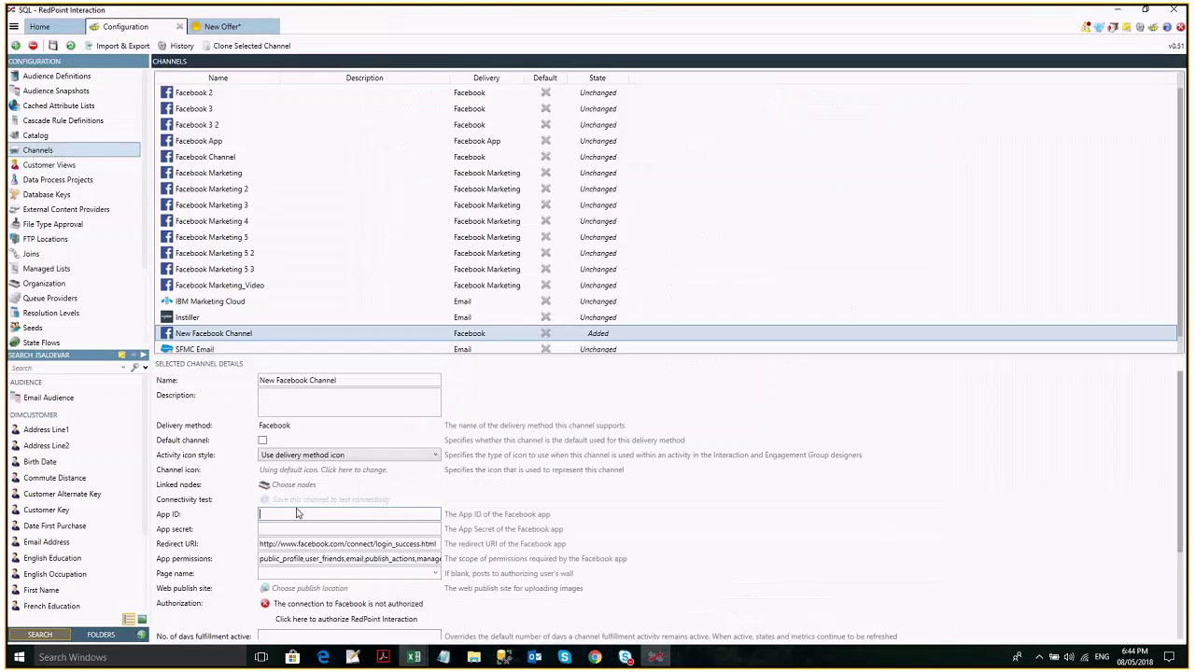
# Paste the copied App ID into the New Facebook Channel and move to App secret.
pyautogui.hotkey('ctrl', 'v')
pyautogui.press('Tab')
pyautogui.hotkey('ctrl', 'v')
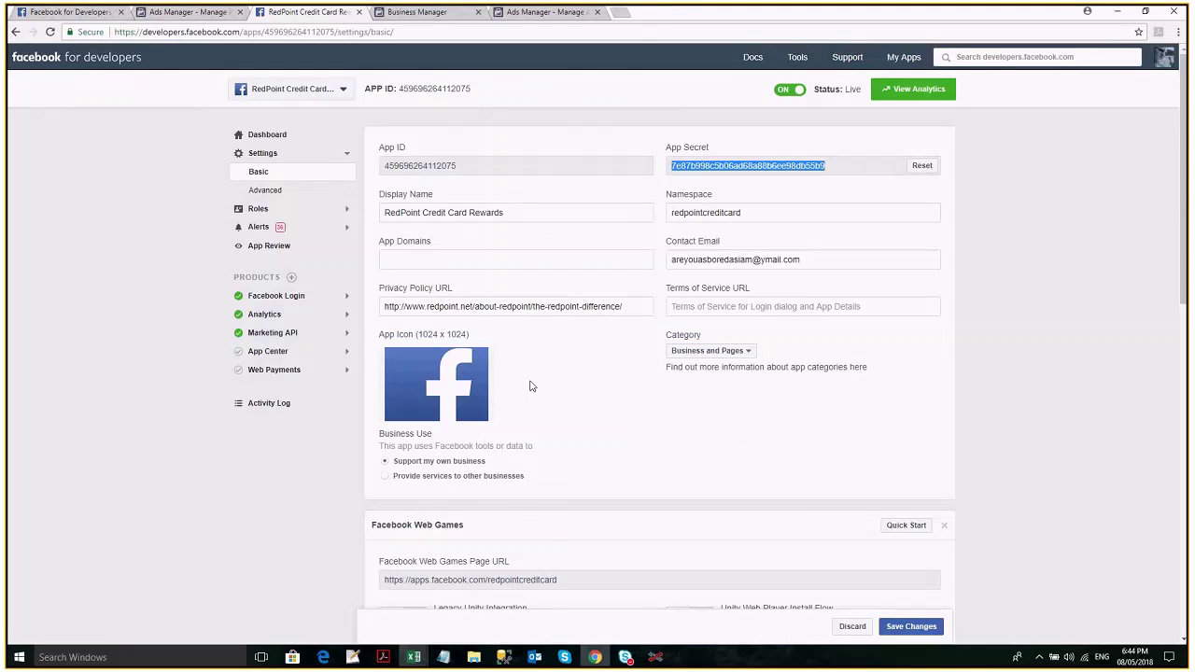
# Get the guidgenerator.com redirect URI from Facebook Login settings and return to RedPoint Interaction.
pyautogui.scroll(-4, 314, 283)
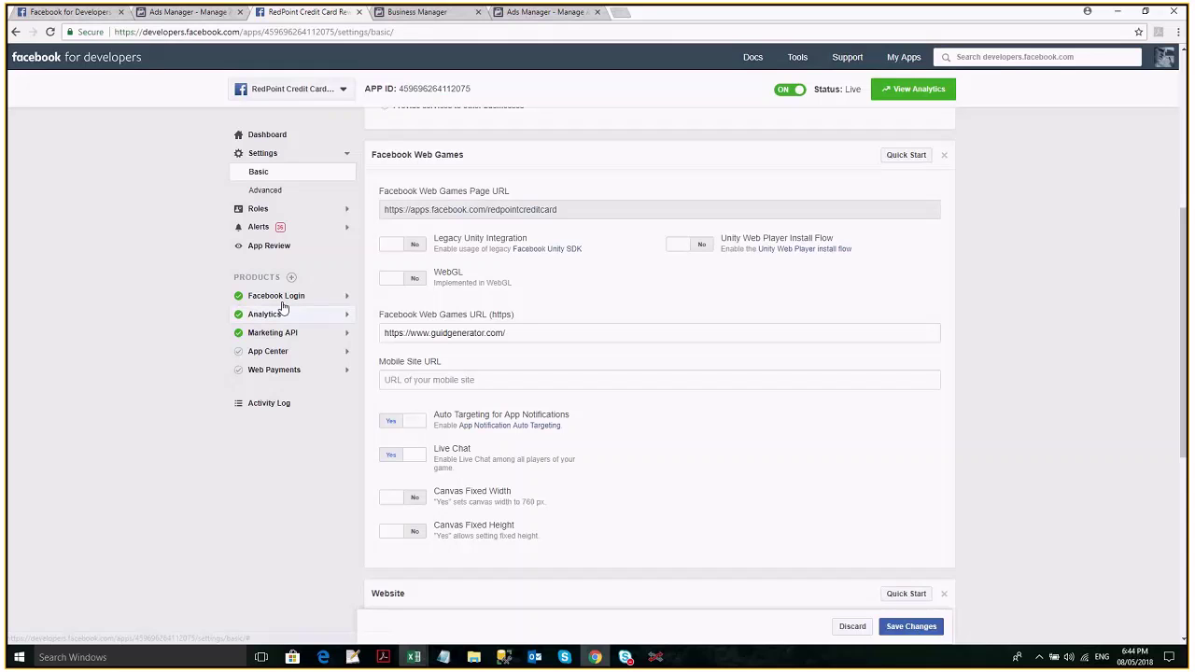
pyautogui.click(280, 297)
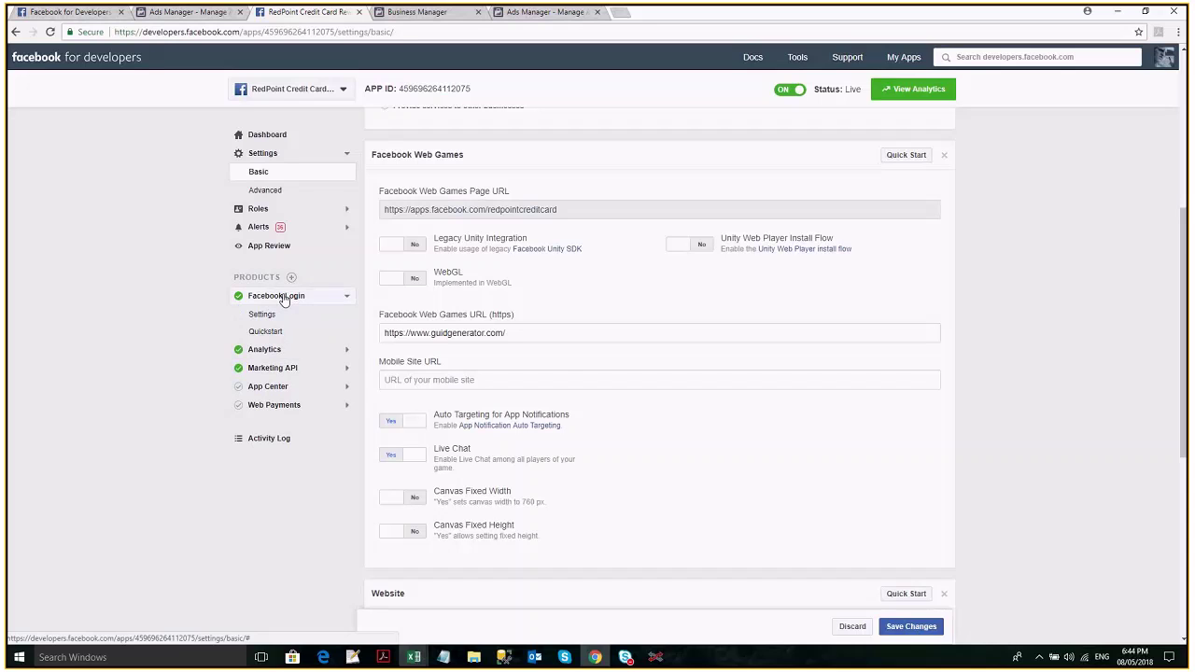
pyautogui.click(284, 298)
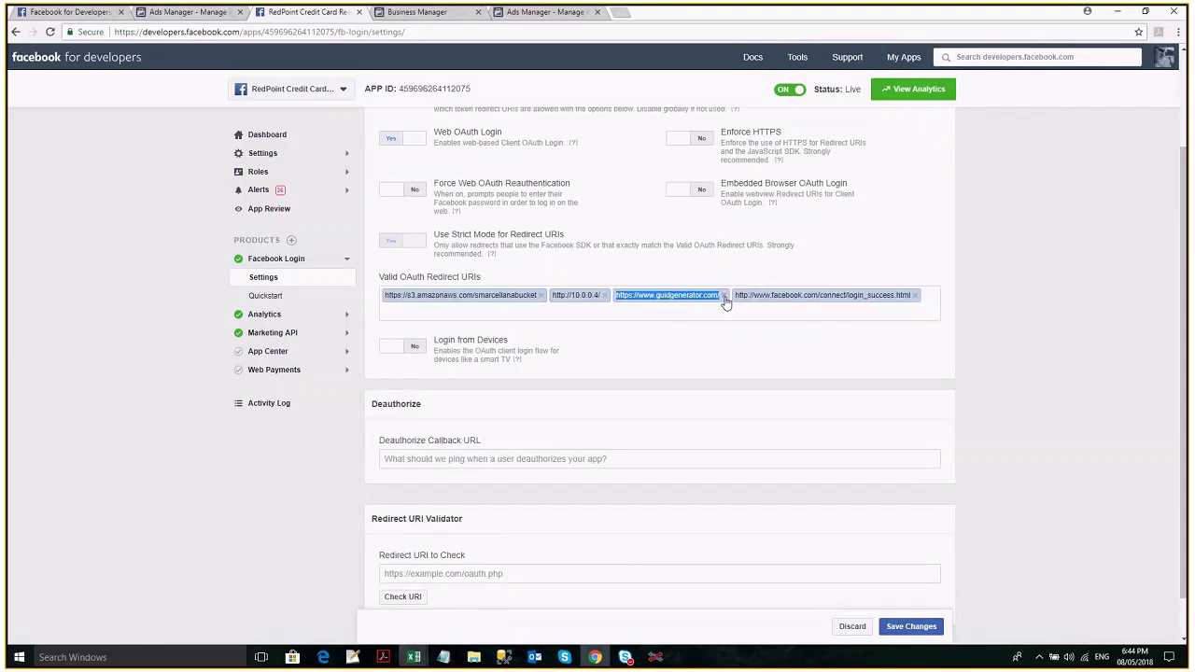
pyautogui.hotkey('alt', 'Tab')
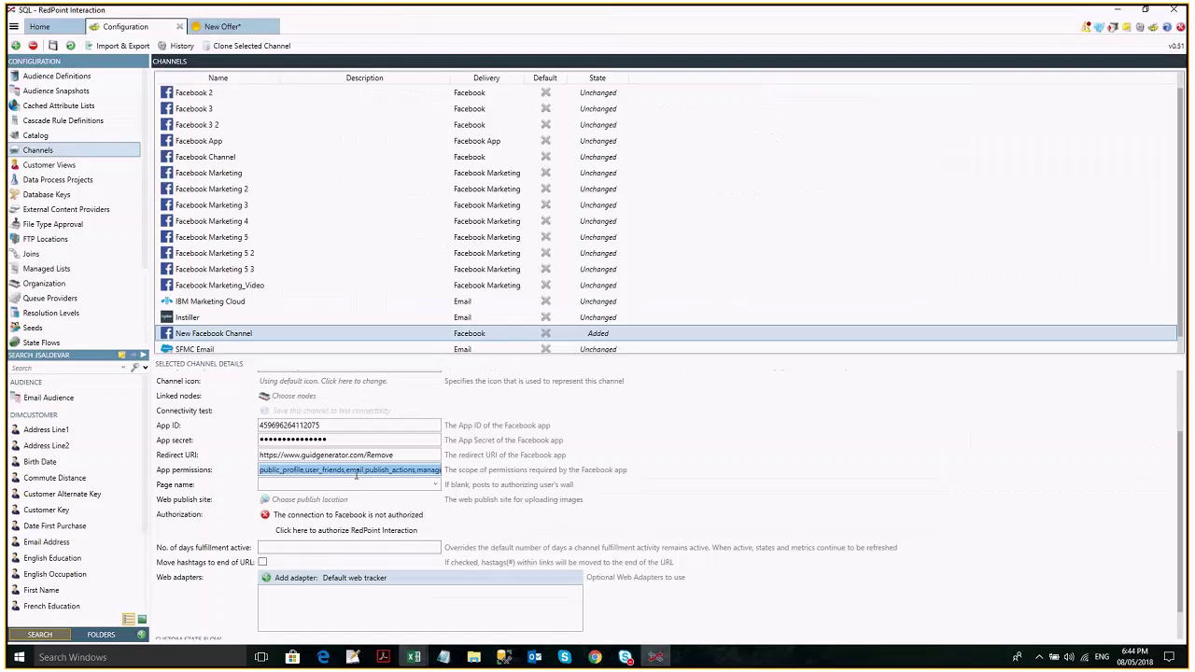
# Dismiss the authentication error, strip 'Remove' from the redirect URI, and retry authorizing the channel.
pyautogui.click(703, 351)
pyautogui.click(399, 455)
pyautogui.press('BackSpace')
pyautogui.press('BackSpace')
pyautogui.press('BackSpace')
pyautogui.press('BackSpace')
pyautogui.press('BackSpace')
pyautogui.press('BackSpace')
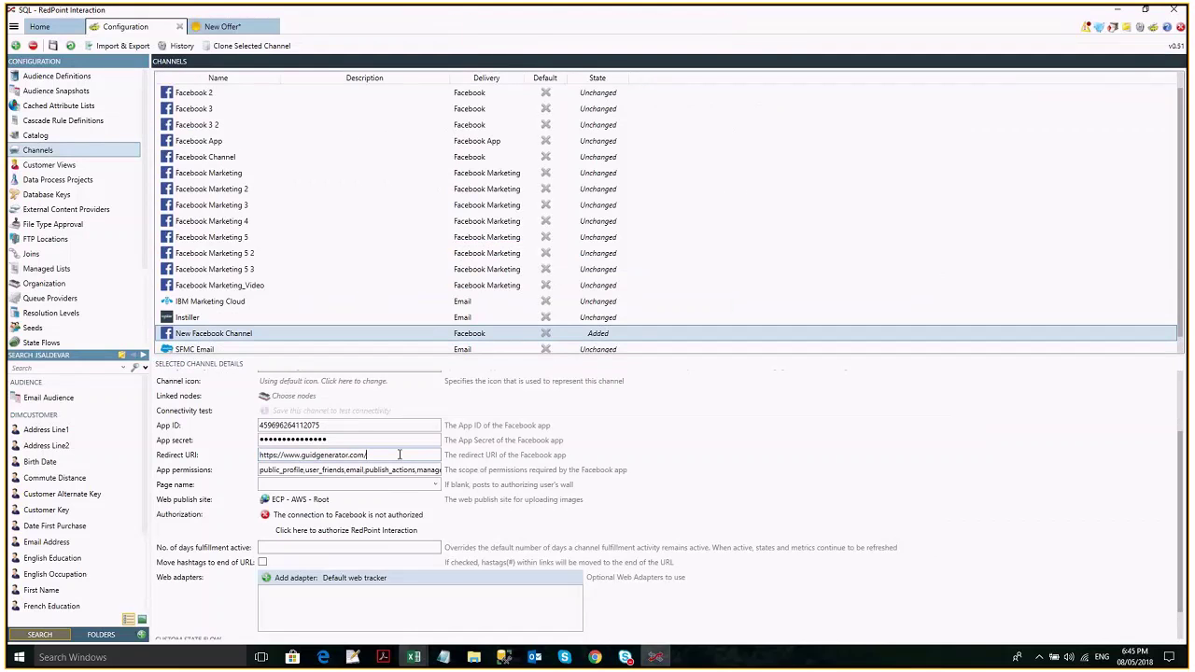
pyautogui.click(401, 533)
# Review the public_profile,user_friends,email,publish_actions permissions and the available Facebook Page names.
pyautogui.click(391, 474)
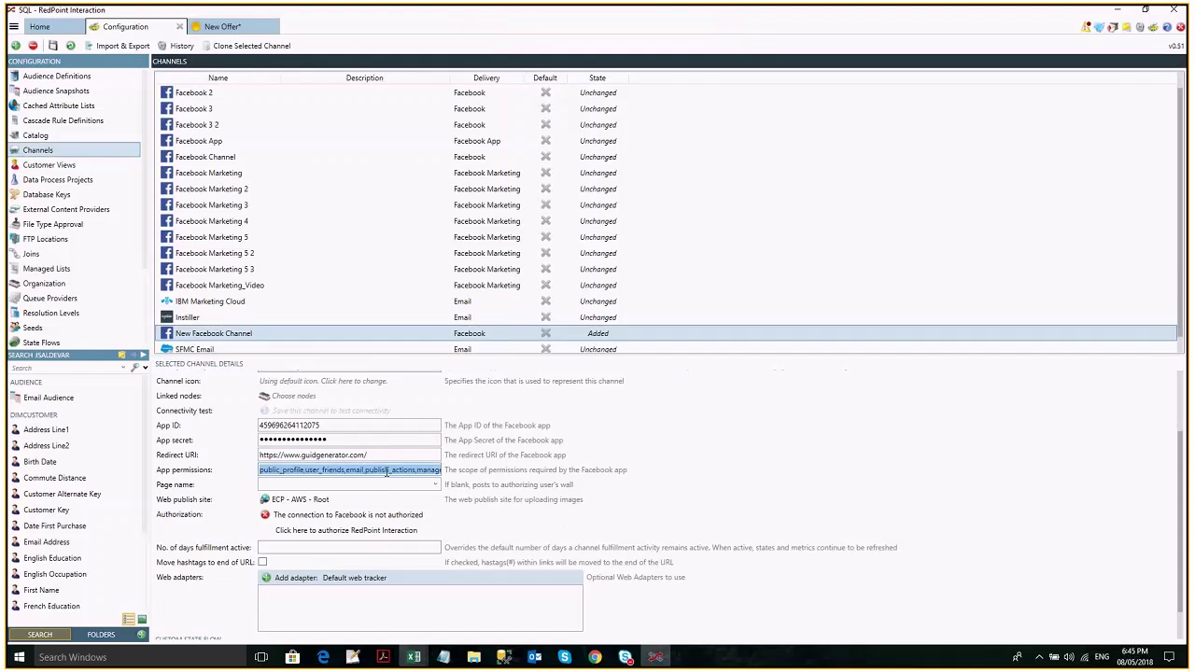
pyautogui.click(364, 472)
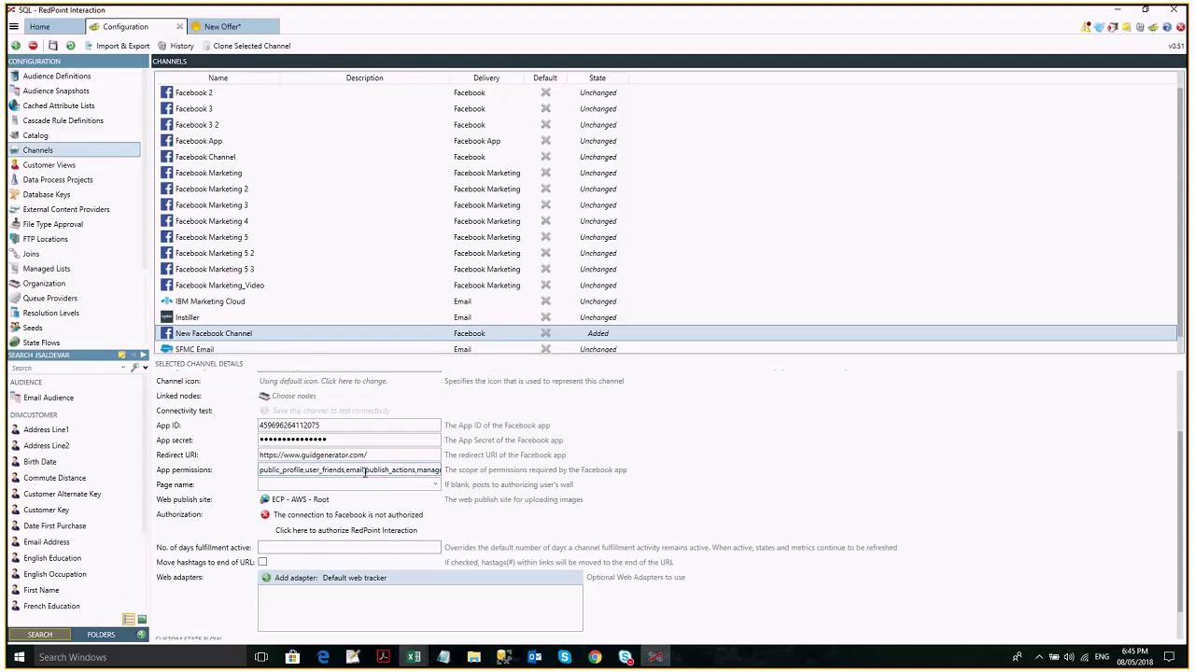
pyautogui.click(436, 484)
pyautogui.click(435, 485)
pyautogui.scroll(-1, 568, 619)
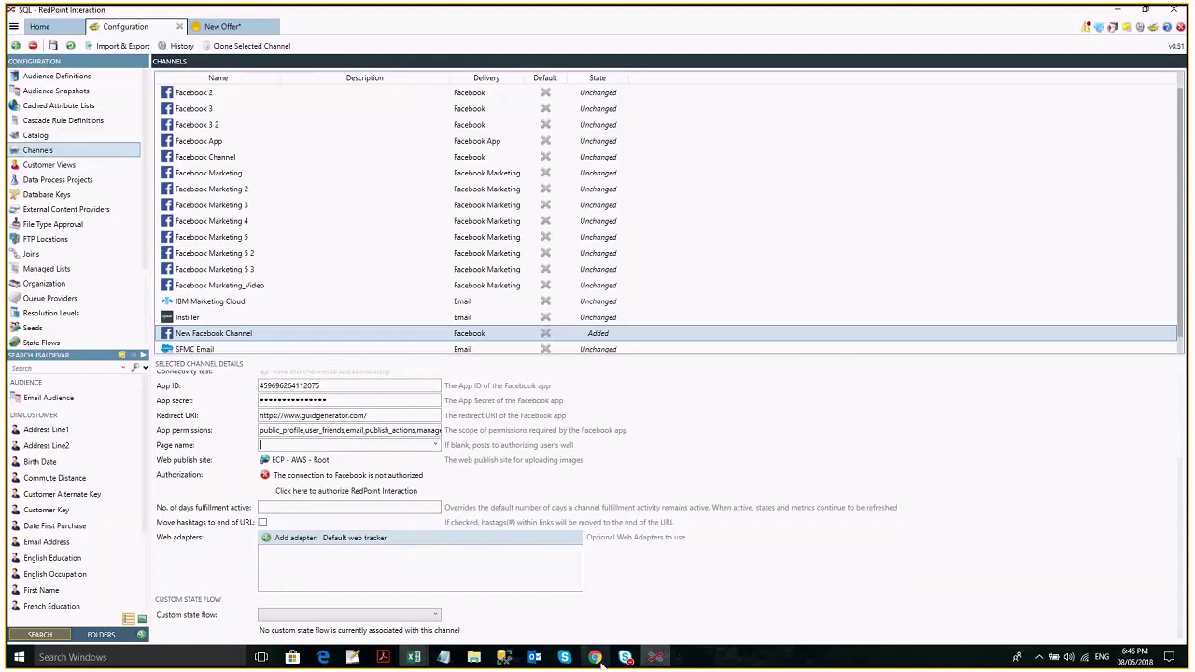
pyautogui.moveTo(600, 663)
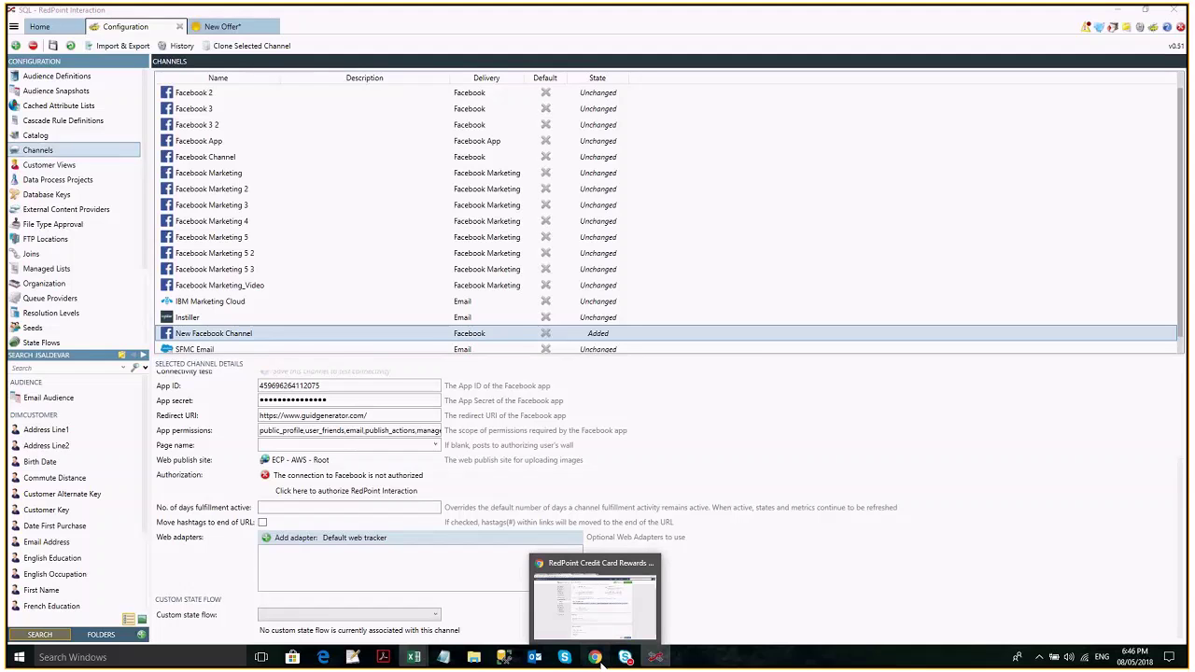
# Switch back to Chrome's Facebook Login settings, keeping RedPoint Credit Card Rewards selected in the app list.
pyautogui.click(598, 659)
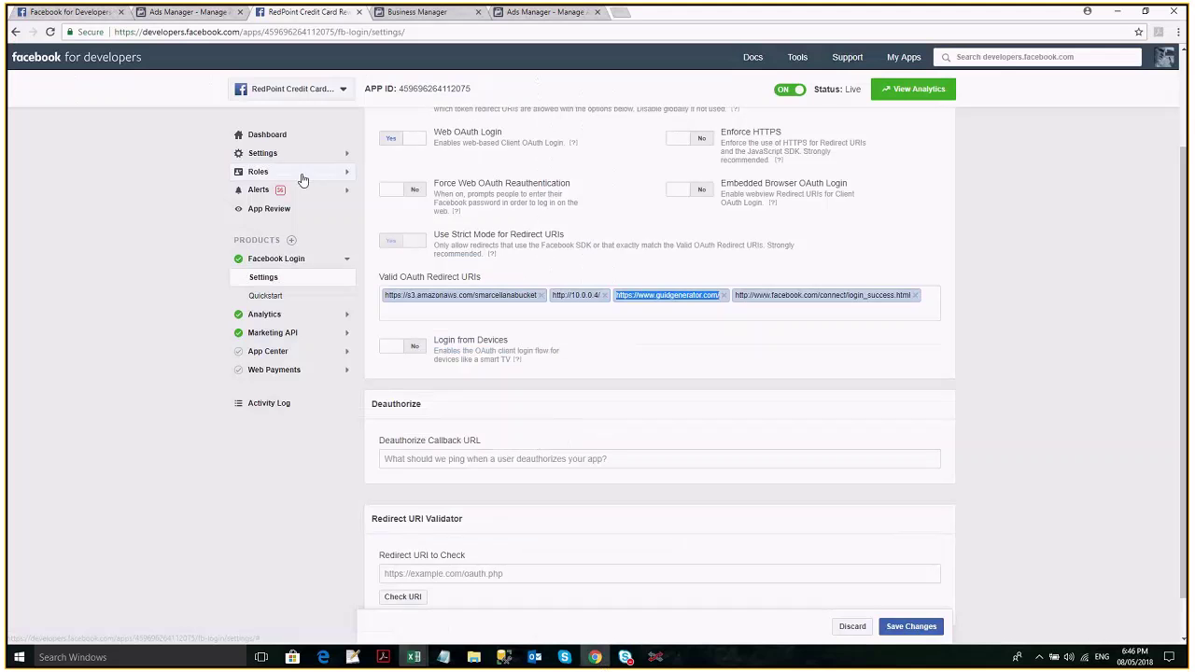
pyautogui.click(345, 90)
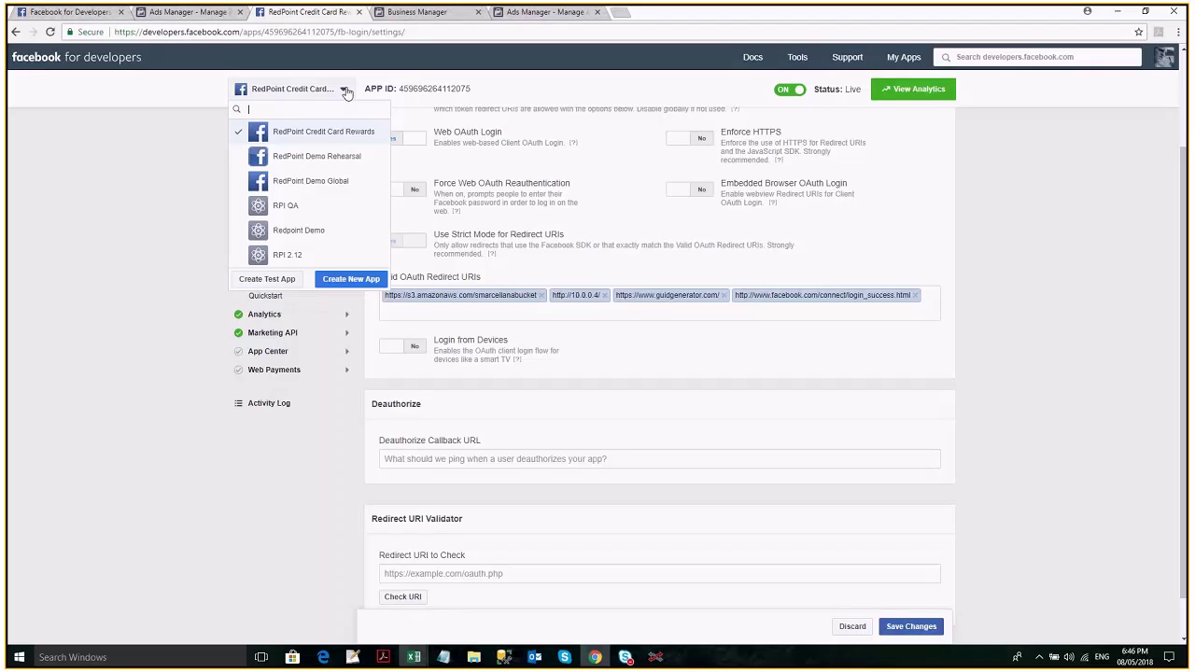
pyautogui.click(346, 92)
pyautogui.scroll(2, 277, 163)
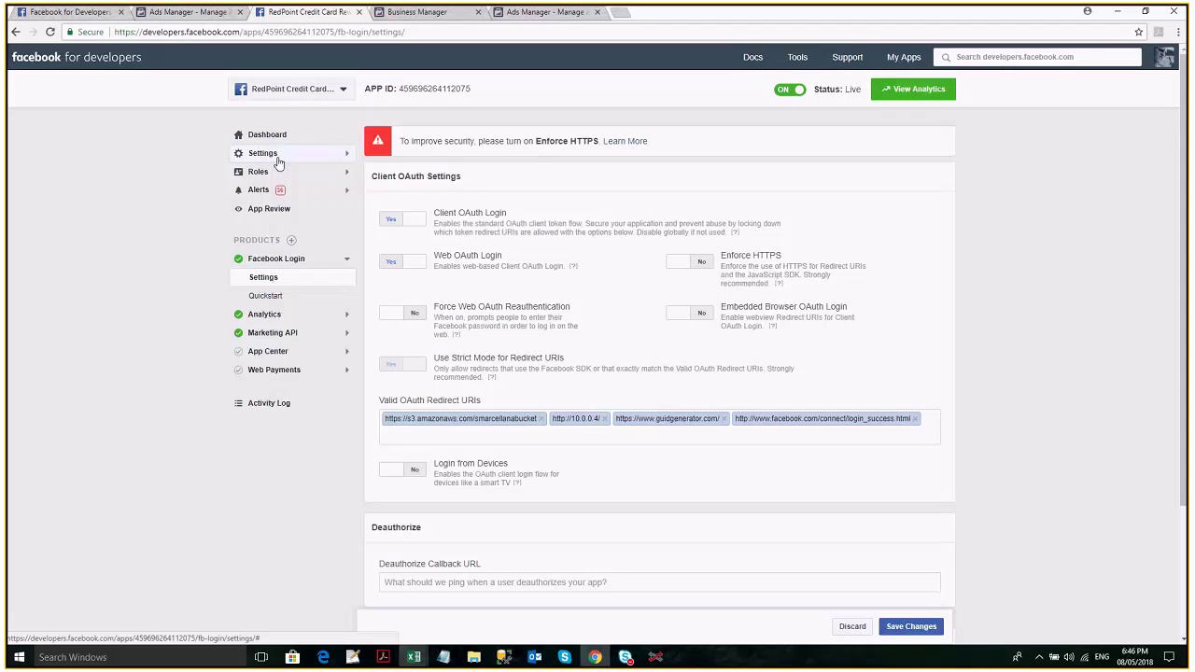
# In Settings > Advanced, check the Upgrade All Calls versions and leave it at v2.6.
pyautogui.click(262, 154)
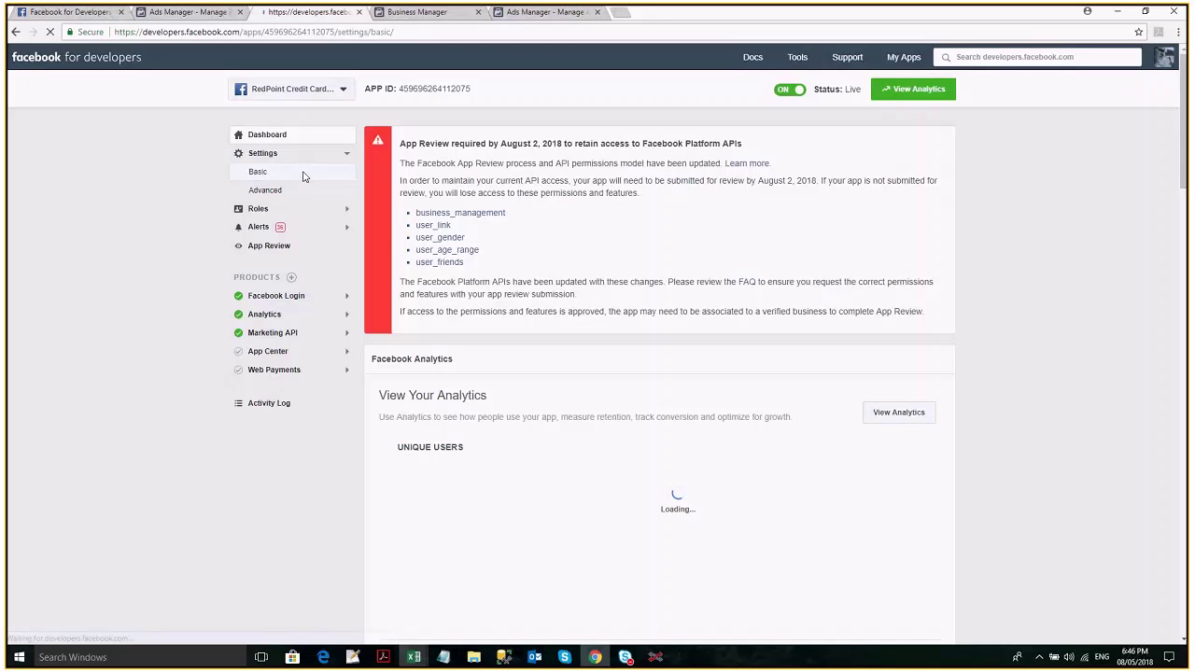
pyautogui.click(285, 192)
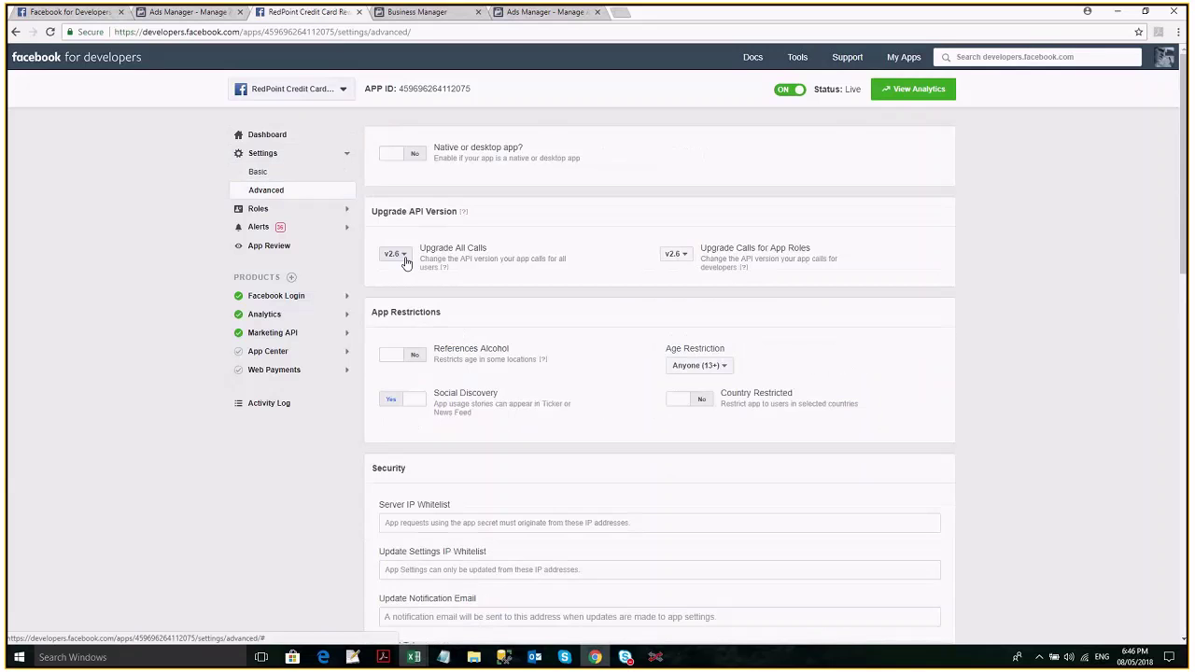
pyautogui.click(406, 260)
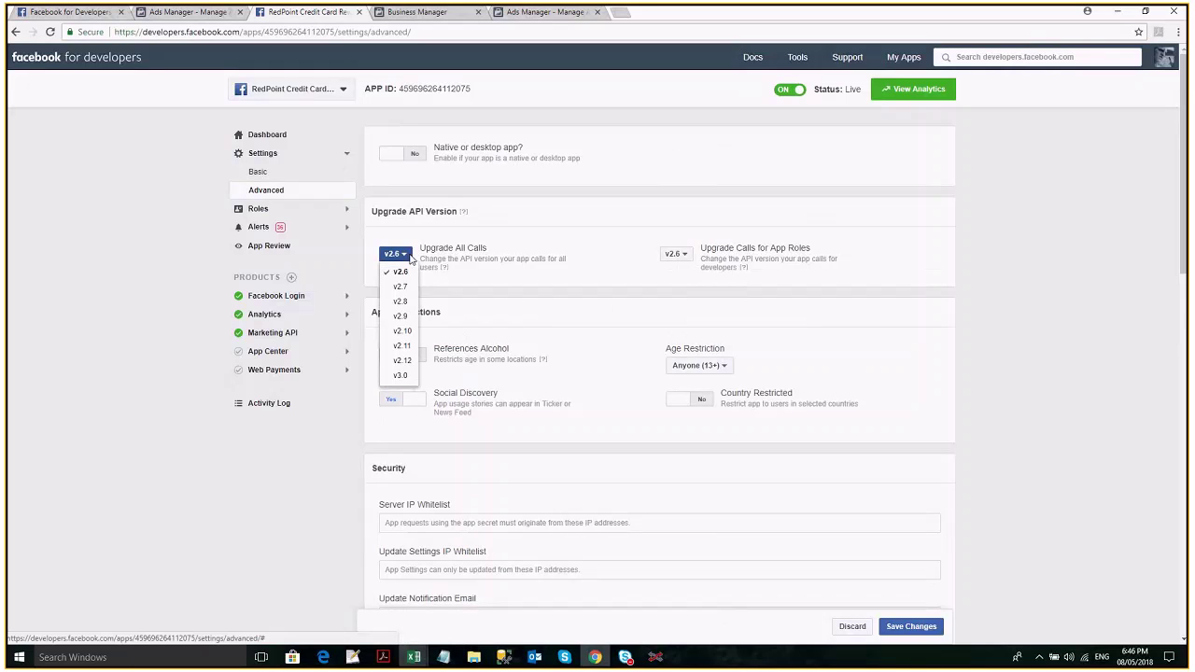
pyautogui.click(403, 261)
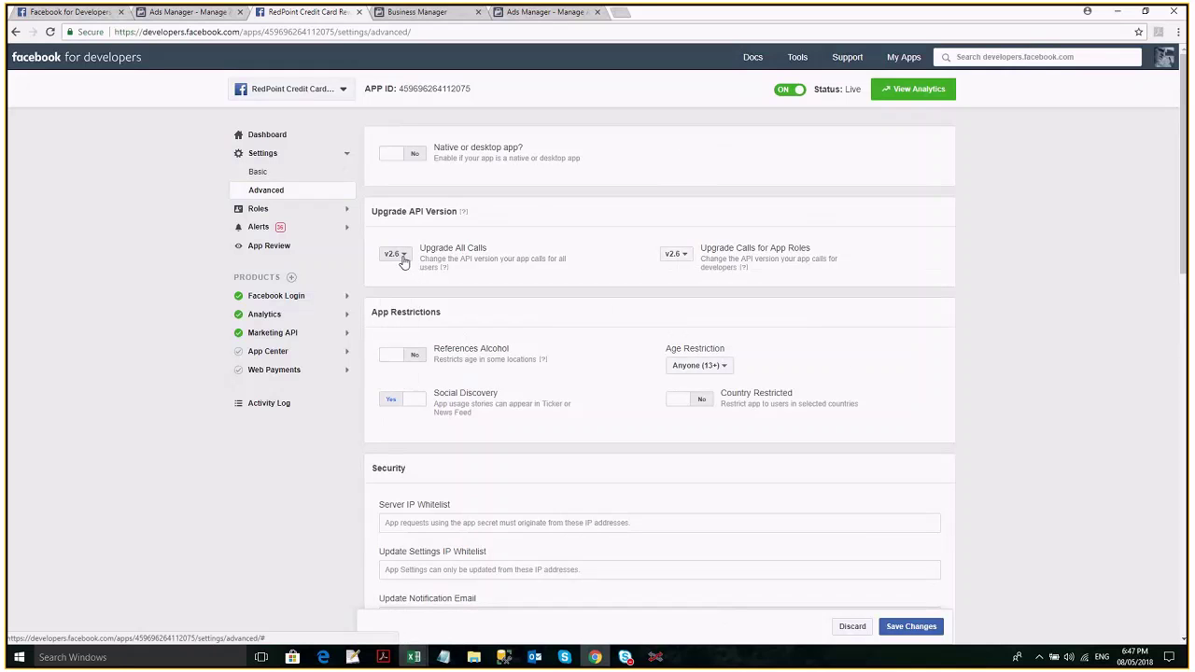
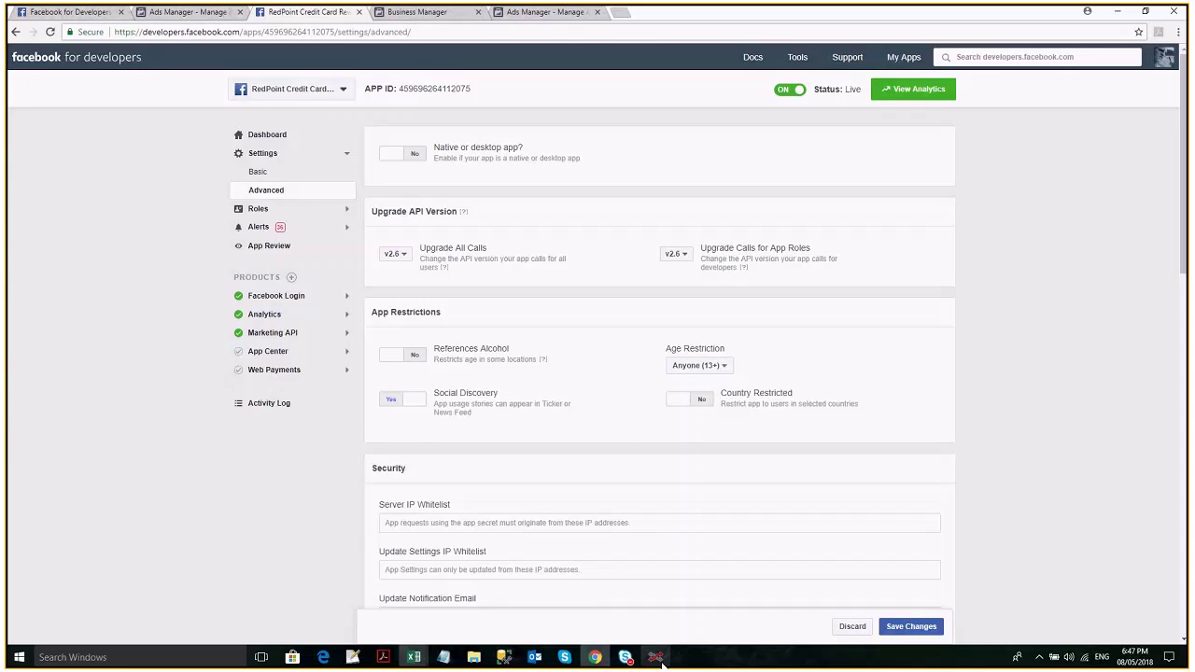
# Start authorizing the RedPoint channel's Facebook connection and bring up the Facebook developer settings page.
pyautogui.click(657, 657)
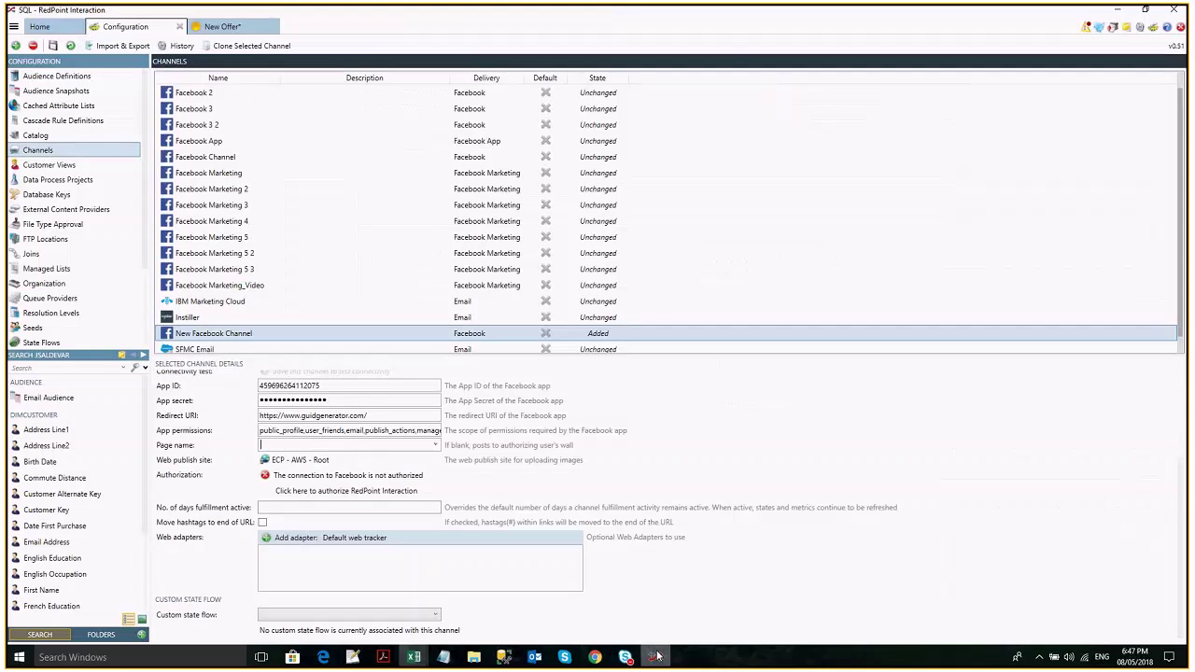
pyautogui.hotkey('alt', 'Tab')
pyautogui.hotkey('alt', 'Tab')
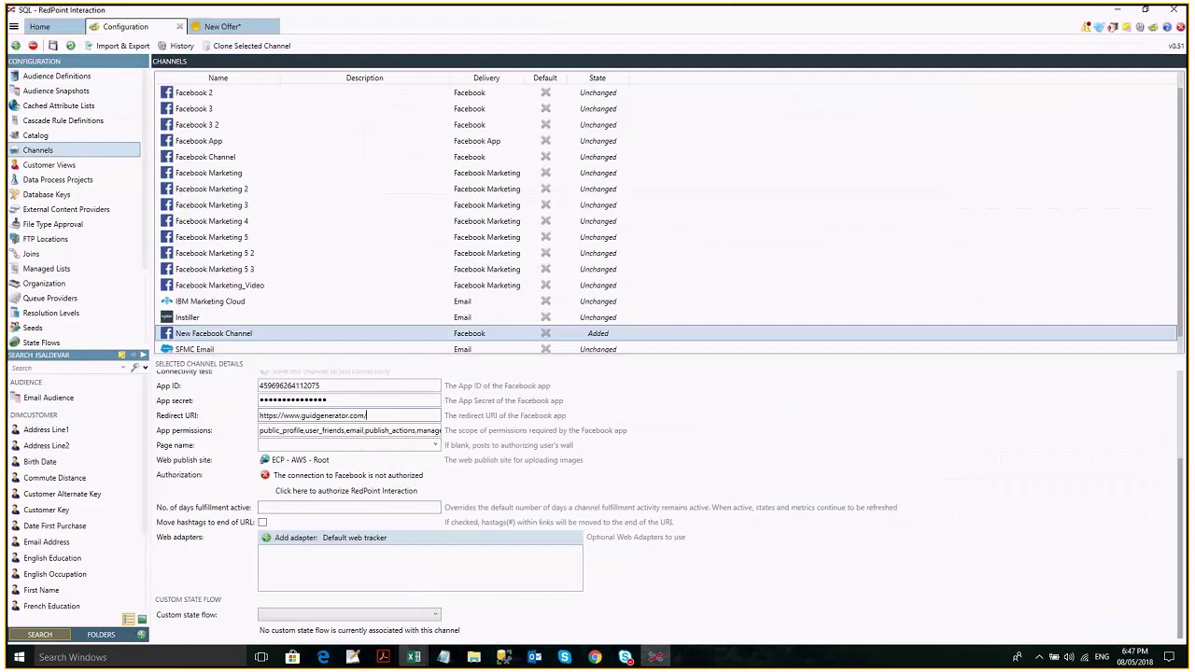
pyautogui.click(390, 493)
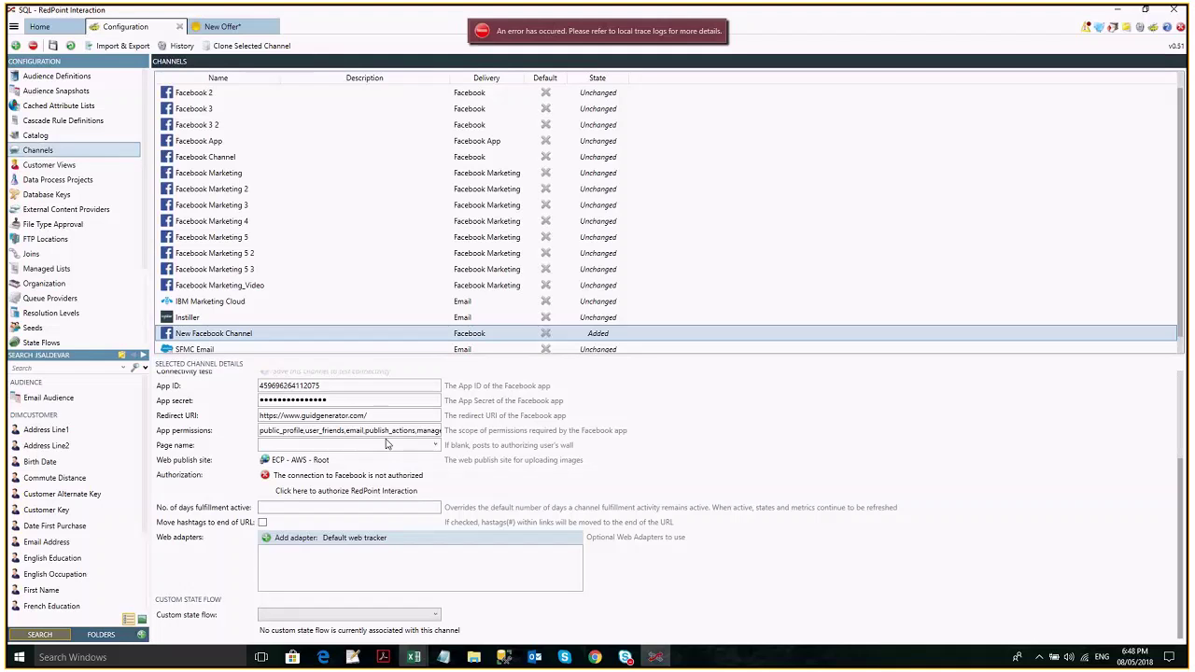
pyautogui.scroll(1, 513, 396)
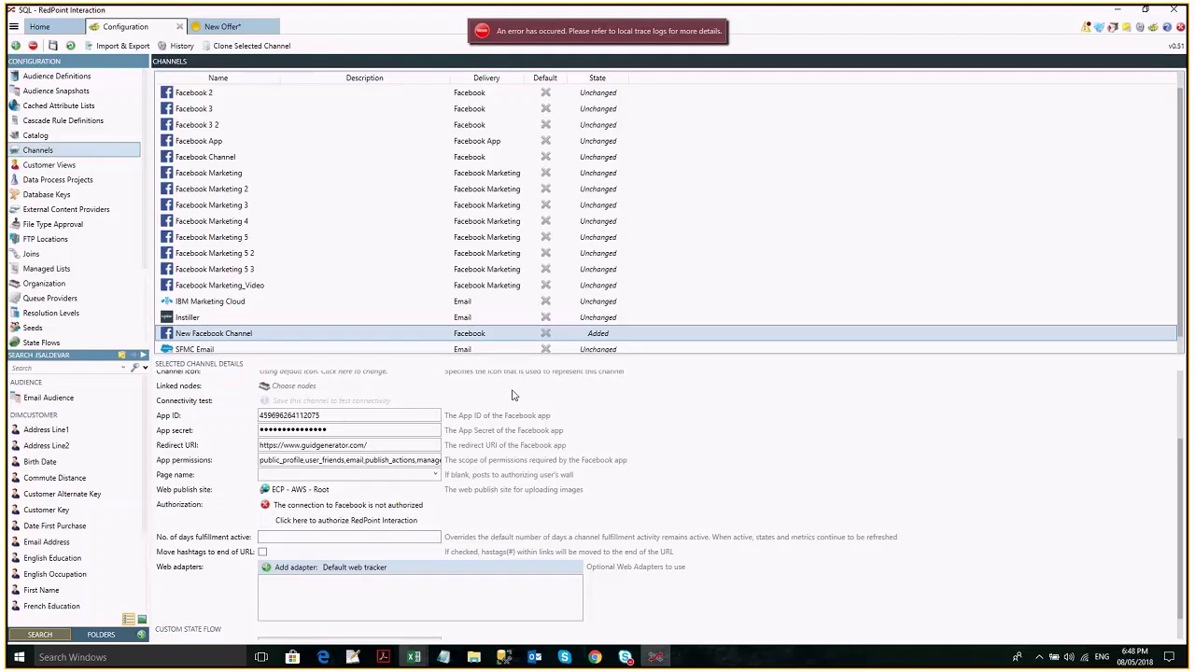
pyautogui.scroll(1, 513, 395)
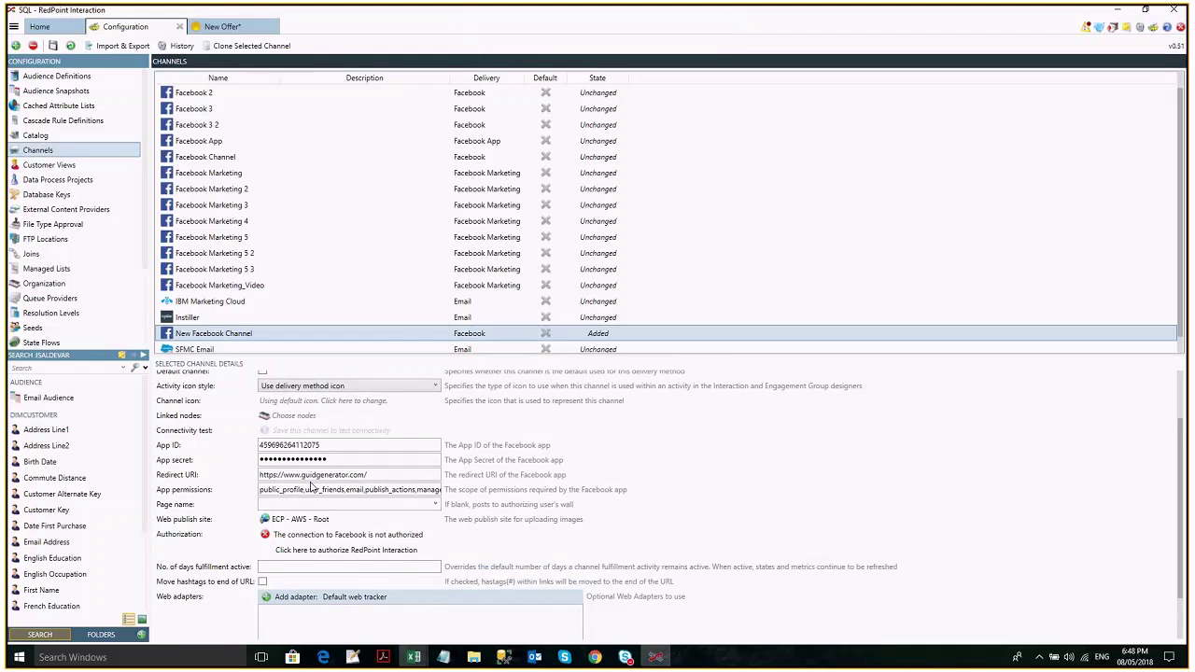
pyautogui.moveTo(598, 660)
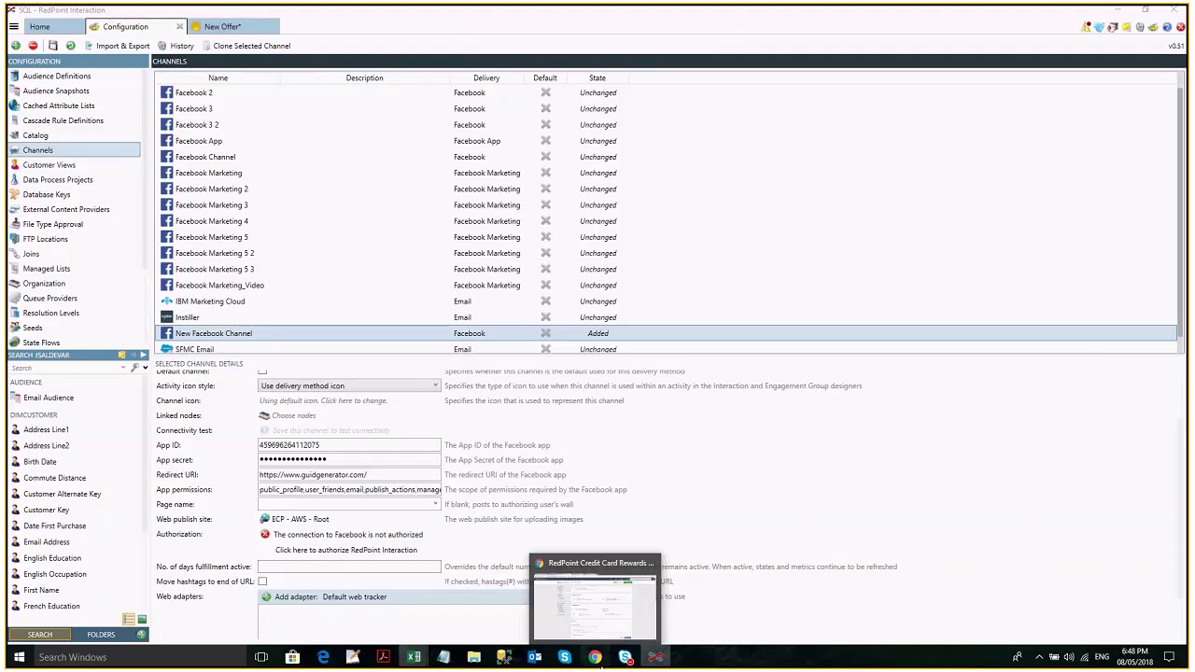
pyautogui.click(602, 662)
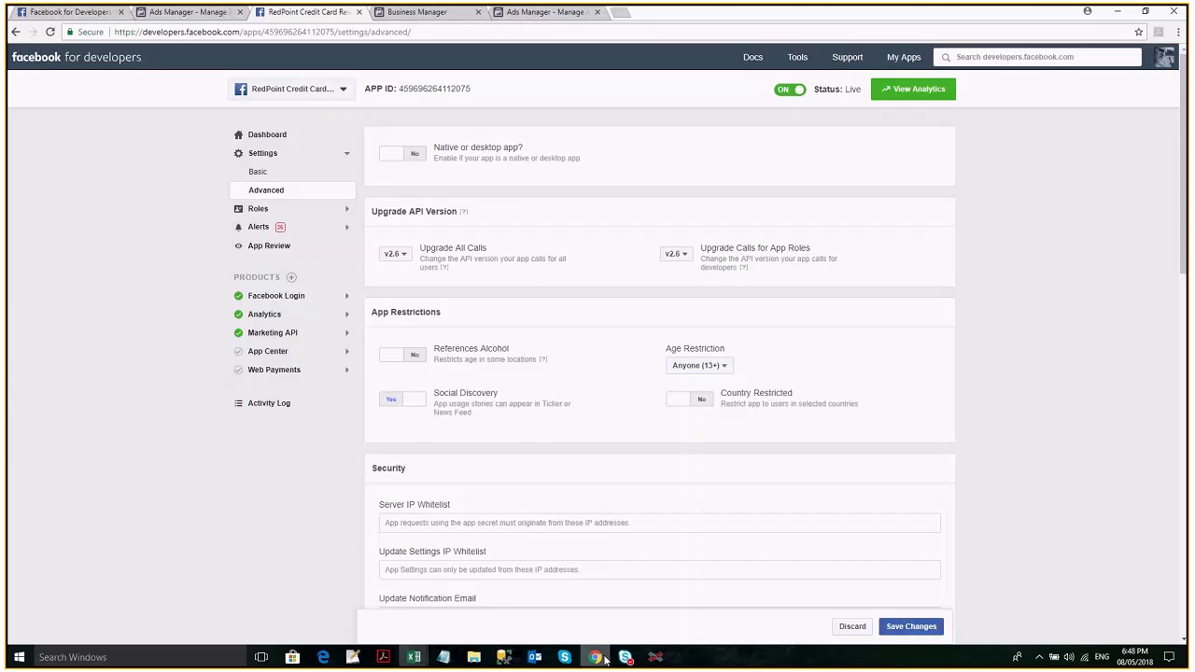
# Select the channel's stored App secret in RedPoint, then return to the Facebook developer dashboard.
pyautogui.click(654, 657)
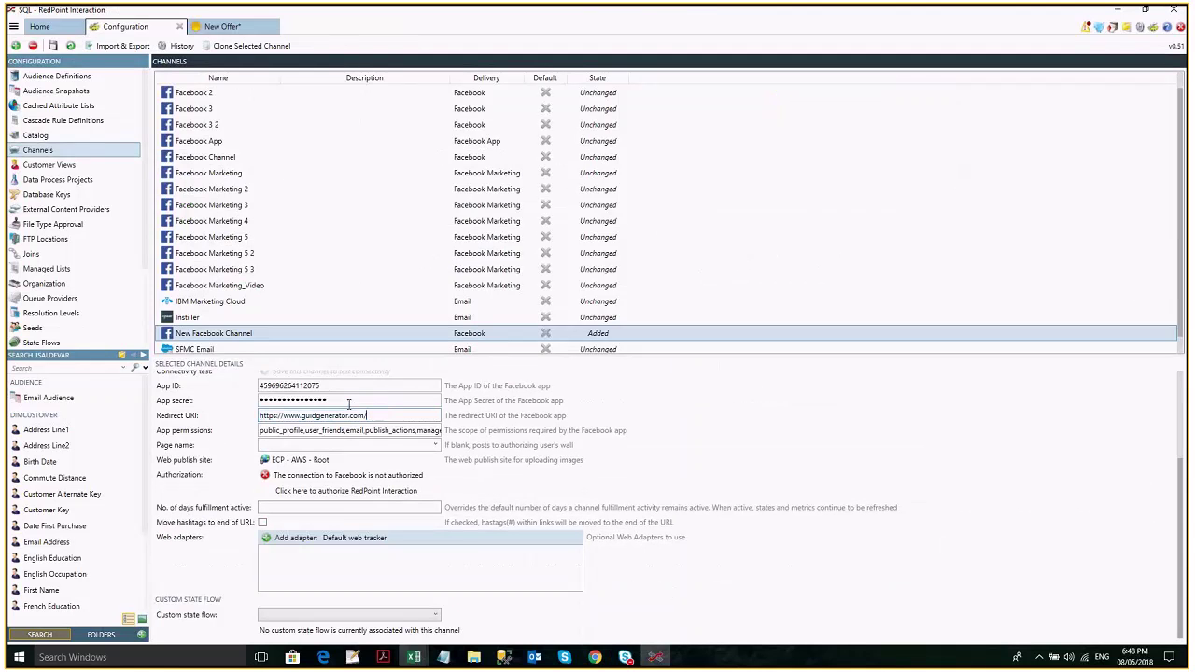
pyautogui.moveTo(349, 403); pyautogui.dragTo(260, 408)
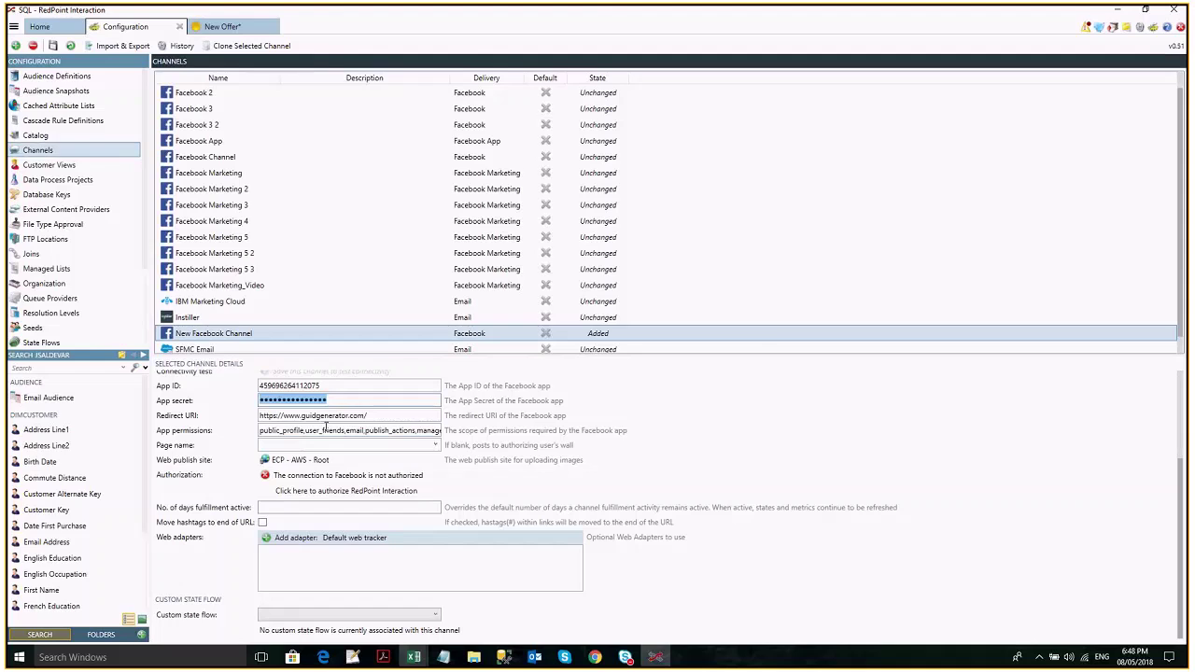
pyautogui.hotkey('alt', 'Tab')
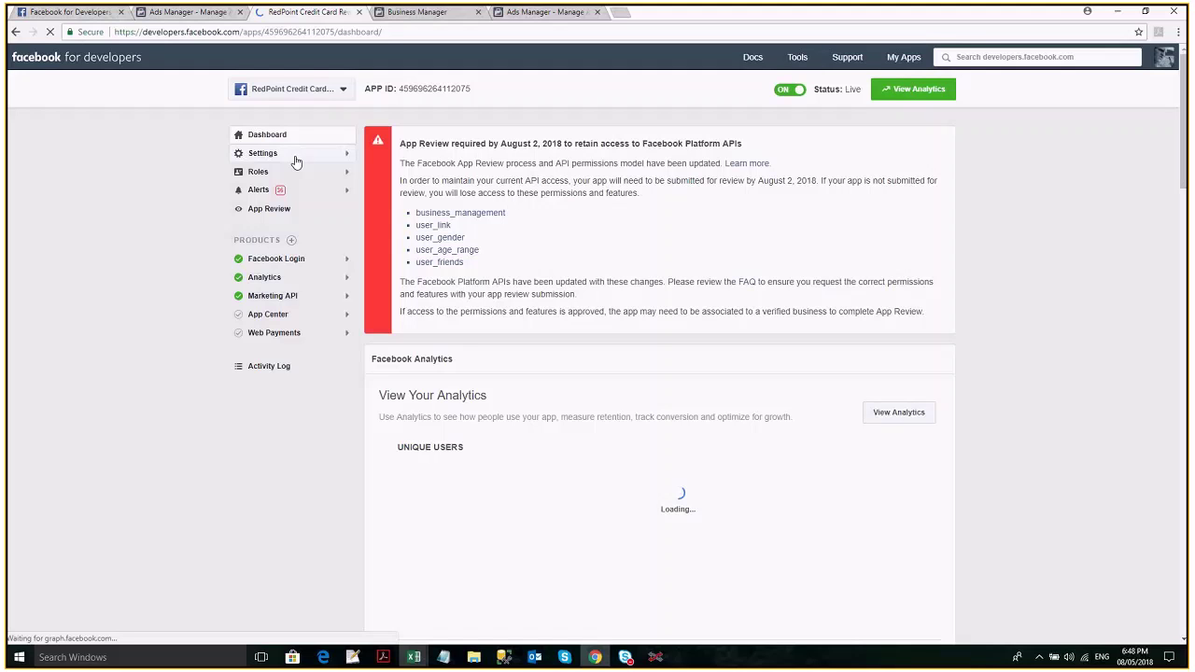
# Get the App Secret from the app's Basic settings and take it back to RedPoint for authorization.
pyautogui.click(295, 157)
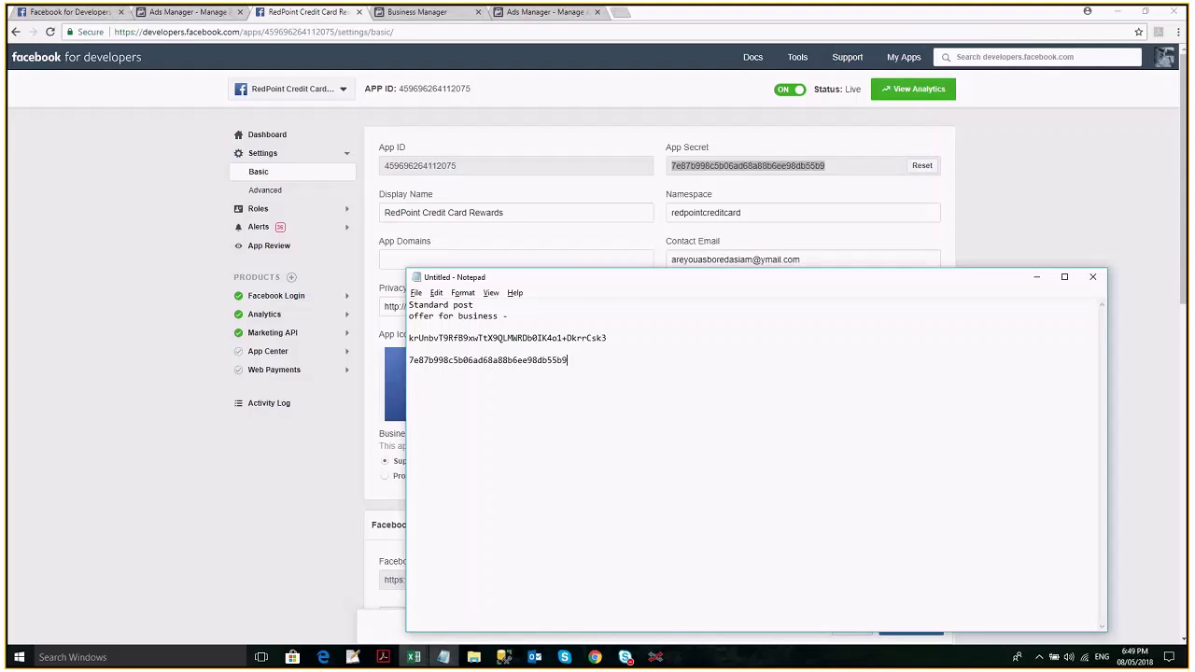
pyautogui.hotkey('alt', 'Tab')
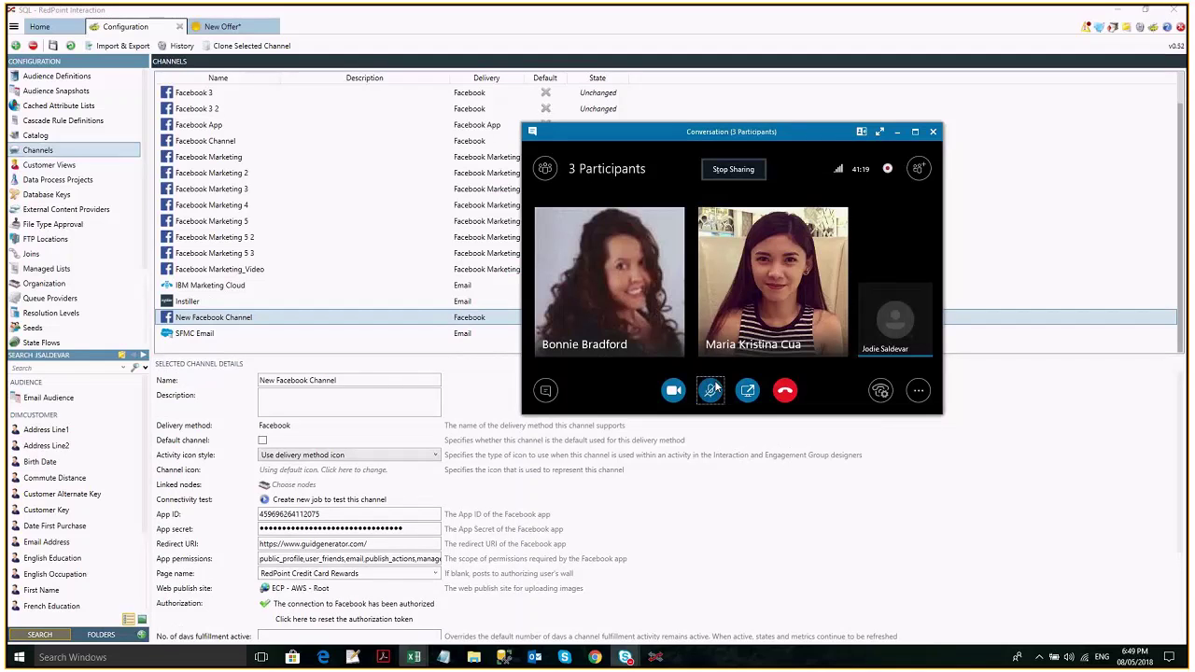
# Delete the browsing history through Internet Explorer settings, then search 'internet' to find Internet Options.
pyautogui.click(87, 658)
pyautogui.write('in')
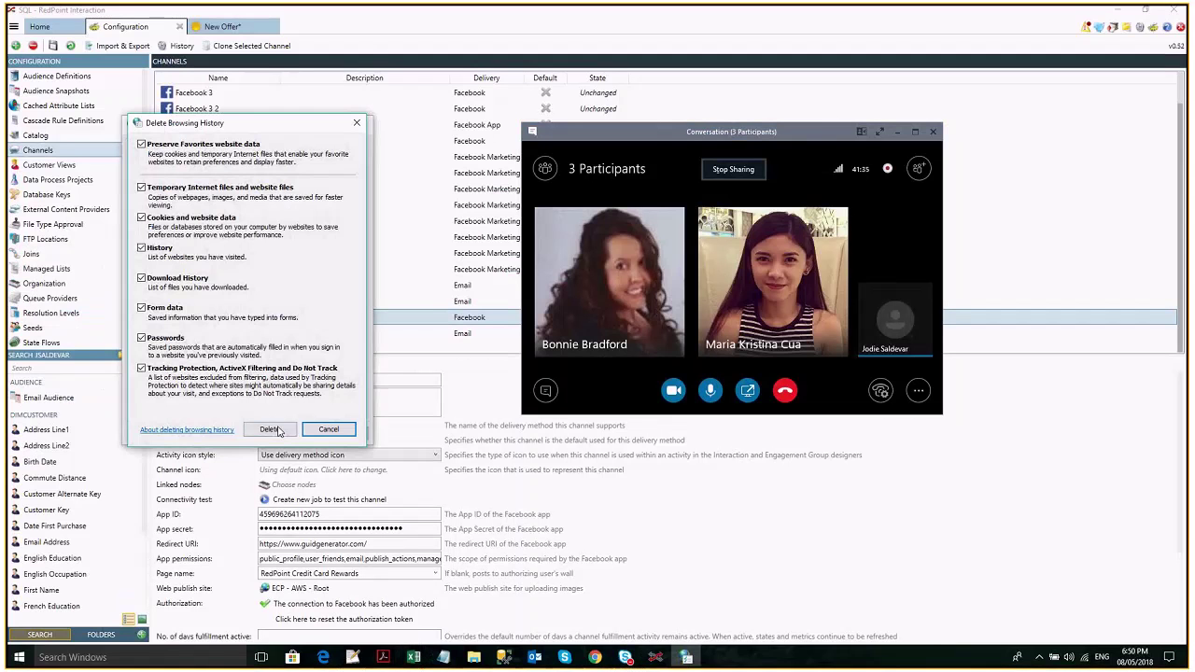
pyautogui.click(269, 430)
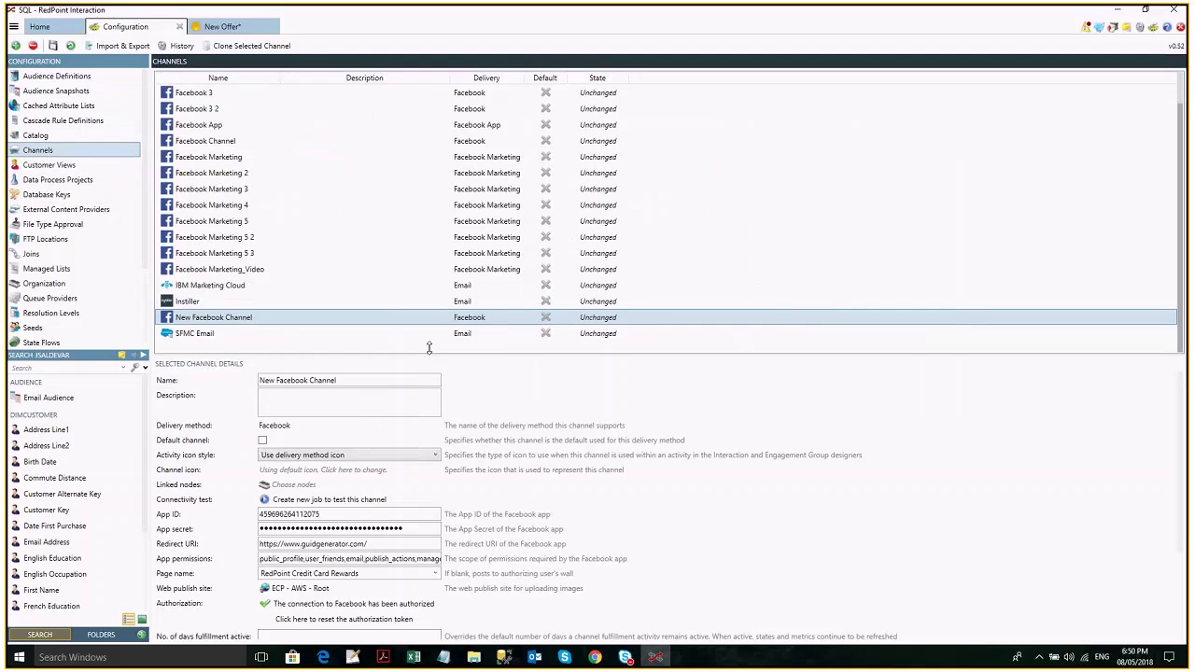
pyautogui.moveTo(429, 347); pyautogui.dragTo(412, 287)
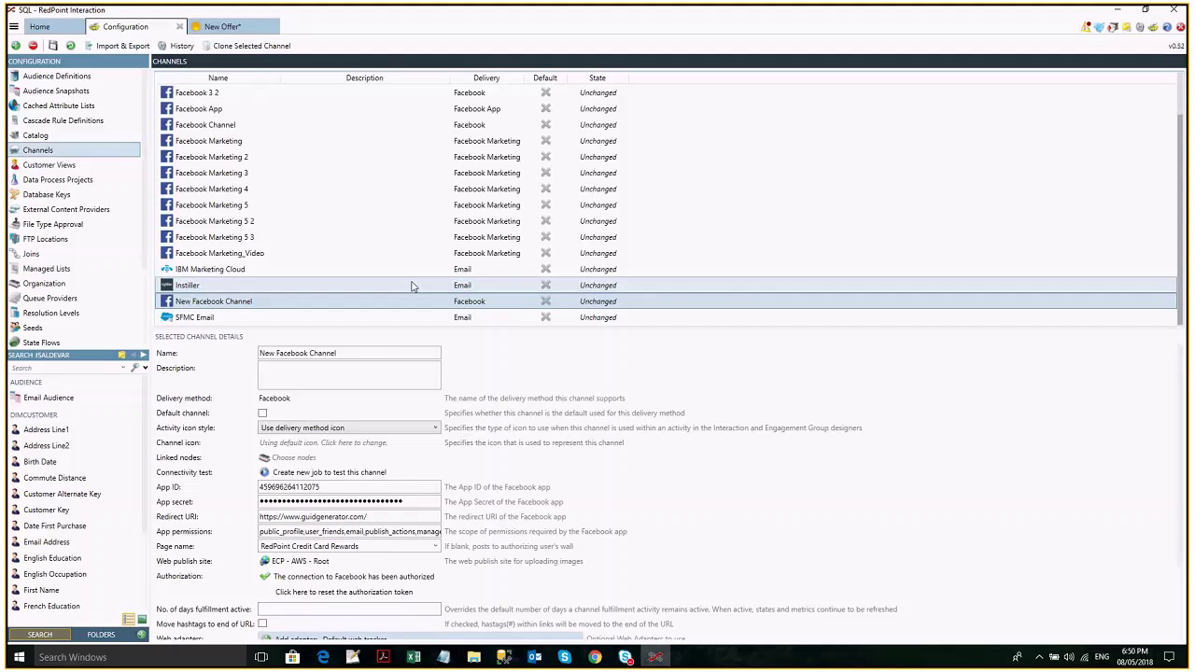
pyautogui.click(172, 661)
pyautogui.write('internet')
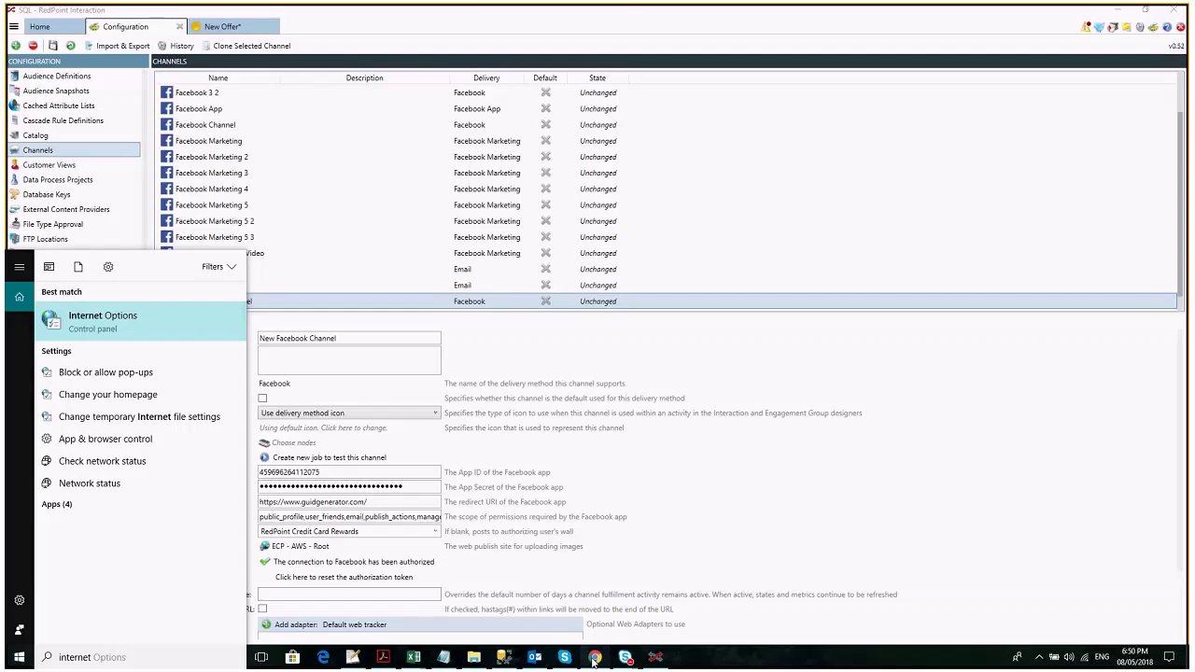
# Load facebook.com in Chrome and go to account Settings > Business Integrations.
pyautogui.click(594, 657)
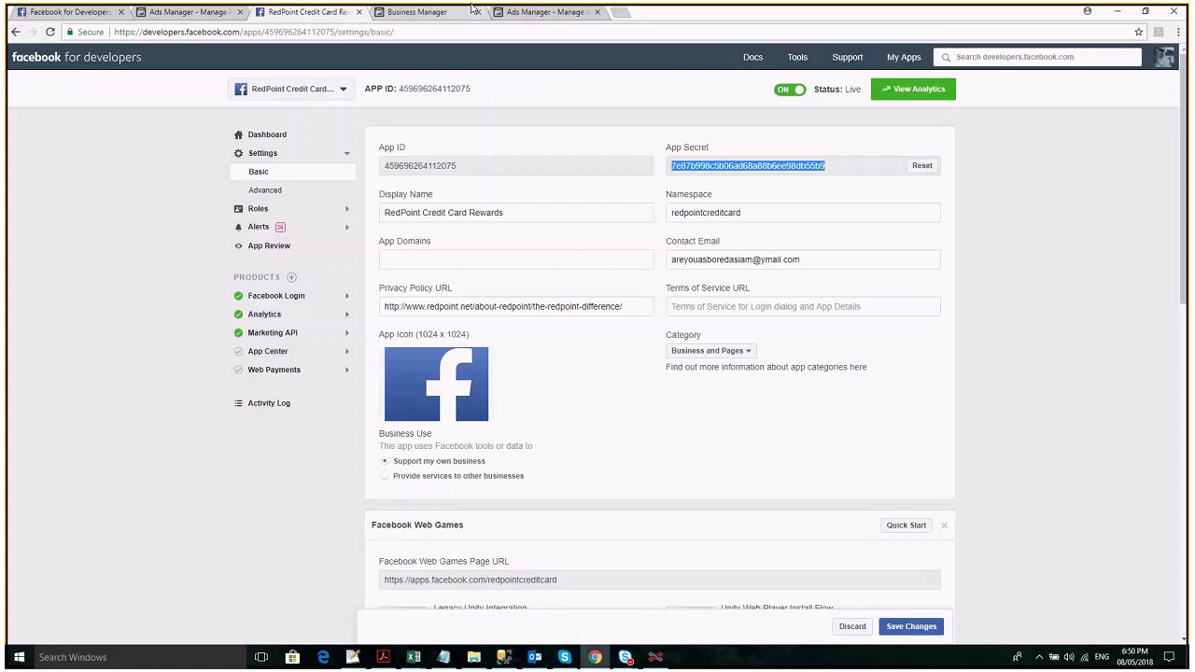
pyautogui.click(113, 11)
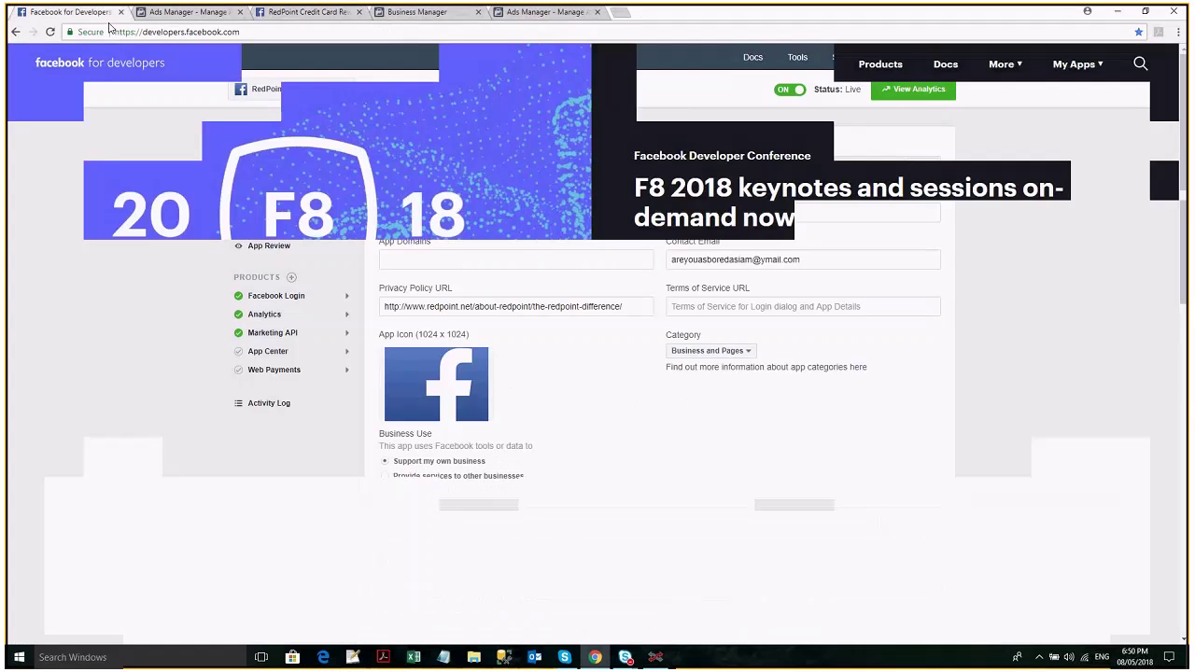
pyautogui.click(123, 32)
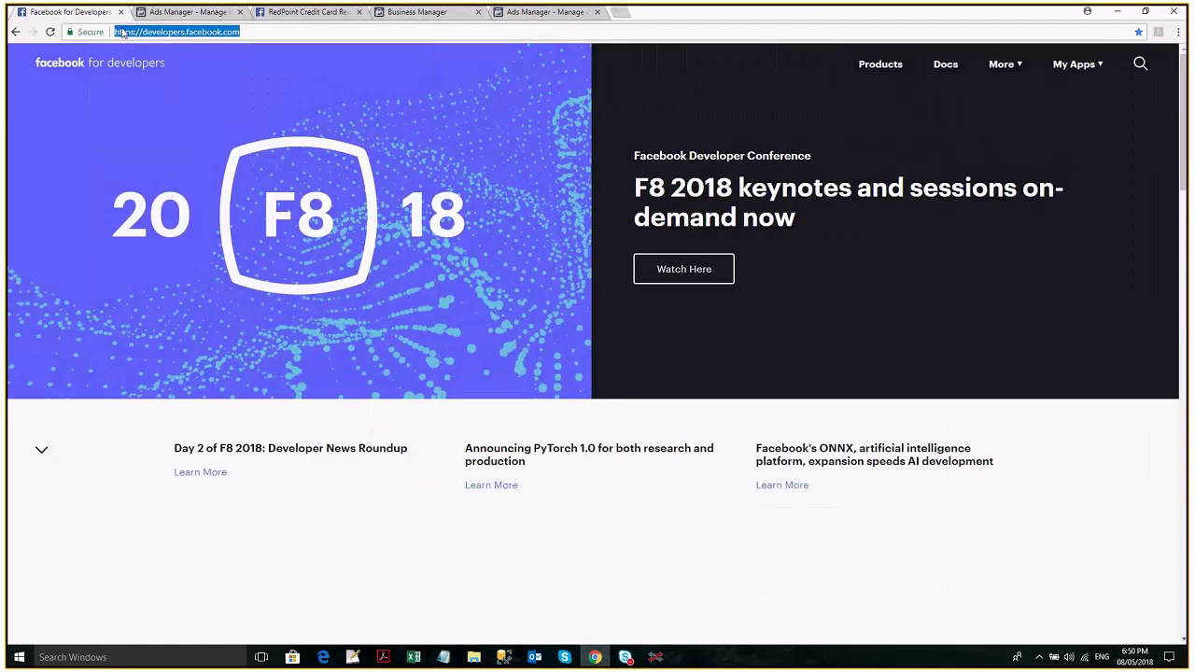
pyautogui.write('fac')
pyautogui.press('Return')
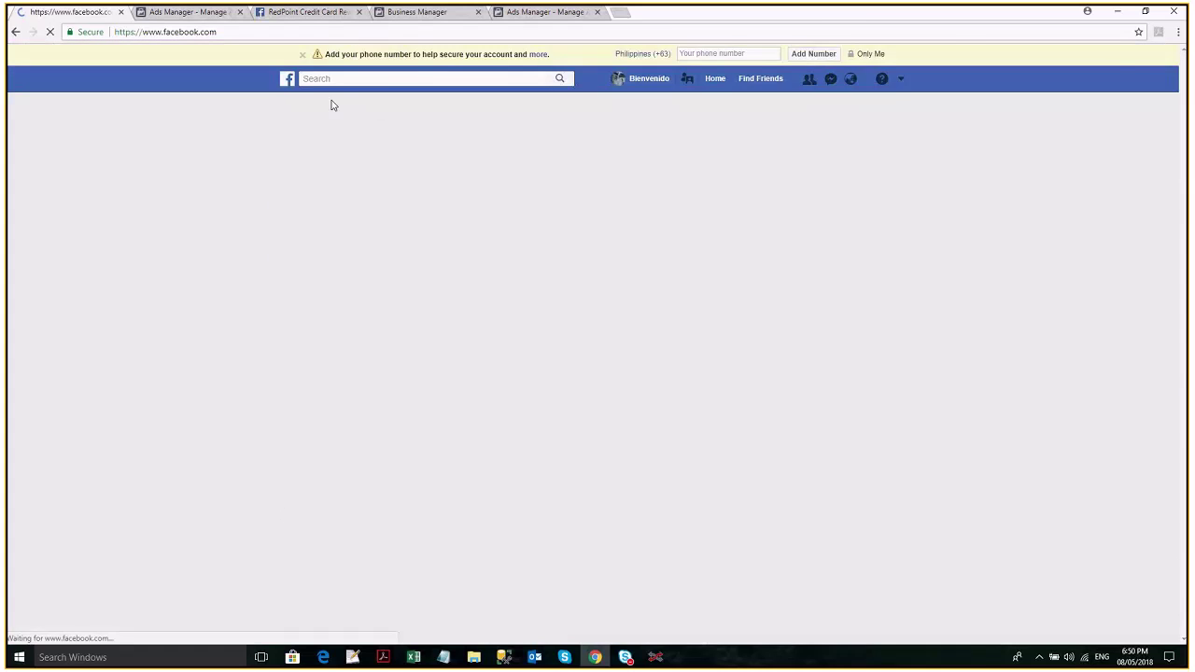
pyautogui.click(898, 83)
pyautogui.click(827, 389)
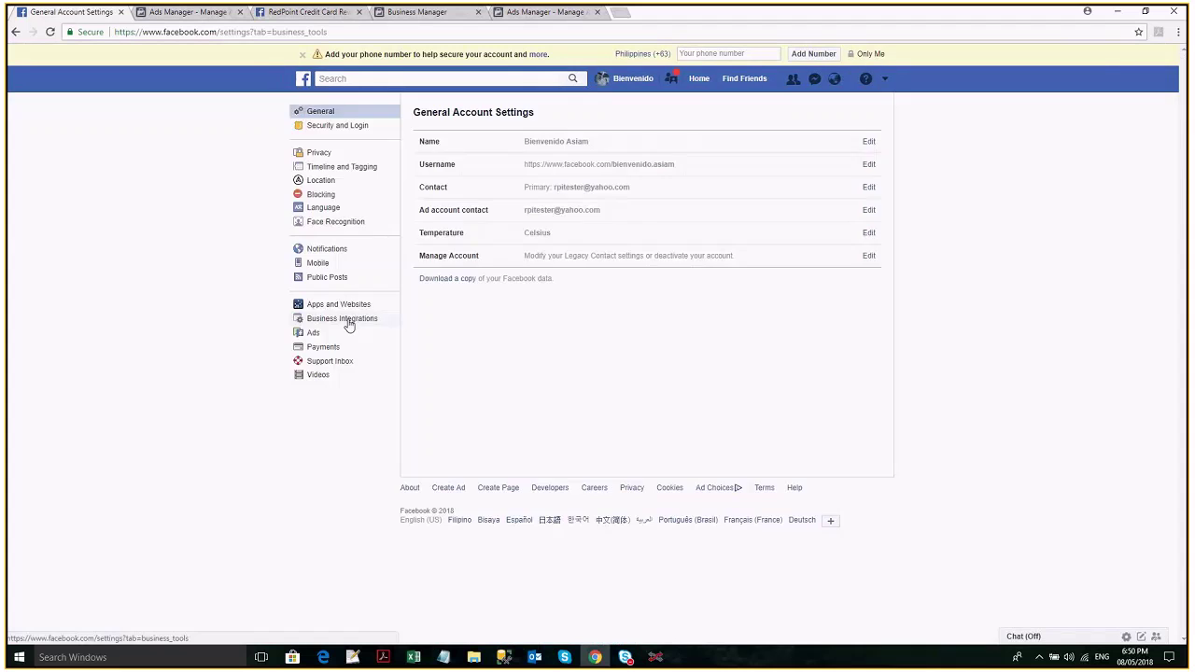
pyautogui.click(347, 323)
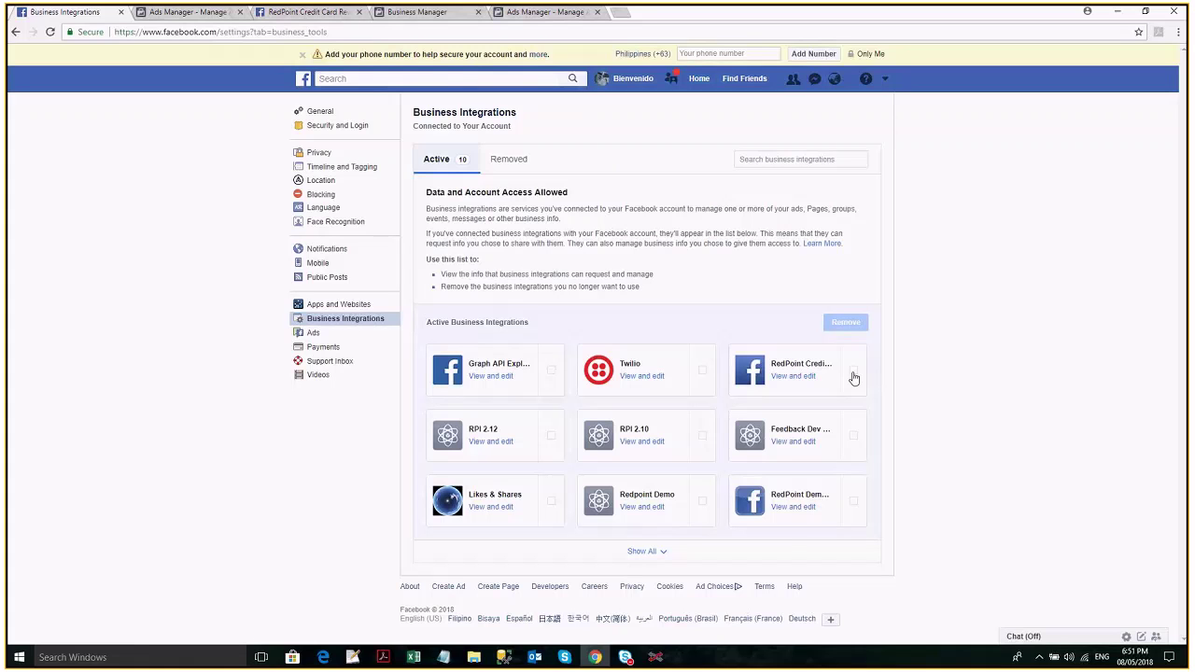
# Tick the RedPoint Credit Card Rewards integration, remove it, and close the confirmation.
pyautogui.click(852, 373)
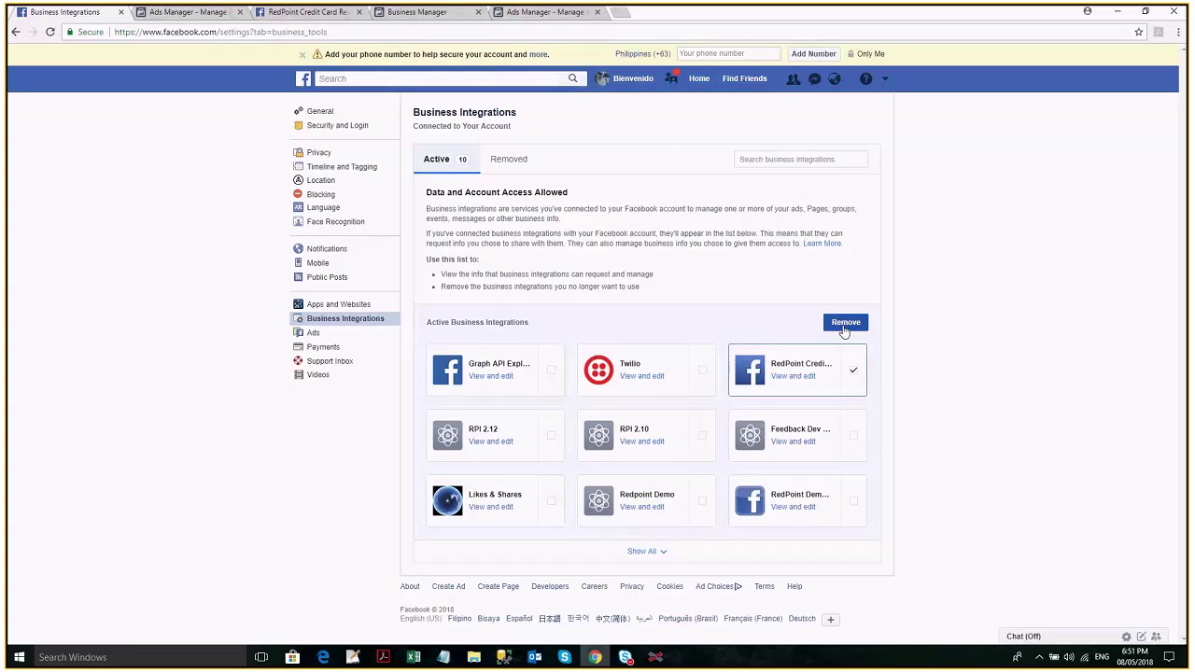
pyautogui.click(843, 326)
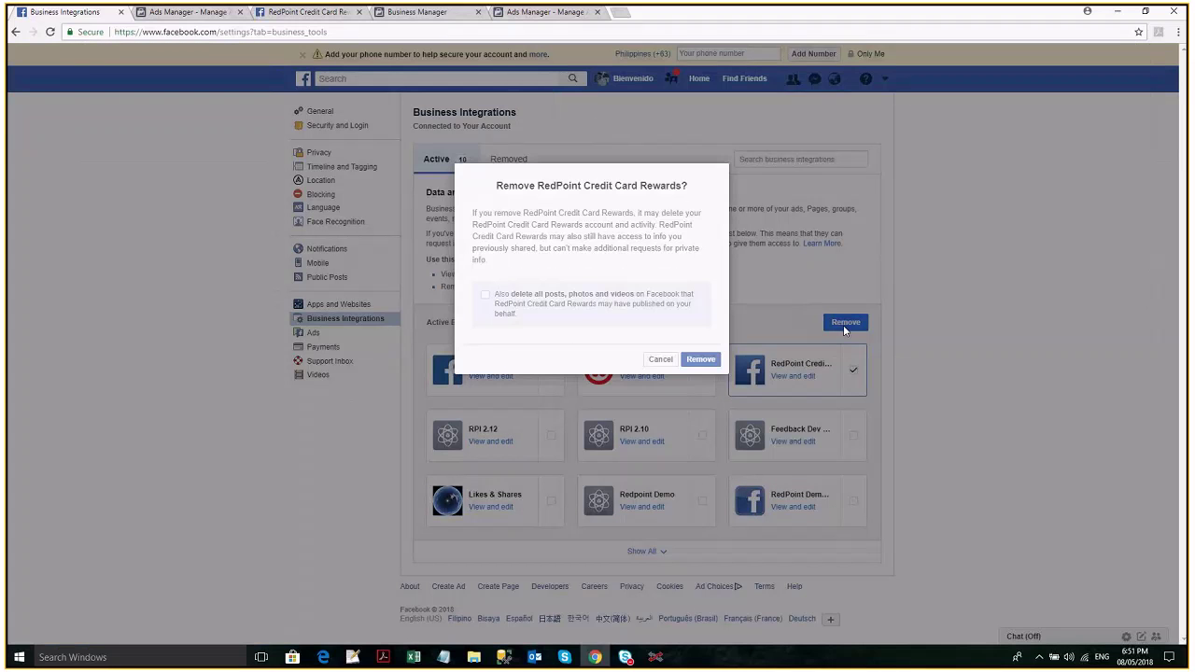
pyautogui.press('Return')
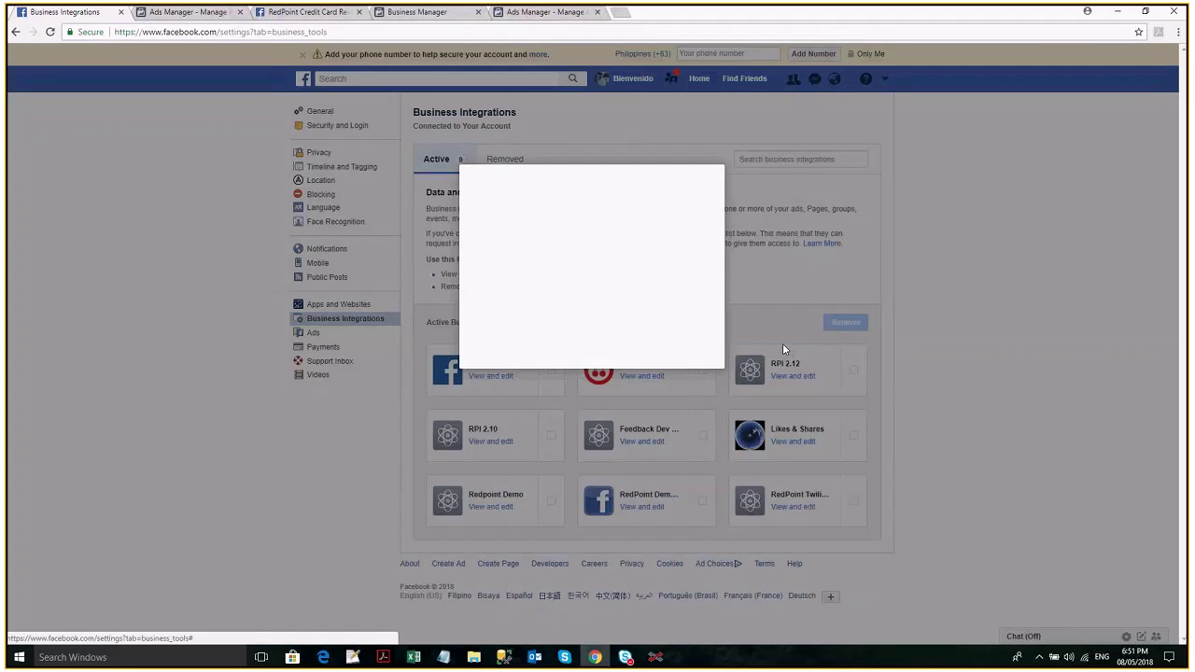
pyautogui.click(710, 365)
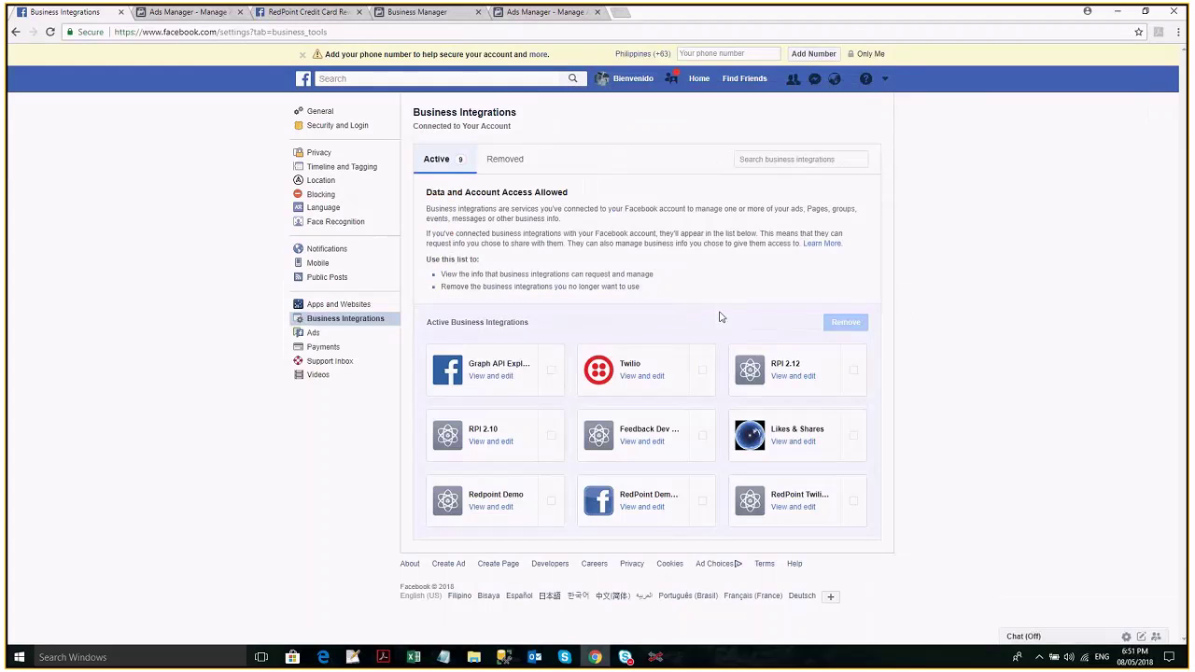
pyautogui.moveTo(657, 659)
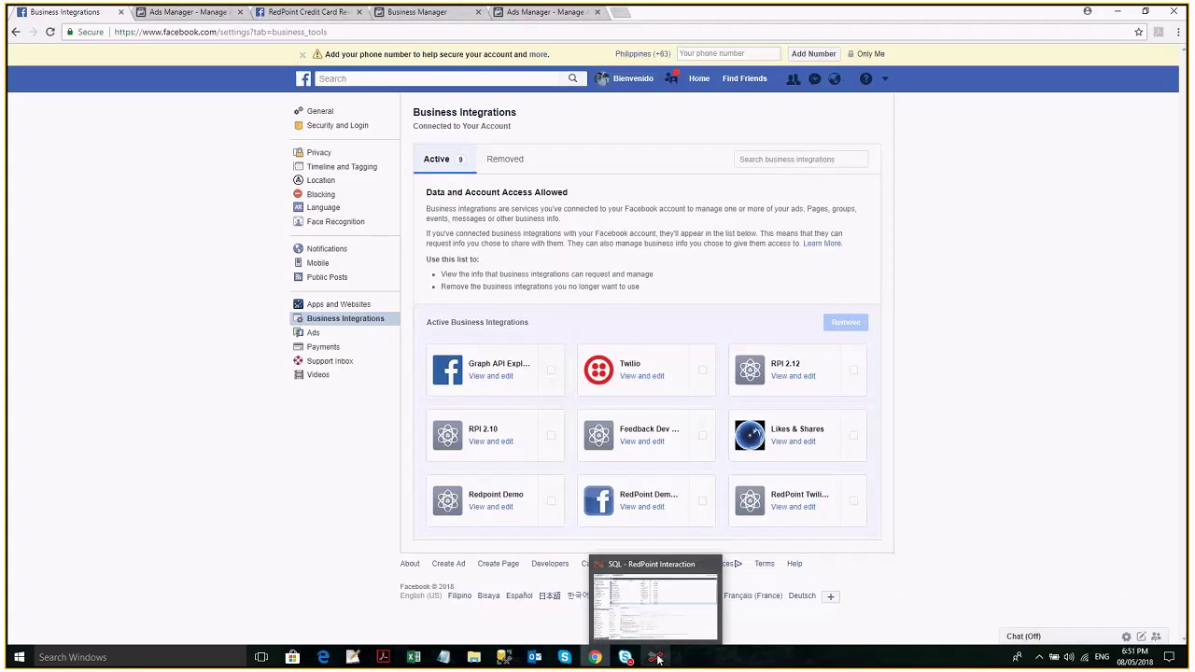
# Reauthorize the channel in RedPoint and submit the Facebook login with the account e-mail.
pyautogui.click(658, 659)
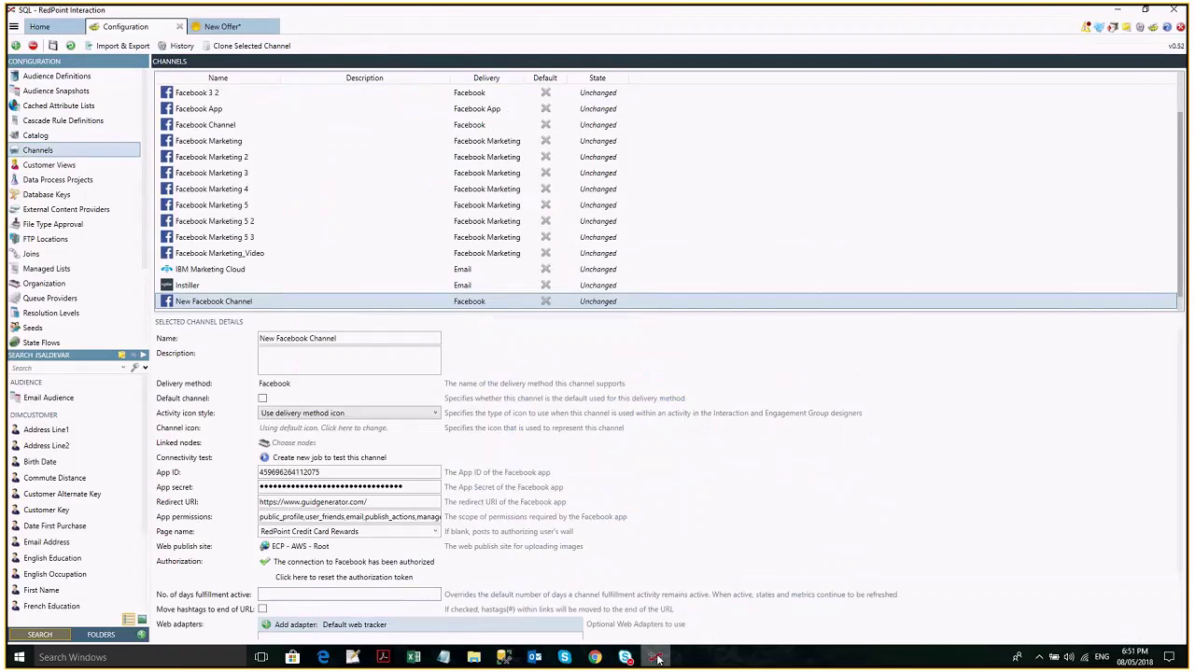
pyautogui.click(658, 660)
pyautogui.write('oo.com')
pyautogui.press('Return')
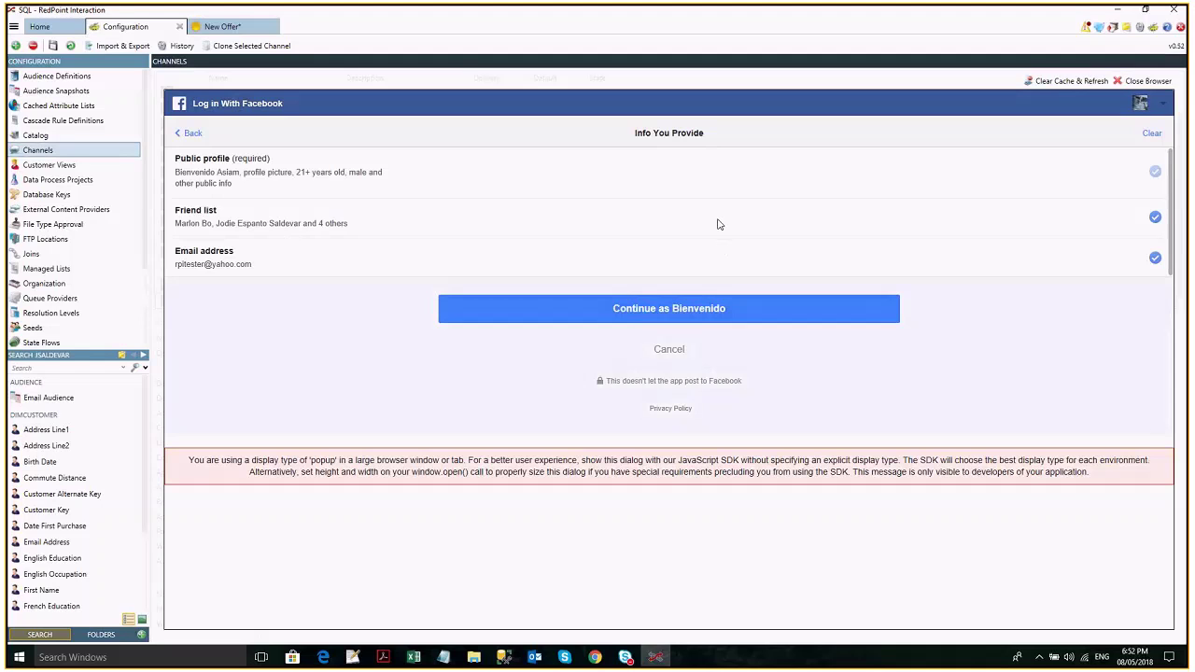
# Share only public profile and friend list with the app, deselecting email, and open the post-audience choices.
pyautogui.click(1155, 259)
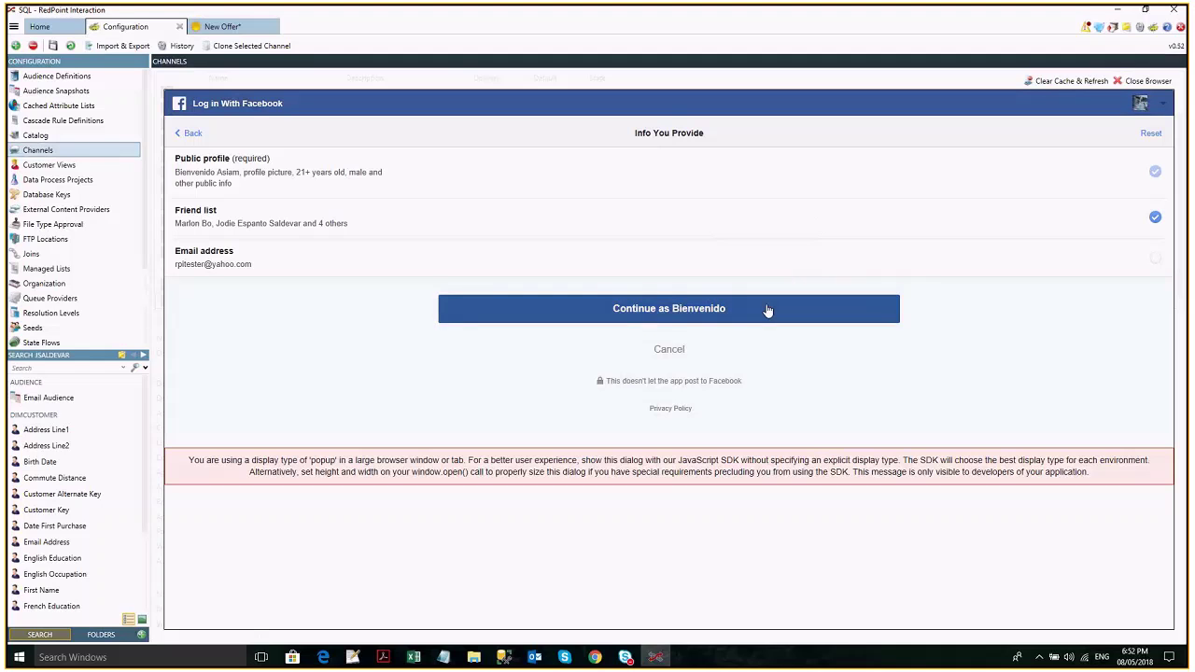
pyautogui.click(768, 310)
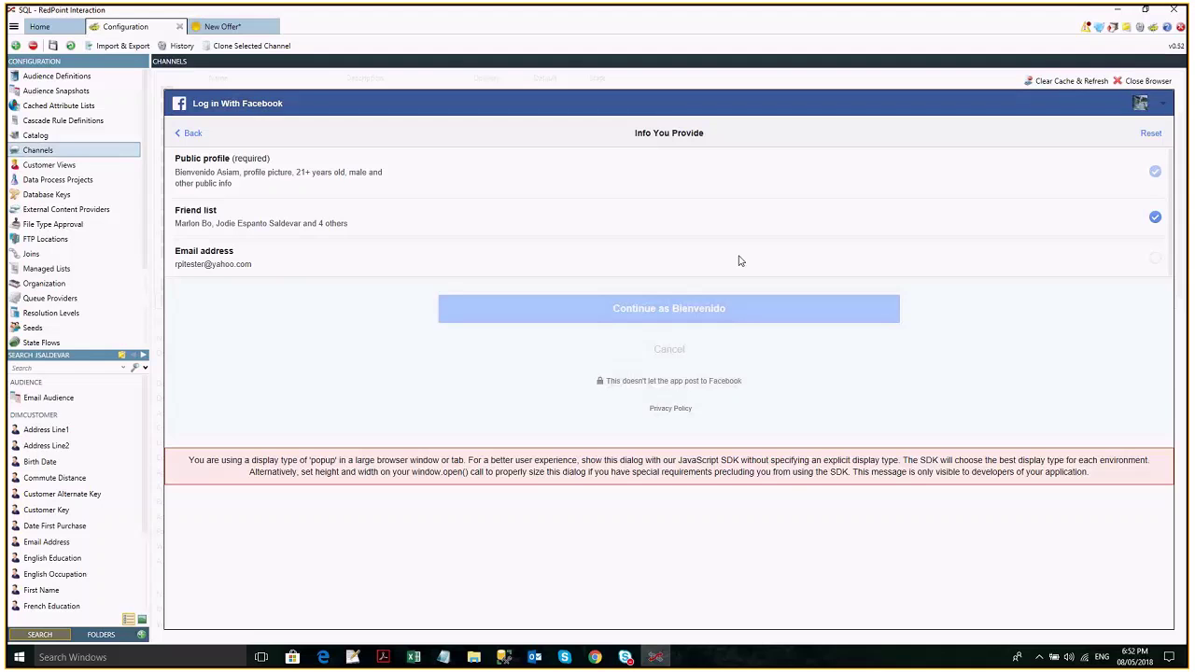
pyautogui.click(669, 293)
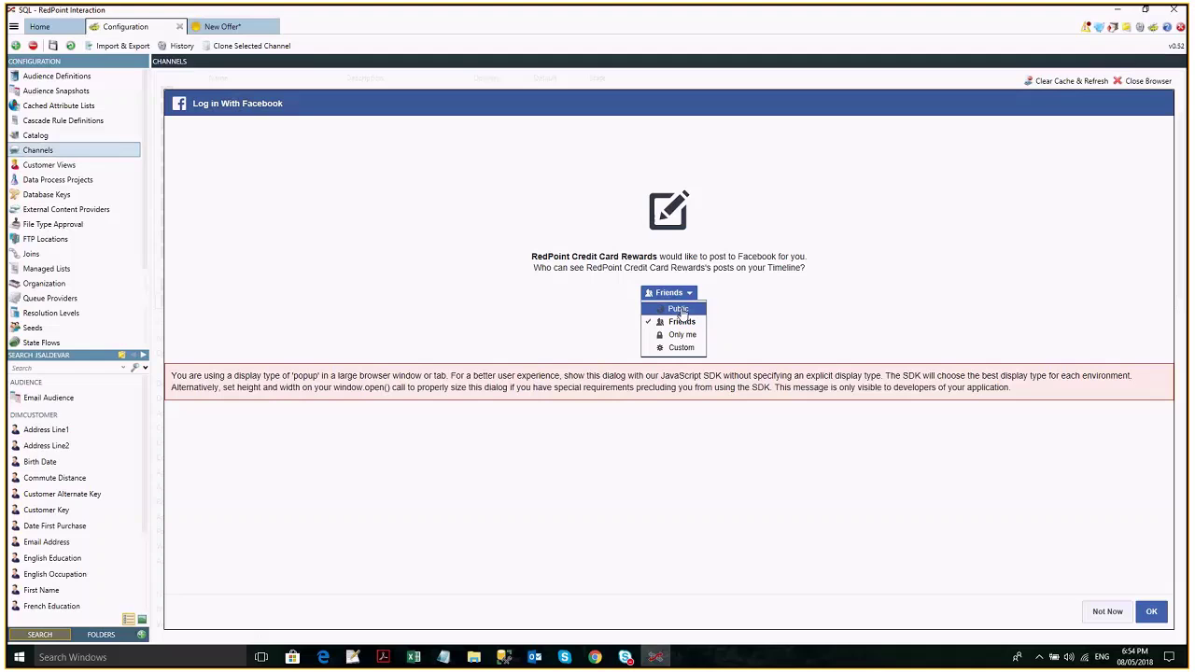
# Set the app's post audience to Public and confirm Pages access to complete authorization.
pyautogui.click(681, 311)
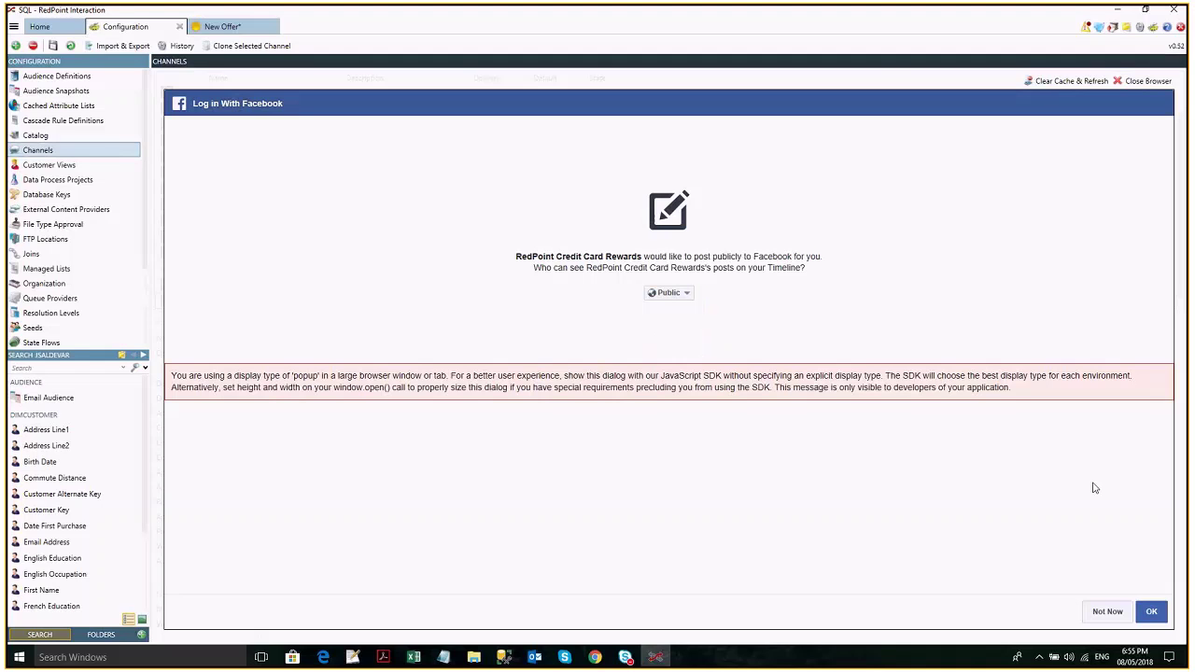
pyautogui.click(1151, 611)
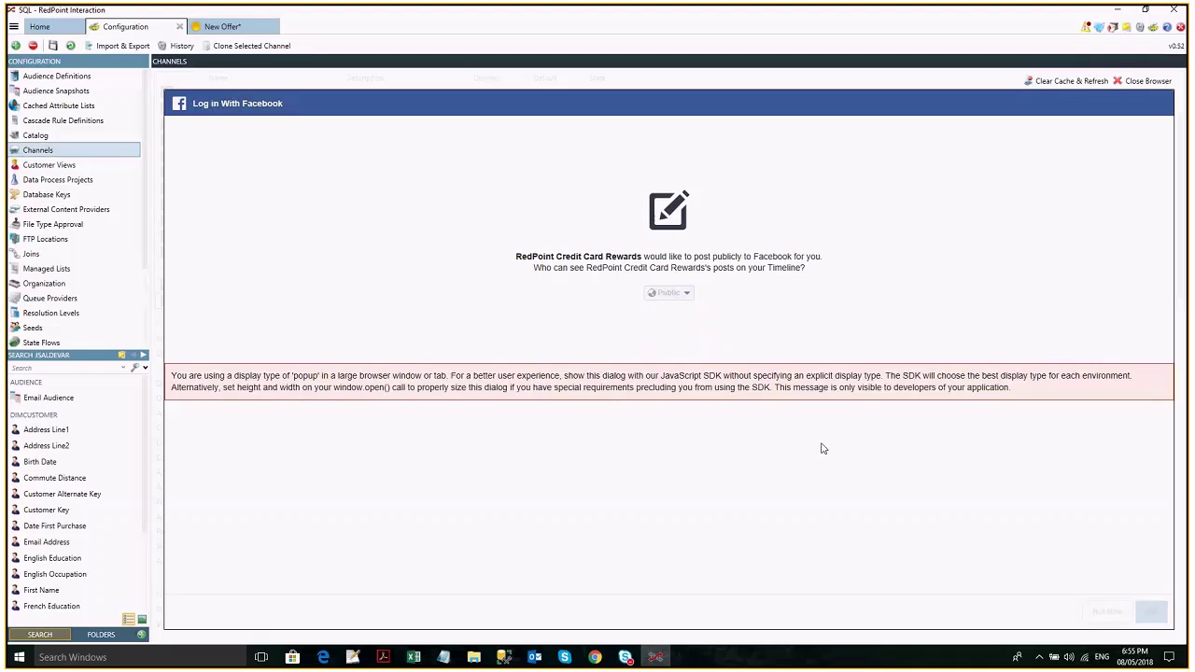
pyautogui.click(1151, 611)
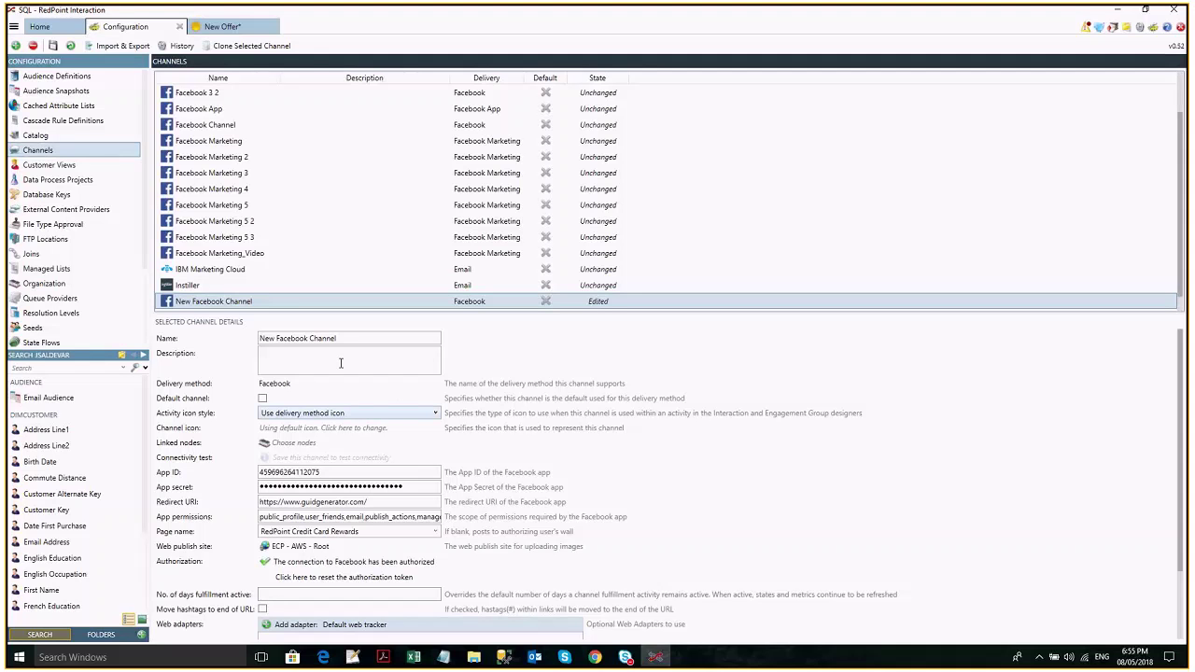
pyautogui.scroll(1, 246, 301)
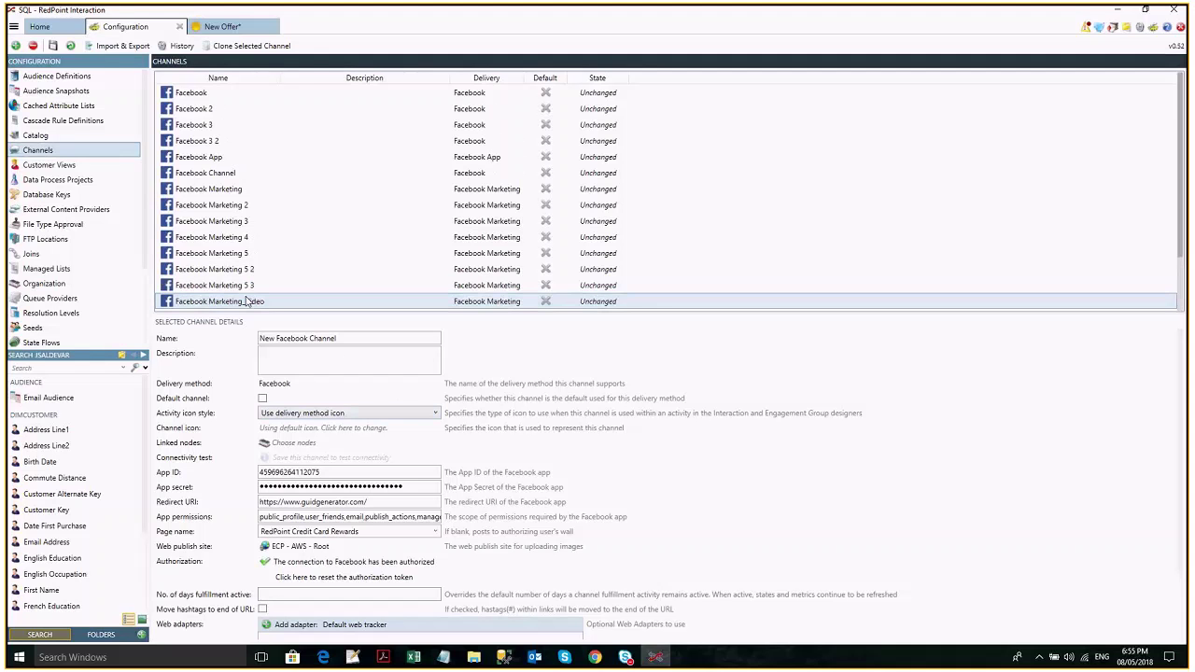
# Save the authorized New Facebook Channel's configuration.
pyautogui.scroll(-1, 393, 178)
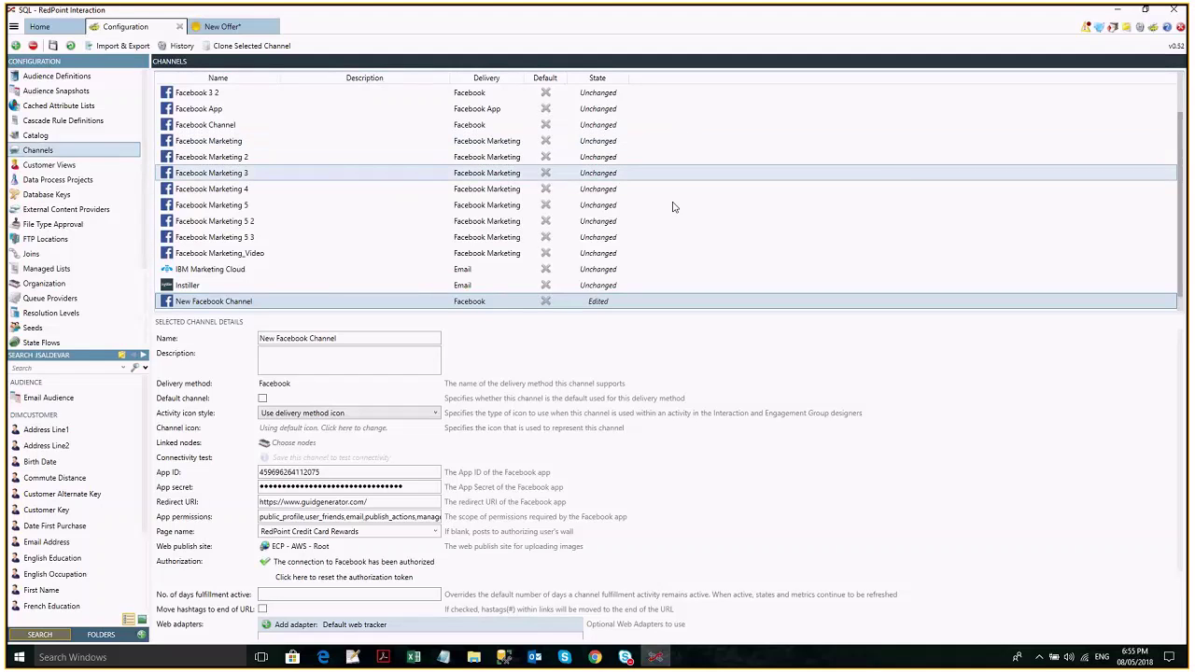
pyautogui.scroll(-1, 590, 230)
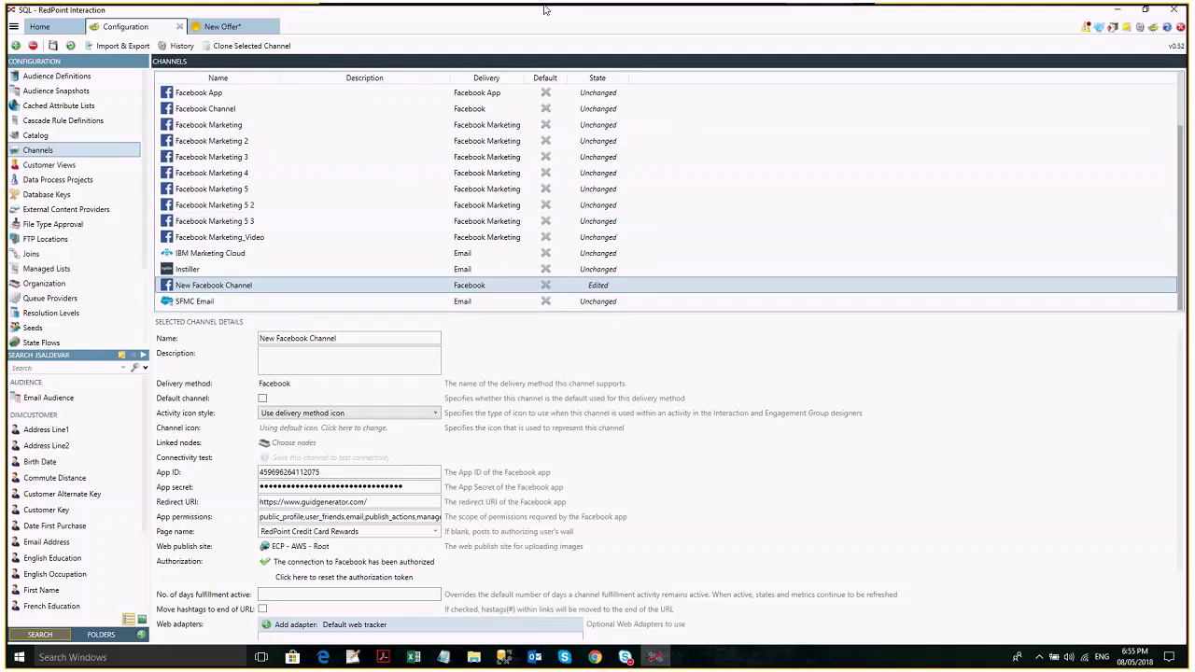
pyautogui.click(251, 48)
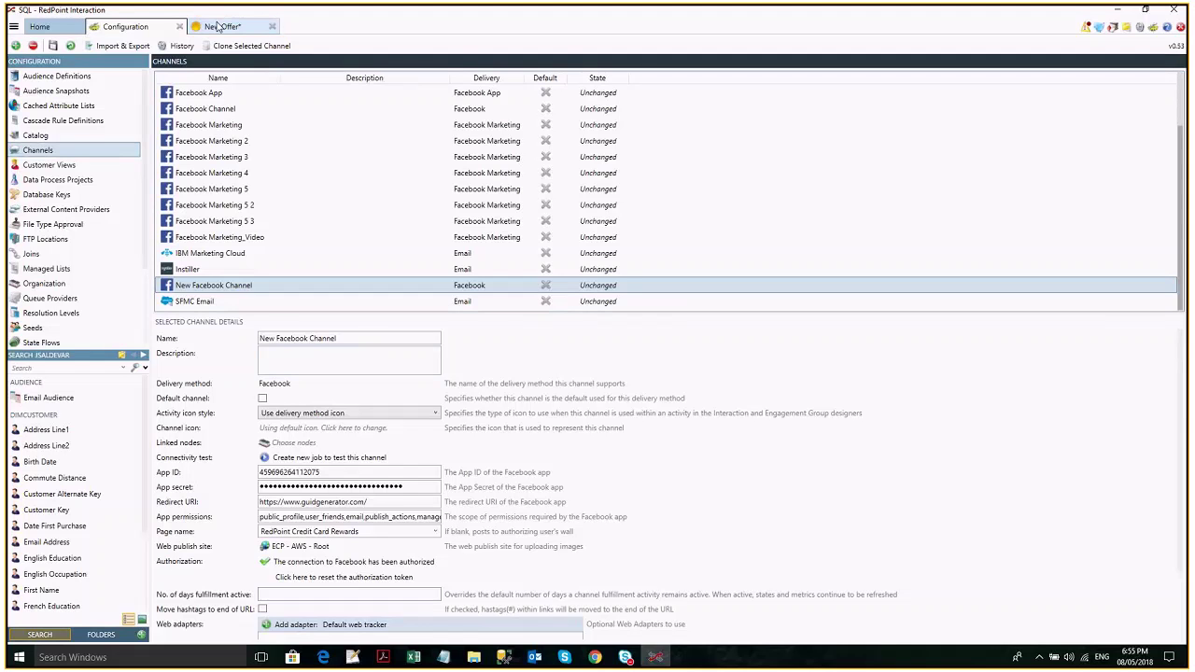
# Choose Facebook as the New Offer's delivery method.
pyautogui.click(217, 26)
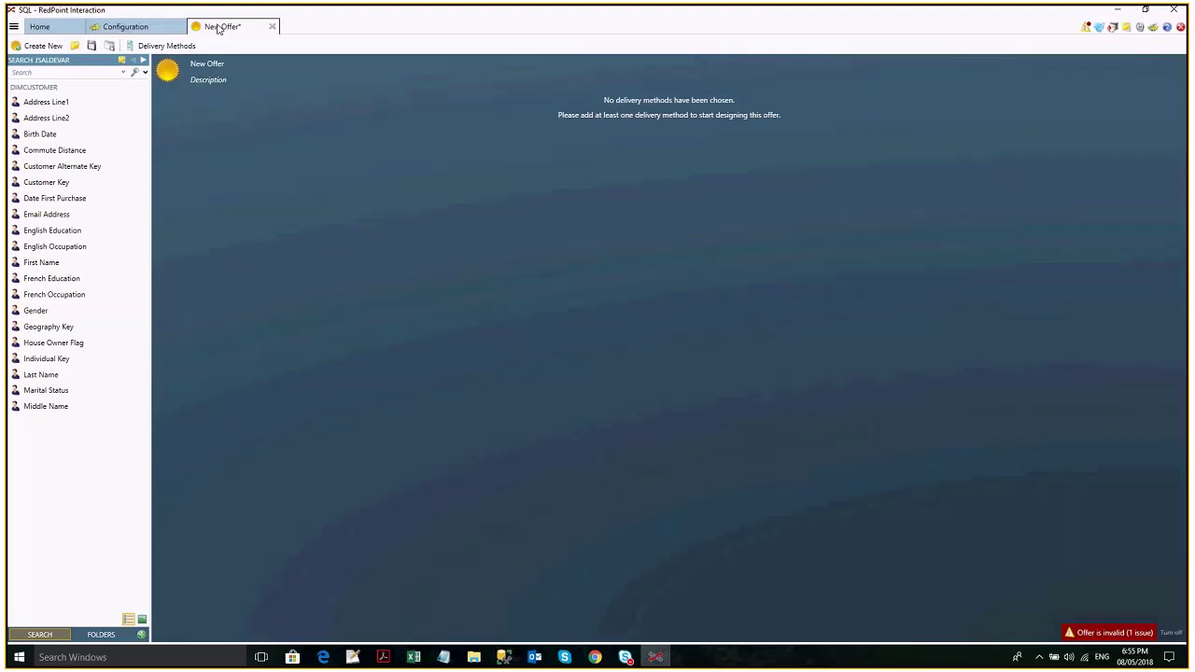
pyautogui.click(166, 45)
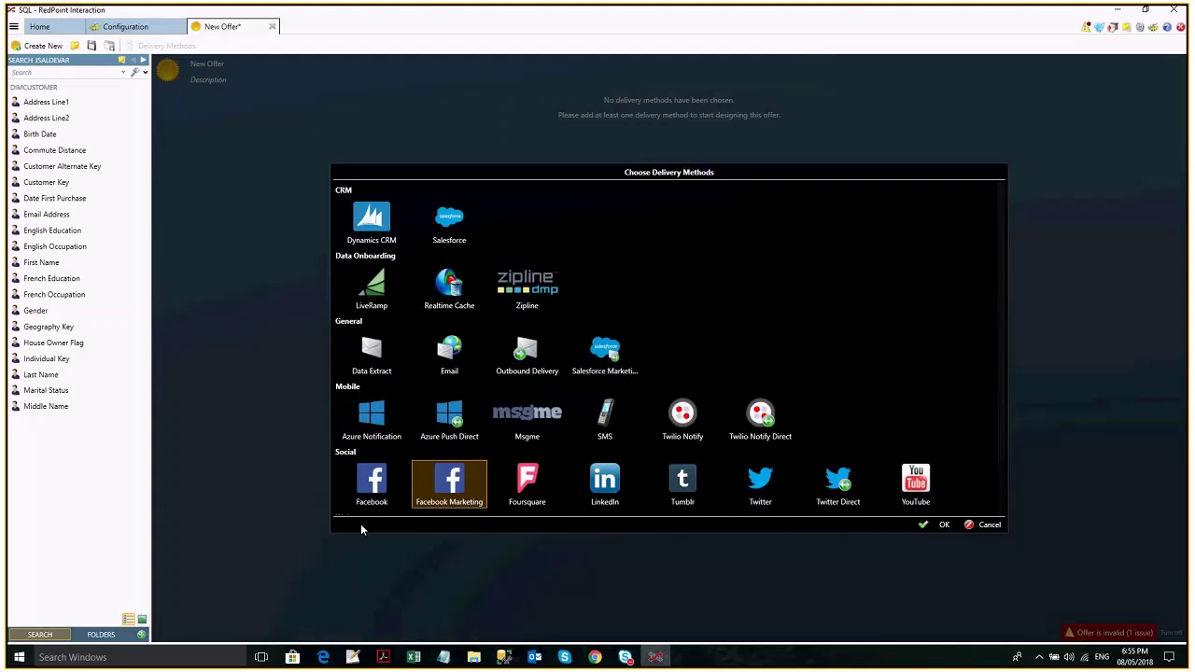
pyautogui.press('Return')
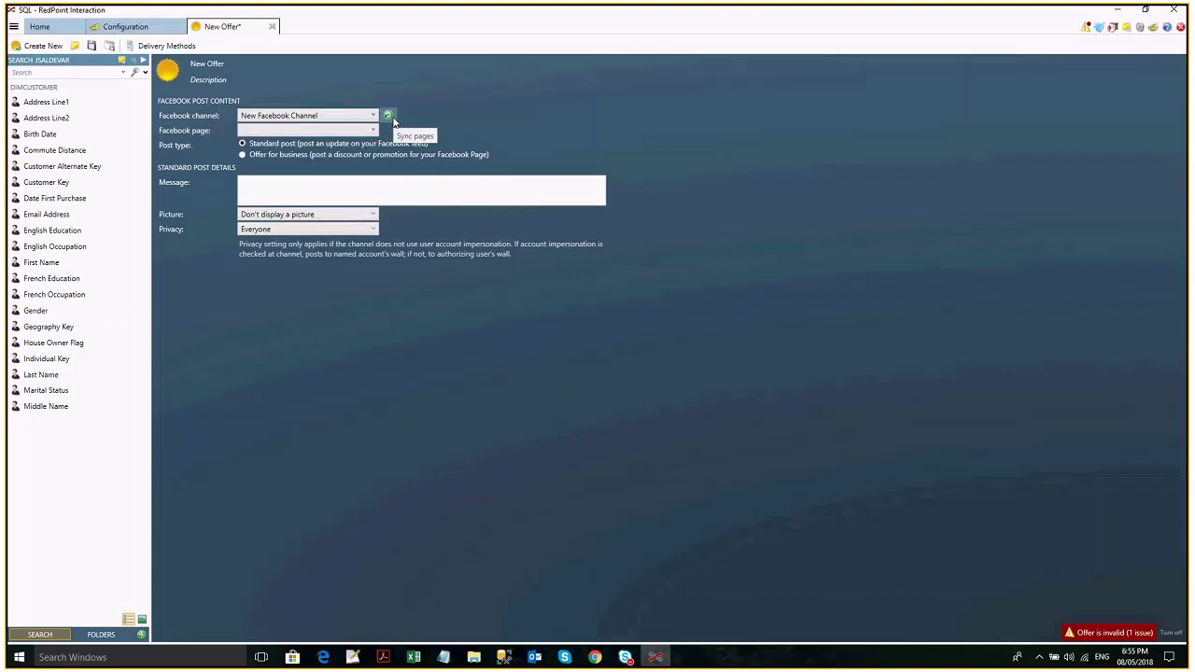
# Sync pages to target RedPoint Credit Card Rewards and write the post message 'Test'.
pyautogui.click(388, 116)
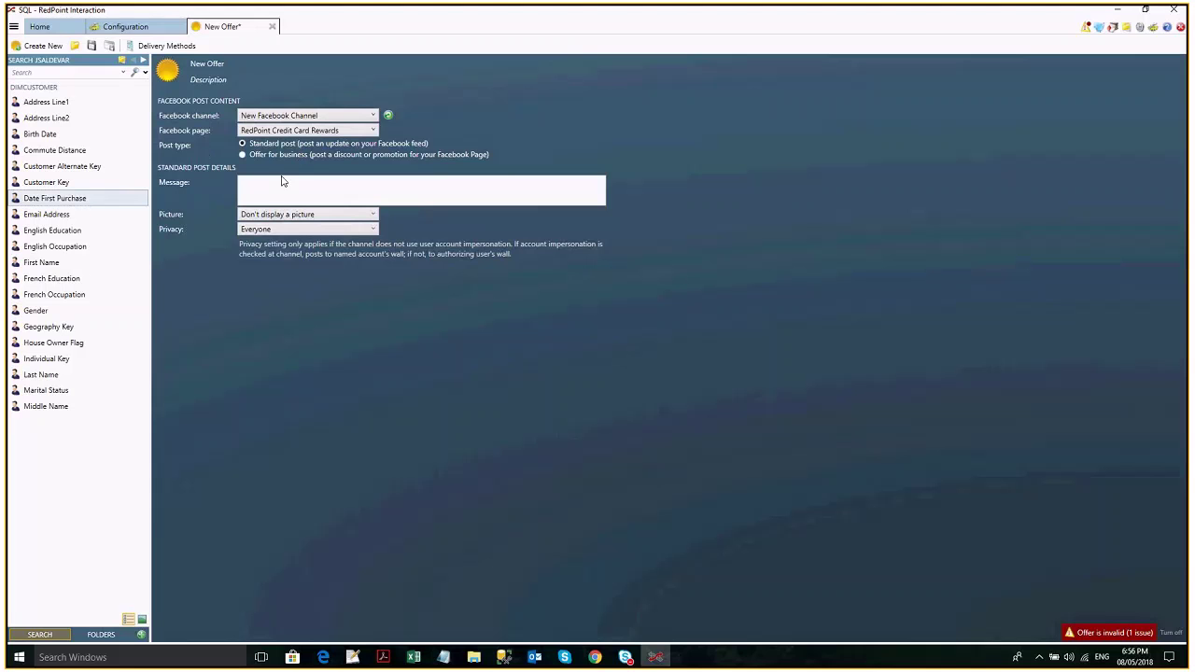
pyautogui.click(287, 182)
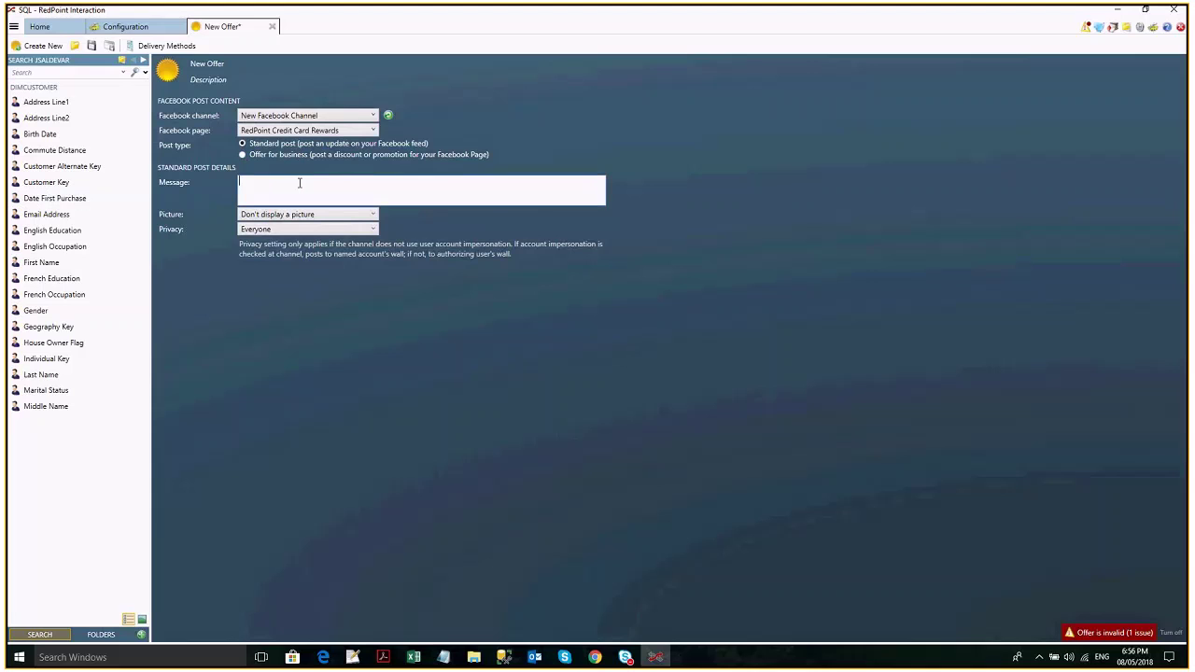
pyautogui.write('Test')
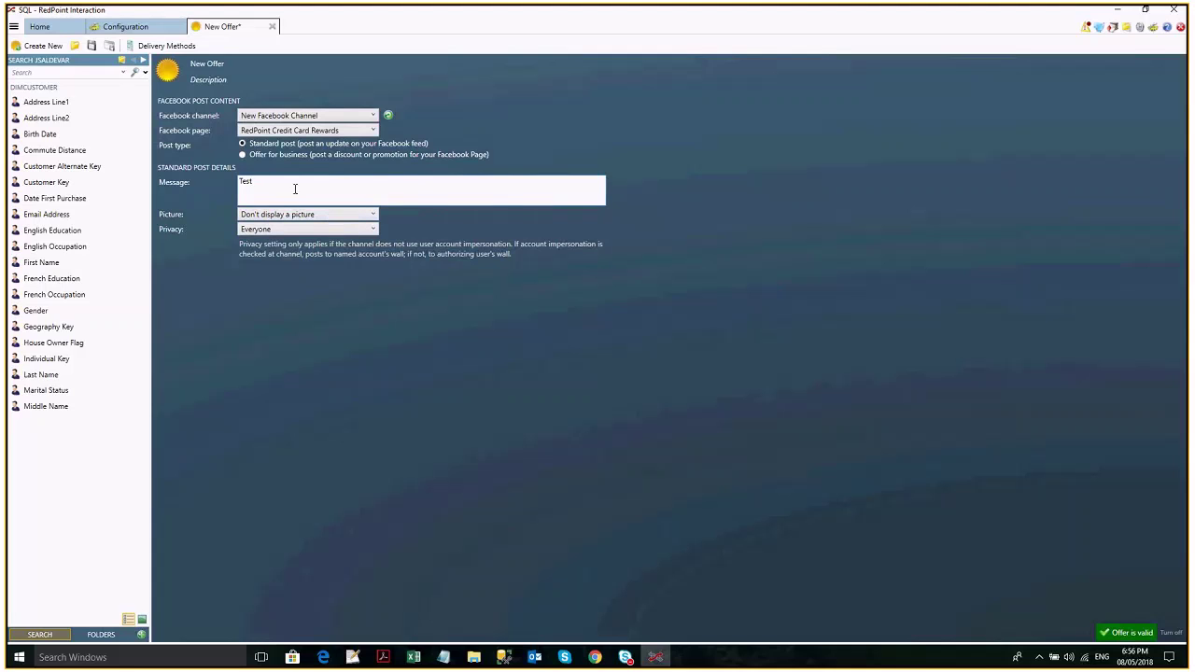
pyautogui.moveTo(291, 182); pyautogui.dragTo(177, 193)
pyautogui.write('Test')
pyautogui.click(281, 214)
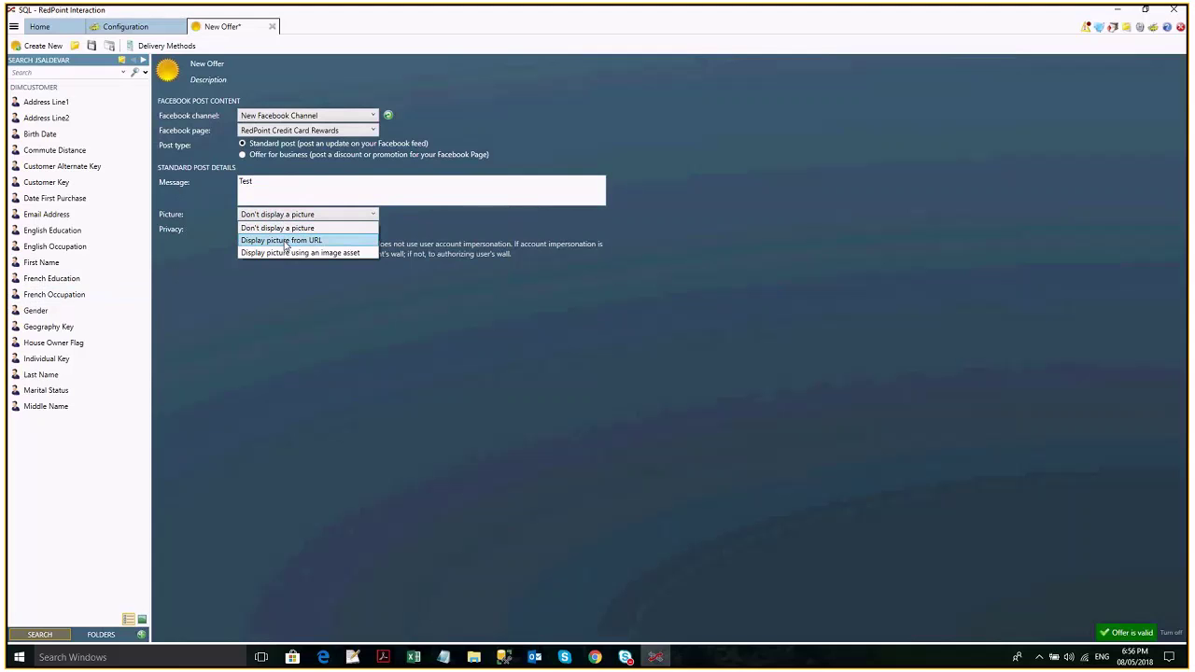
# Set the Facebook post's Picture to display the RedPoint image asset.
pyautogui.click(287, 241)
pyautogui.click(289, 214)
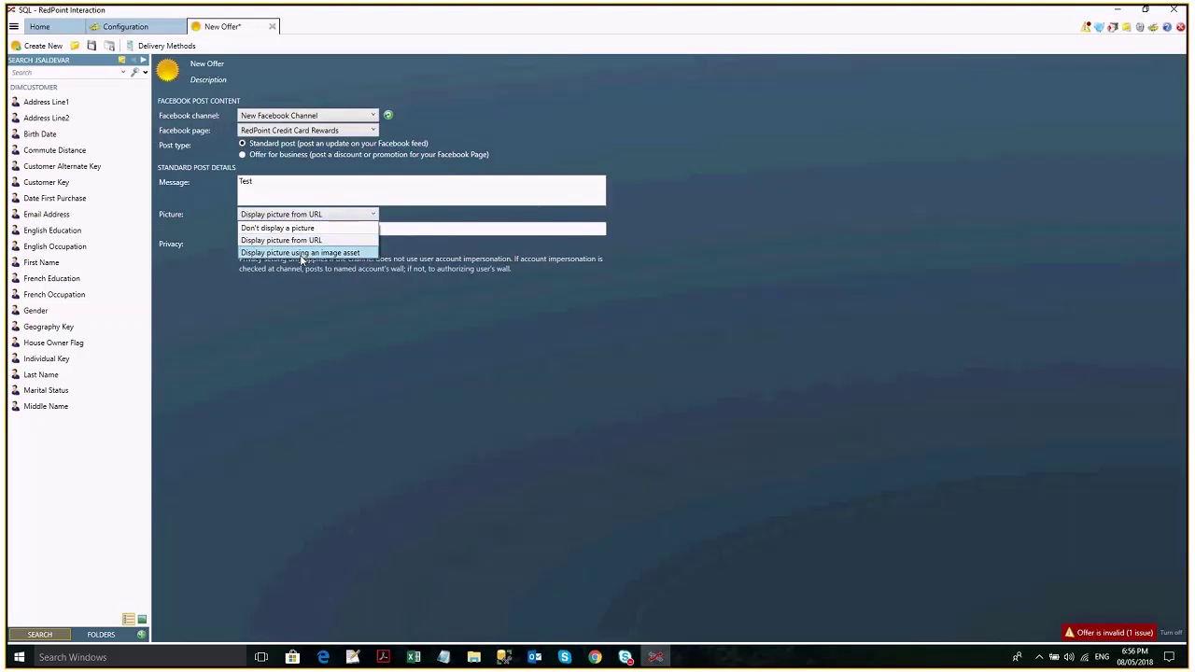
pyautogui.click(301, 254)
pyautogui.click(296, 216)
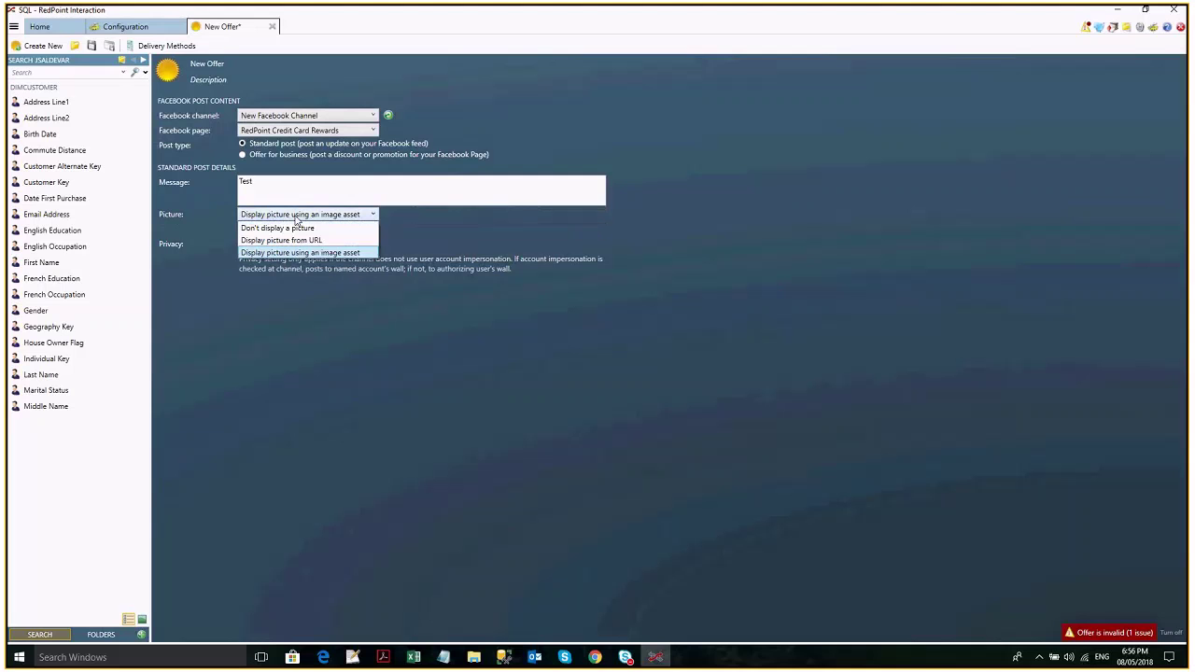
pyautogui.click(301, 226)
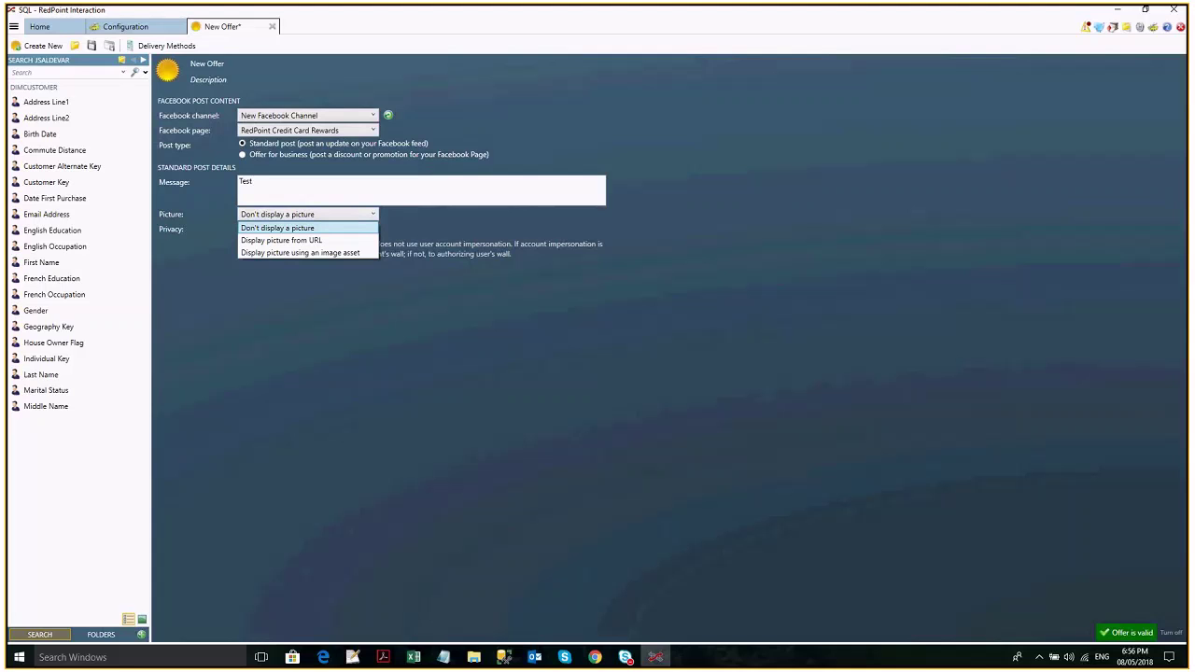
pyautogui.click(308, 253)
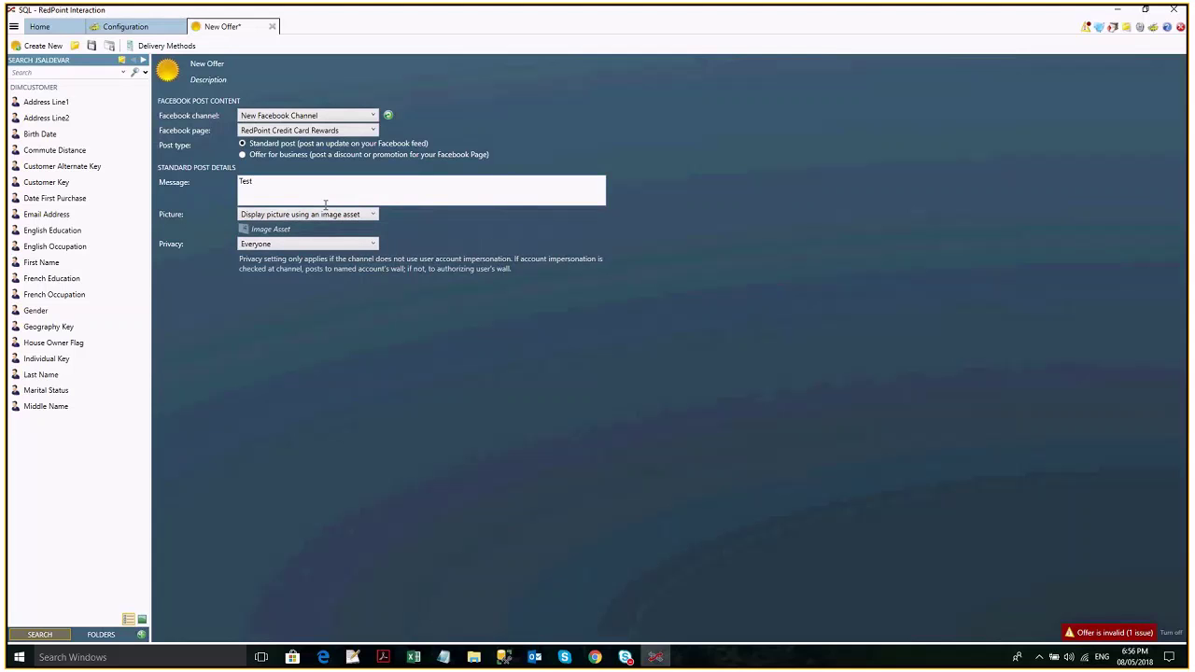
pyautogui.click(268, 229)
pyautogui.click(314, 258)
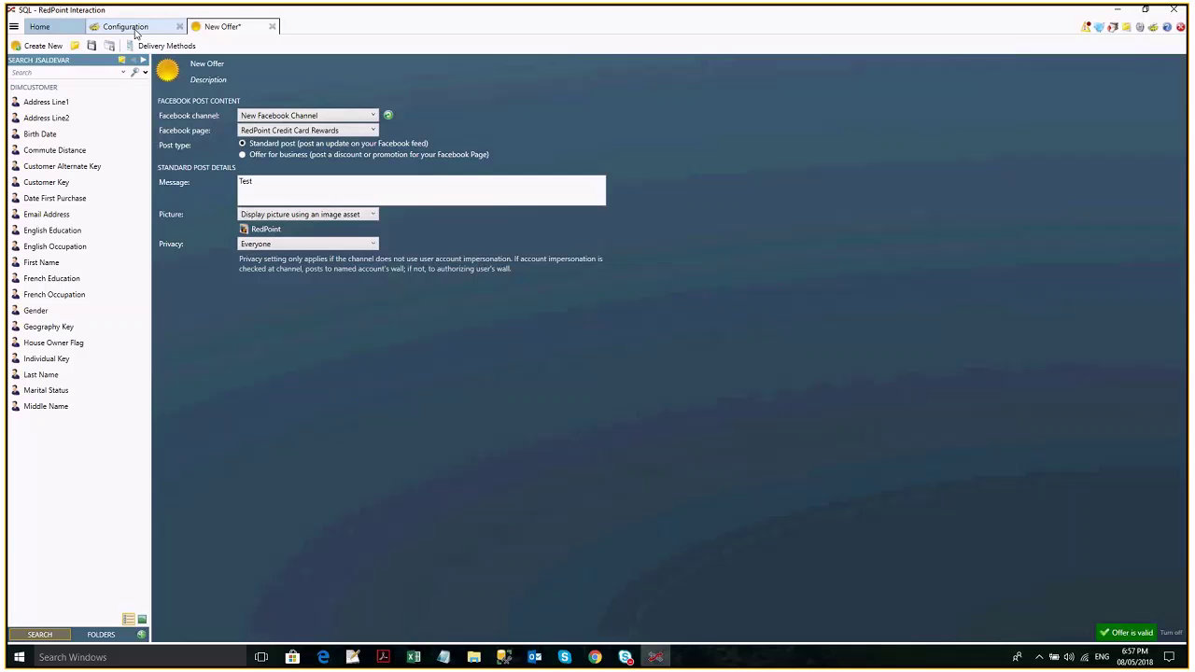
# Review the Configuration tab, then set the New Offer picture to Display picture from URL.
pyautogui.click(131, 27)
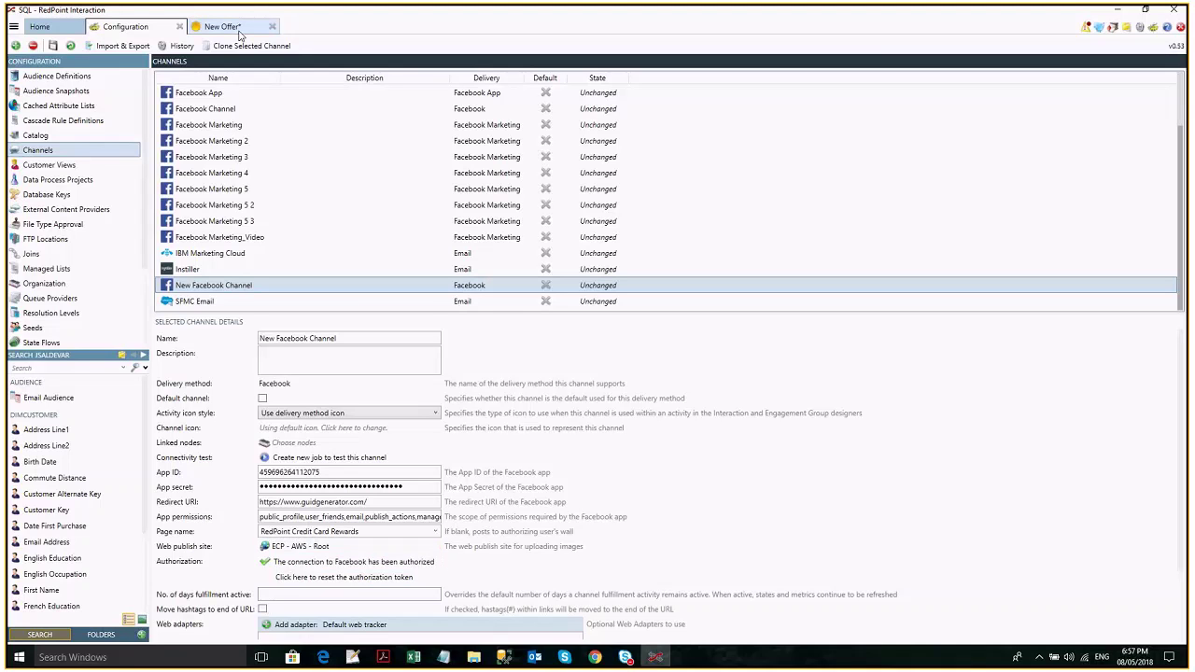
pyautogui.click(225, 27)
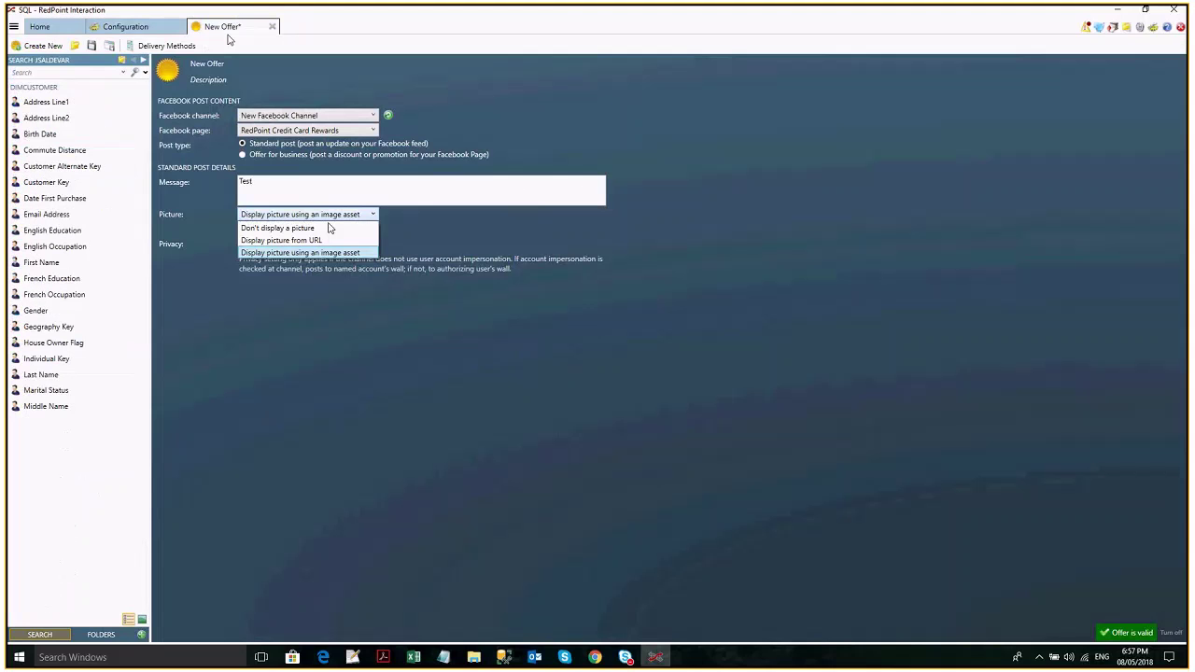
pyautogui.click(1127, 30)
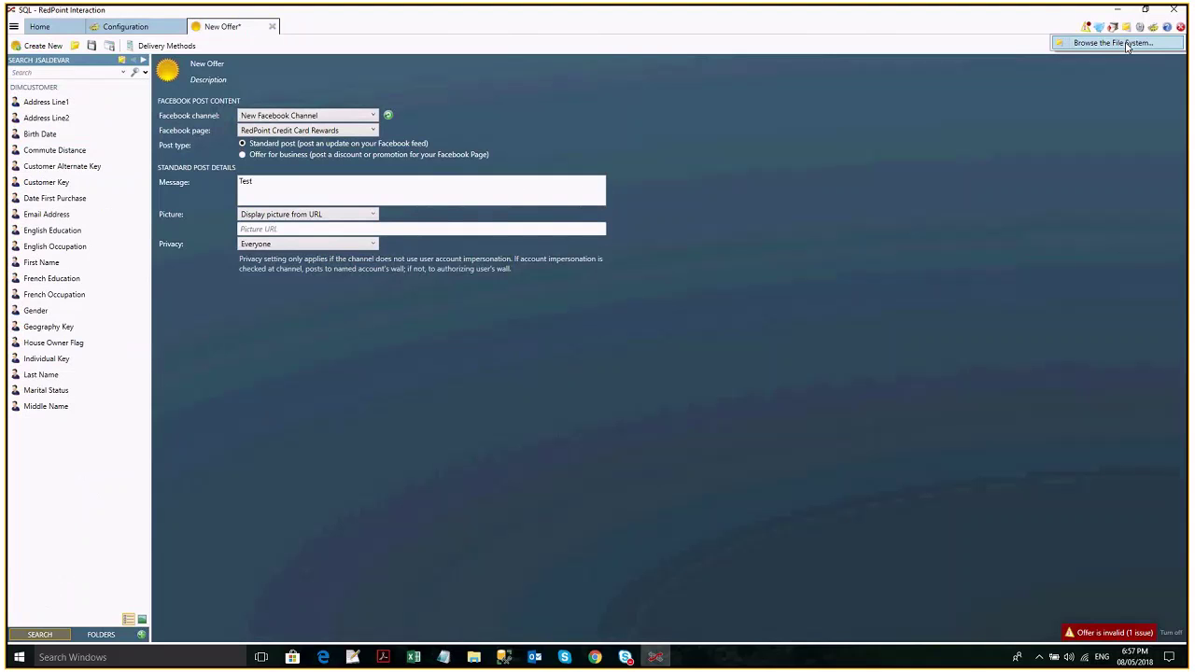
pyautogui.click(1127, 44)
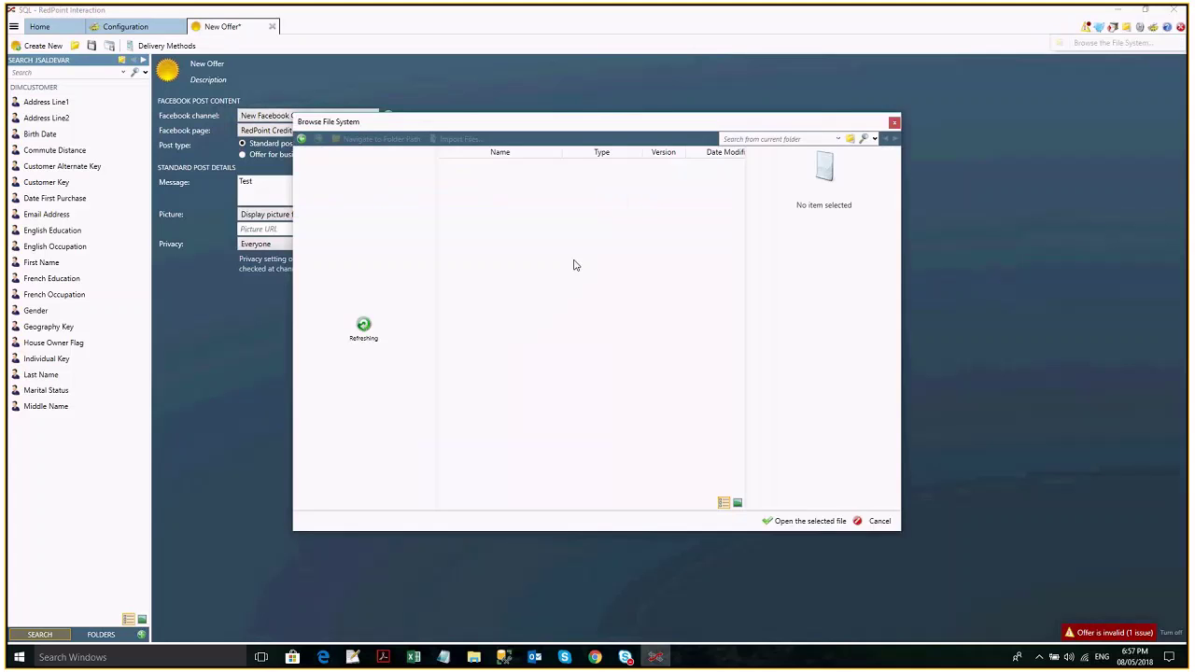
pyautogui.press('Escape')
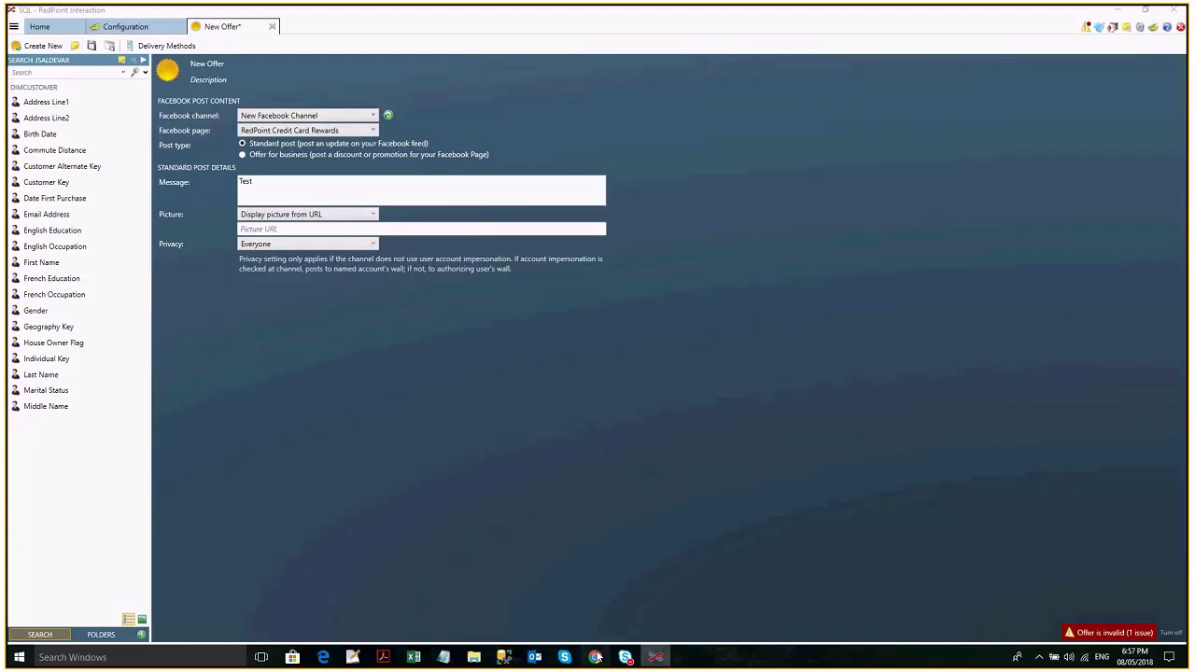
# Check Facebook Business Integrations in the browser, then open Save Offer As on Standard Post.
pyautogui.click(595, 657)
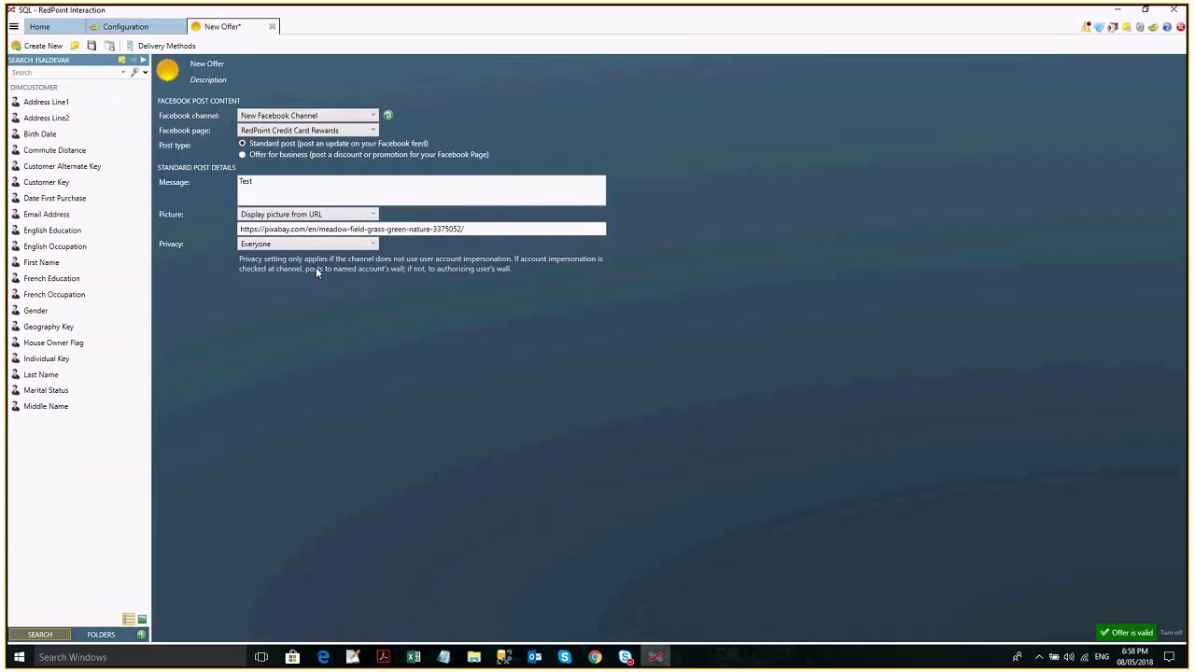
pyautogui.click(92, 46)
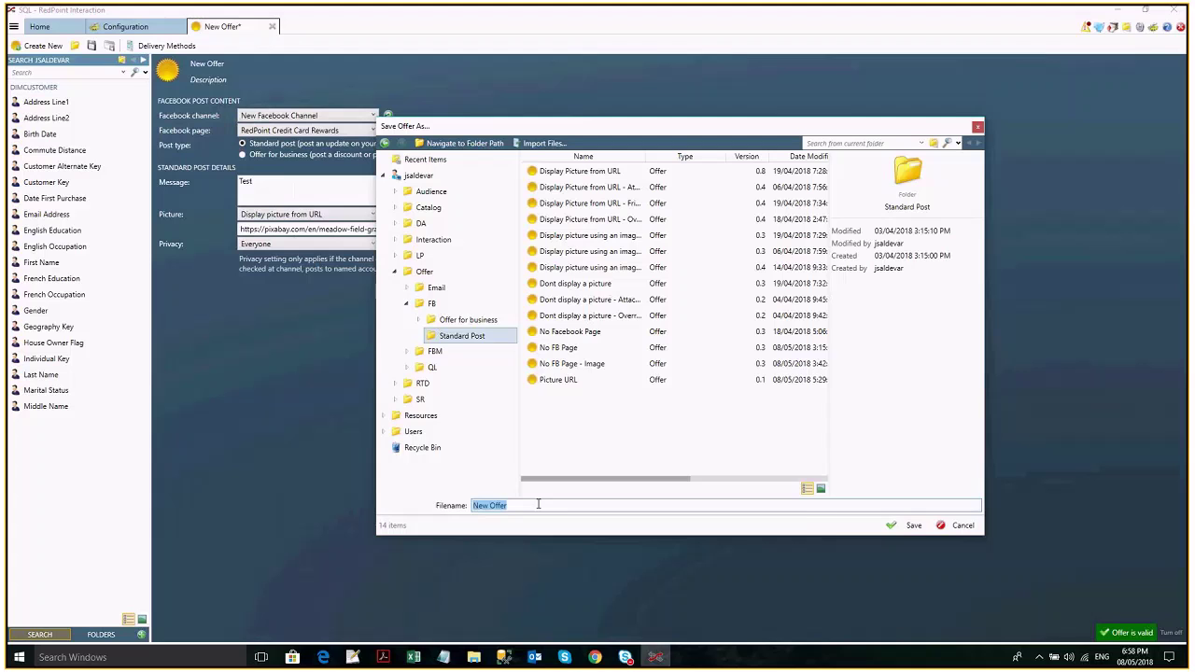
# Save the offer as 'Facebook channel' and go to the Interaction Designer.
pyautogui.write('Facebo')
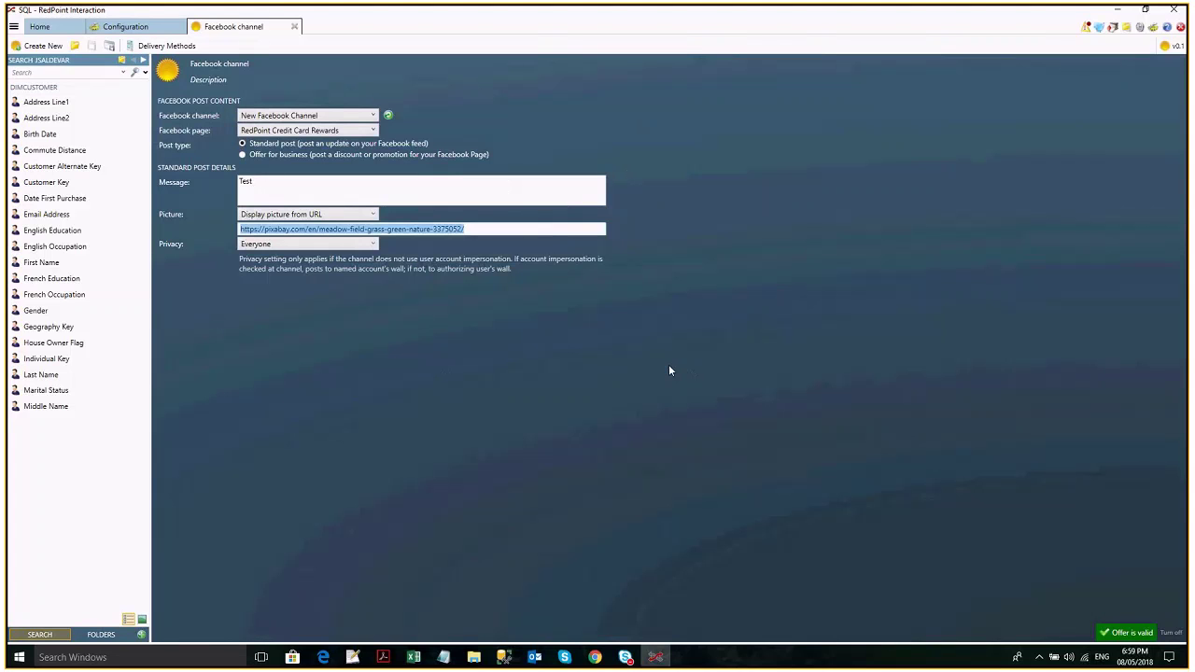
pyautogui.click(13, 27)
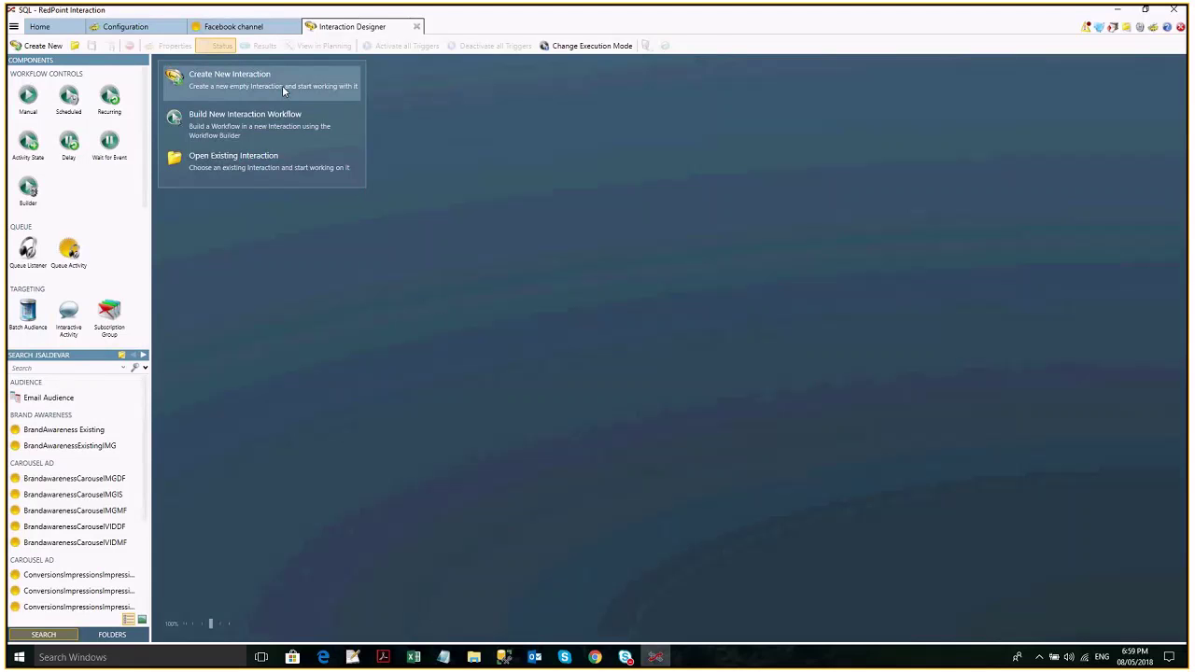
# Create an interaction named 'Facebook' broadcasting through New Facebook Channel.
pyautogui.click(285, 89)
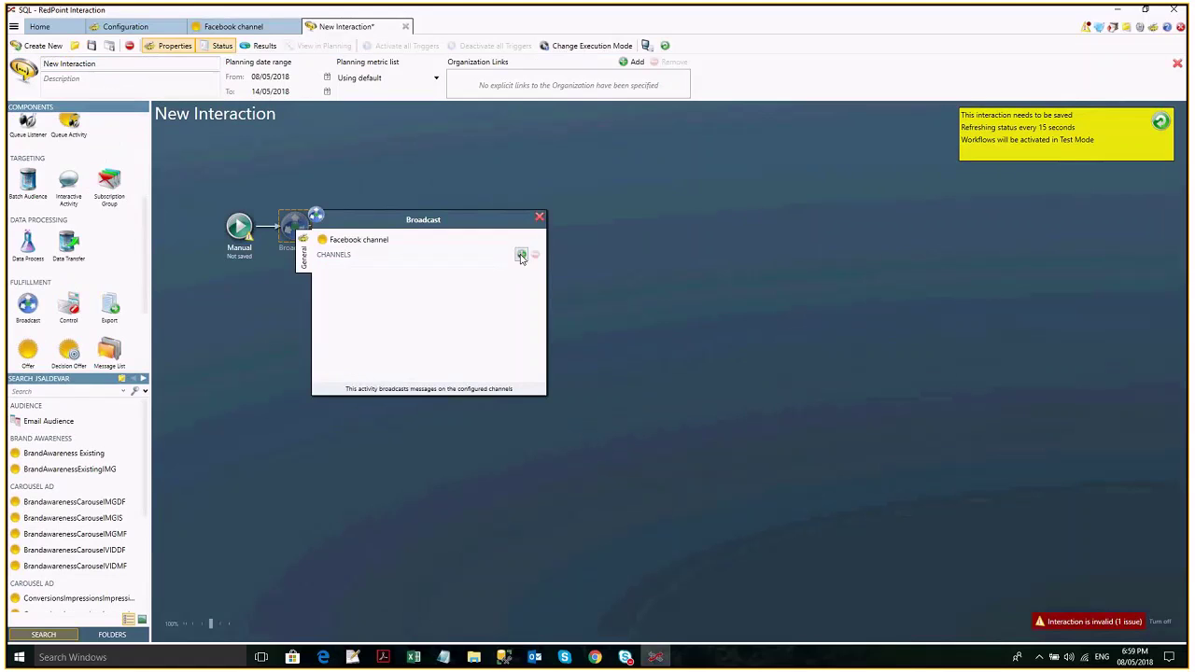
pyautogui.click(521, 255)
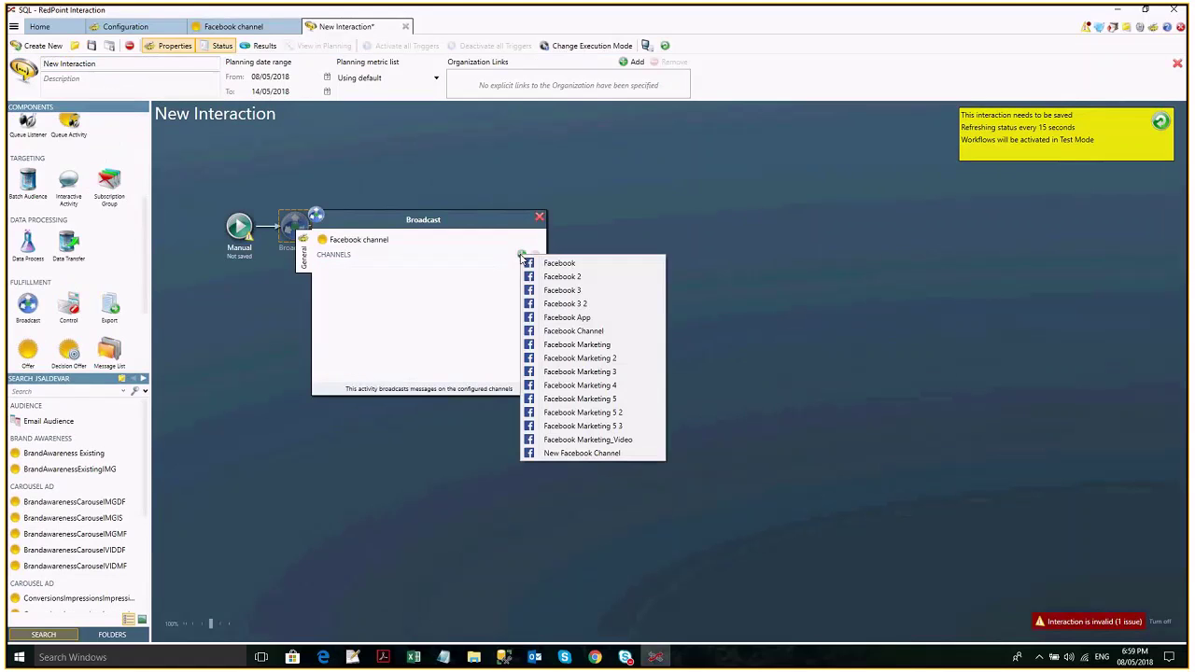
pyautogui.click(572, 454)
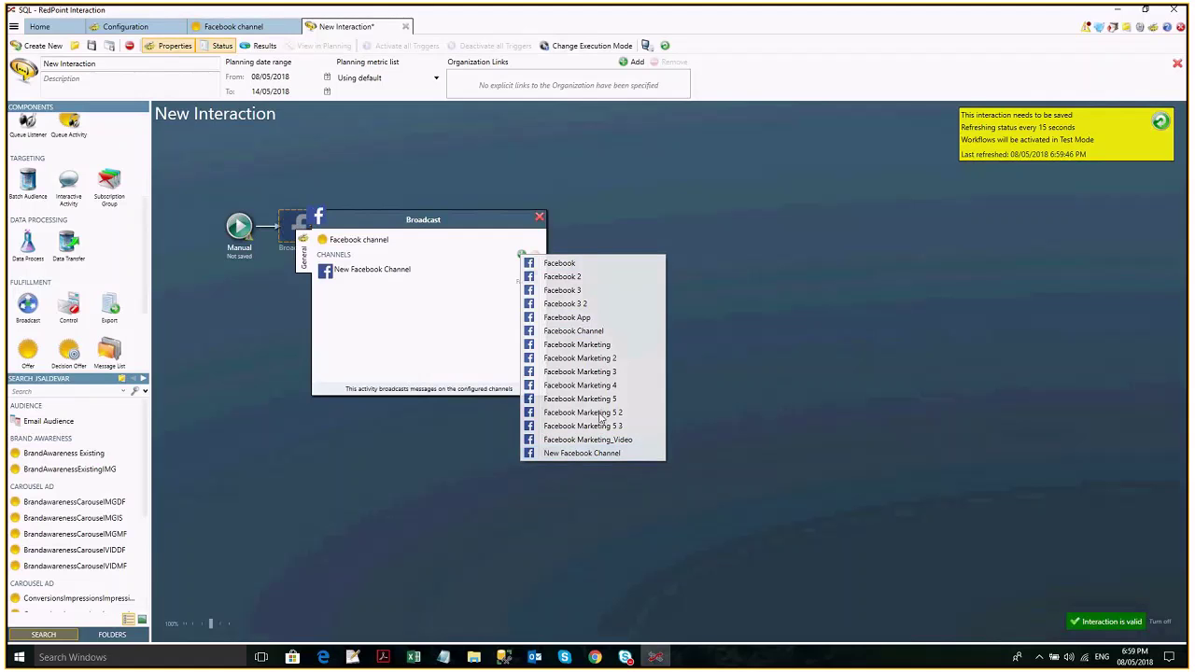
pyautogui.click(82, 63)
pyautogui.write('Facebook')
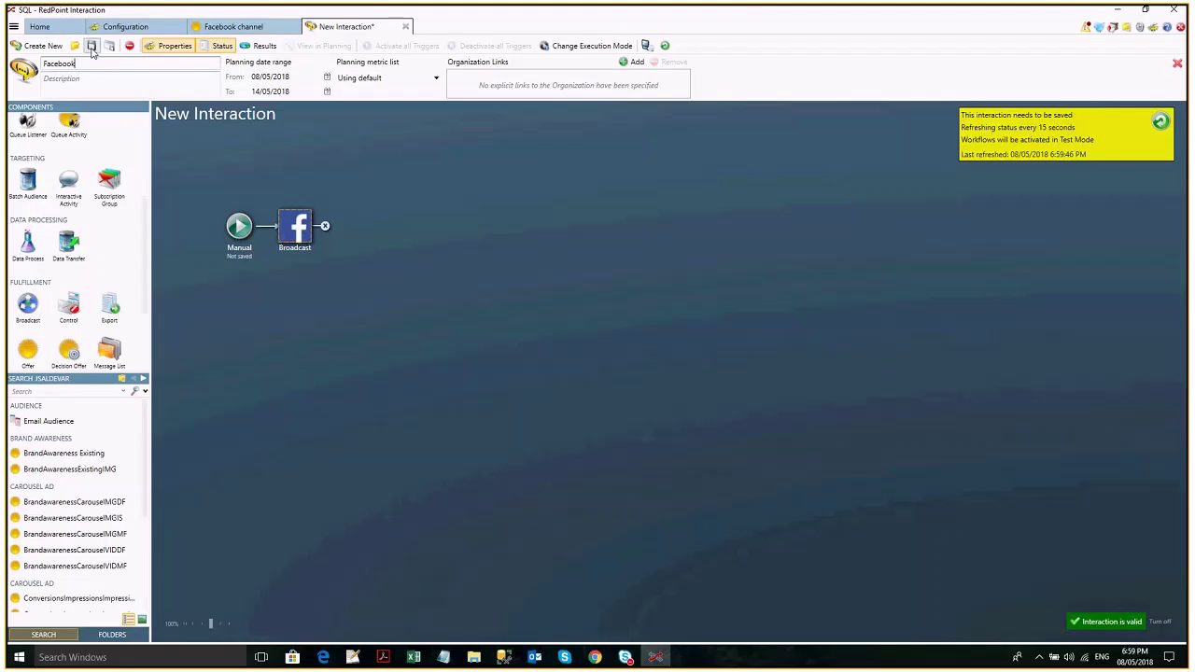
# Save the 'Facebook' interaction into the Interaction folder.
pyautogui.click(92, 47)
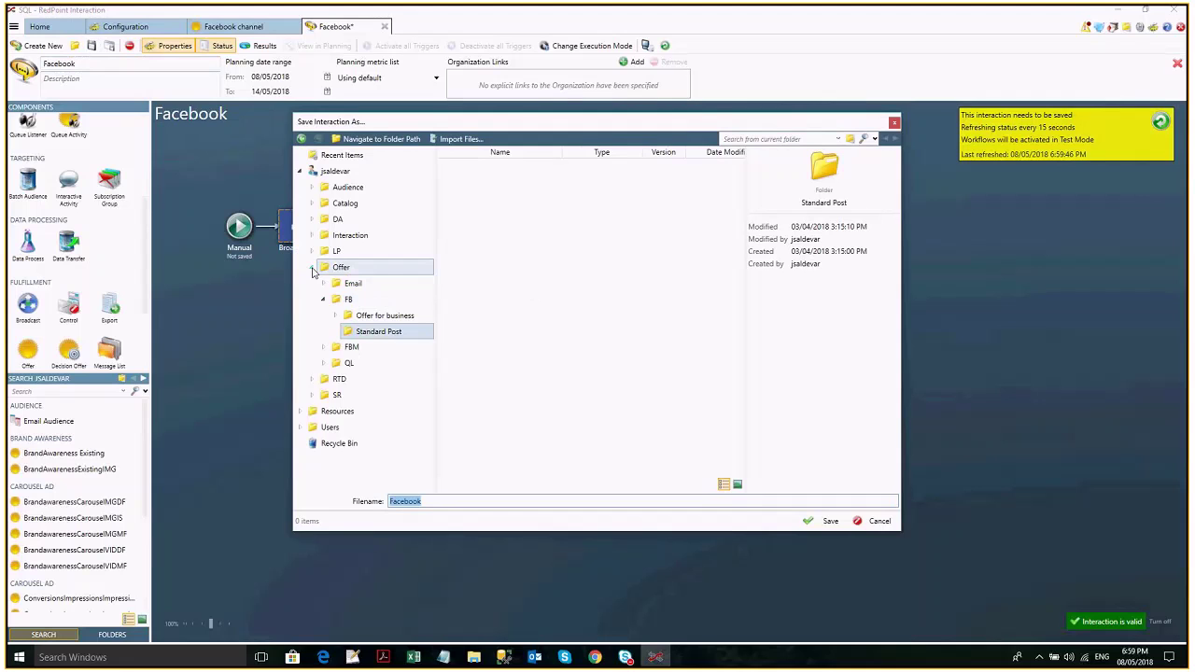
pyautogui.click(312, 268)
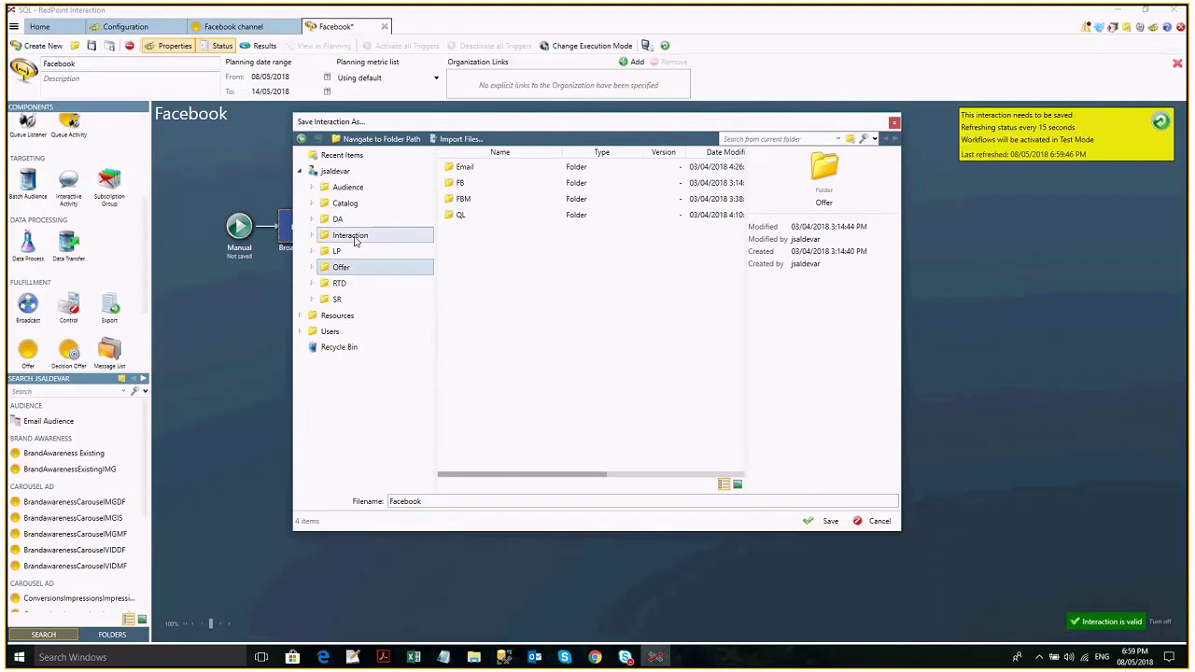
pyautogui.click(355, 238)
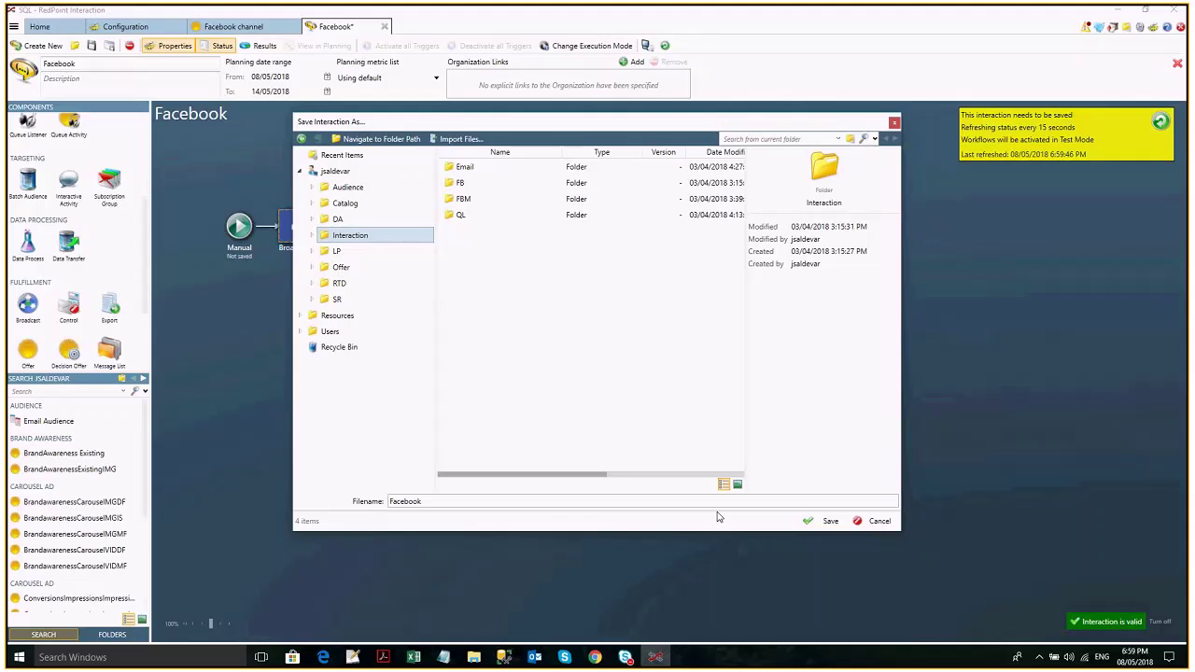
pyautogui.click(824, 521)
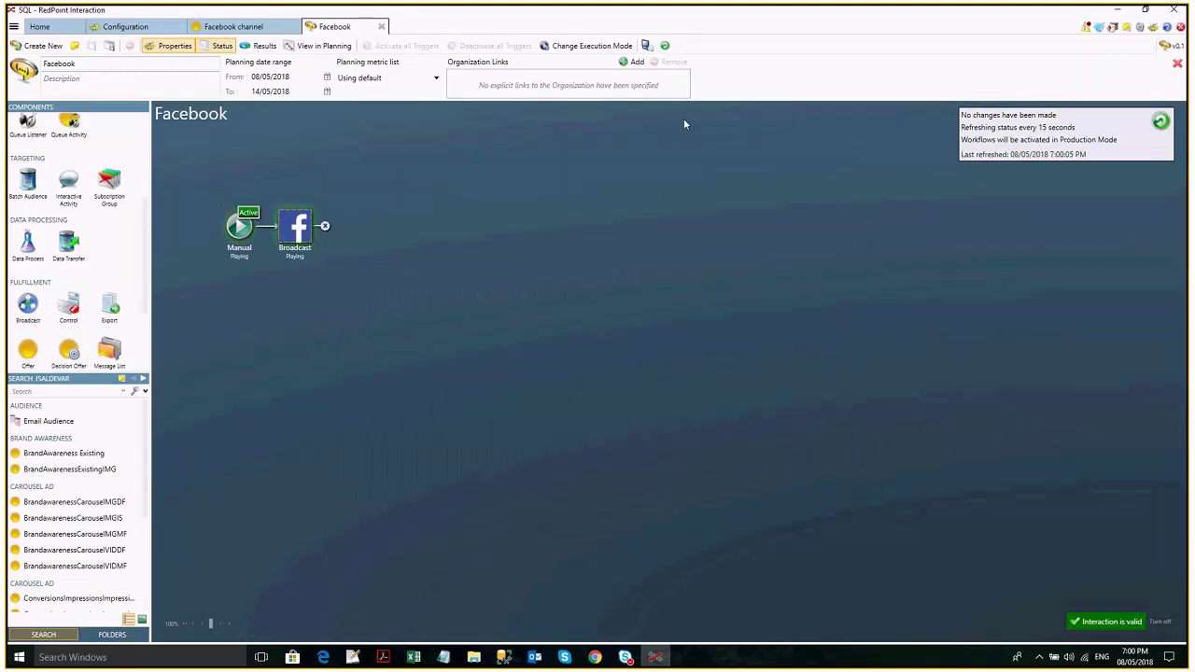
# Refresh the Facebook workflow status to confirm Completed, then switch to the browser.
pyautogui.click(665, 46)
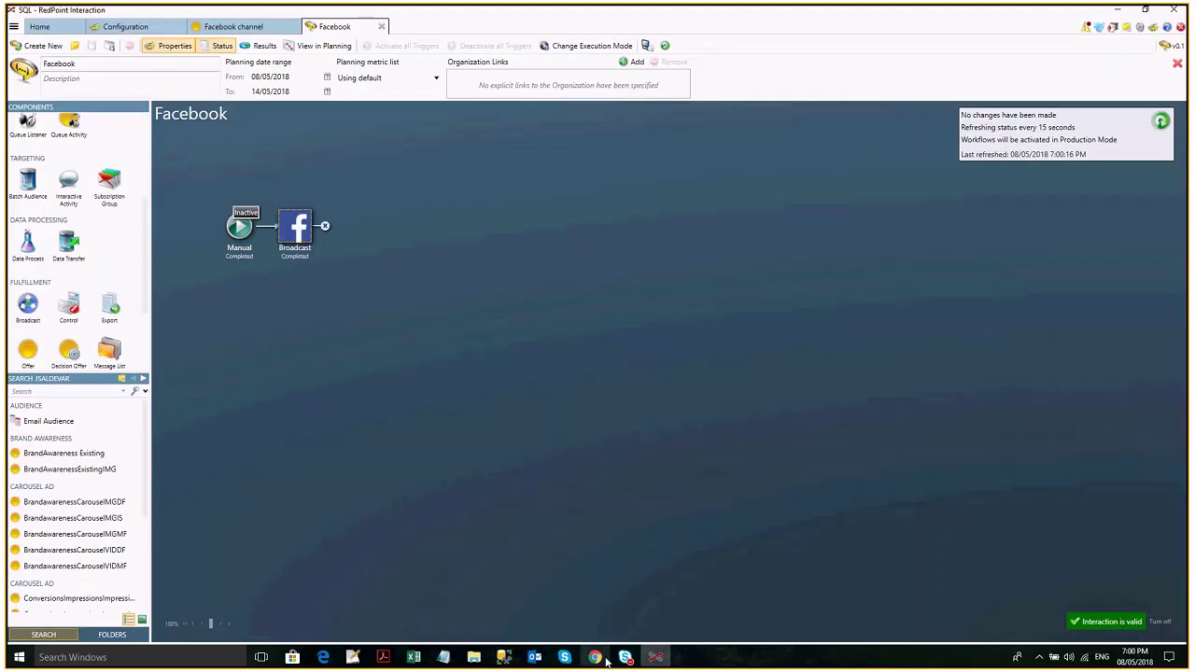
pyautogui.click(595, 658)
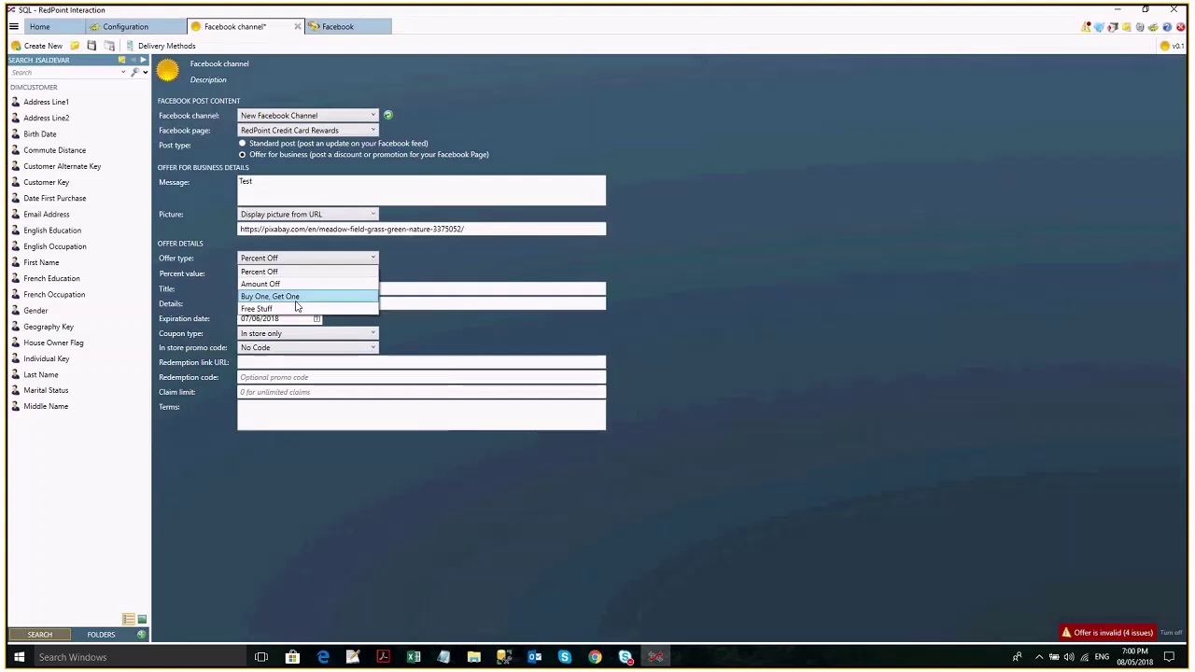
# Make the coupon In store only with 10 percent off, title 'test', details 'Percent off'.
pyautogui.click(287, 333)
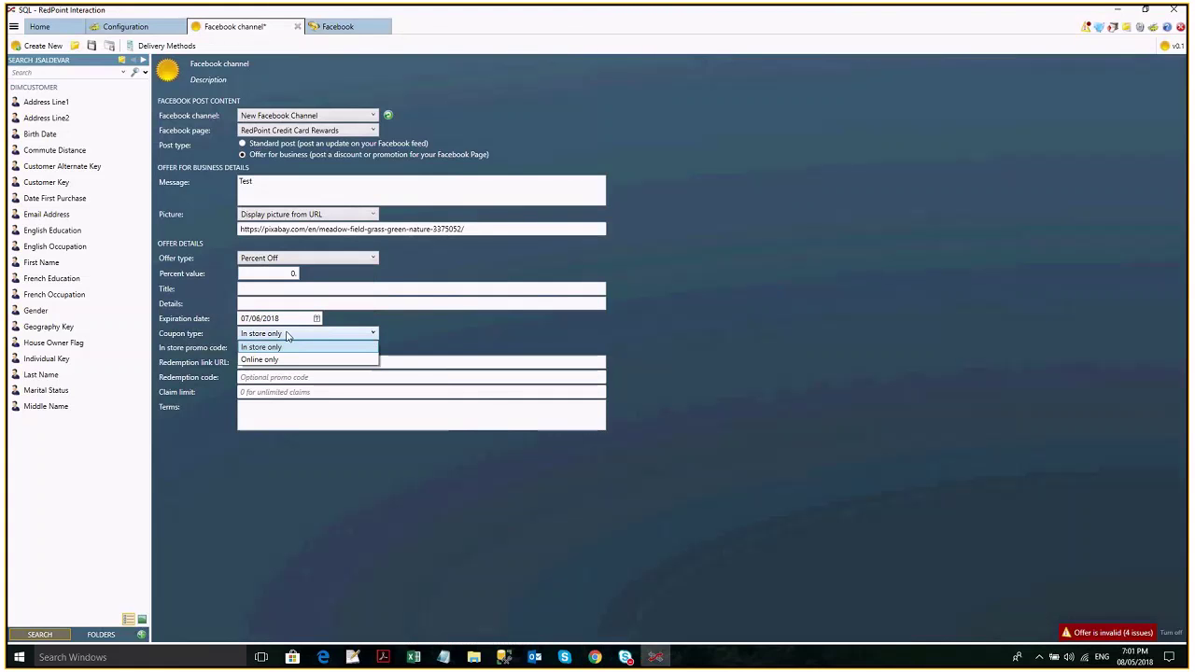
pyautogui.click(293, 359)
pyautogui.click(299, 333)
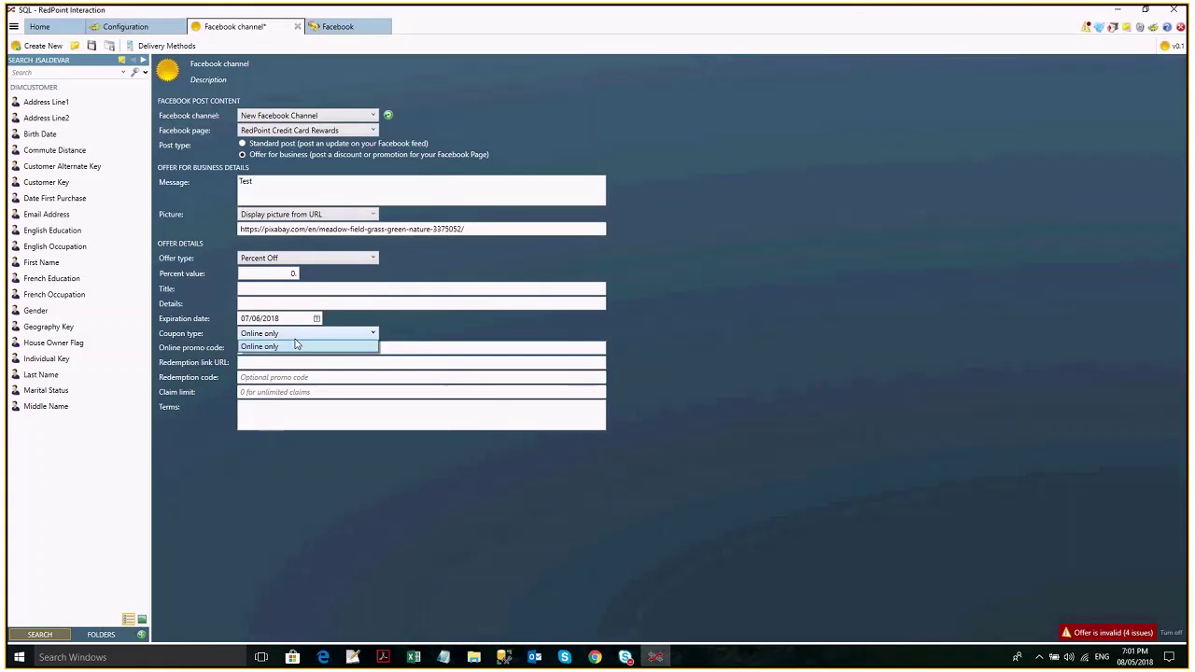
pyautogui.click(293, 346)
pyautogui.click(267, 274)
pyautogui.write('10')
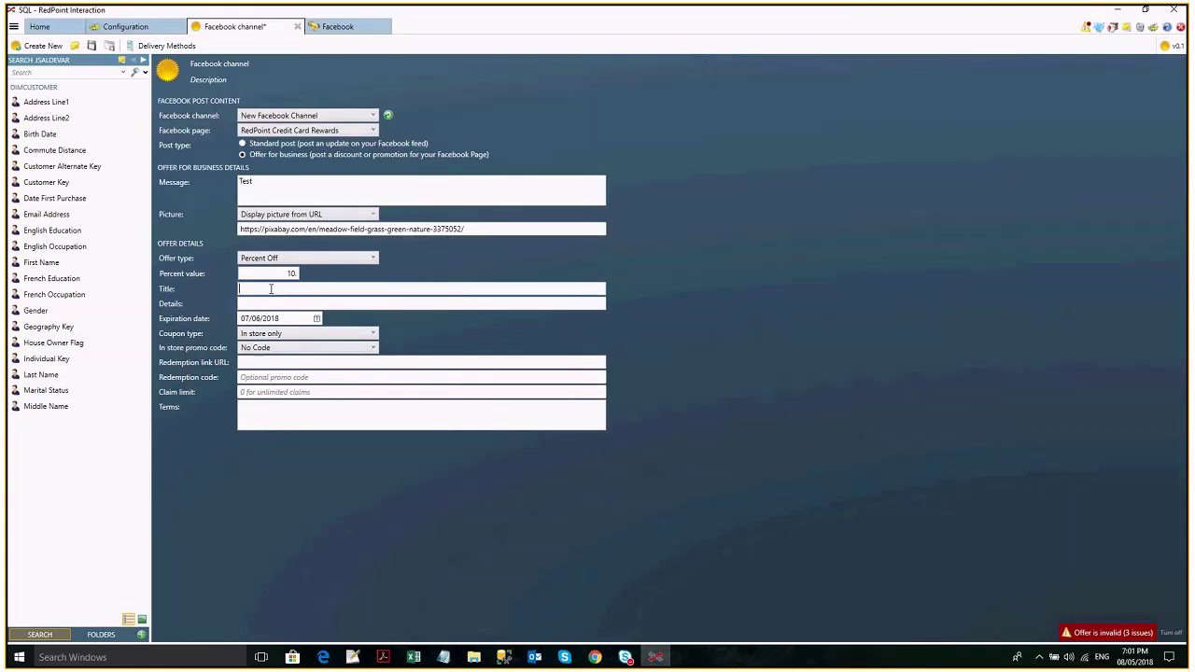
pyautogui.press('Tab')
pyautogui.write('test')
pyautogui.click(285, 302)
pyautogui.write('Percent off')
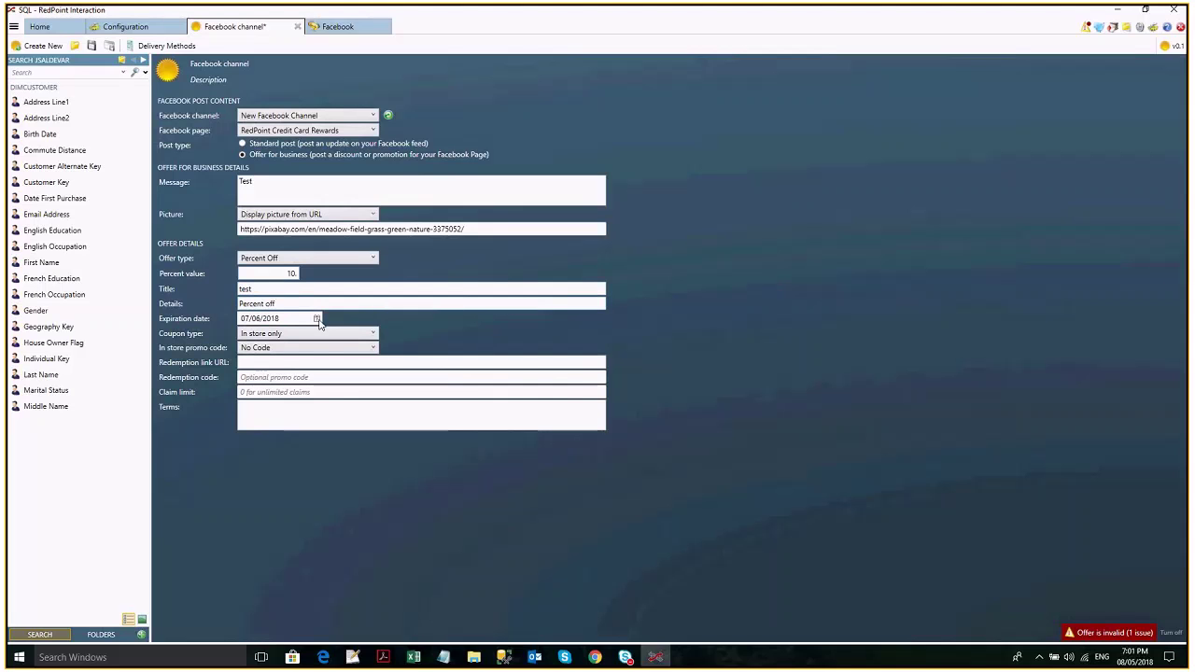
pyautogui.click(317, 320)
pyautogui.click(311, 334)
pyautogui.click(368, 422)
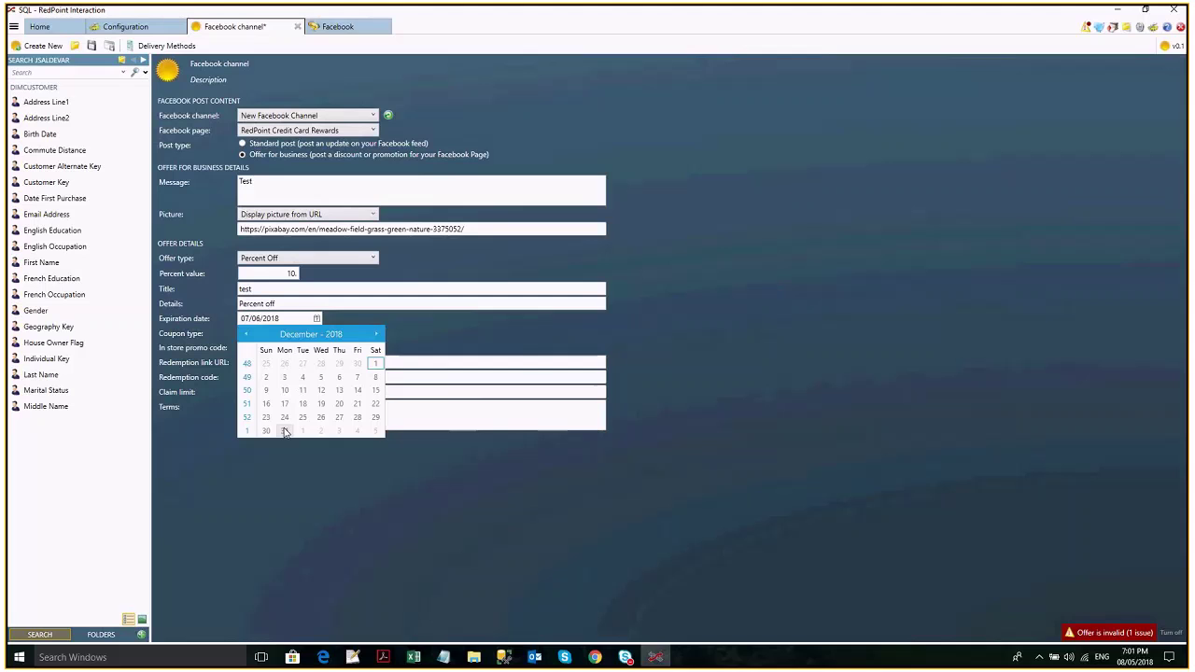
pyautogui.click(285, 432)
pyautogui.click(276, 364)
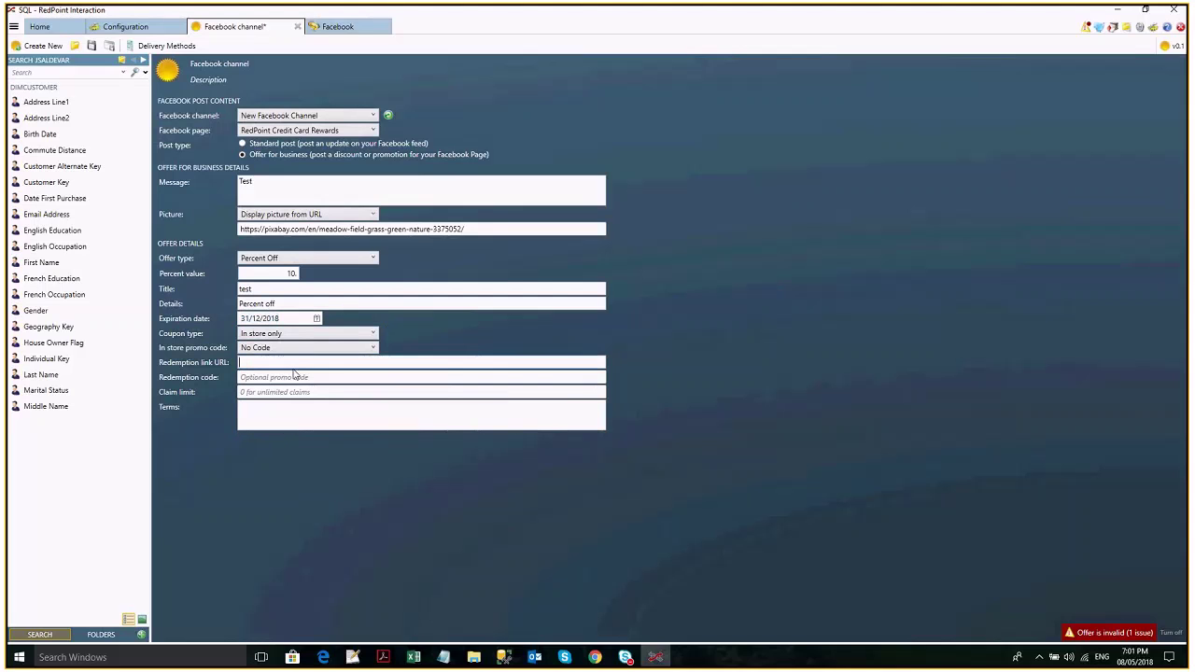
pyautogui.write('www.red')
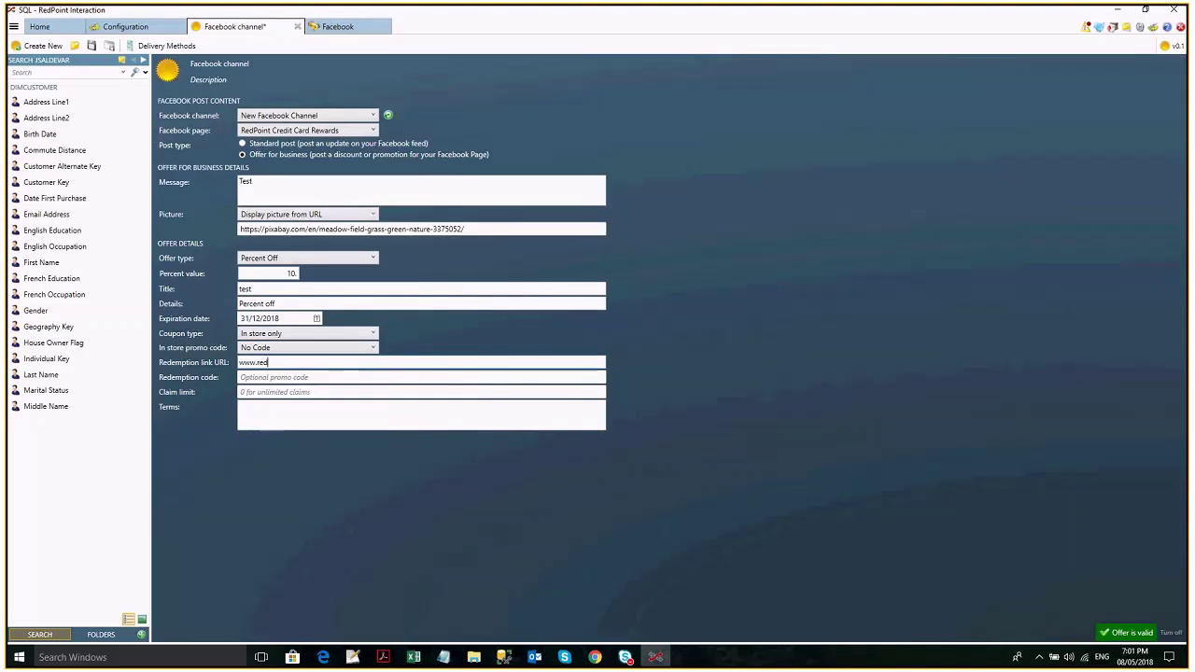
pyautogui.write('pointglobal.com')
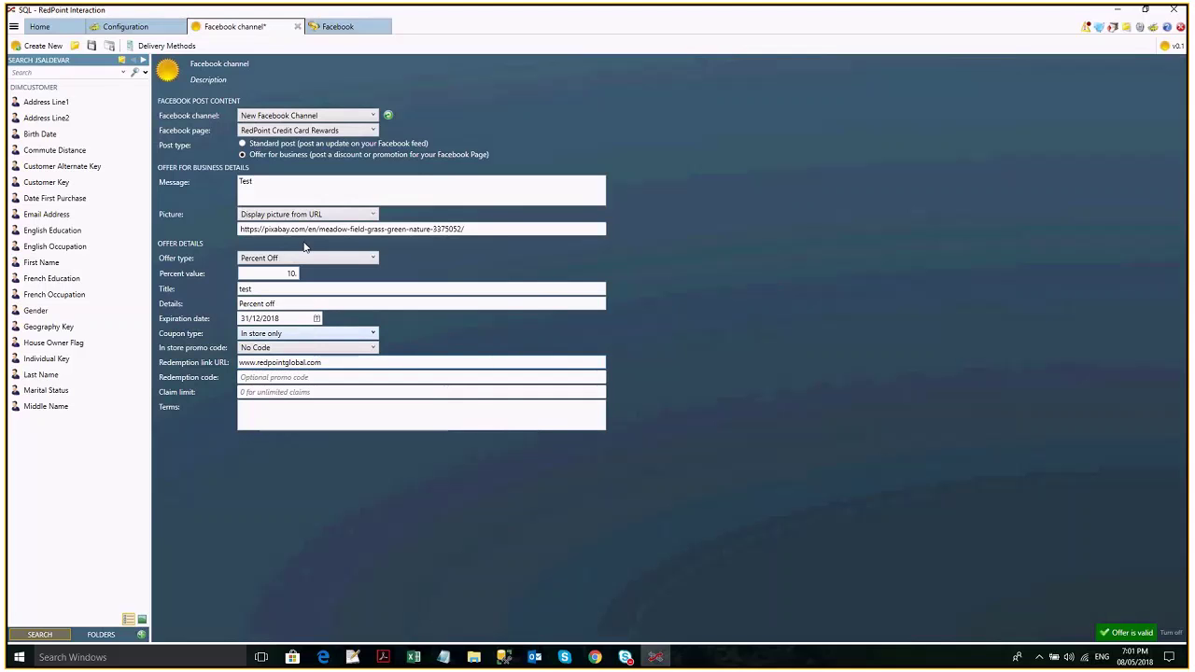
pyautogui.click(93, 46)
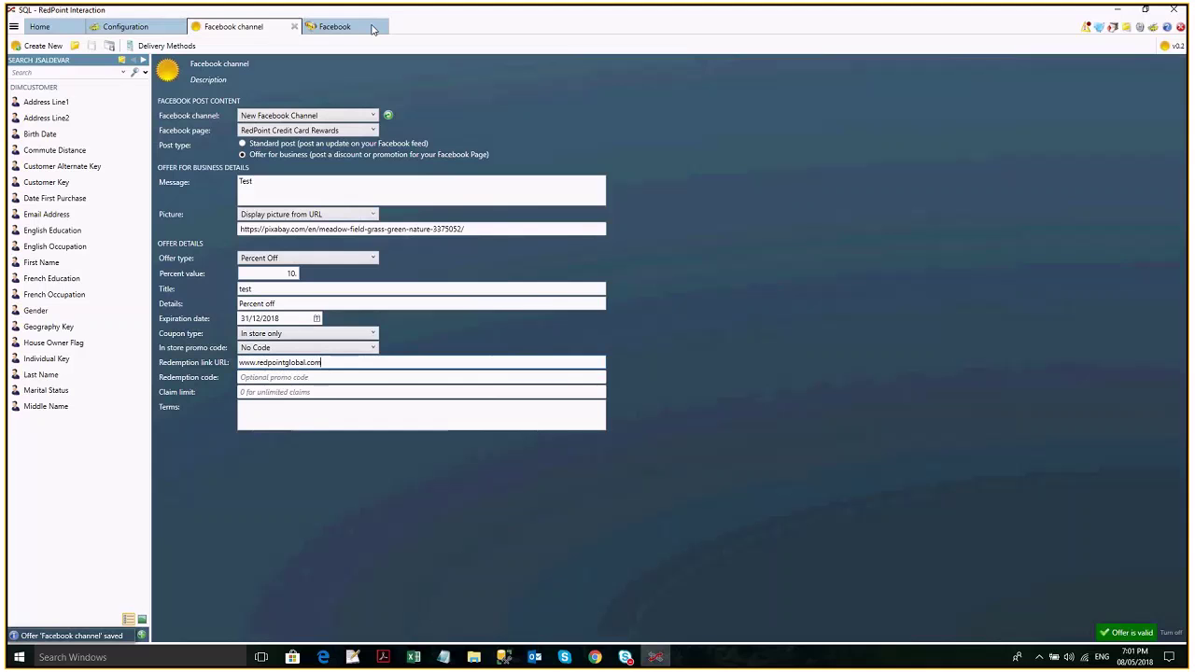
# Add a Manual 2 to Broadcast 2 workflow in the Facebook interaction and set its channel.
pyautogui.click(337, 27)
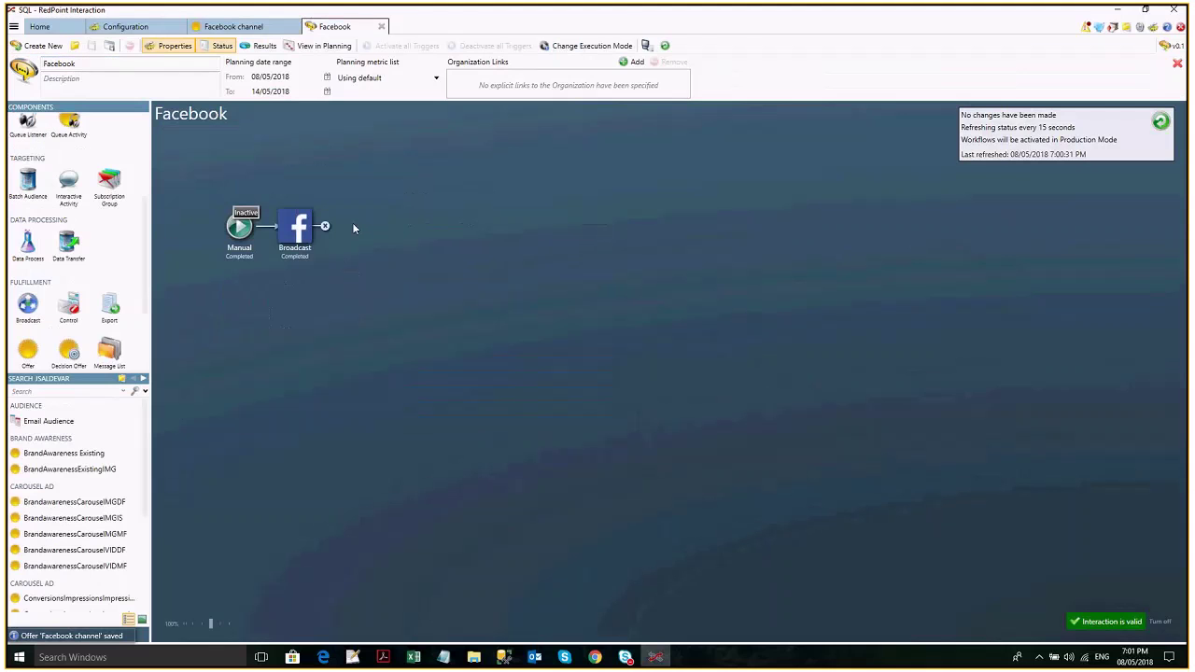
pyautogui.scroll(5, 74, 233)
pyautogui.moveTo(28, 142); pyautogui.dragTo(249, 329)
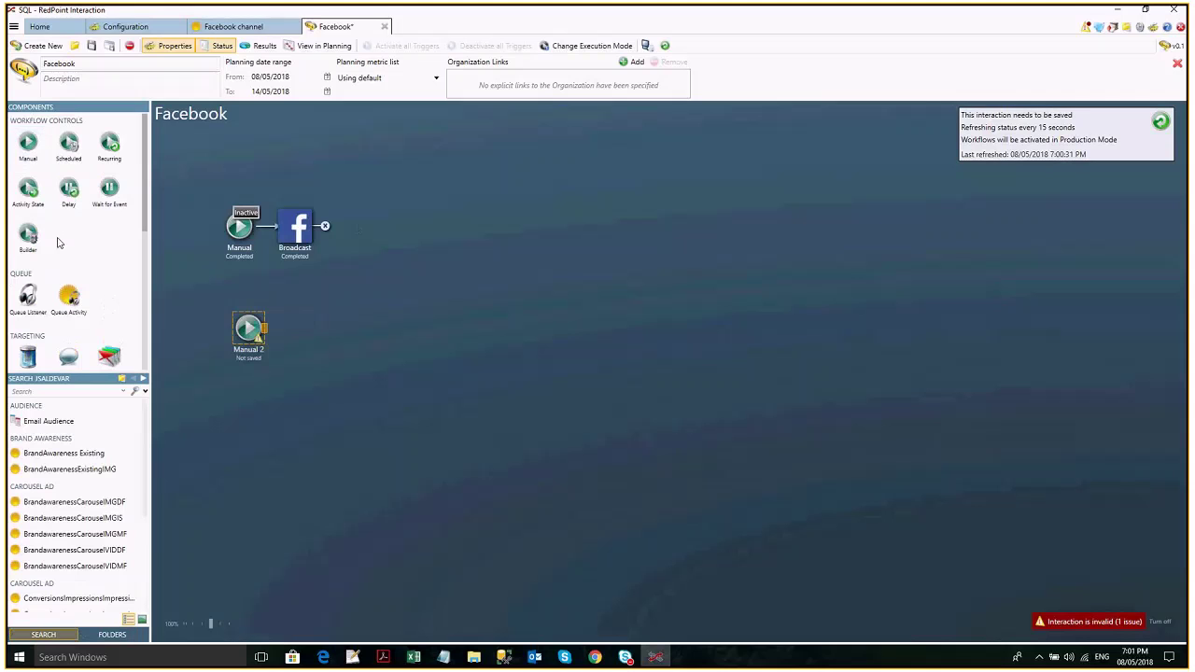
pyautogui.scroll(-3, 58, 243)
pyautogui.scroll(-1, 58, 241)
pyautogui.moveTo(28, 273); pyautogui.dragTo(304, 327)
pyautogui.click(348, 341)
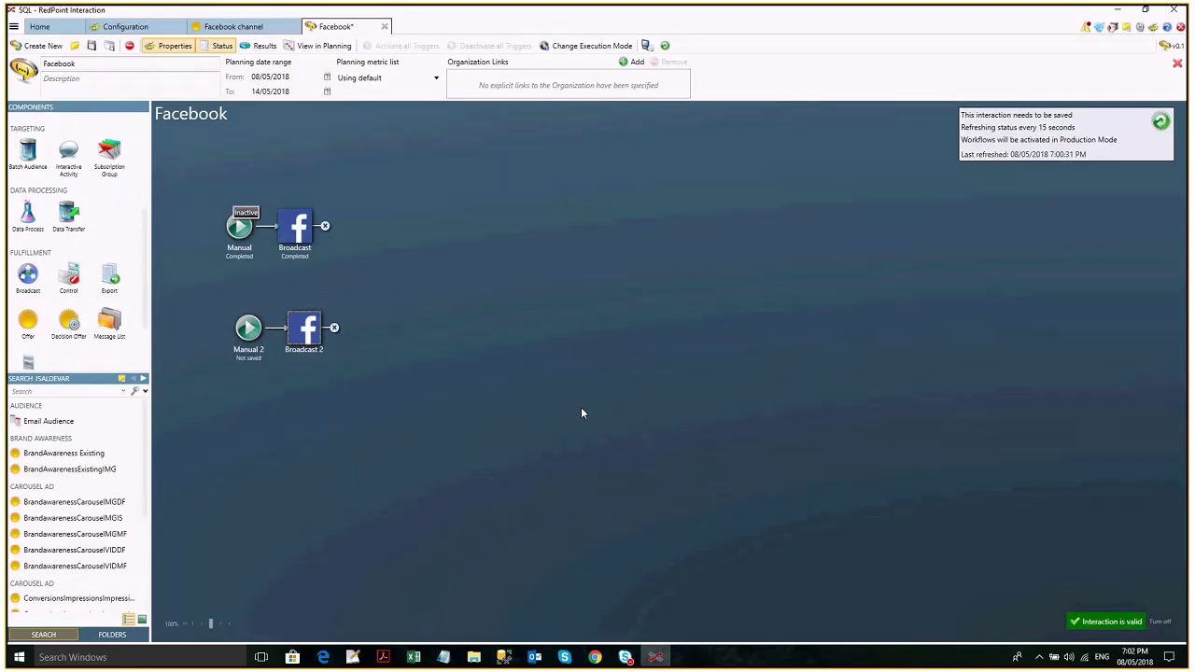
# Save the interaction, review its run results, then go to the browser.
pyautogui.hotkey('ctrl', 's')
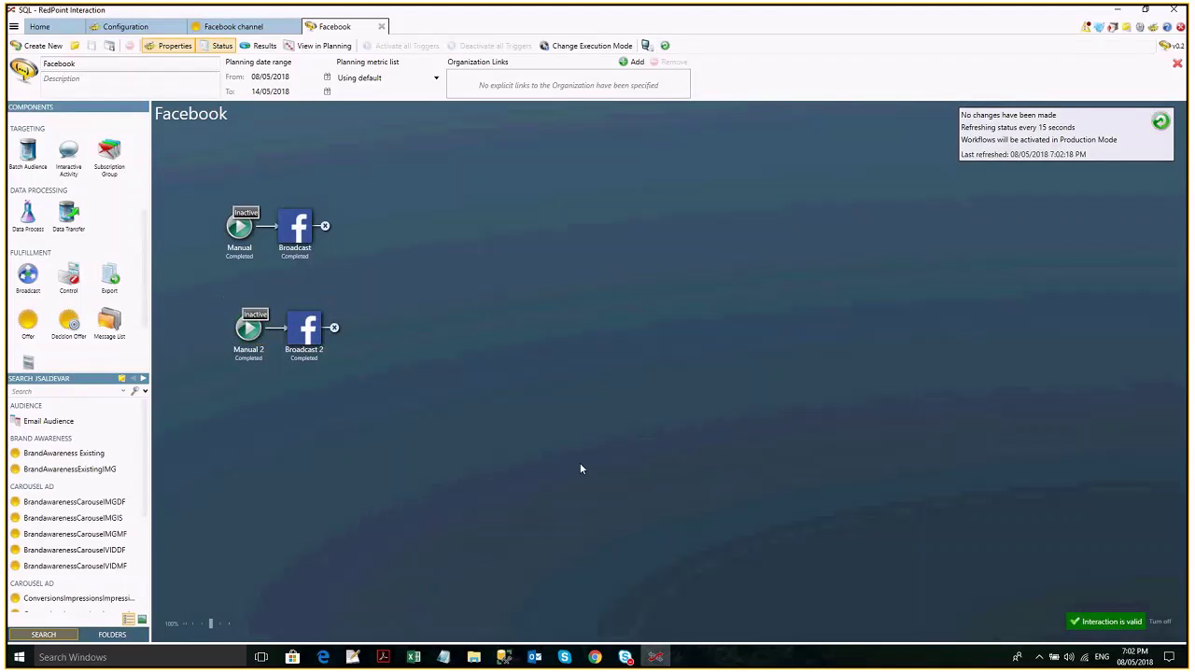
pyautogui.click(313, 302)
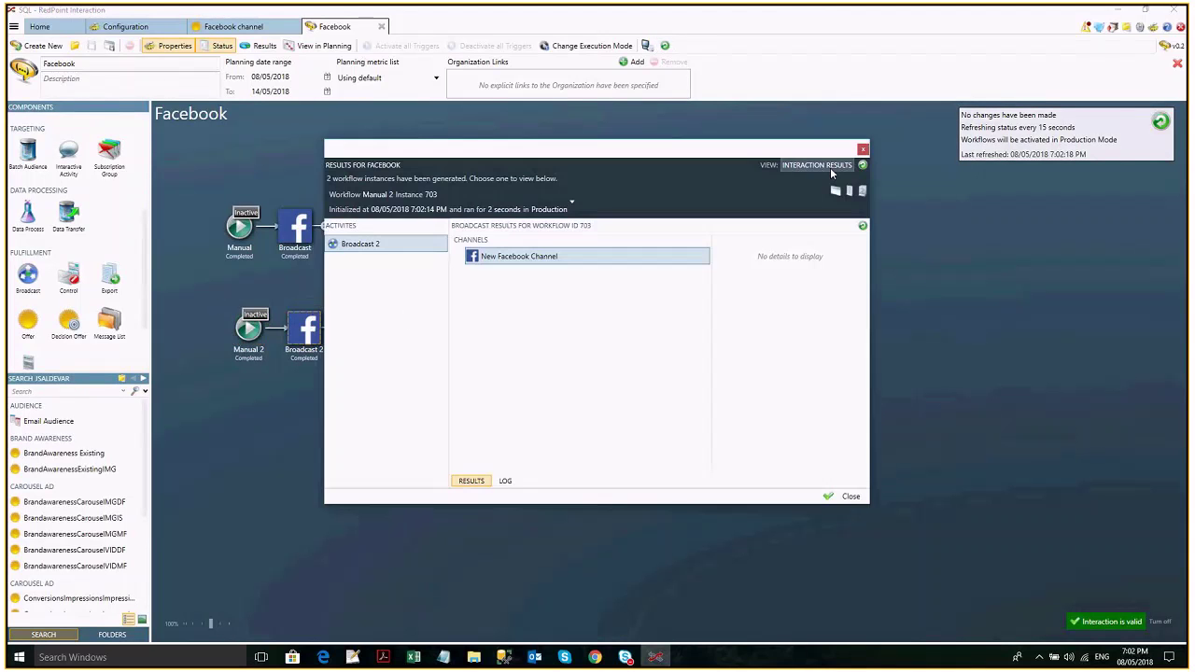
pyautogui.click(863, 149)
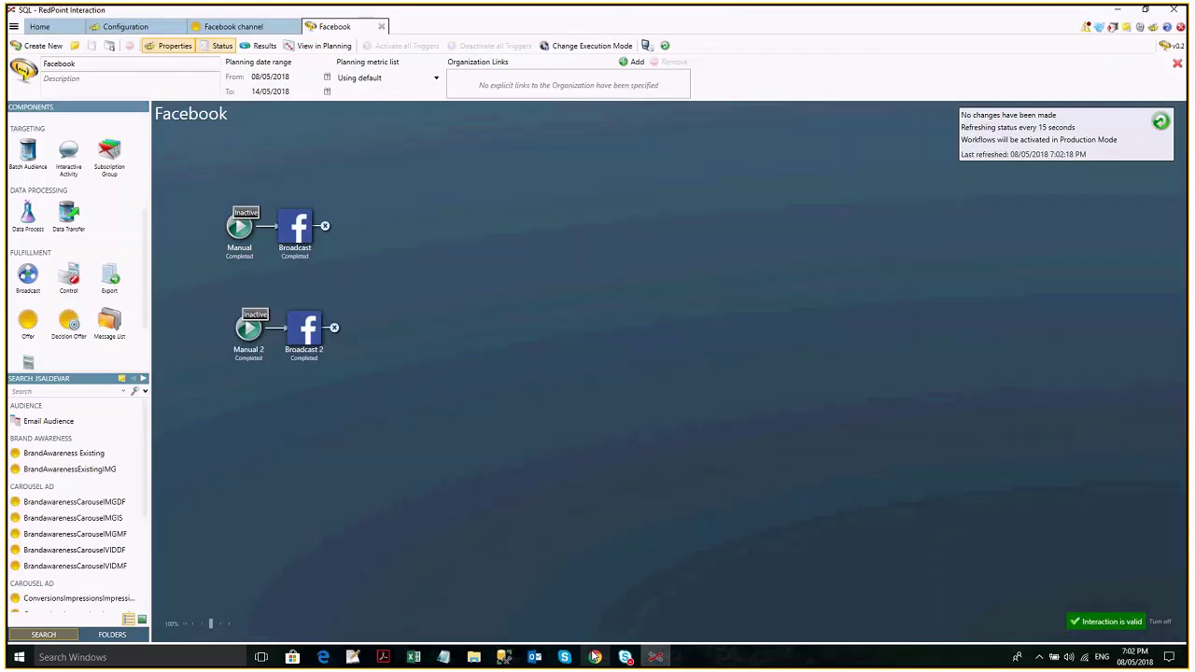
pyautogui.click(595, 658)
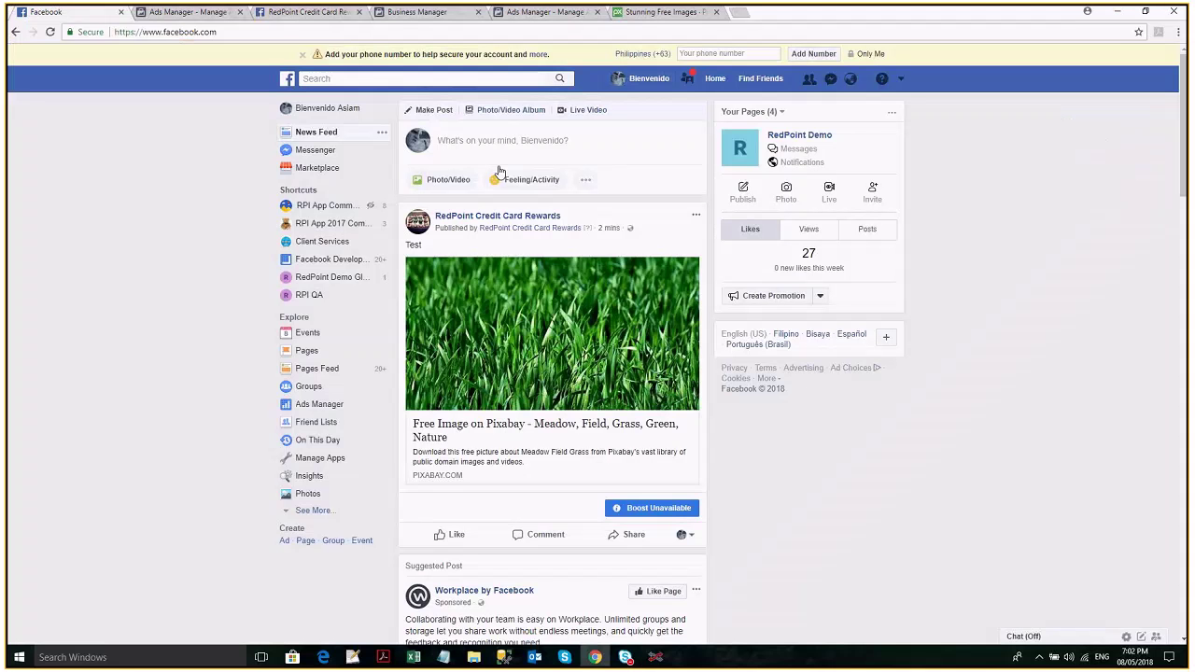
# Reload the Facebook news feed in the browser.
pyautogui.click(595, 657)
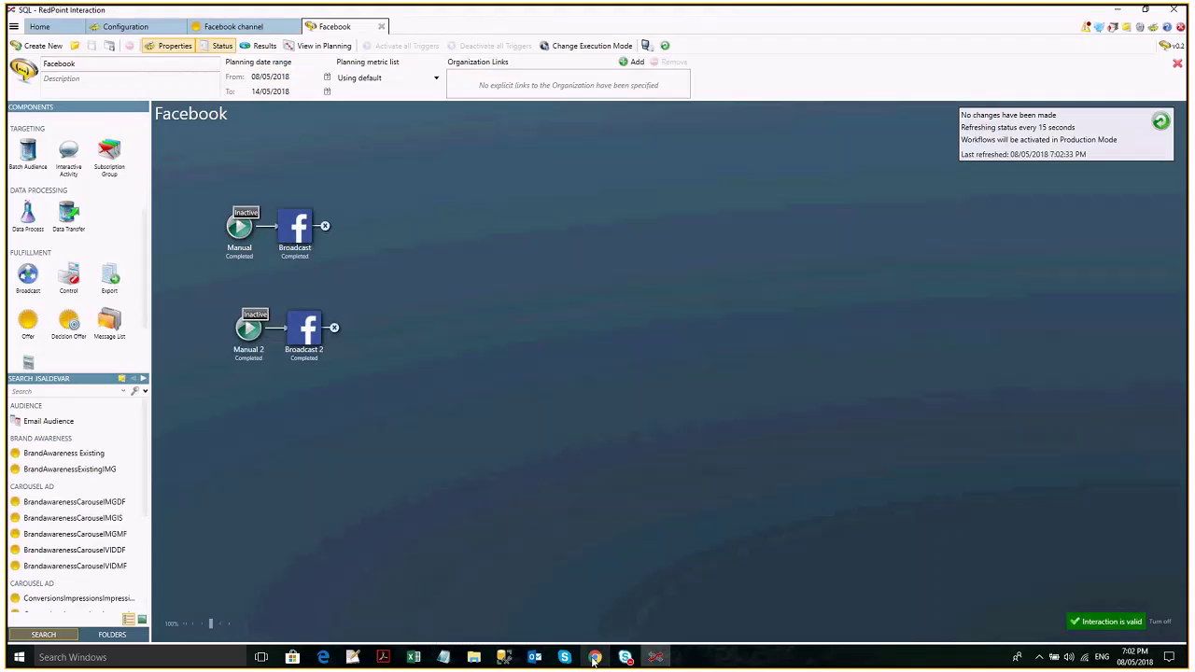
pyautogui.click(595, 657)
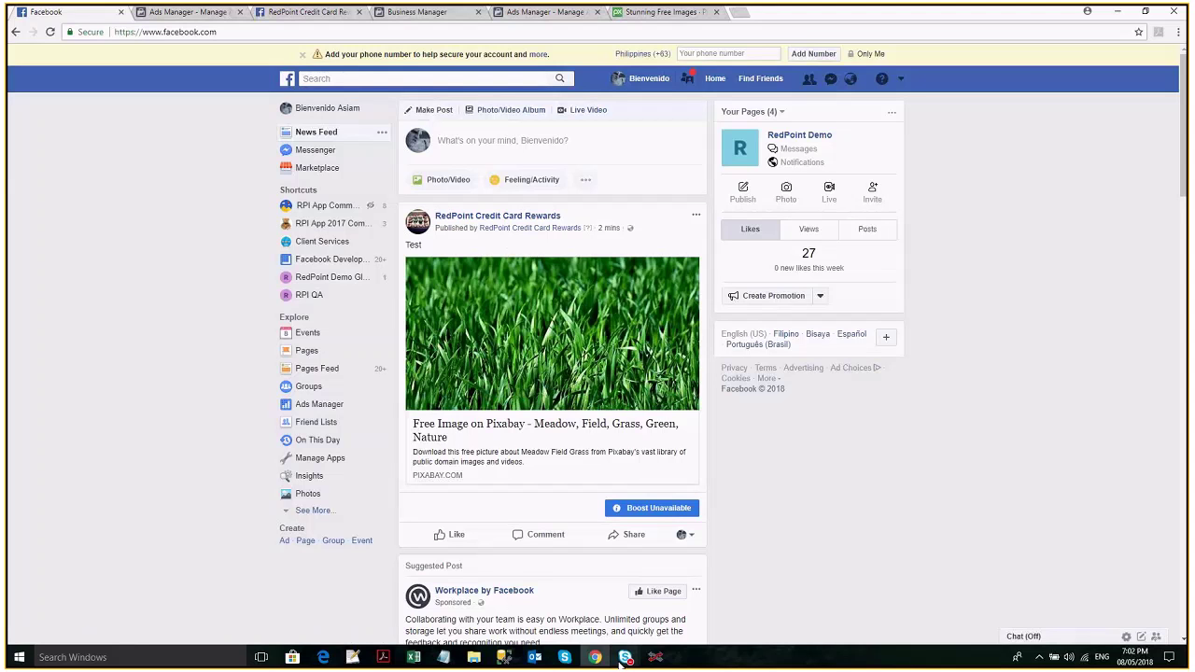
pyautogui.click(51, 33)
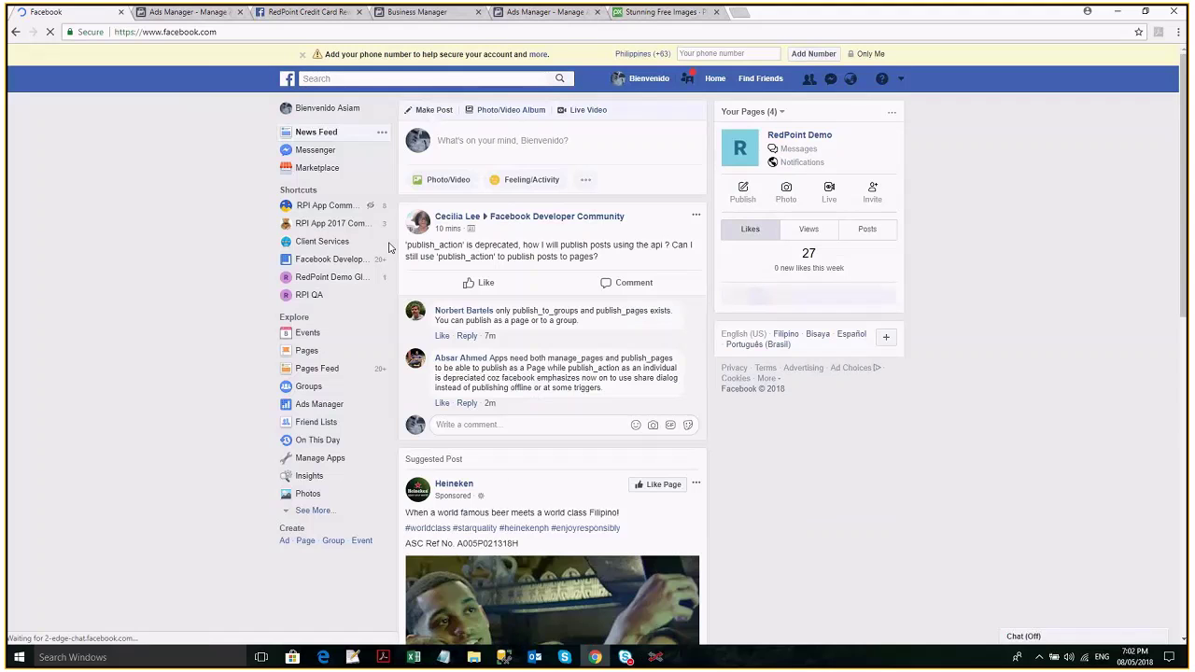
# View the RPI Global Page's Offers tab, which lists only expired offers, then return to RedPoint.
pyautogui.click(901, 78)
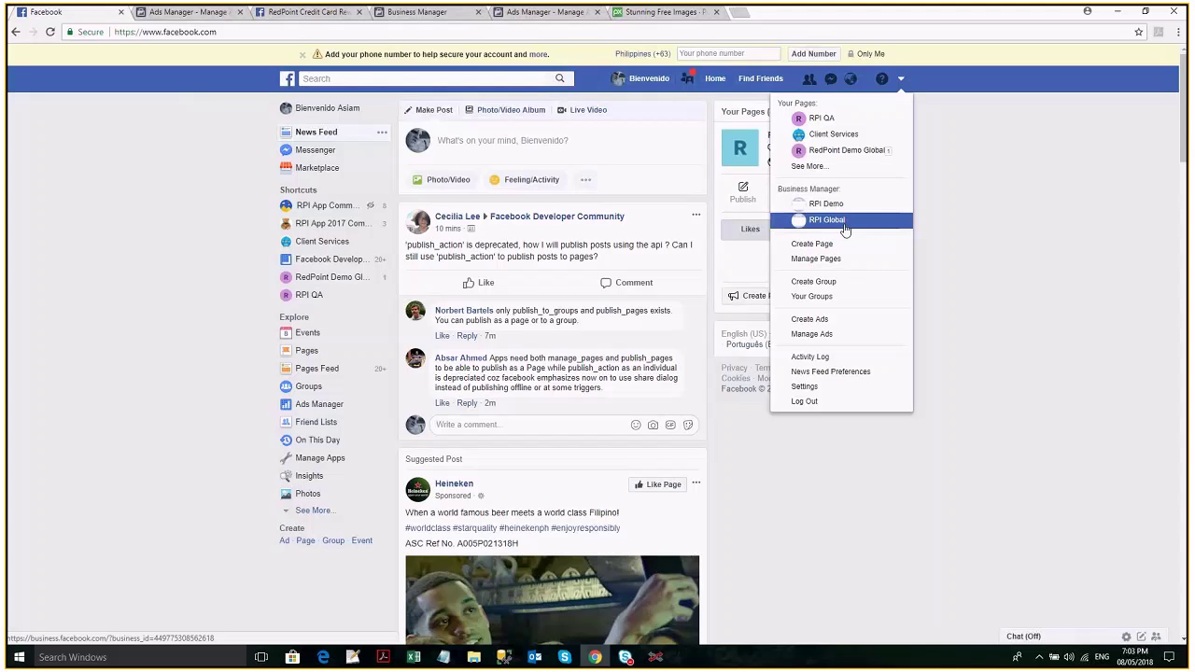
pyautogui.click(826, 220)
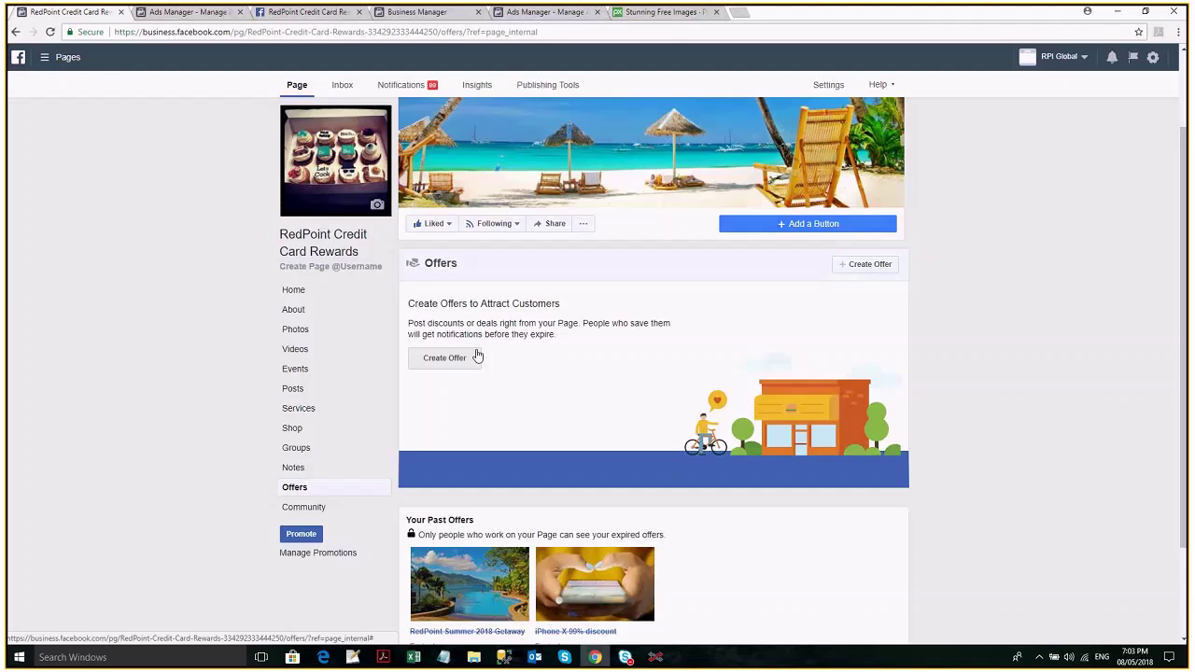
pyautogui.hotkey('alt', 'Tab')
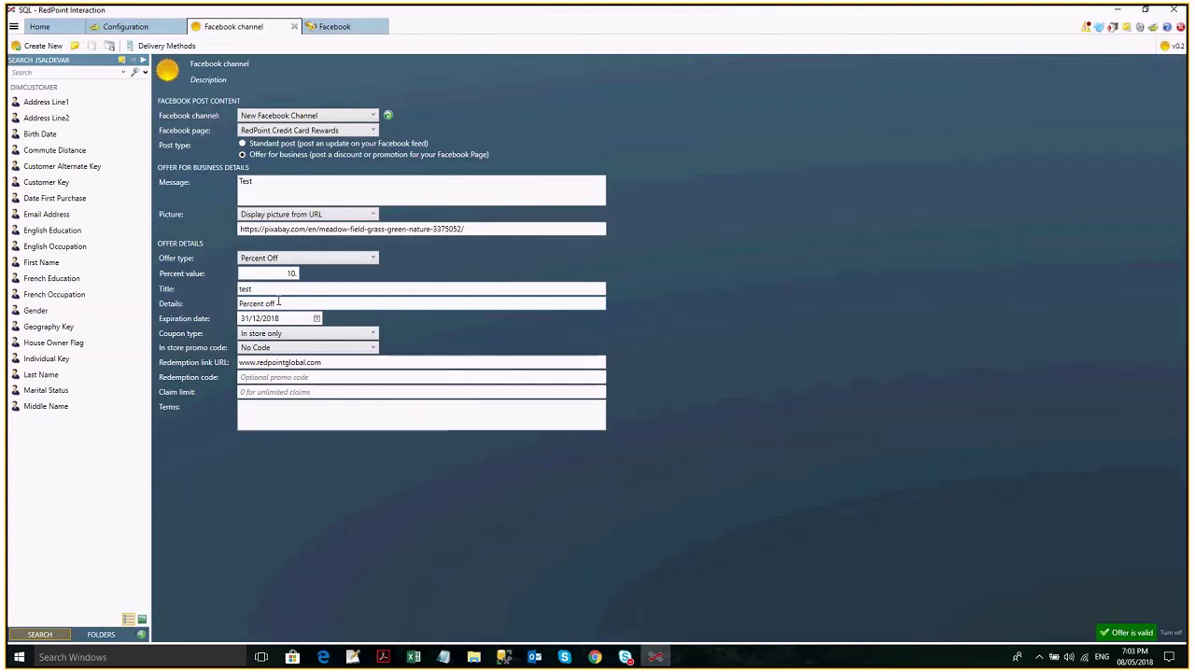
pyautogui.hotkey('alt', 'Tab')
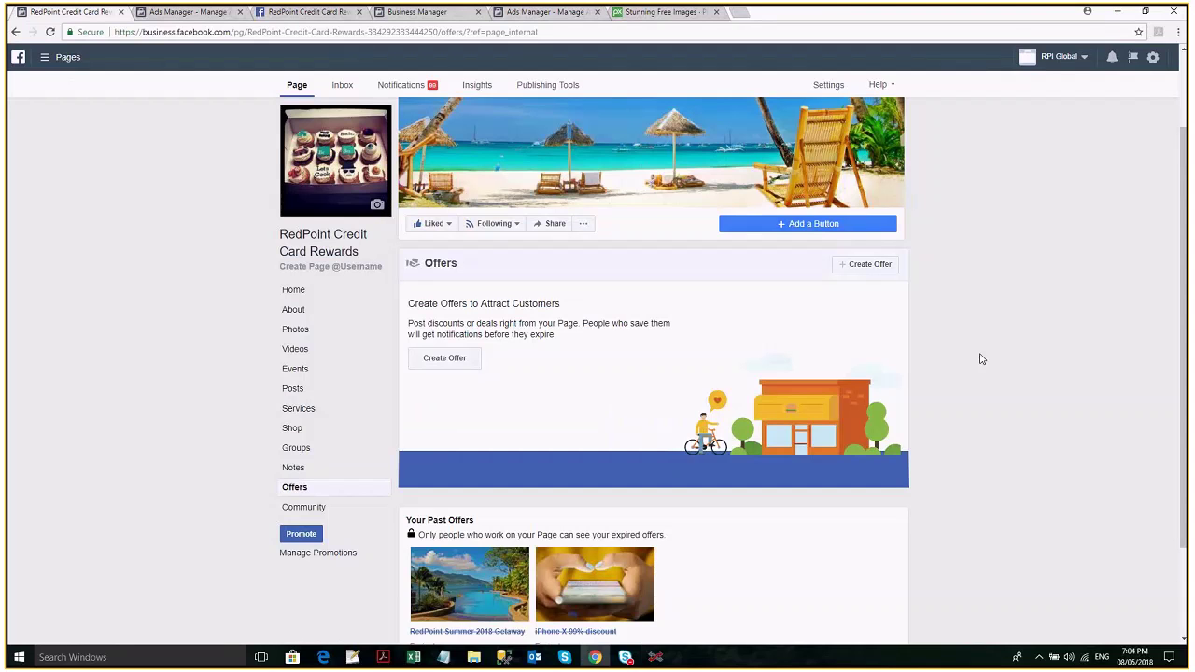
pyautogui.scroll(-1, 971, 357)
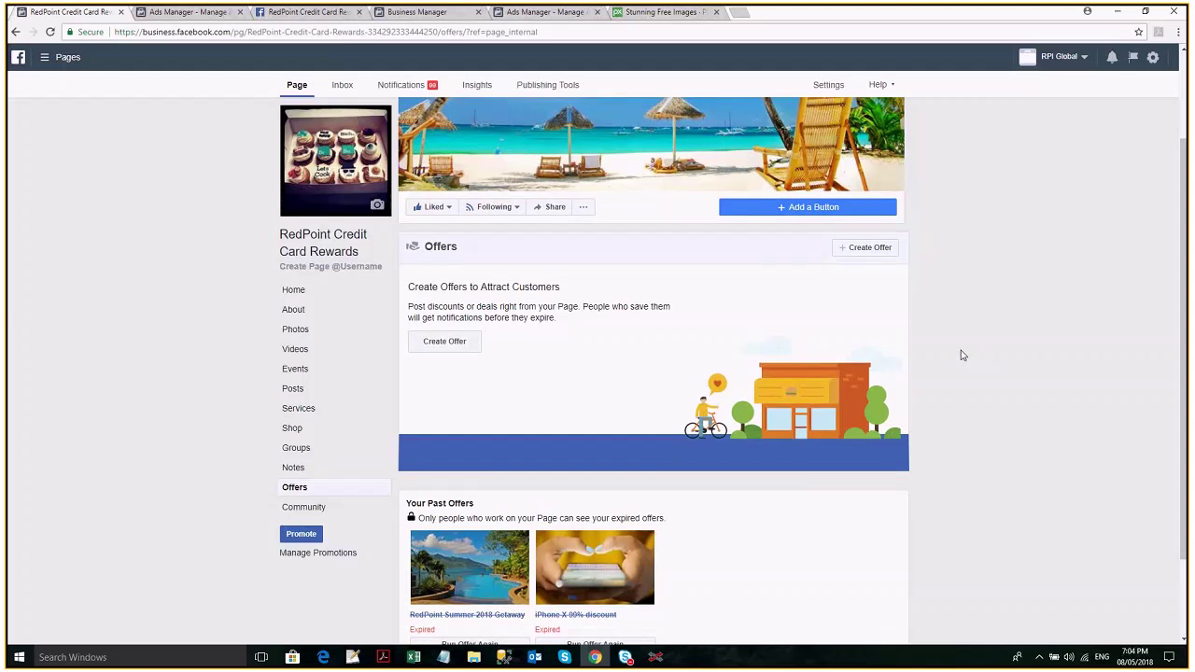
pyautogui.hotkey('alt', 'Tab')
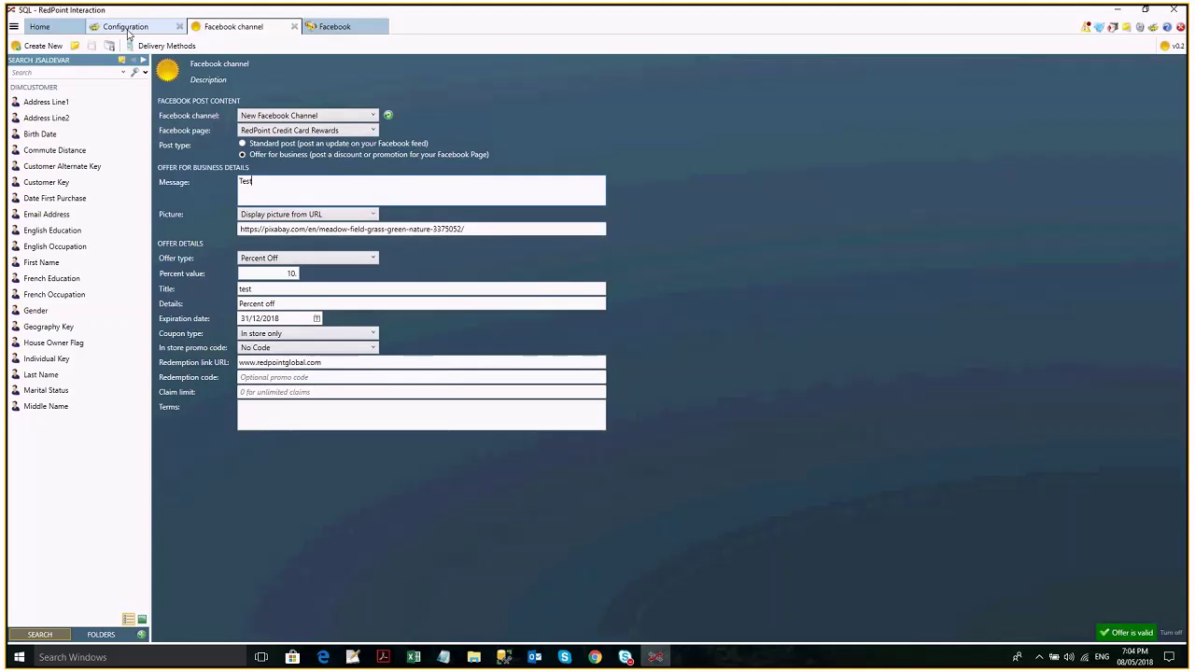
# Check the Facebook Marketing 5 2 channel's Account name and Ad account, then go back to the Facebook Offers page.
pyautogui.click(128, 30)
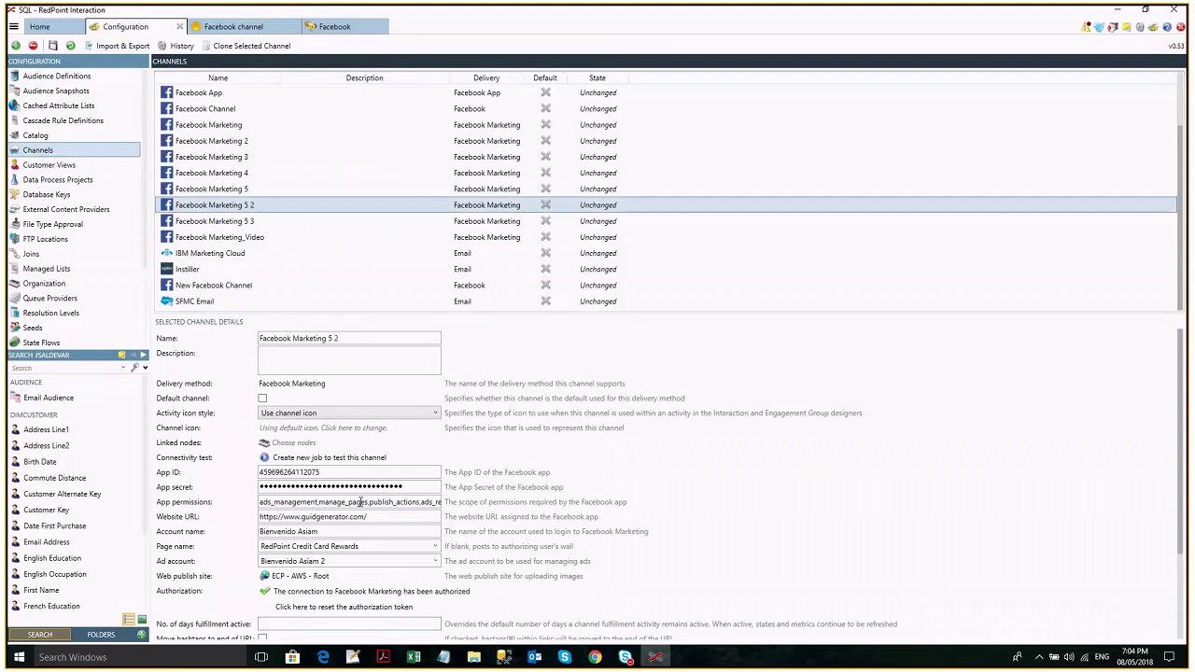
pyautogui.moveTo(320, 532); pyautogui.dragTo(259, 532)
pyautogui.scroll(-1, 604, 558)
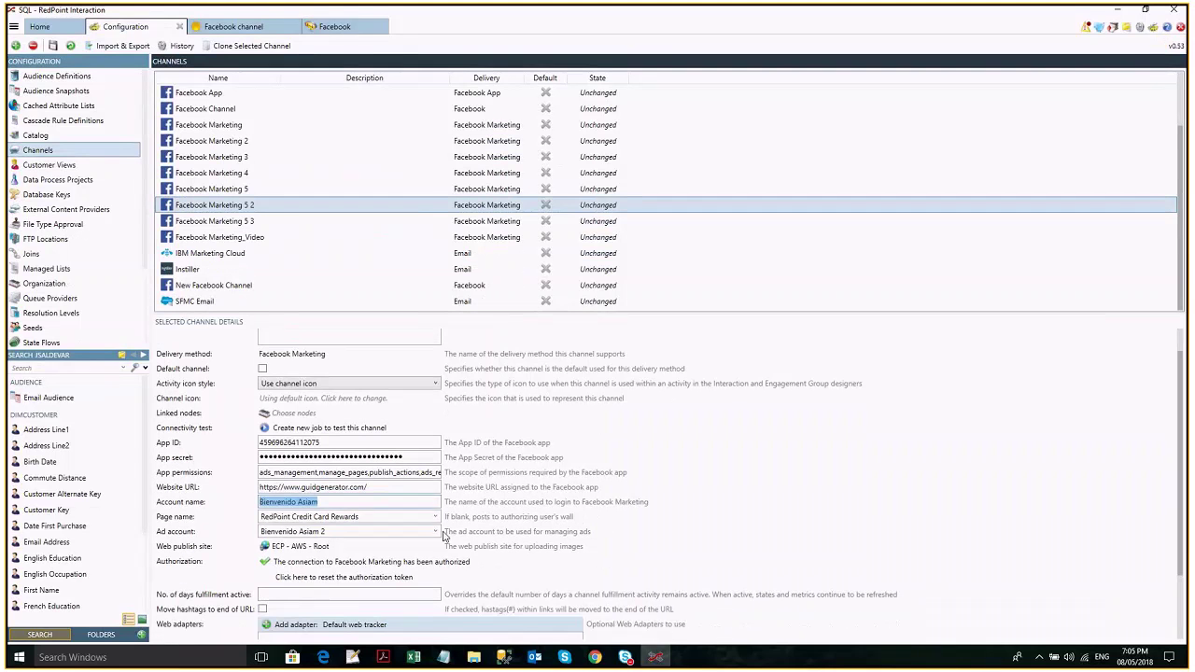
pyautogui.press('Tab')
pyautogui.press('Tab')
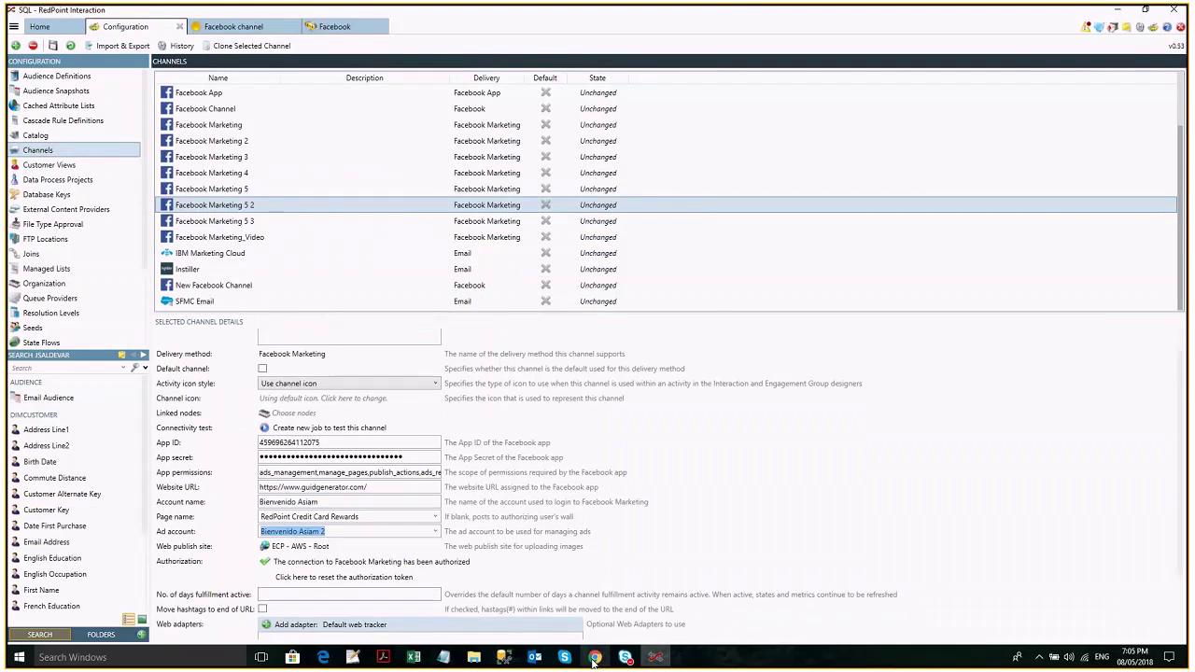
pyautogui.click(595, 658)
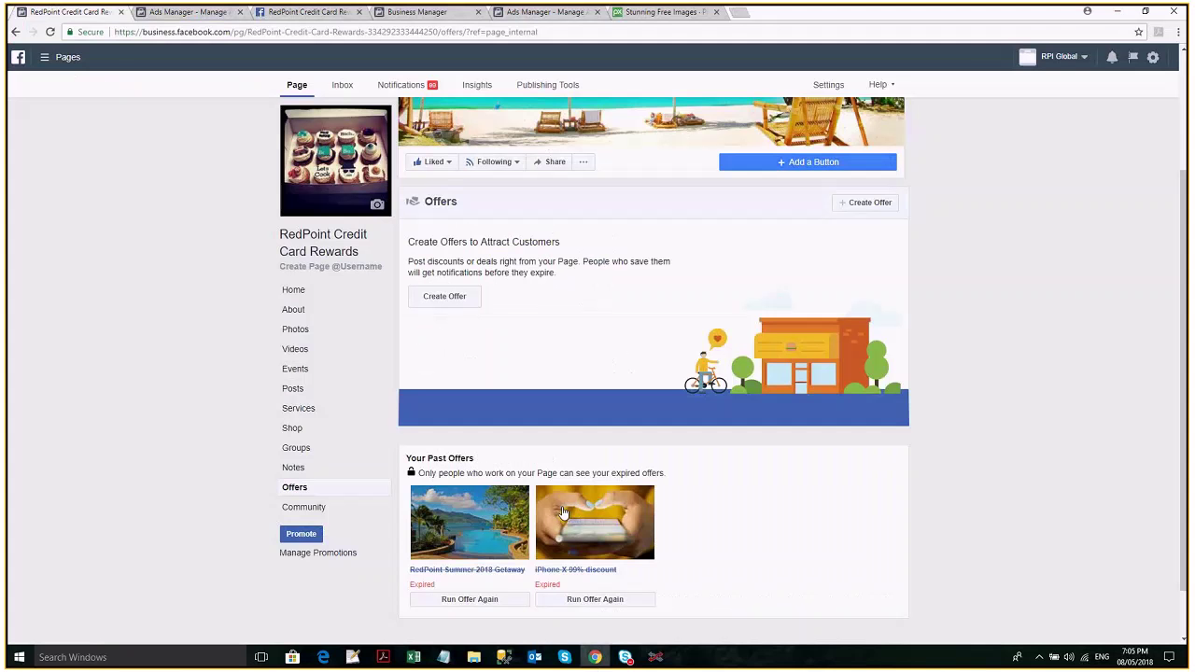
# Look through the Business Manager and Ads Manager tabs, closing the ad account list.
pyautogui.hotkey('ctrl', '4')
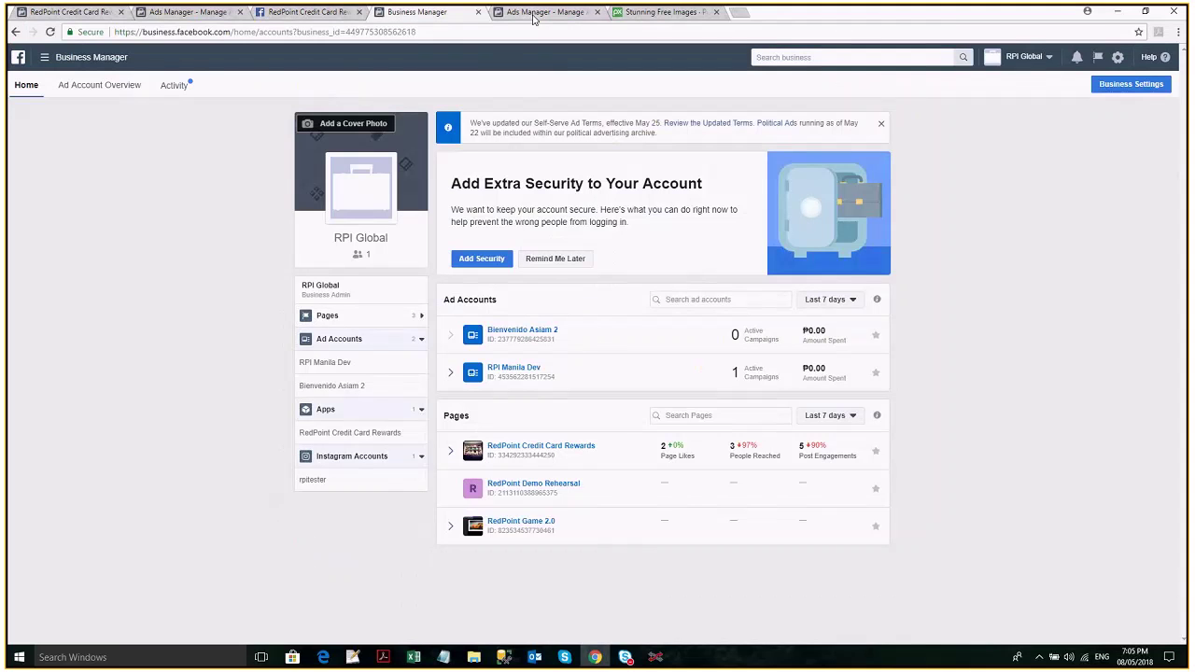
pyautogui.click(533, 15)
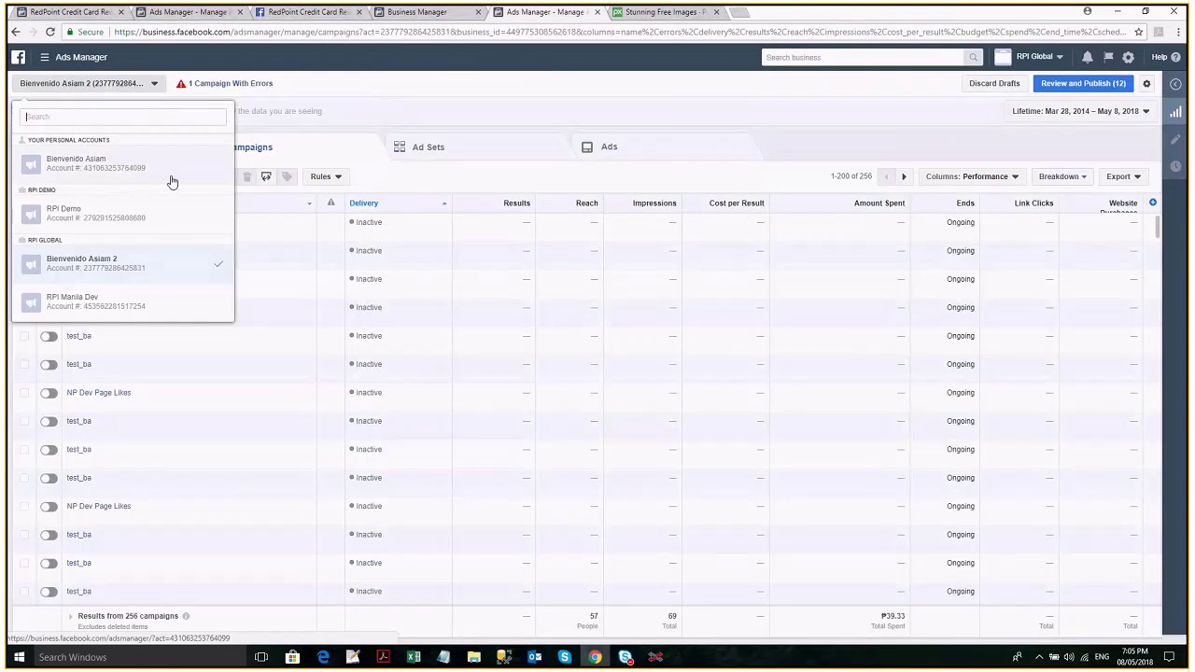
pyautogui.click(577, 101)
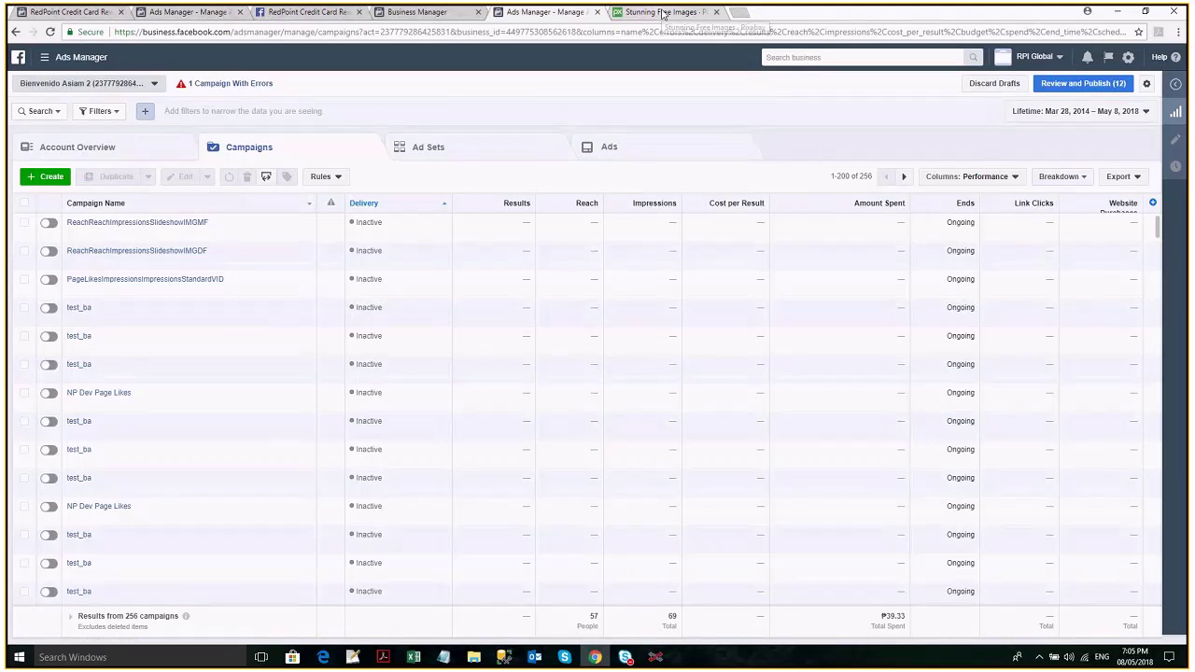
pyautogui.click(663, 13)
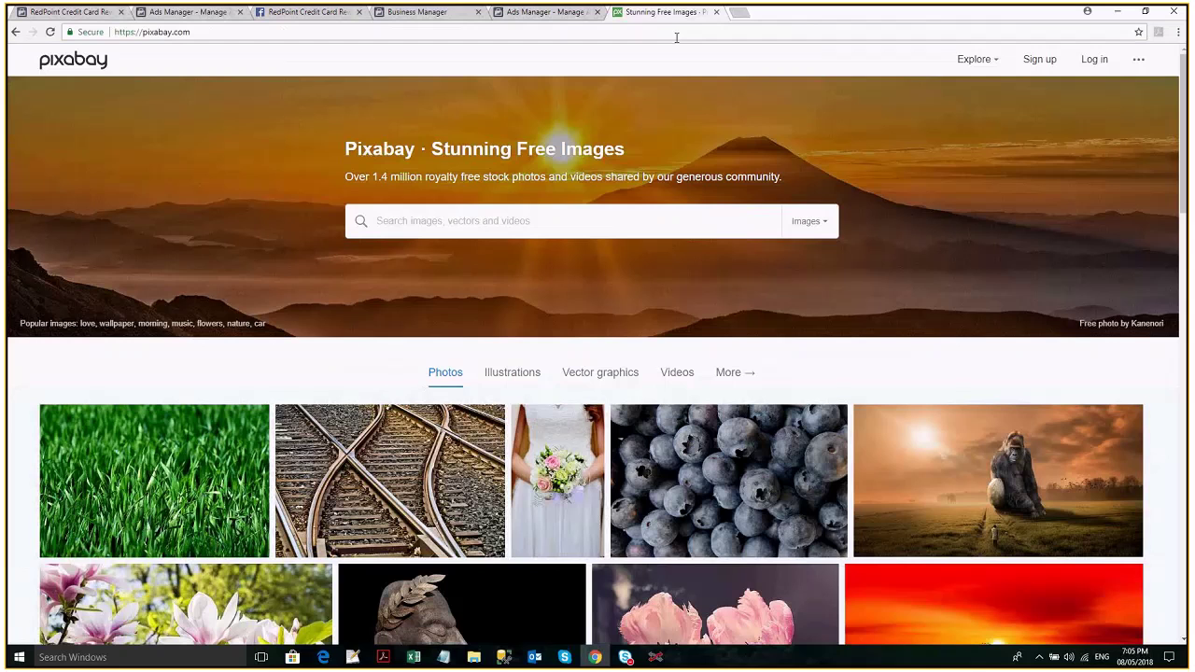
# Load facebook.com and open the personal ad account's campaigns in Ads Manager.
pyautogui.click(677, 37)
pyautogui.write('f')
pyautogui.press('Return')
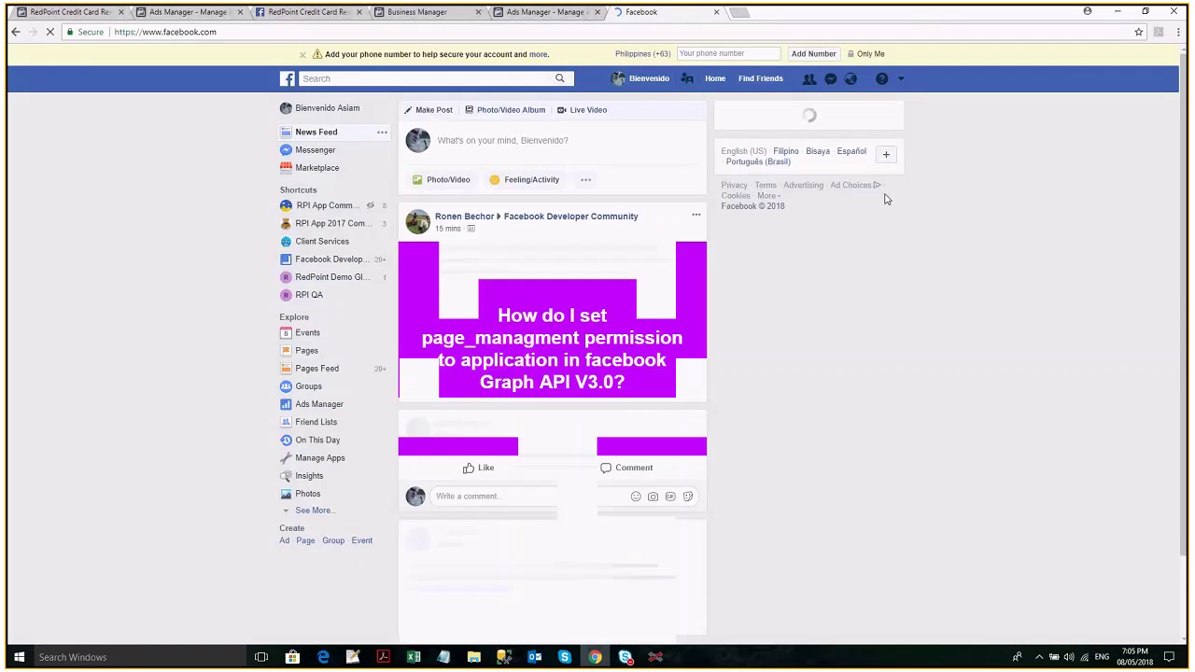
pyautogui.click(901, 80)
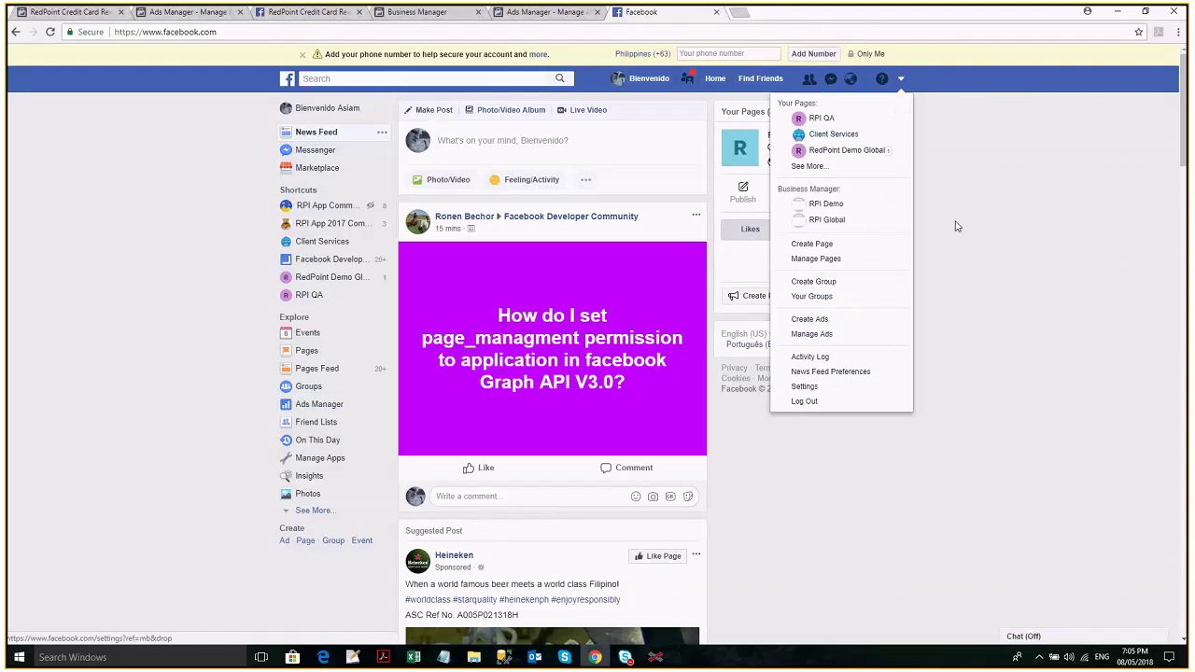
pyautogui.click(845, 334)
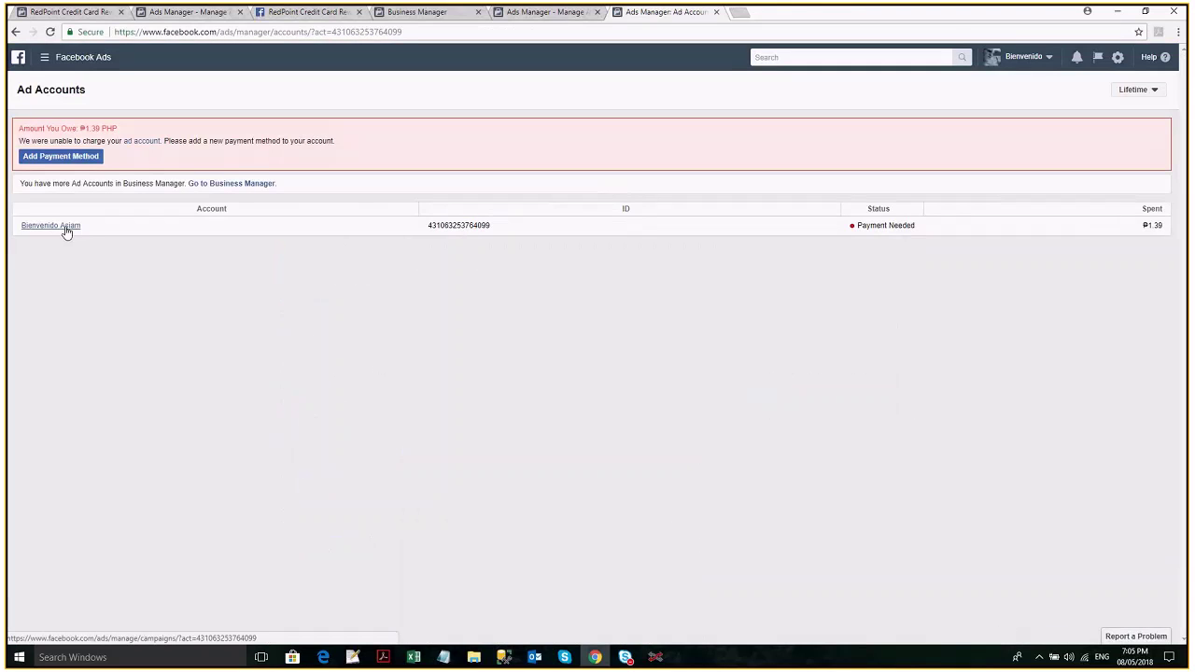
pyautogui.click(59, 230)
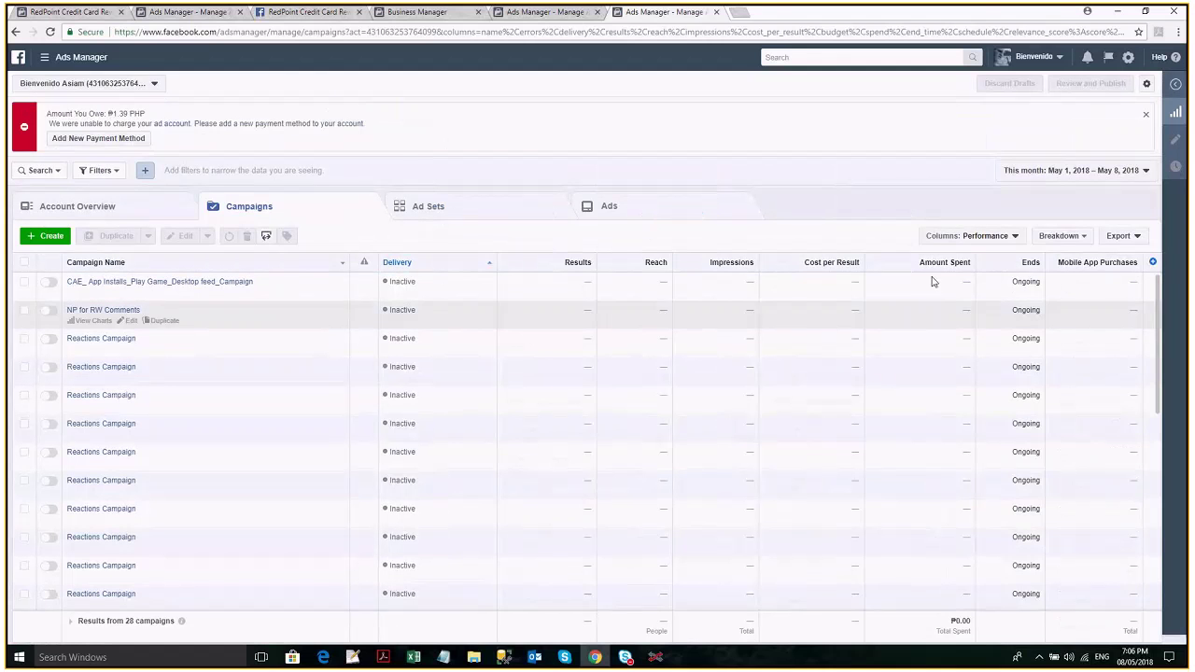
pyautogui.click(156, 84)
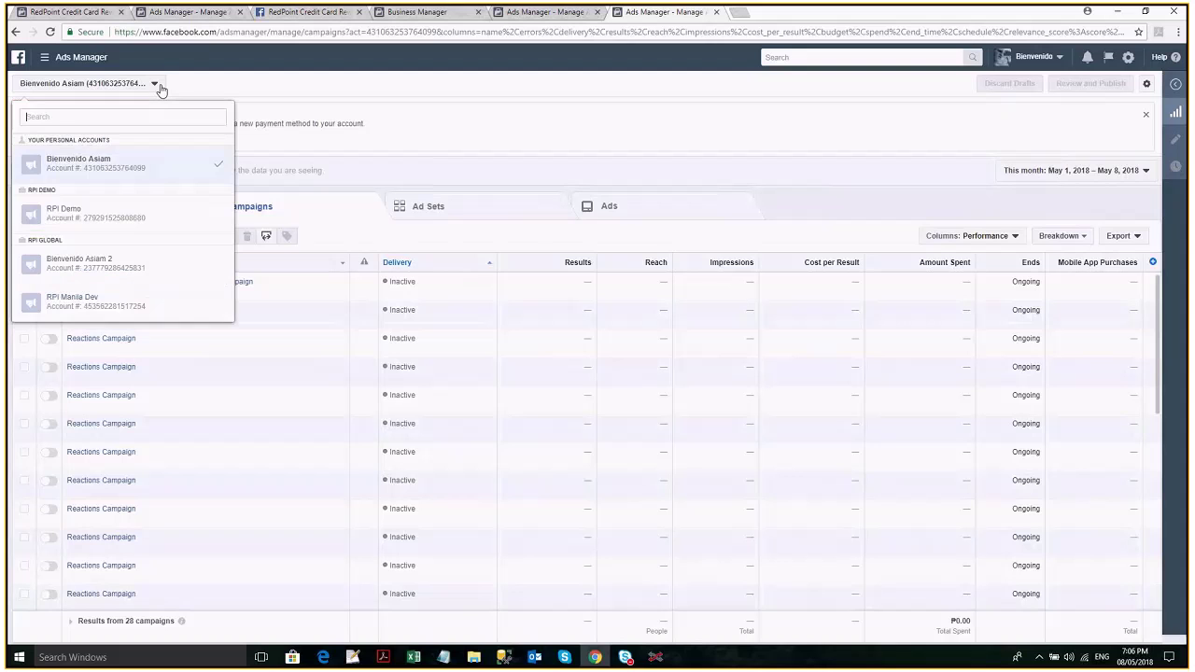
# Switch to the RPI Global ad account and toggle the ReachReachImpressionsSlideshowIMGMF campaign's delivery.
pyautogui.click(136, 271)
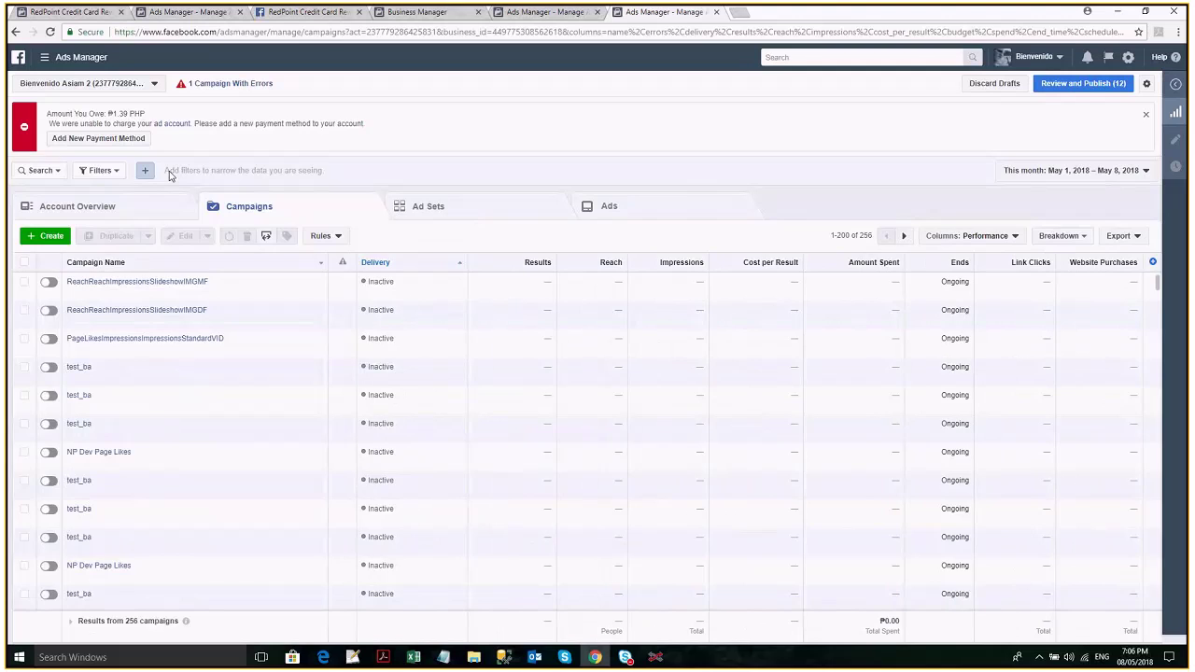
pyautogui.click(120, 216)
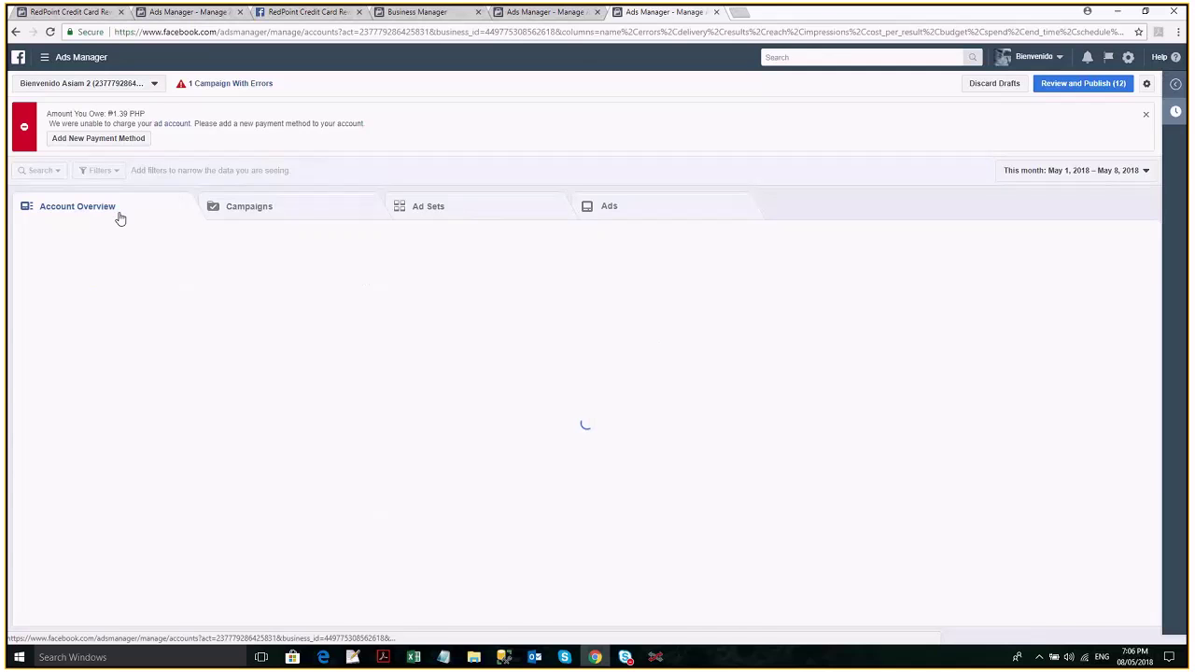
pyautogui.click(276, 211)
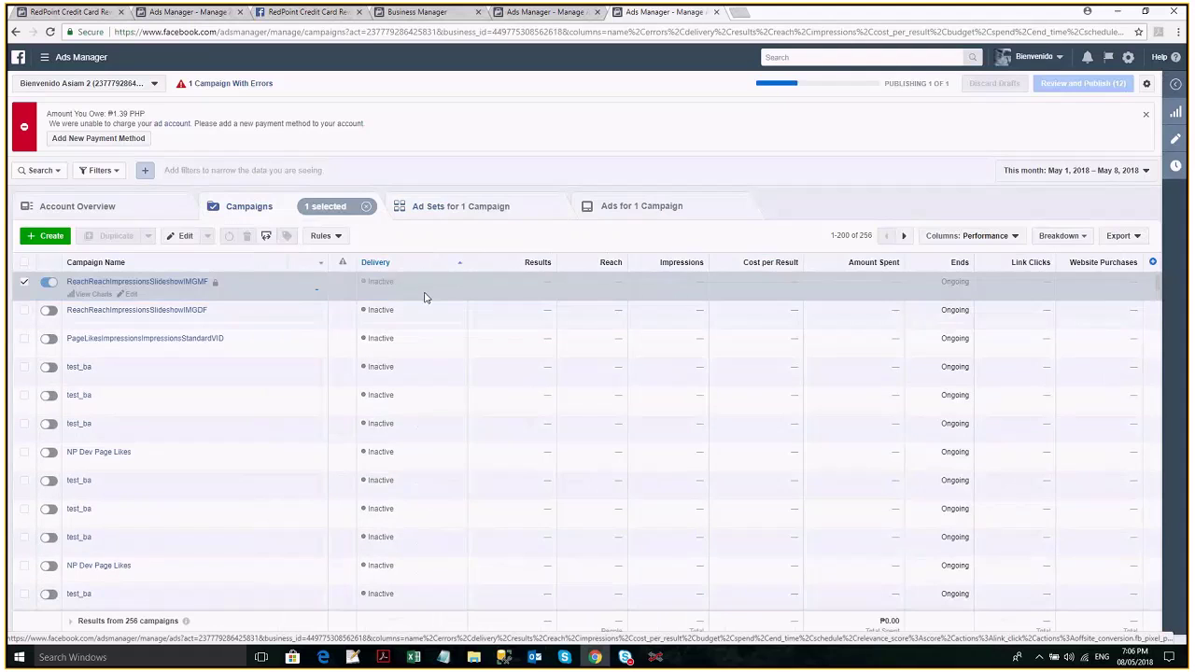
pyautogui.click(46, 284)
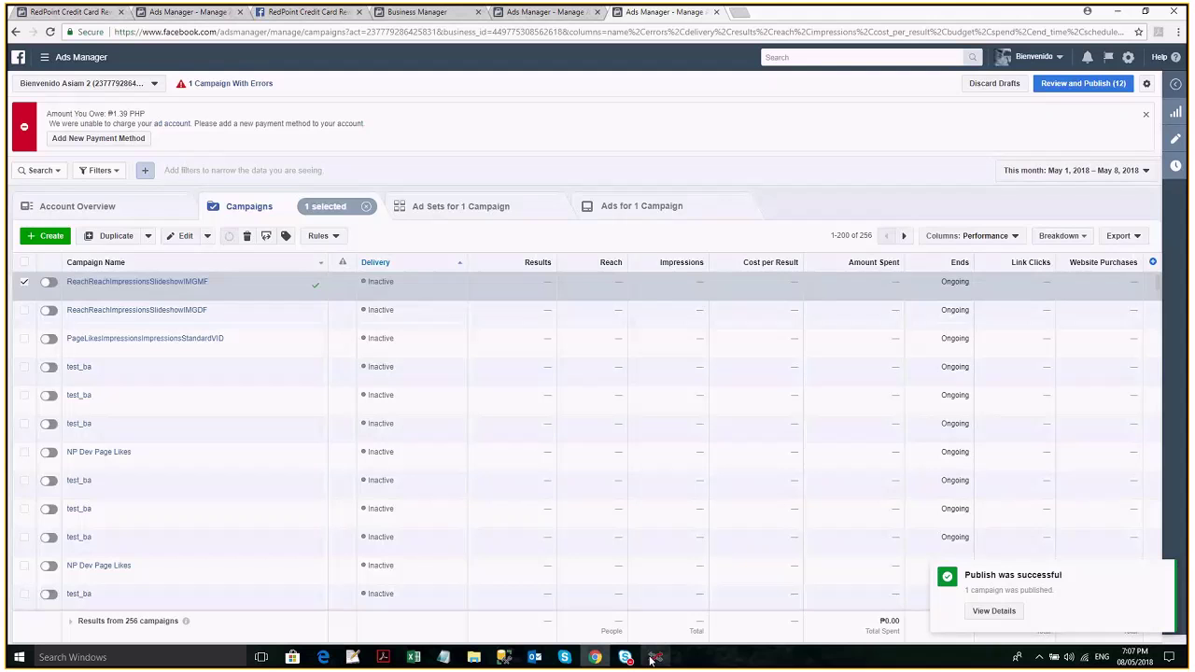
pyautogui.click(655, 658)
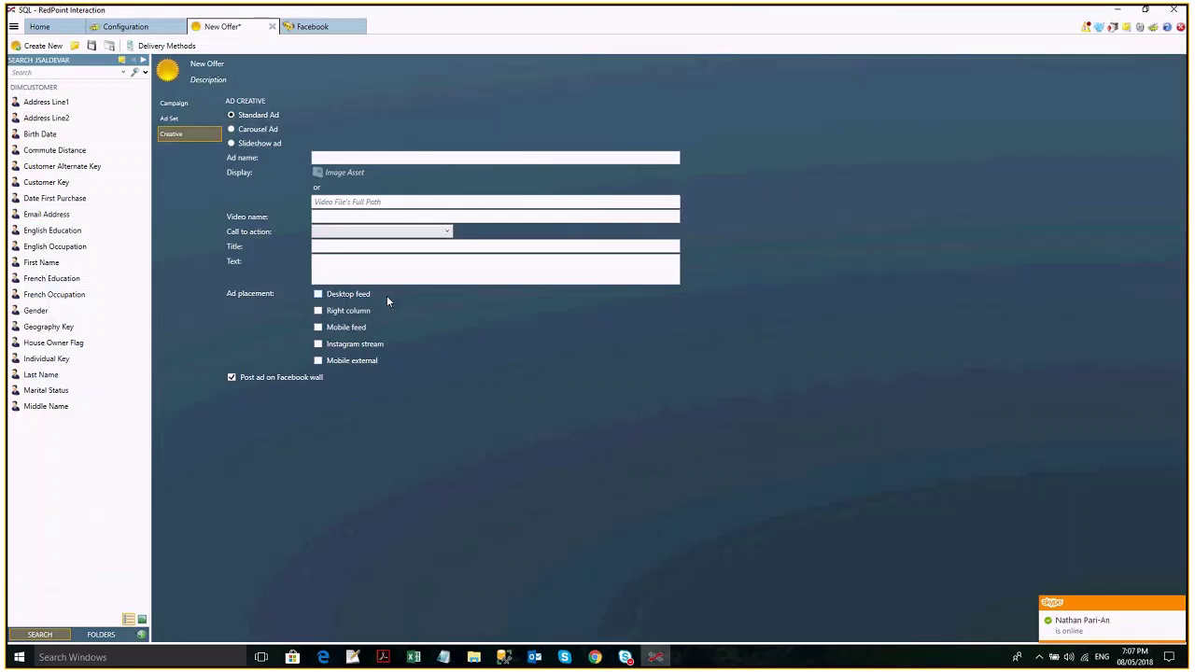
# Set the offer's Facebook channel to Facebook Marketing 5 3 and sync its pages.
pyautogui.click(174, 103)
pyautogui.click(436, 117)
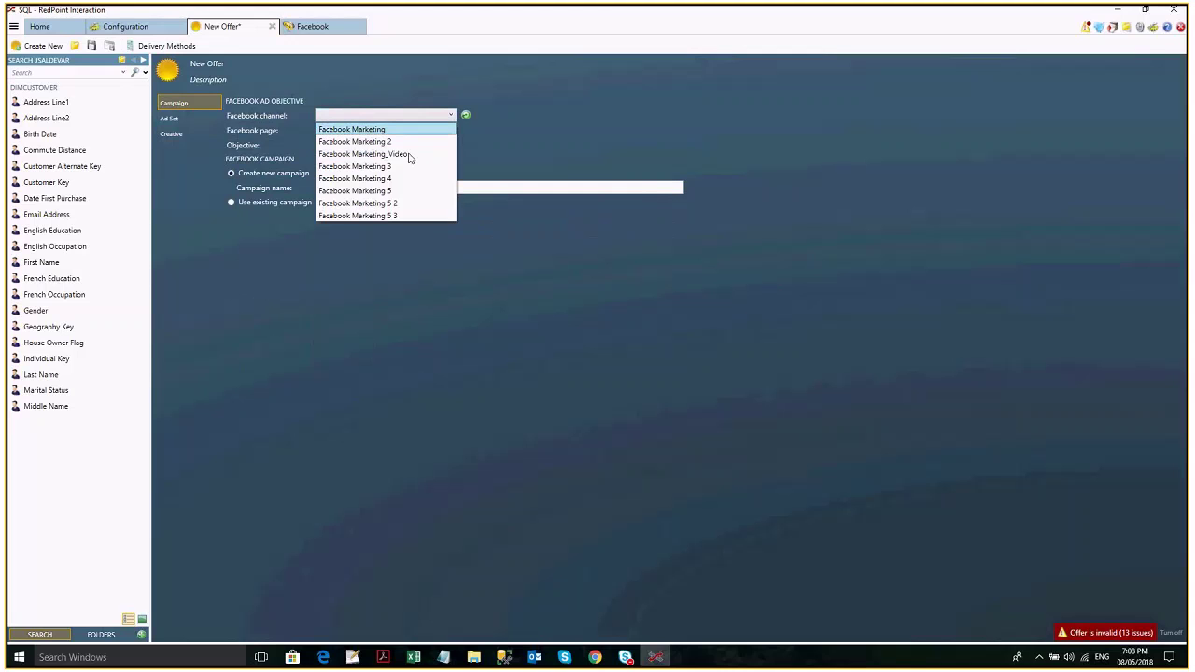
pyautogui.click(373, 216)
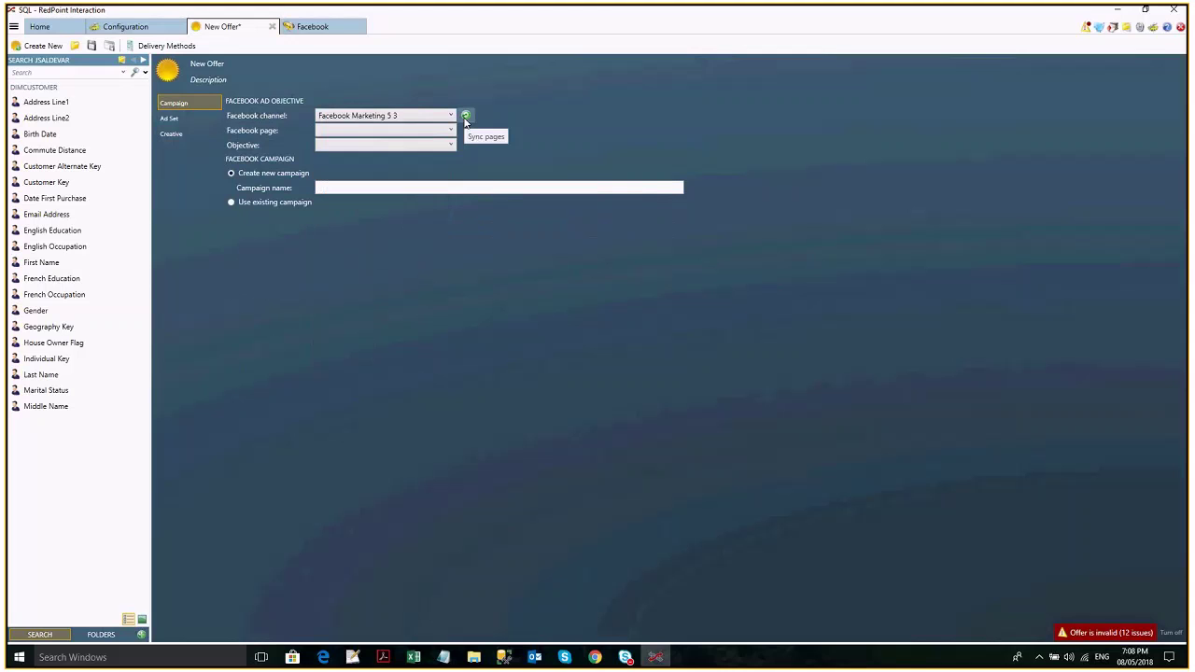
pyautogui.click(465, 117)
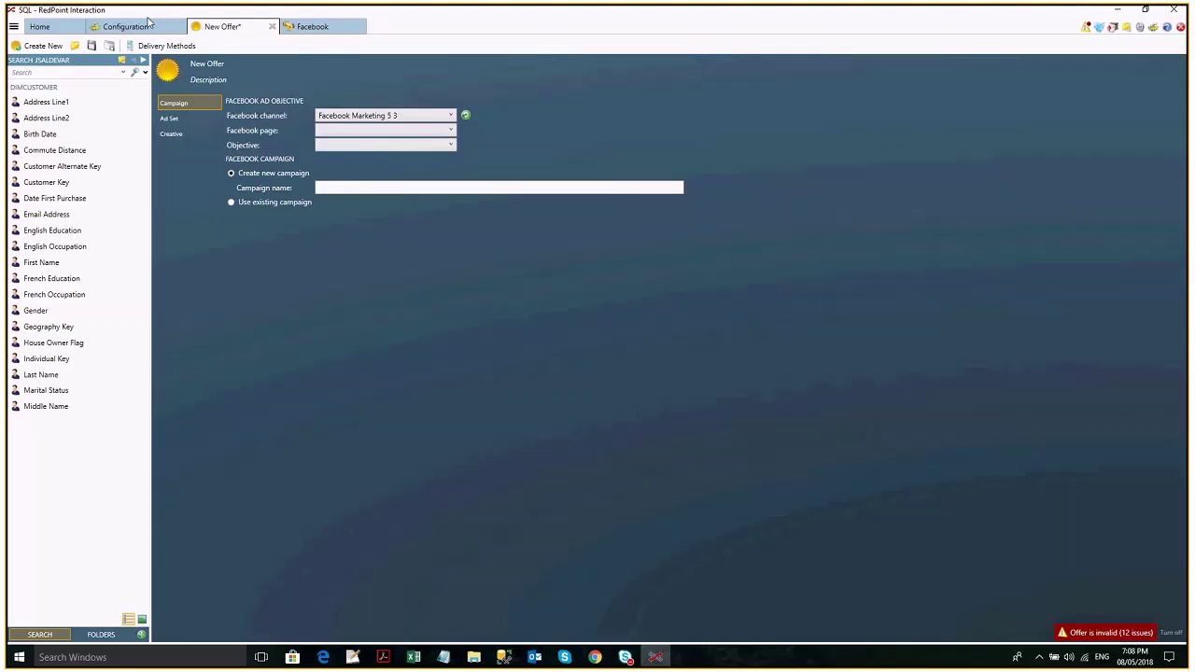
pyautogui.click(147, 25)
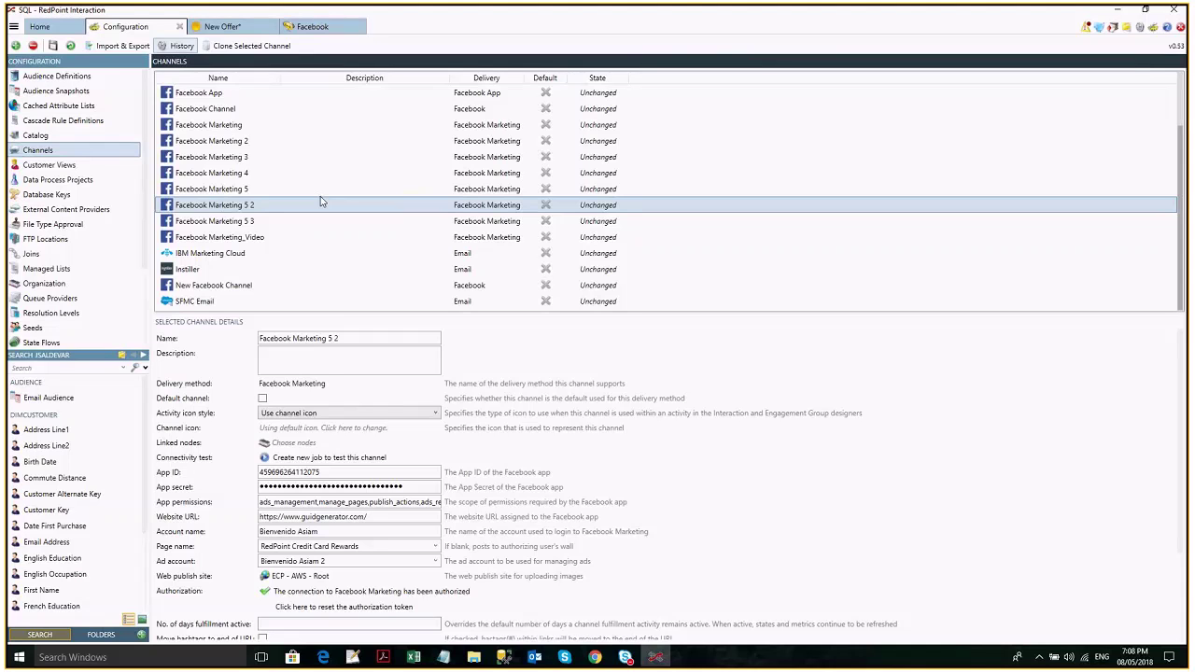
# Give the Facebook Marketing 5 3 channel a different ad account and save it.
pyautogui.click(320, 221)
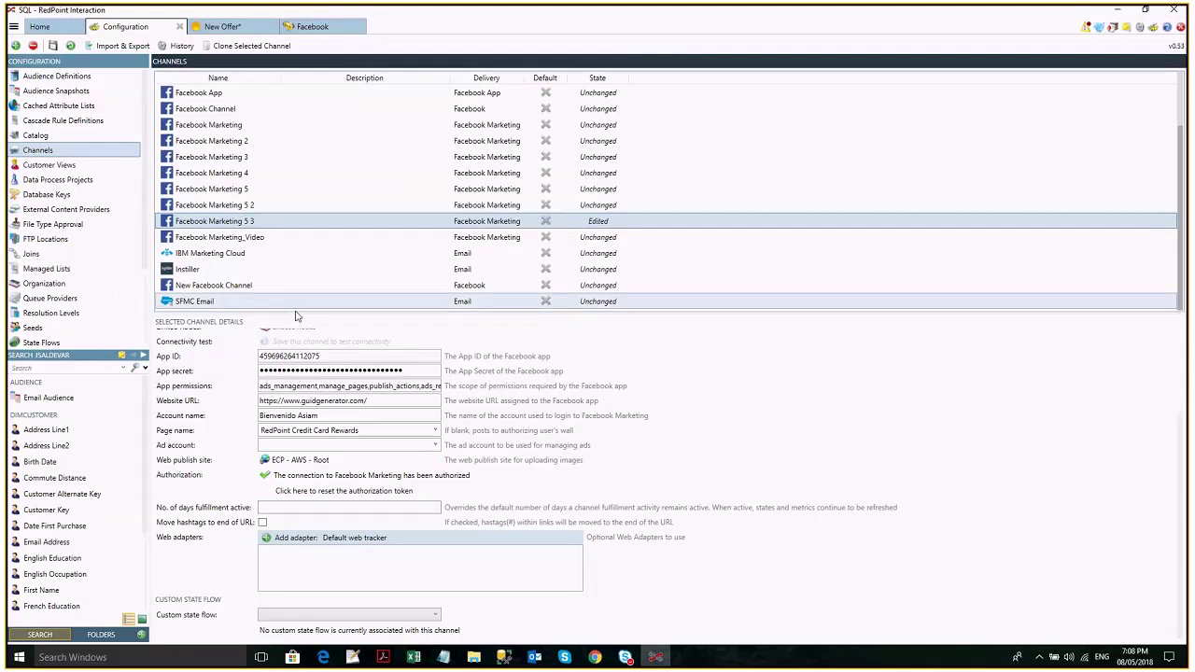
pyautogui.click(435, 446)
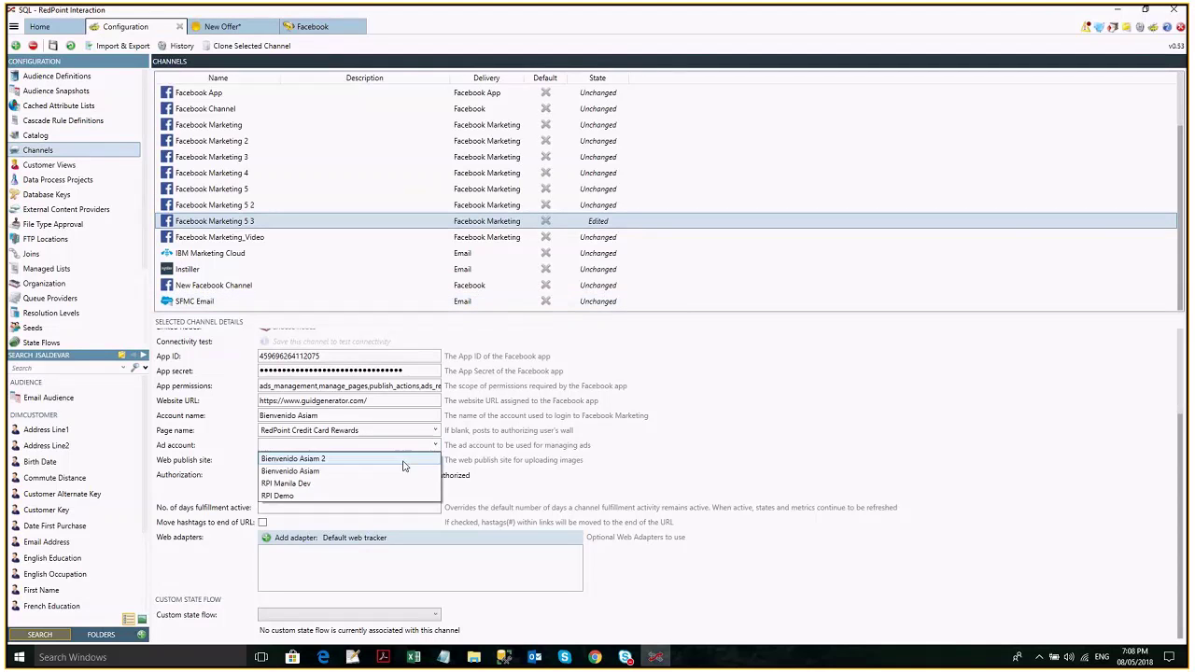
pyautogui.click(401, 457)
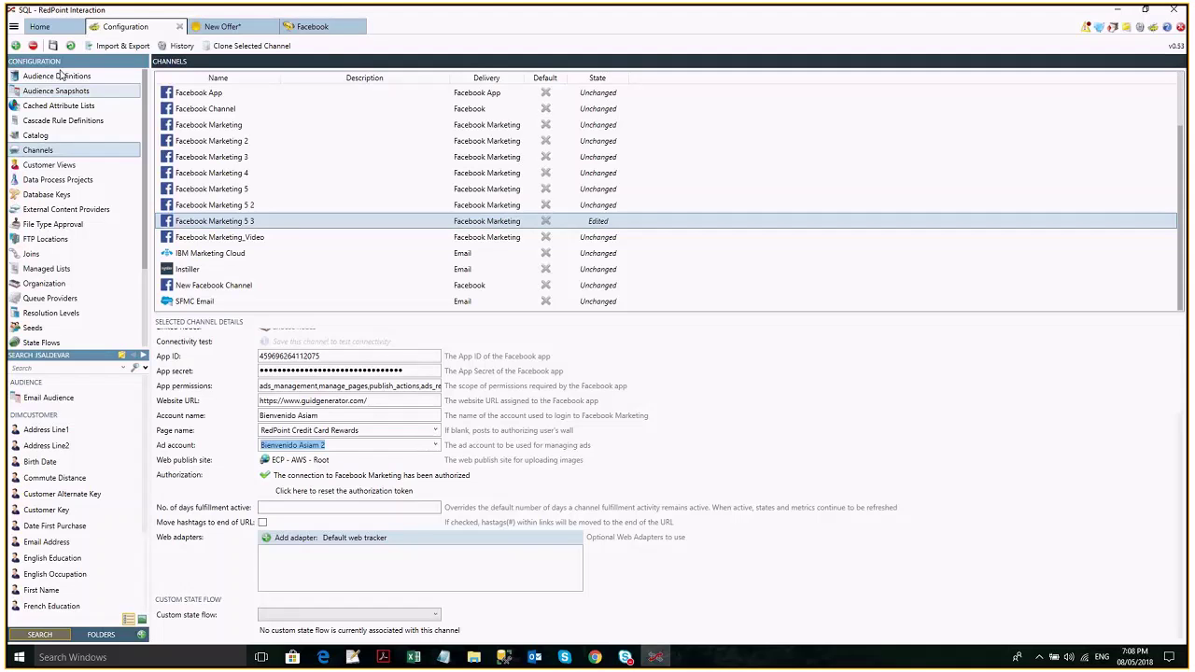
pyautogui.hotkey('ctrl', 's')
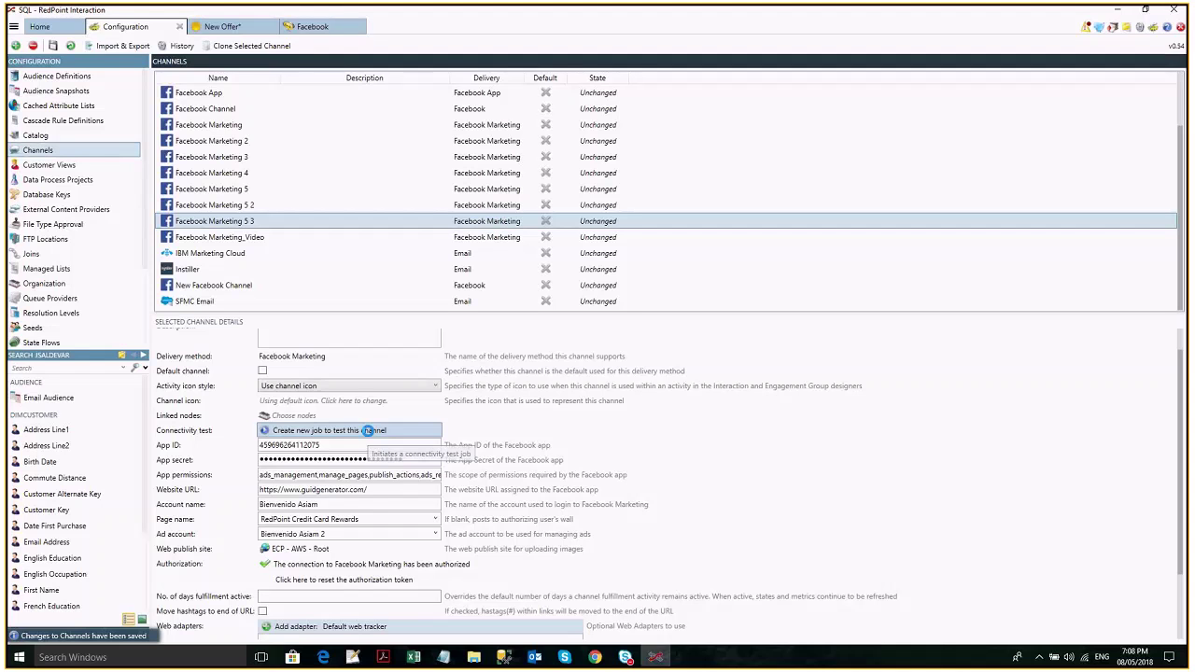
pyautogui.click(443, 137)
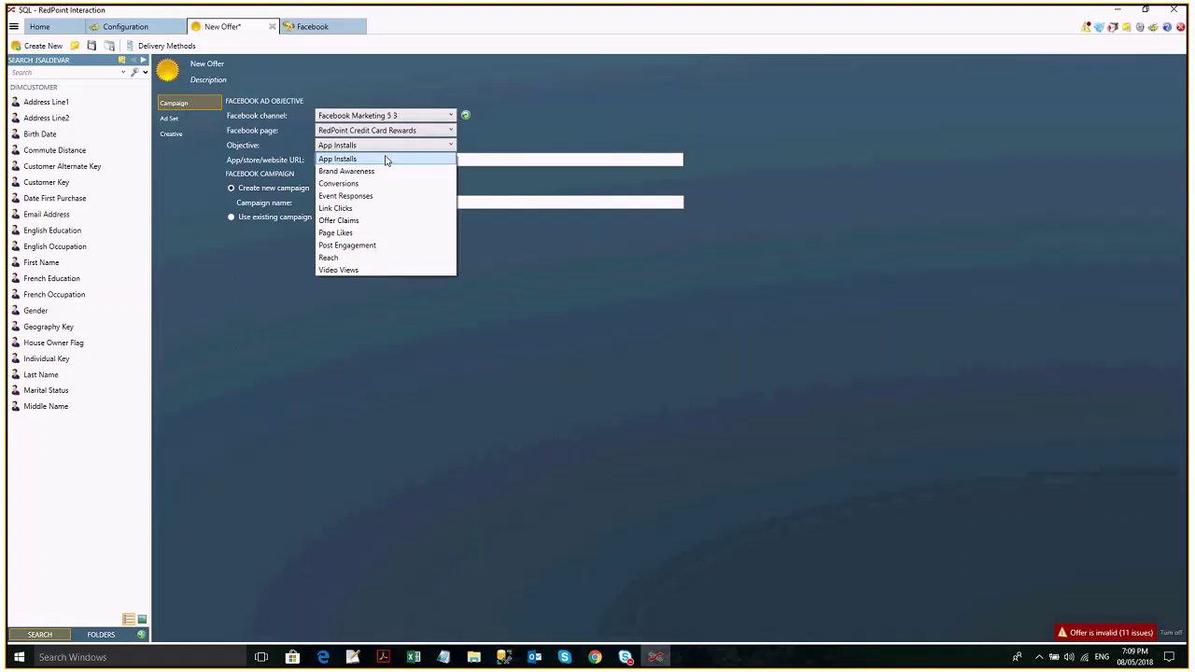
# Set the offer's ad objective to Event Responses after briefly choosing Conversions.
pyautogui.click(386, 160)
pyautogui.click(395, 148)
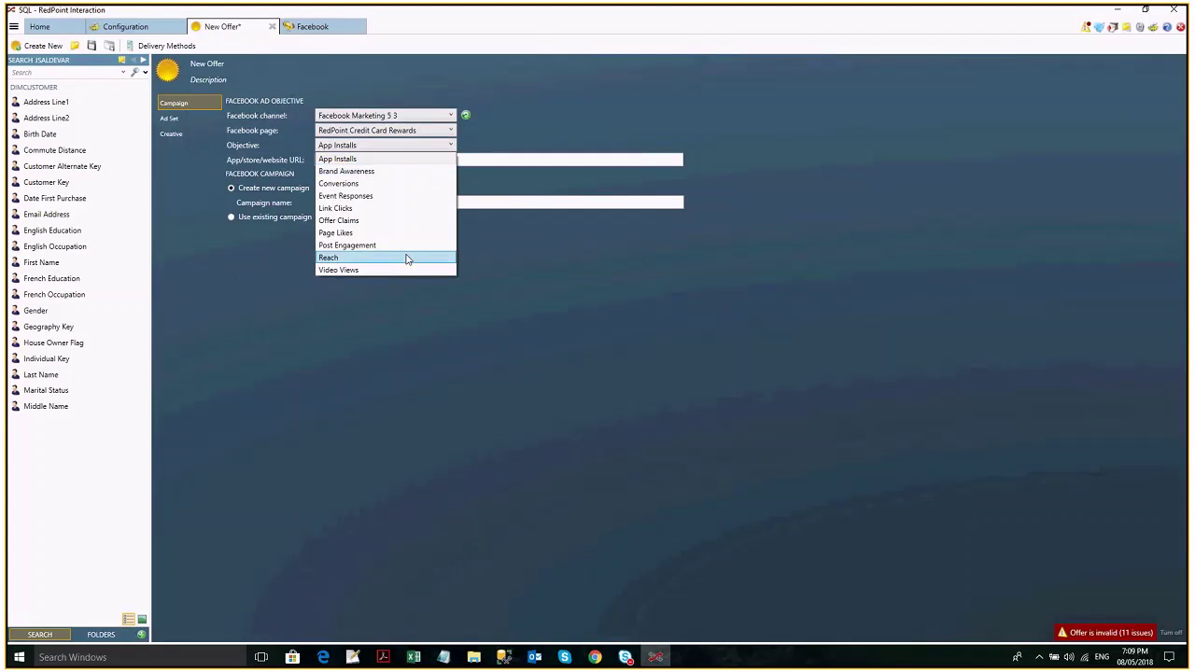
pyautogui.click(395, 184)
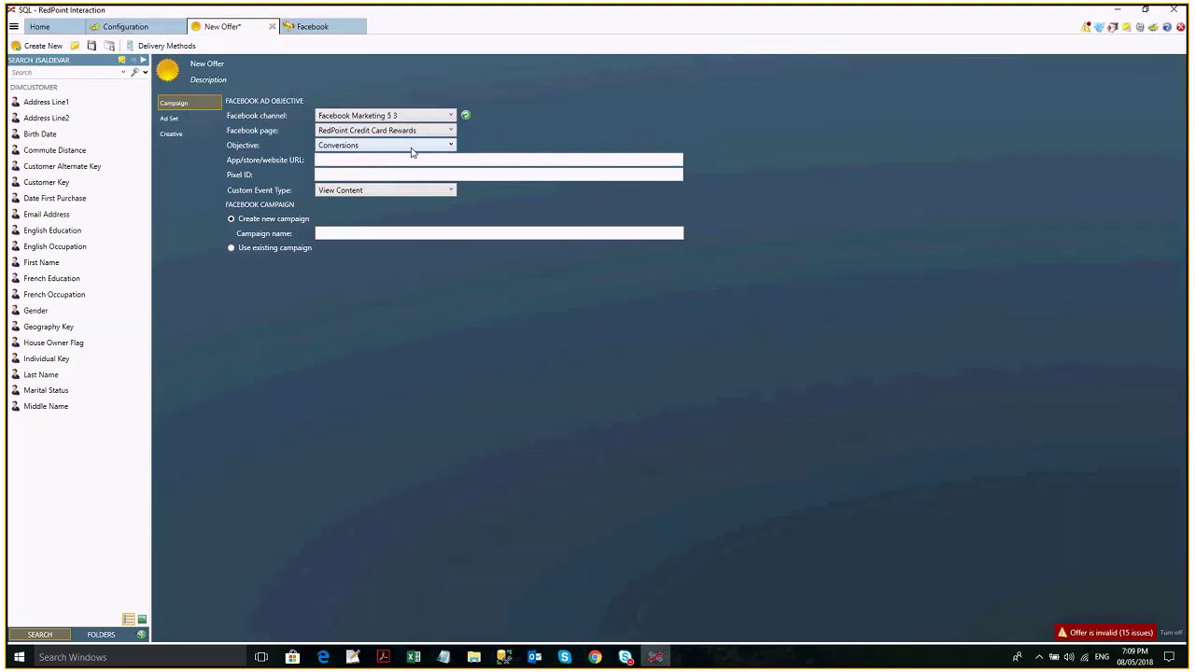
pyautogui.click(411, 147)
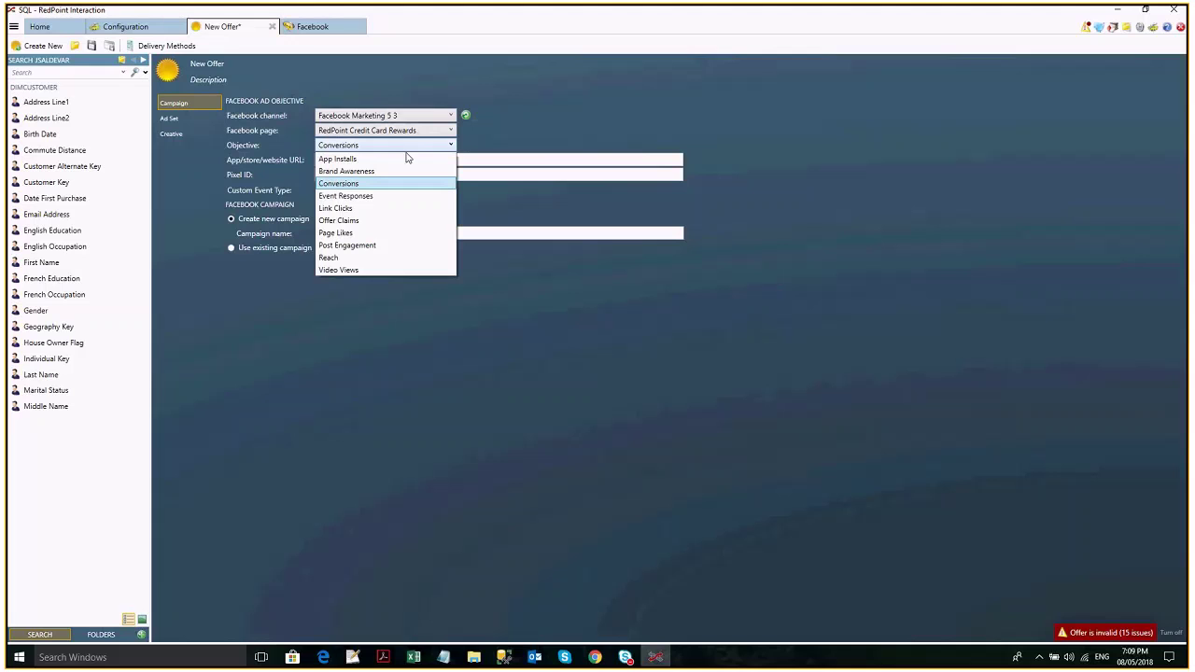
pyautogui.click(379, 197)
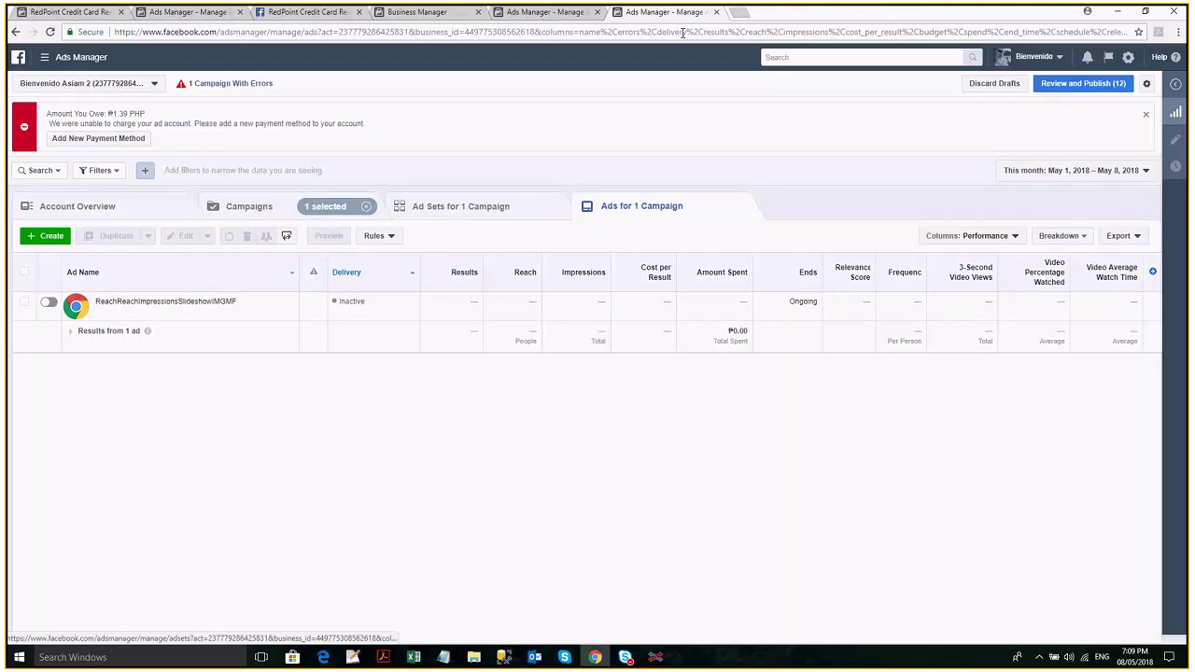
# Glance at the app's developer settings, then go to the RedPoint Credit Card Rewards Facebook page.
pyautogui.click(683, 33)
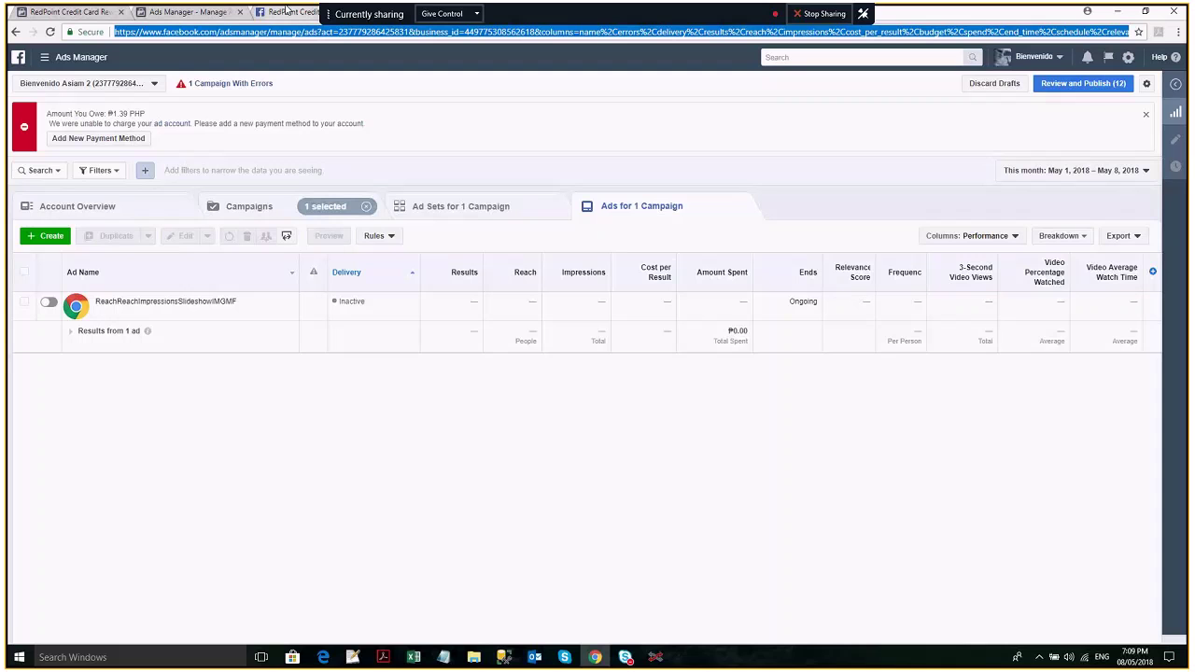
pyautogui.click(287, 12)
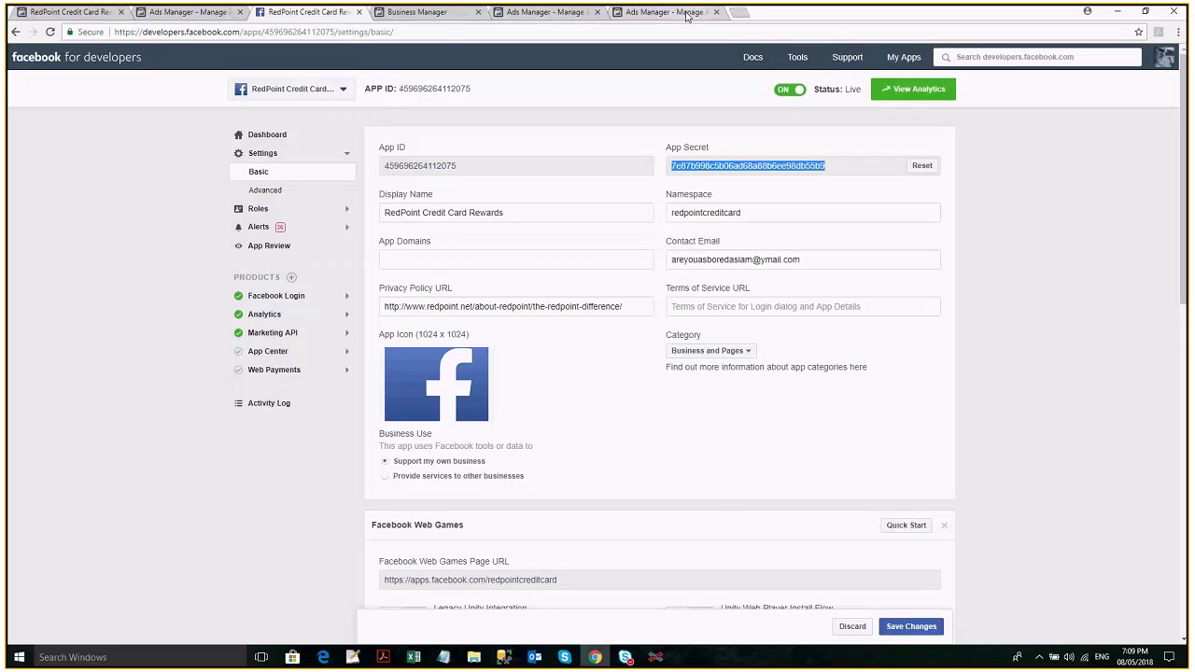
pyautogui.click(688, 15)
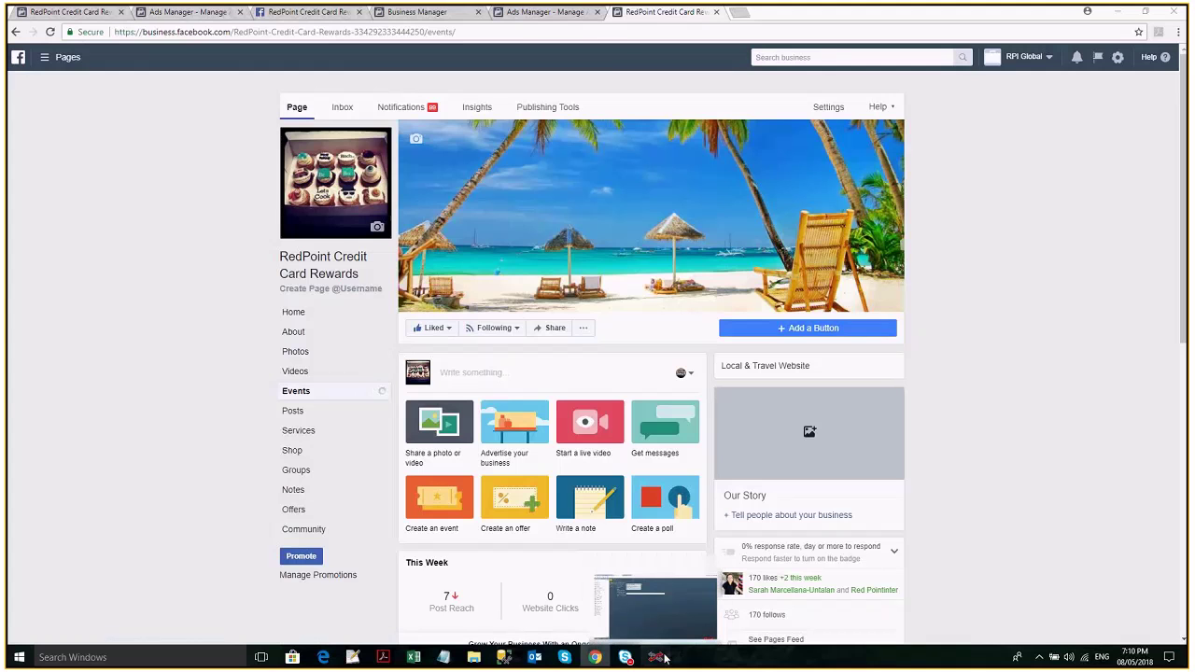
# Keep the Event Responses objective in RedPoint and view which page events can be chosen.
pyautogui.click(654, 607)
pyautogui.click(393, 145)
pyautogui.click(387, 198)
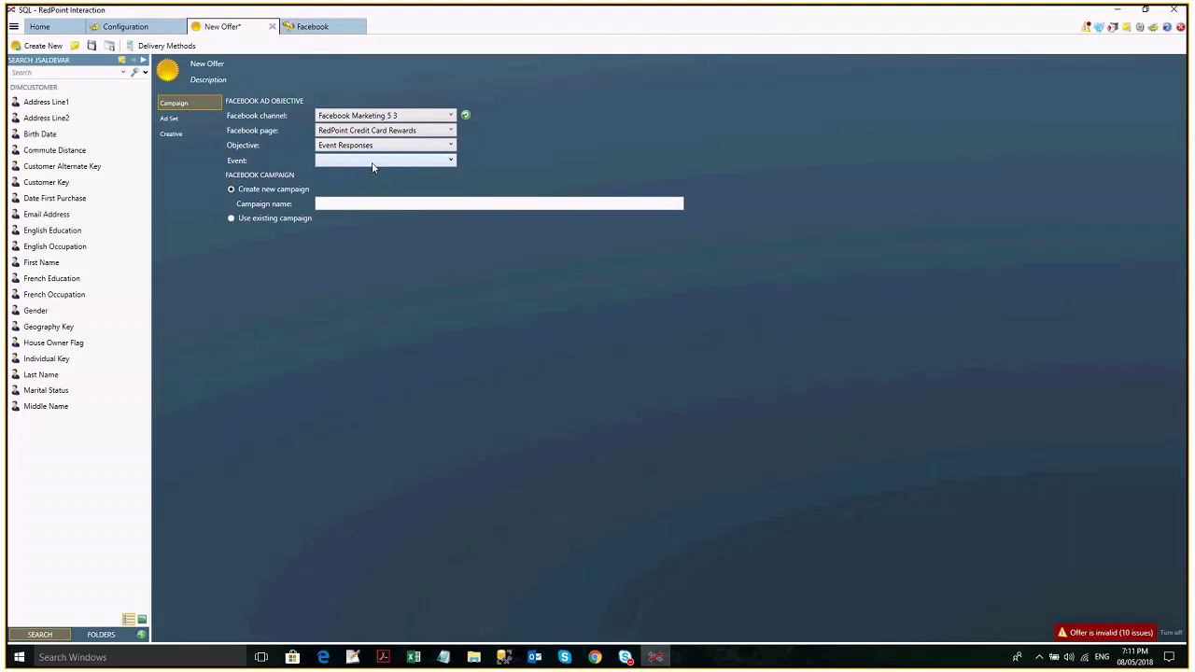
pyautogui.click(373, 164)
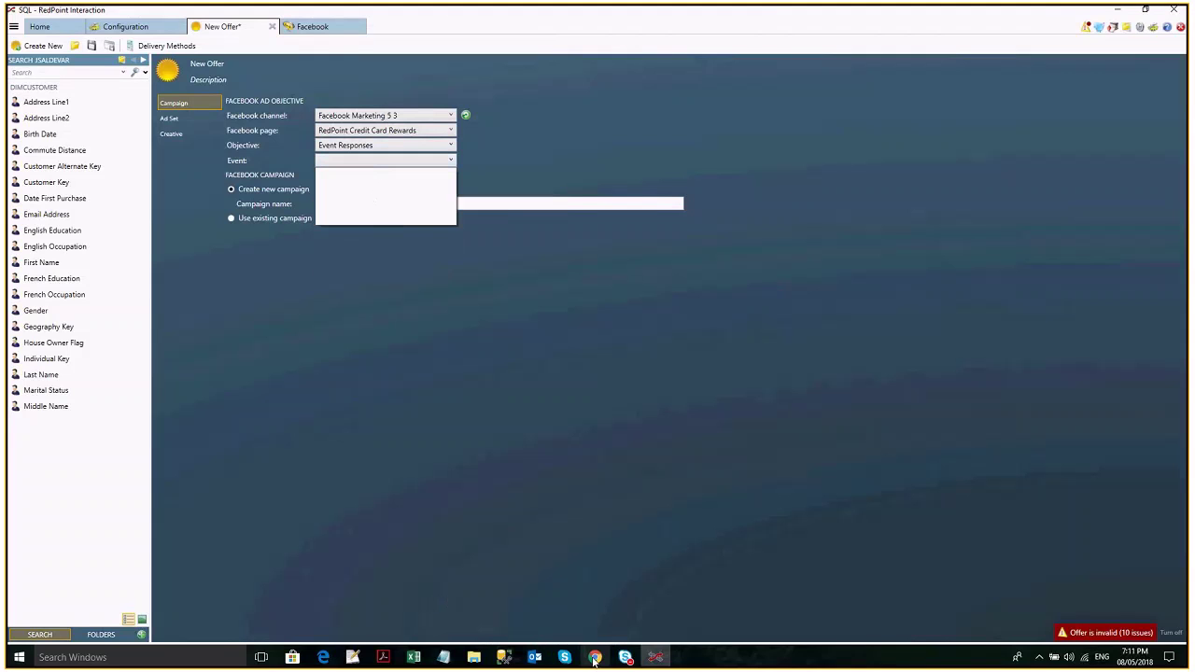
# Scroll through the RedPoint Credit Card Rewards Facebook page, then reopen the offer's objective list.
pyautogui.click(594, 658)
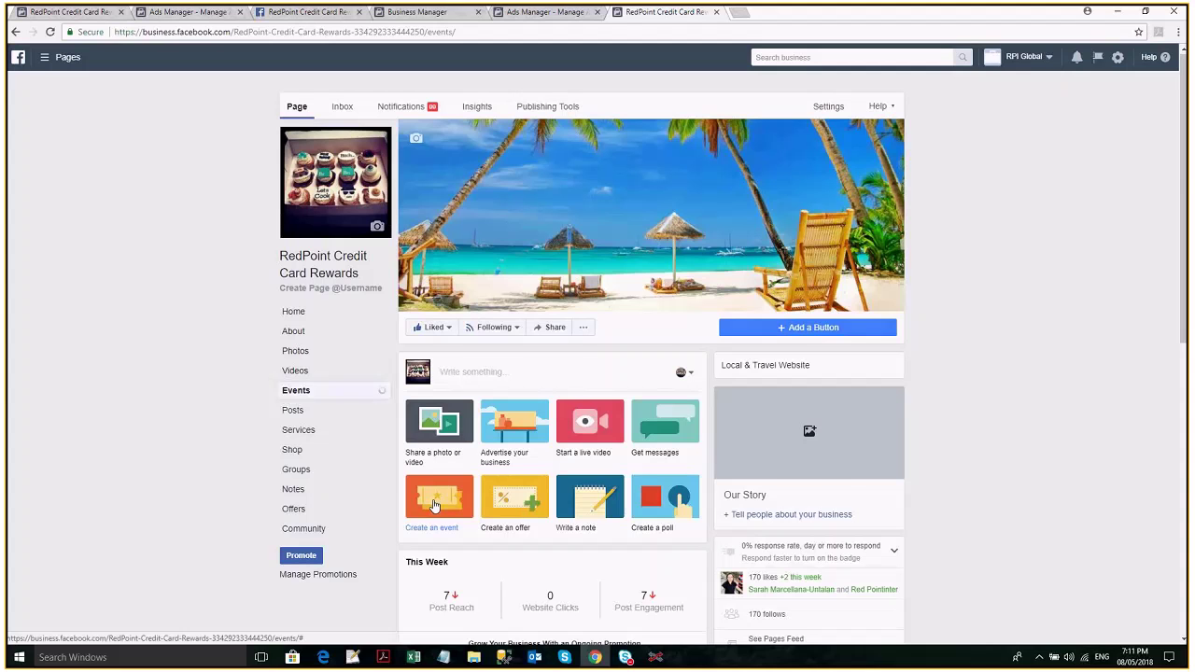
pyautogui.scroll(-3, 433, 504)
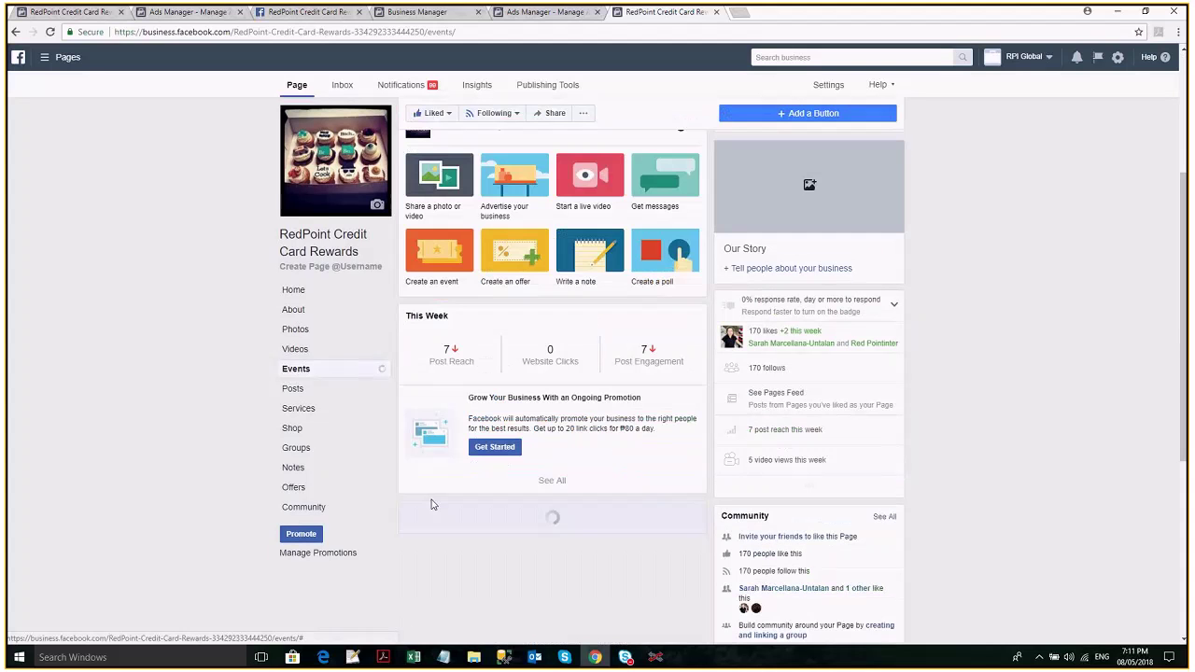
pyautogui.scroll(-4, 433, 504)
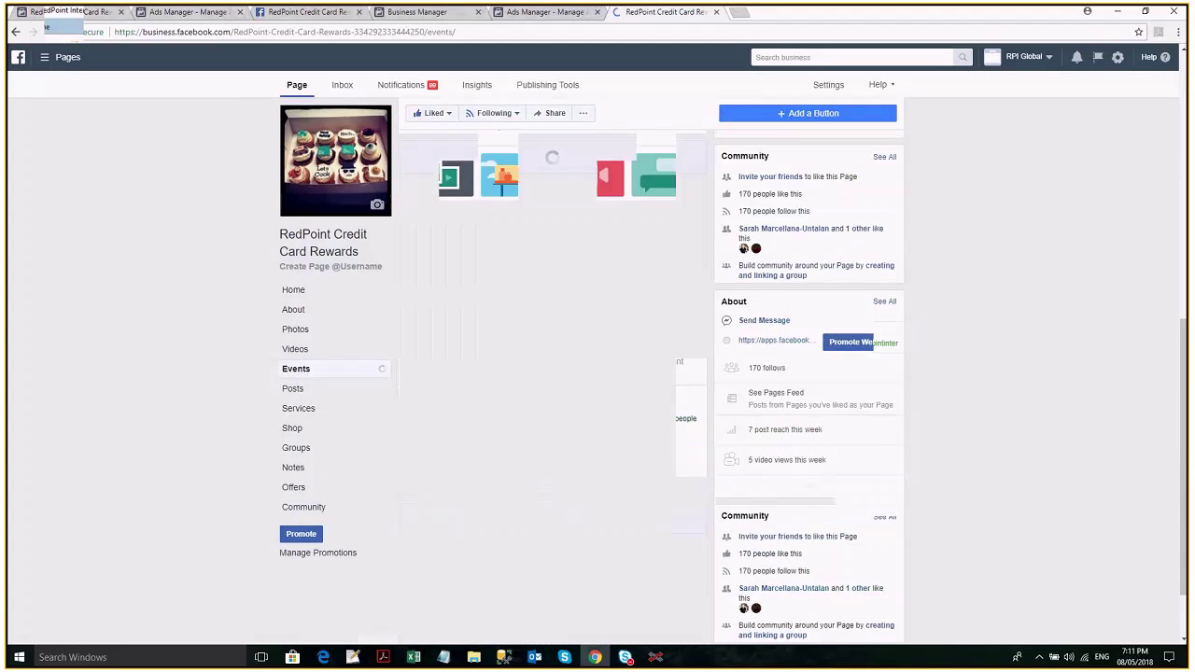
pyautogui.click(656, 657)
pyautogui.click(374, 145)
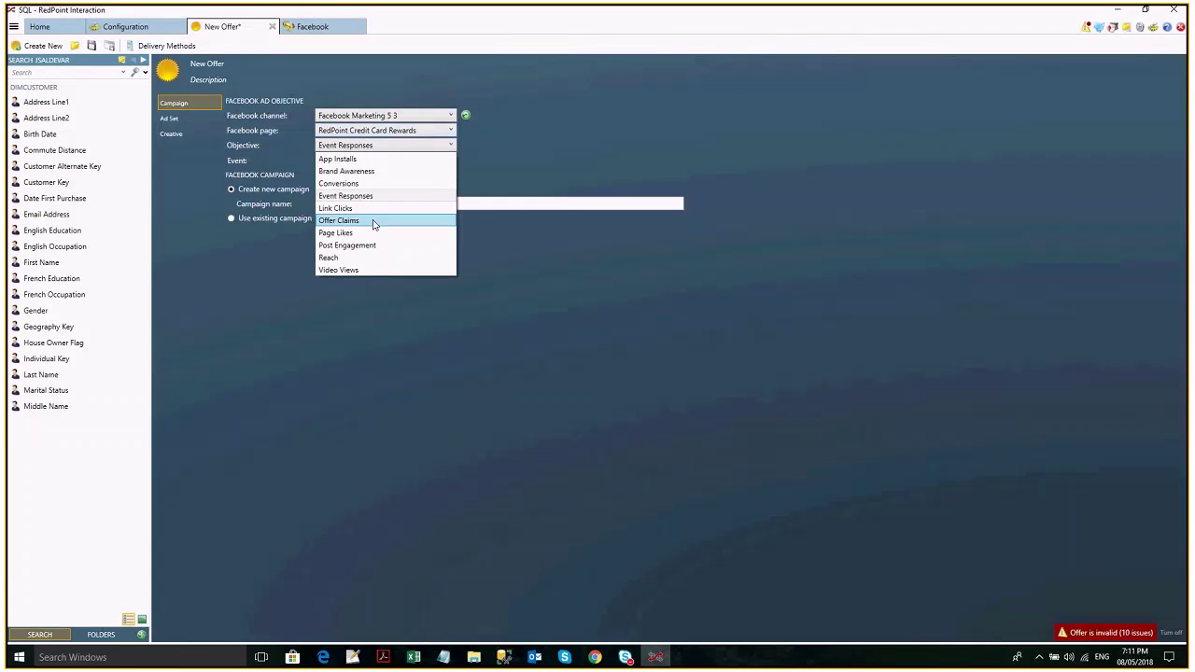
# Try Offer Claims and its Offer list, then settle on Post Engagement as the objective.
pyautogui.click(374, 221)
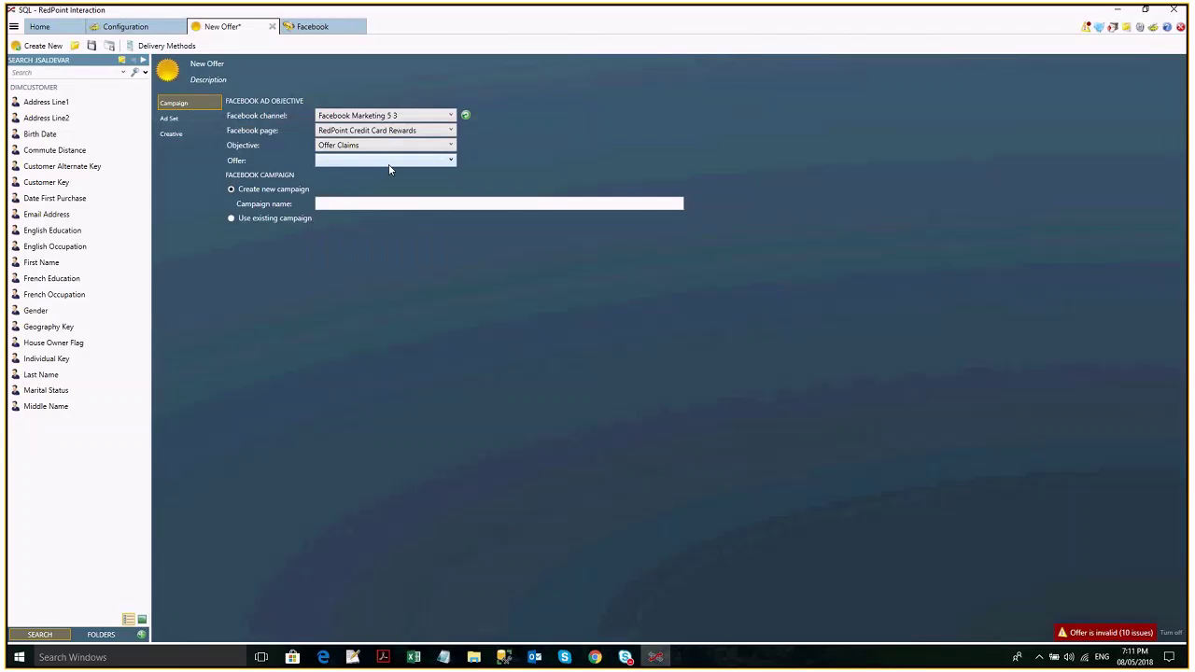
pyautogui.click(389, 160)
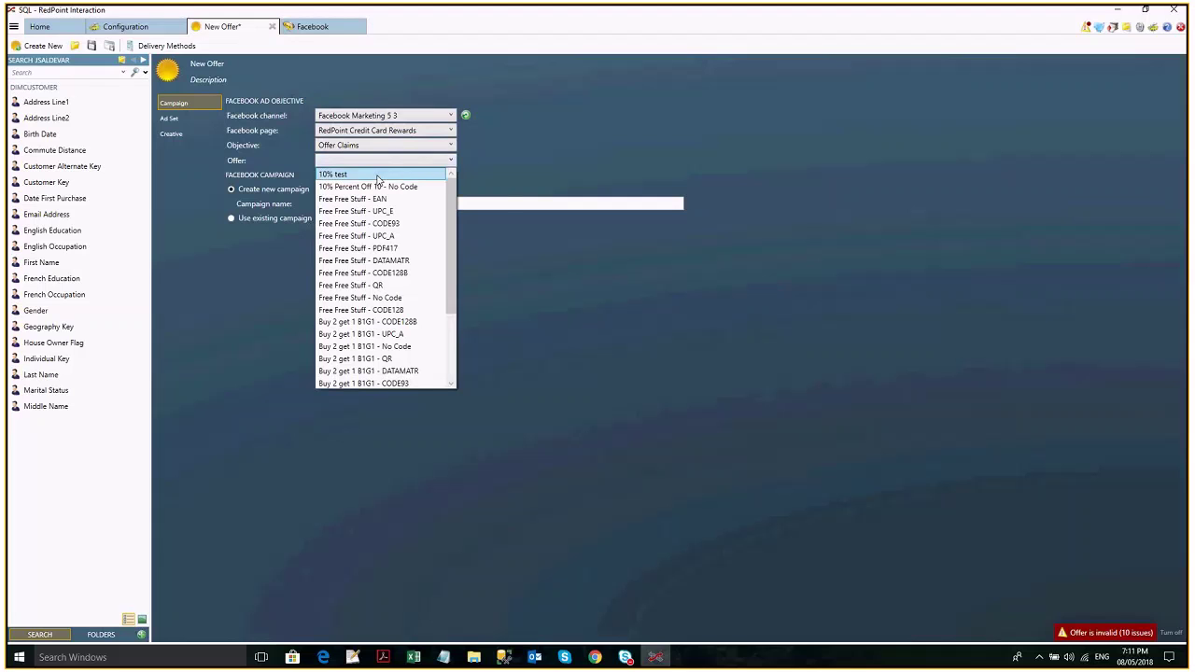
pyautogui.click(448, 147)
pyautogui.click(448, 146)
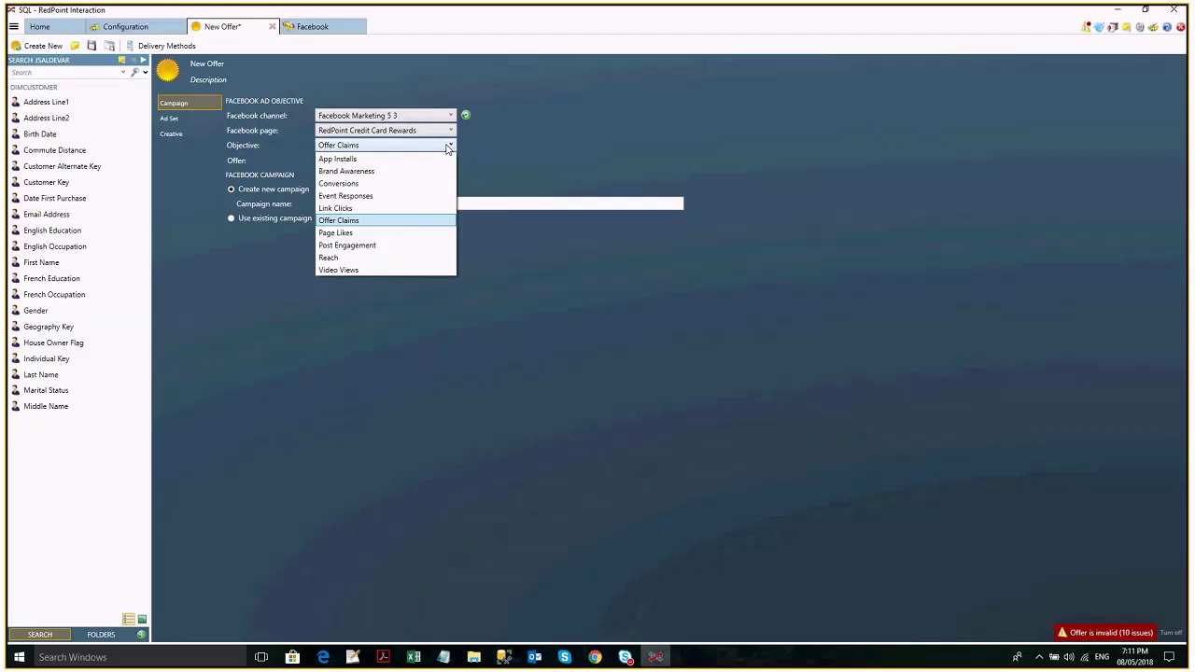
pyautogui.click(357, 245)
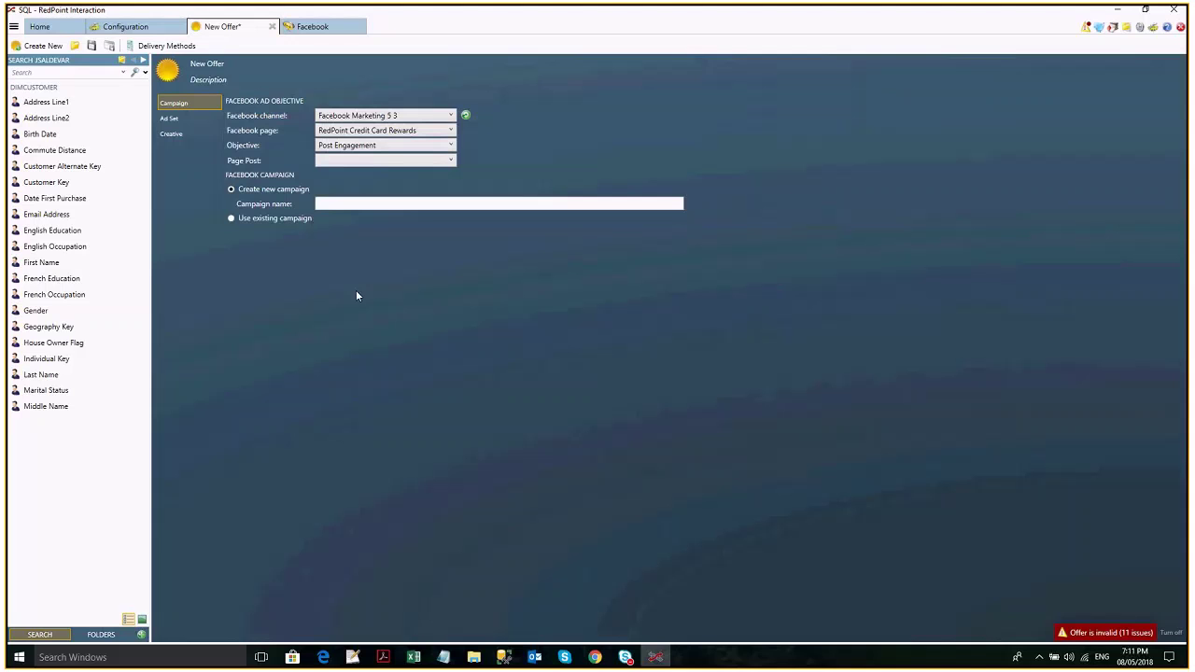
# Browse the available page posts, then bring up the RedPoint Credit Card Rewards Events page.
pyautogui.click(386, 164)
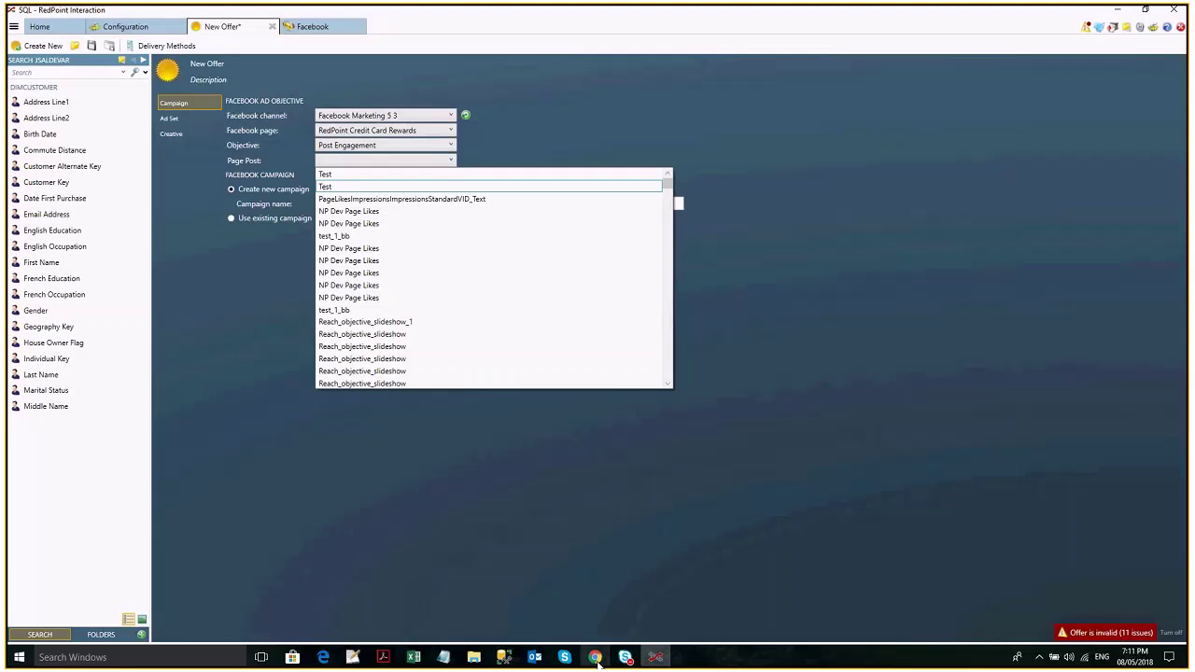
pyautogui.click(596, 659)
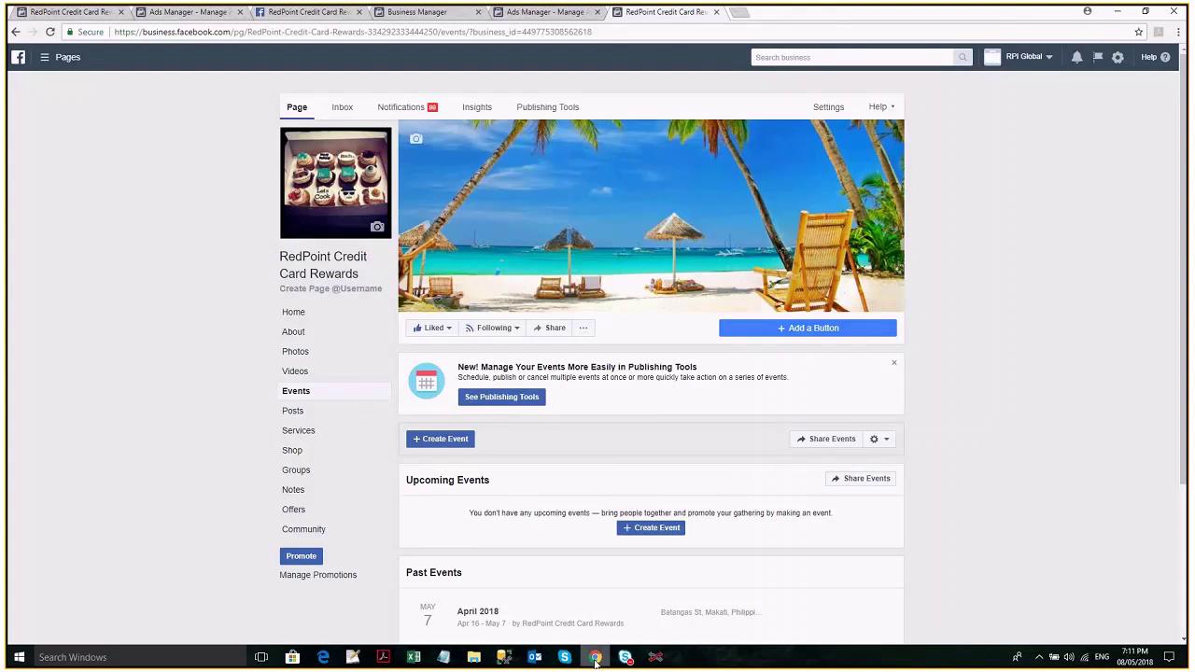
# Back in RedPoint, try the Video Views objective, then switch it to Post Engagement.
pyautogui.click(655, 658)
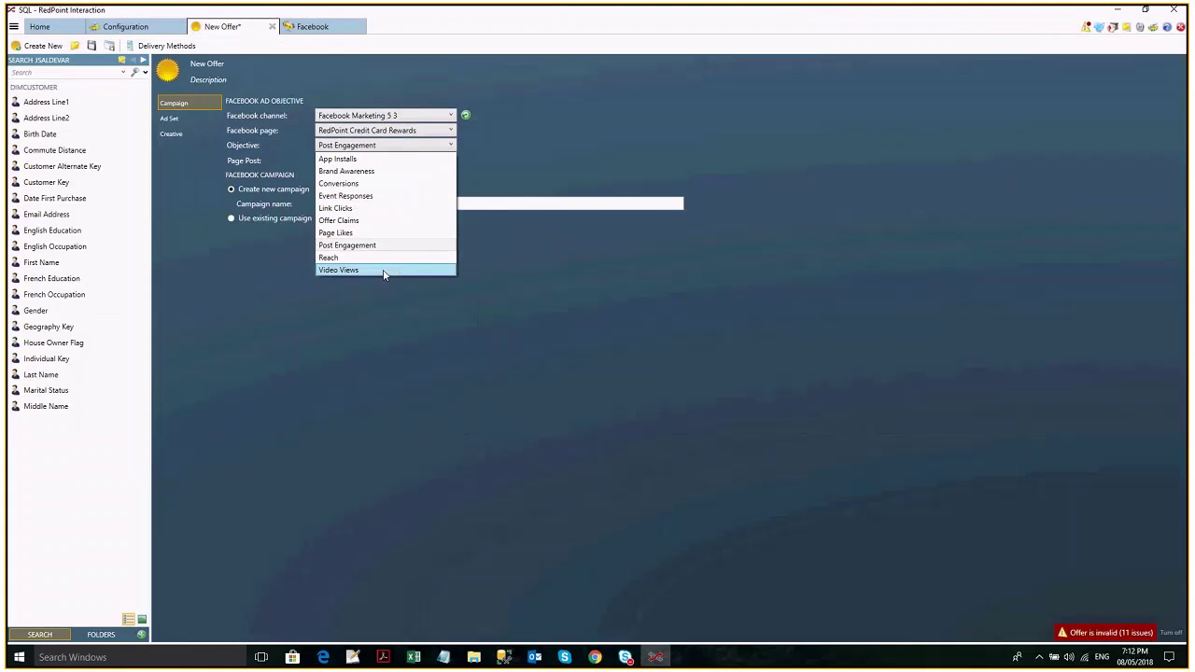
pyautogui.click(384, 271)
pyautogui.click(352, 149)
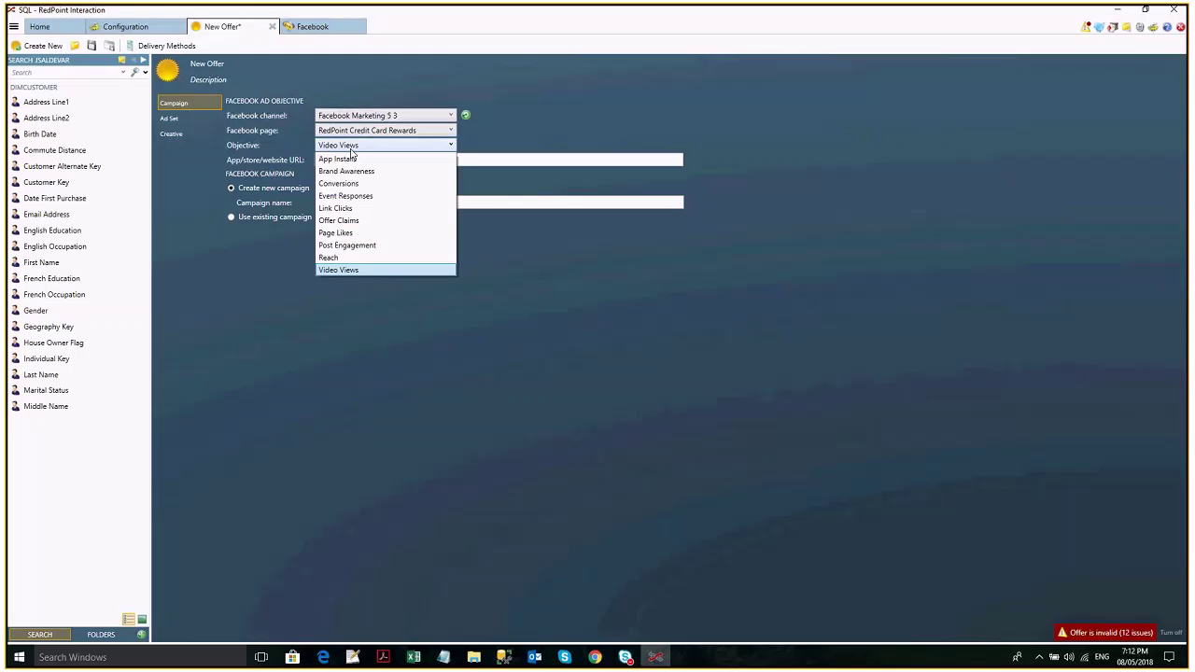
pyautogui.click(386, 245)
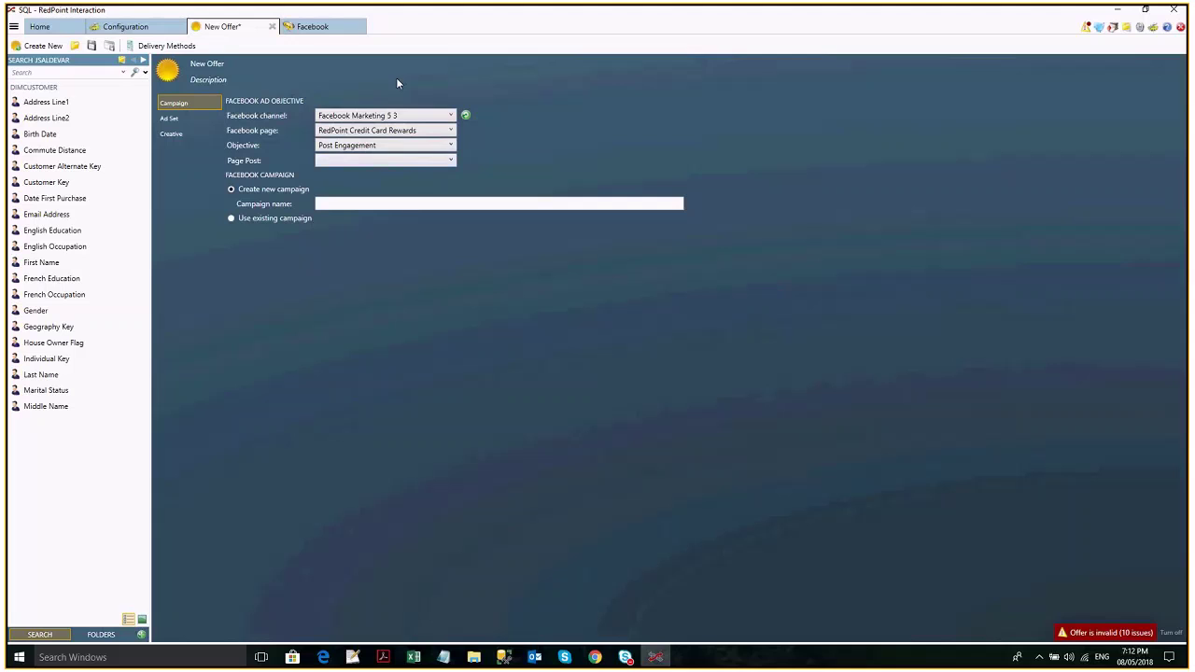
# Check the page post list without choosing, enter '#' as campaign name, and list objectives again.
pyautogui.click(386, 161)
pyautogui.click(520, 166)
pyautogui.click(350, 203)
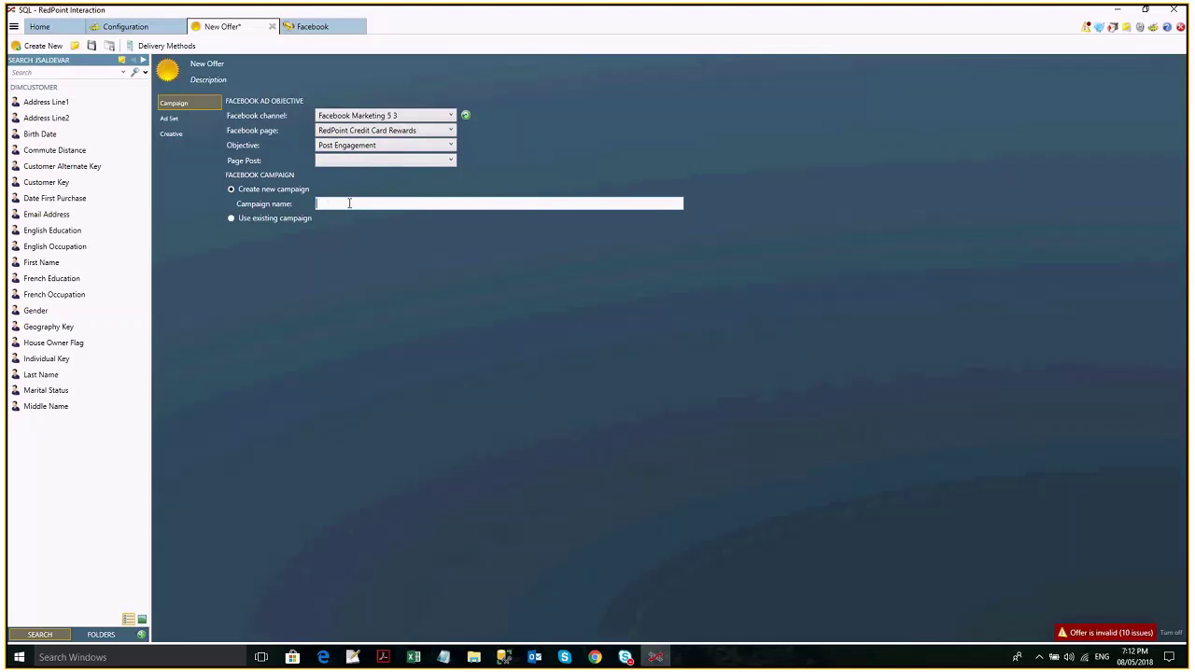
pyautogui.write('###')
pyautogui.click(409, 146)
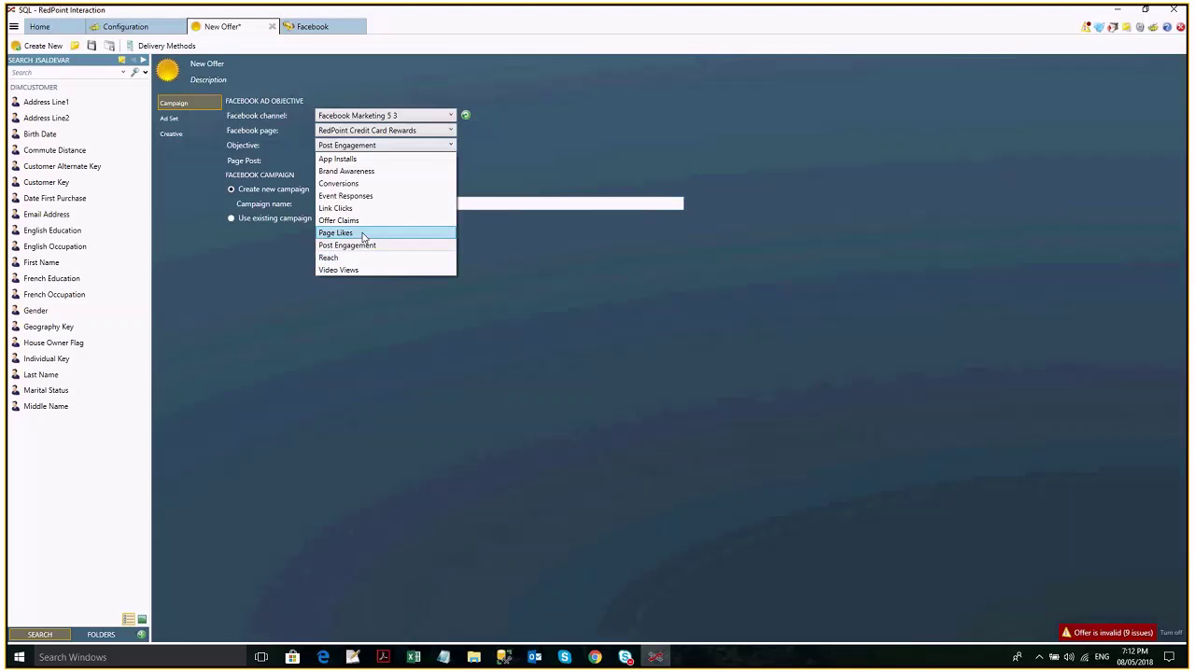
# Set the objective to Page Likes and reuse the existing PageLikesImpressionsImpressions campaign.
pyautogui.click(364, 233)
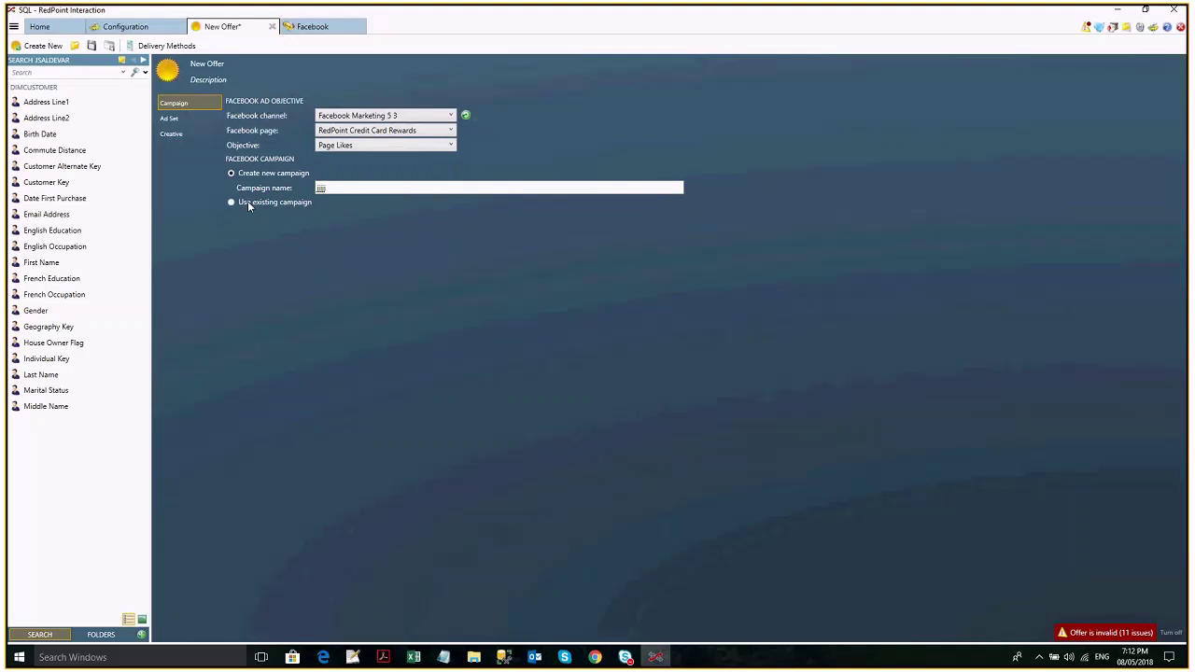
pyautogui.click(249, 204)
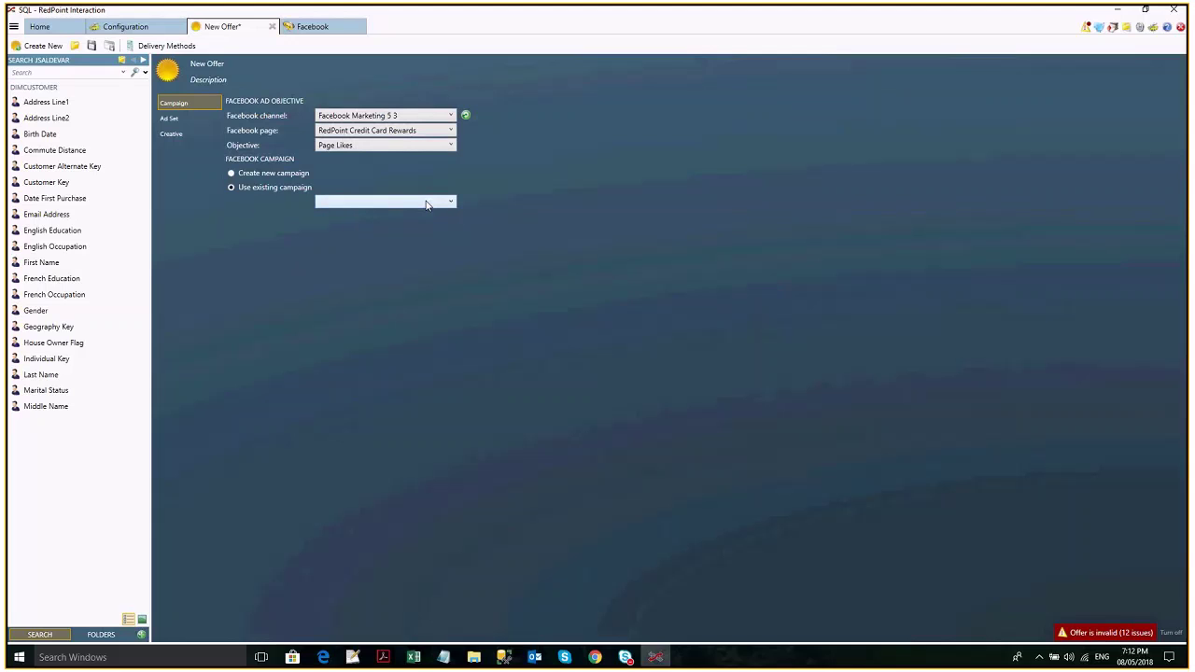
pyautogui.click(426, 203)
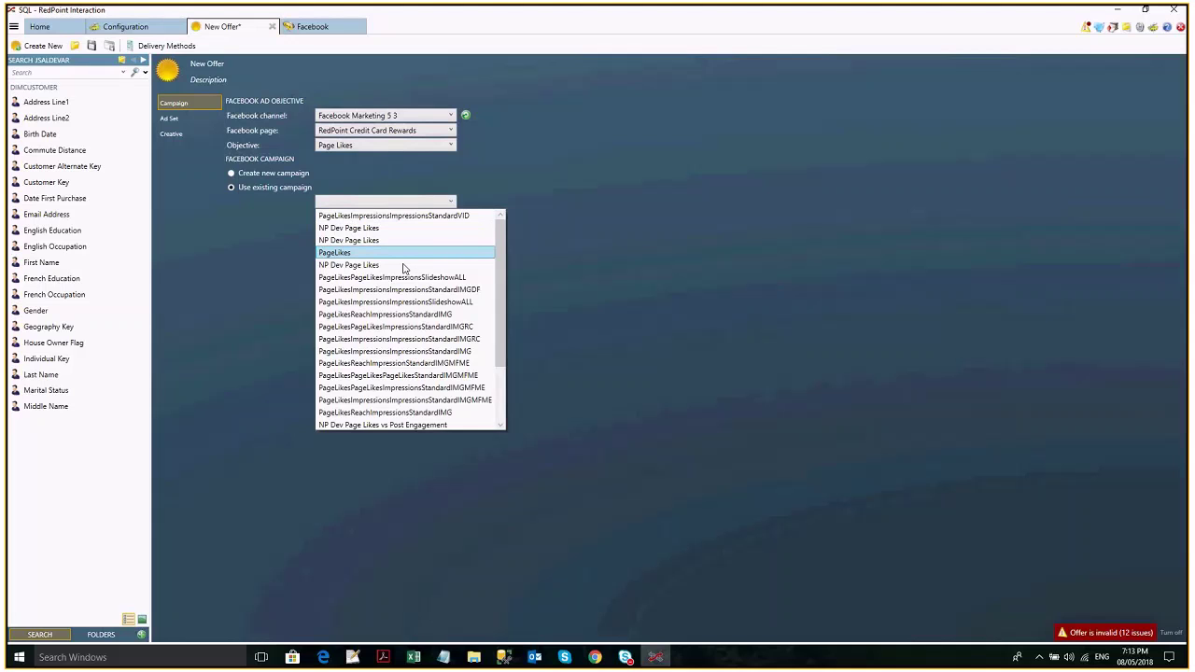
pyautogui.scroll(-1, 403, 269)
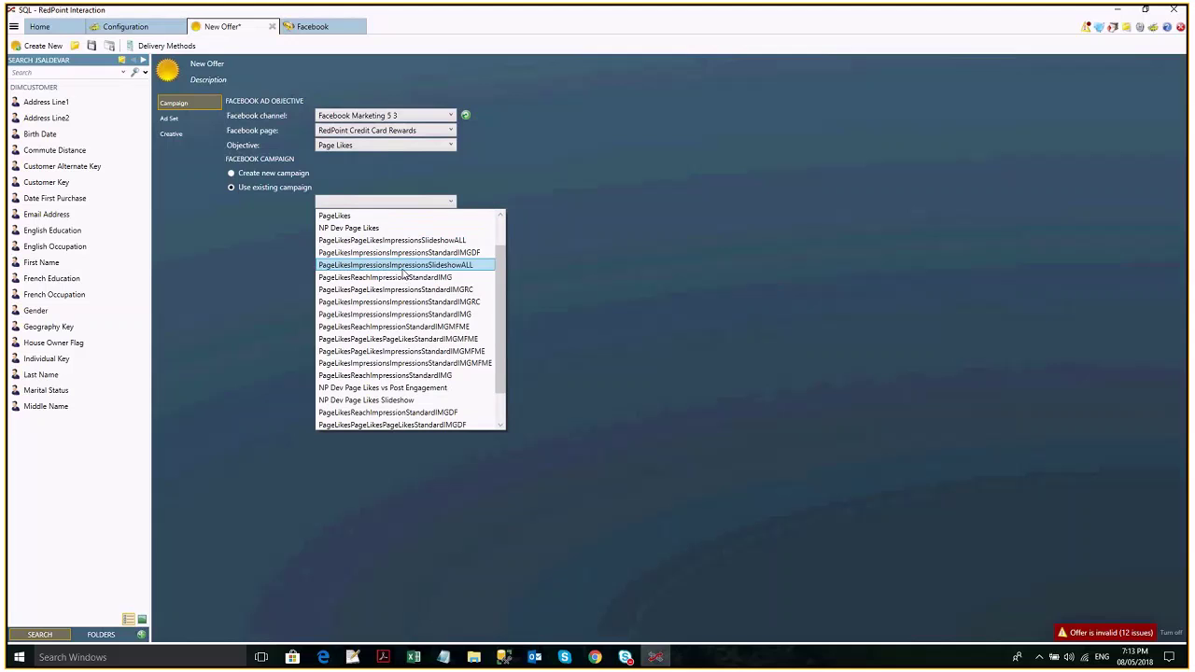
pyautogui.click(416, 338)
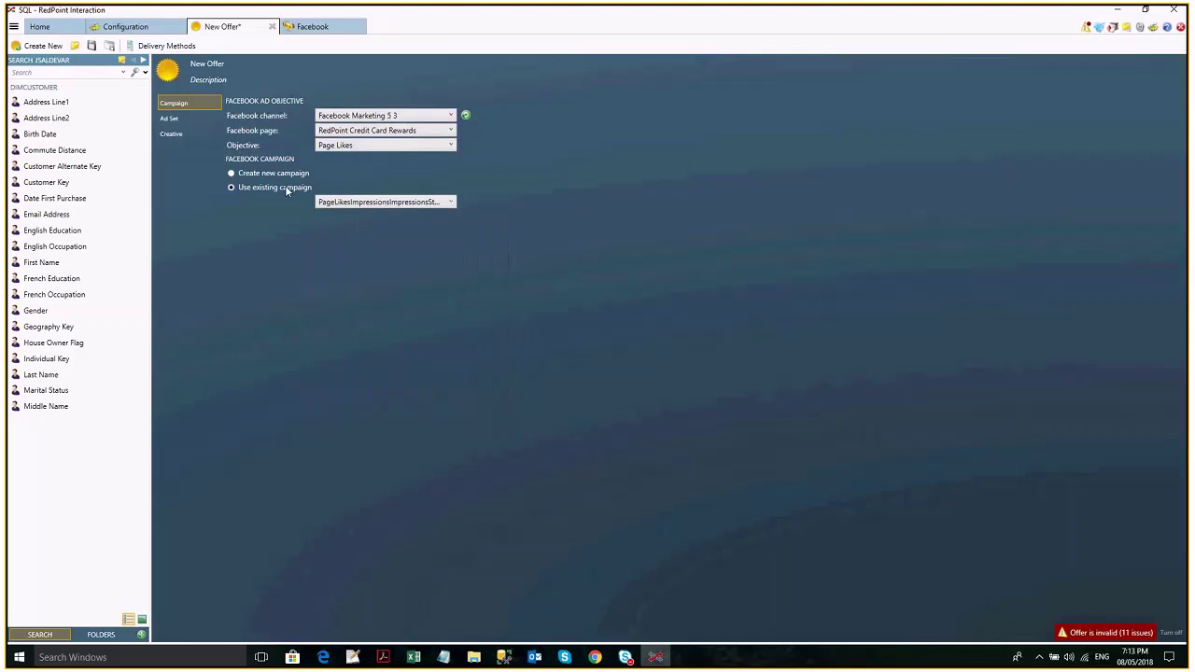
# Glance at the Ad Set settings, then change the Campaign objective to App Installs.
pyautogui.click(186, 120)
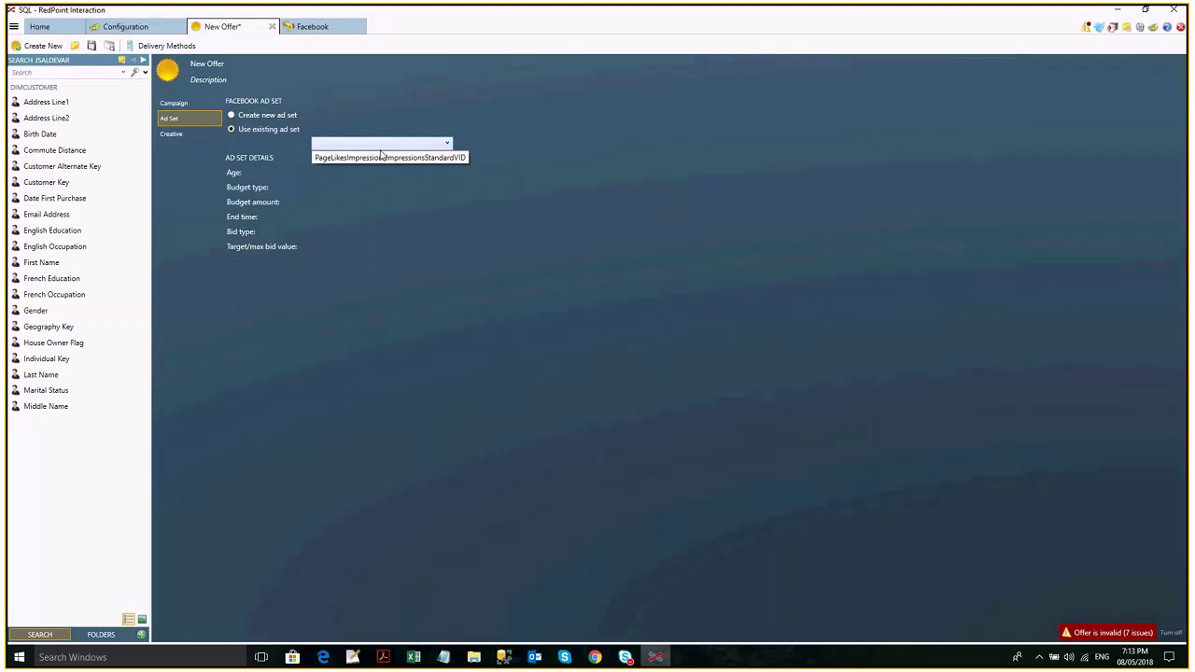
pyautogui.click(381, 157)
pyautogui.click(174, 103)
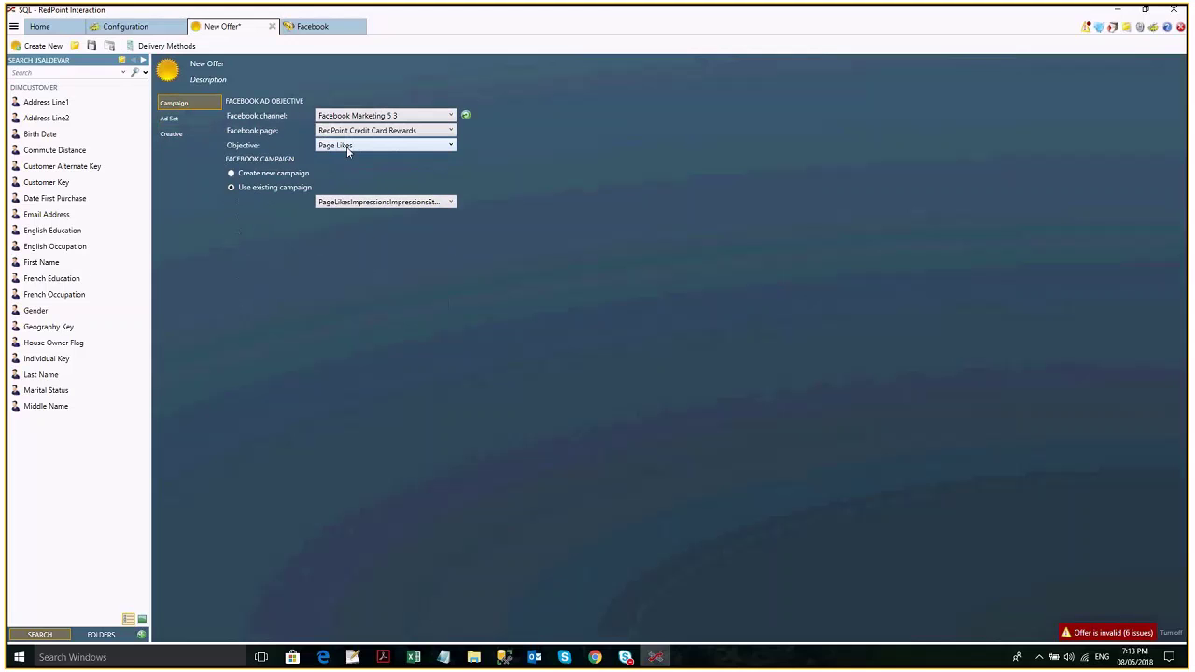
pyautogui.click(347, 147)
pyautogui.click(341, 156)
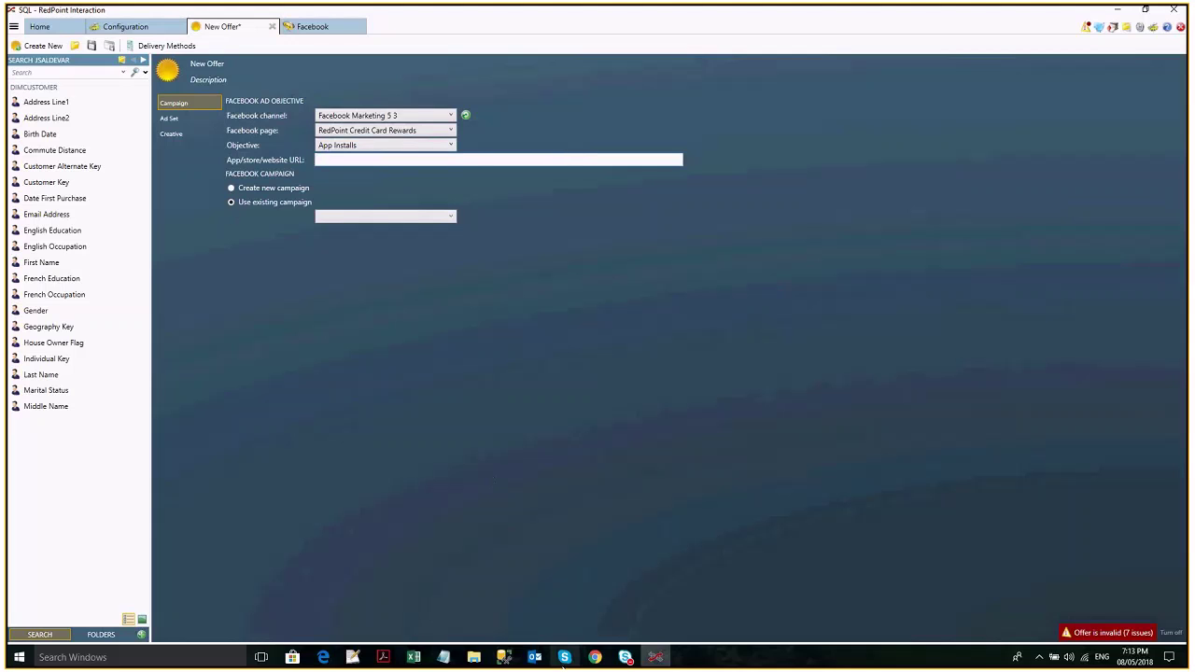
pyautogui.click(417, 657)
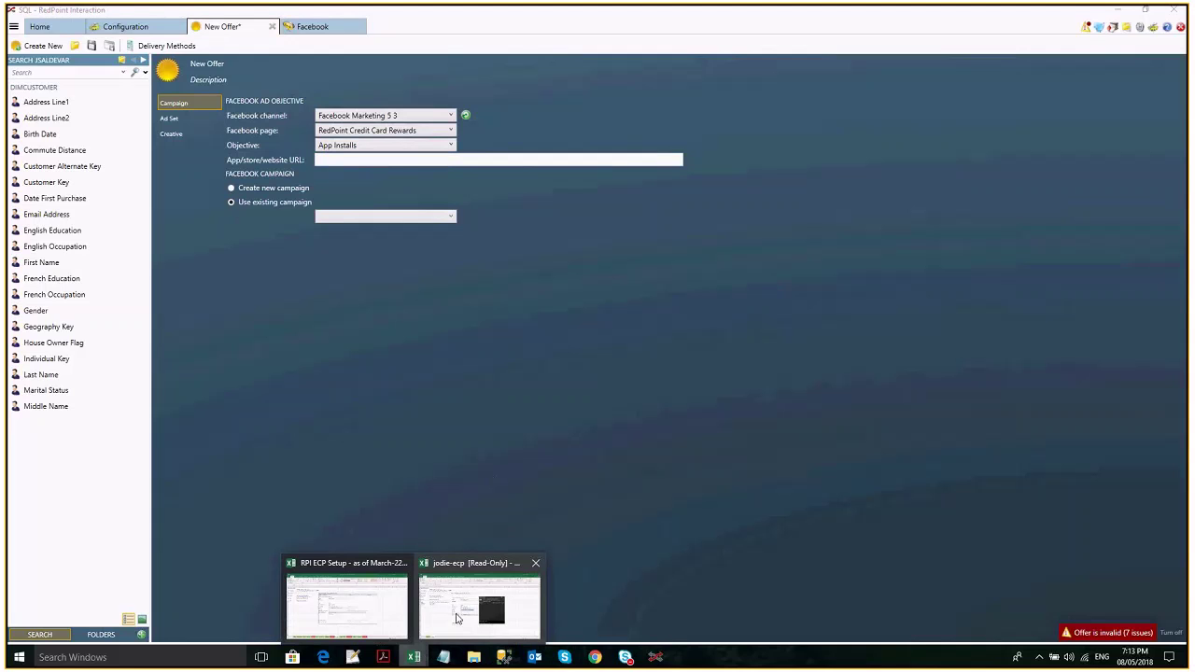
# Bring the RPI ECP Setup workbook forward, then switch to the Notes folder in File Explorer.
pyautogui.moveTo(457, 618)
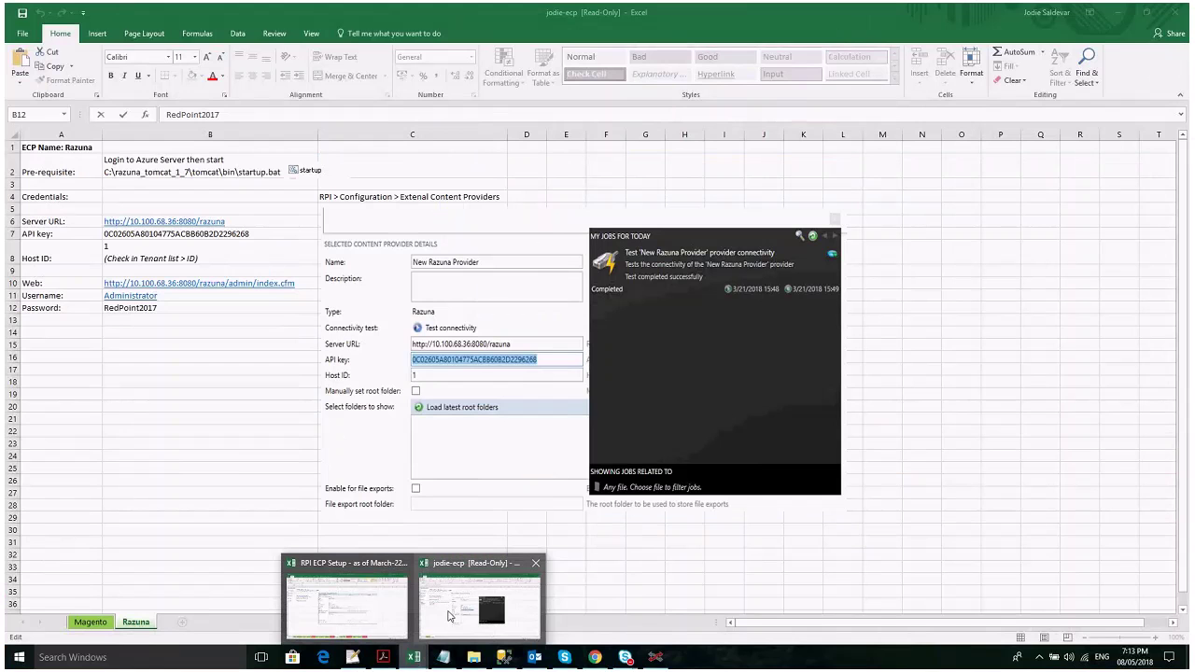
pyautogui.moveTo(373, 608)
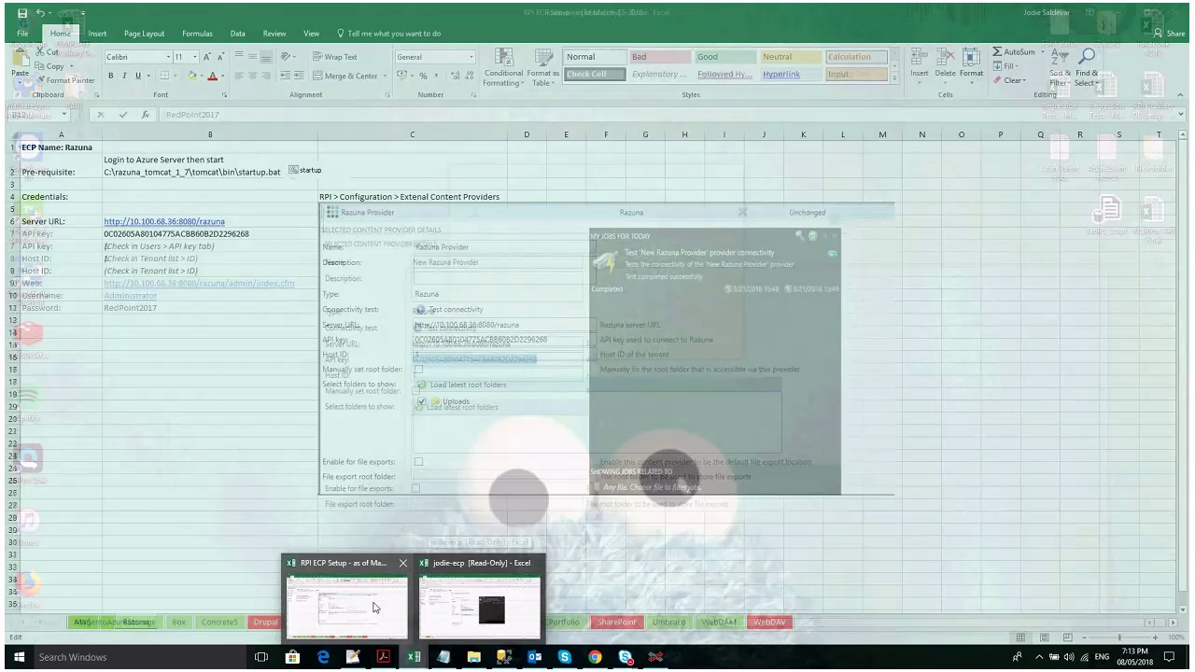
pyautogui.click(374, 608)
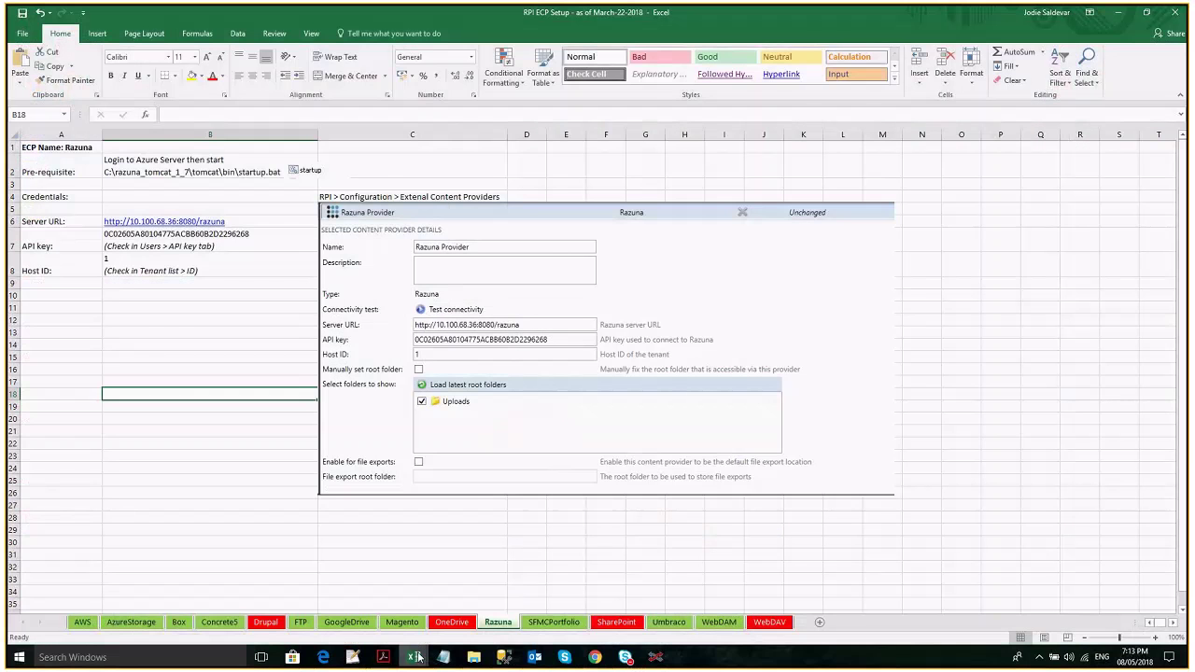
pyautogui.click(479, 659)
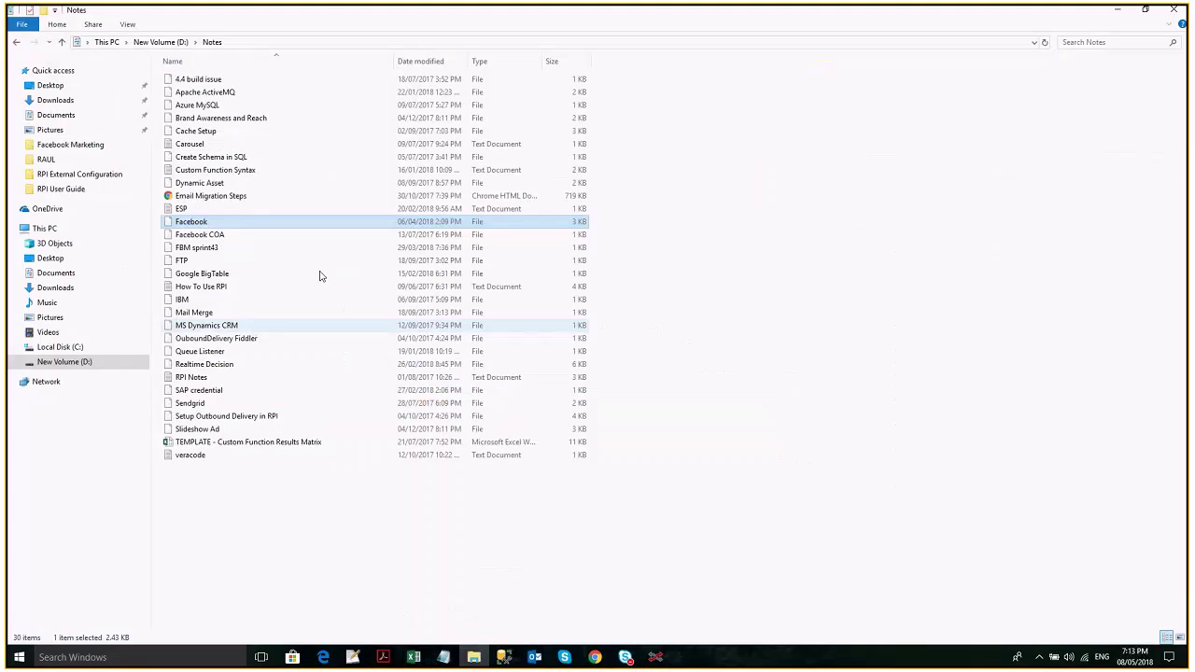
# Open the Facebook notes file from the Notes folder with Notepad++.
pyautogui.doubleClick(191, 221)
pyautogui.click(598, 377)
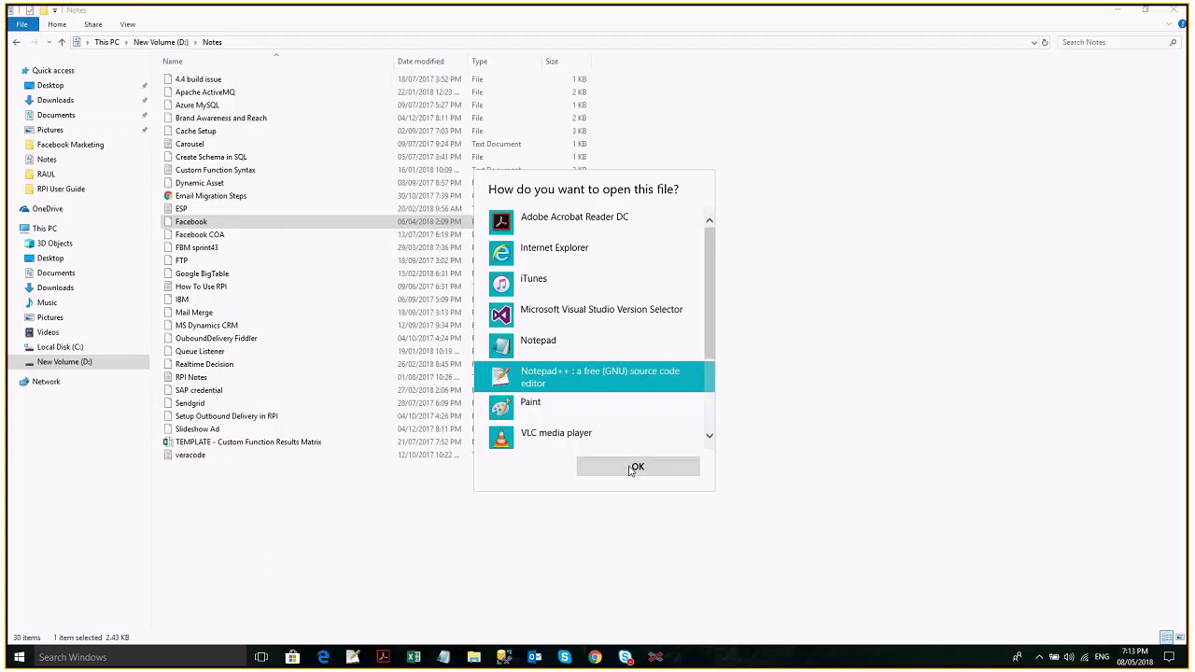
pyautogui.click(634, 467)
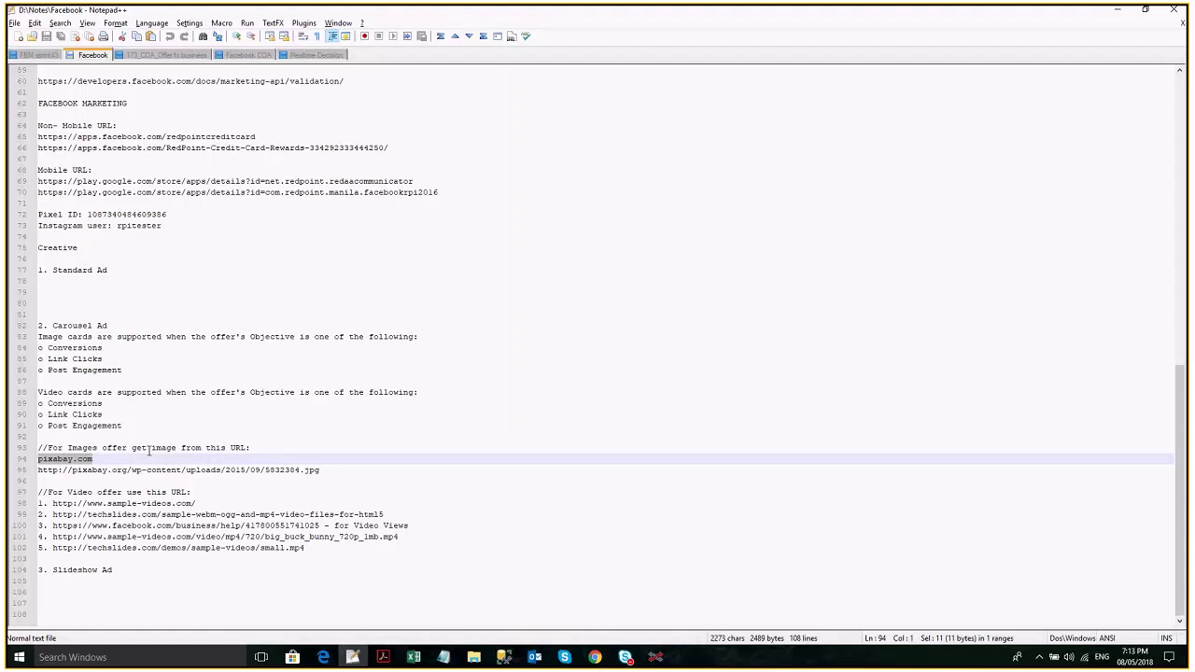
# Select the redaacommunicator Google Play store URL on line 69 under Mobile URL.
pyautogui.scroll(3, 148, 452)
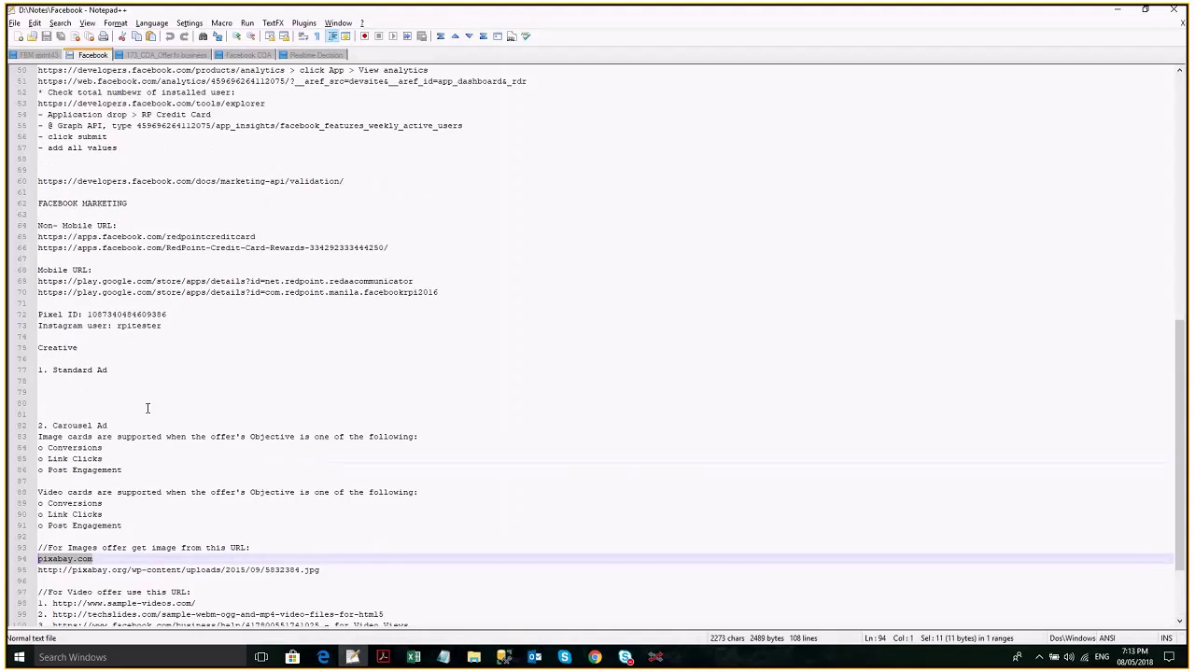
pyautogui.click(182, 292)
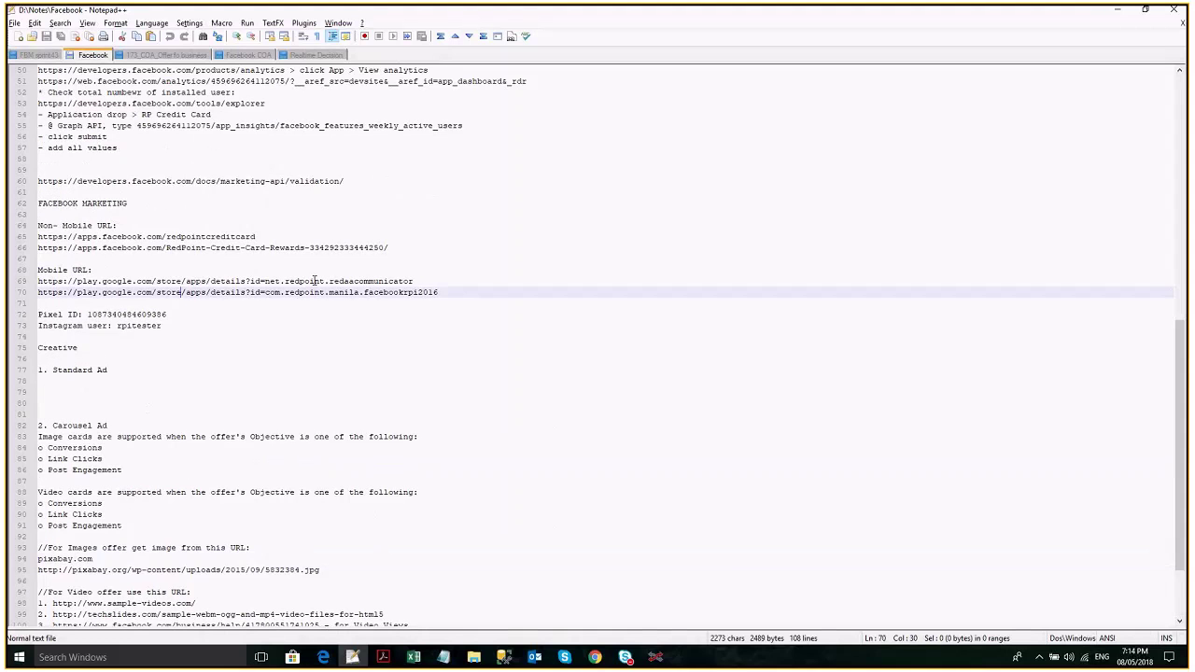
pyautogui.tripleClick(315, 281)
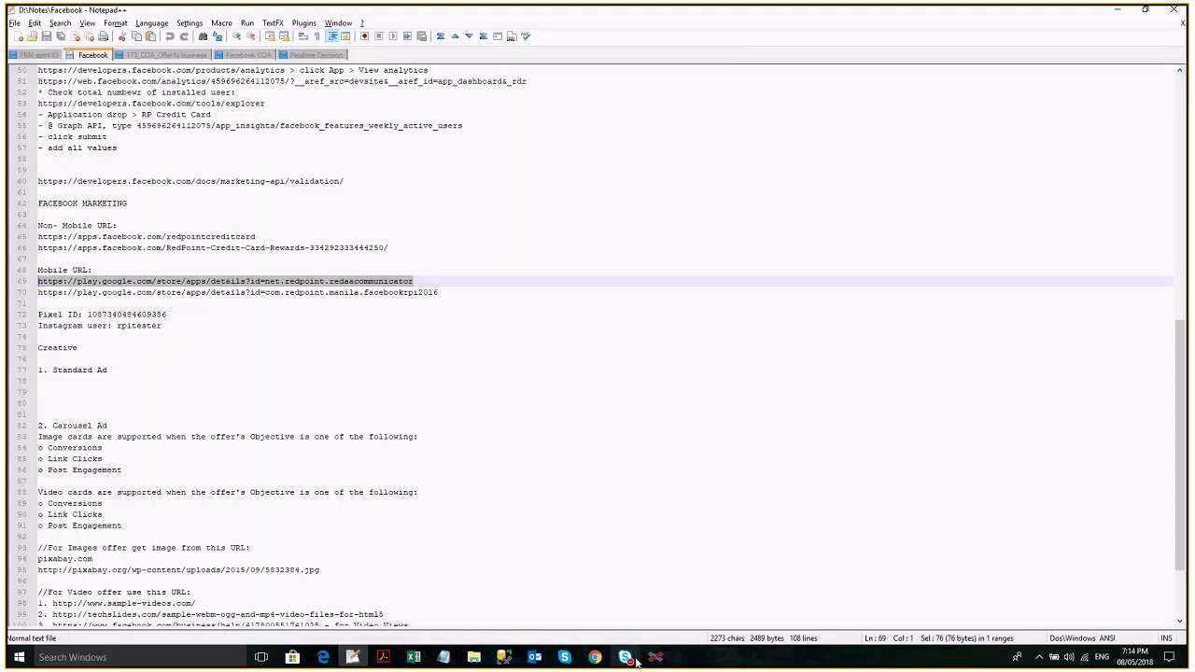
# Target the ad set at Singapore and the Philippines with interests games and Android.
pyautogui.click(656, 657)
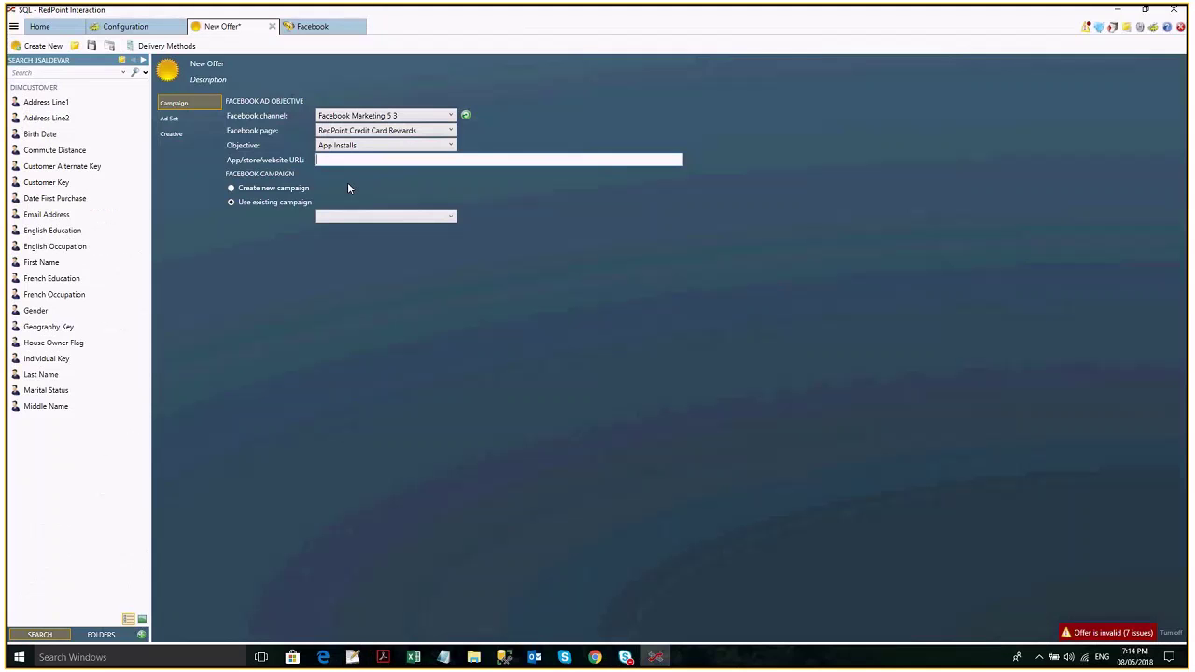
pyautogui.scroll(-3, 347, 187)
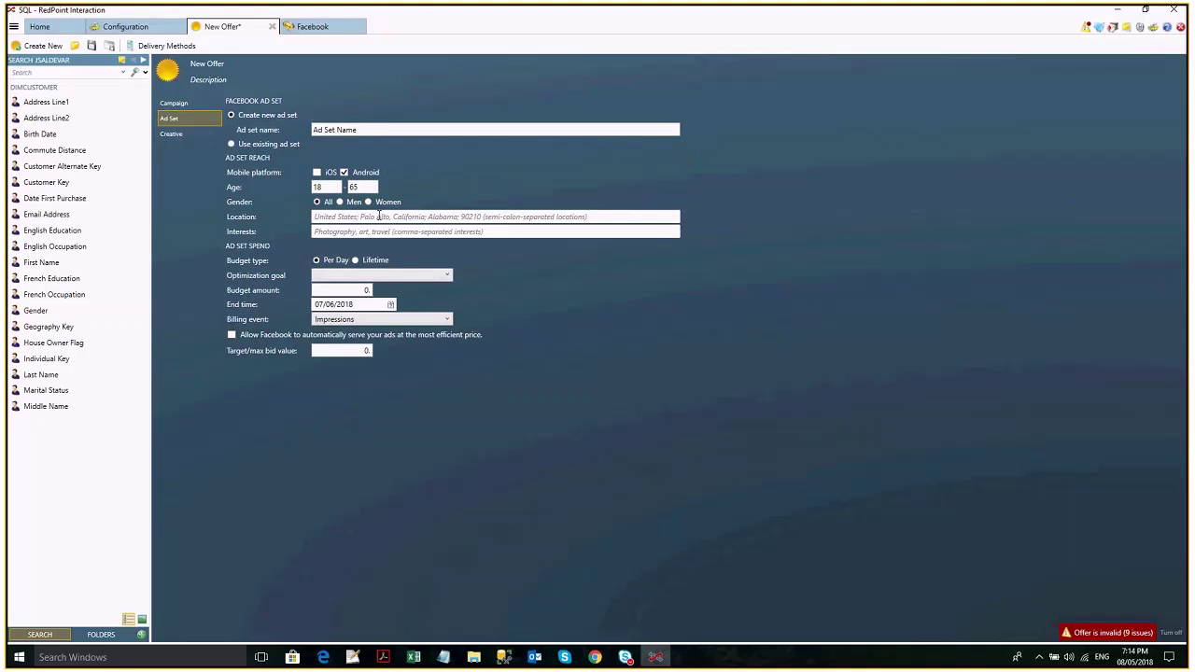
pyautogui.click(379, 217)
pyautogui.write('Singapore')
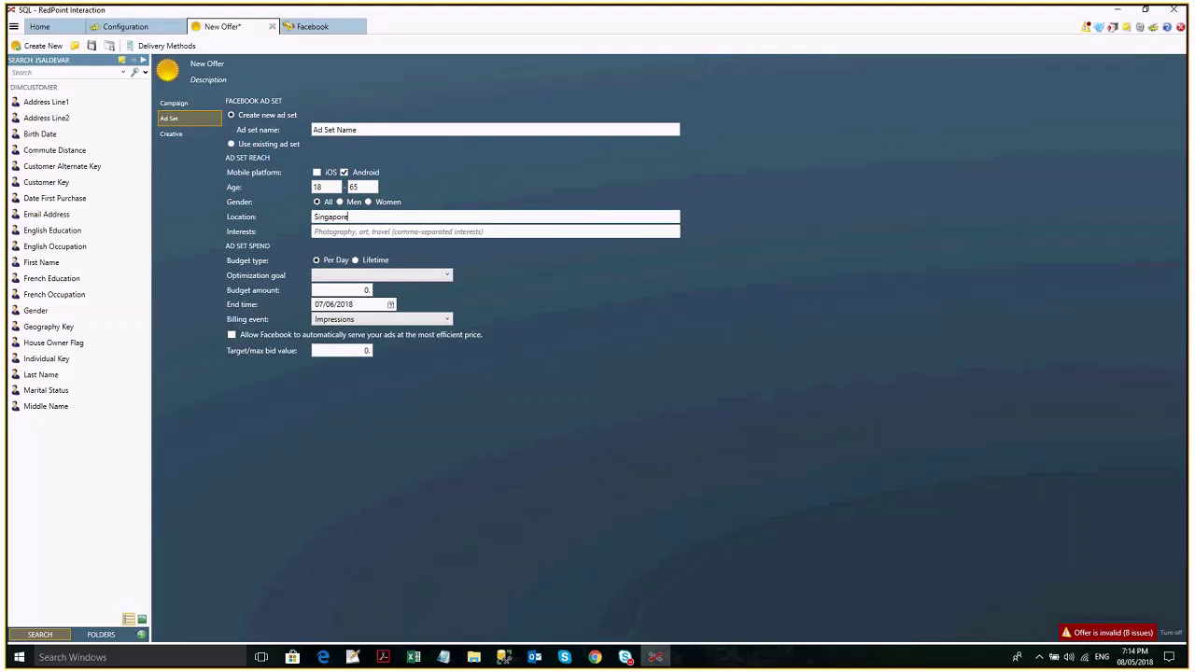
pyautogui.write('. Philippines')
pyautogui.click(390, 233)
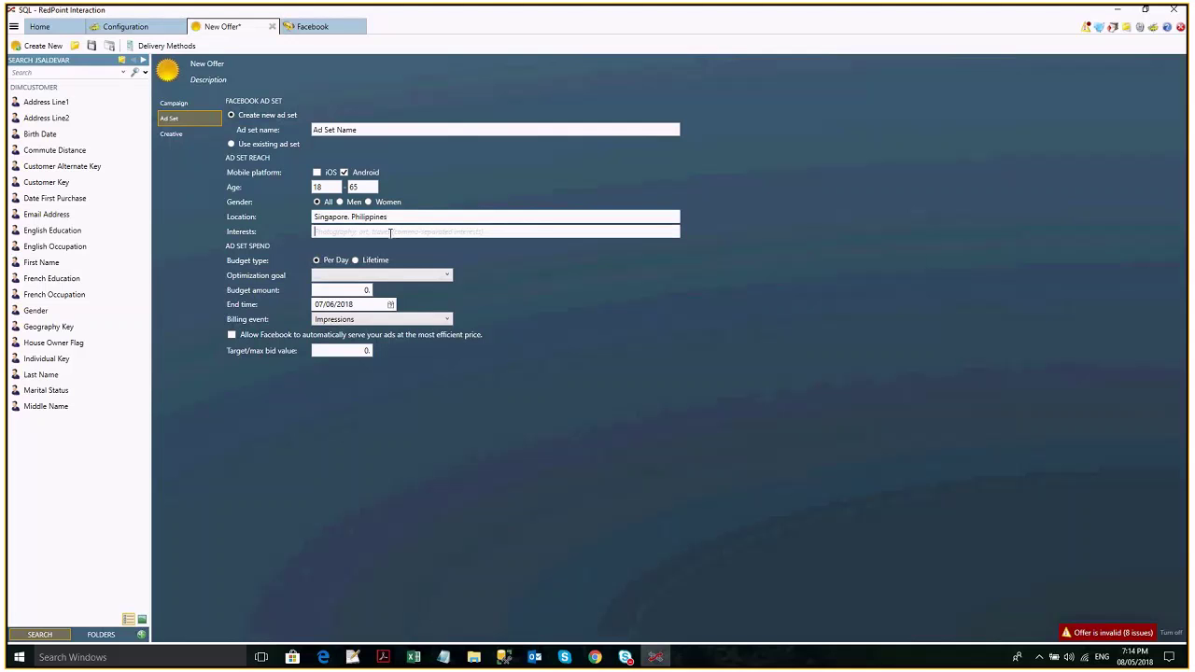
pyautogui.write('games, Android')
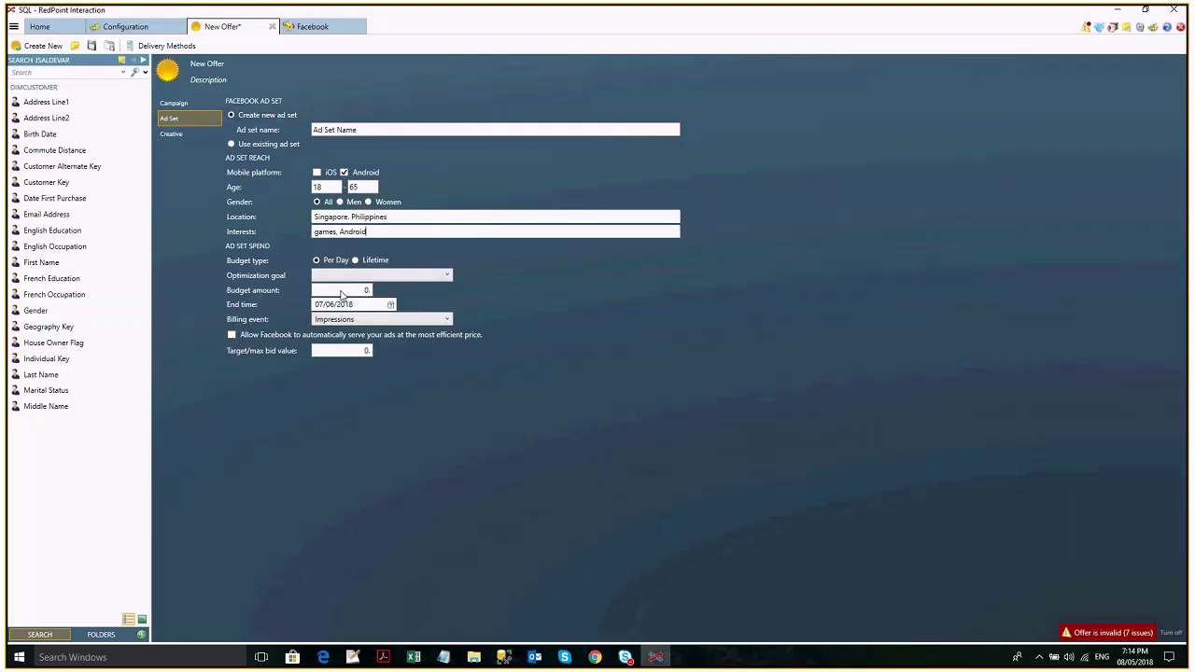
# Set the ad set budget amount to 1000 and the target/max bid to 100.
pyautogui.click(341, 293)
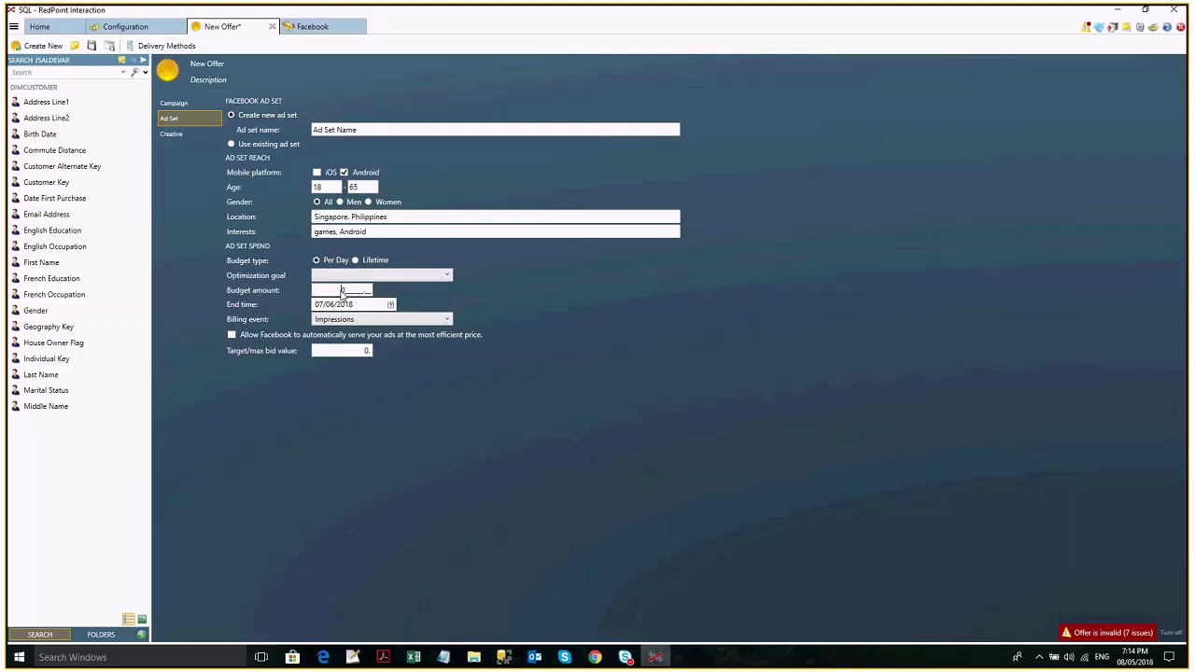
pyautogui.write('1000')
pyautogui.click(355, 352)
pyautogui.write('100')
pyautogui.click(342, 292)
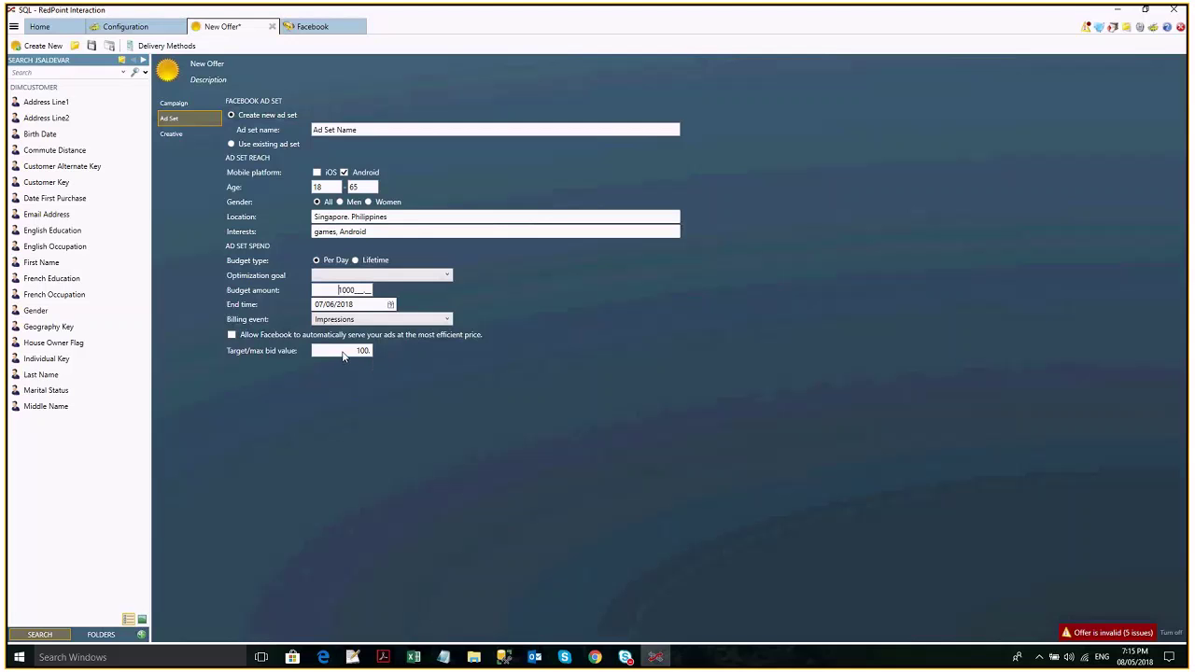
# Select and inspect the target bid value, leaving it unchanged.
pyautogui.click(344, 353)
pyautogui.click(333, 354)
pyautogui.click(347, 352)
pyautogui.moveTo(319, 352); pyautogui.dragTo(390, 349)
pyautogui.click(328, 350)
# Set the optimization goal to App Installs.
pyautogui.click(343, 273)
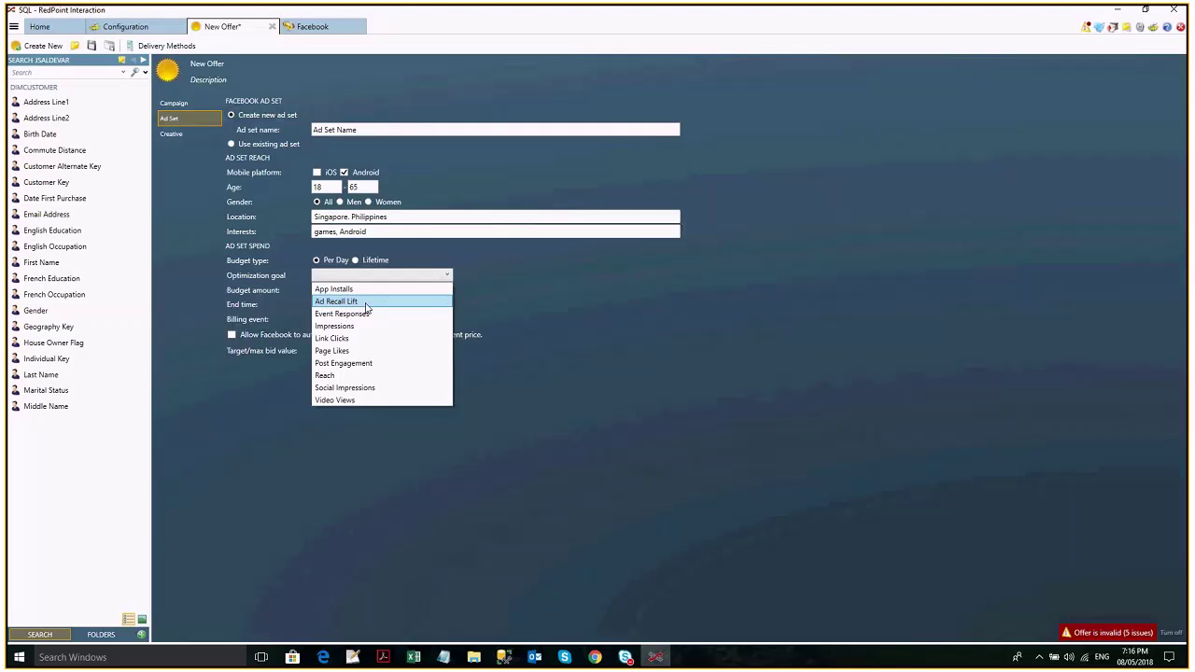
pyautogui.click(467, 329)
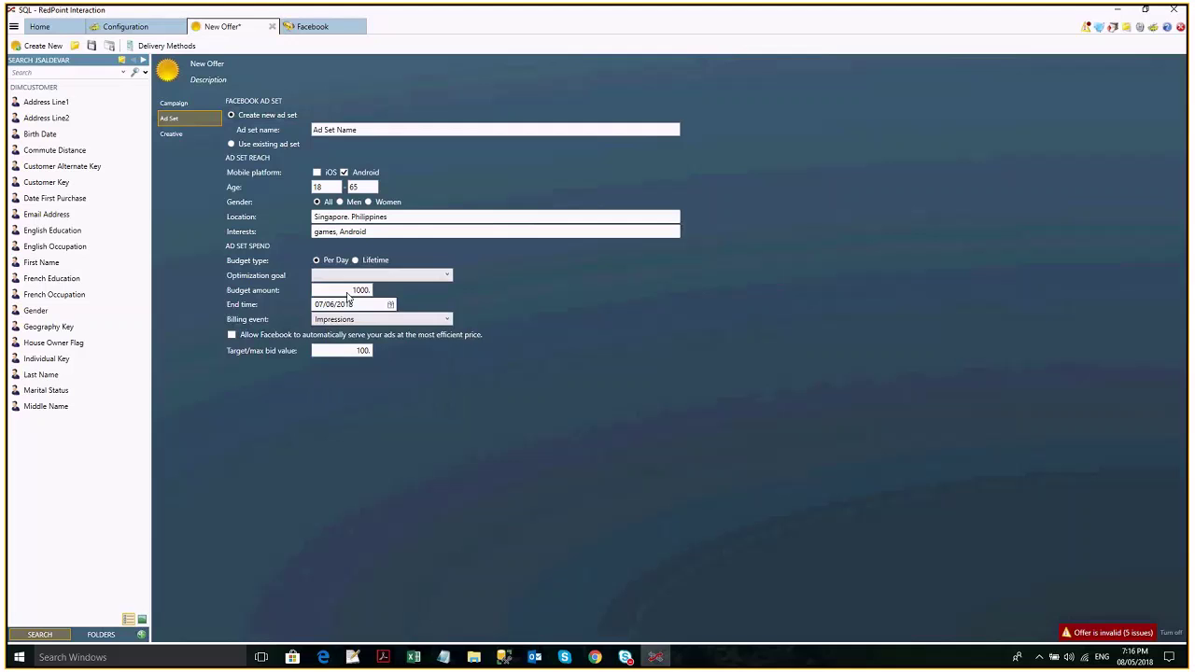
pyautogui.click(350, 276)
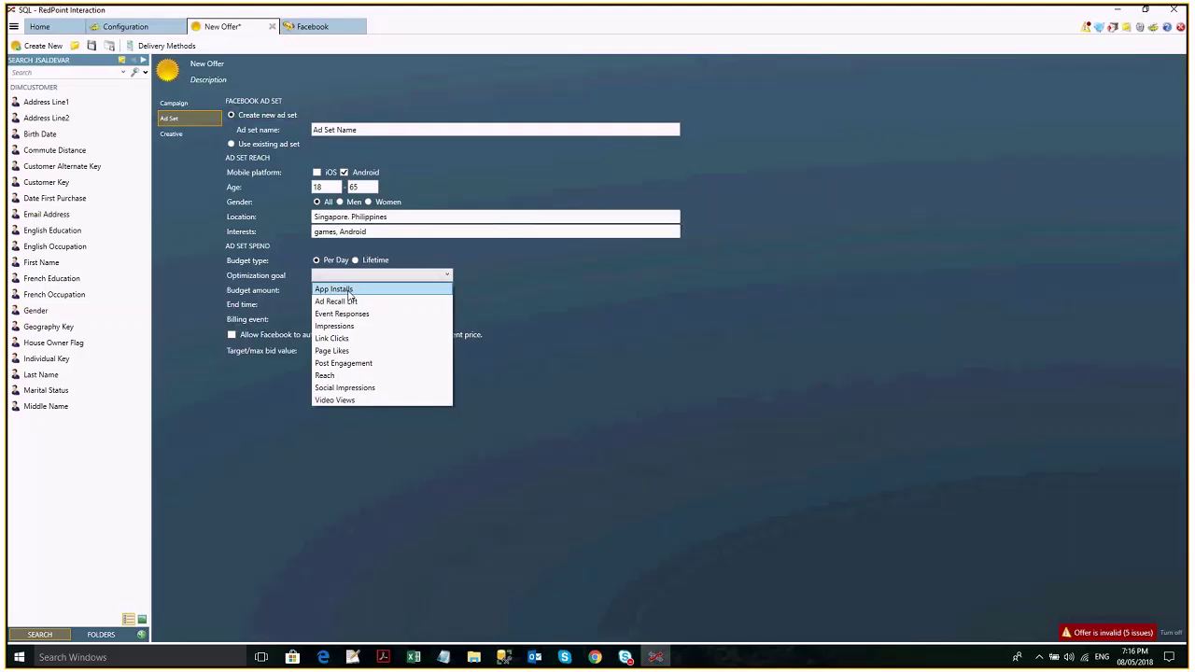
pyautogui.click(350, 290)
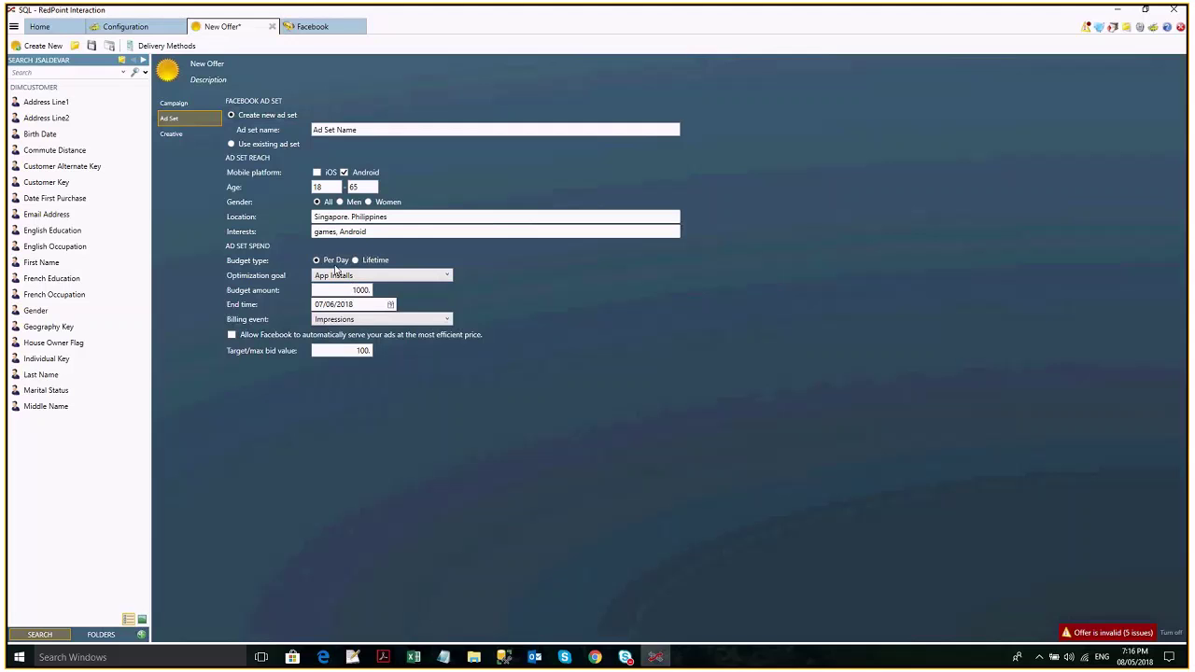
# Set the billing event to App Installs as well.
pyautogui.click(364, 322)
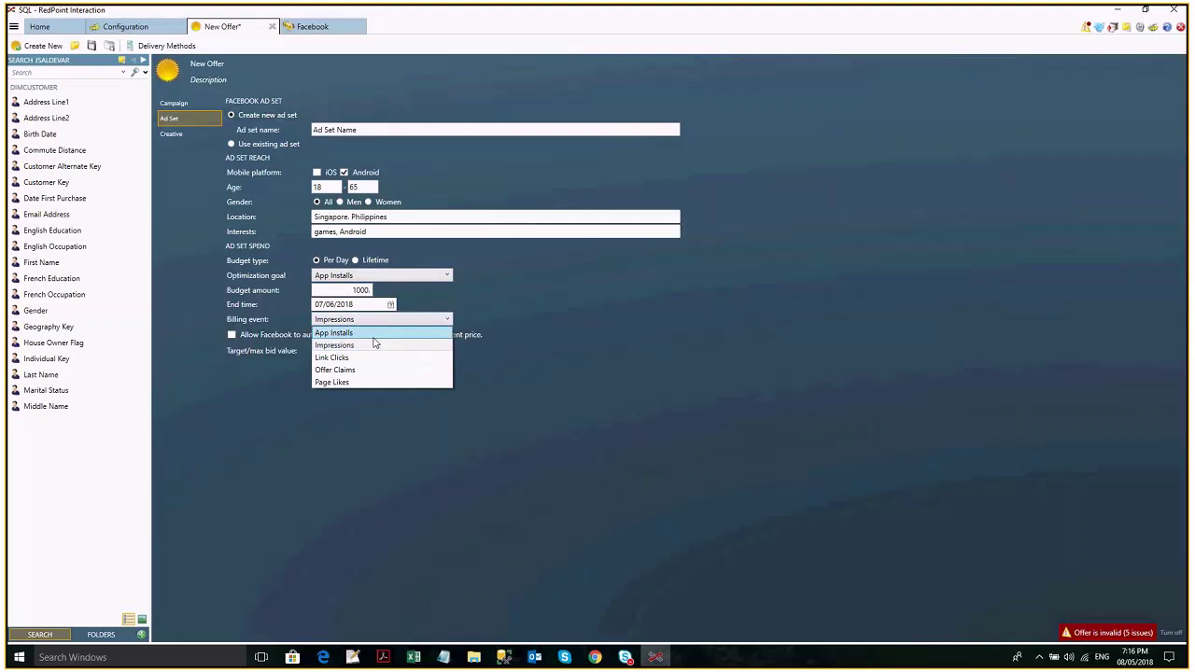
pyautogui.click(374, 335)
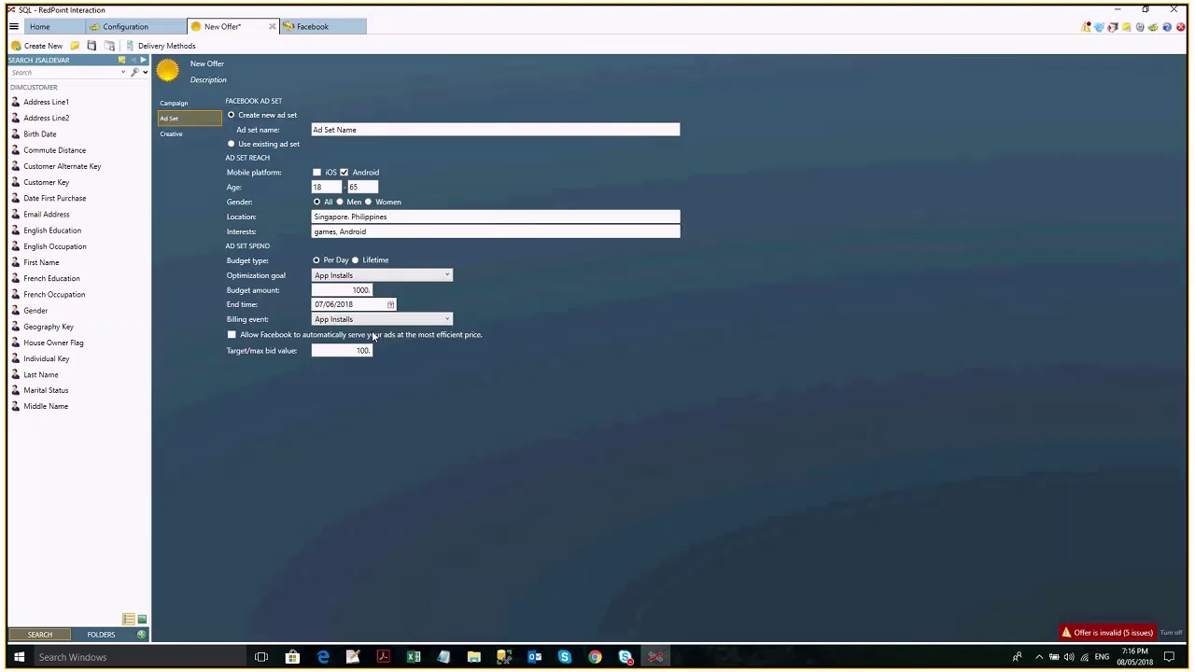
pyautogui.click(369, 321)
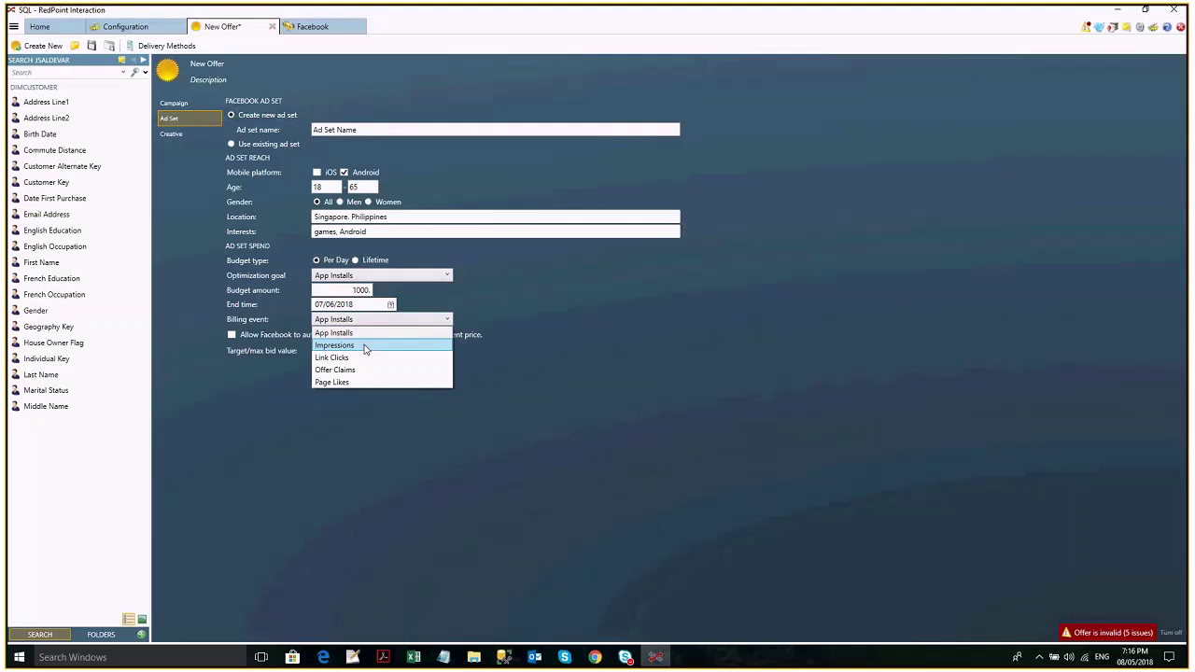
pyautogui.click(365, 321)
pyautogui.click(366, 321)
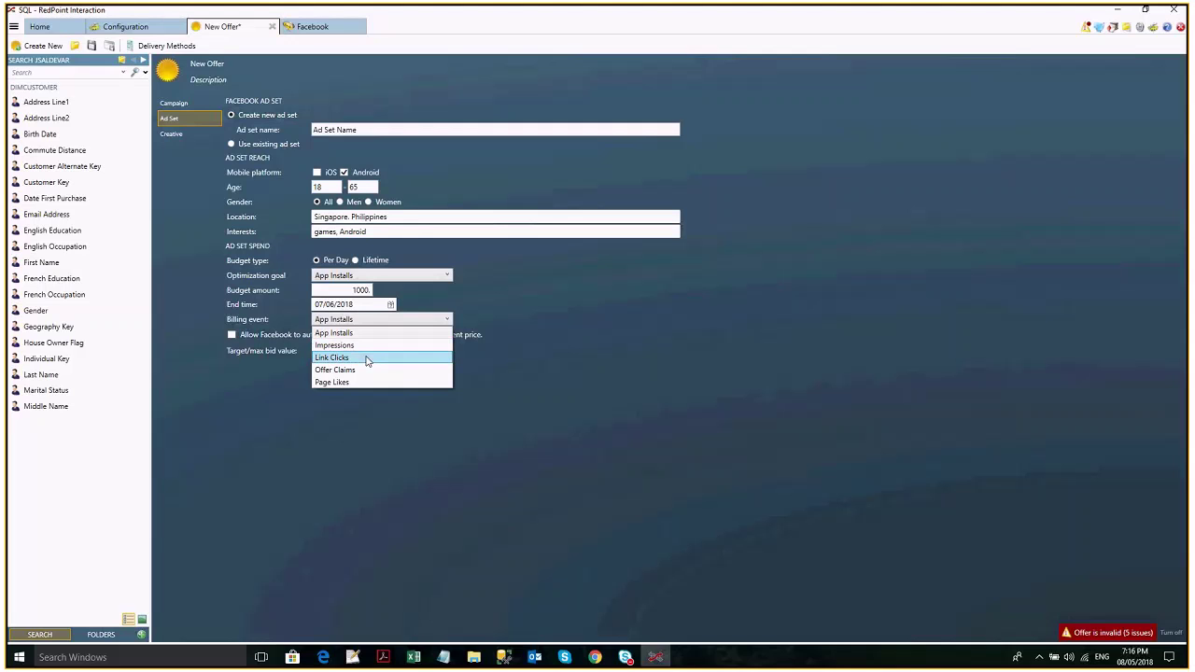
pyautogui.click(606, 365)
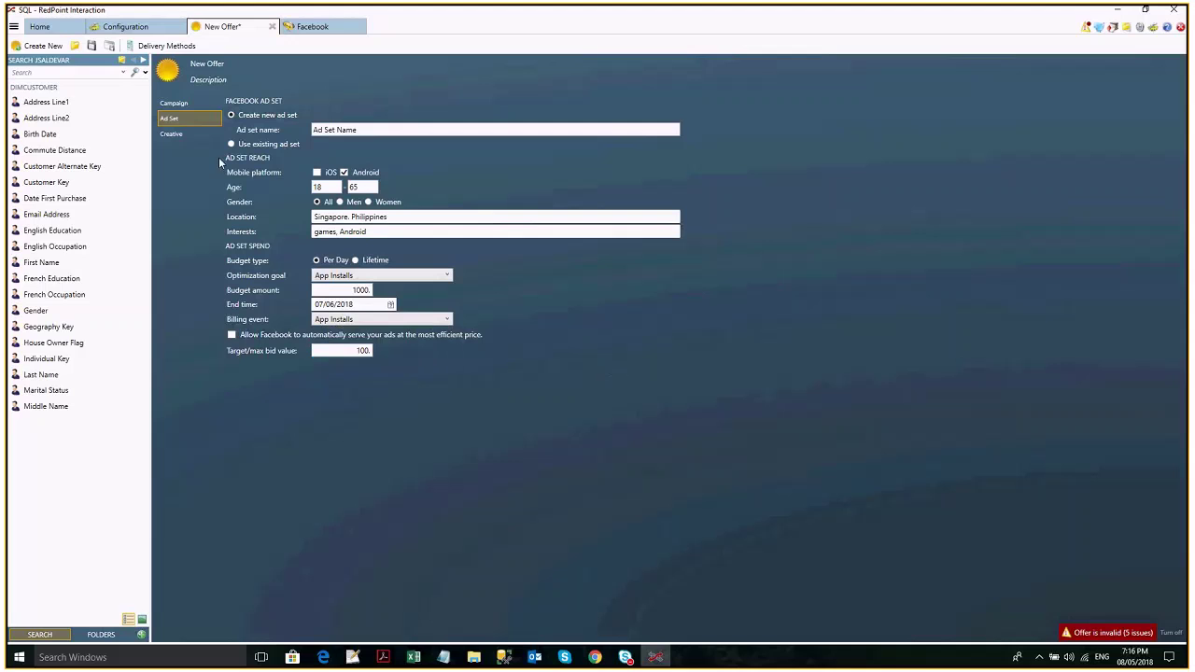
# Switch the ad set budget type to Lifetime budget.
pyautogui.click(181, 135)
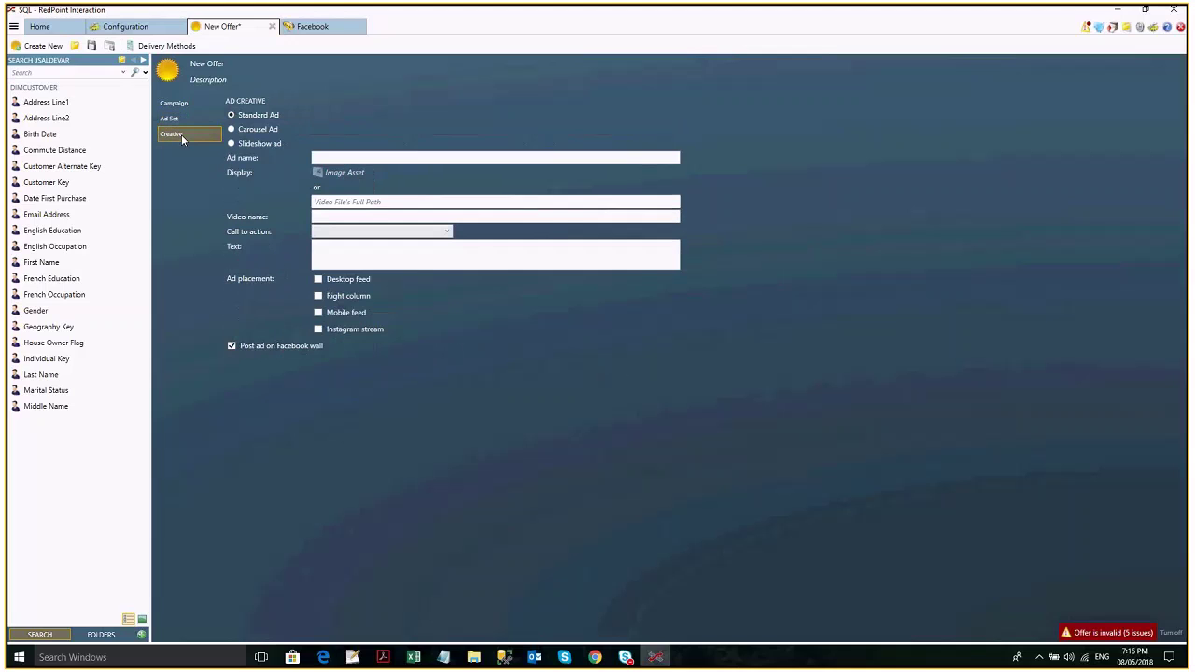
pyautogui.click(339, 159)
pyautogui.click(169, 118)
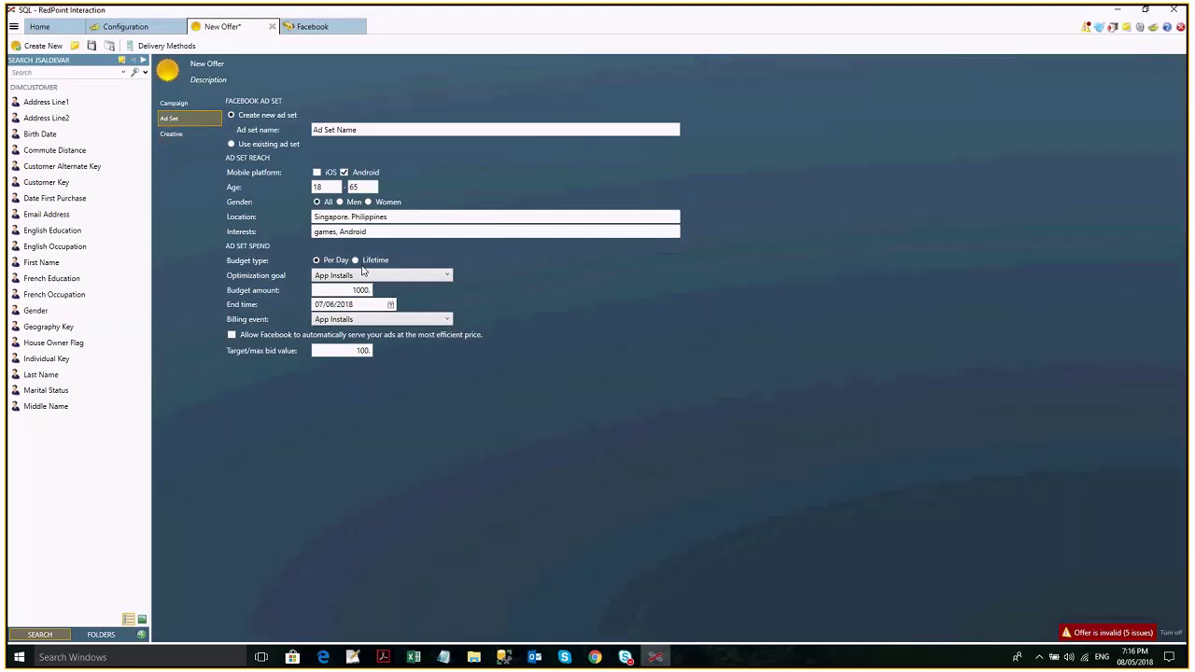
pyautogui.click(335, 291)
pyautogui.click(357, 261)
pyautogui.click(337, 293)
# Set the end date to 30/06/2018, raise the budget to 10000, and keep manual pricing.
pyautogui.click(391, 305)
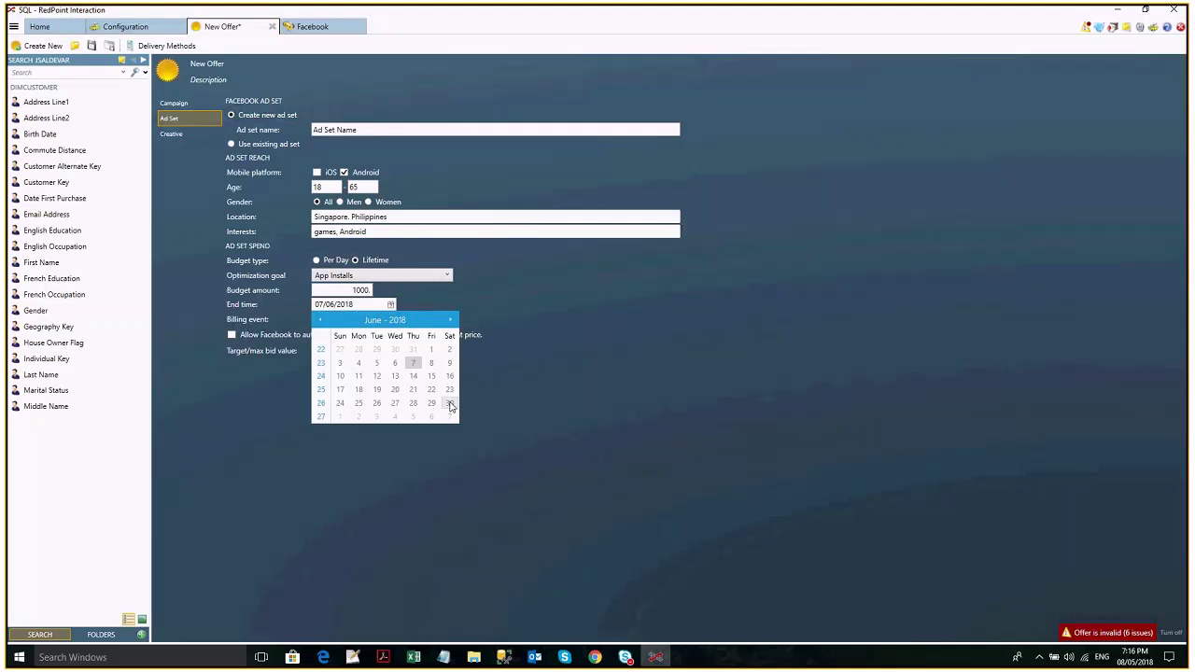
pyautogui.click(450, 406)
pyautogui.click(358, 291)
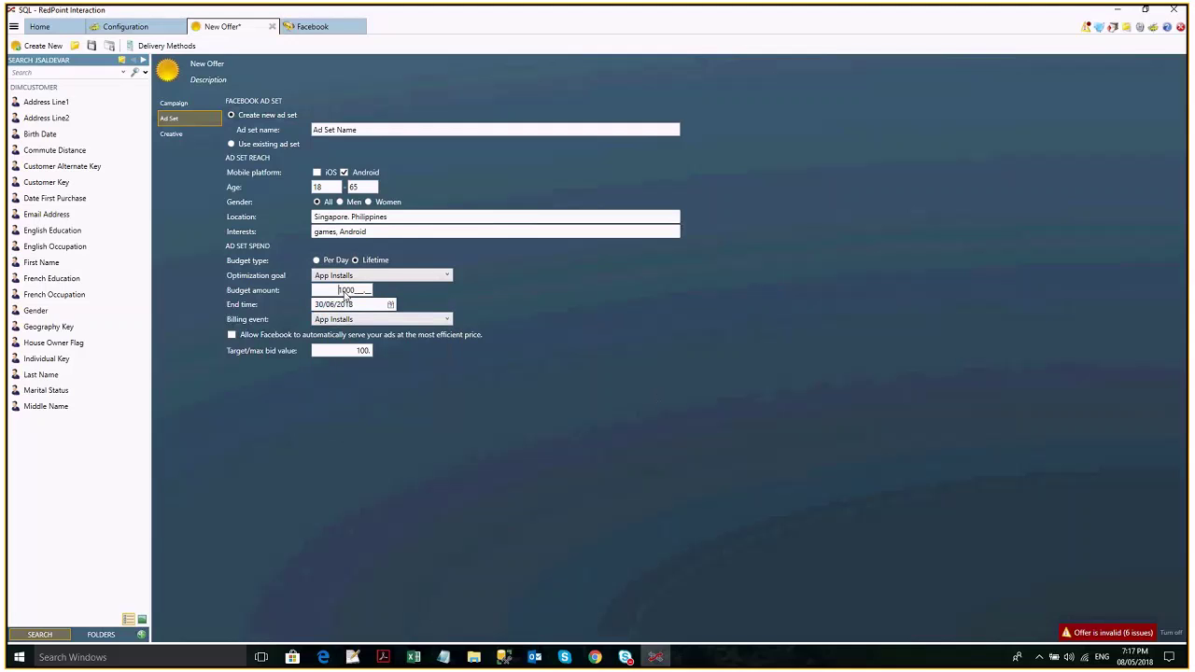
pyautogui.write('0')
pyautogui.click(232, 336)
pyautogui.click(345, 336)
# Choose Create new campaign and change the objective from Brand Awareness to Conversions.
pyautogui.click(187, 105)
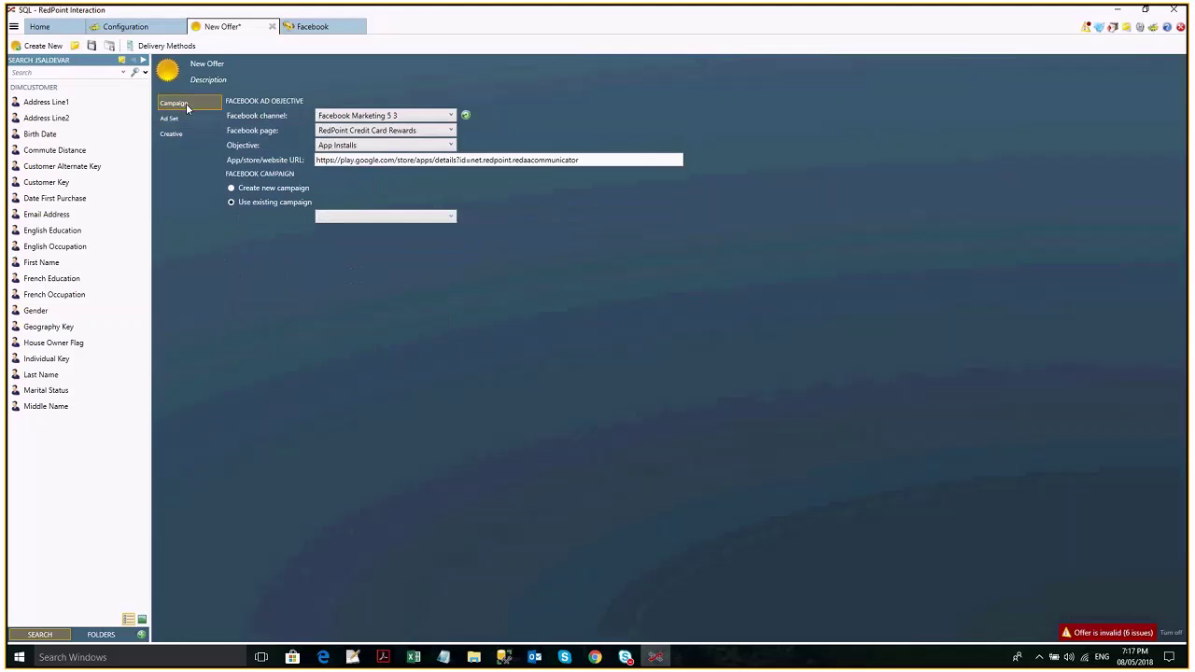
pyautogui.click(379, 145)
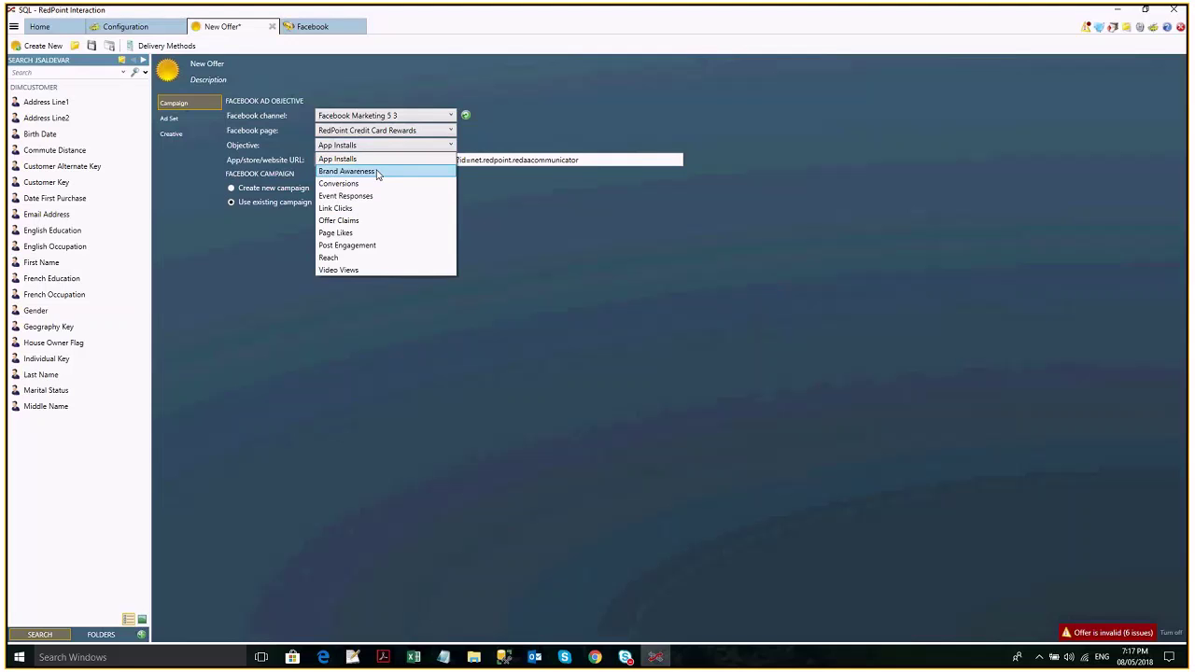
pyautogui.click(378, 173)
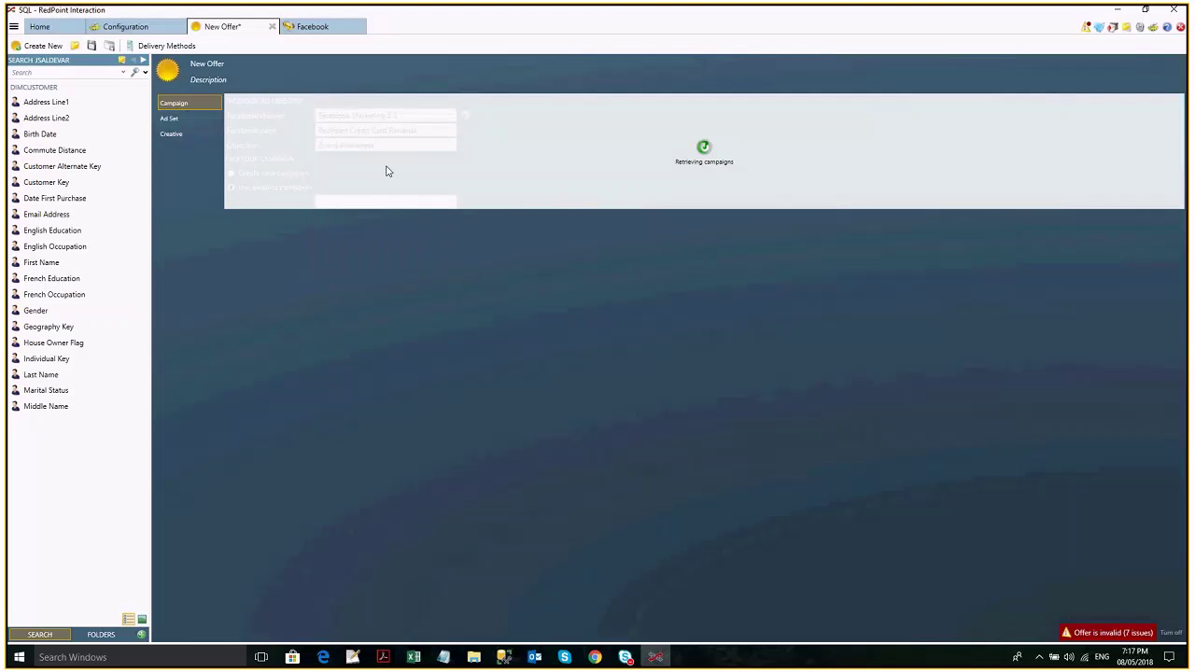
pyautogui.click(271, 173)
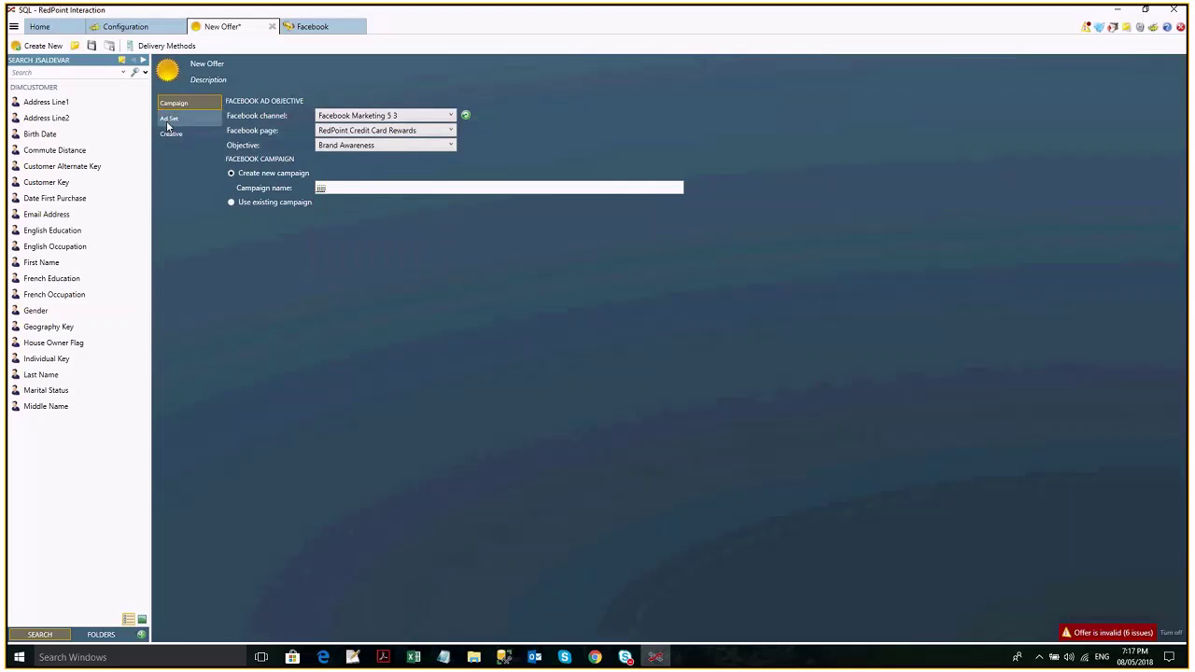
pyautogui.click(166, 121)
pyautogui.click(411, 146)
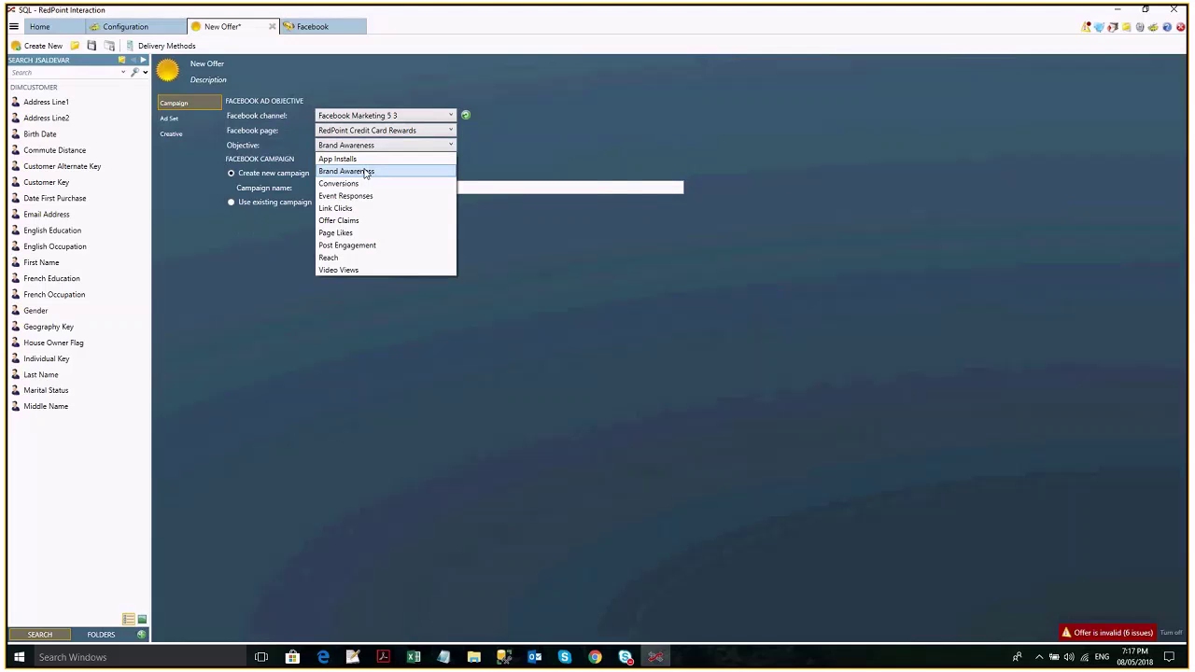
pyautogui.click(365, 173)
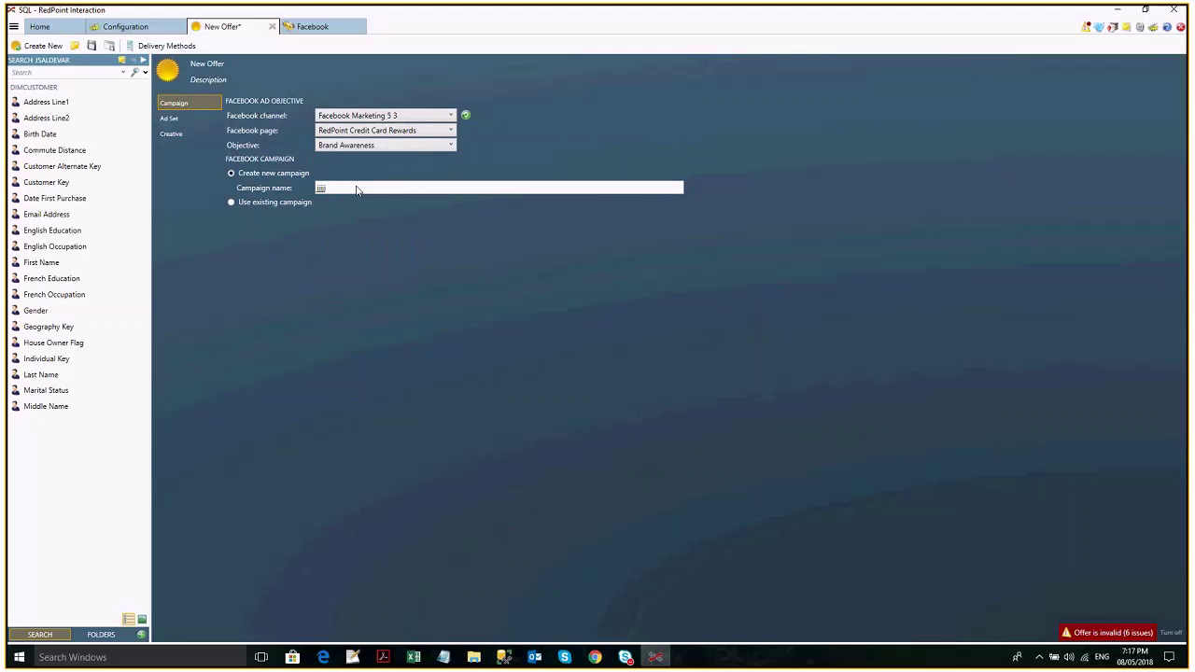
pyautogui.press('Down')
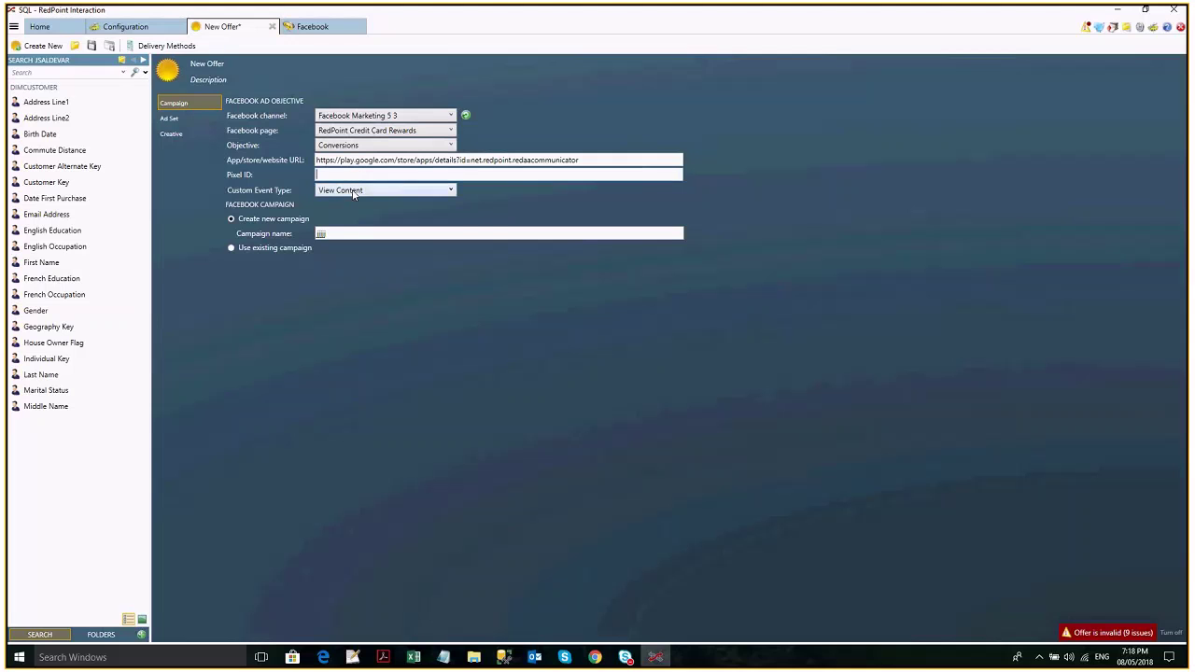
# Keep View Content as the custom event type and bring Chrome with the Facebook page forward.
pyautogui.click(354, 192)
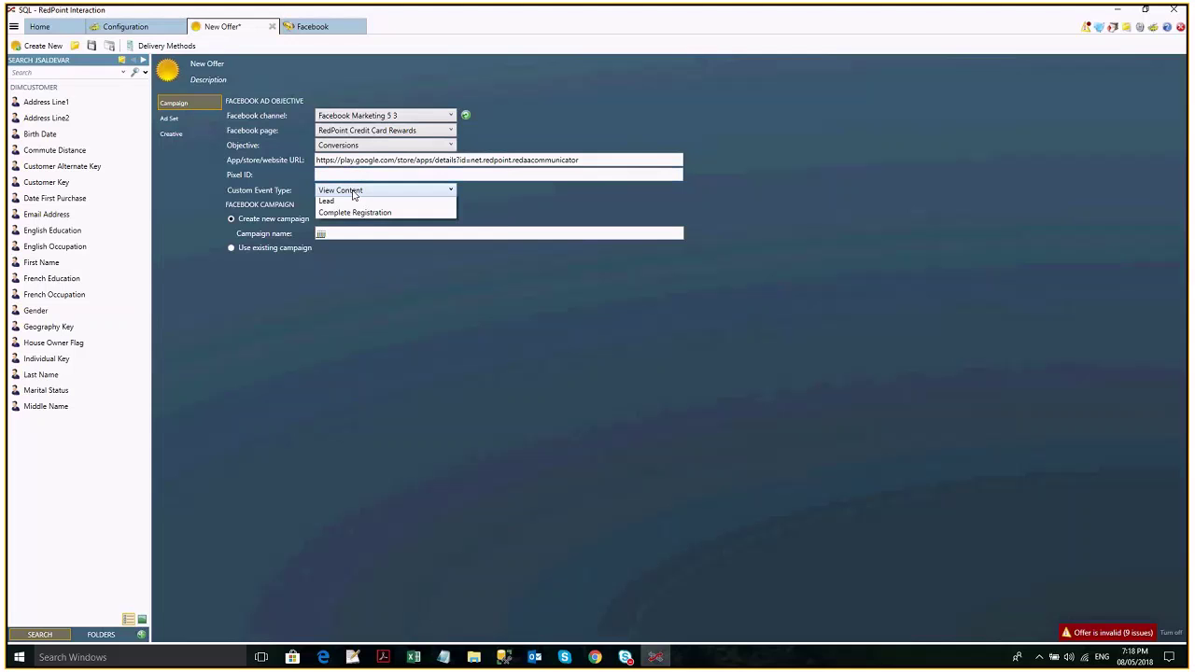
pyautogui.click(148, 121)
pyautogui.click(169, 119)
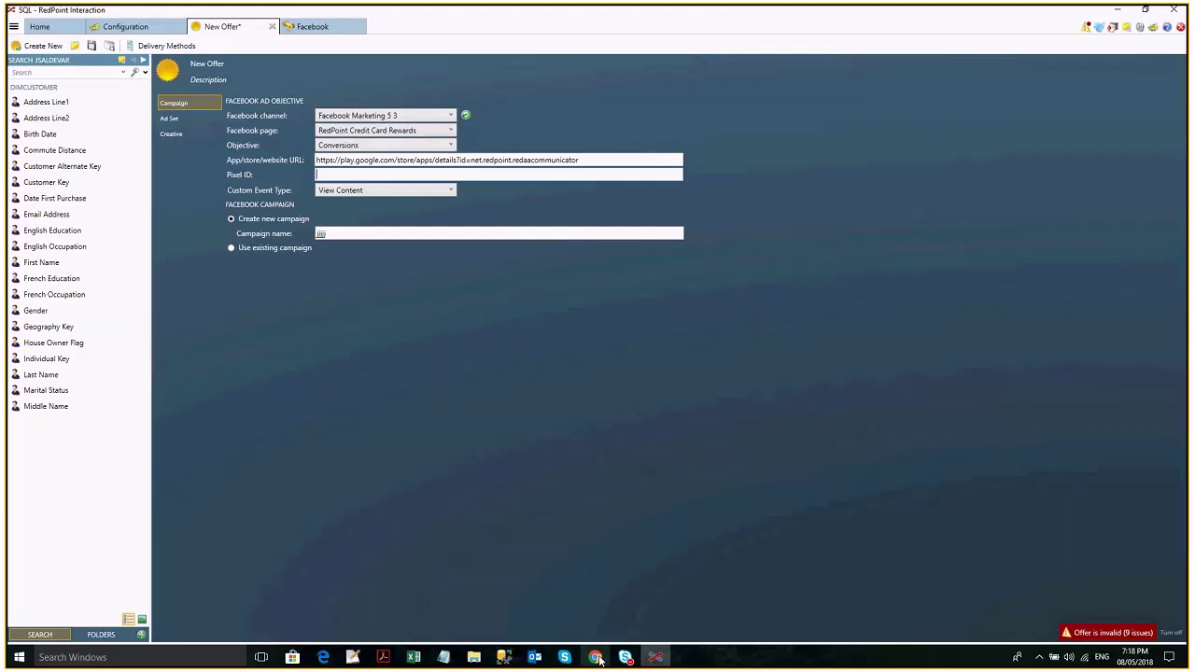
pyautogui.click(596, 657)
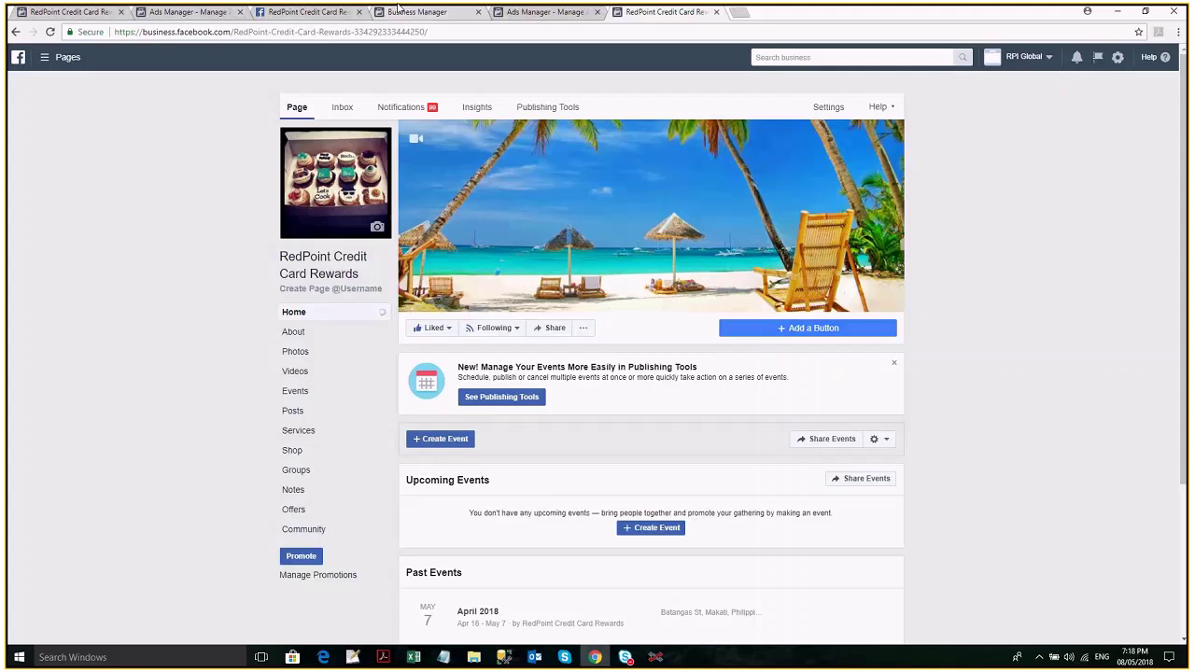
# In Business Manager, look over the ad accounts and pages, then open Business Info.
pyautogui.click(399, 9)
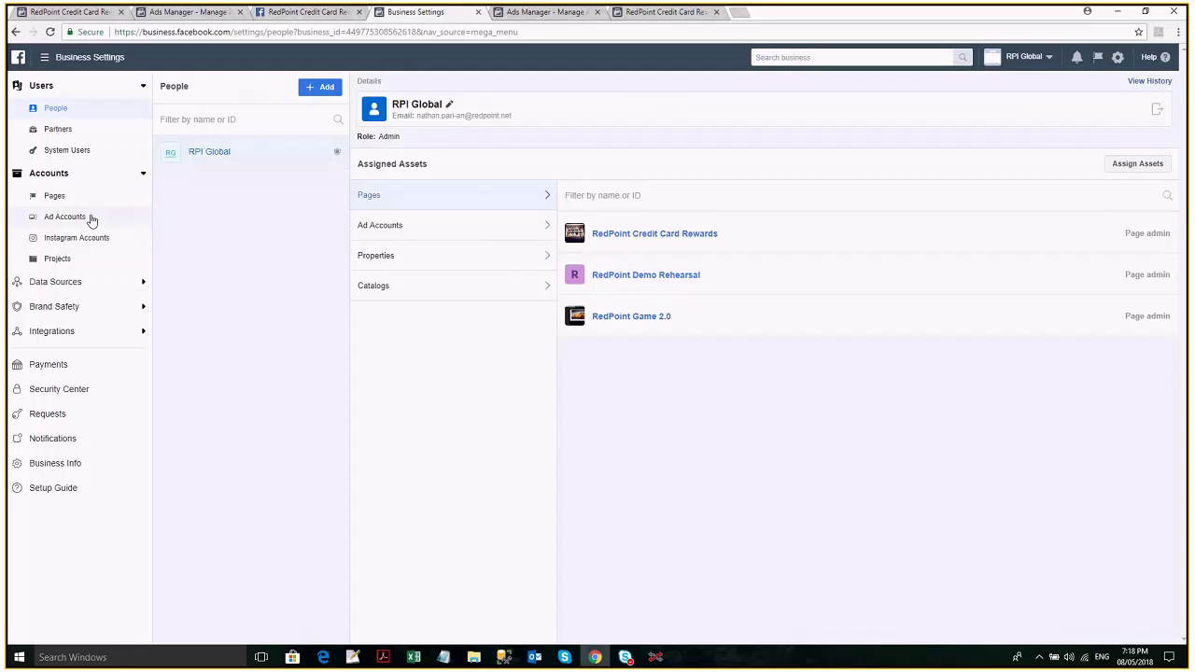
pyautogui.click(66, 217)
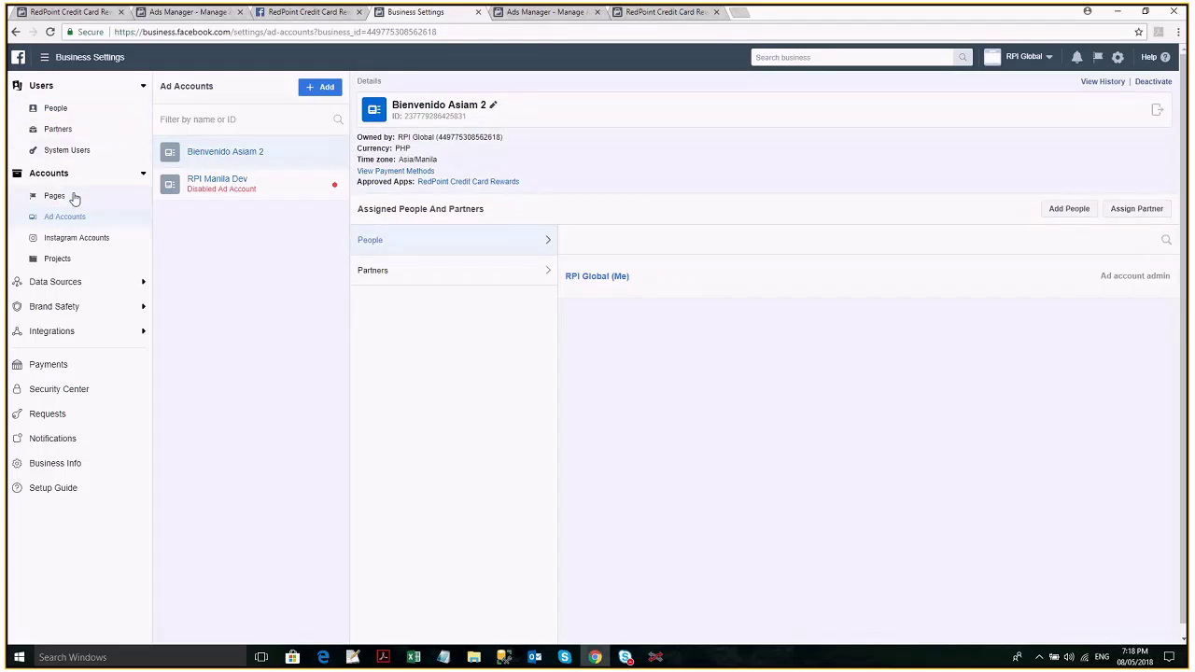
pyautogui.click(75, 197)
pyautogui.click(55, 463)
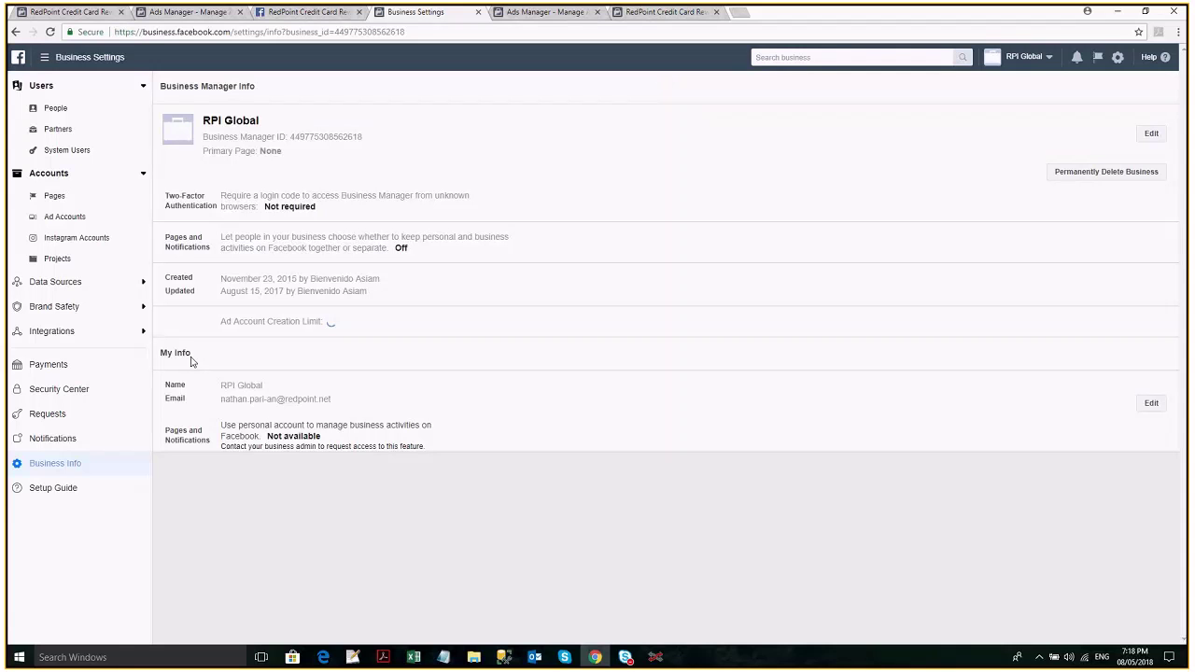
# Search for 'pixel id', browse System Users, Instagram and Ad Accounts, then return to Business Info.
pyautogui.click(820, 58)
pyautogui.write('pixel id')
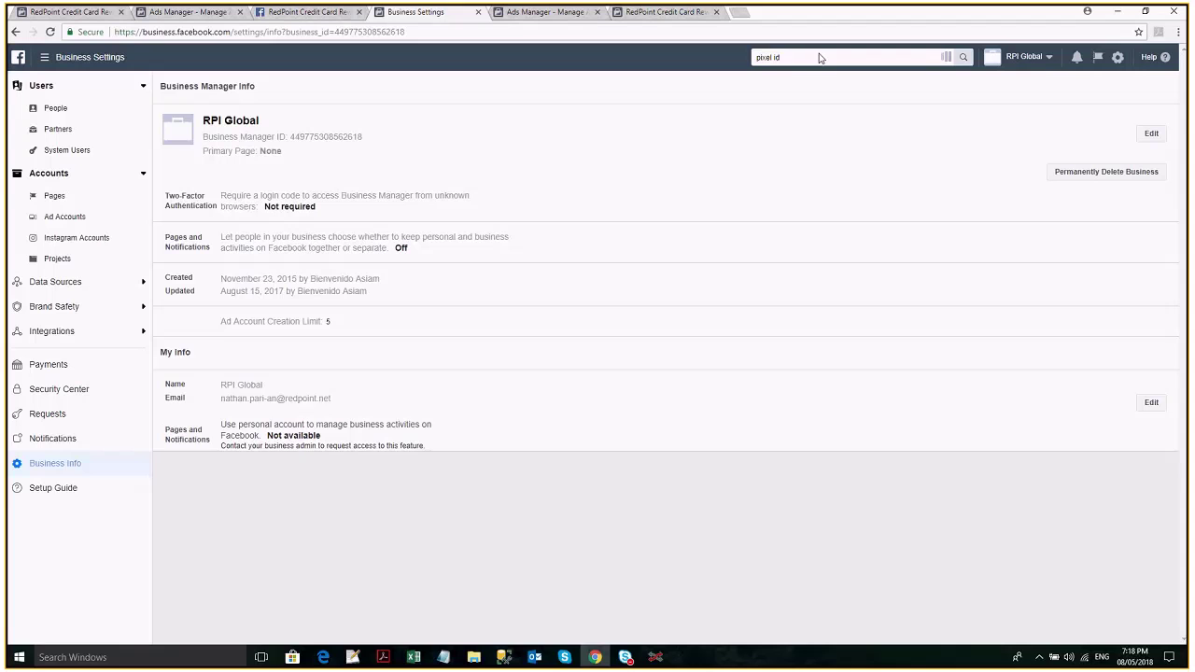
pyautogui.click(457, 411)
pyautogui.click(73, 152)
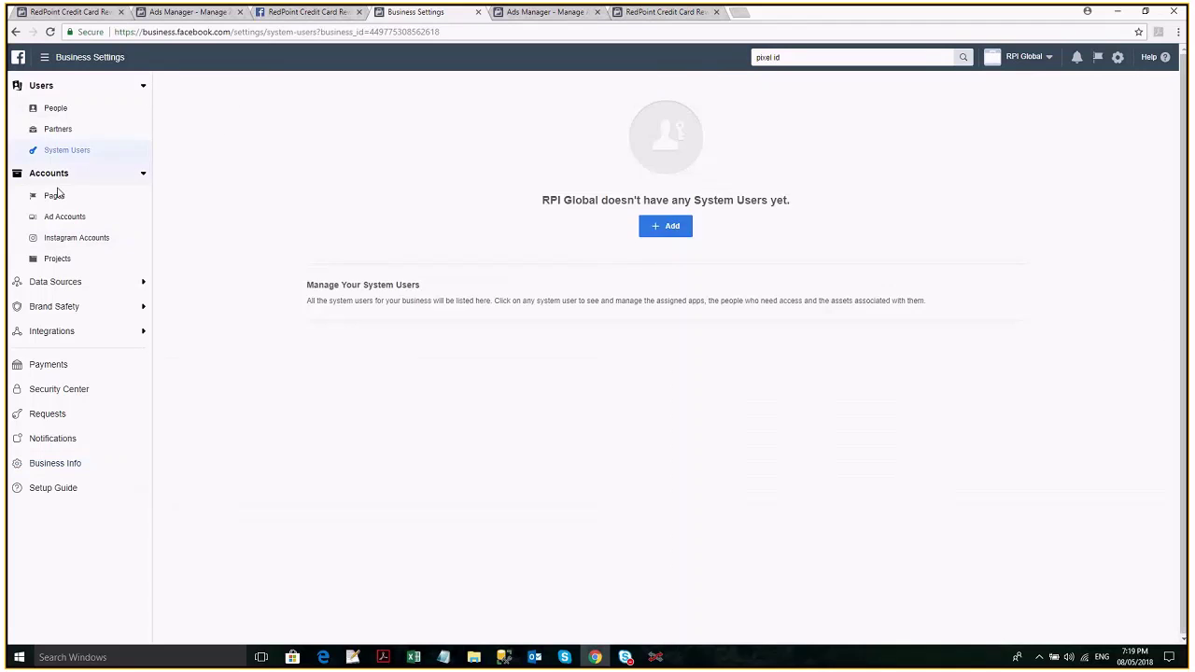
pyautogui.click(56, 195)
pyautogui.click(70, 237)
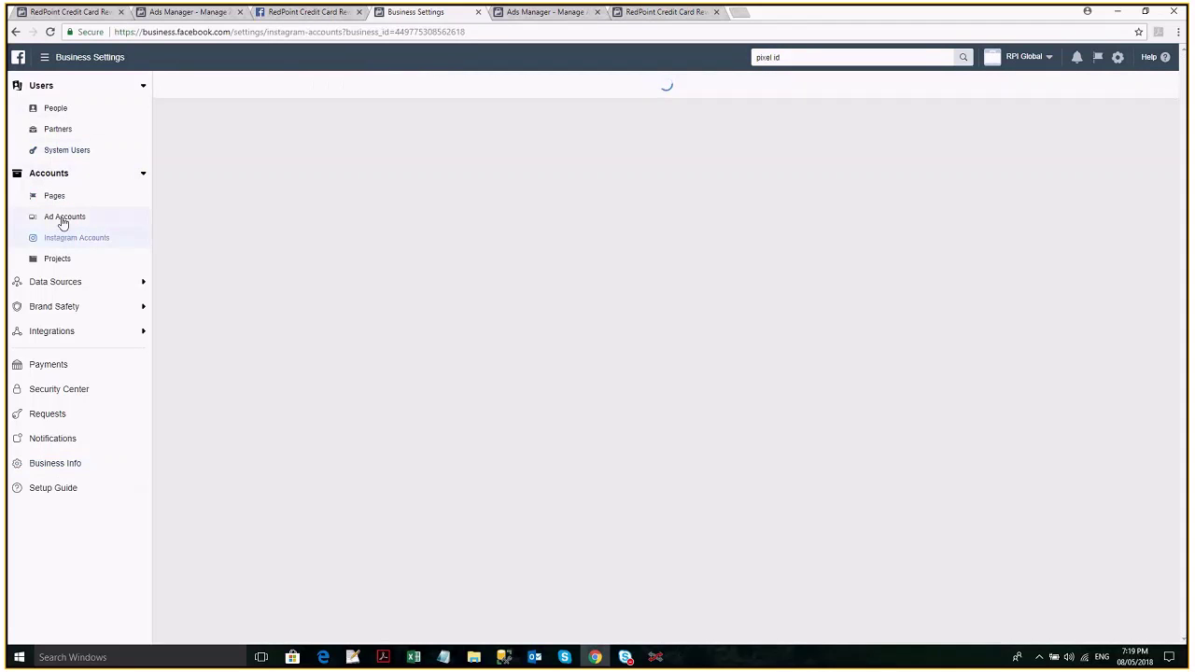
pyautogui.click(63, 219)
pyautogui.click(499, 272)
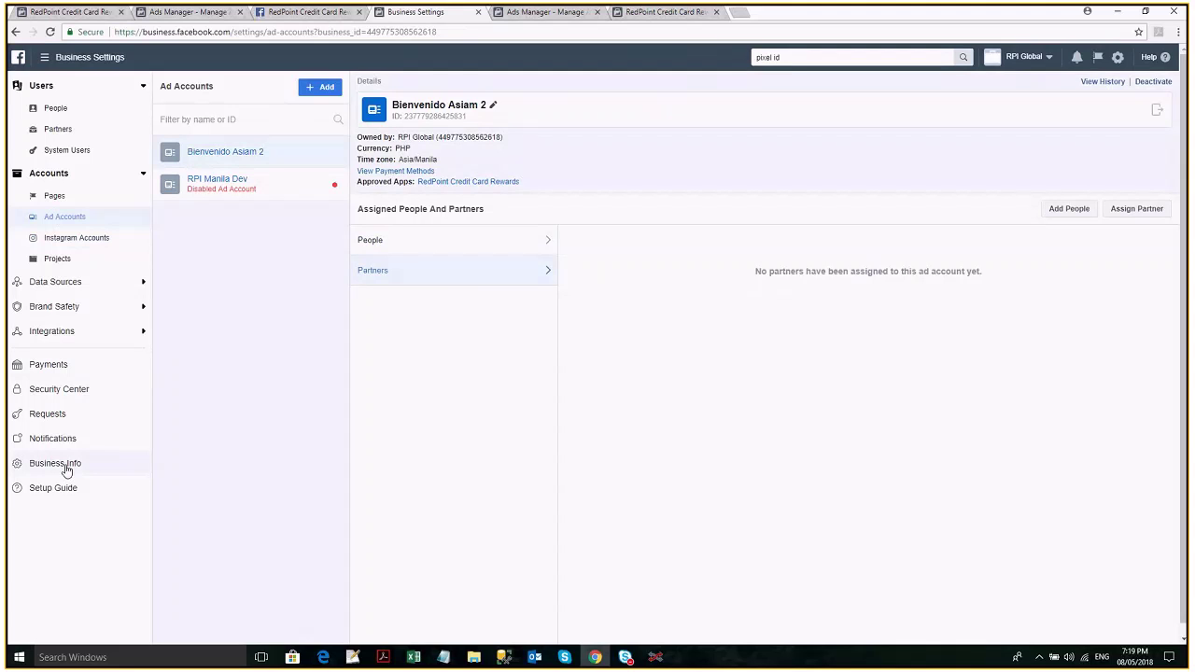
pyautogui.click(66, 470)
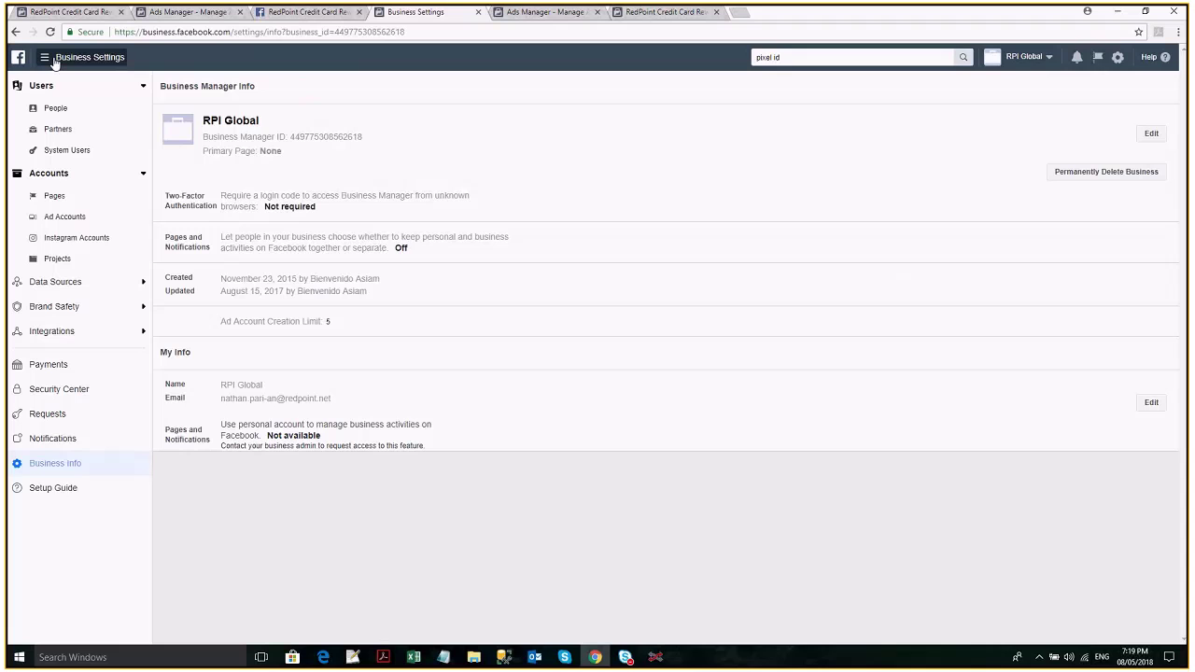
pyautogui.click(54, 60)
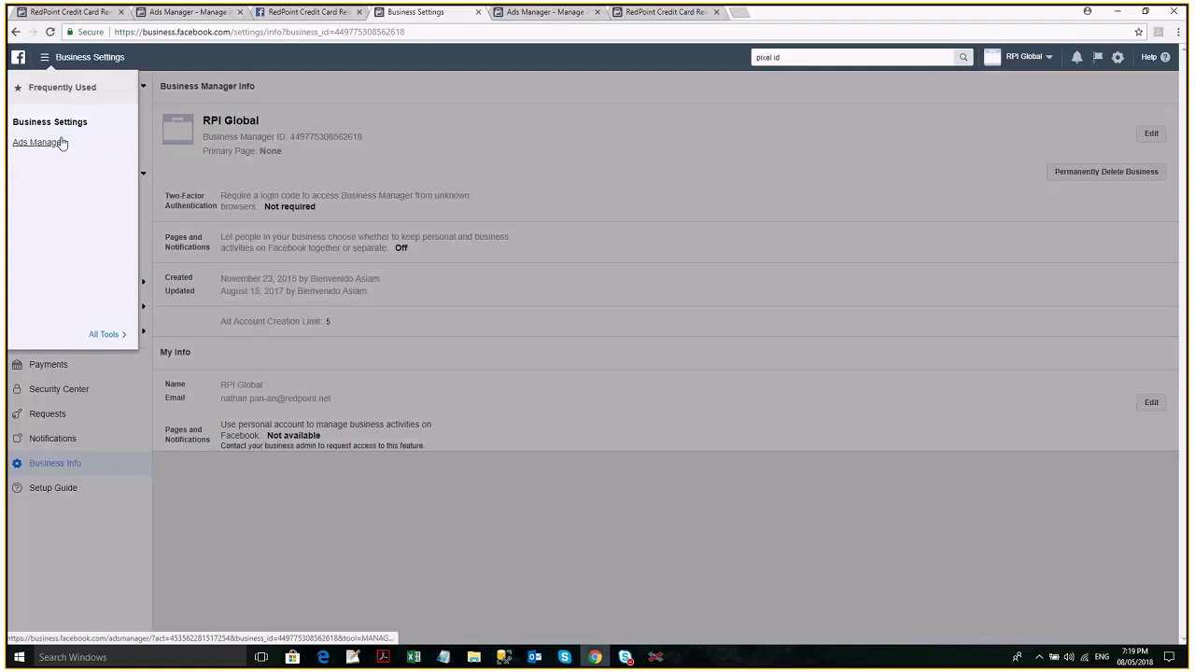
# Find the pixel ID on the Facebook Pixels page, then return to RedPoint's custom event types.
pyautogui.click(61, 142)
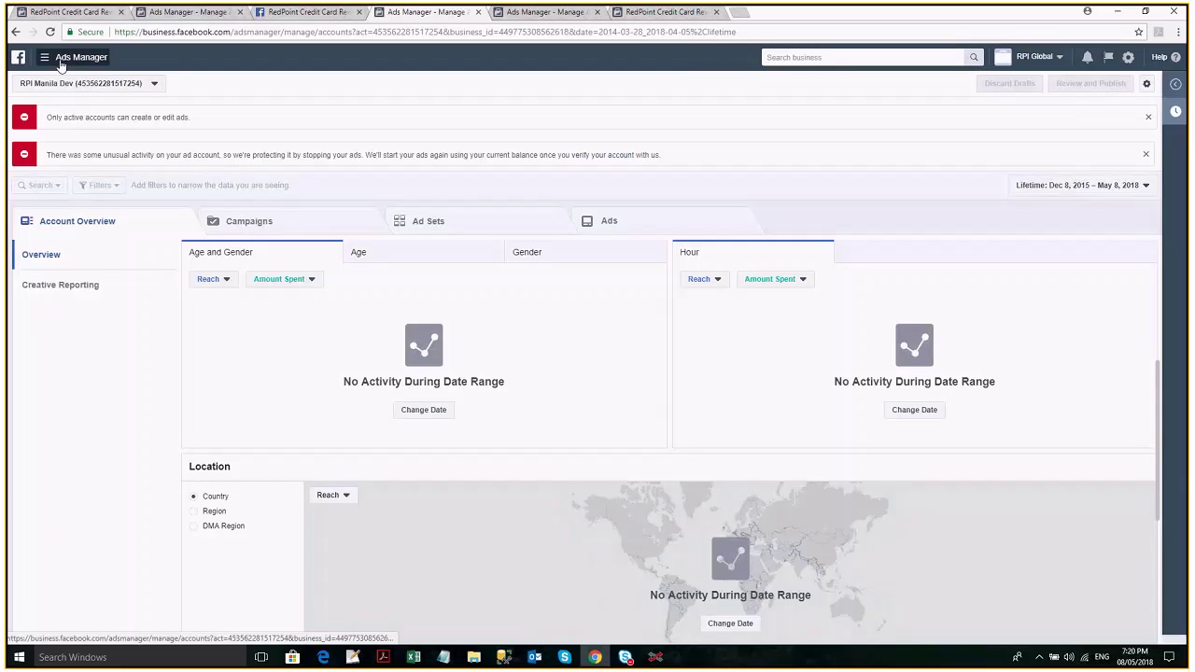
pyautogui.click(60, 63)
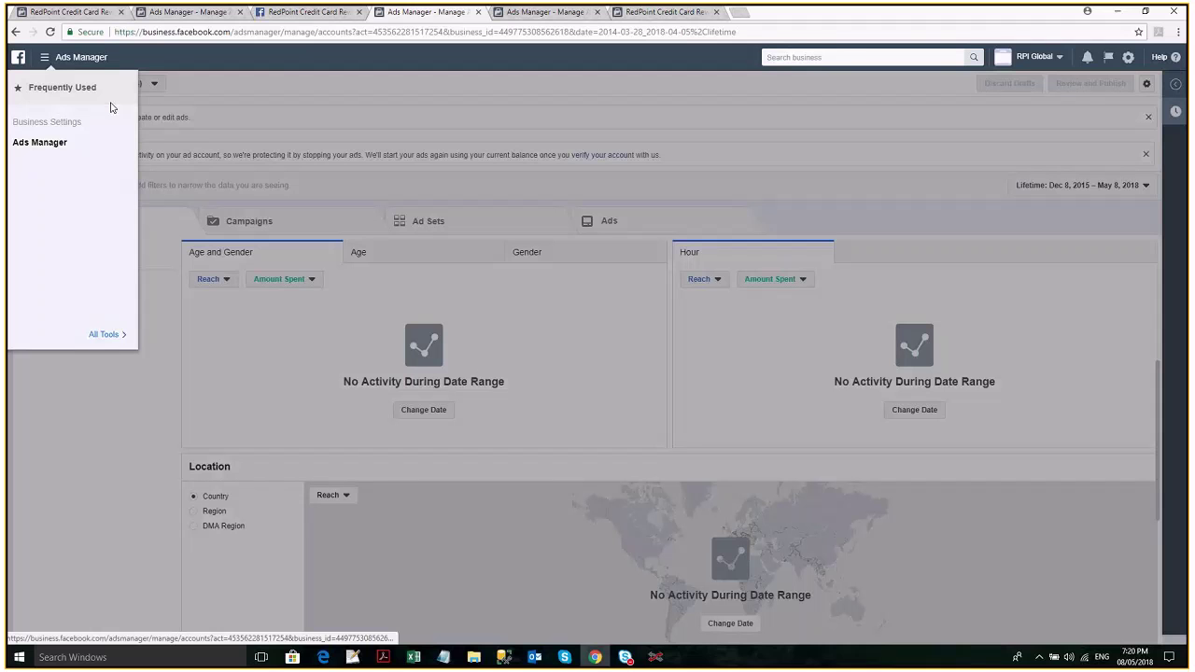
pyautogui.click(47, 121)
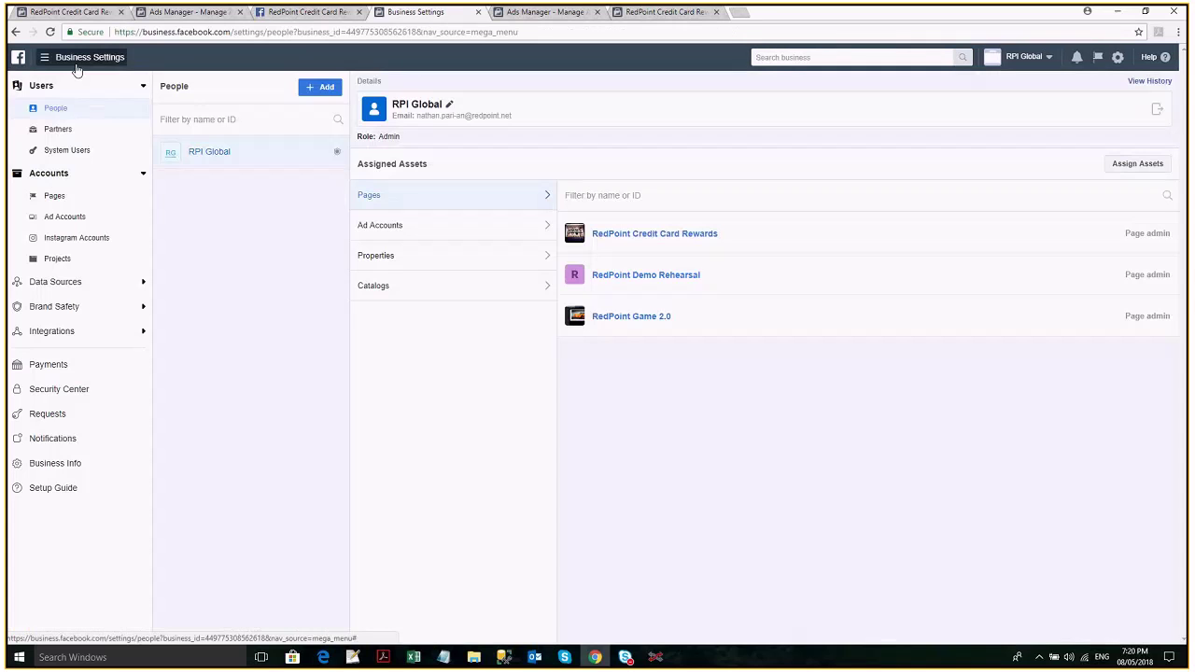
pyautogui.click(94, 57)
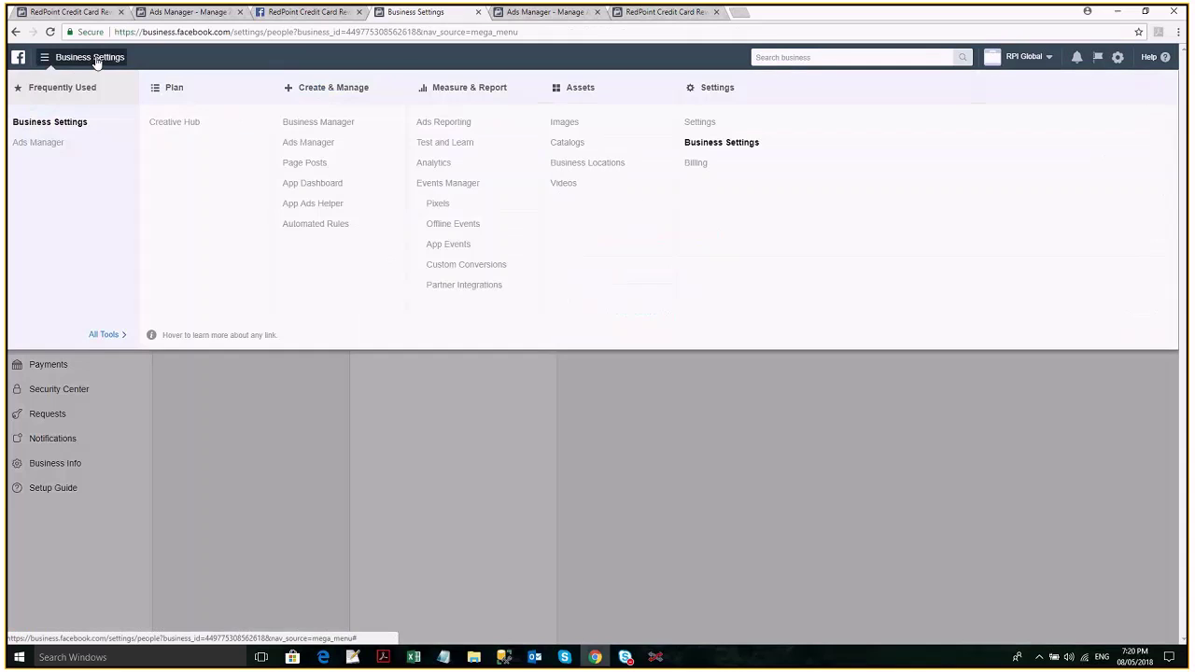
pyautogui.click(439, 205)
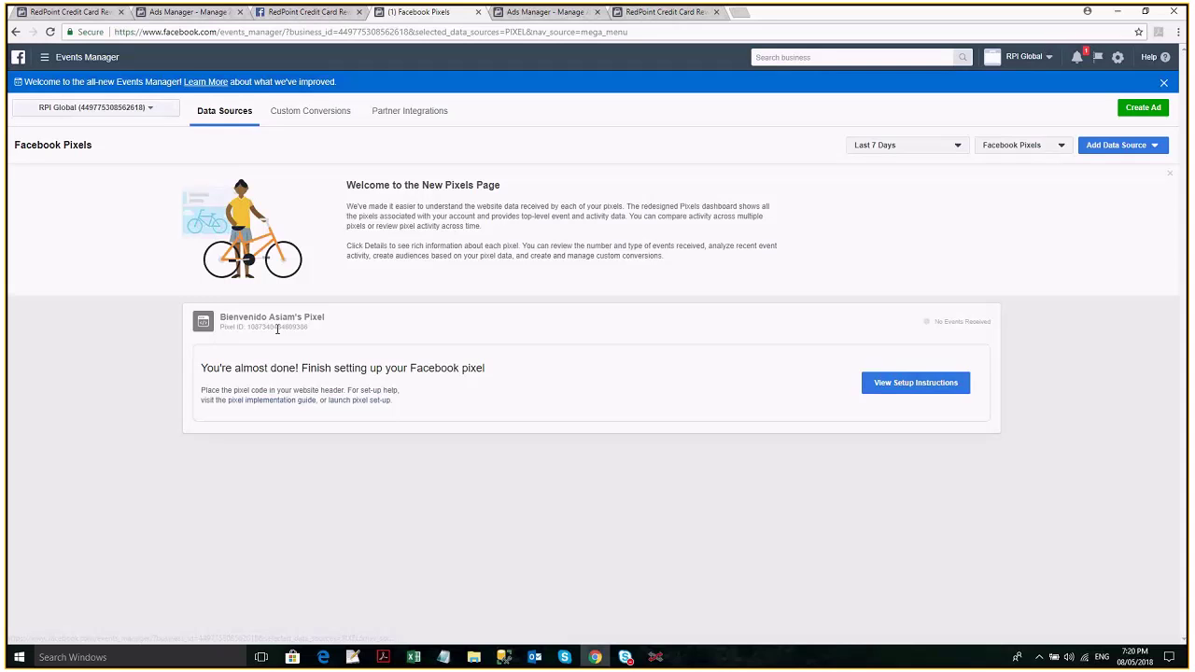
pyautogui.hotkey('alt', 'Tab')
pyautogui.click(374, 190)
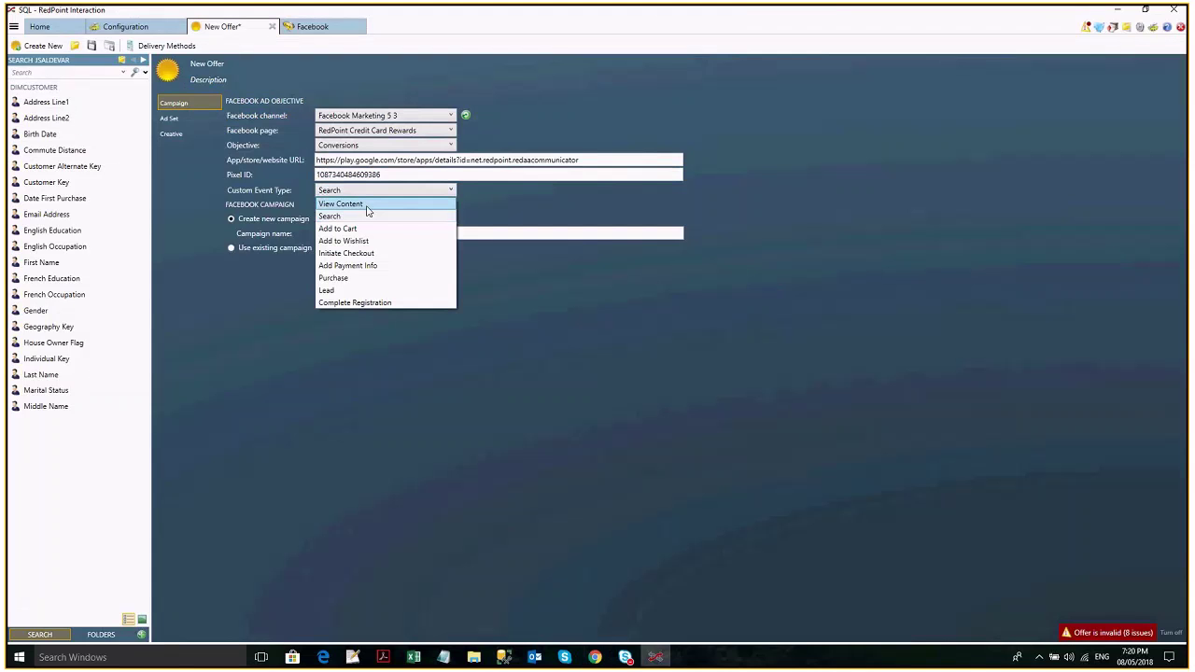
pyautogui.click(573, 231)
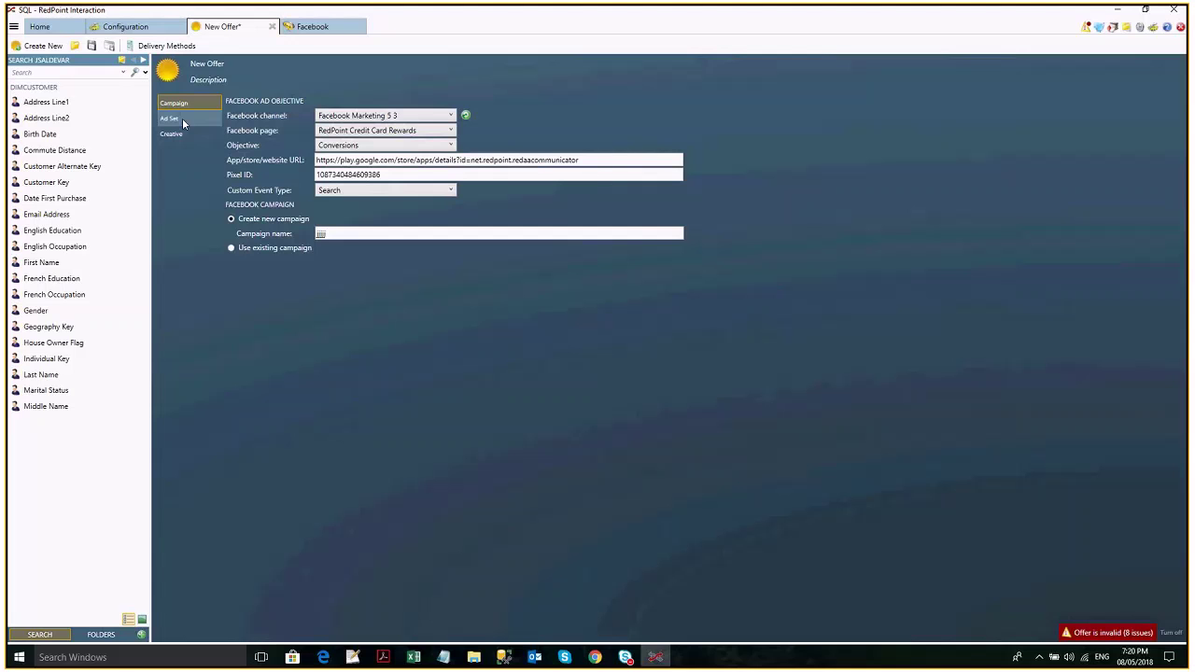
pyautogui.click(182, 117)
pyautogui.click(174, 102)
pyautogui.click(363, 145)
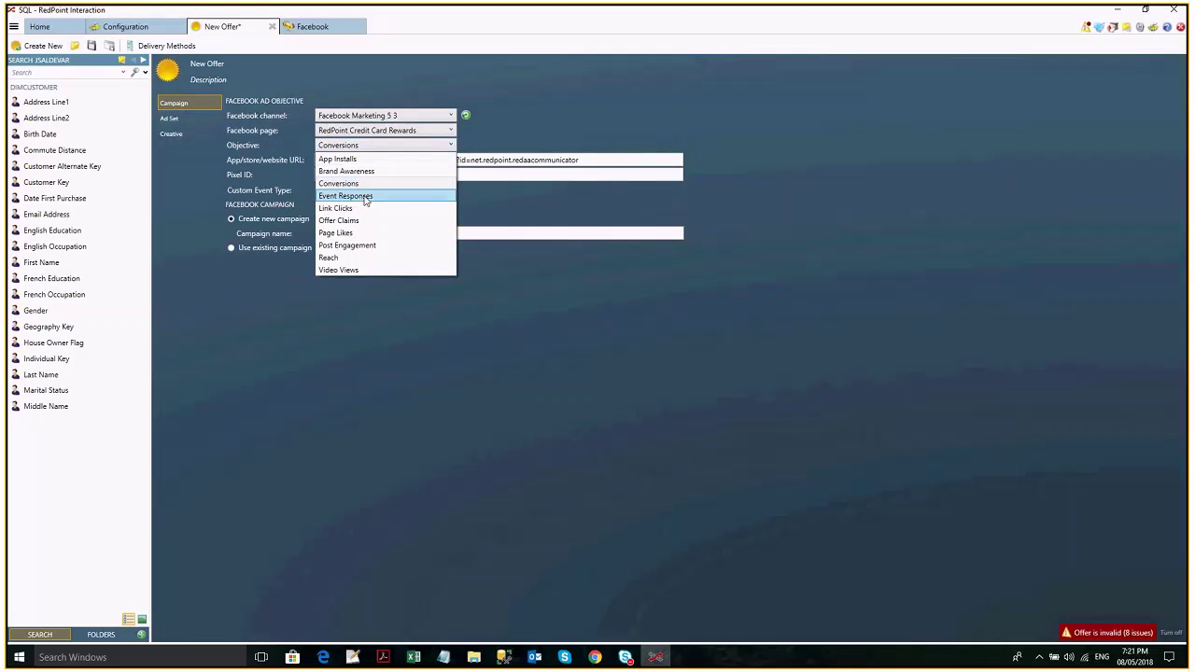
pyautogui.click(366, 196)
pyautogui.click(180, 114)
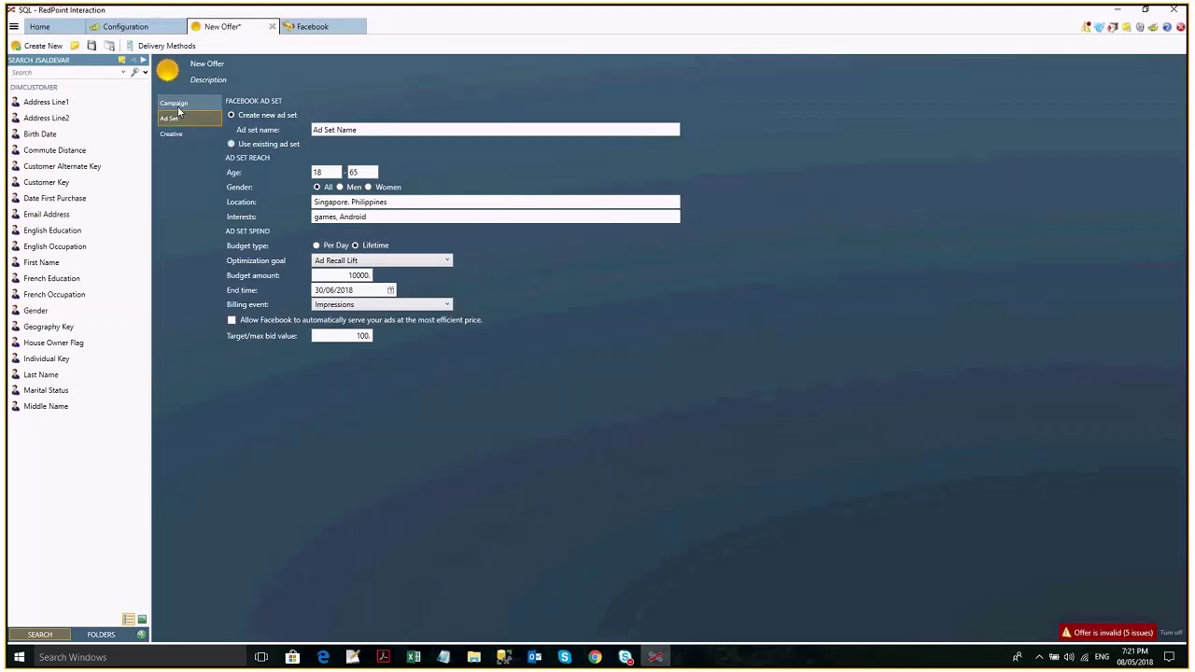
pyautogui.click(177, 105)
pyautogui.click(354, 149)
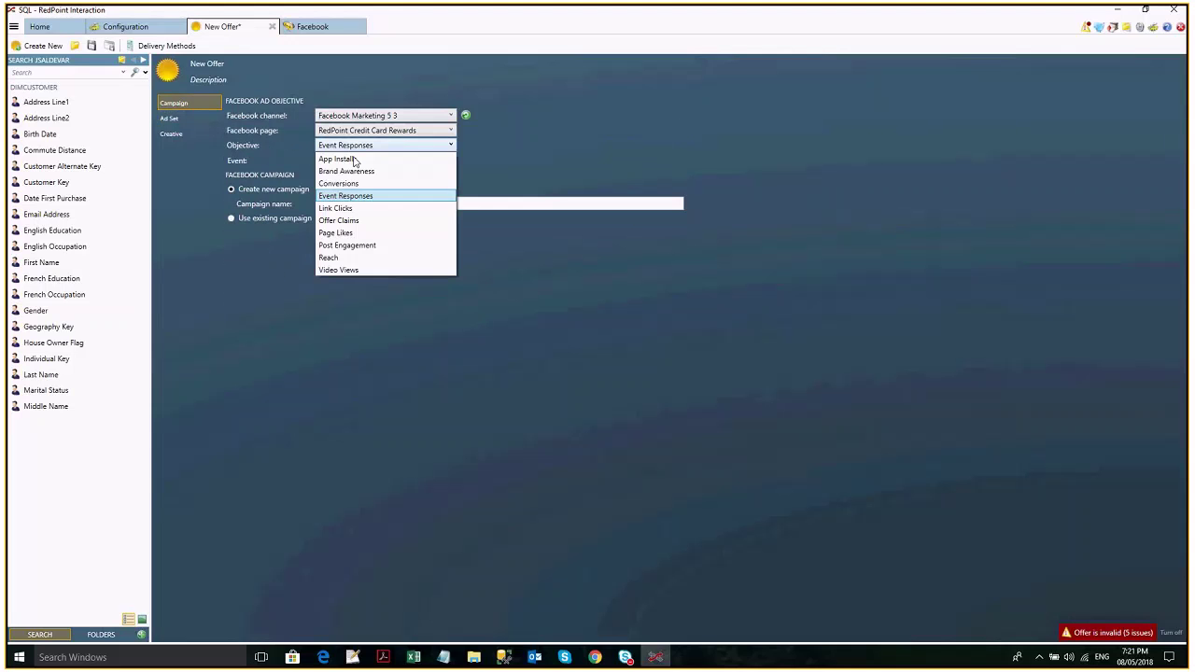
pyautogui.click(354, 208)
pyautogui.write('www.redpoint.net')
# Set the objective to Offer Claims and leave the Offer field empty.
pyautogui.click(173, 118)
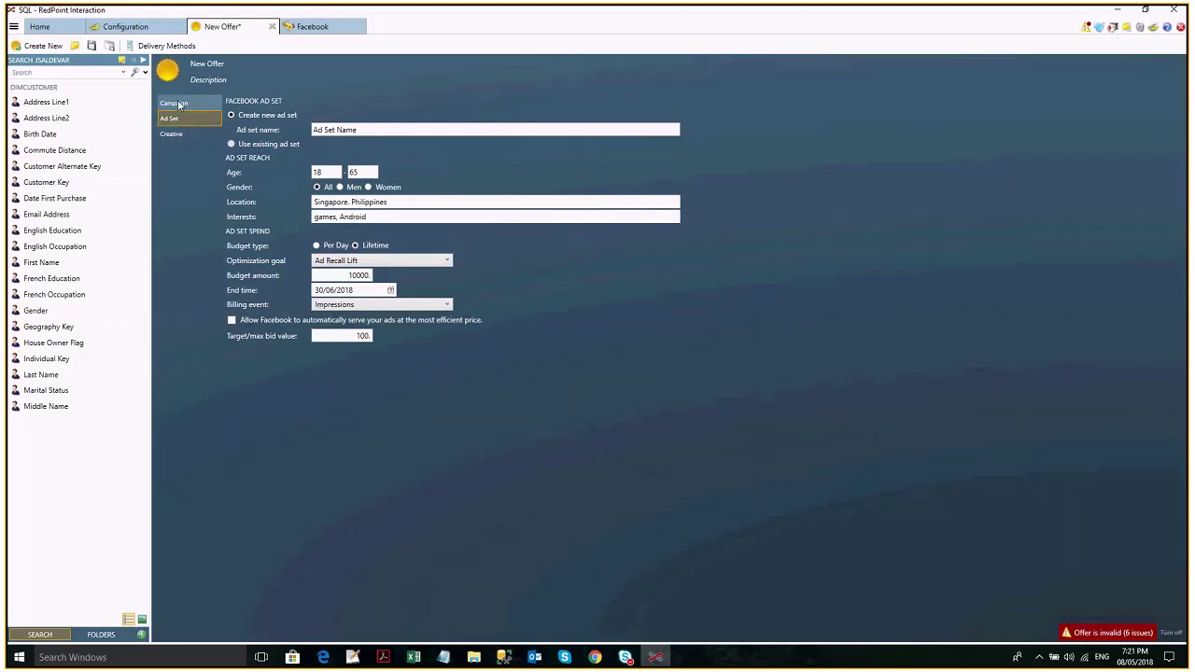
pyautogui.click(179, 103)
pyautogui.click(380, 148)
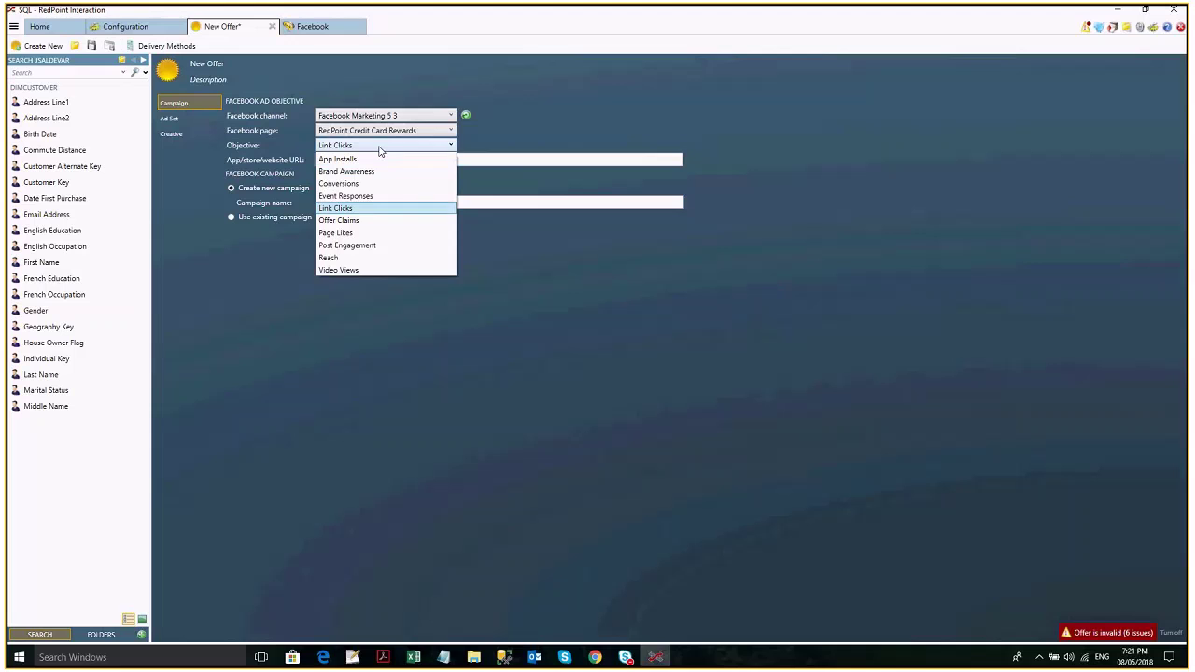
pyautogui.click(360, 221)
pyautogui.click(360, 163)
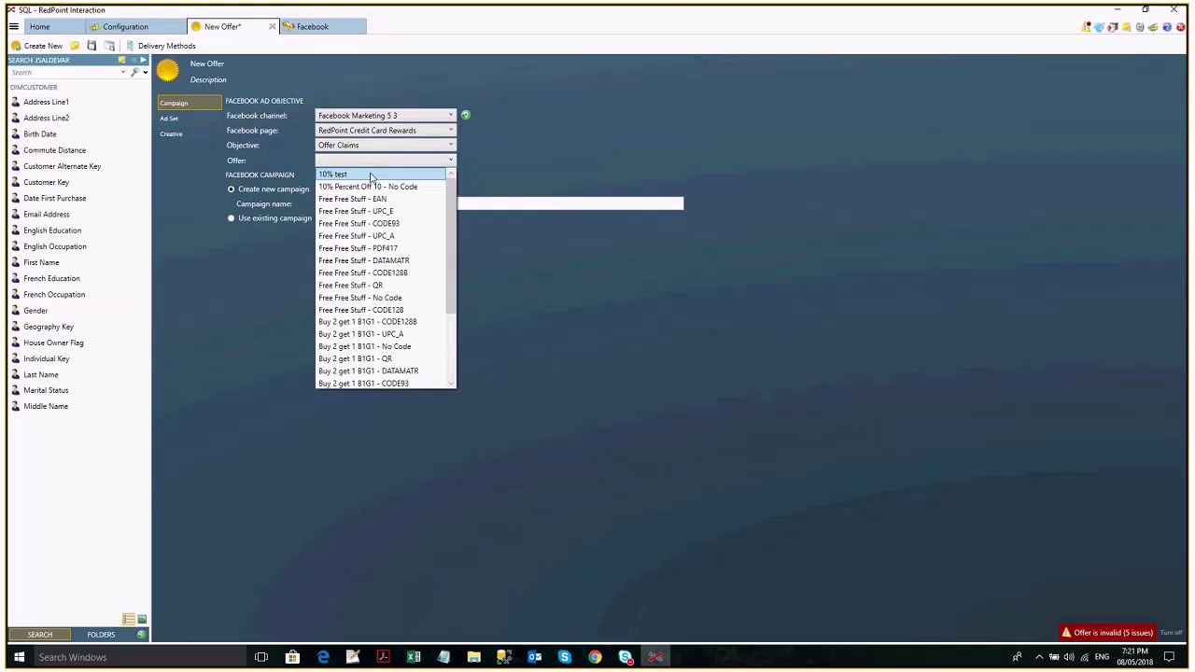
pyautogui.click(318, 28)
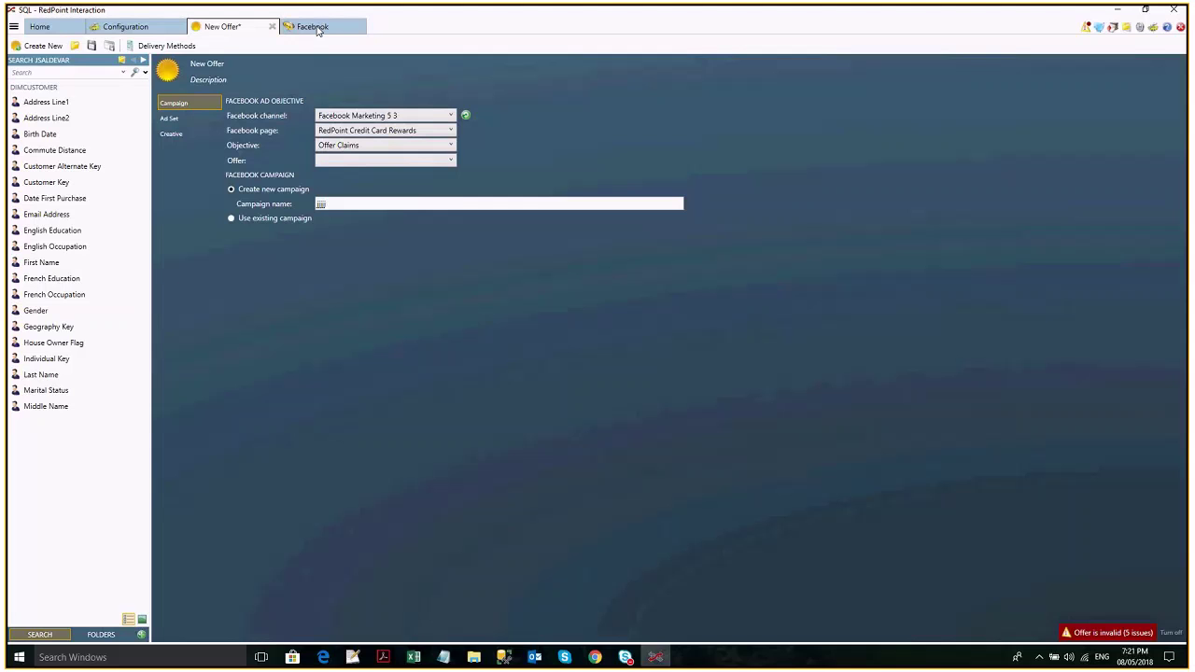
# Switch to the Facebook workflow and open the Broadcast 2 node's Facebook offer.
pyautogui.click(316, 27)
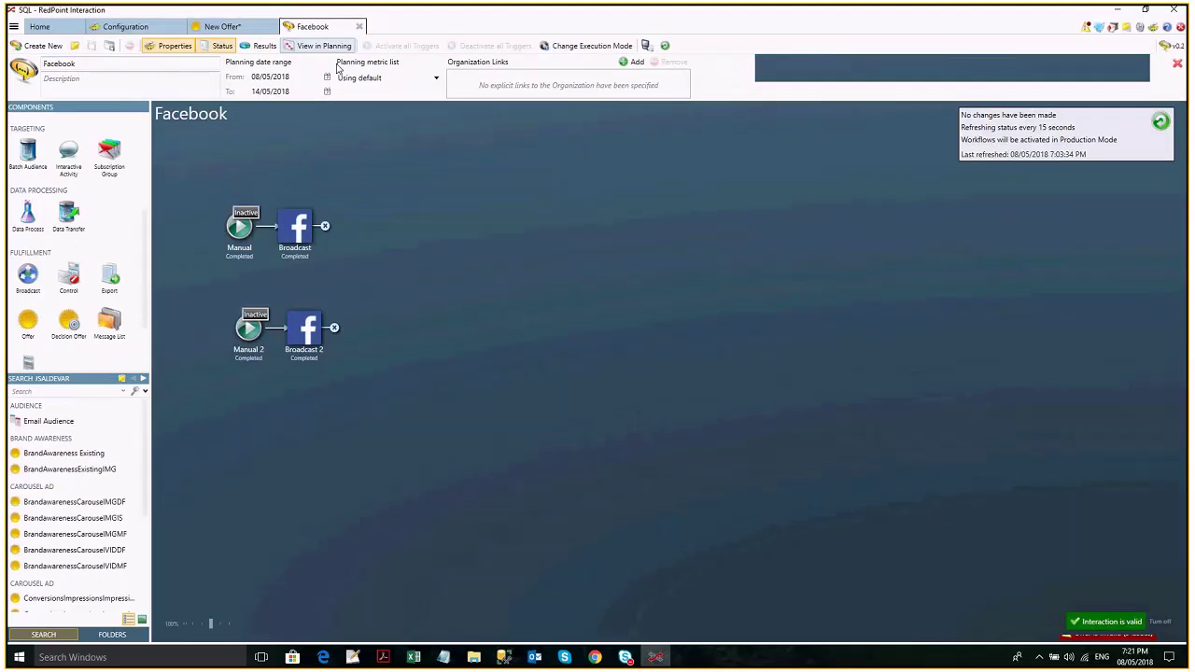
pyautogui.click(304, 328)
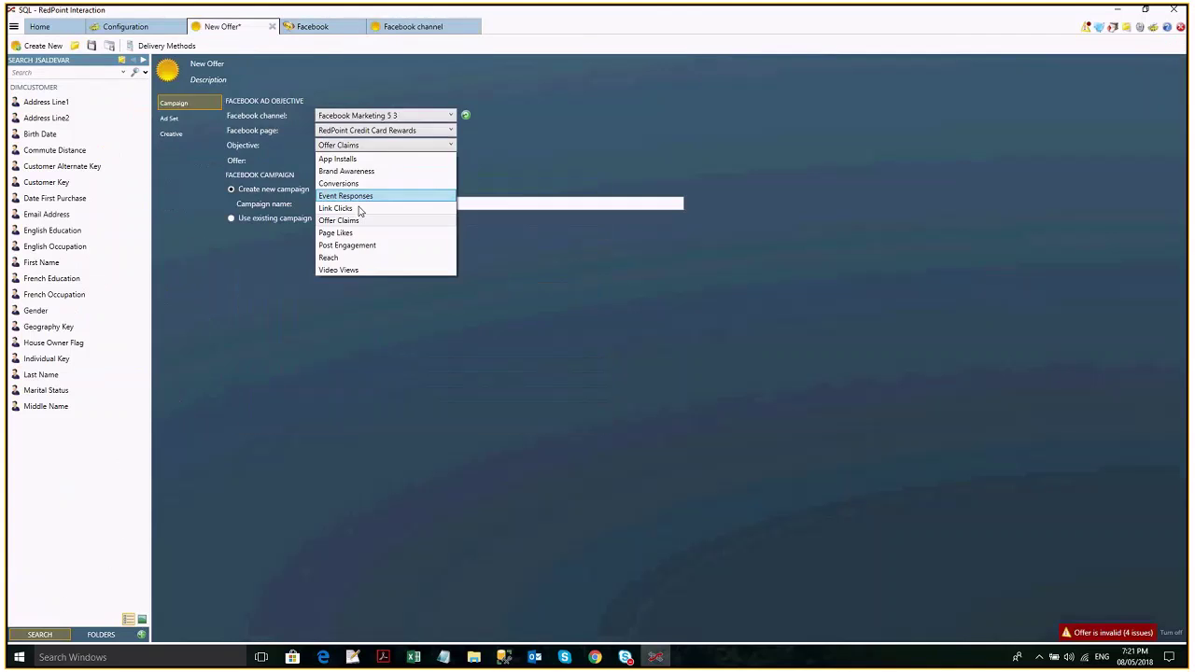
# Try Post Engagement and Video Views as the campaign objective, checking the ad set each time.
pyautogui.click(190, 117)
pyautogui.click(193, 102)
pyautogui.click(385, 145)
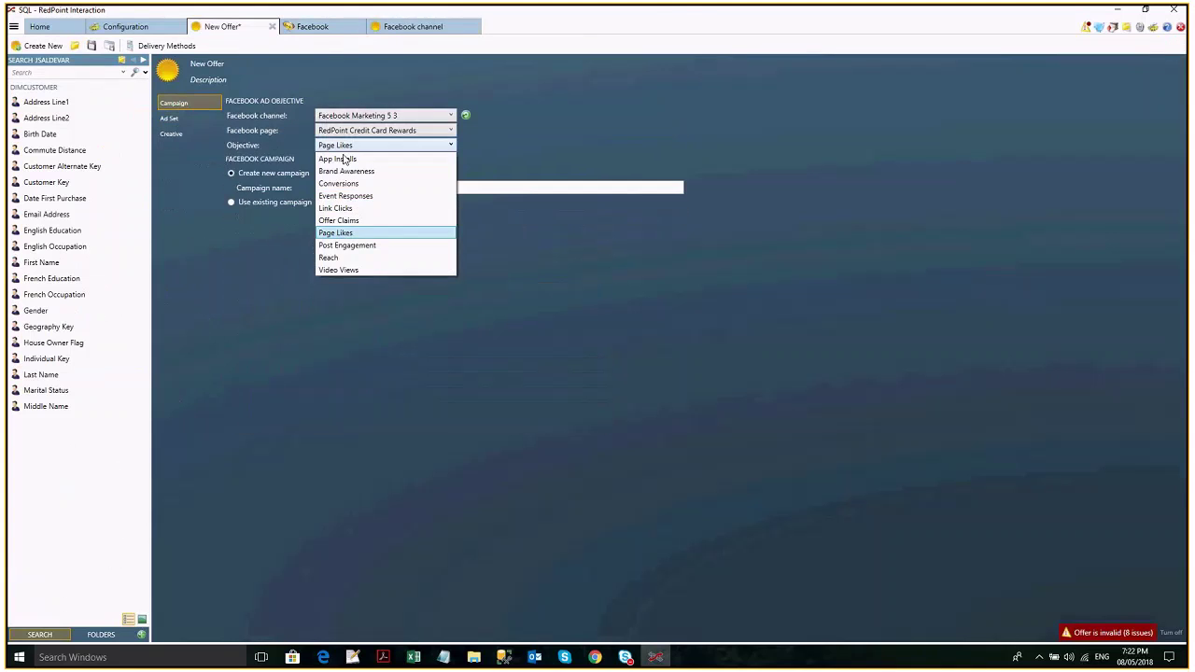
pyautogui.click(390, 171)
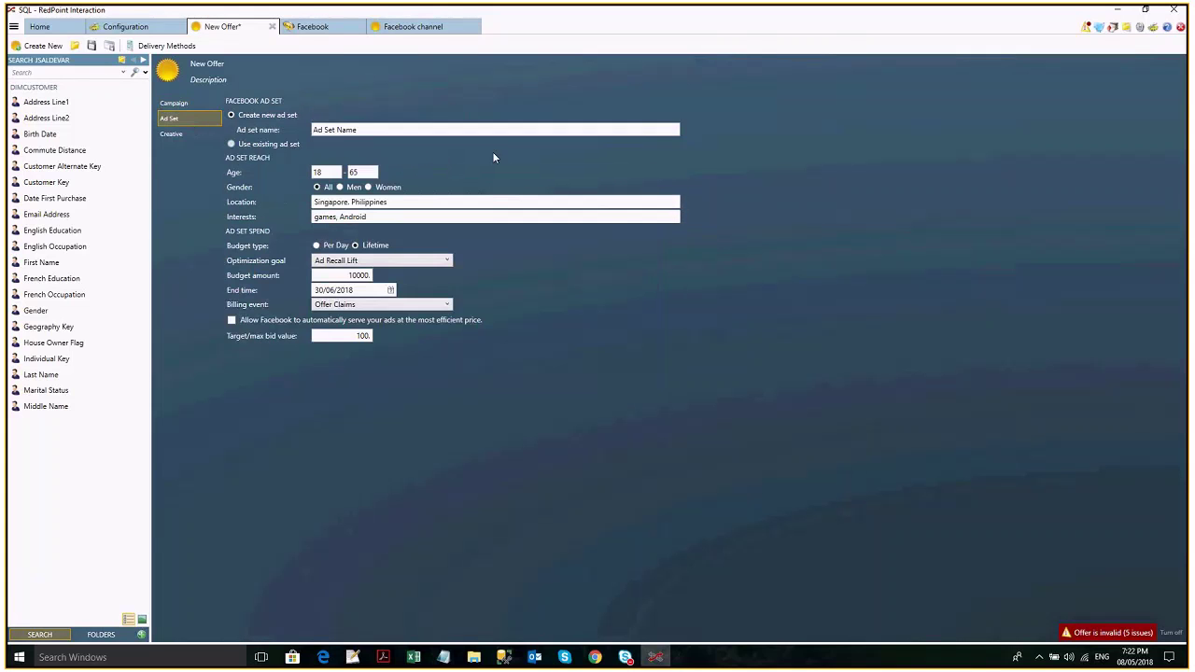
pyautogui.click(189, 104)
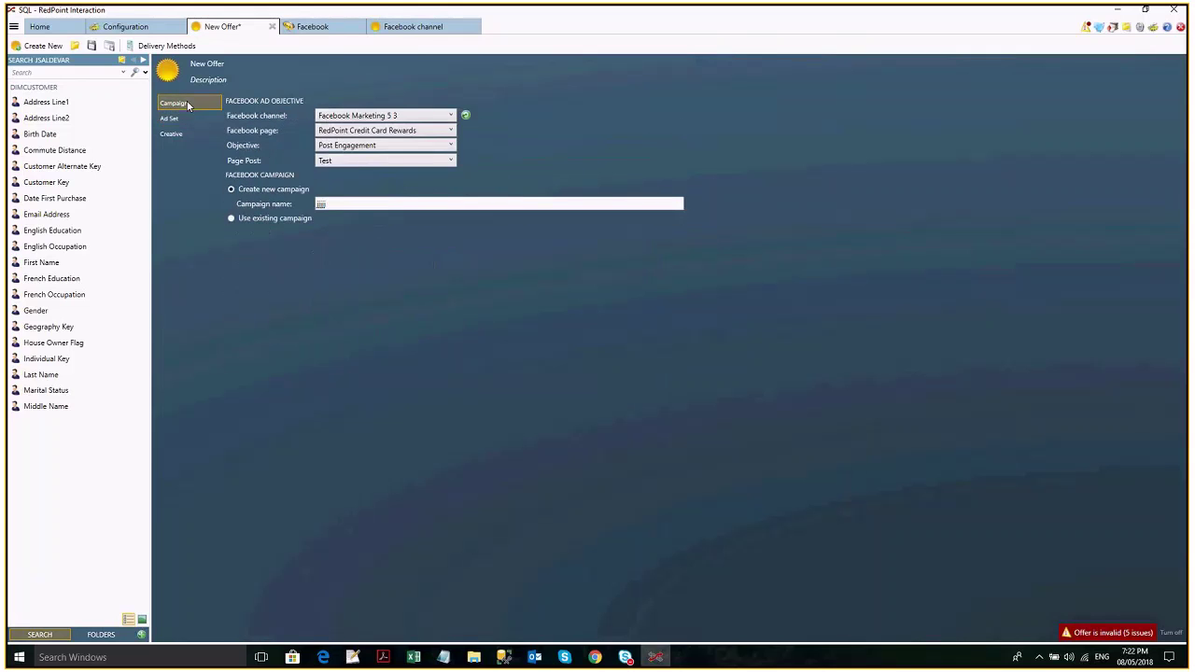
pyautogui.click(360, 147)
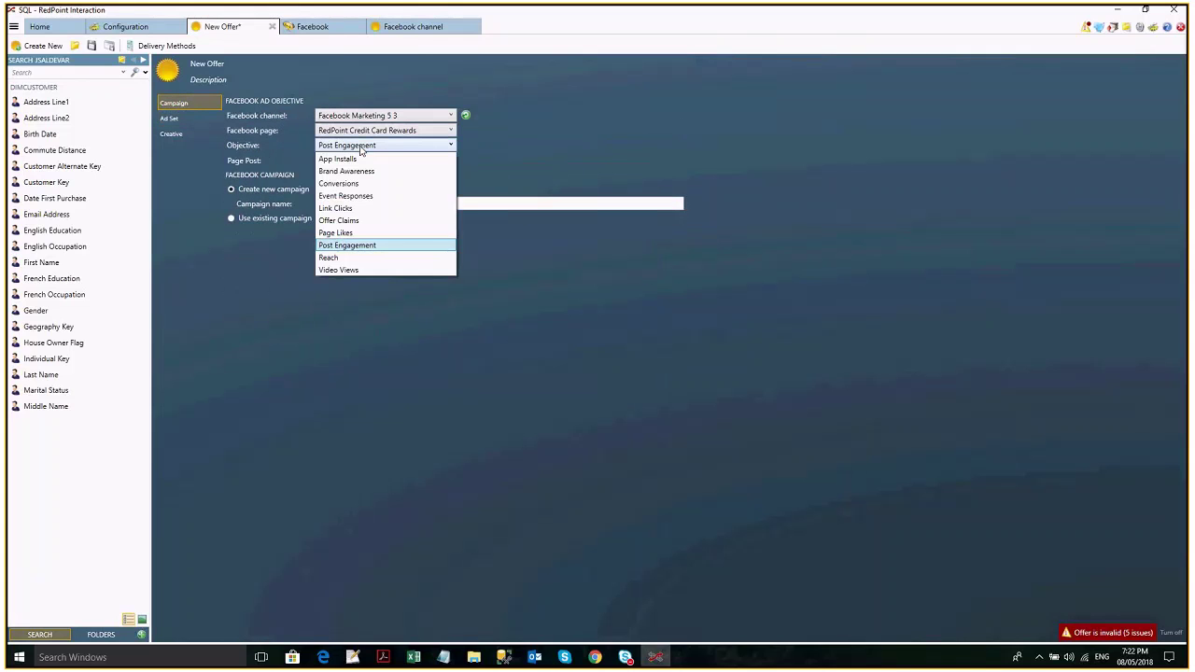
pyautogui.click(359, 230)
pyautogui.click(184, 120)
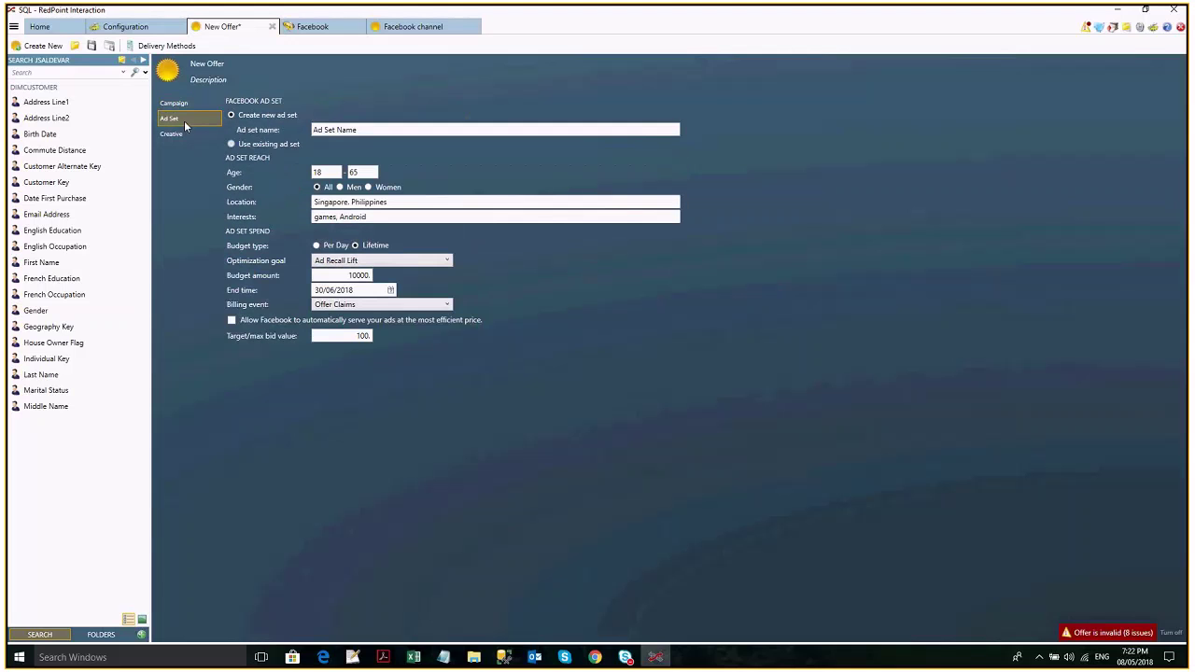
pyautogui.click(184, 104)
pyautogui.click(356, 148)
pyautogui.click(363, 271)
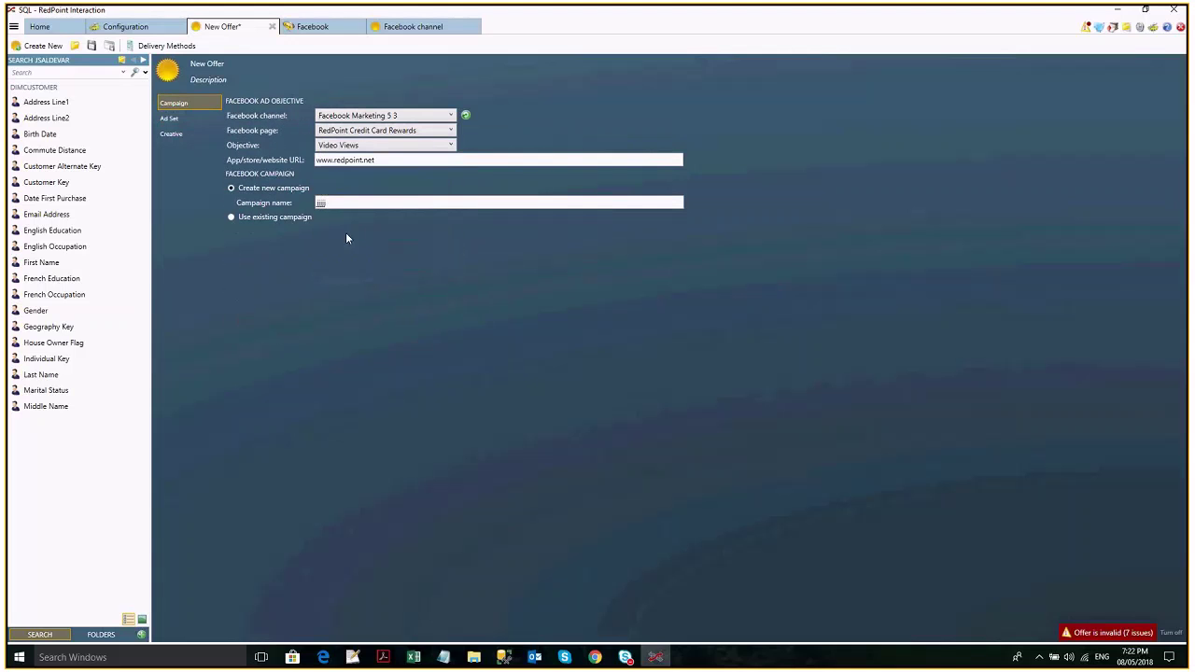
# Settle on Conversions as the campaign objective after rechecking the ad set.
pyautogui.click(187, 119)
pyautogui.click(192, 99)
pyautogui.click(188, 116)
pyautogui.click(188, 101)
pyautogui.click(189, 121)
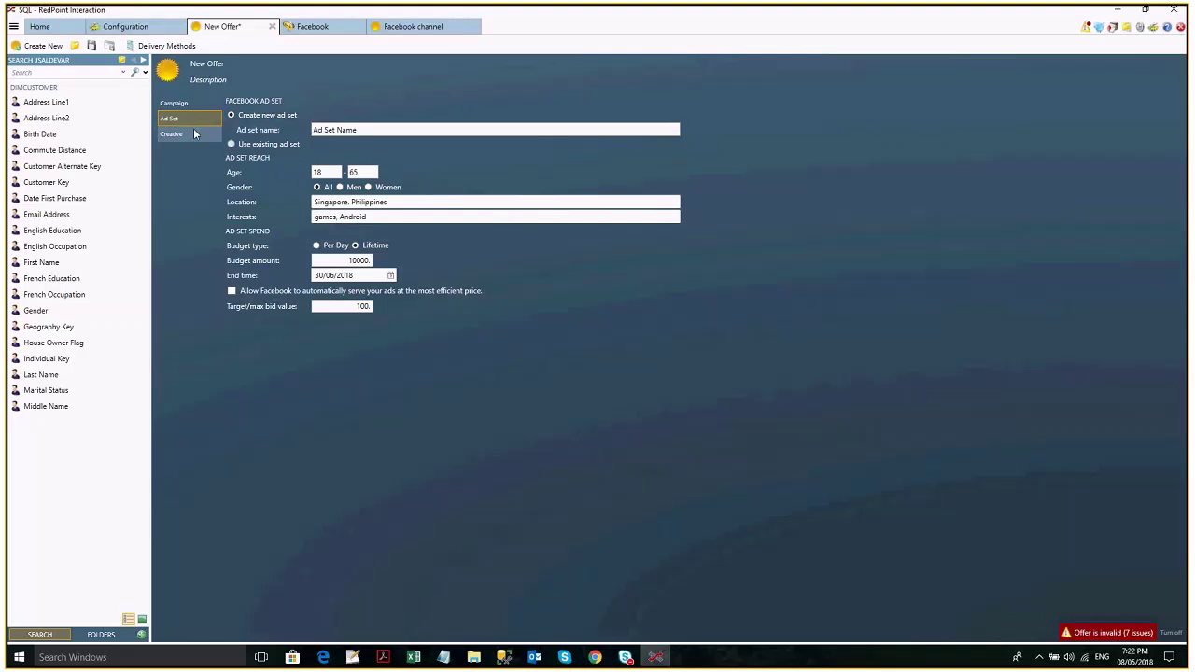
pyautogui.click(186, 103)
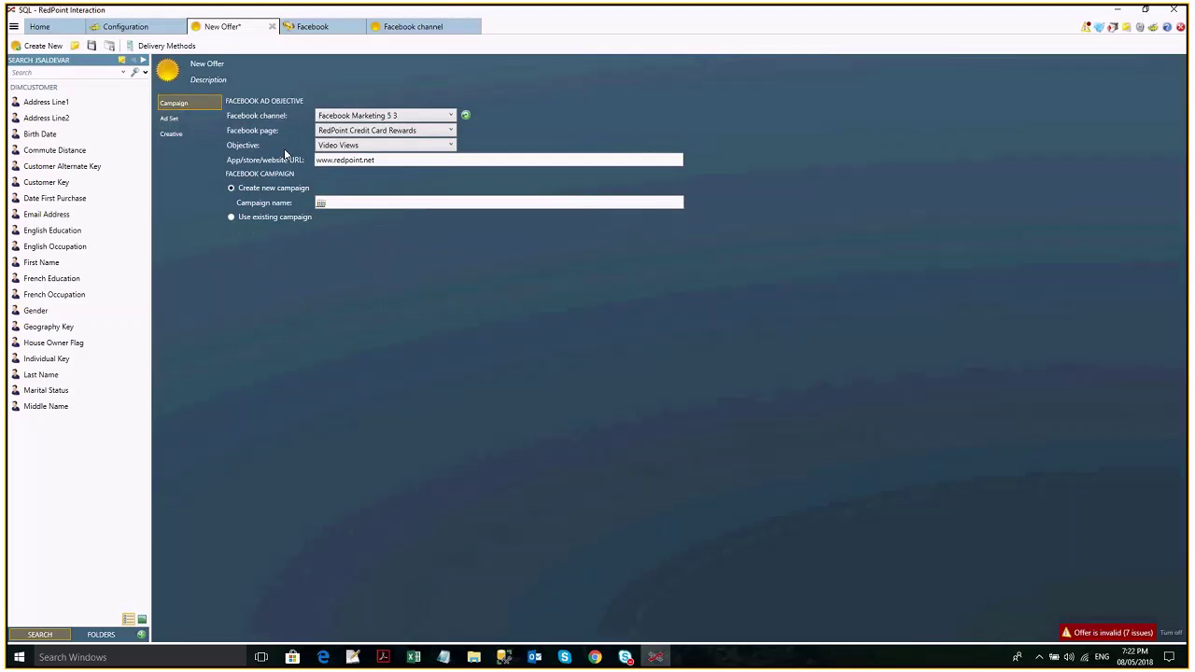
pyautogui.click(323, 147)
pyautogui.click(353, 185)
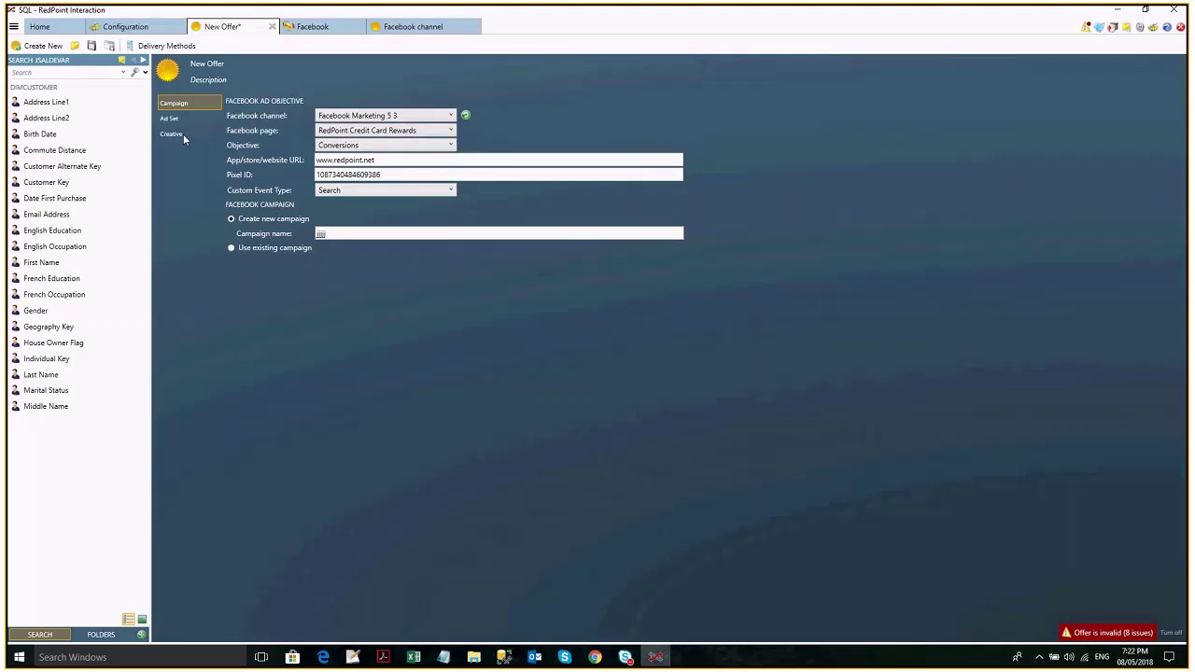
pyautogui.click(178, 135)
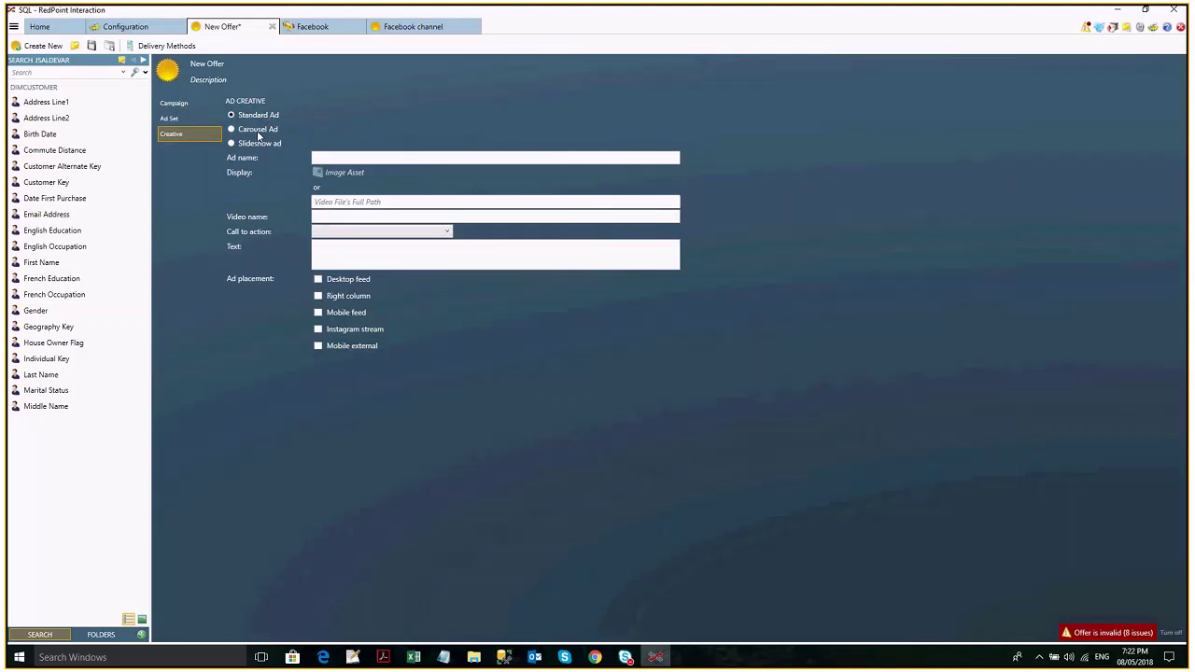
# Preview the Carousel and Slideshow creative types, keeping Conversions as the objective.
pyautogui.click(258, 132)
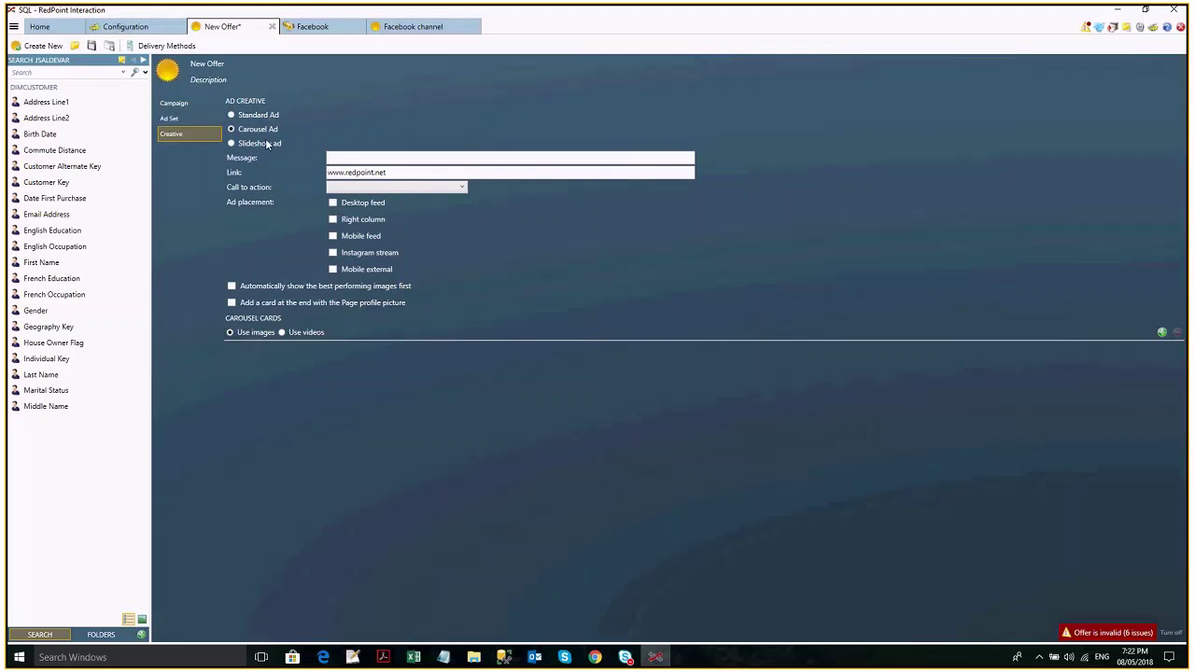
pyautogui.click(266, 142)
pyautogui.click(251, 116)
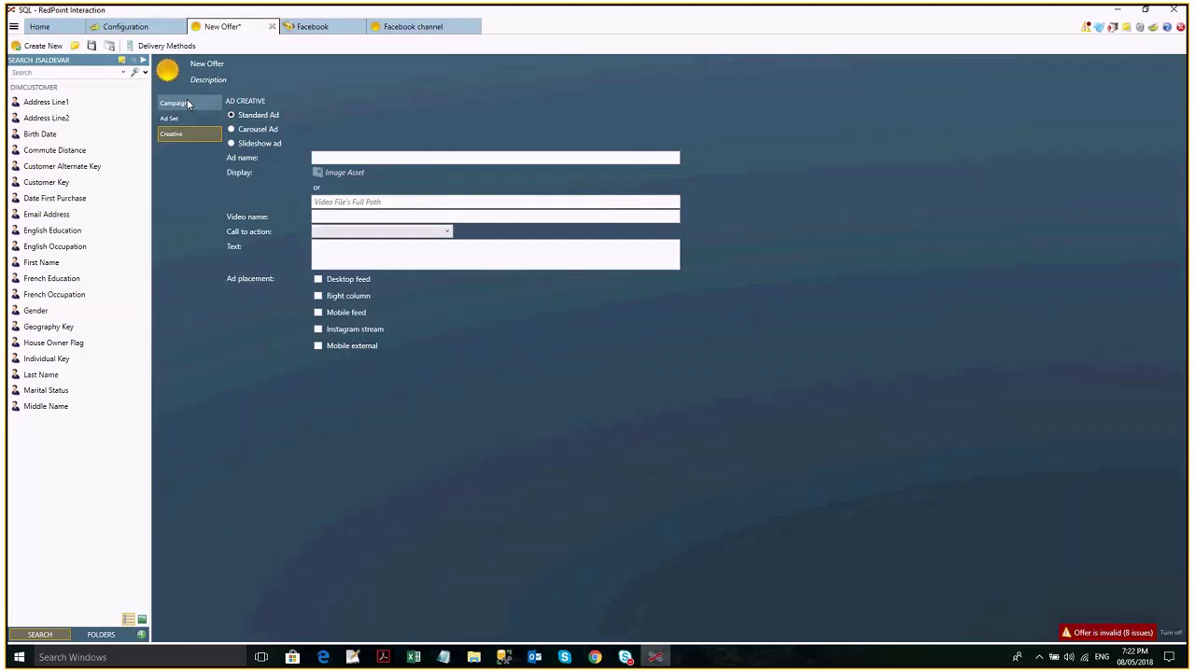
pyautogui.click(187, 103)
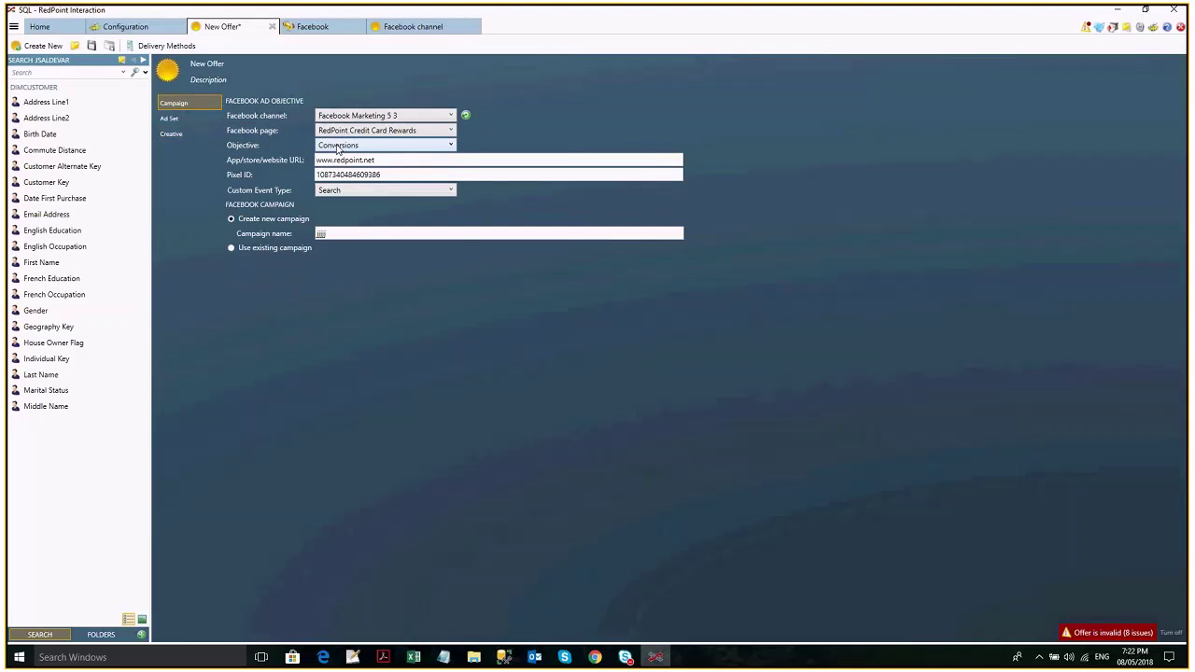
pyautogui.click(338, 146)
pyautogui.click(184, 137)
pyautogui.click(184, 137)
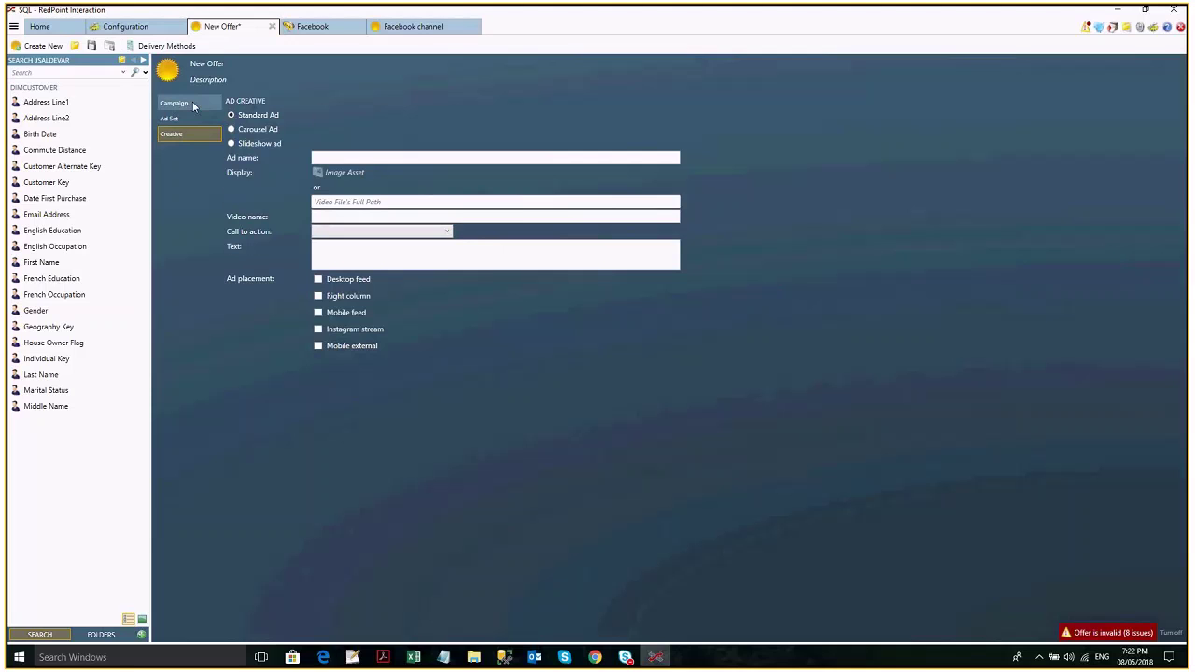
# Set the objective to Page Likes and review the Carousel ad's validation issues.
pyautogui.click(192, 100)
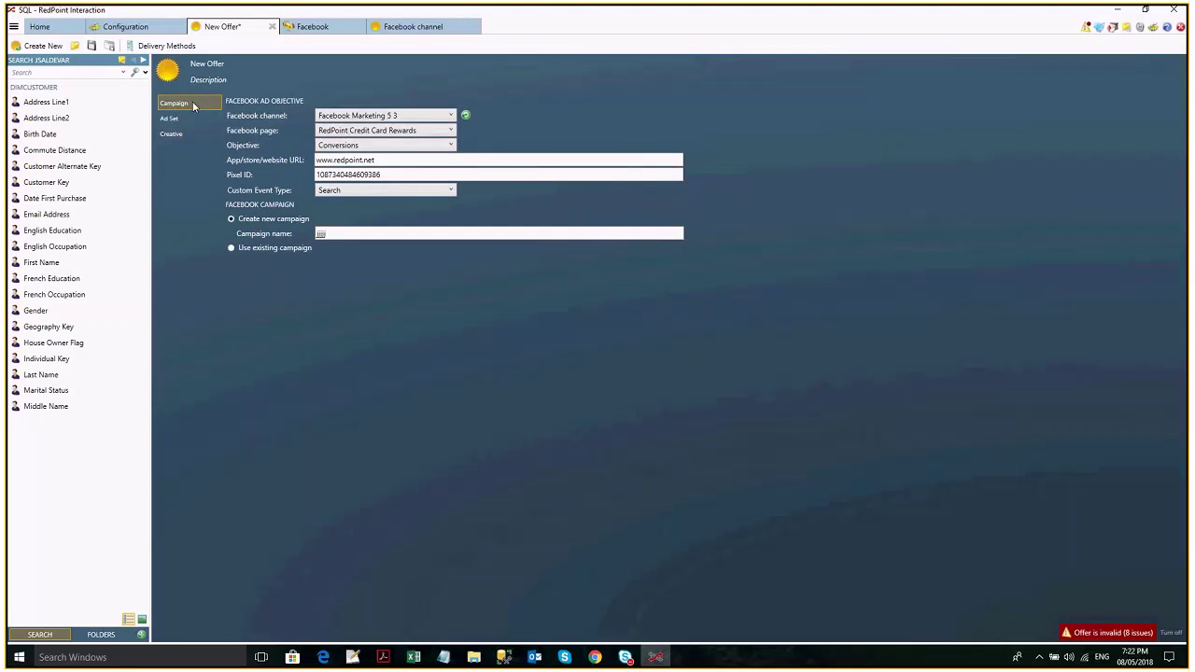
pyautogui.click(357, 148)
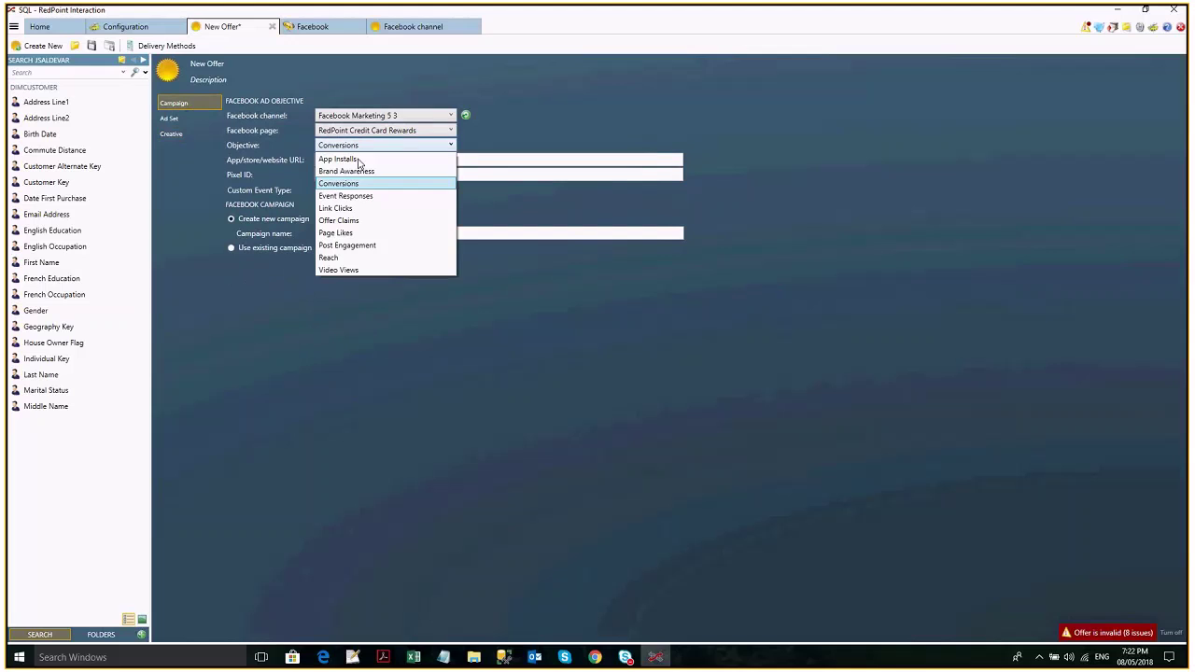
pyautogui.click(353, 232)
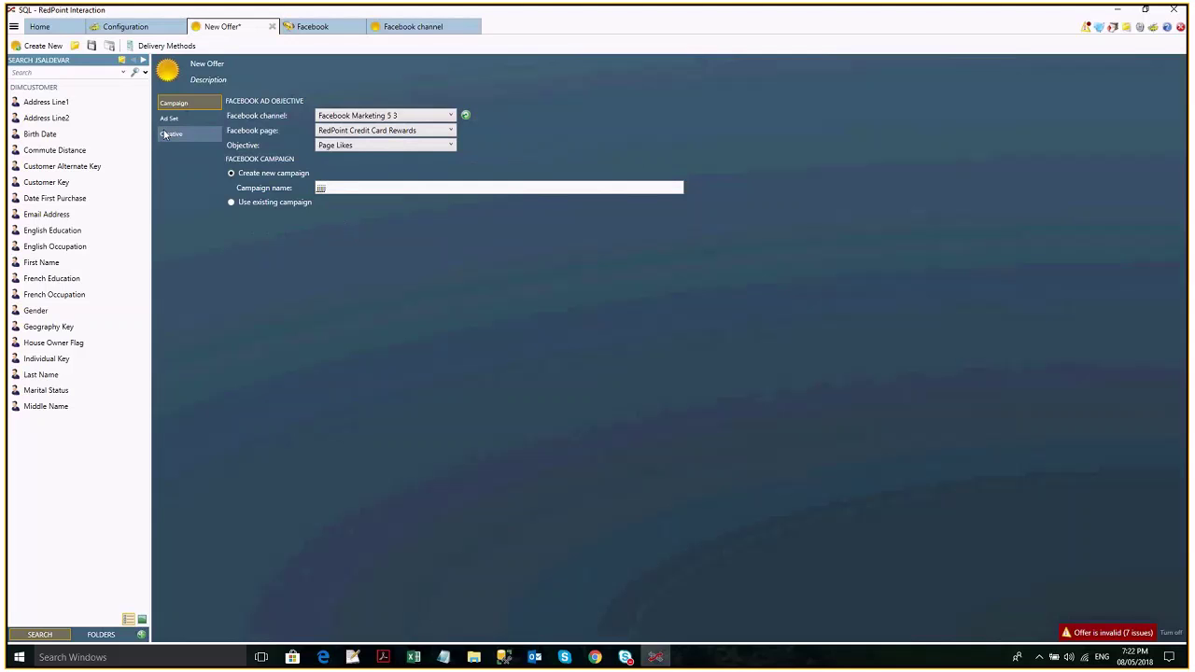
pyautogui.click(169, 135)
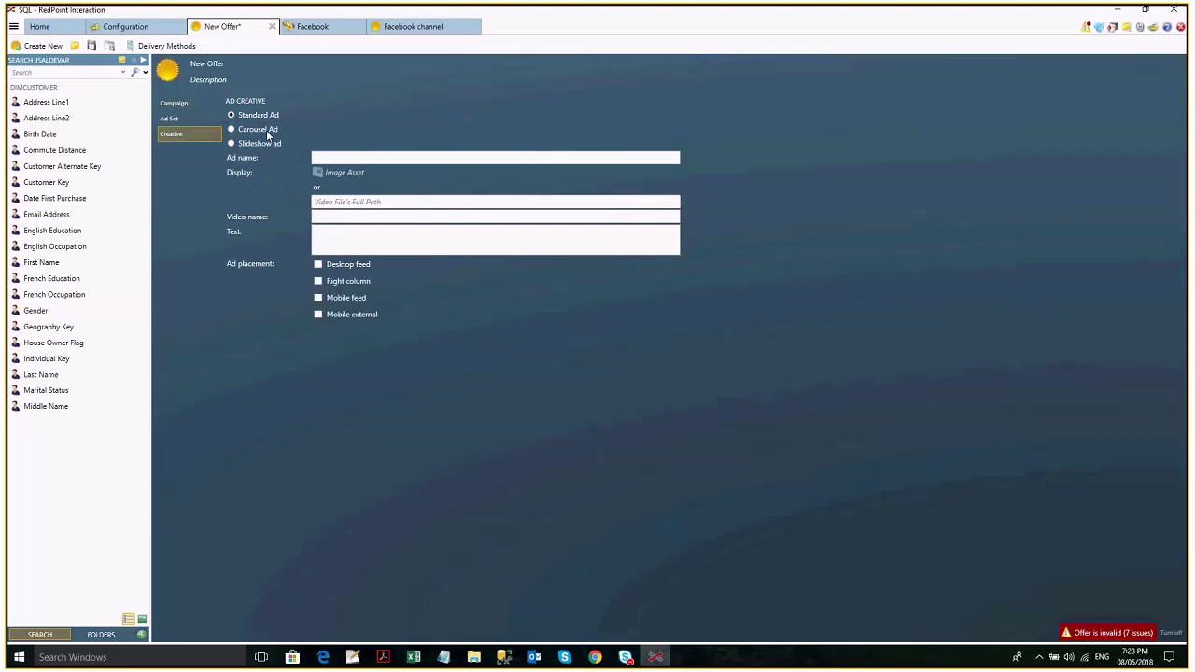
pyautogui.click(258, 129)
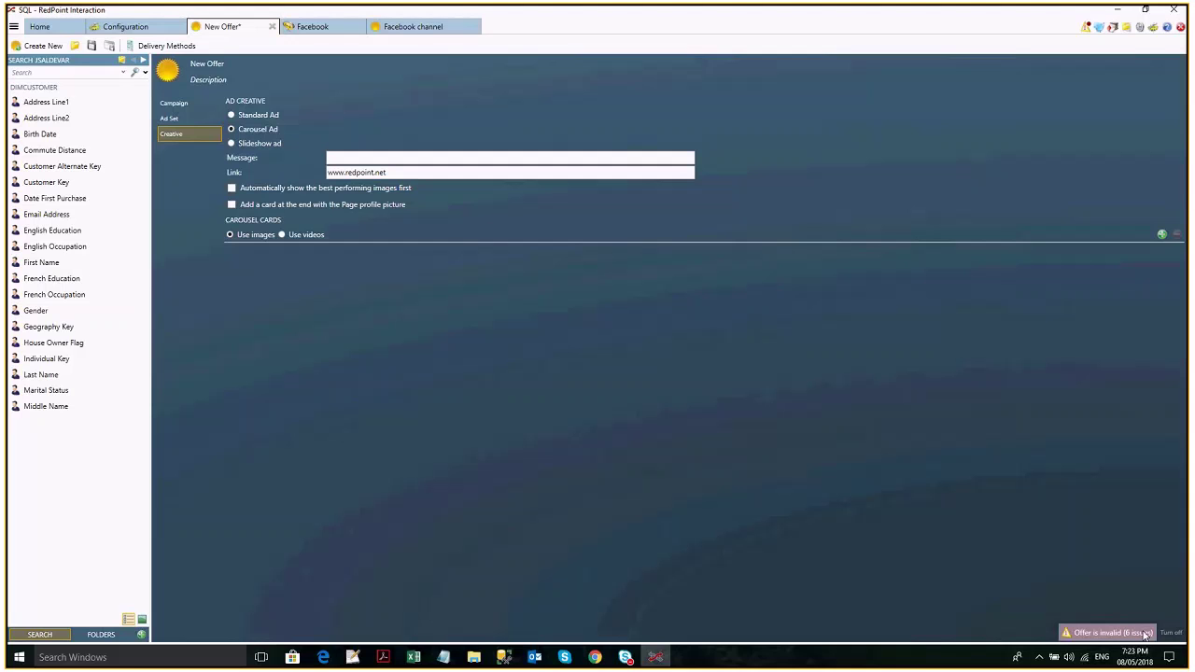
pyautogui.click(1147, 635)
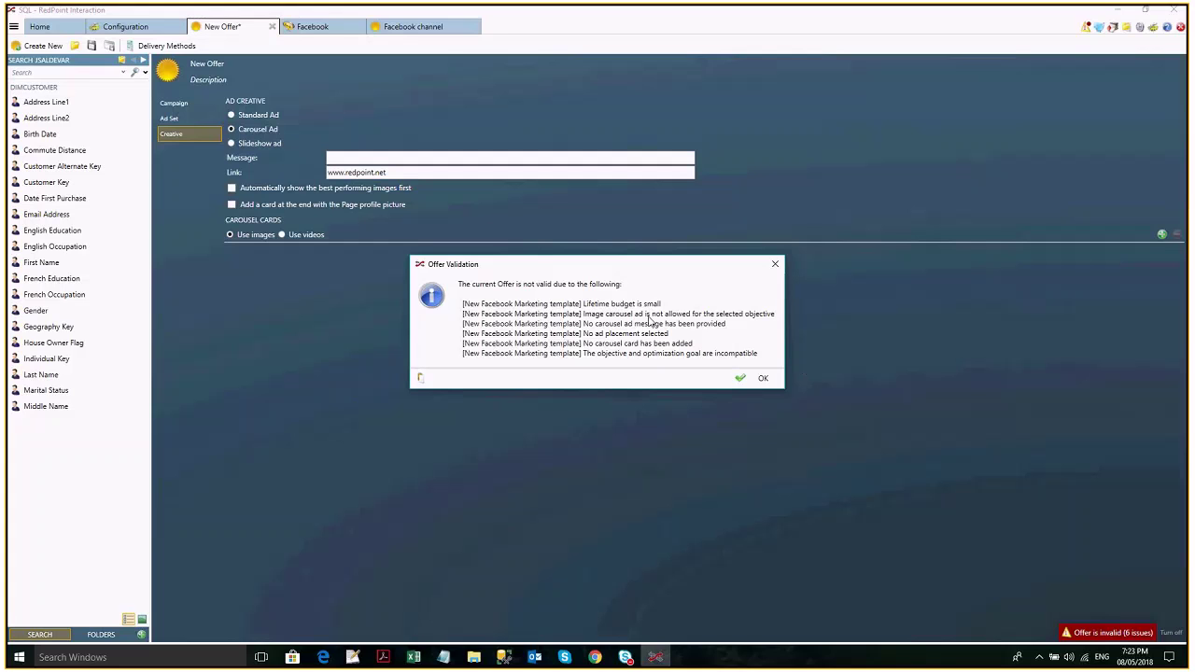
pyautogui.press('Escape')
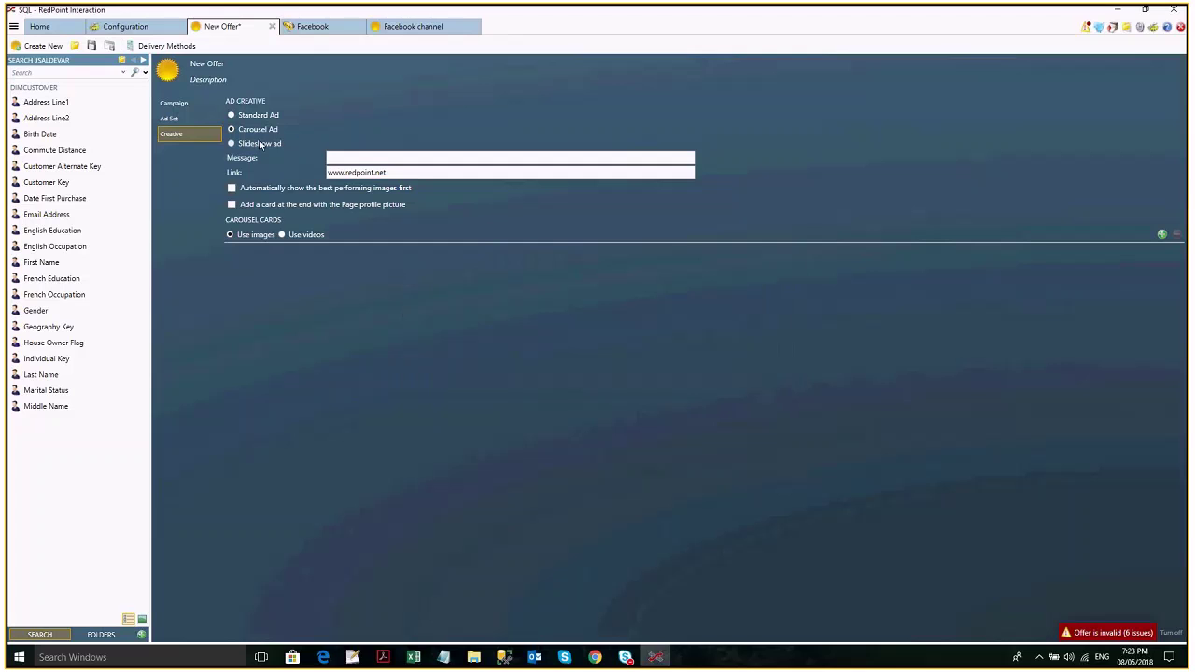
# Review Slideshow's validation issues, then make the creative a Standard Ad named 'AD name'.
pyautogui.click(261, 145)
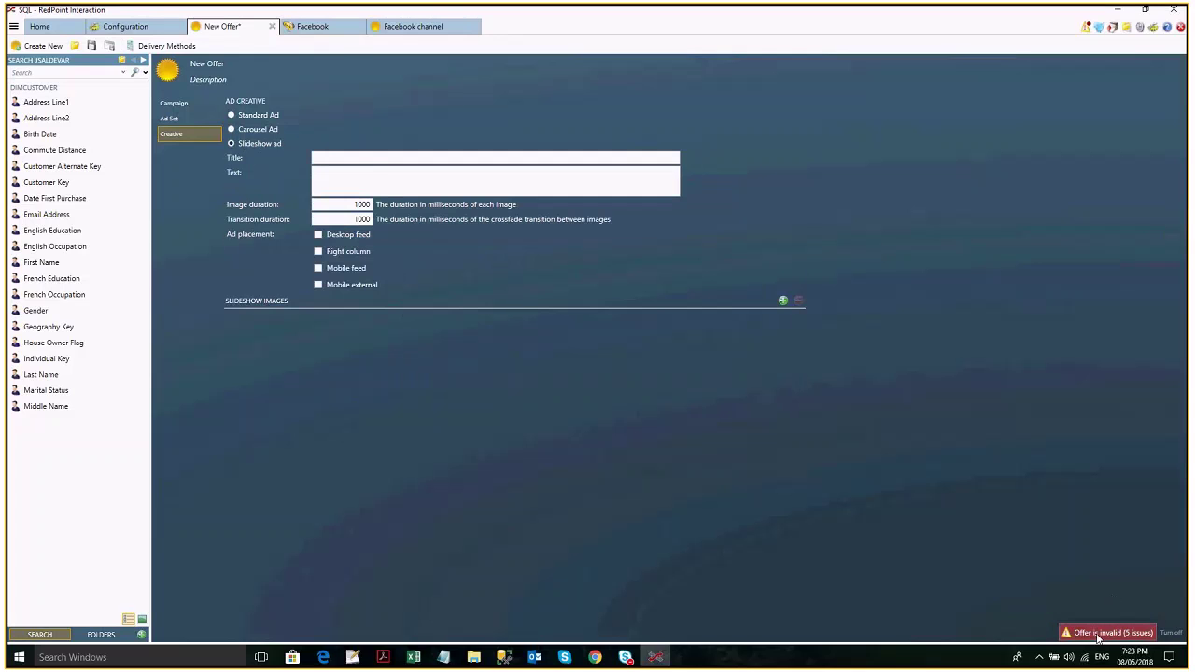
pyautogui.click(1099, 636)
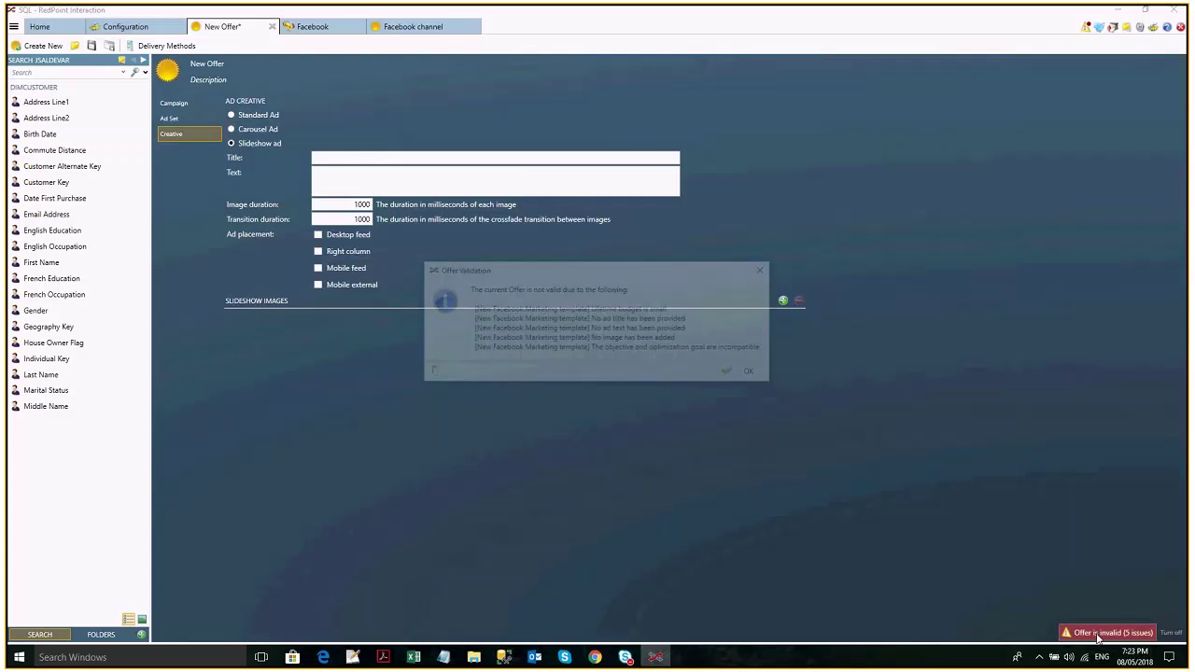
pyautogui.click(768, 269)
pyautogui.click(250, 115)
pyautogui.write('AD name')
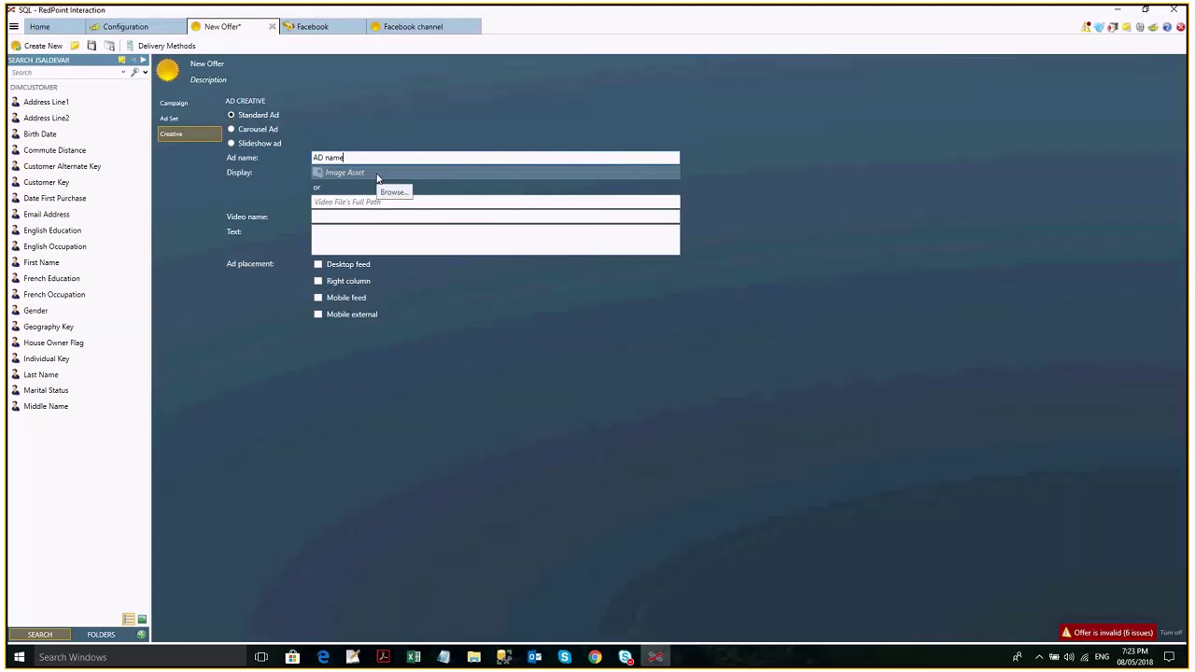
# Set the Standard ad's image asset to RedPoint from Recent Items.
pyautogui.click(378, 177)
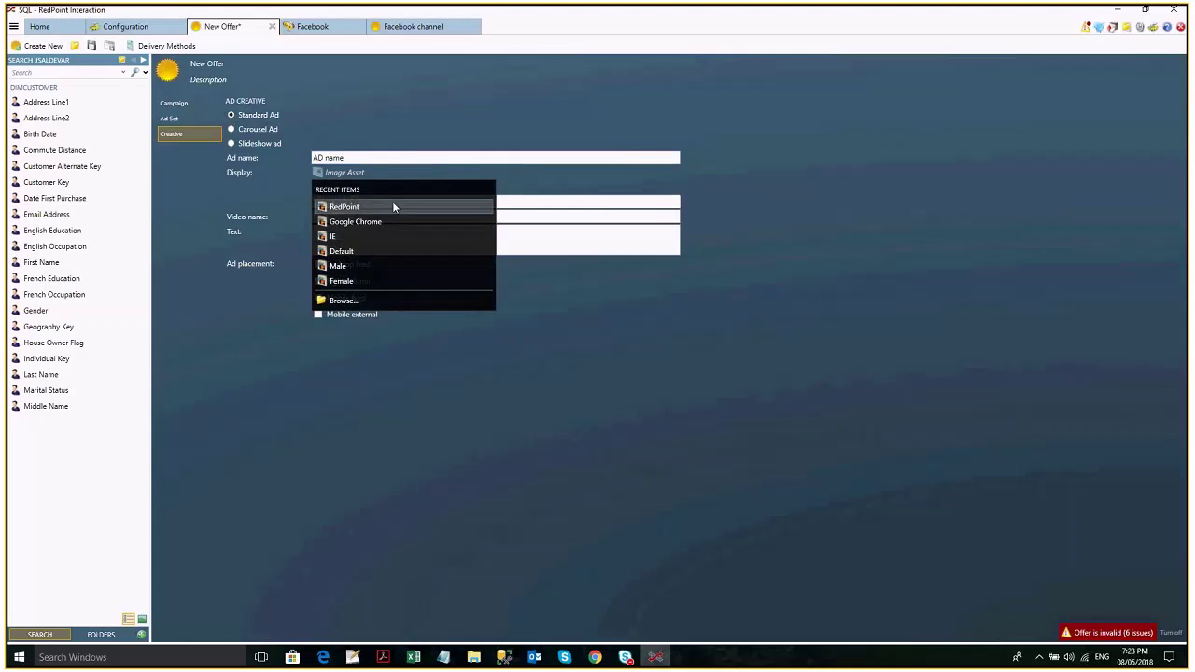
pyautogui.click(393, 203)
pyautogui.click(338, 203)
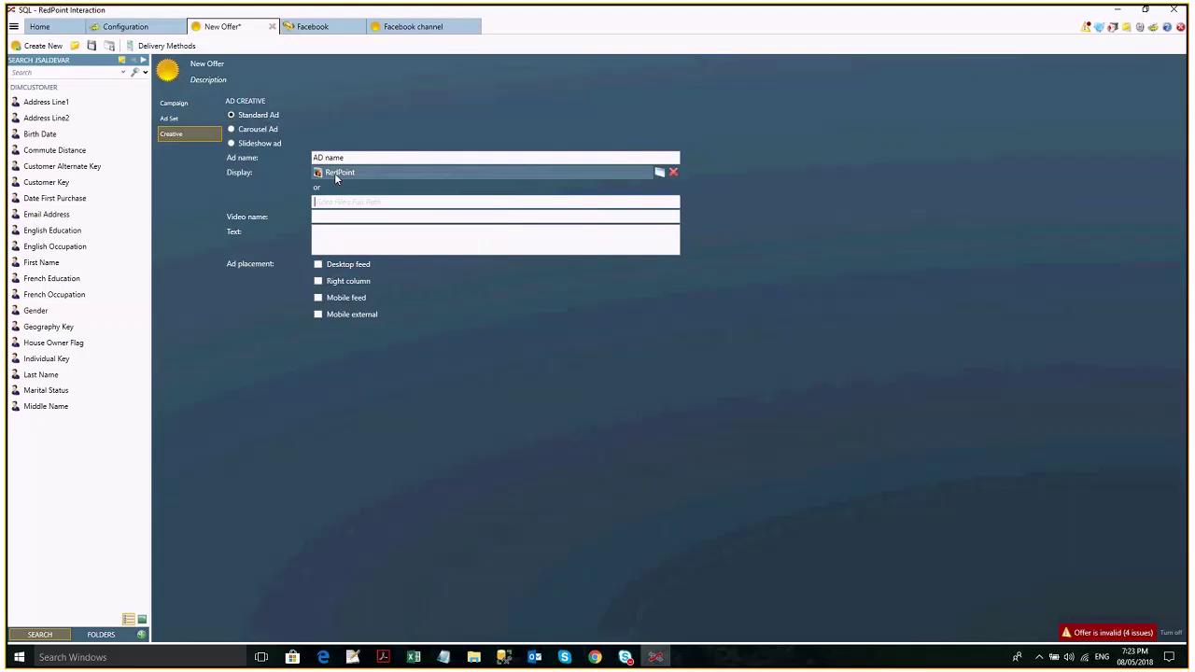
pyautogui.moveTo(337, 179)
pyautogui.moveTo(583, 176)
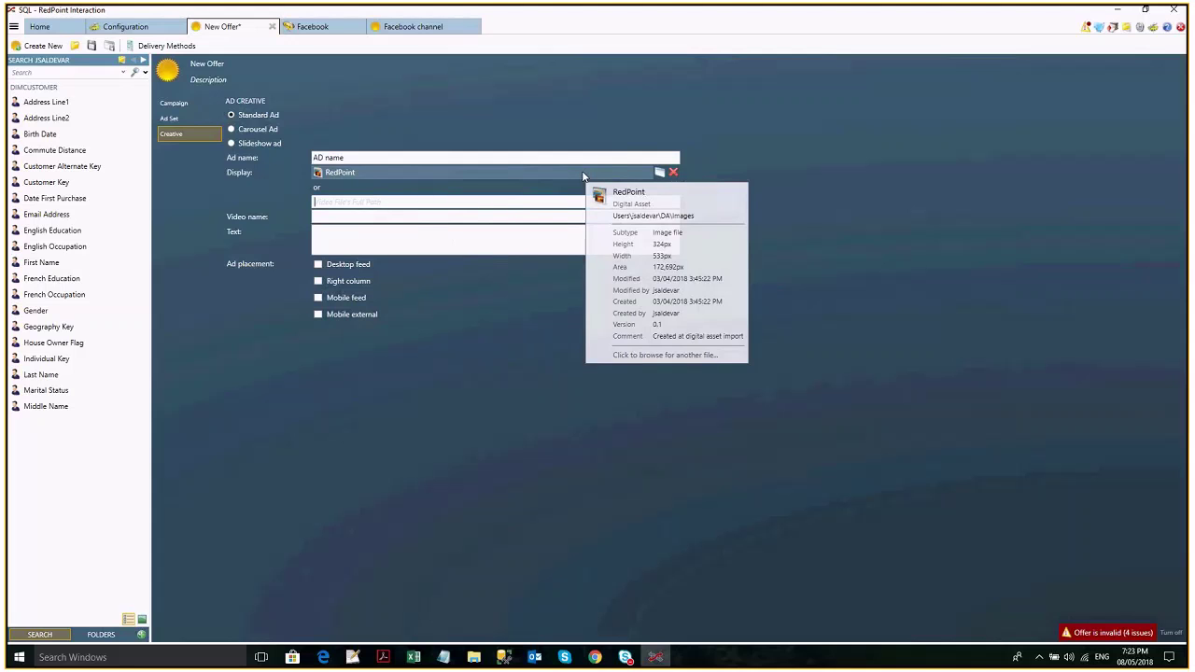
# Enter 'Message' as the ad text and tick the Desktop feed placement.
pyautogui.click(377, 248)
pyautogui.write('Message')
pyautogui.click(320, 266)
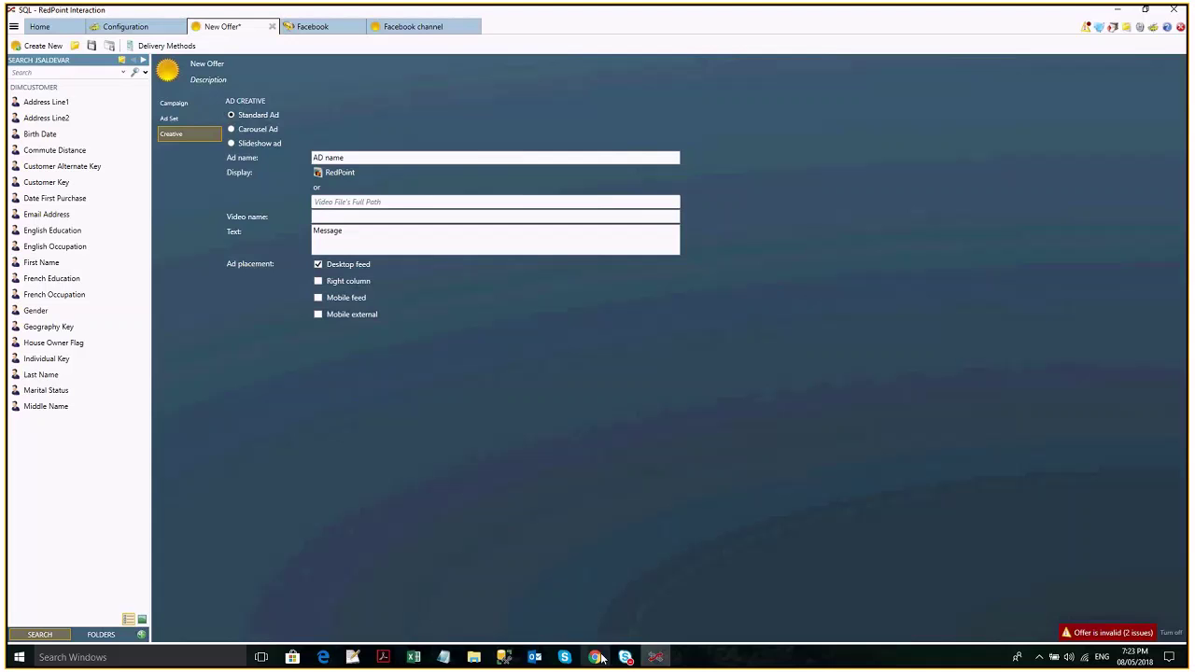
pyautogui.click(598, 657)
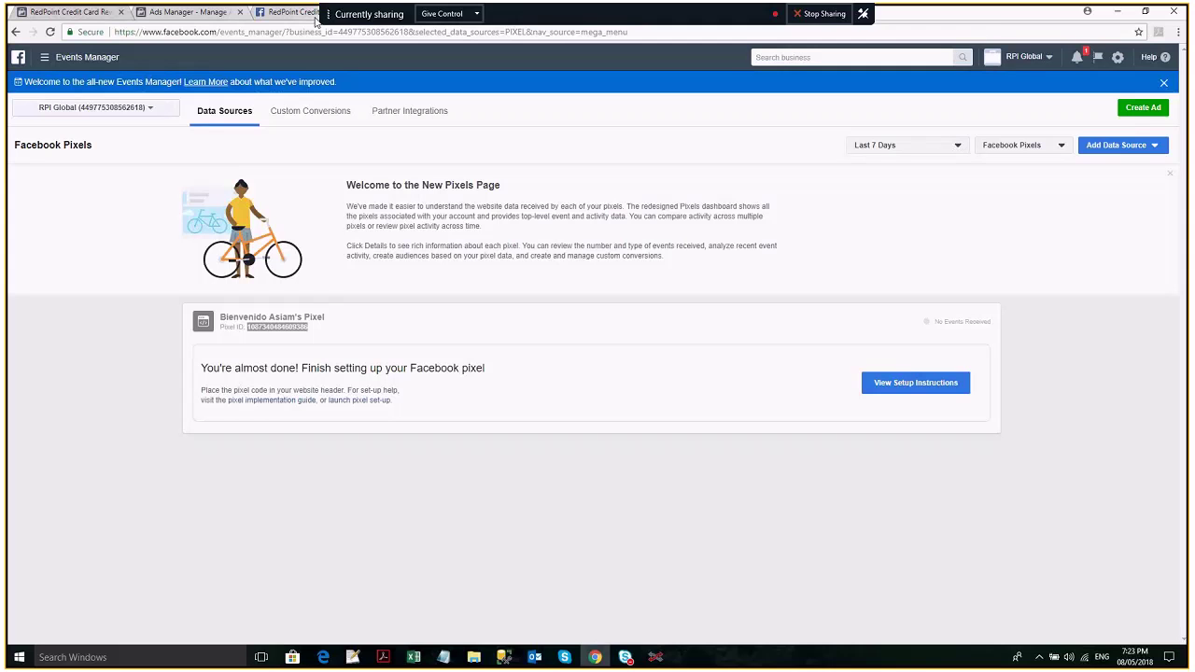
# Check the Facebook for Developers app settings, then show the Facebook News Feed.
pyautogui.click(302, 17)
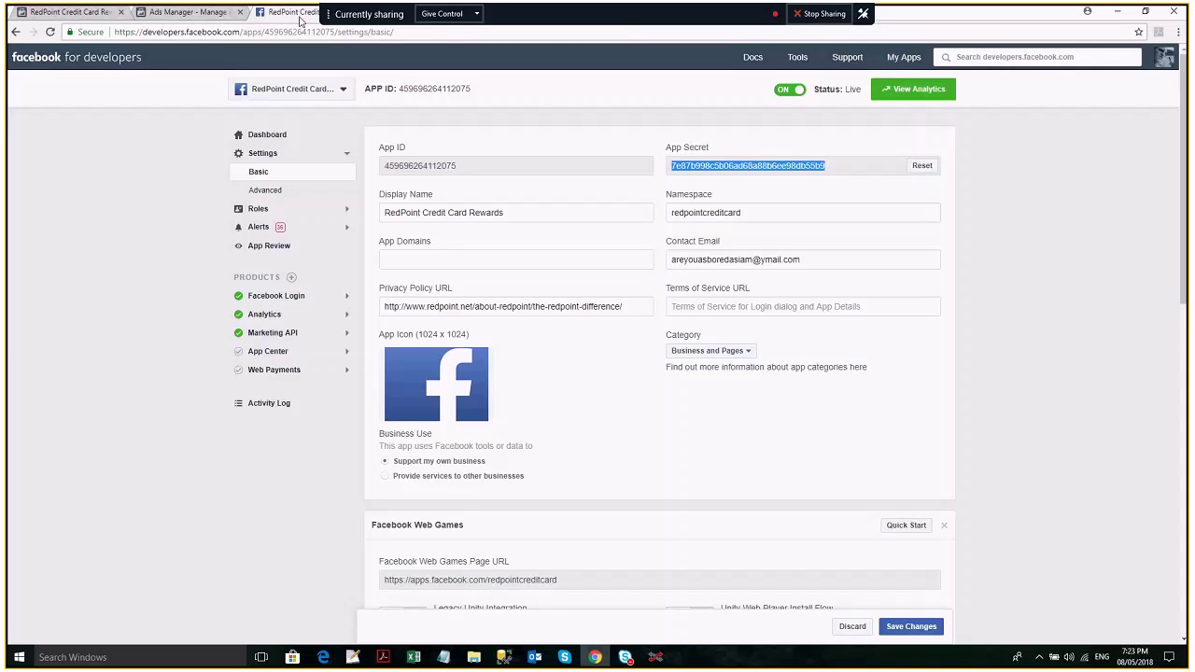
pyautogui.click(523, 11)
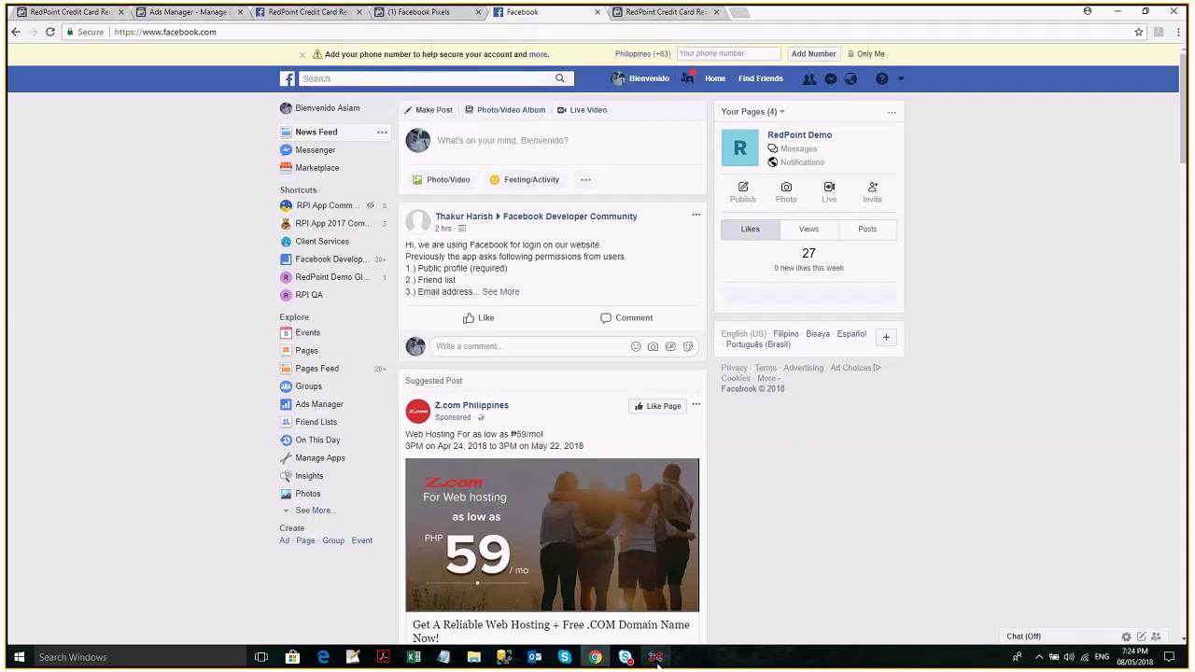
# Tick Instagram stream as an additional placement for the standard ad.
pyautogui.click(656, 658)
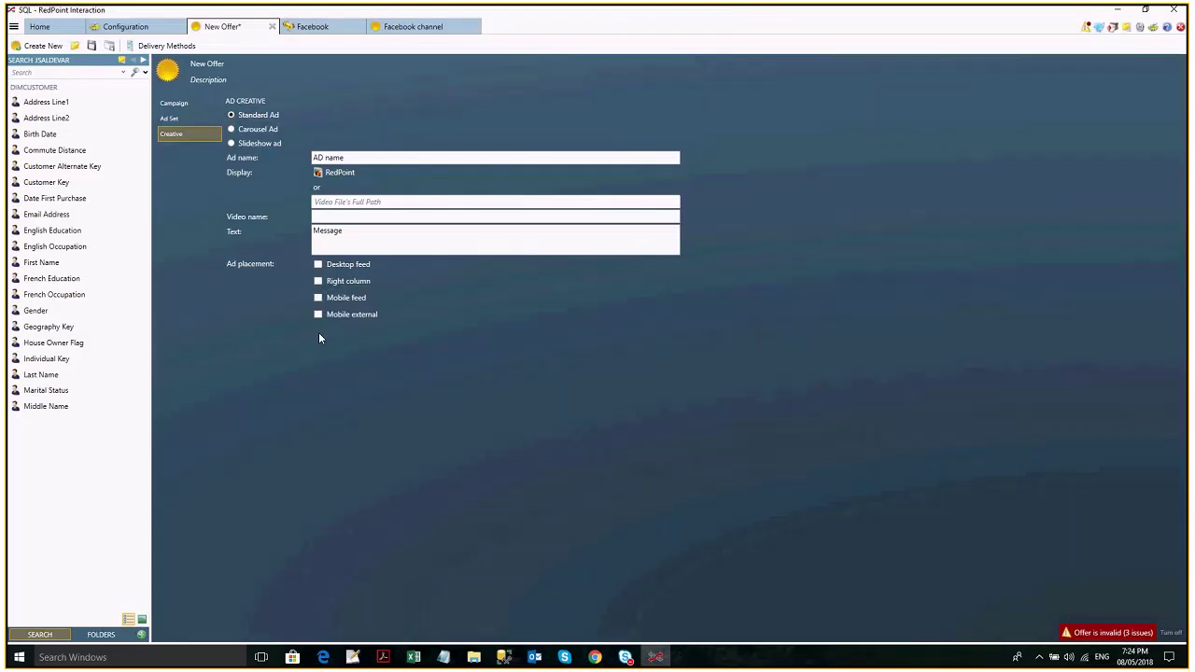
pyautogui.click(377, 326)
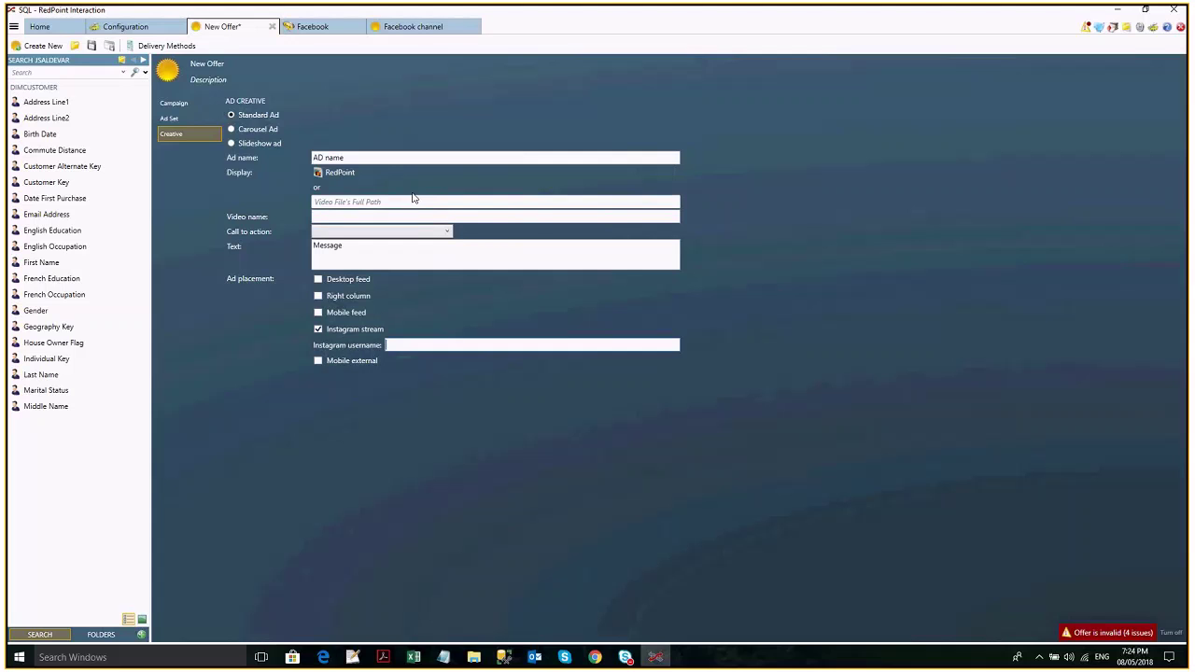
pyautogui.moveTo(393, 178)
pyautogui.click(364, 204)
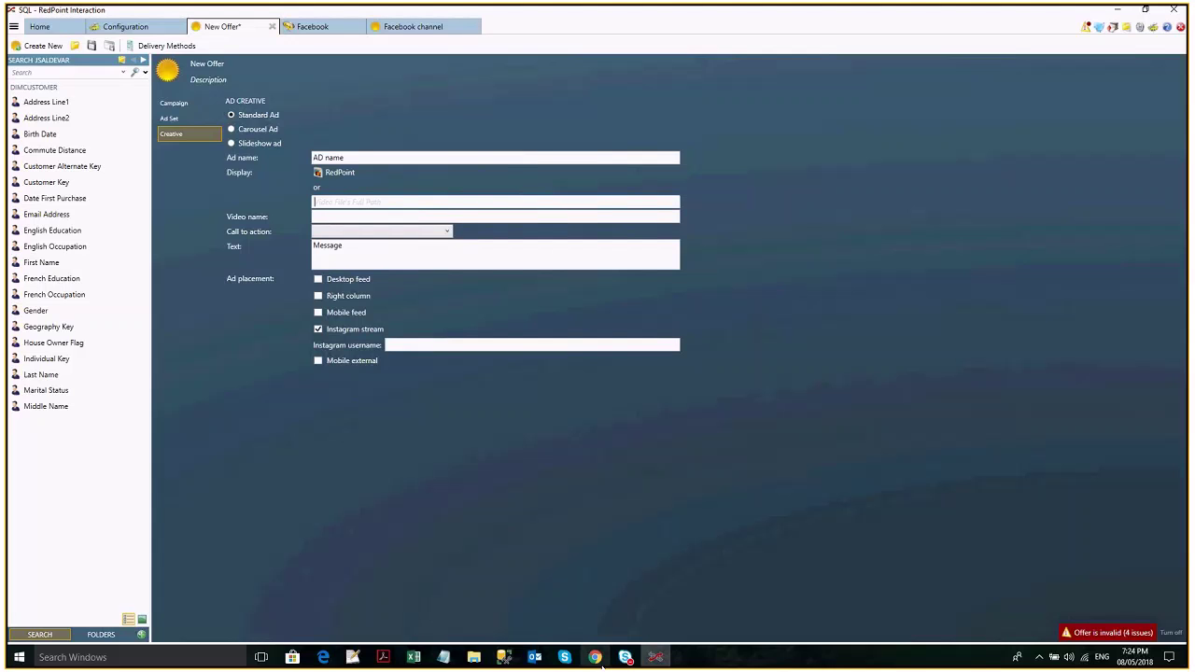
pyautogui.click(594, 657)
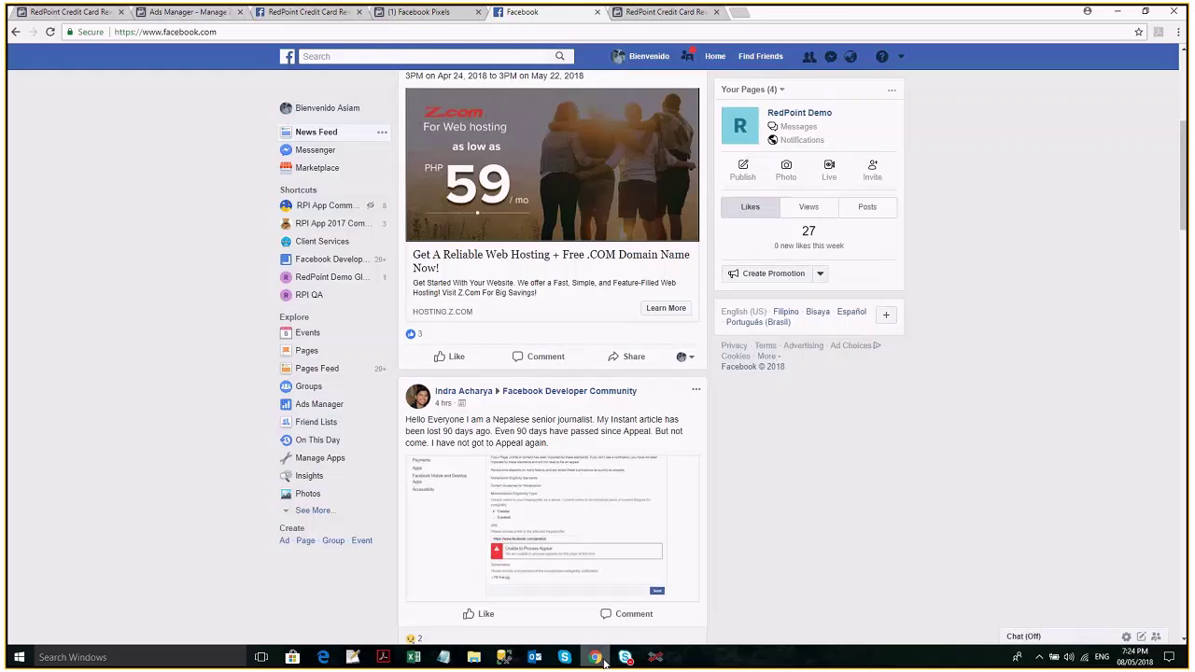
# Search 'sample videos' and open sample-videos.com's 1280x720 mp4 download list.
pyautogui.hotkey('ctrl', 't')
pyautogui.write('sampl')
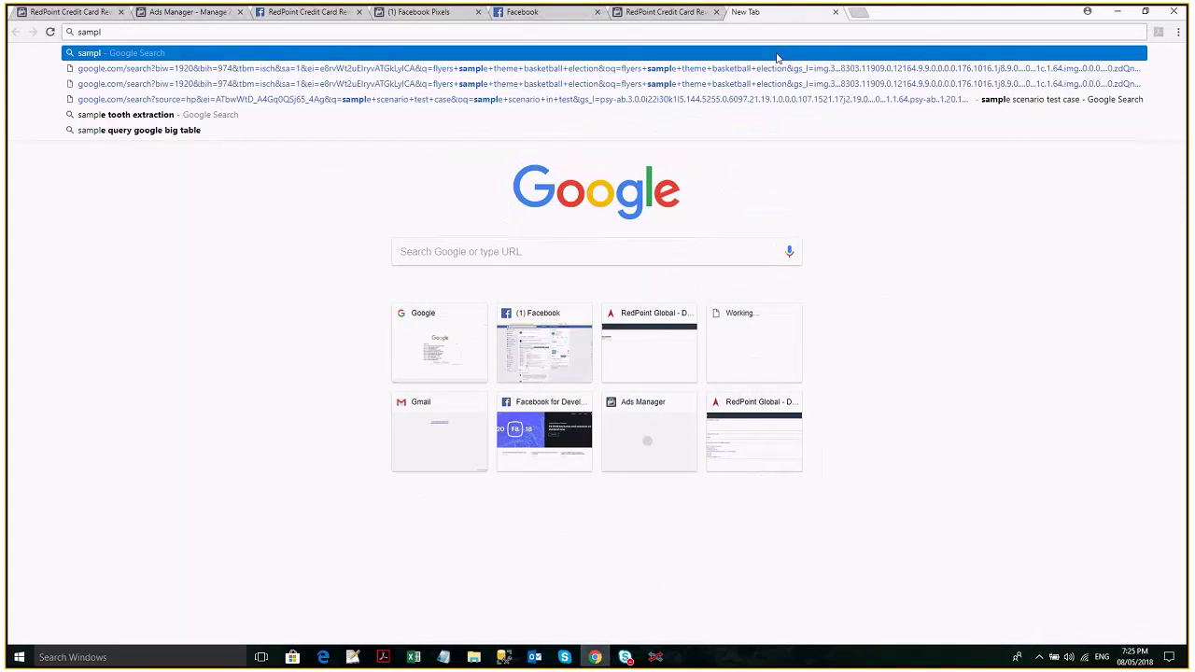
pyautogui.write('e videos')
pyautogui.press('Return')
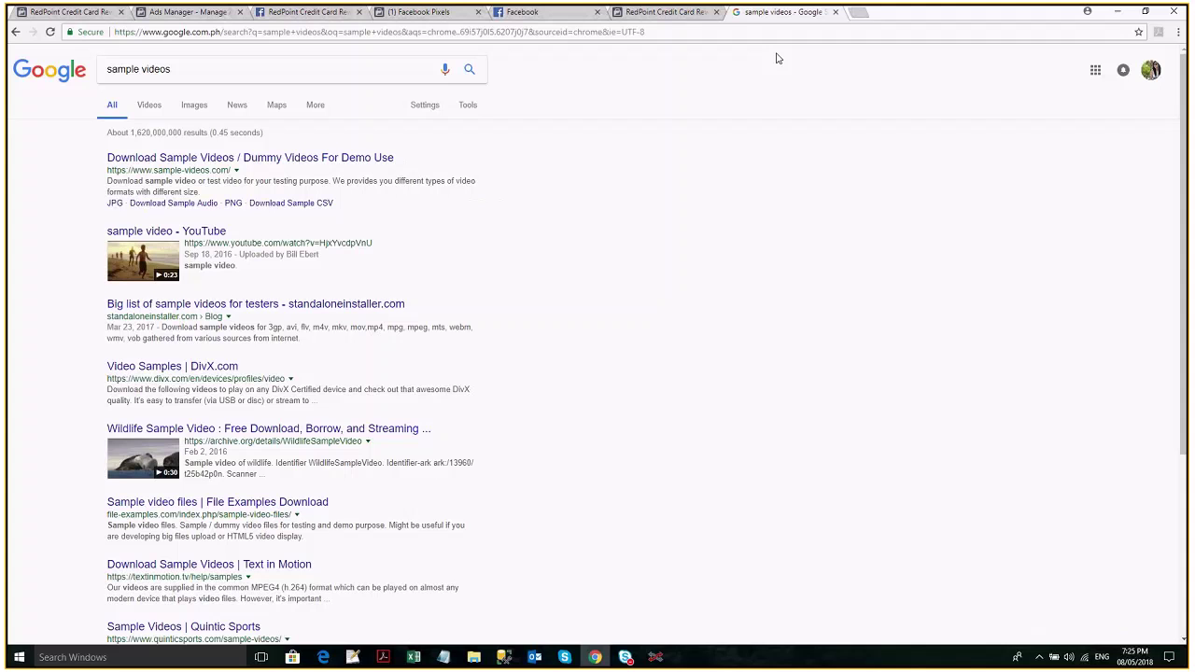
pyautogui.click(250, 157)
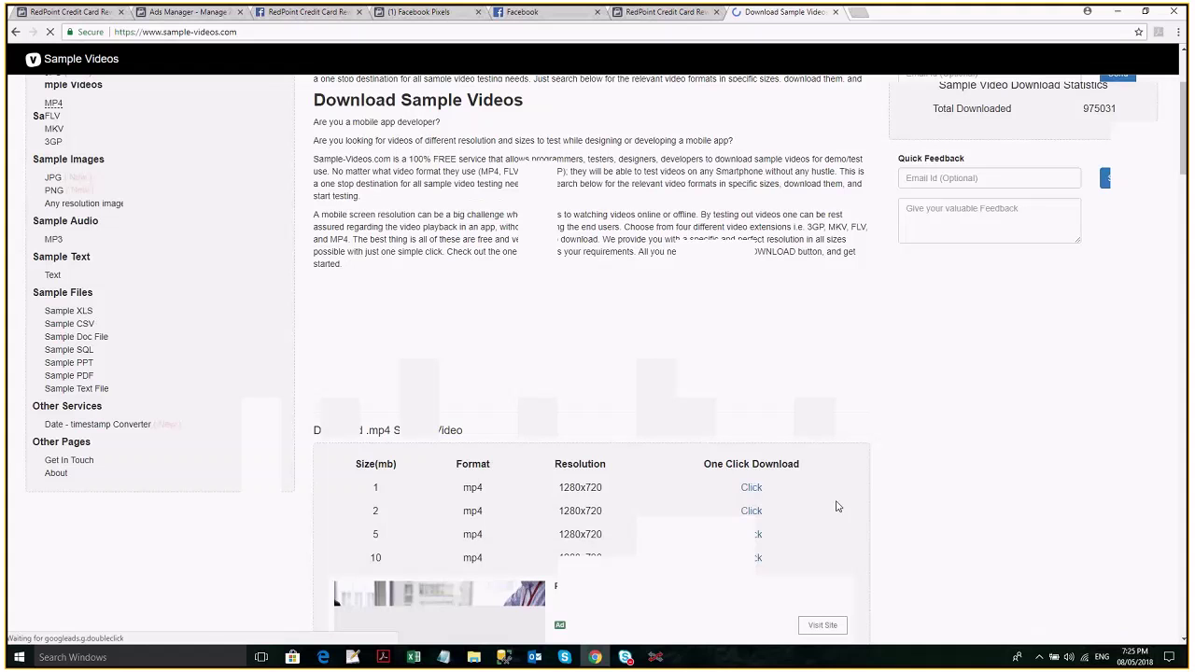
pyautogui.scroll(-1, 752, 426)
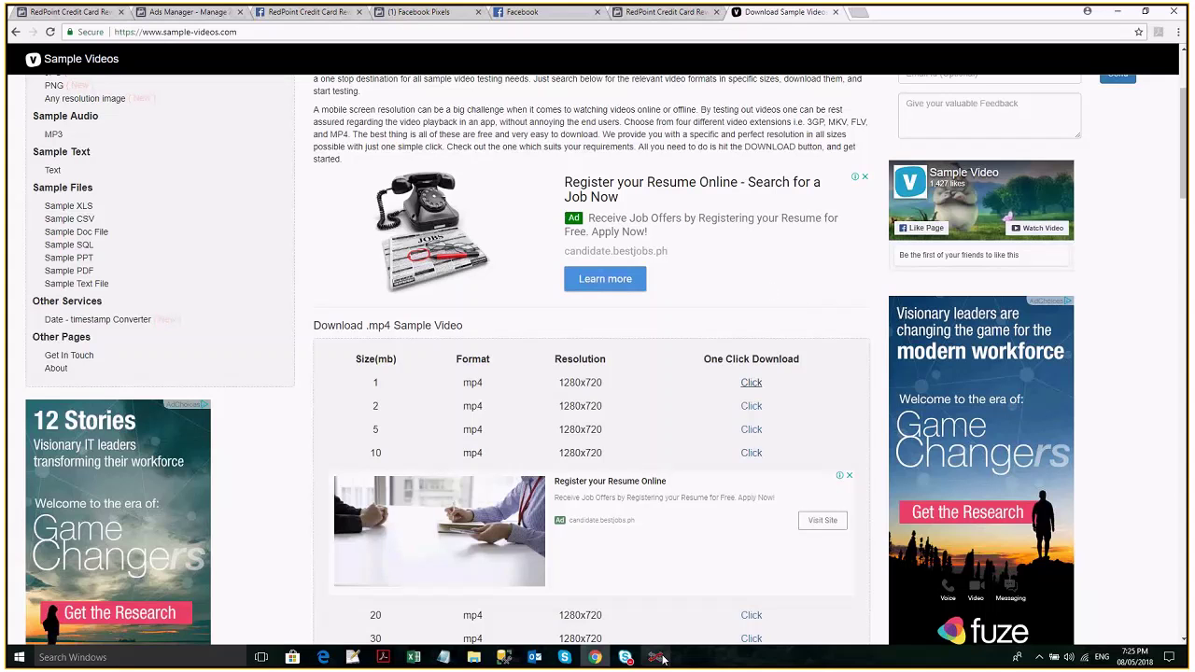
pyautogui.moveTo(658, 660)
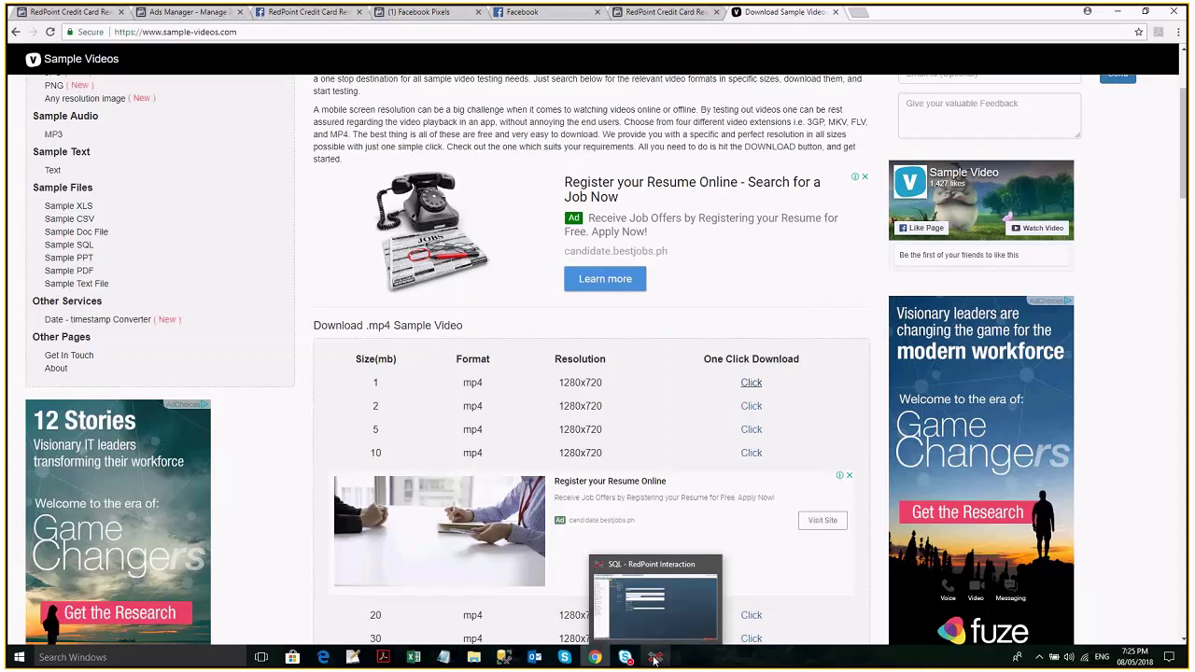
# Paste the sample video URL as the video path and name it 'Video Name'.
pyautogui.click(656, 660)
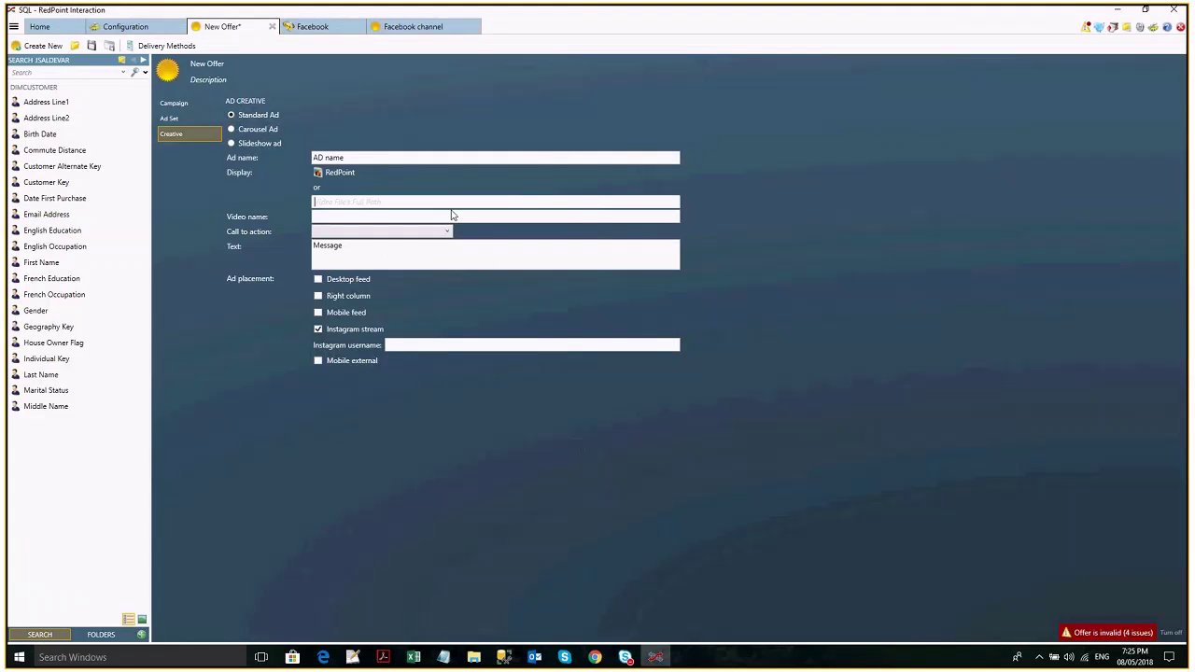
pyautogui.write('https://www.sample-videos.com/video/mp4/720/big_buck_bunny_720p_1mb.mp4')
pyautogui.click(458, 214)
pyautogui.write('Video Name')
# Set the call to action to Learn More and replace Instagram stream with Desktop feed.
pyautogui.click(405, 235)
pyautogui.click(374, 244)
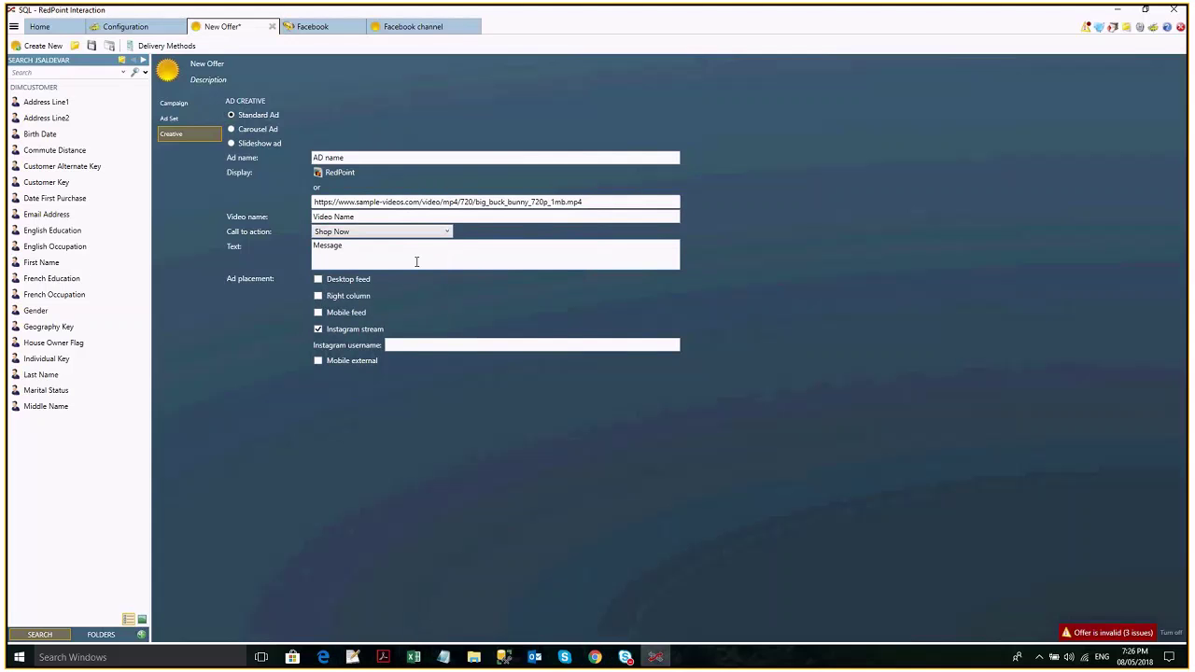
pyautogui.click(403, 235)
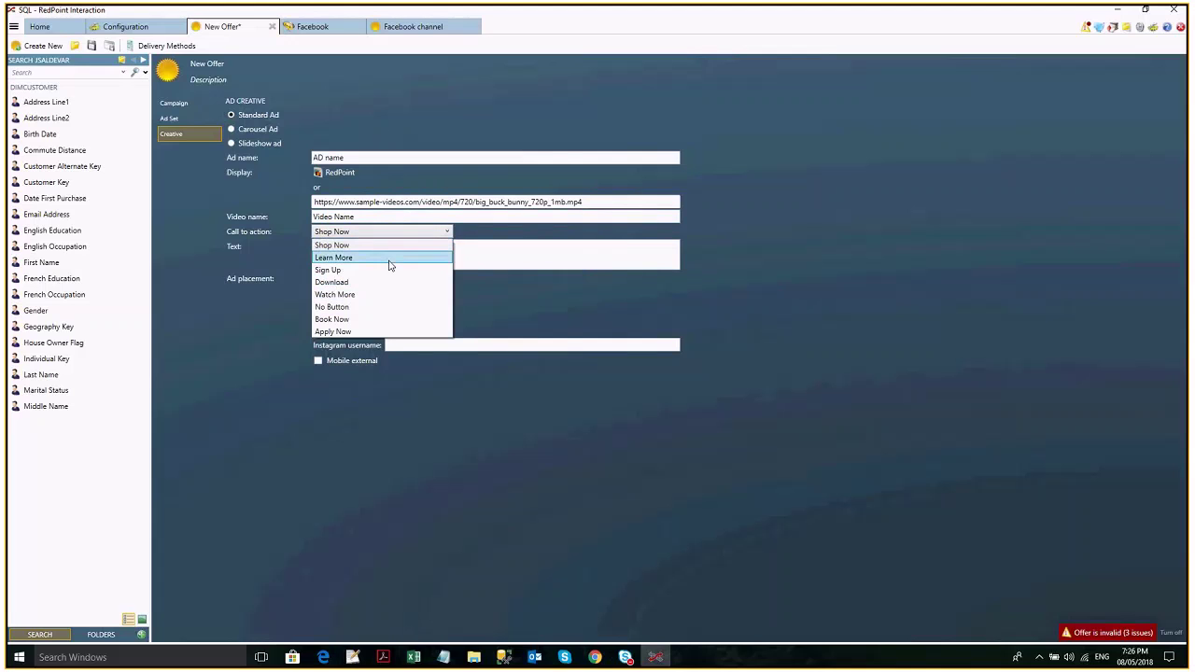
pyautogui.click(391, 258)
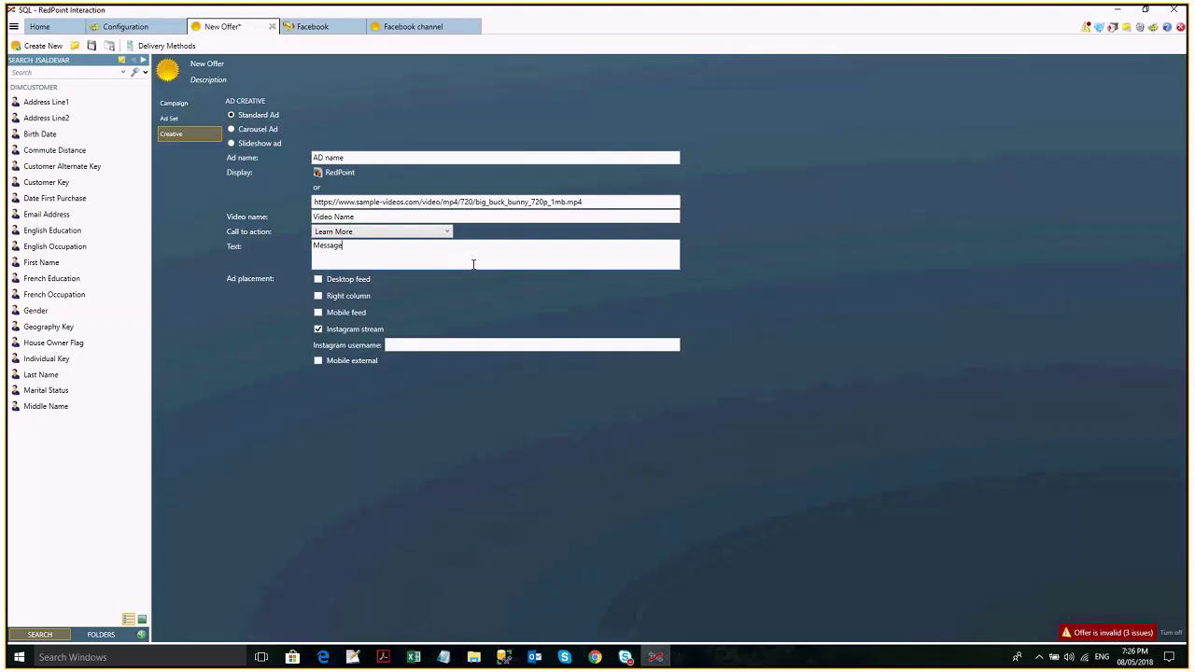
pyautogui.click(343, 329)
pyautogui.click(343, 280)
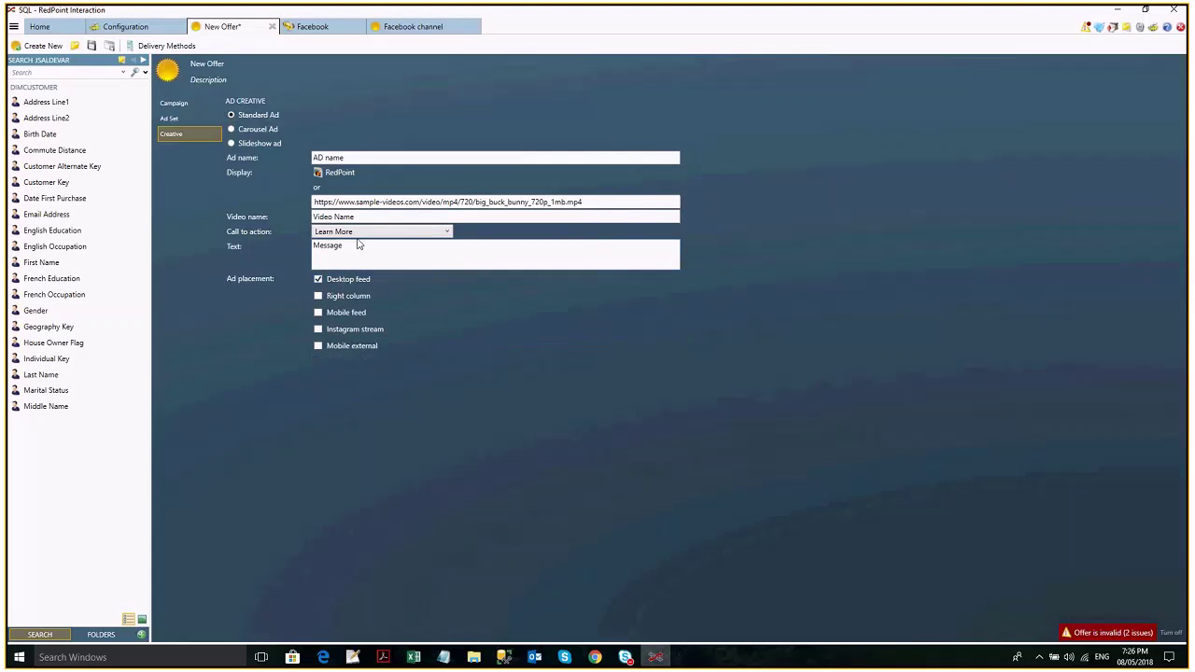
# Clear the video URL field and keep RedPoint as the display asset.
pyautogui.tripleClick(511, 202)
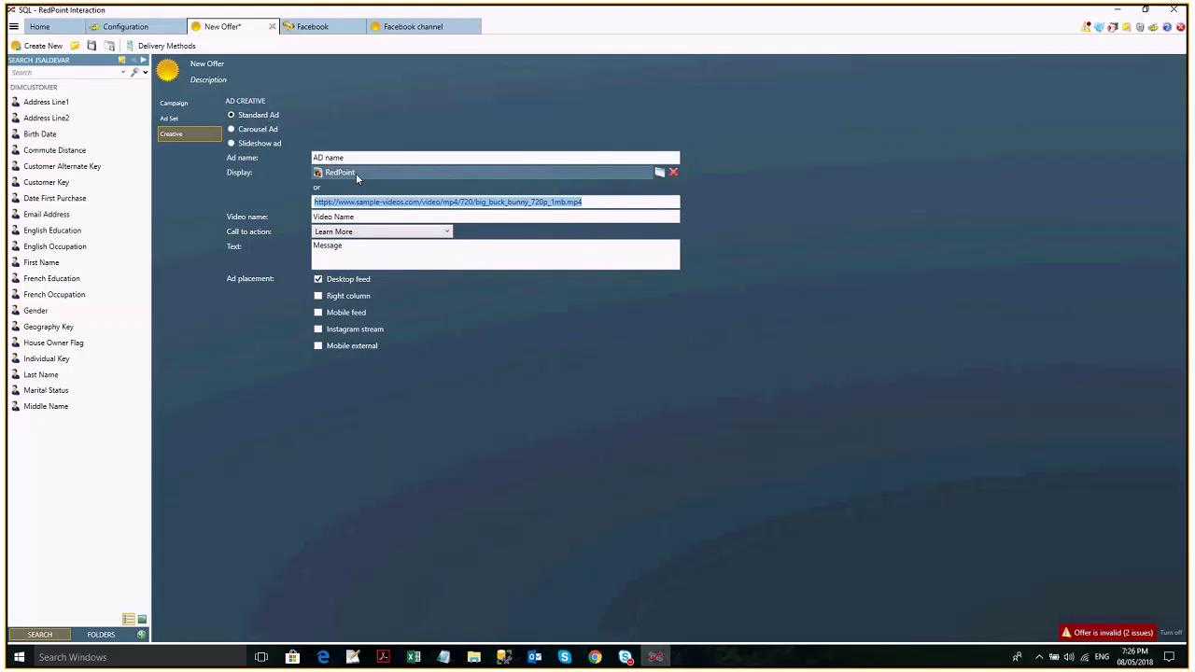
pyautogui.moveTo(355, 173)
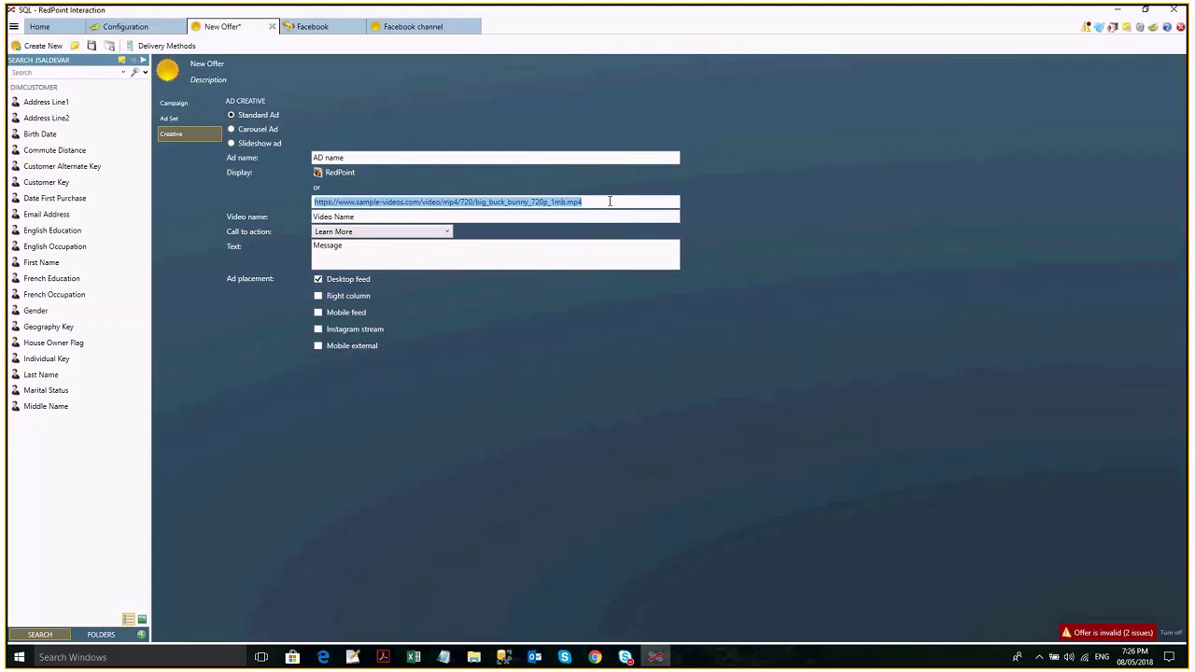
pyautogui.press('Delete')
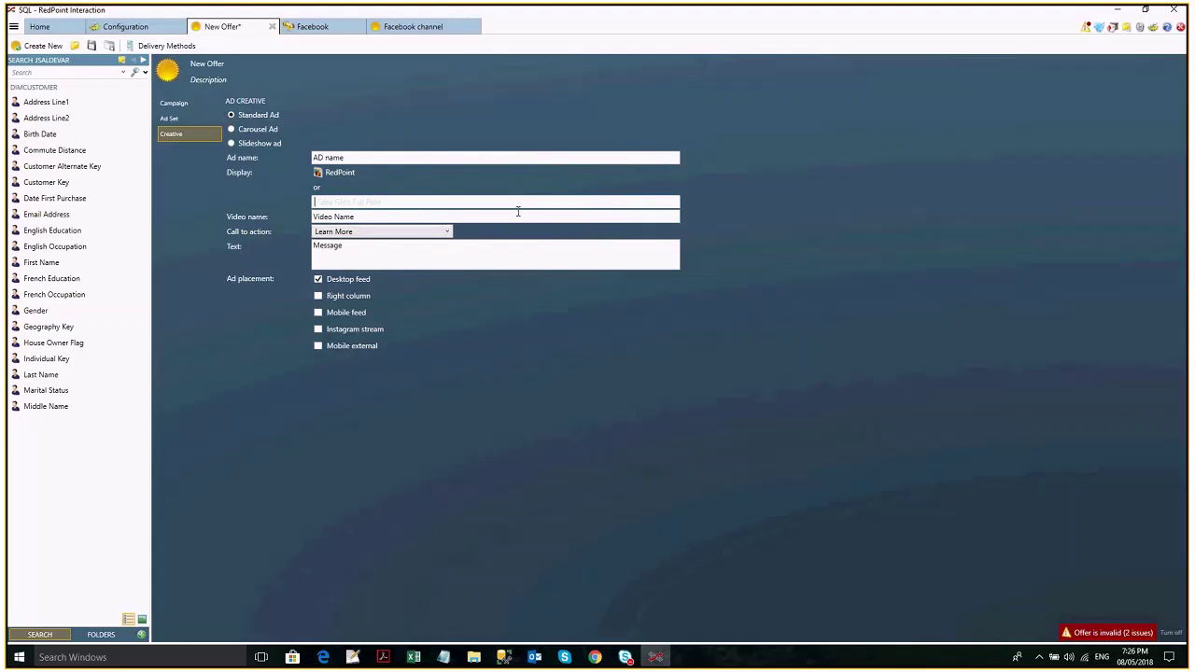
pyautogui.press('Tab')
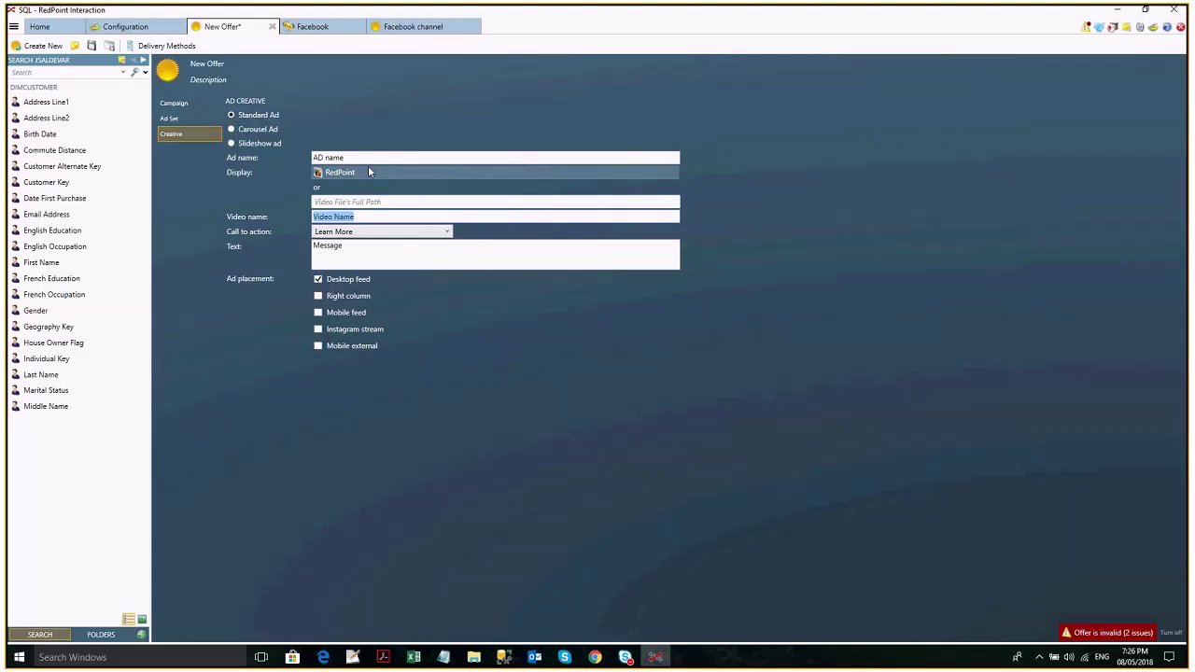
pyautogui.click(339, 173)
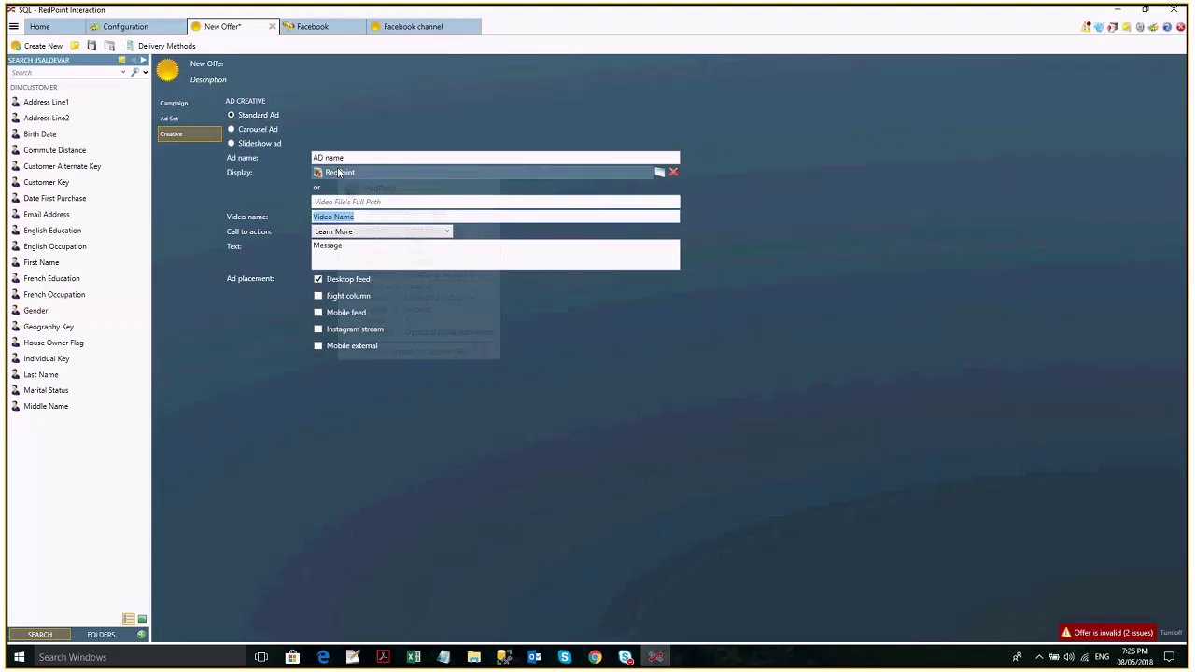
pyautogui.click(354, 188)
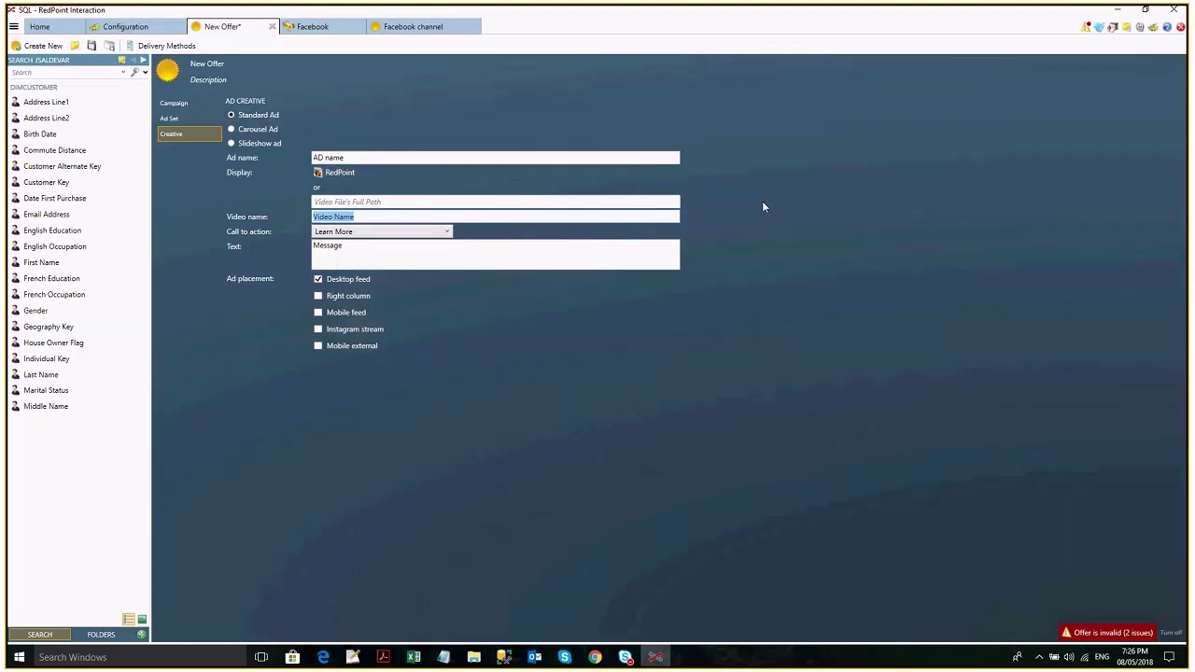
# Switch the creative type to Carousel Ad.
pyautogui.click(250, 130)
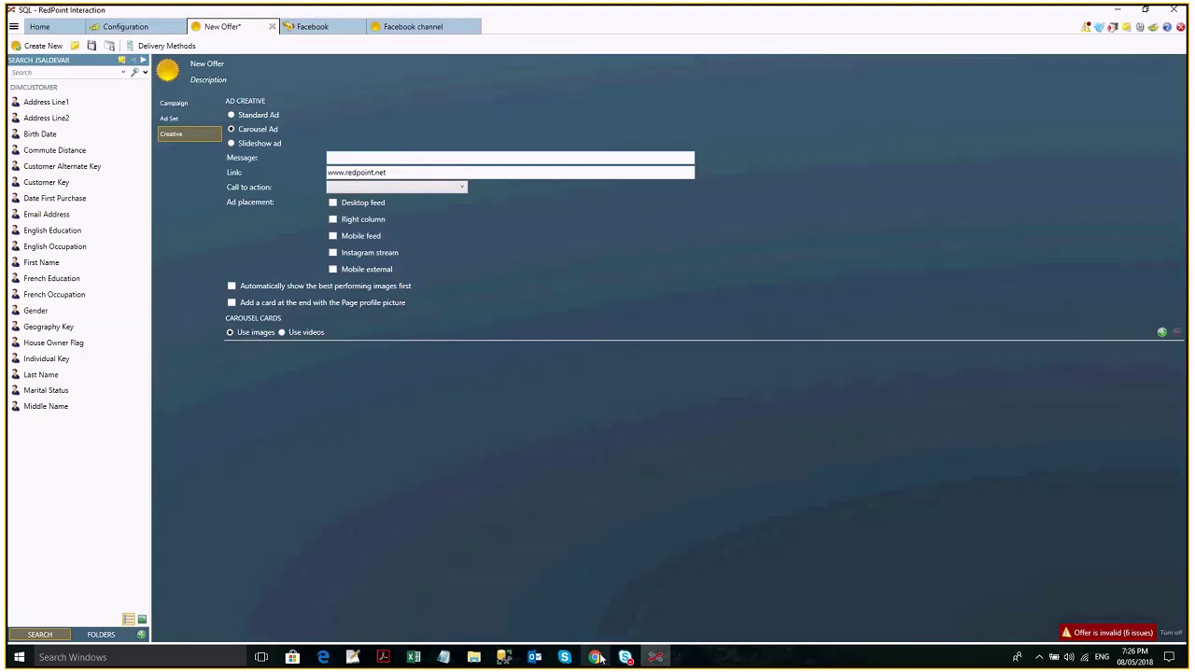
pyautogui.click(598, 658)
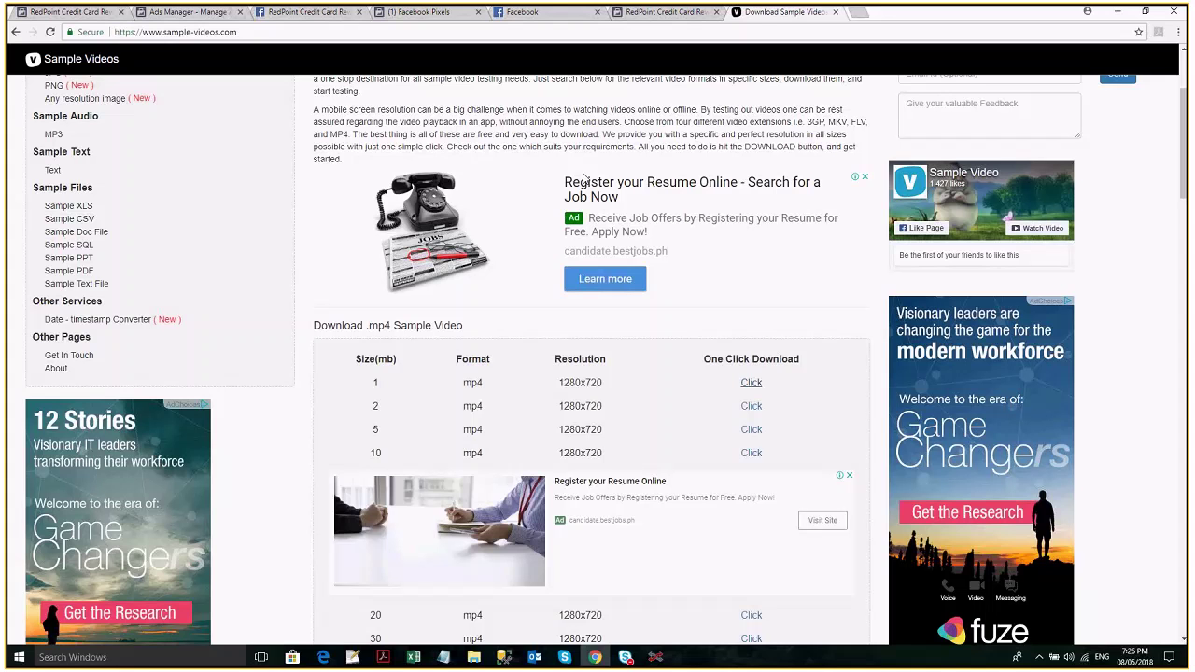
# Read Facebook's Carousel Ad Specs page from the 'carousel ad' search results.
pyautogui.hotkey('alt', 'Left')
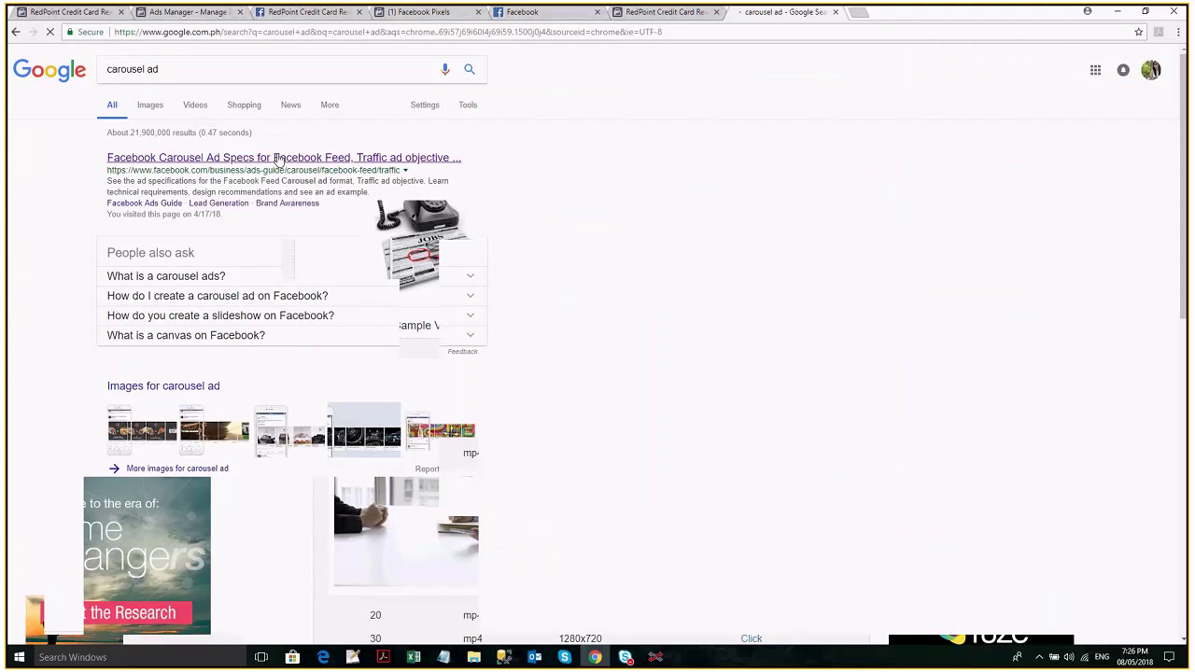
pyautogui.click(278, 158)
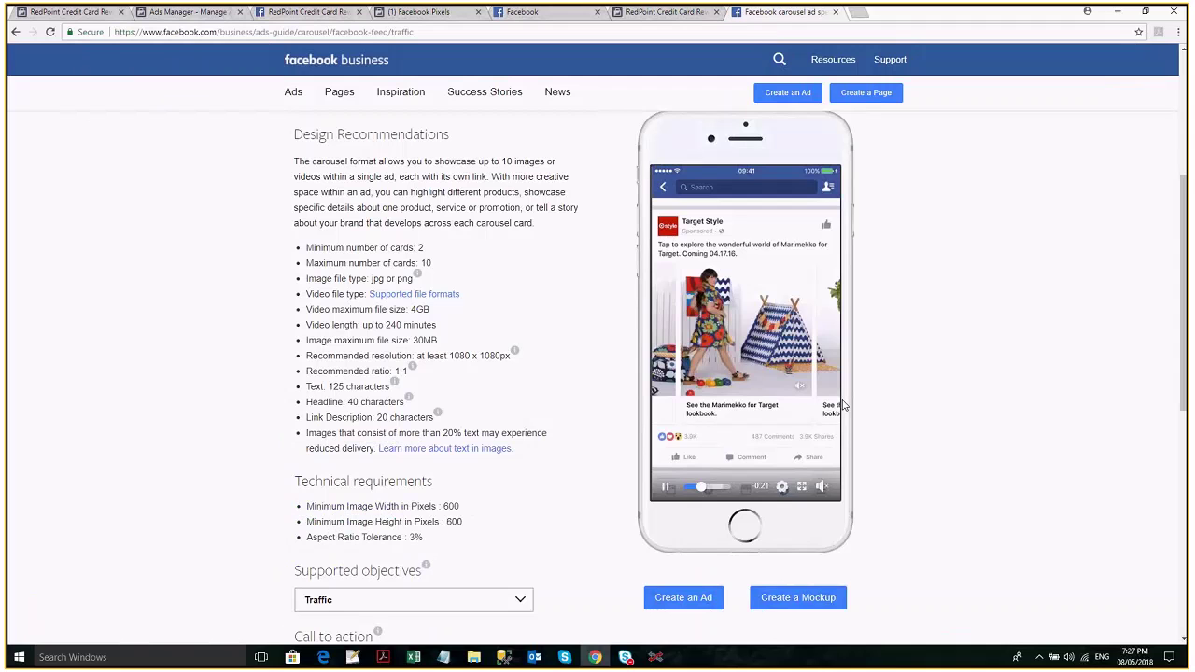
pyautogui.hotkey('alt', 'Tab')
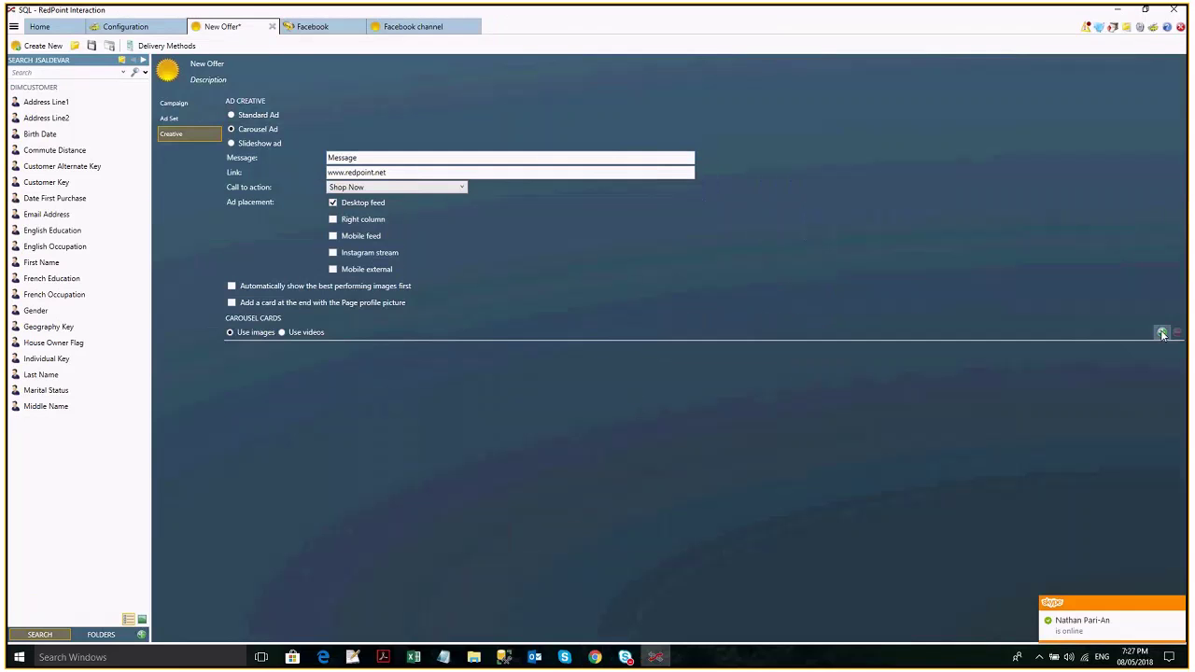
# Add three carousel cards and name the first one 'Card 1'.
pyautogui.click(1163, 333)
pyautogui.click(1162, 333)
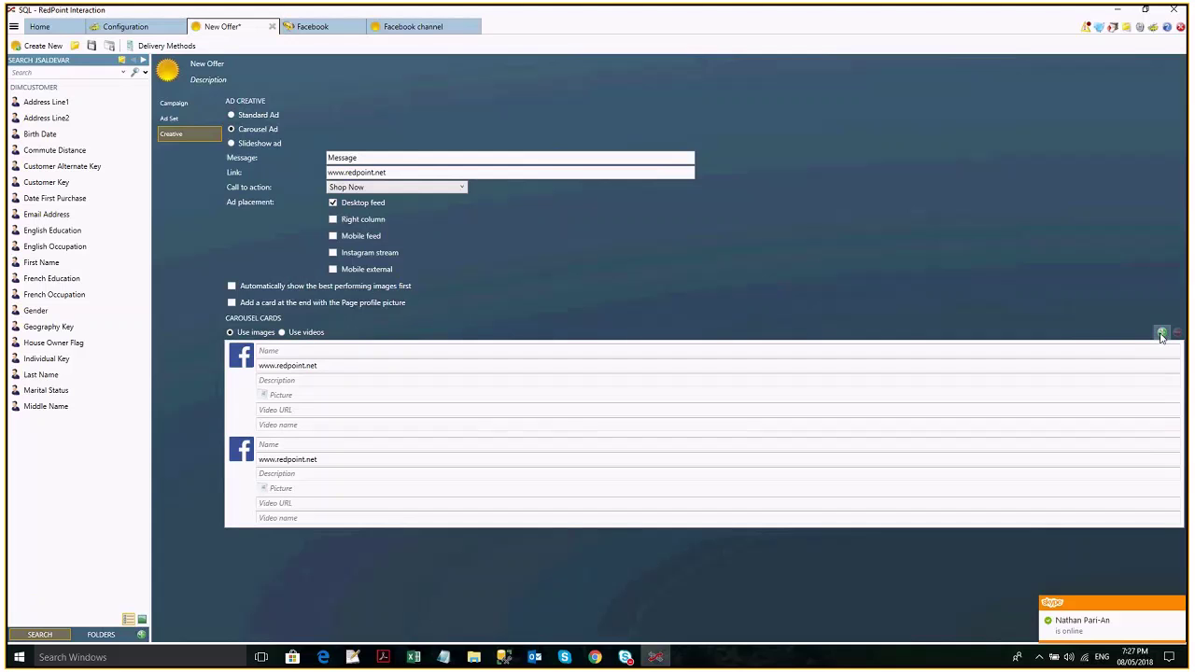
pyautogui.click(1163, 334)
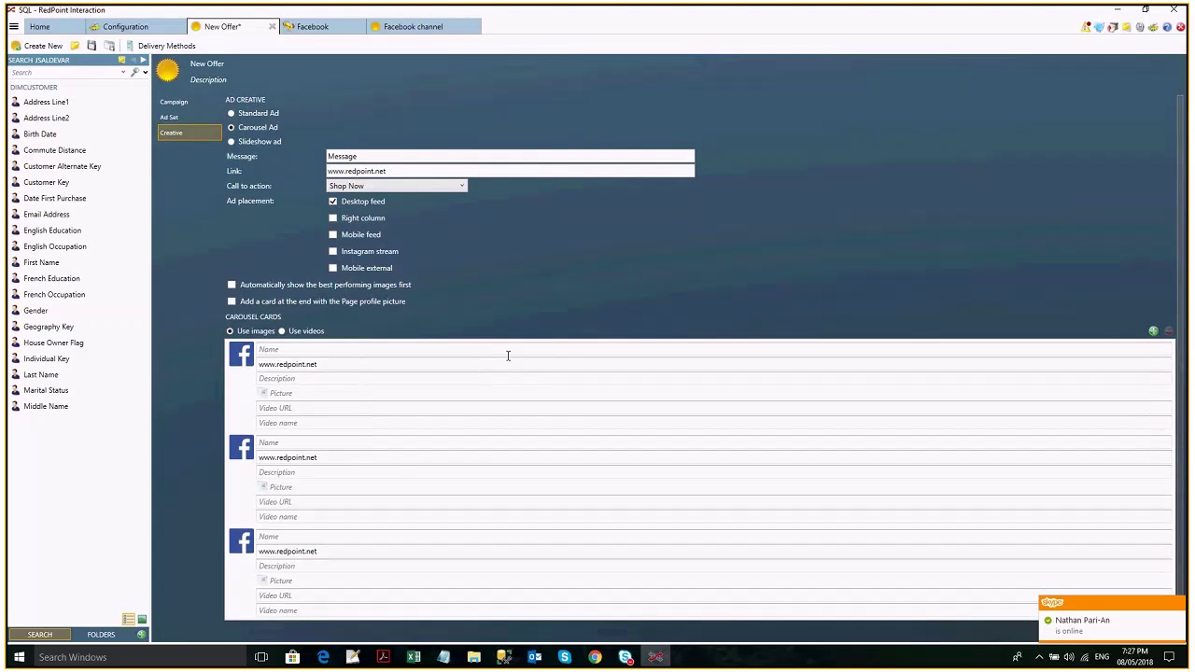
pyautogui.click(508, 355)
pyautogui.write('Card 1')
# Give the cards the RedPoint, Google Chrome and Male pictures.
pyautogui.click(355, 398)
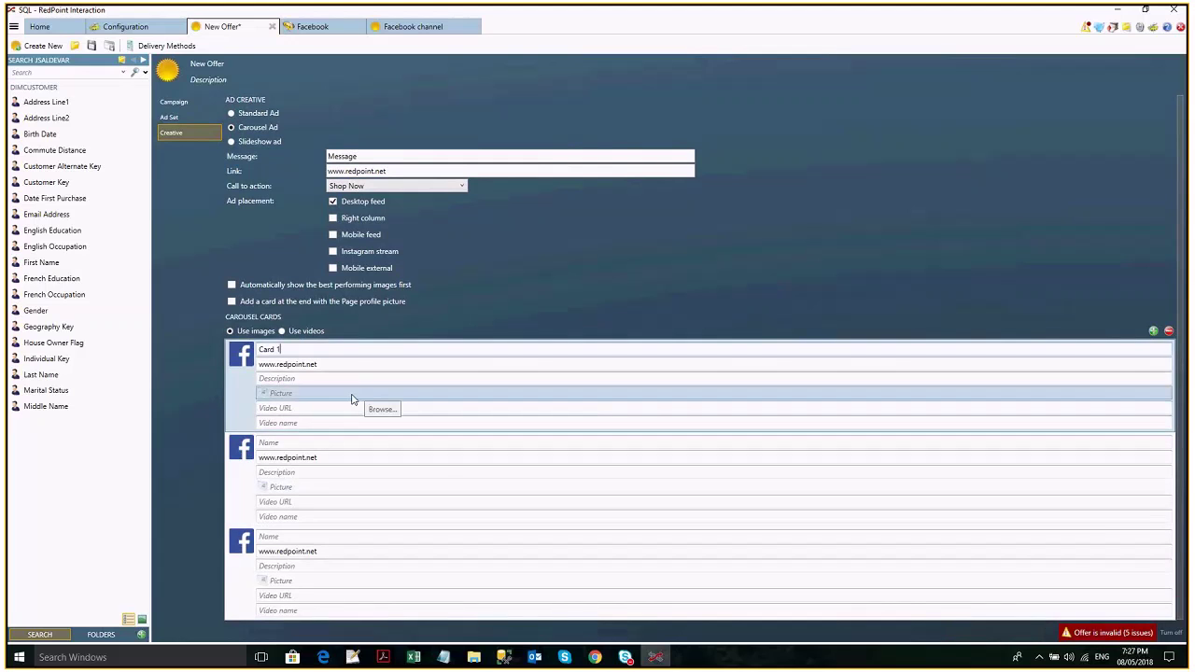
pyautogui.click(352, 400)
pyautogui.click(285, 425)
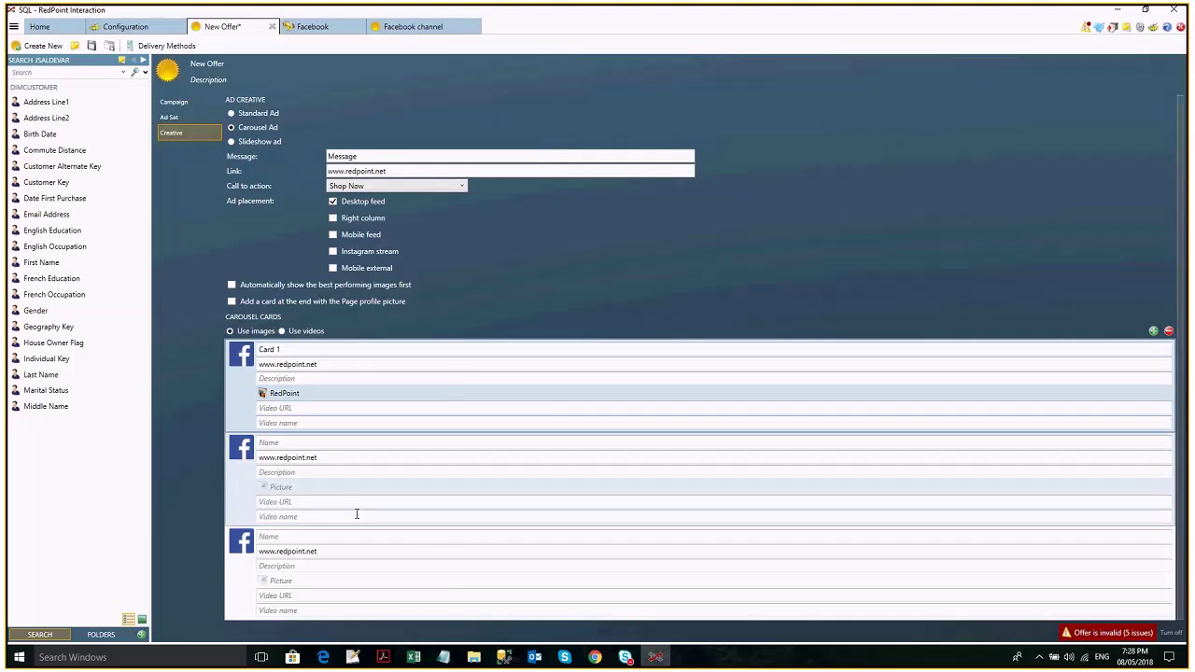
pyautogui.click(280, 490)
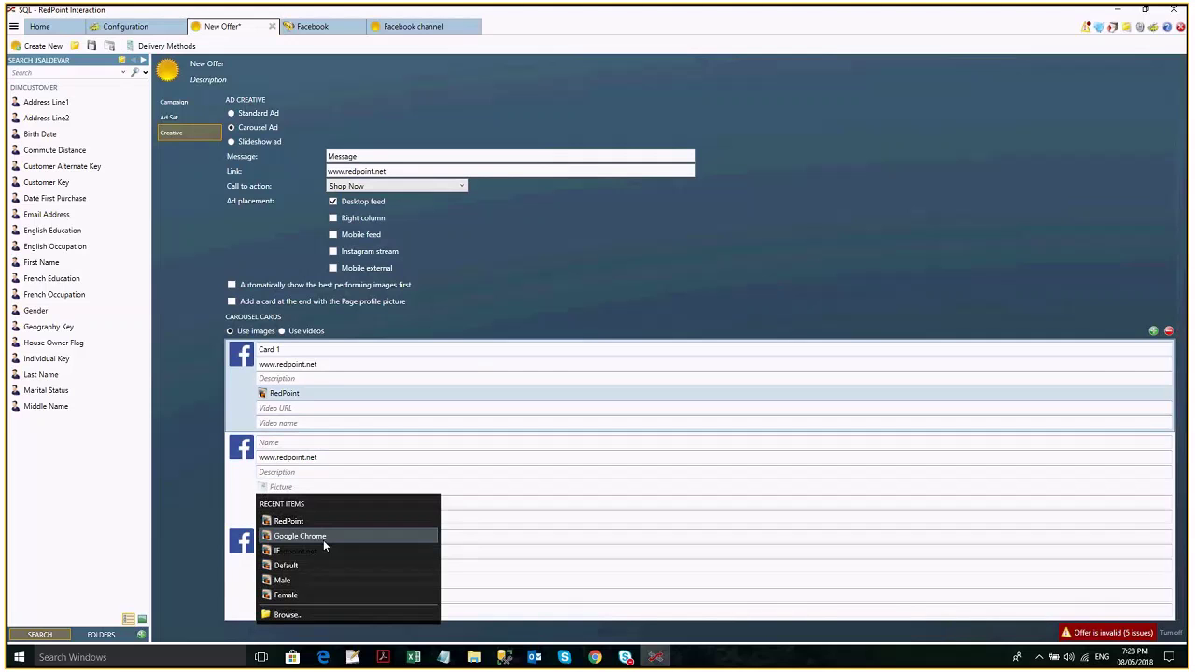
pyautogui.click(317, 537)
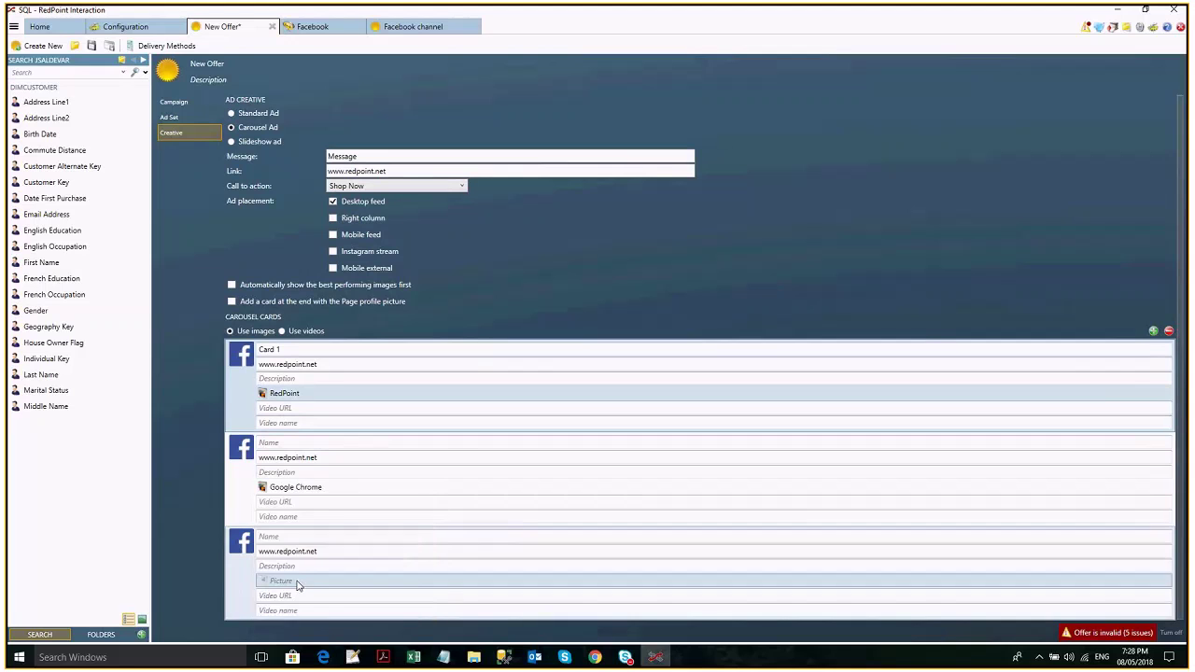
pyautogui.click(297, 582)
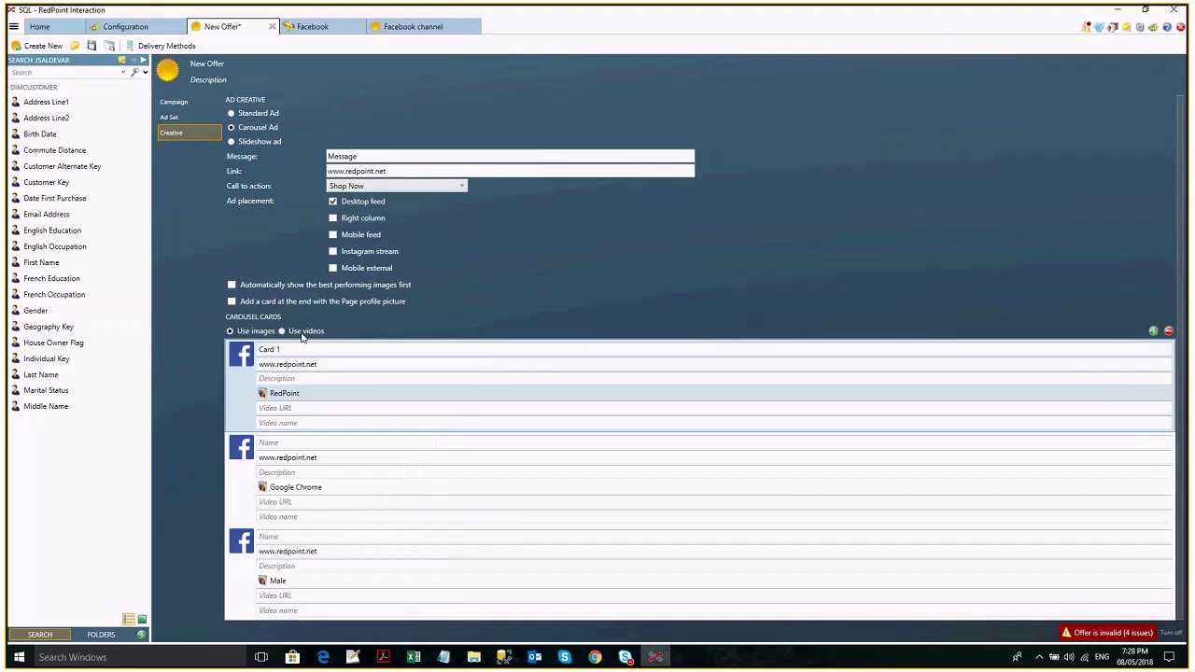
# Switch the carousel cards to videos and toggle showing best-performing images first.
pyautogui.click(329, 407)
pyautogui.click(595, 657)
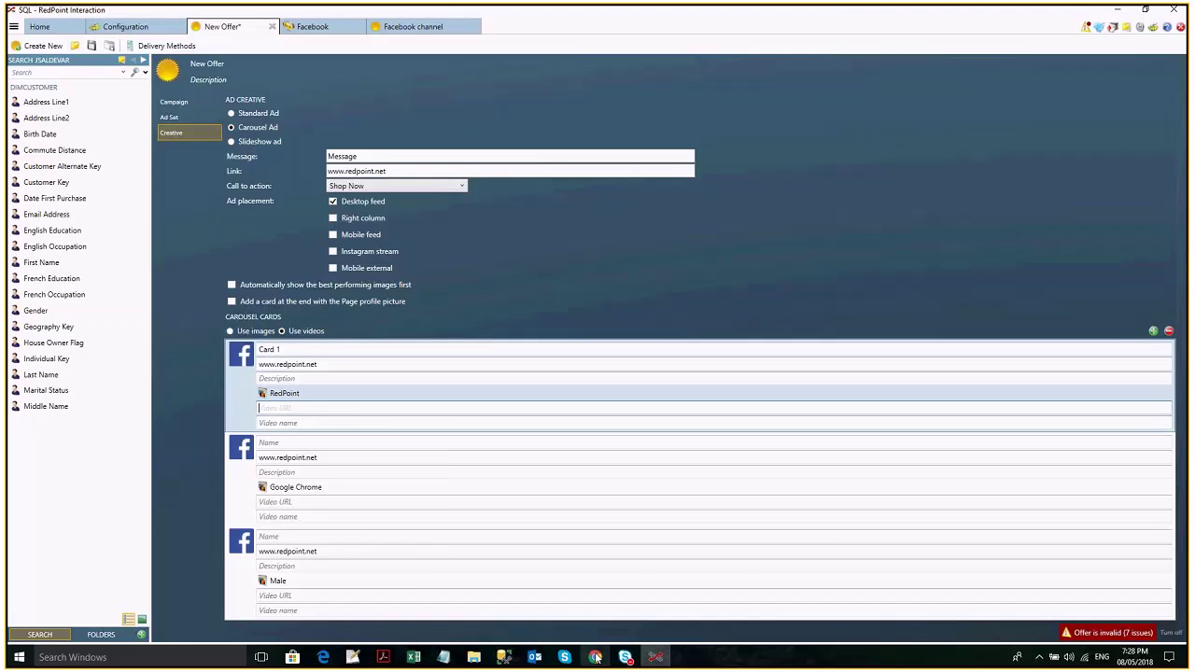
pyautogui.click(595, 657)
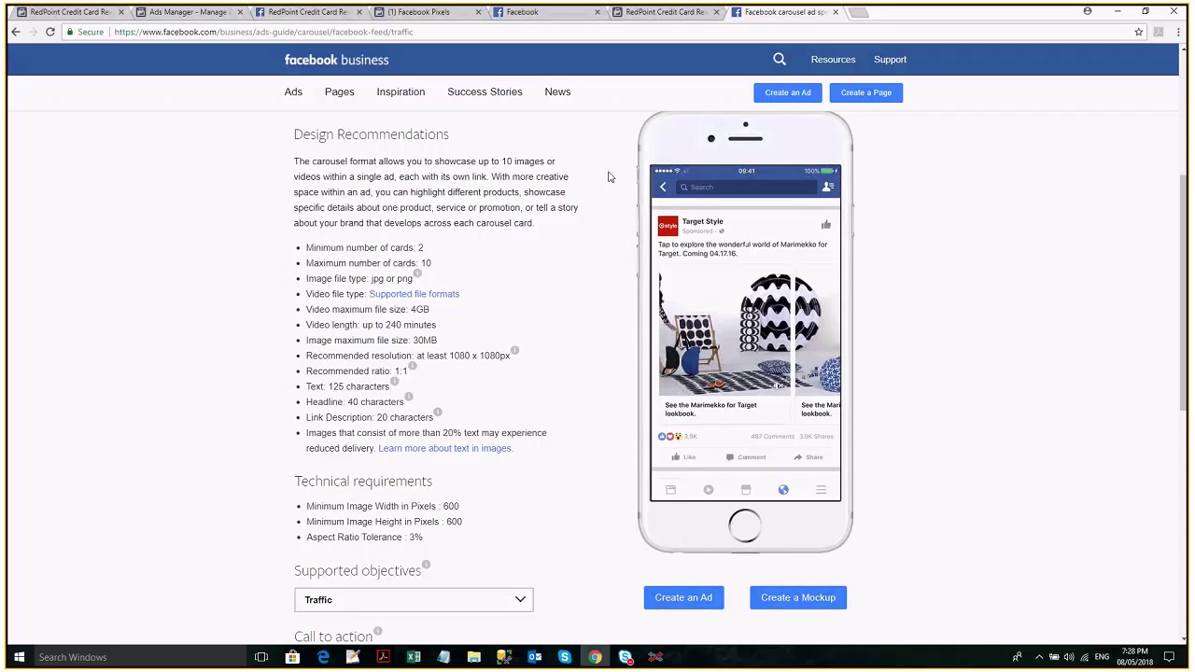
pyautogui.hotkey('alt', 'Tab')
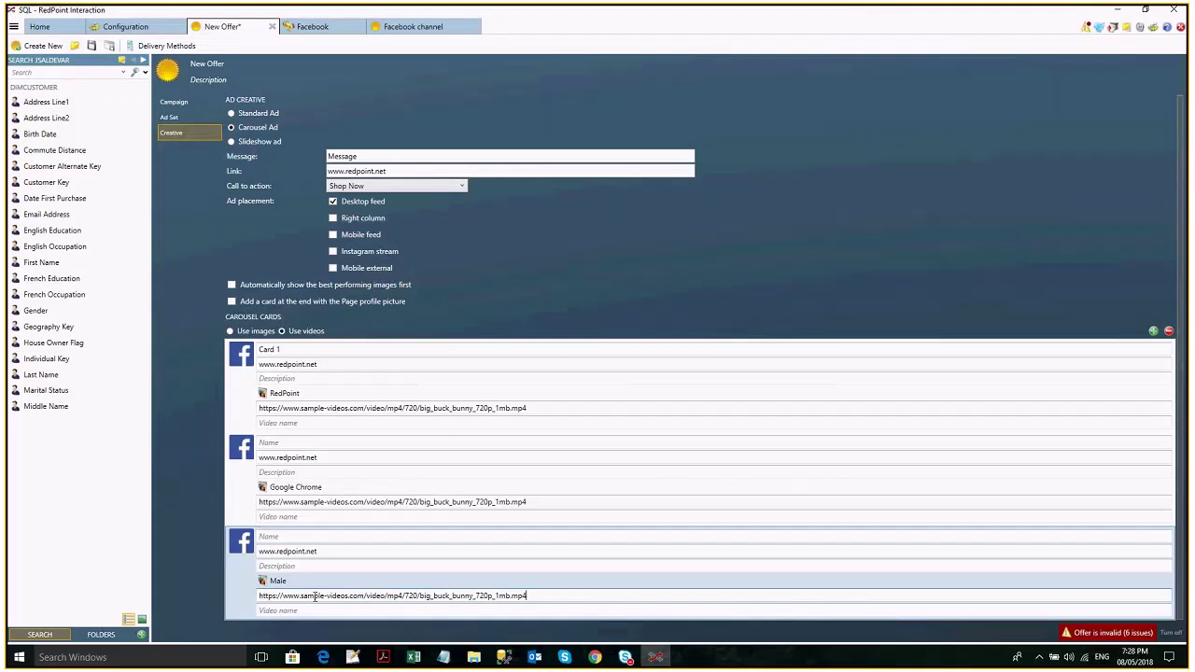
pyautogui.click(365, 378)
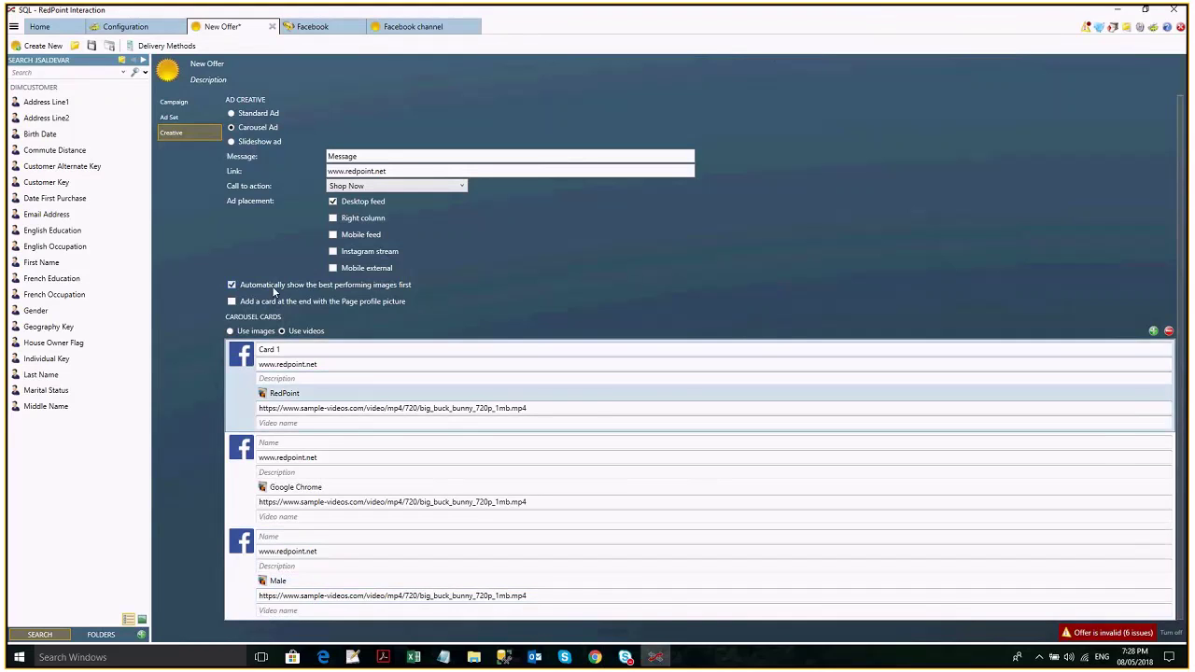
pyautogui.moveTo(607, 663)
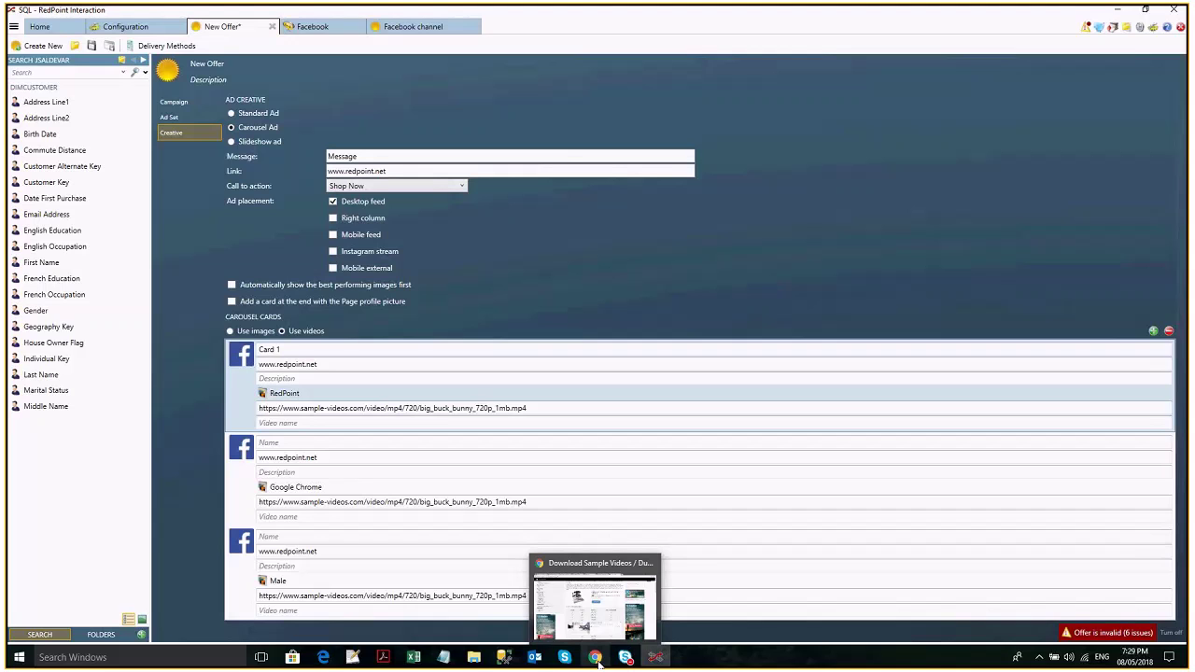
# Search 'facebook carousel ads' in a new tab and open Facebook's carousel specs page.
pyautogui.click(598, 661)
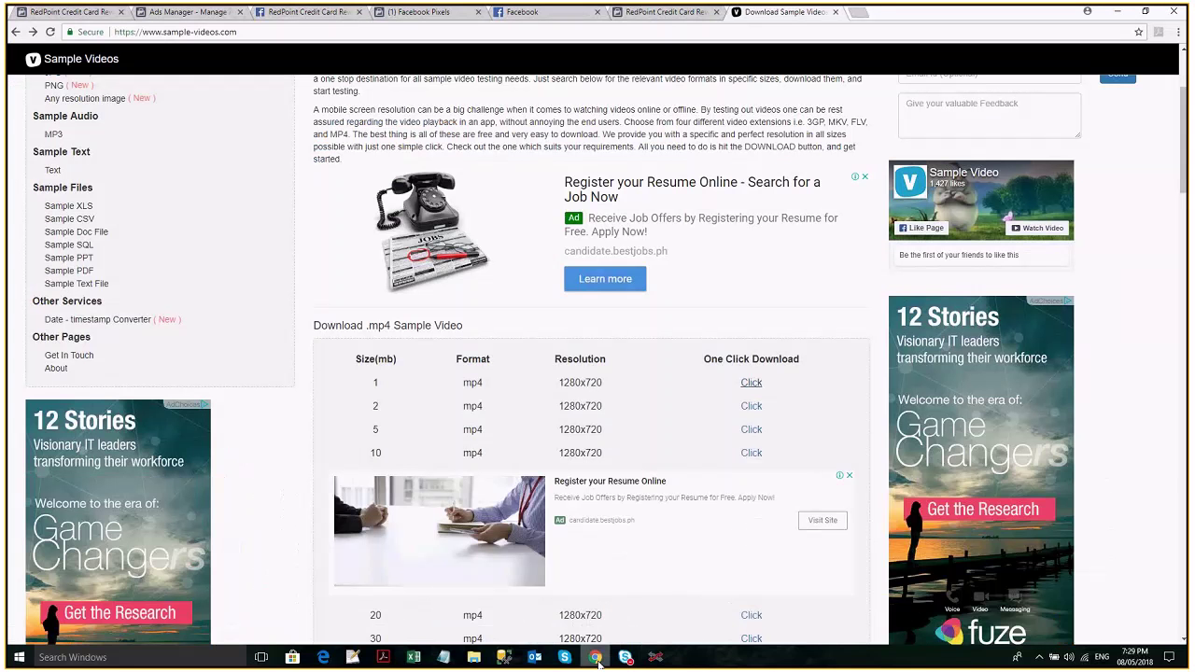
pyautogui.click(859, 12)
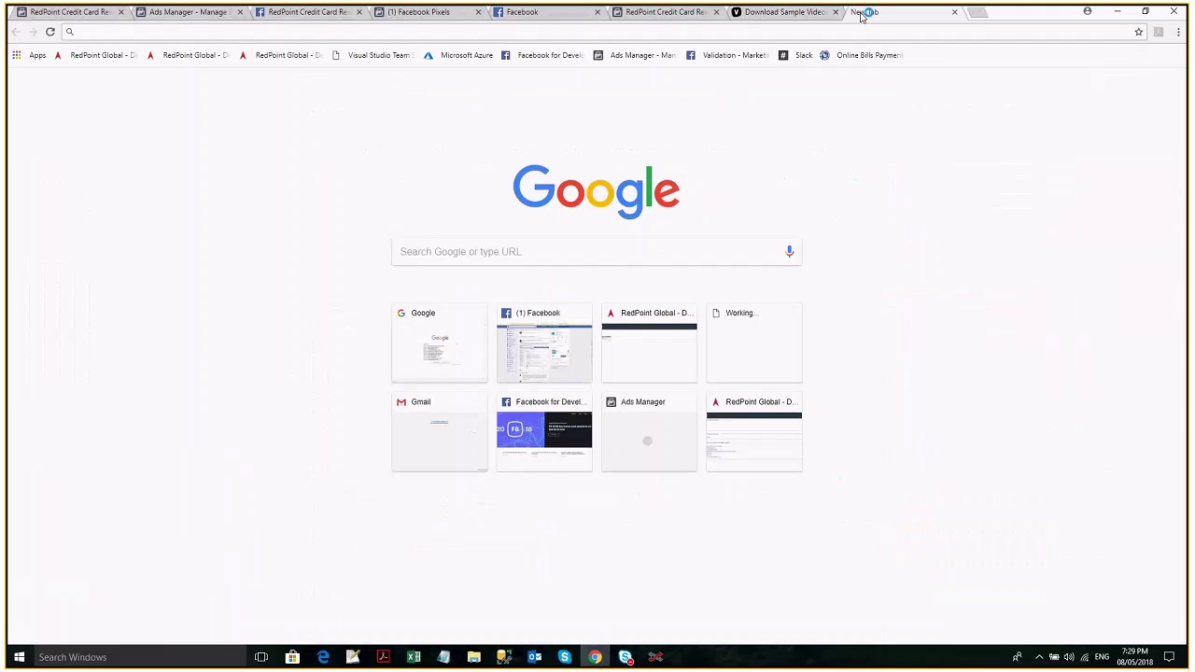
pyautogui.write('facebook carousel ads')
pyautogui.press('Return')
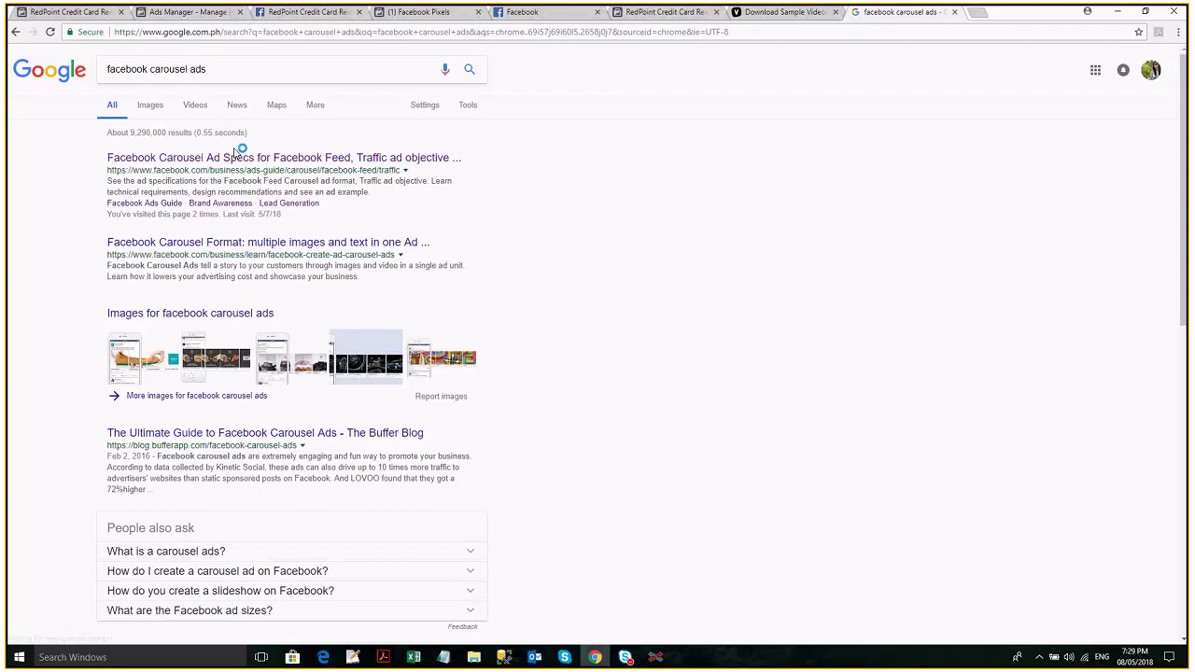
pyautogui.click(238, 157)
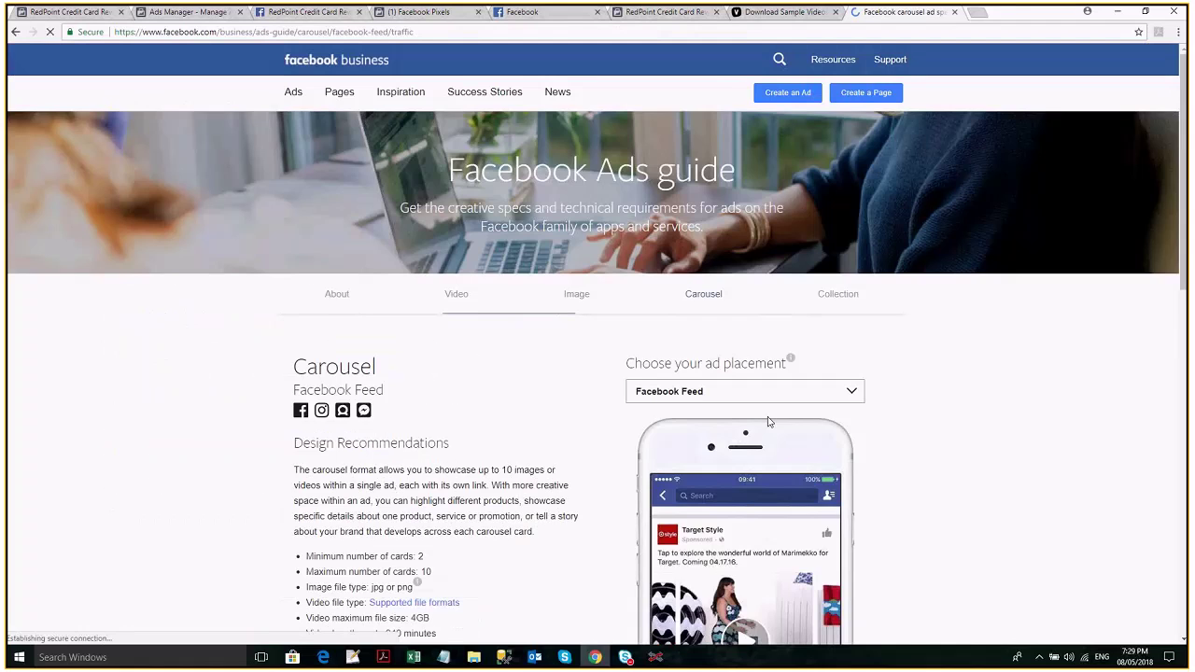
pyautogui.scroll(-3, 769, 422)
pyautogui.moveTo(657, 658)
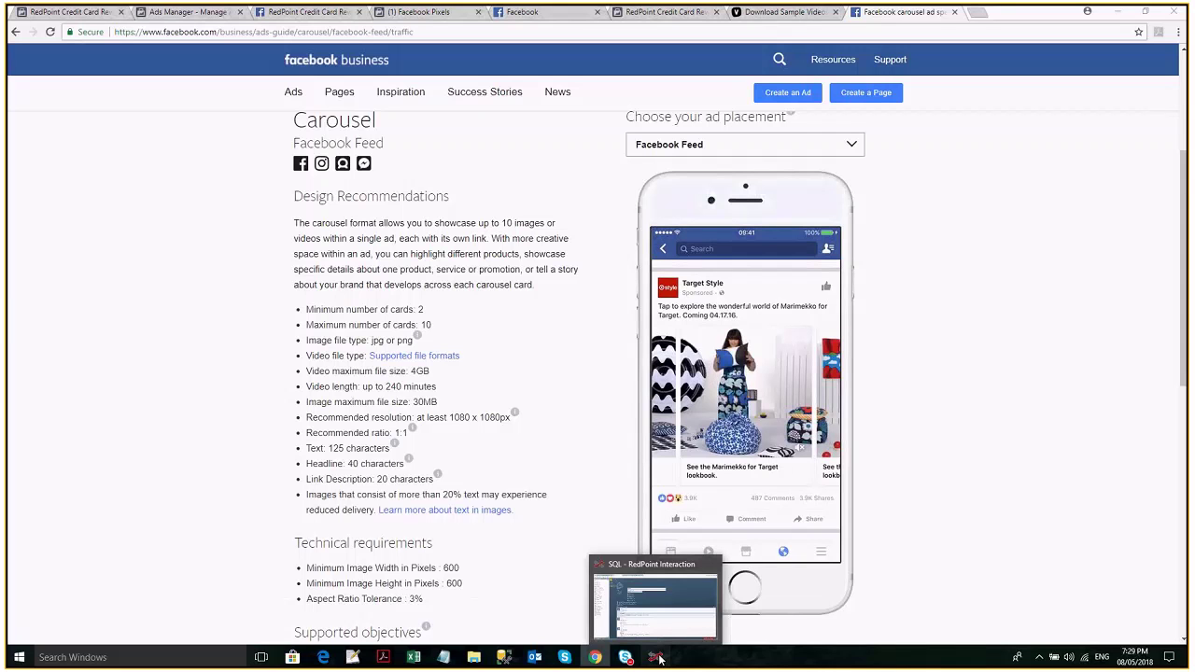
pyautogui.click(658, 658)
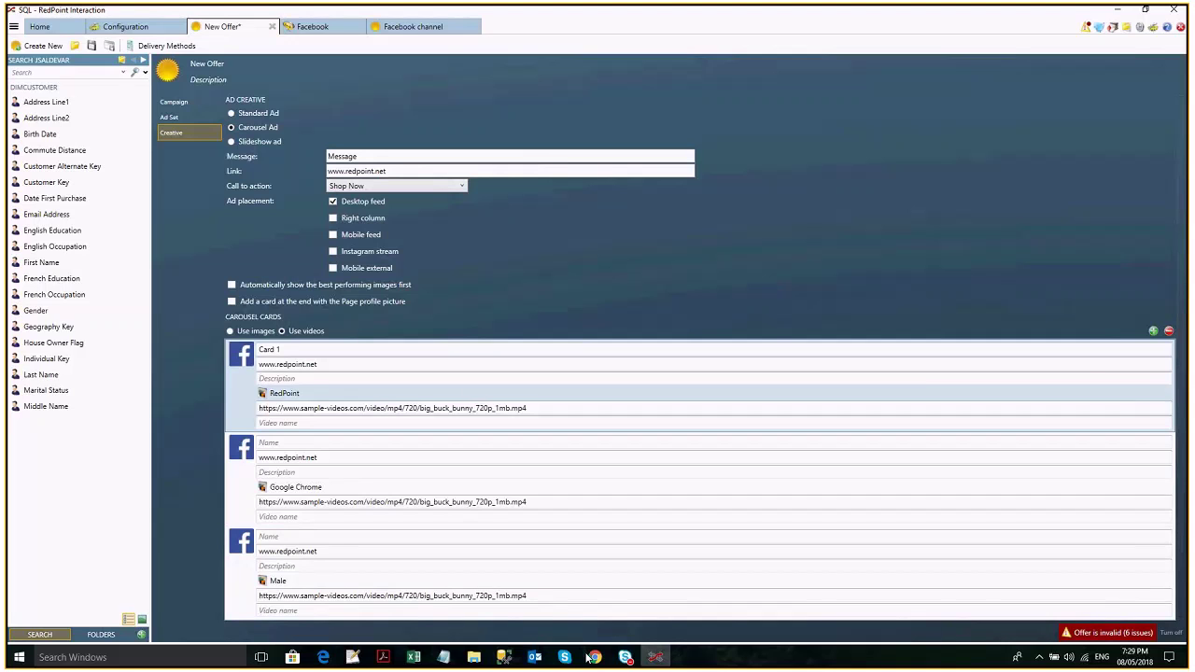
# Tick 'Add a card at the end with the Page profile picture' after checking the preview.
pyautogui.click(593, 657)
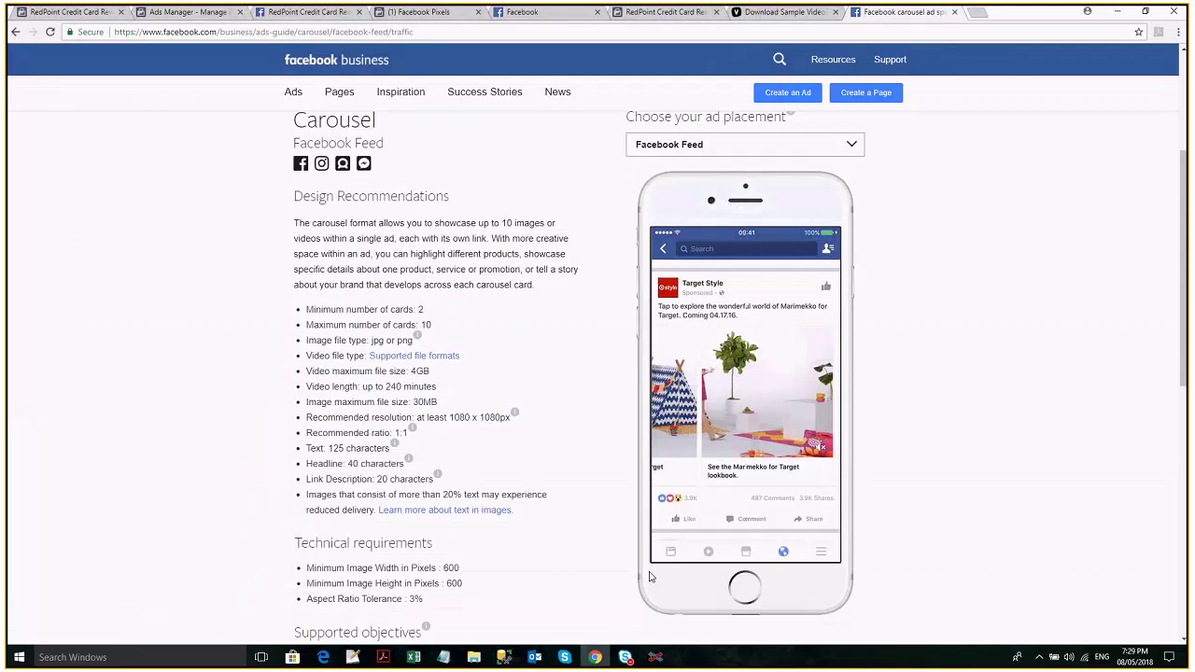
pyautogui.moveTo(783, 406)
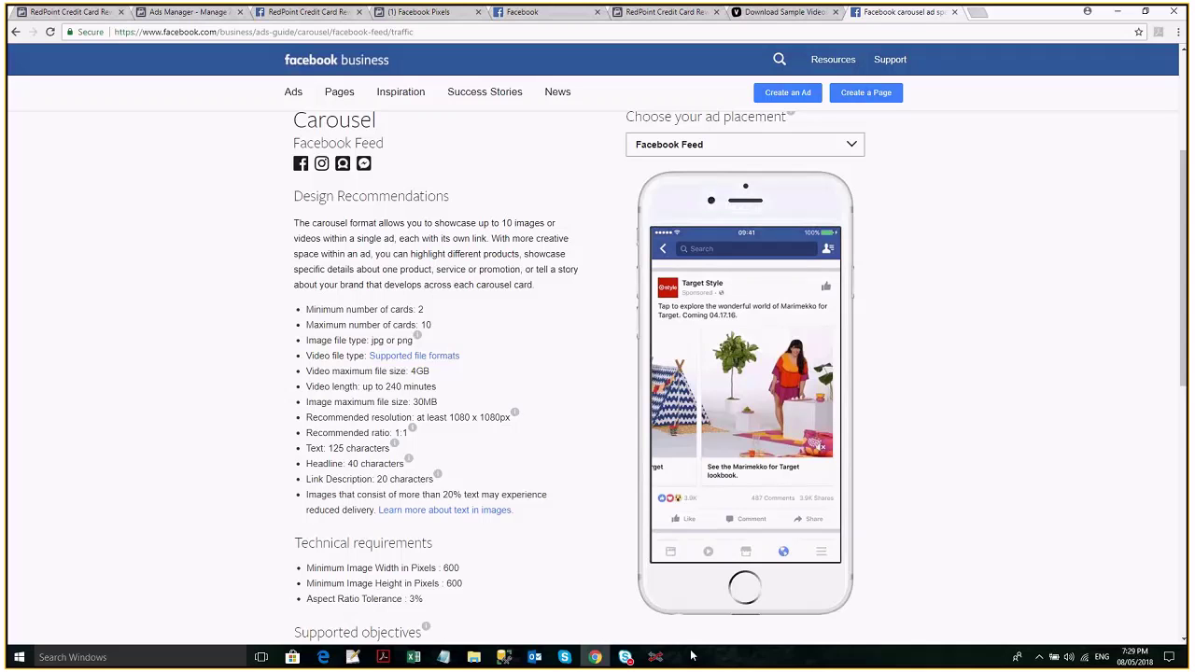
pyautogui.click(657, 658)
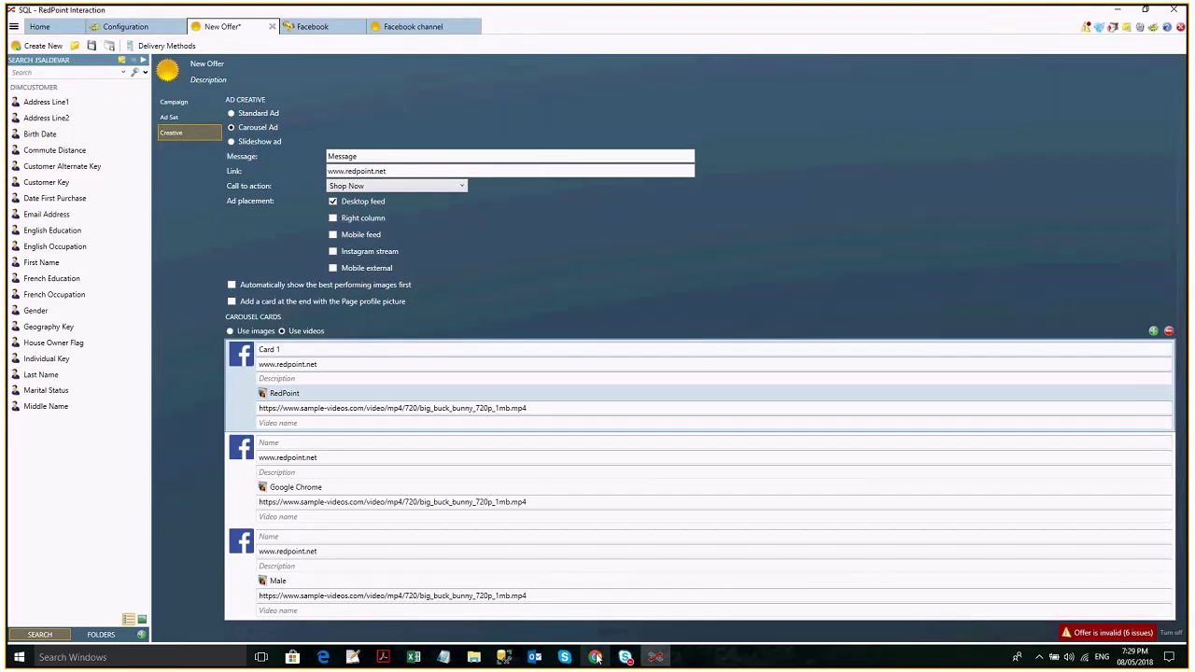
pyautogui.click(595, 657)
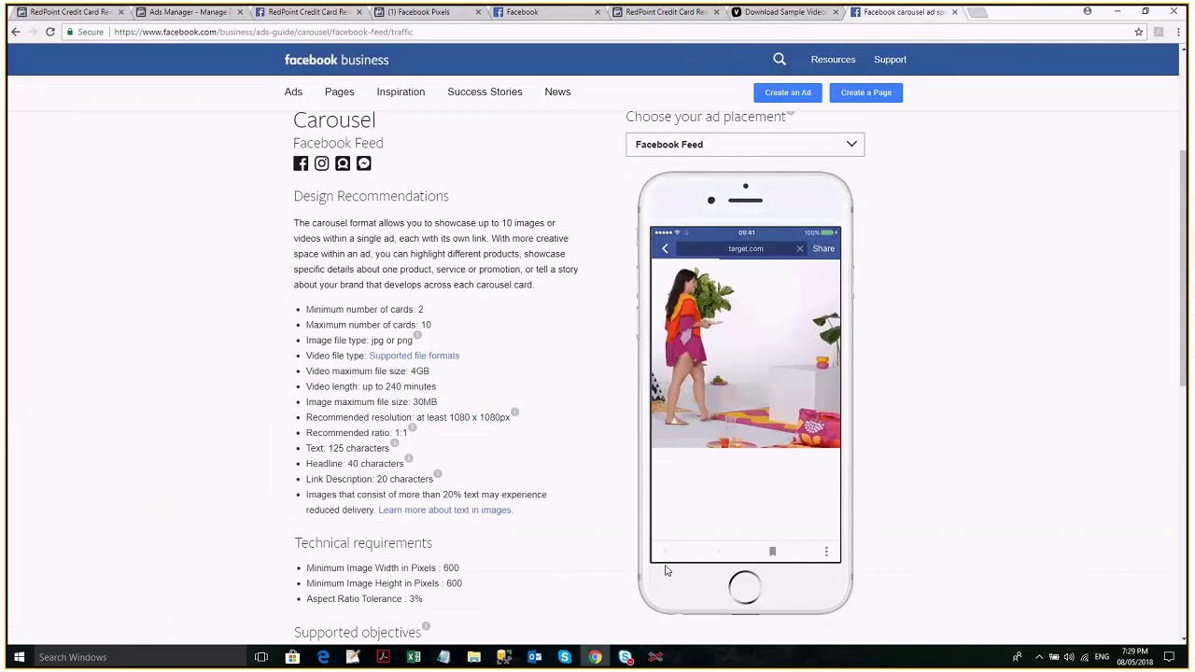
pyautogui.click(665, 660)
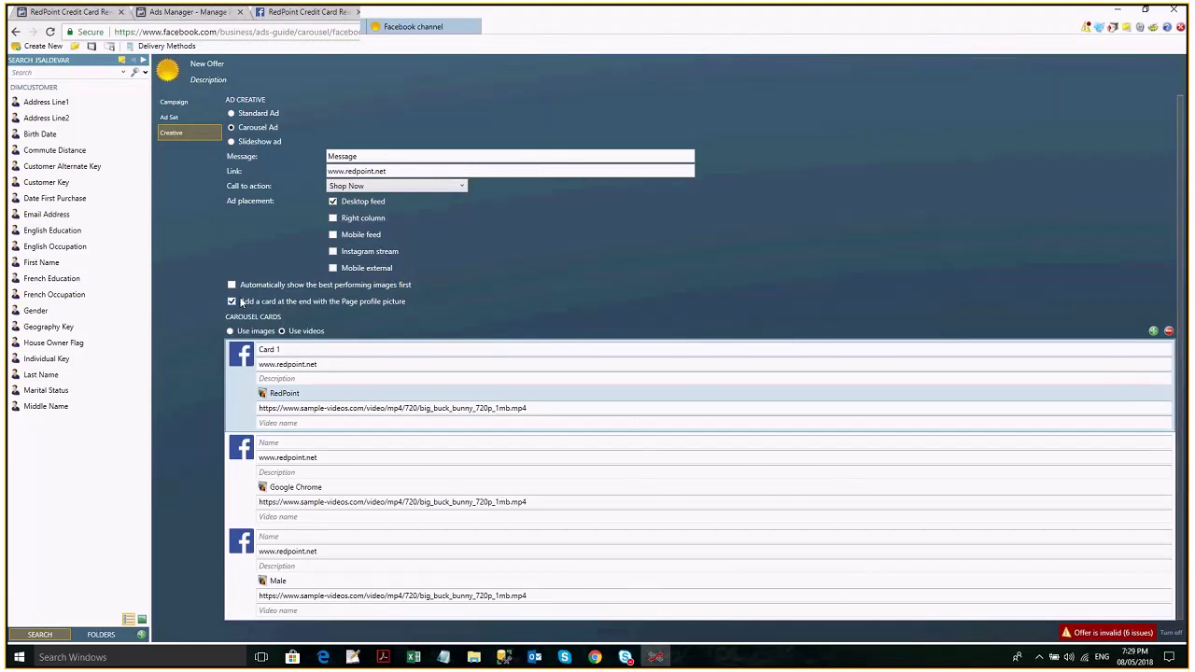
pyautogui.hotkey('alt', 'Tab')
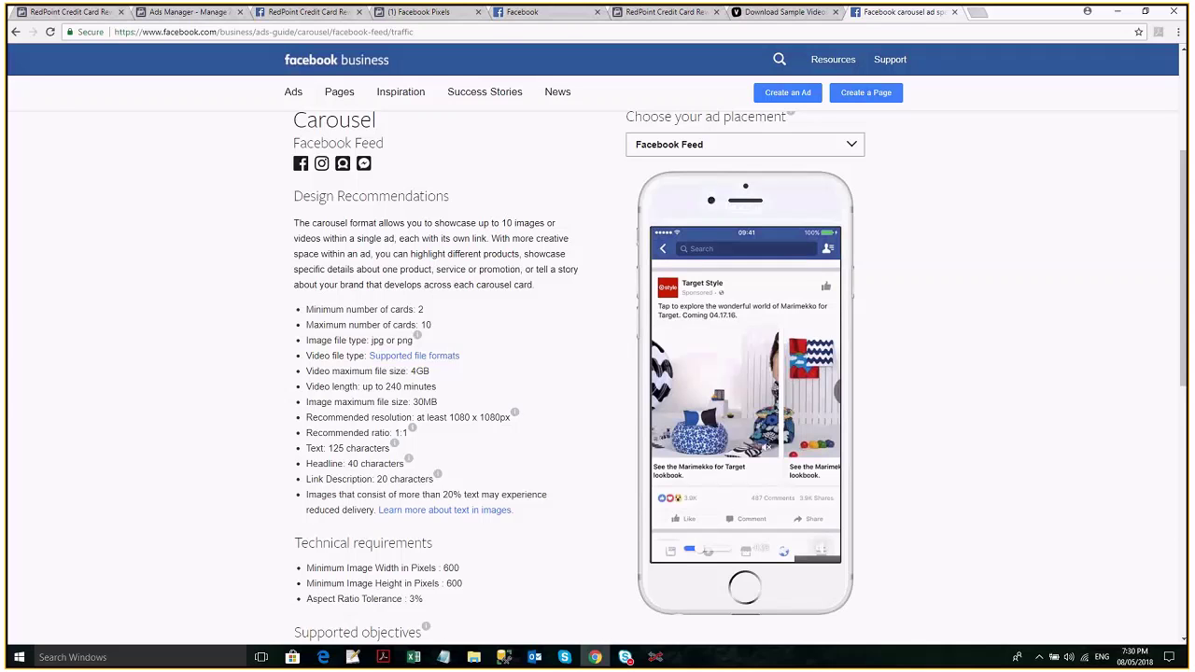
pyautogui.hotkey('alt', 'Tab')
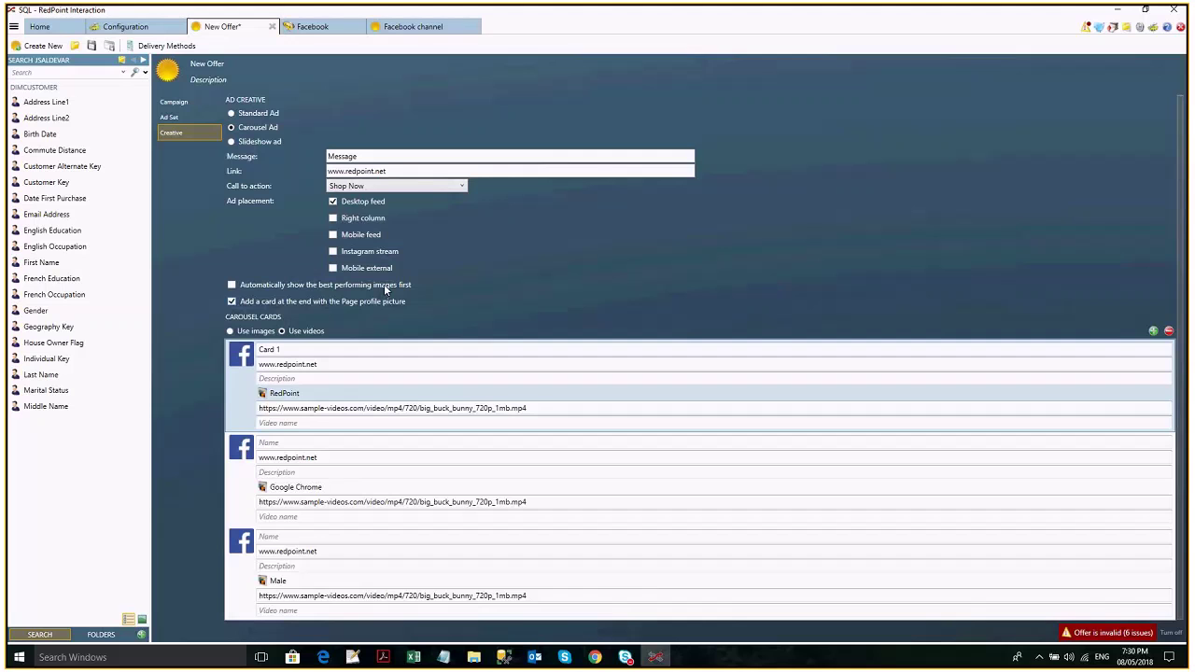
pyautogui.click(232, 141)
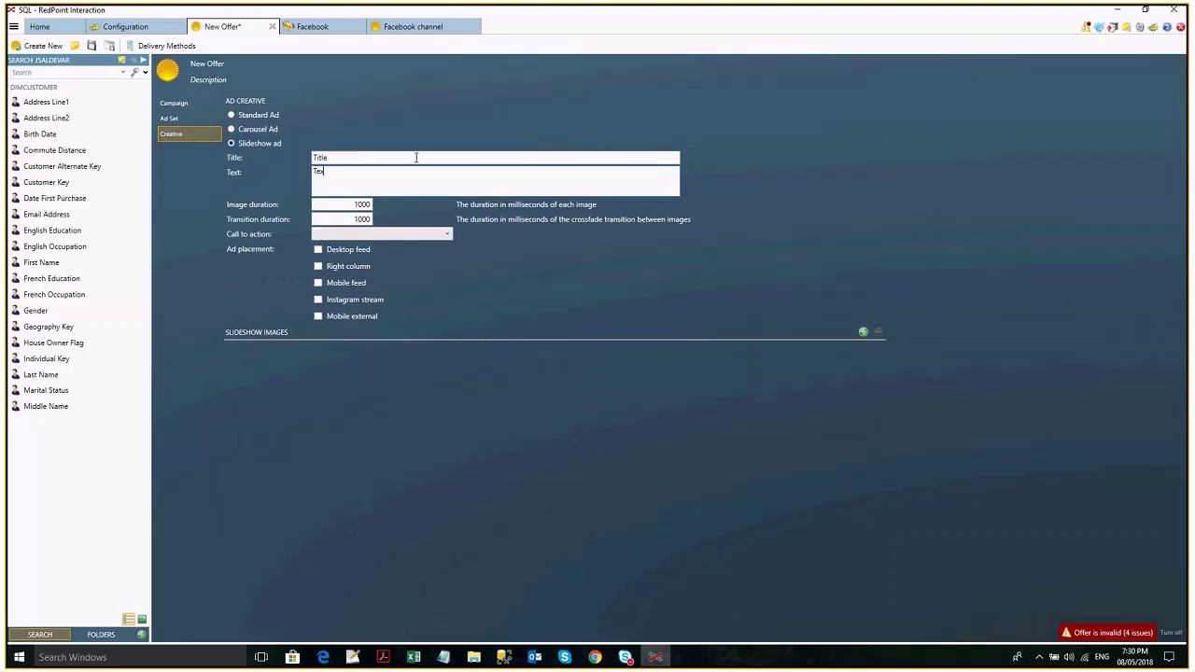
pyautogui.click(341, 209)
pyautogui.write('0')
pyautogui.click(363, 221)
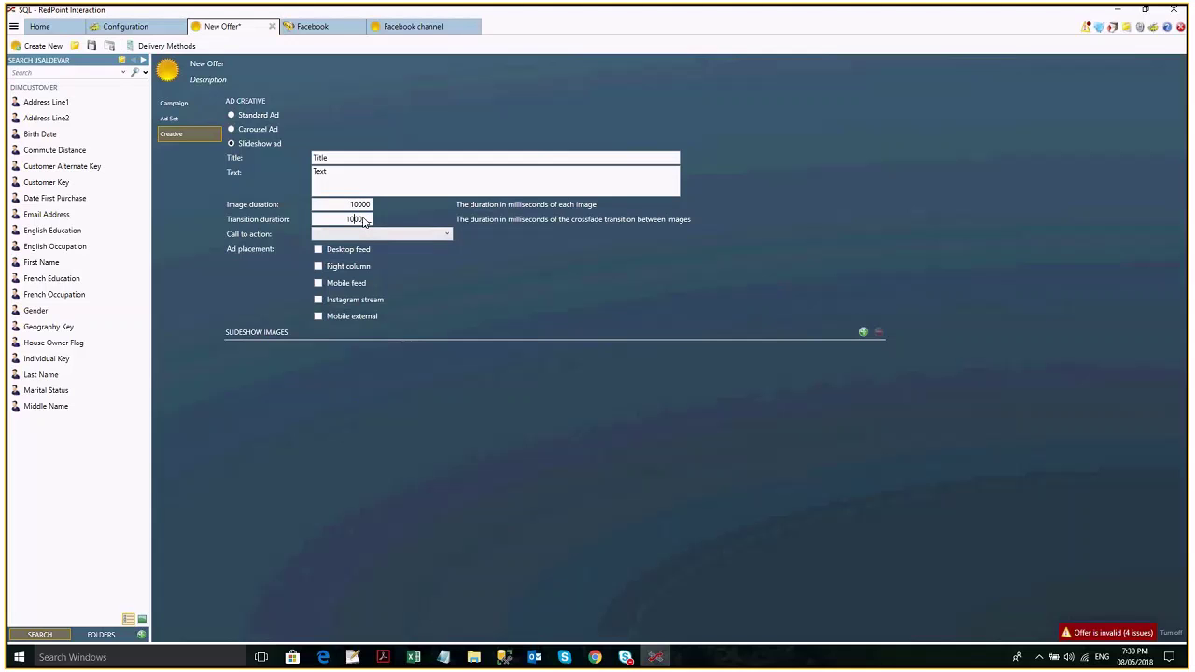
pyautogui.click(371, 238)
pyautogui.click(370, 236)
pyautogui.click(364, 249)
pyautogui.click(864, 333)
pyautogui.click(308, 355)
pyautogui.click(284, 386)
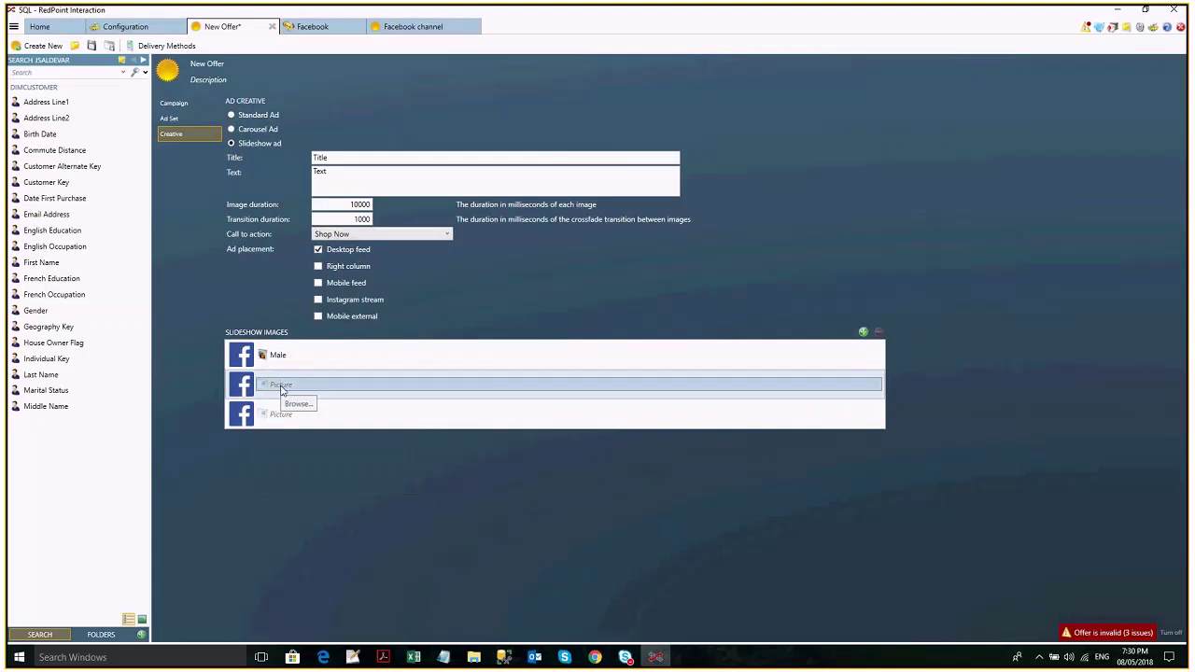
pyautogui.click(300, 419)
pyautogui.click(280, 414)
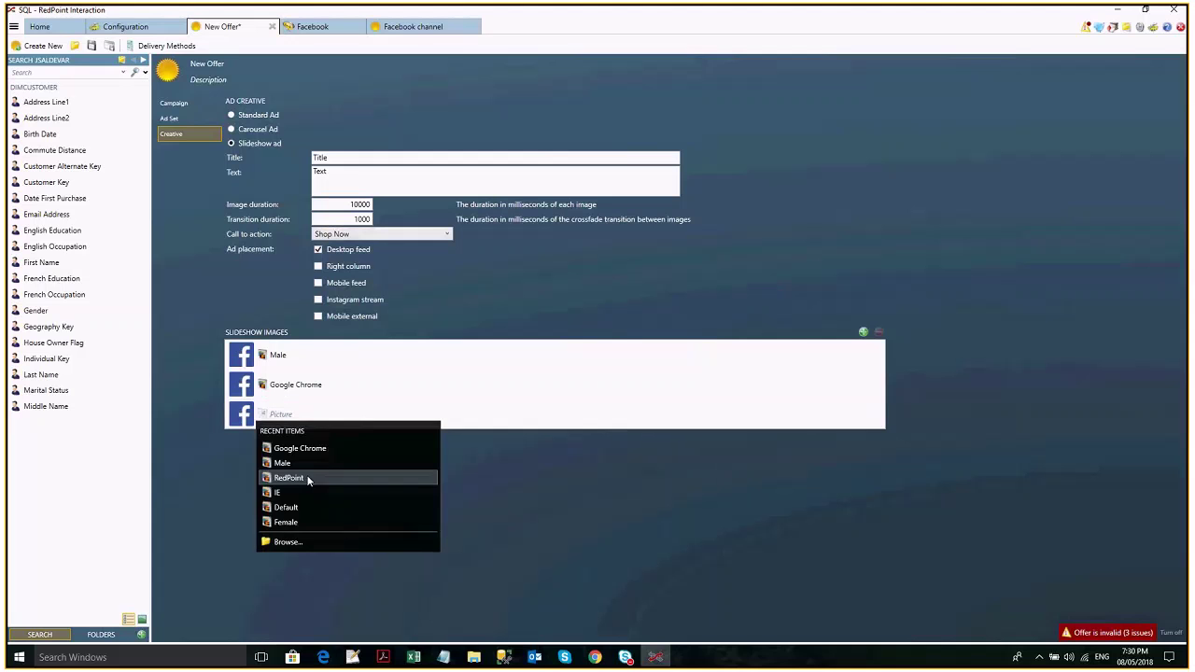
pyautogui.click(308, 479)
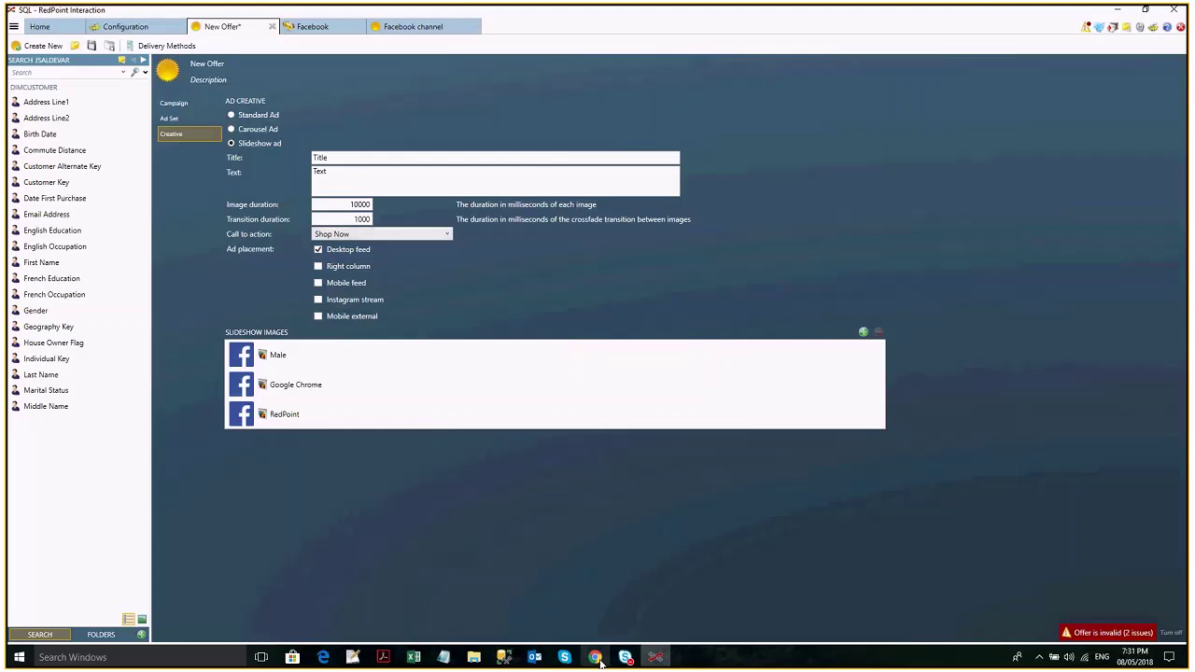
pyautogui.click(595, 658)
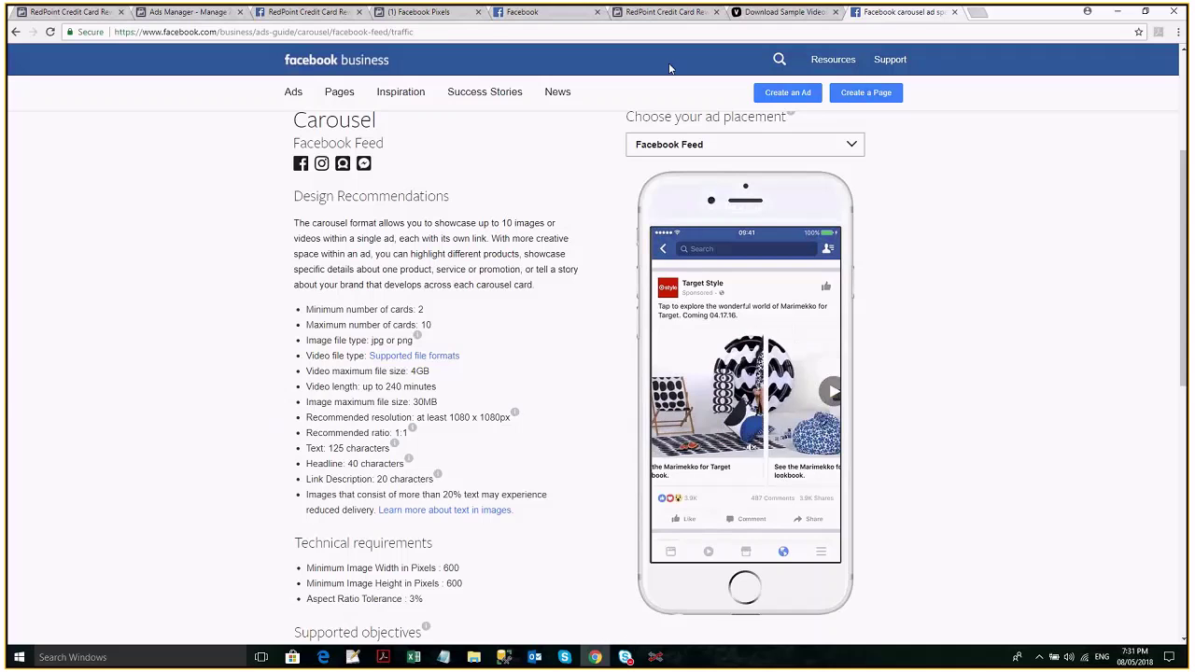
pyautogui.click(658, 658)
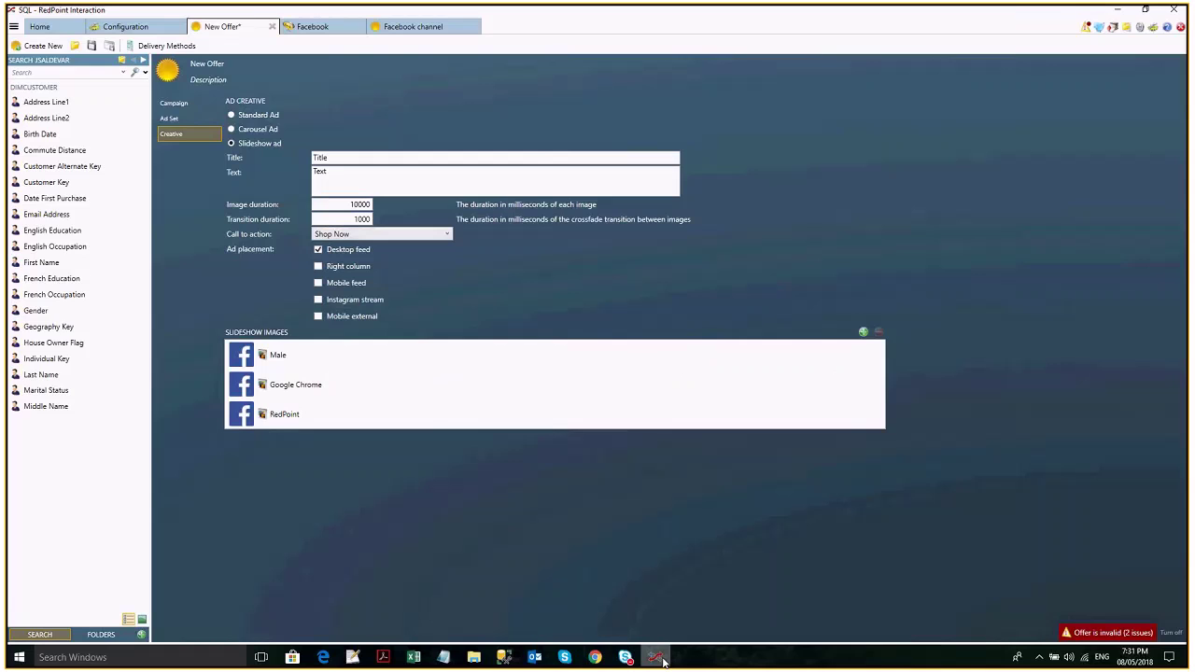
# Bring up the Ads Manager campaigns list in Chrome, then return to RedPoint Interaction.
pyautogui.click(659, 658)
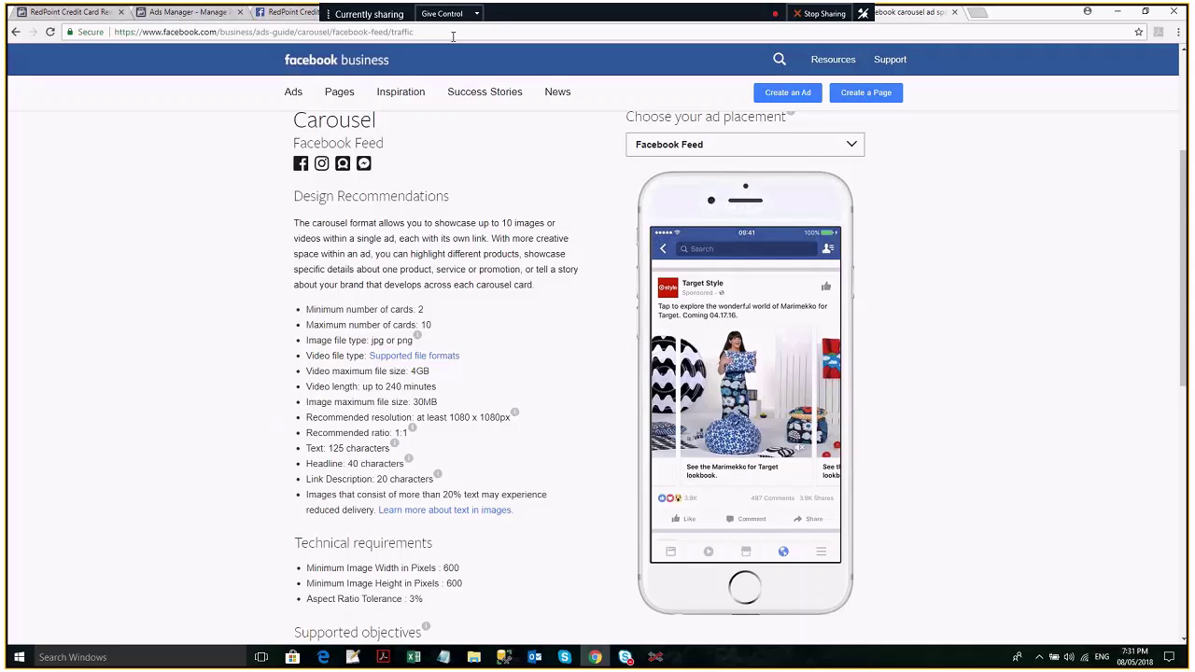
pyautogui.hotkey('ctrl', '2')
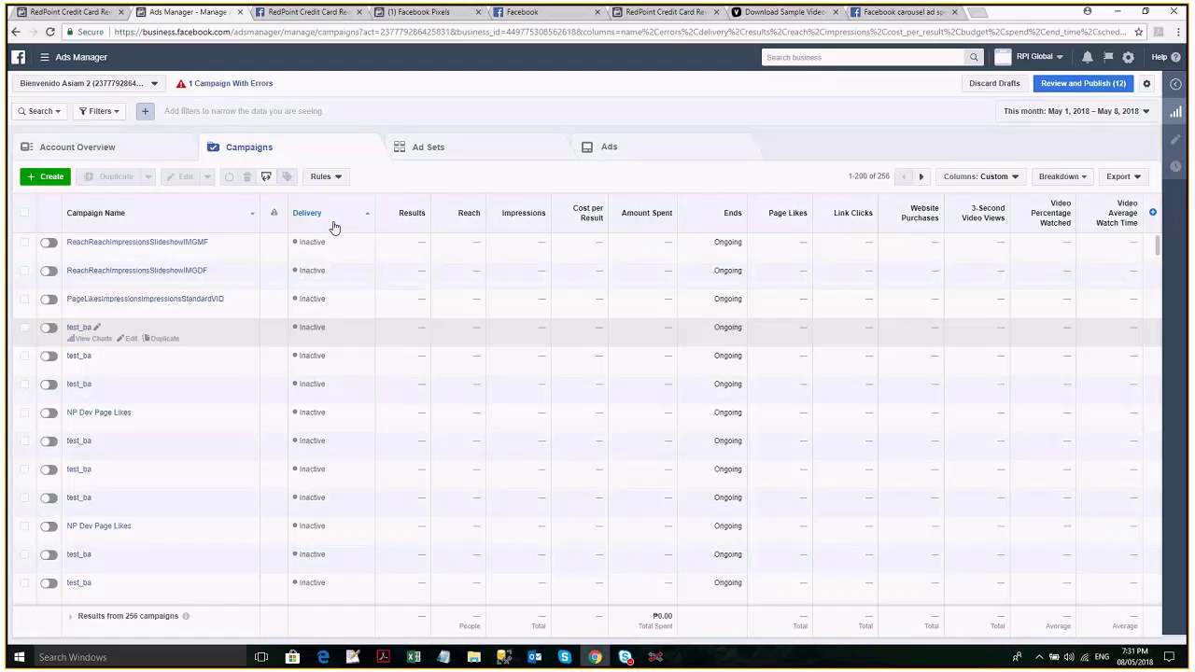
pyautogui.hotkey('alt', 'Tab')
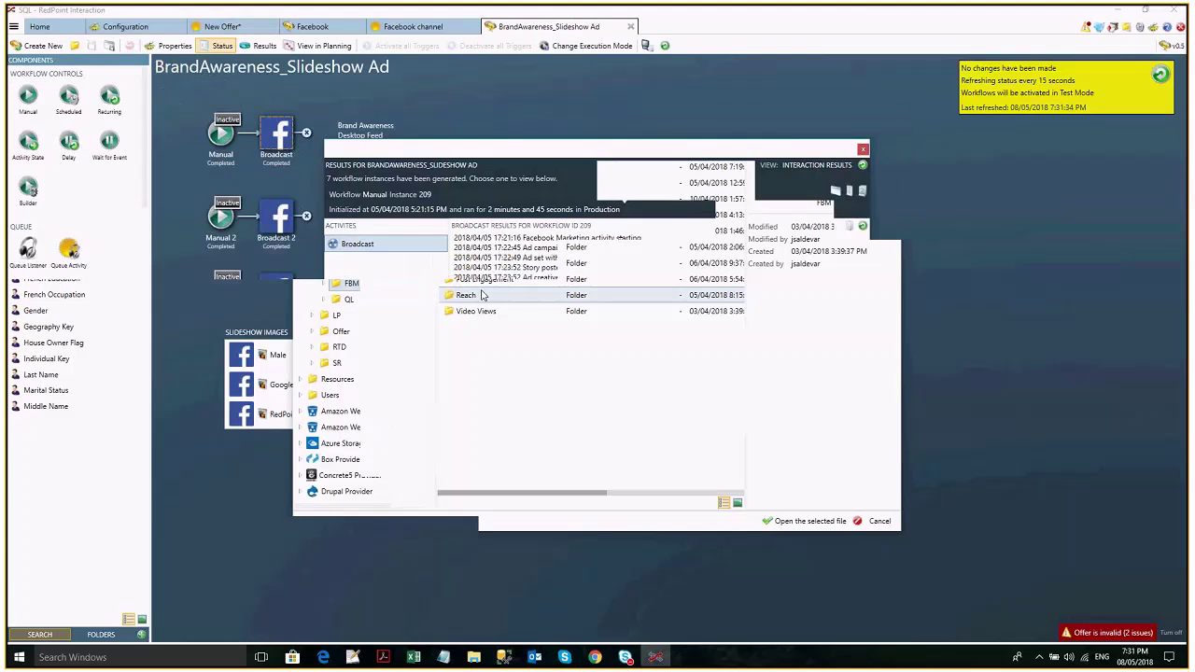
# Copy the slideshow ad set ID from the broadcast log and filter Ads Manager campaigns by it.
pyautogui.moveTo(624, 258); pyautogui.dragTo(569, 258)
pyautogui.hotkey('ctrl', 'c')
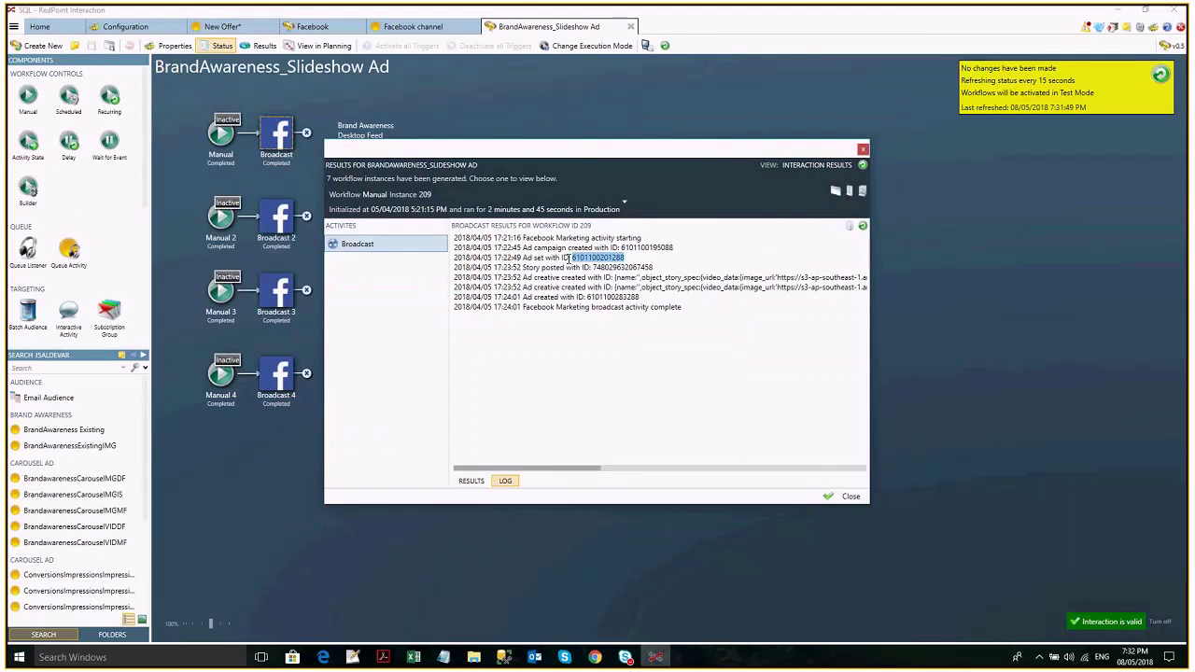
pyautogui.hotkey('alt', 'Tab')
pyautogui.hotkey('ctrl', 'v')
pyautogui.press('Return')
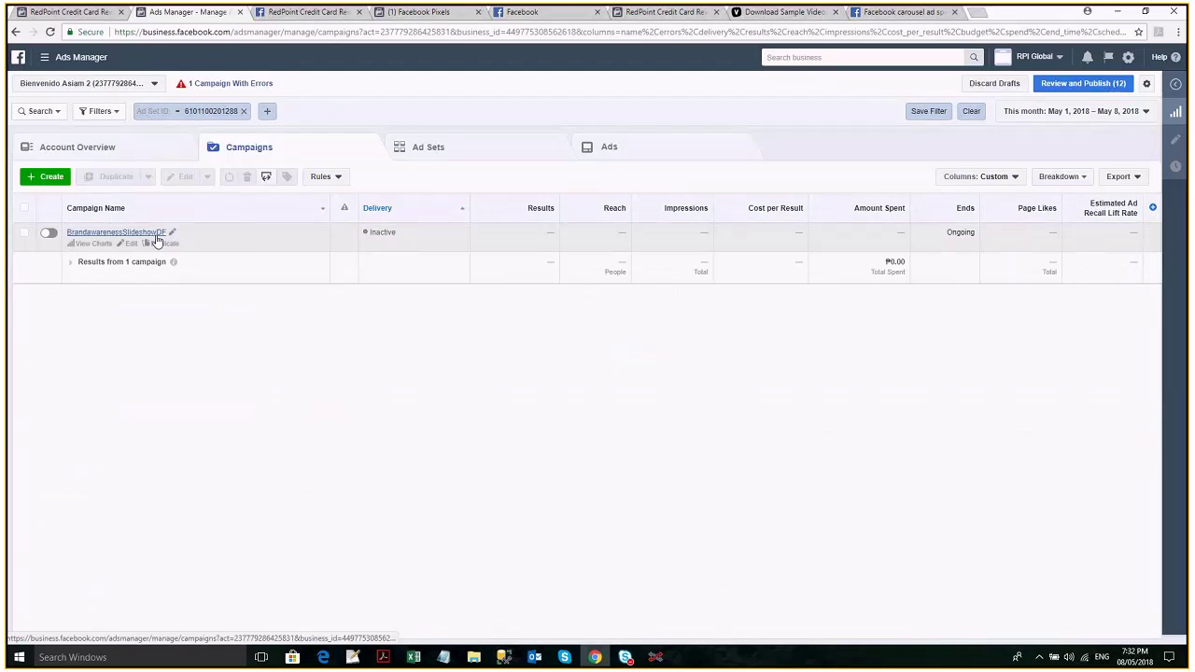
# Drill into the BrandawarenessSlideshowDF campaign's ad and play its slideshow preview.
pyautogui.click(157, 240)
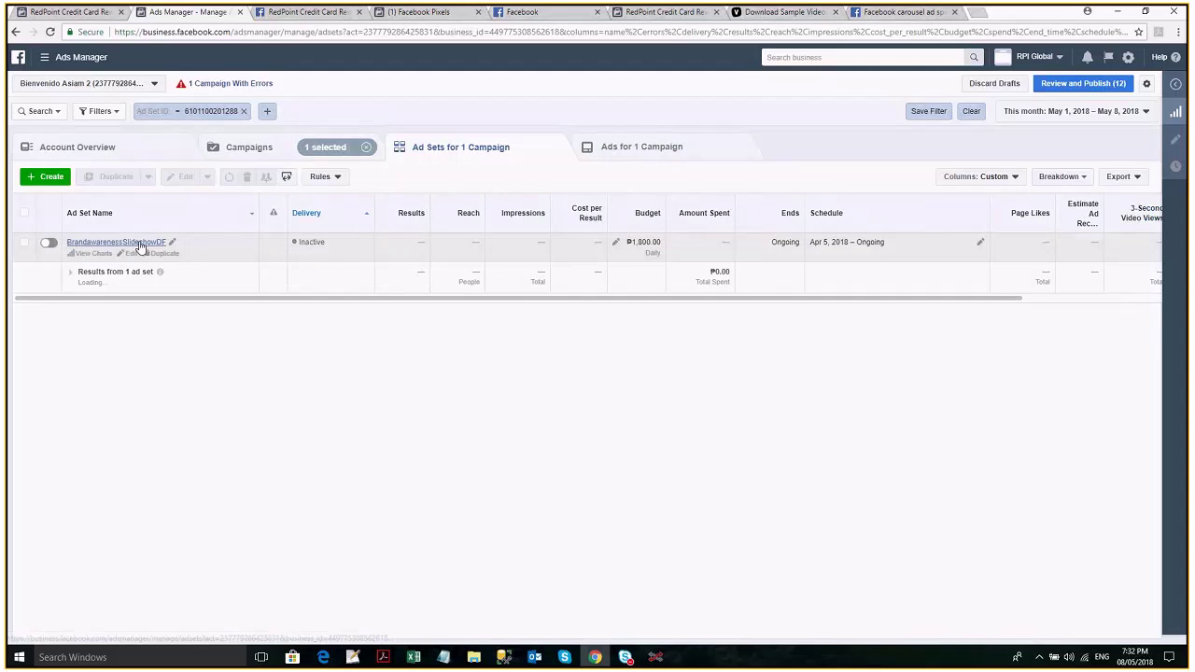
pyautogui.click(139, 245)
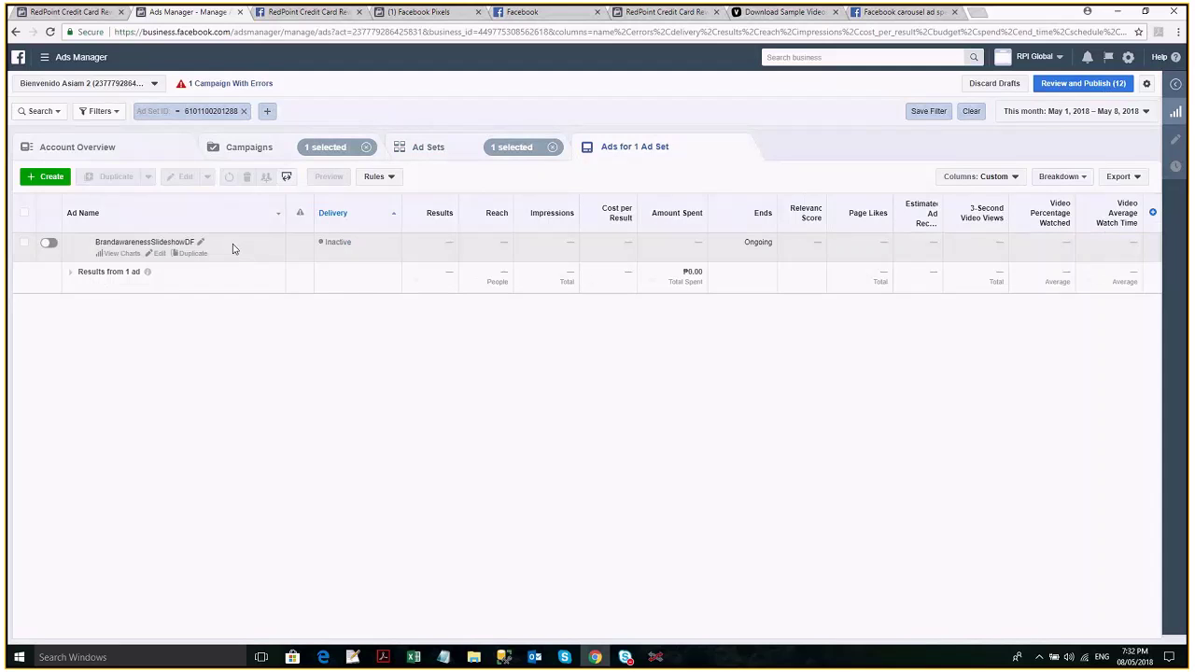
pyautogui.click(238, 253)
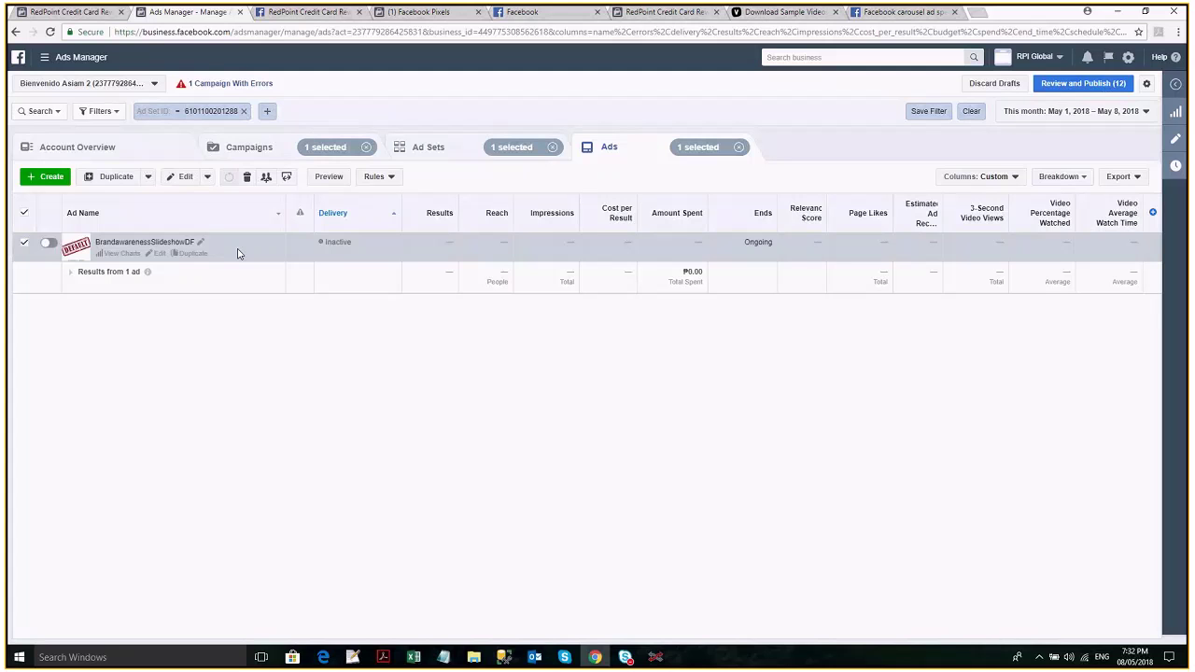
pyautogui.click(328, 176)
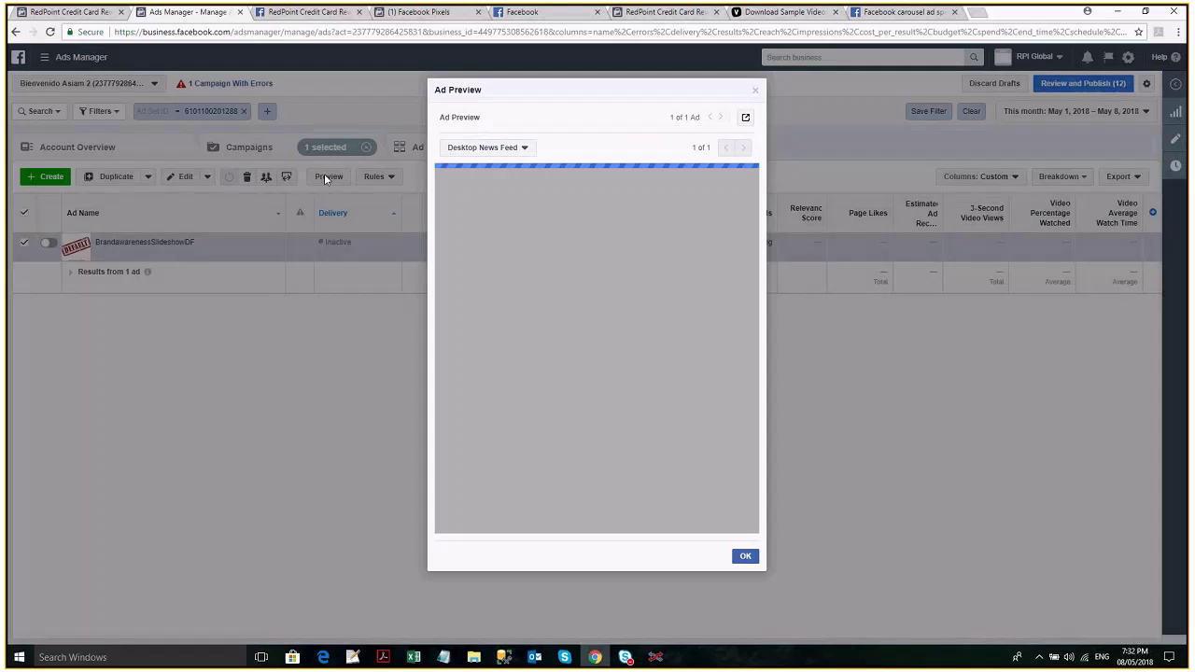
pyautogui.click(596, 372)
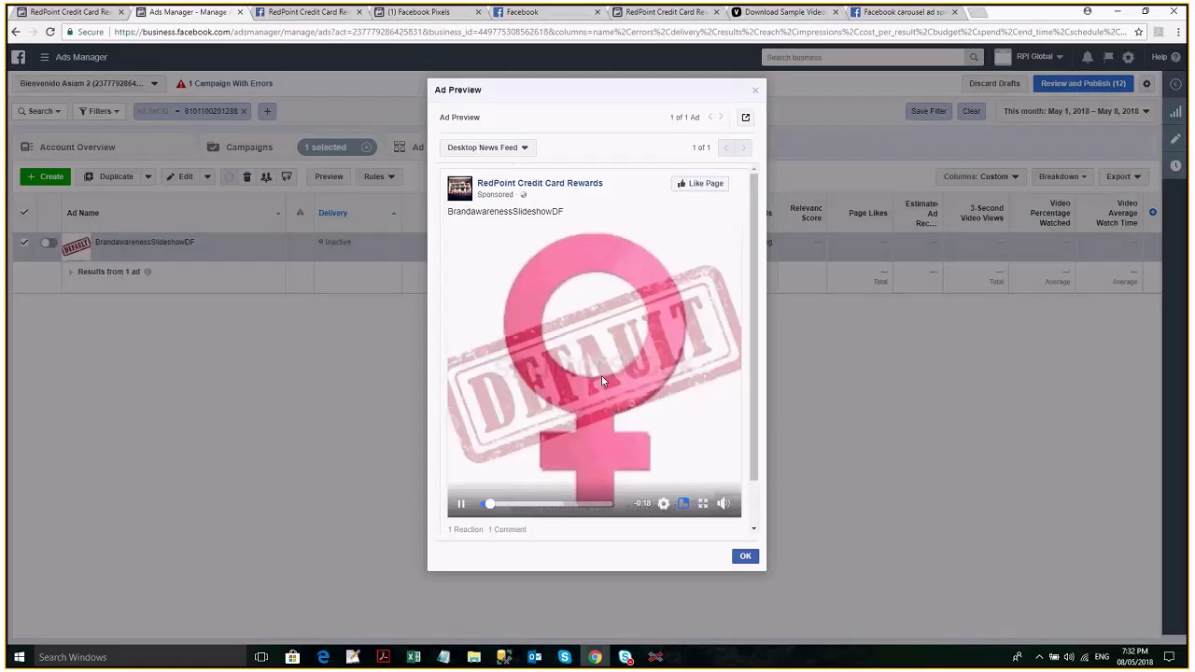
pyautogui.moveTo(757, 406); pyautogui.dragTo(758, 432)
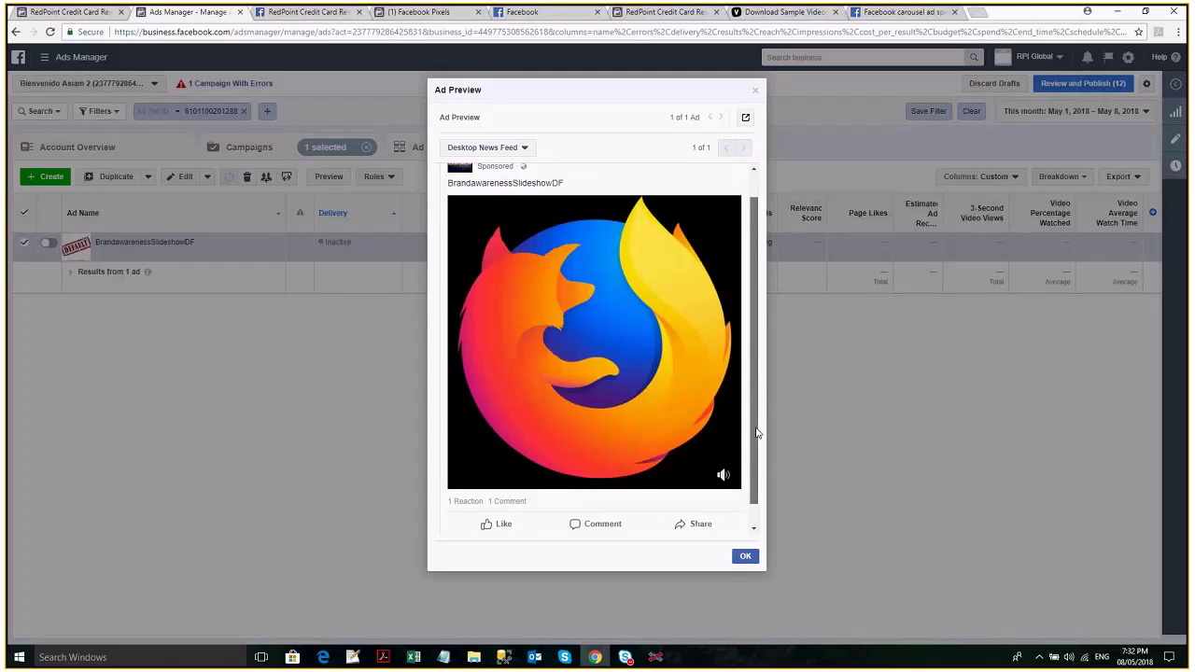
pyautogui.moveTo(757, 433); pyautogui.dragTo(753, 399)
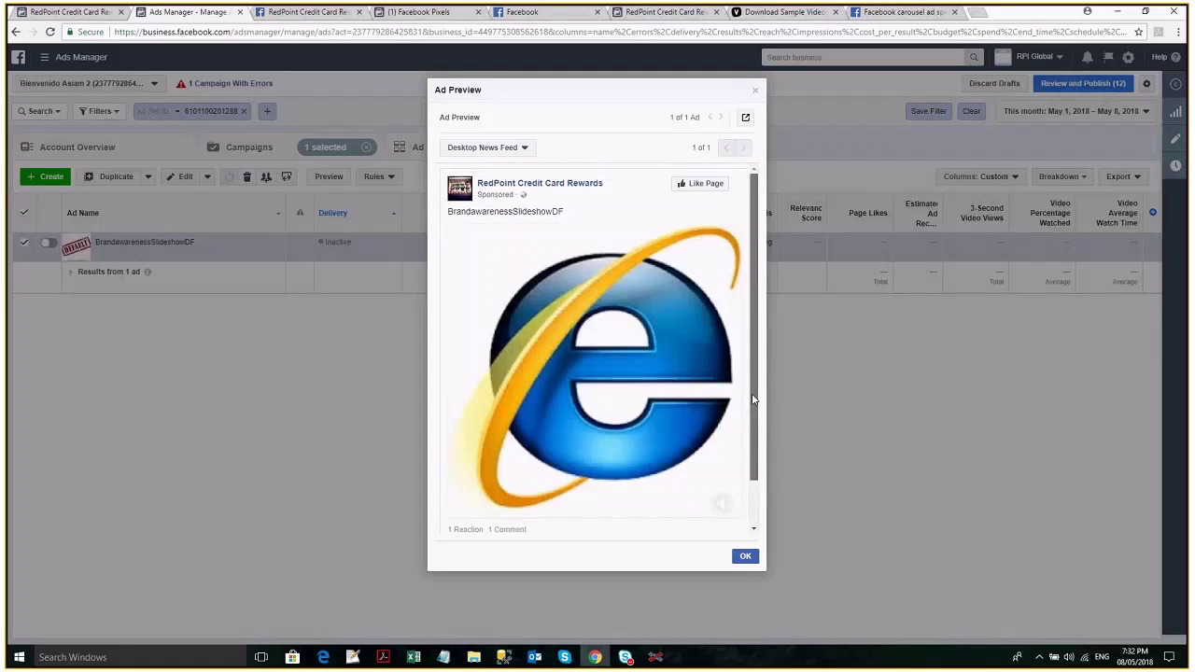
# Keep the Desktop News Feed placement and open the ad as a Facebook Post with Comments.
pyautogui.click(525, 149)
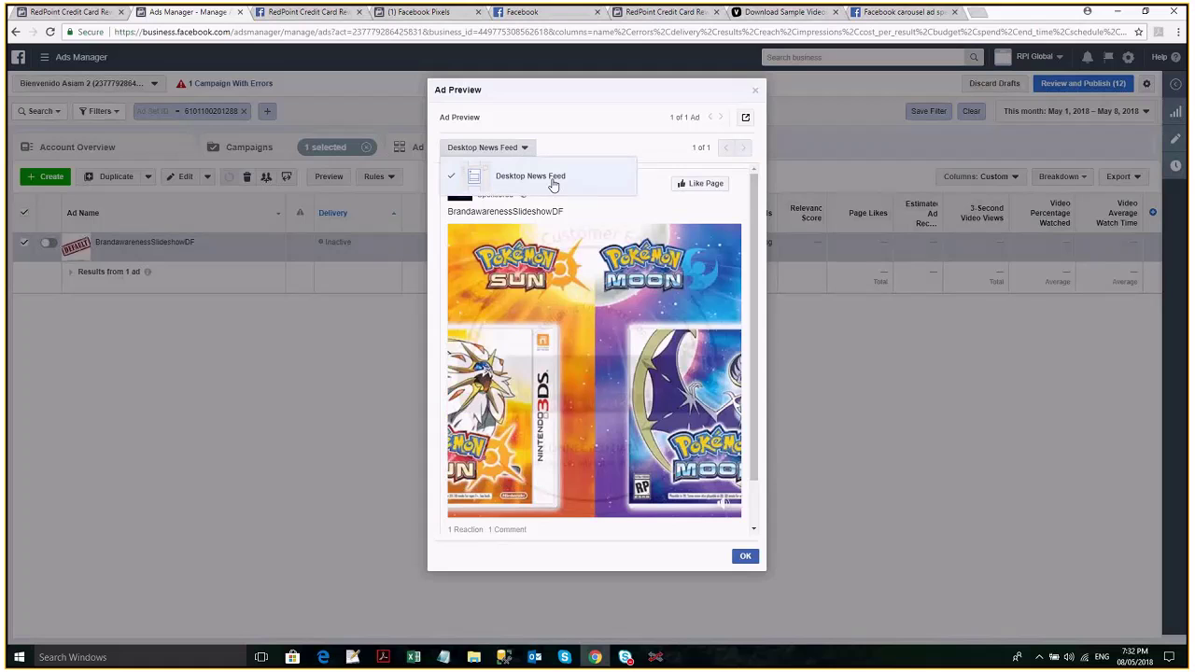
pyautogui.click(554, 184)
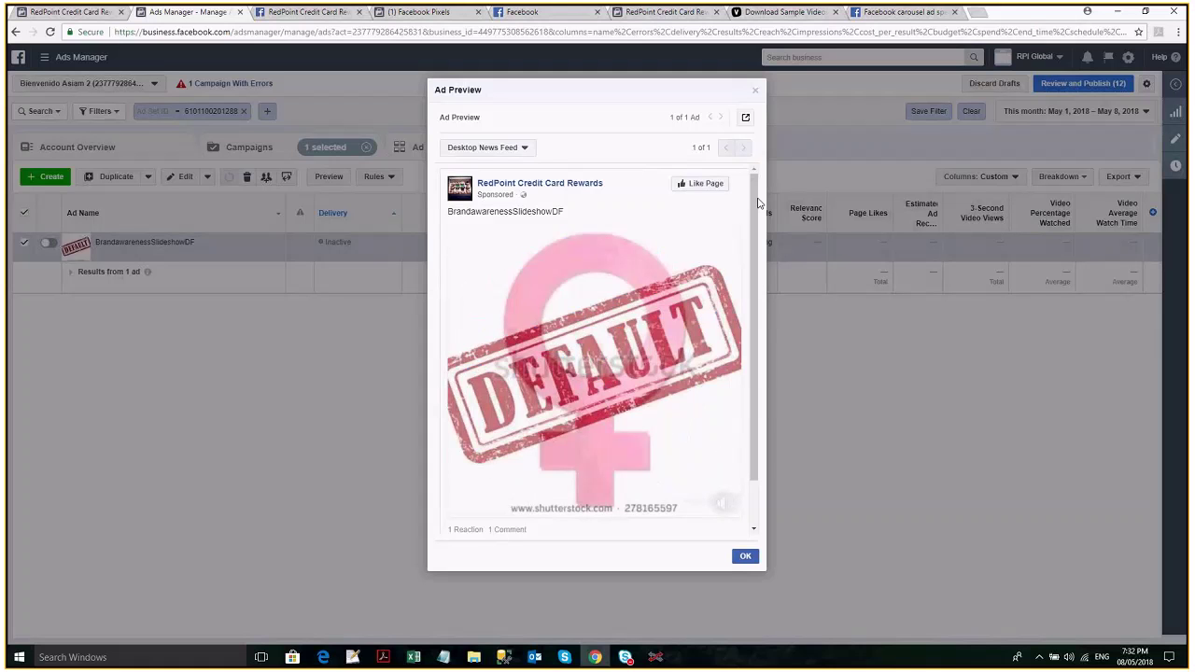
pyautogui.click(745, 116)
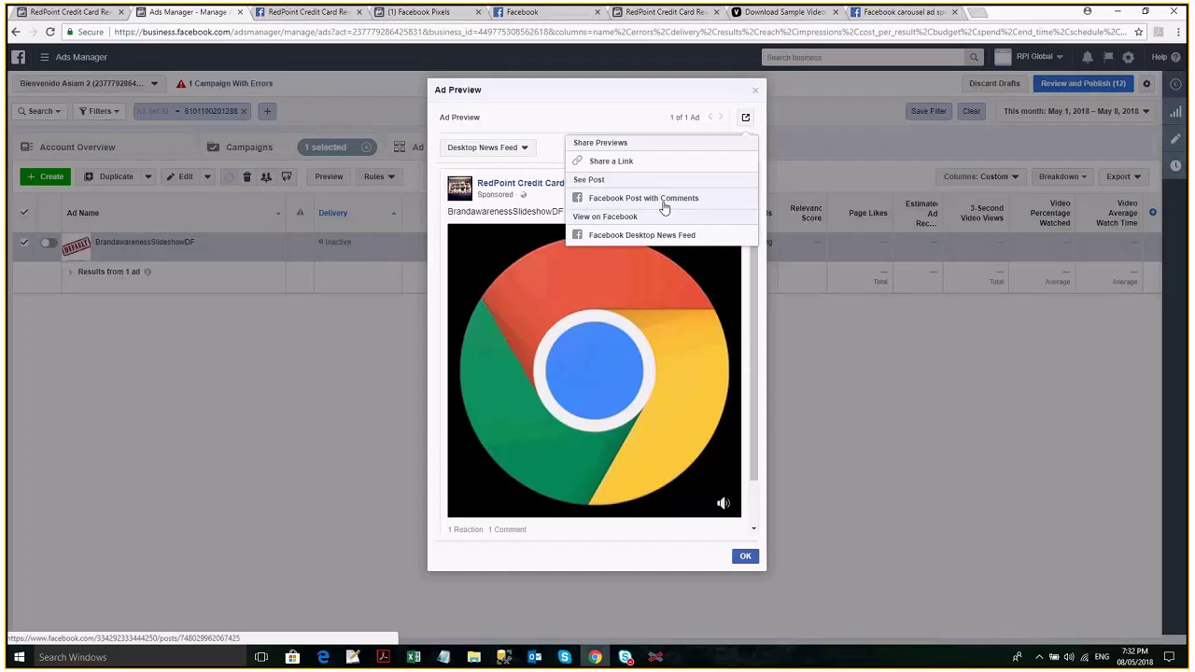
pyautogui.click(664, 200)
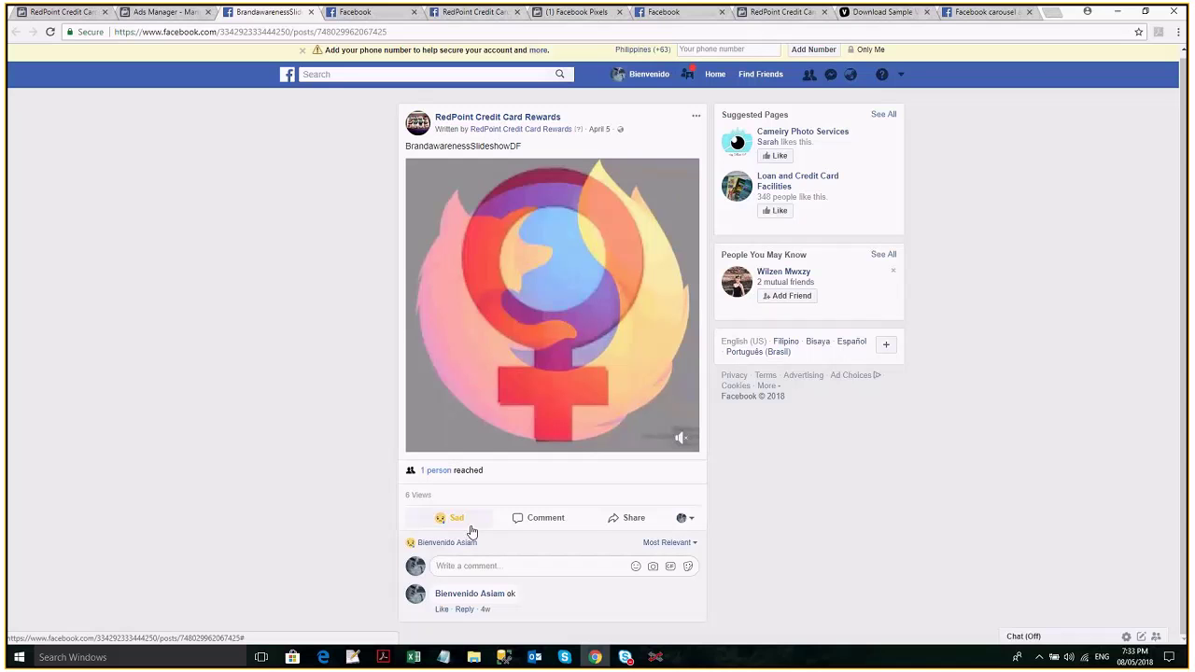
# Leave the published post and return to the Ads Manager ad preview.
pyautogui.hotkey('ctrl', 'shift', 'Tab')
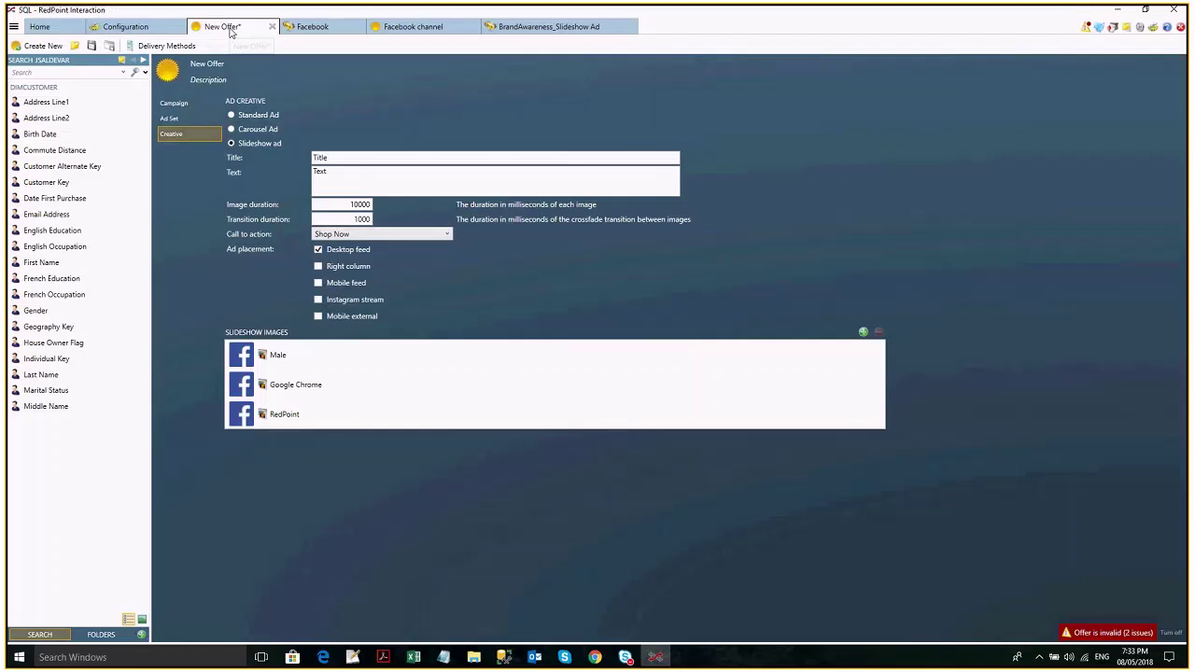
# Change the offer's Facebook campaign objective from Conversions to App Installs.
pyautogui.click(231, 32)
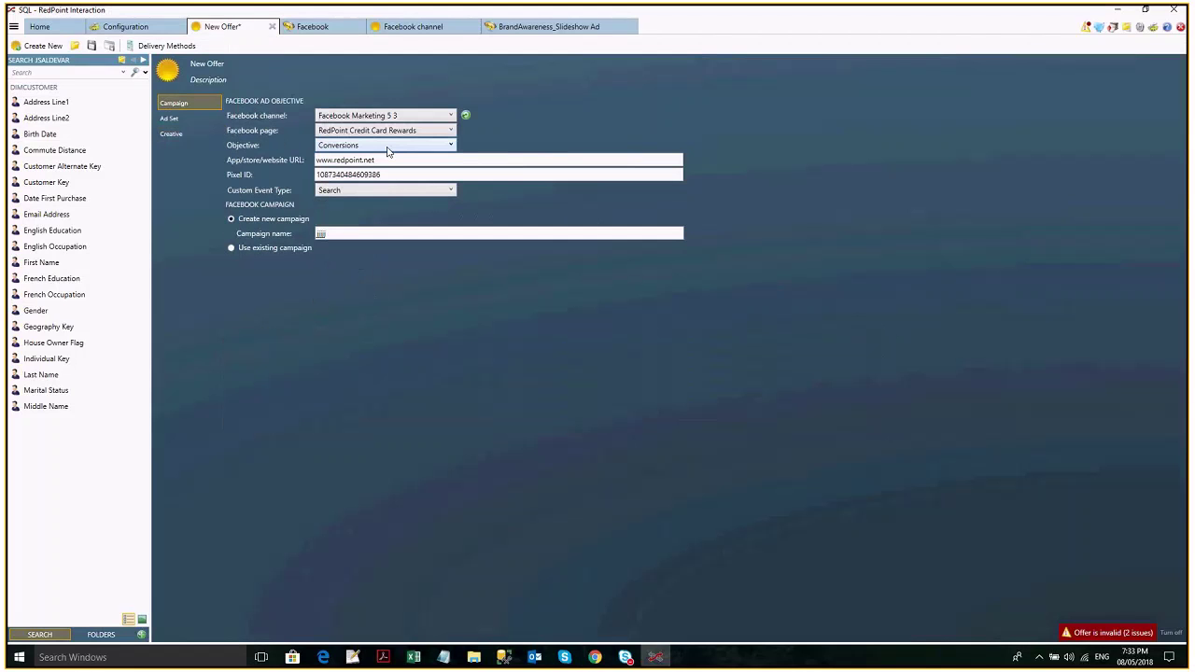
pyautogui.click(389, 146)
pyautogui.click(402, 153)
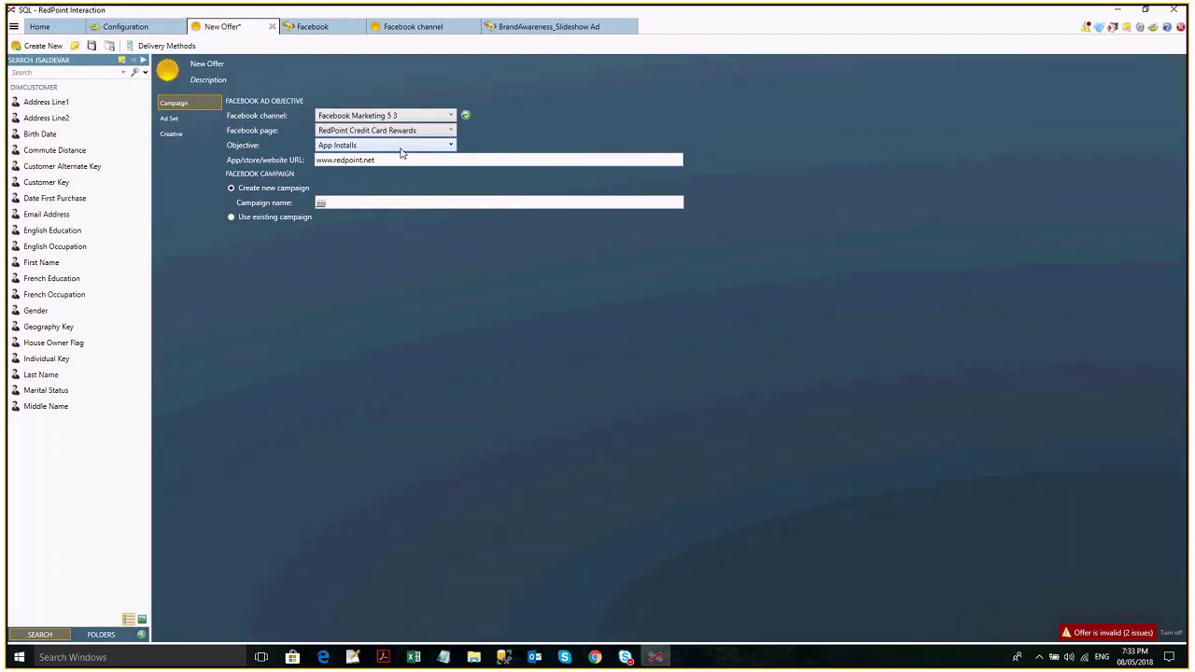
pyautogui.click(401, 153)
pyautogui.click(392, 158)
# Review the ad set and the reset Standard creative, then bring up the Skype conversation window.
pyautogui.click(200, 119)
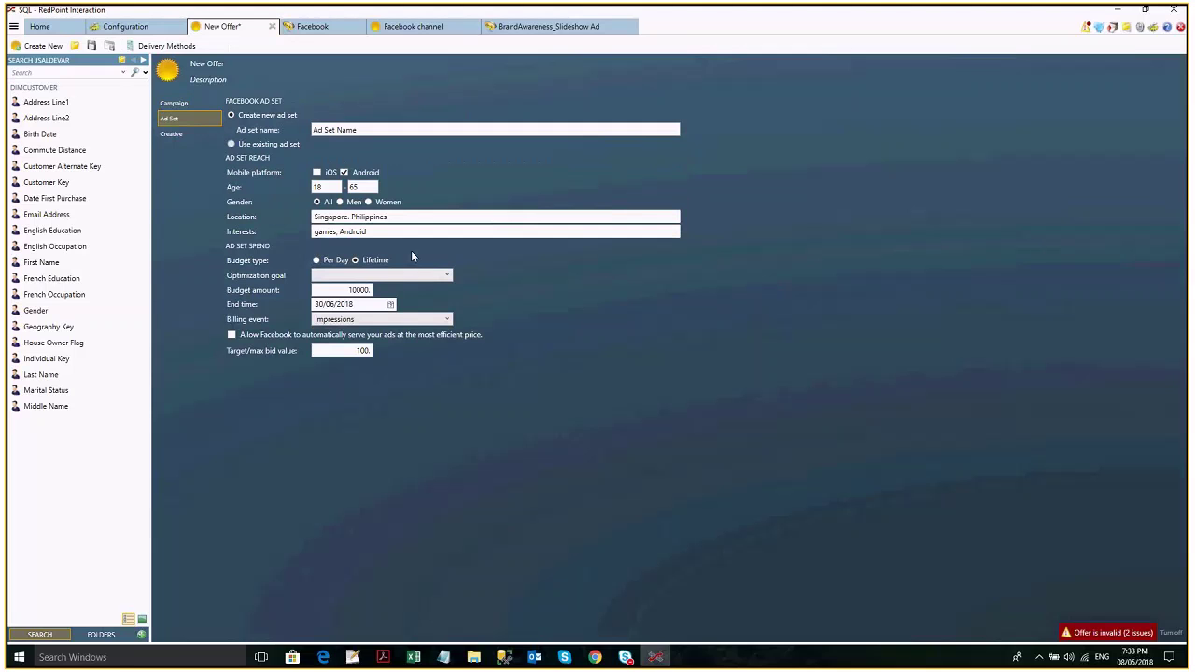
pyautogui.click(173, 137)
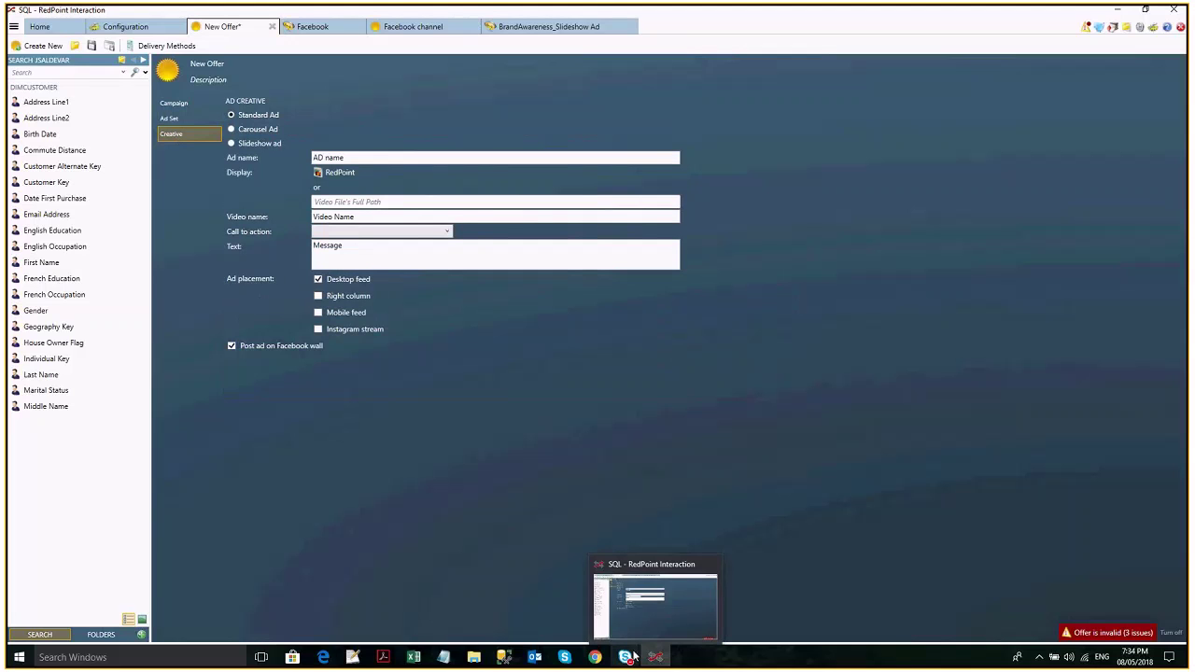
pyautogui.moveTo(633, 658)
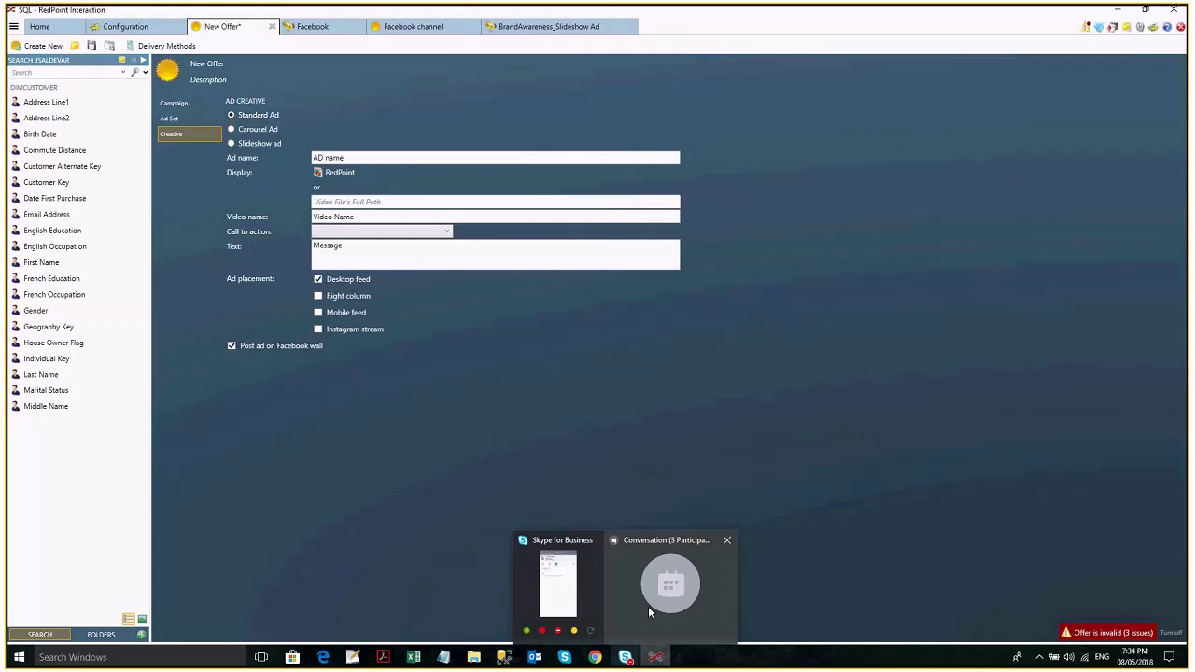
pyautogui.click(648, 606)
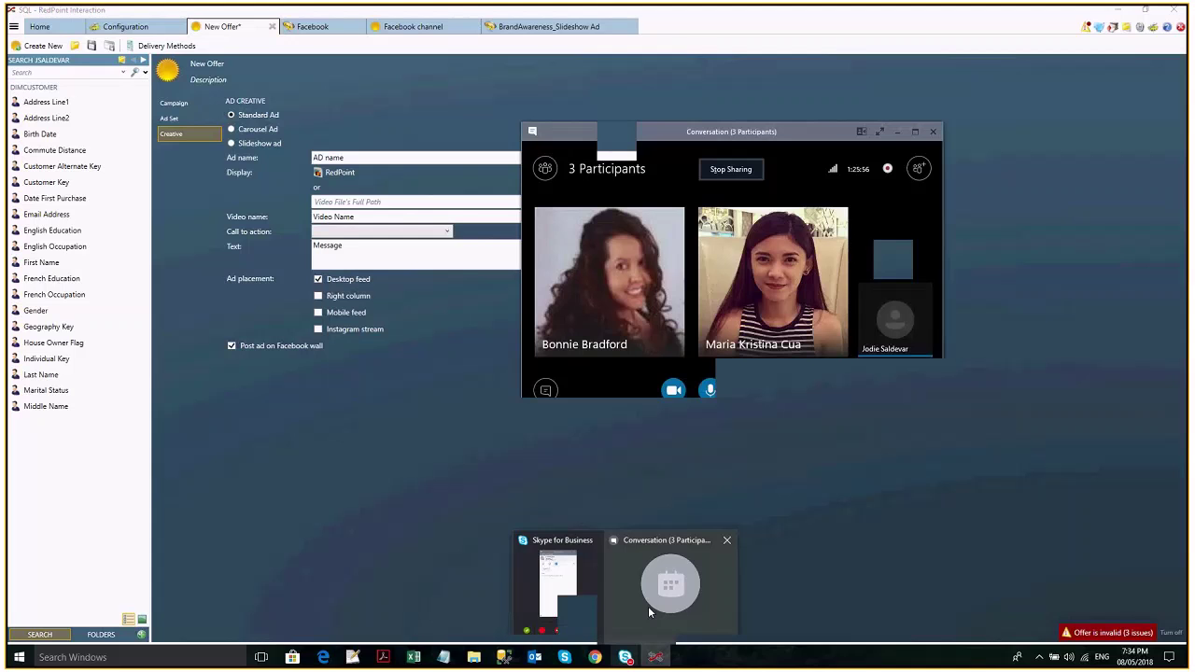